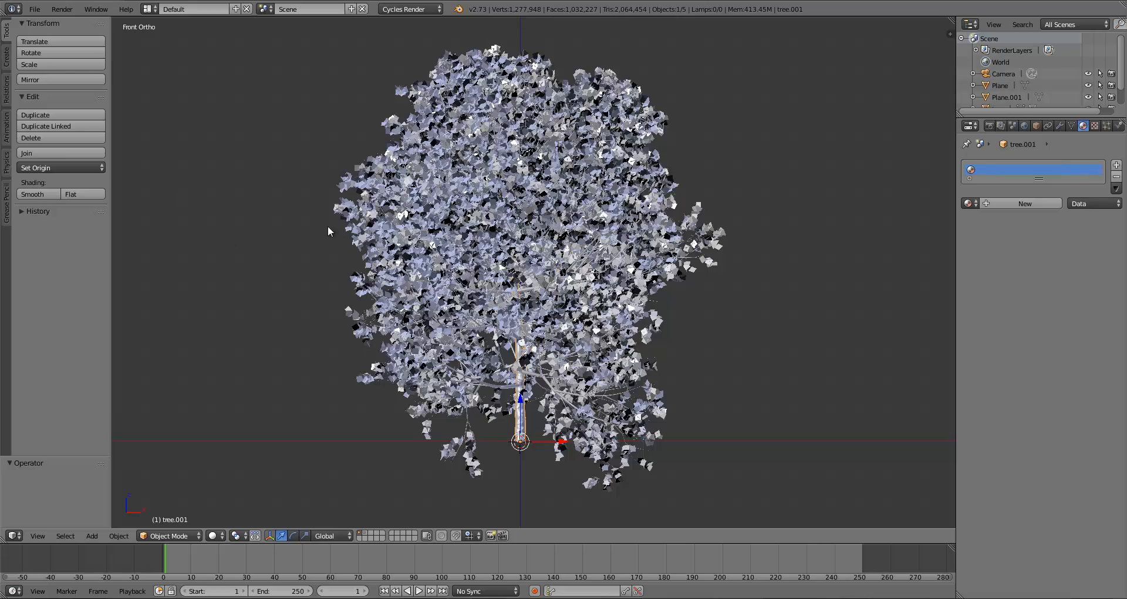
# Hide the leaves object so that the trunk and branches underneath can be worked on.
pyautogui.moveTo(371, 225); pyautogui.dragTo(262, 231, button='middle')
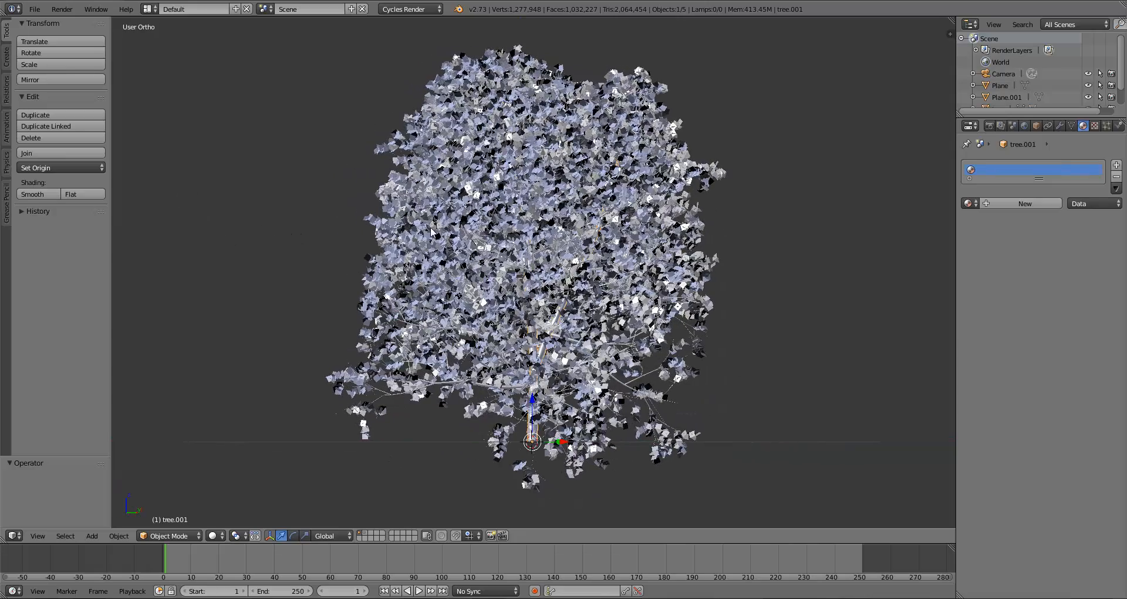
pyautogui.rightClick(387, 188)
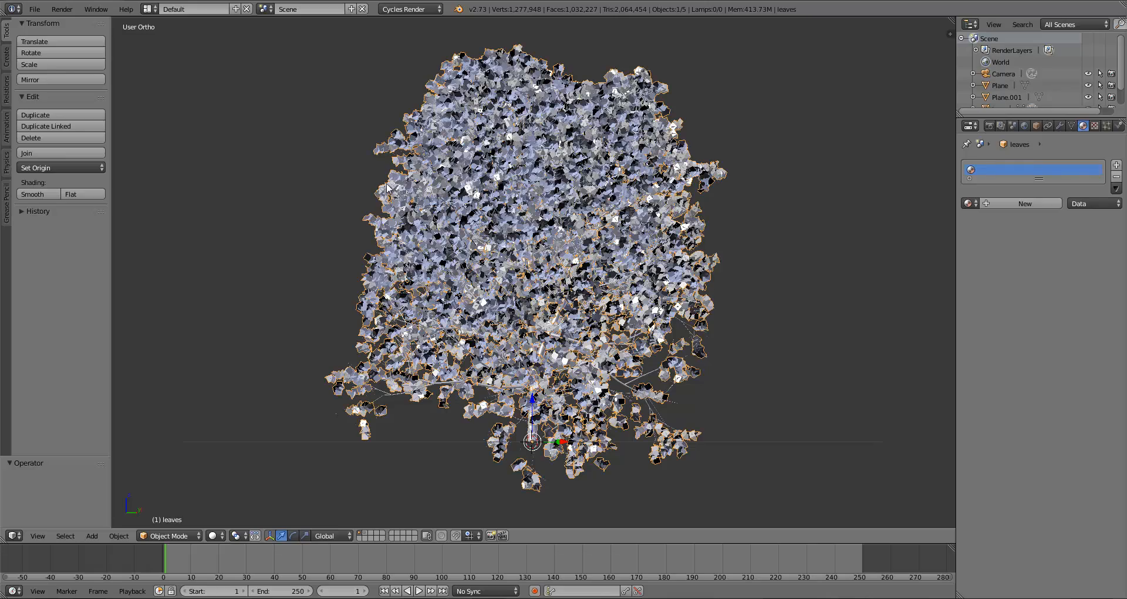
pyautogui.press('h')
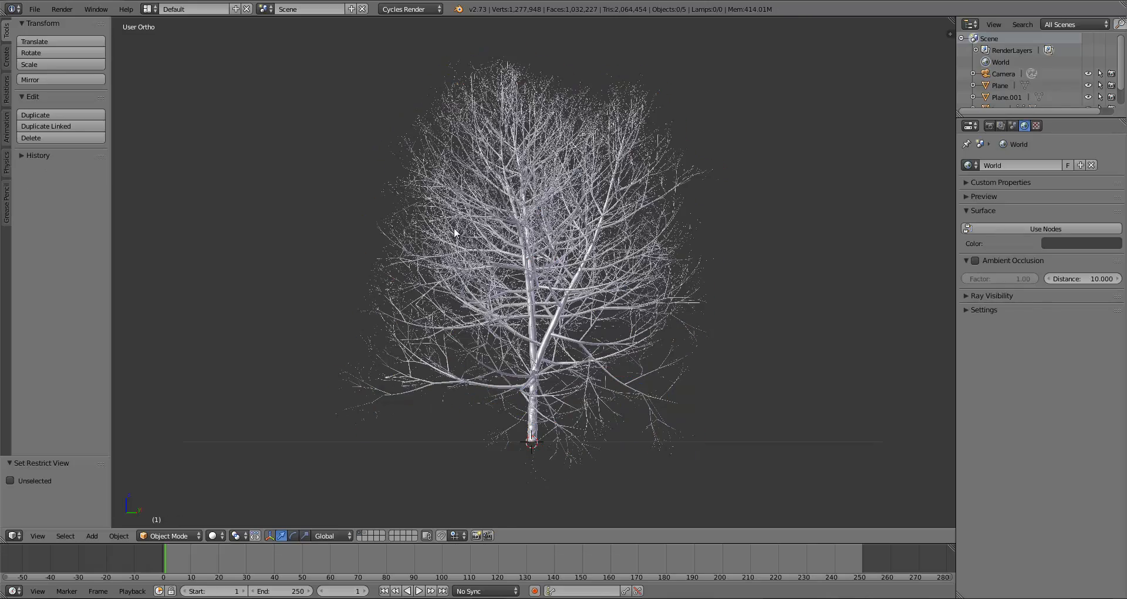
# Select the main trunk object, tree.001, separately from the finer branches.
pyautogui.moveTo(457, 233); pyautogui.dragTo(418, 244, button='middle')
pyautogui.press('KP_1')
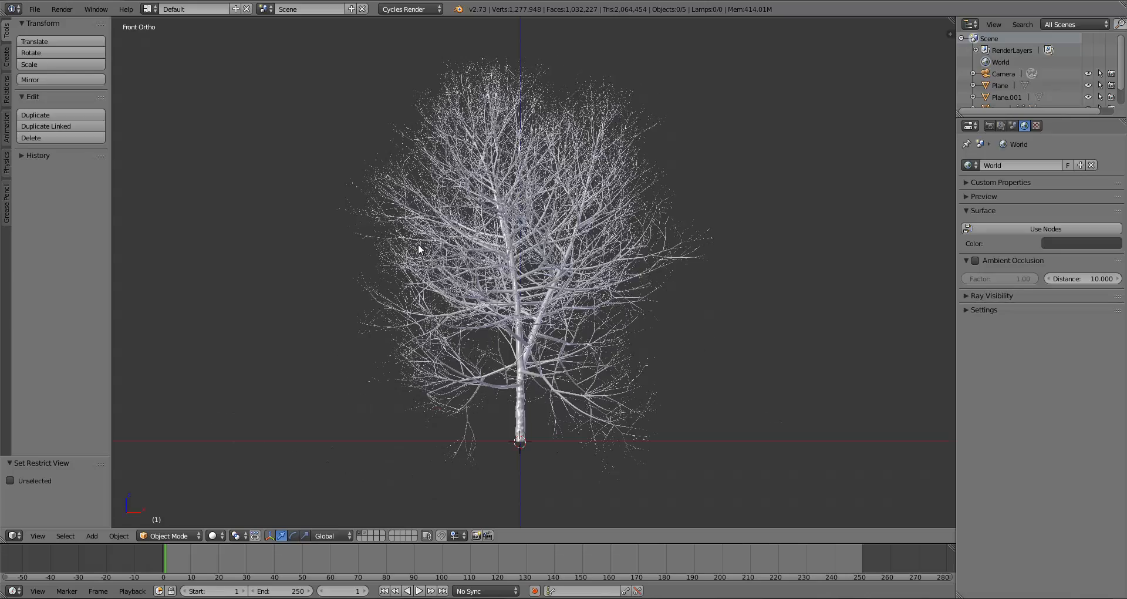
pyautogui.scroll(2, 445, 279)
pyautogui.keyDown('shift'); pyautogui.moveTo(457, 285); pyautogui.dragTo(493, 172, button='middle'); pyautogui.keyUp('shift')
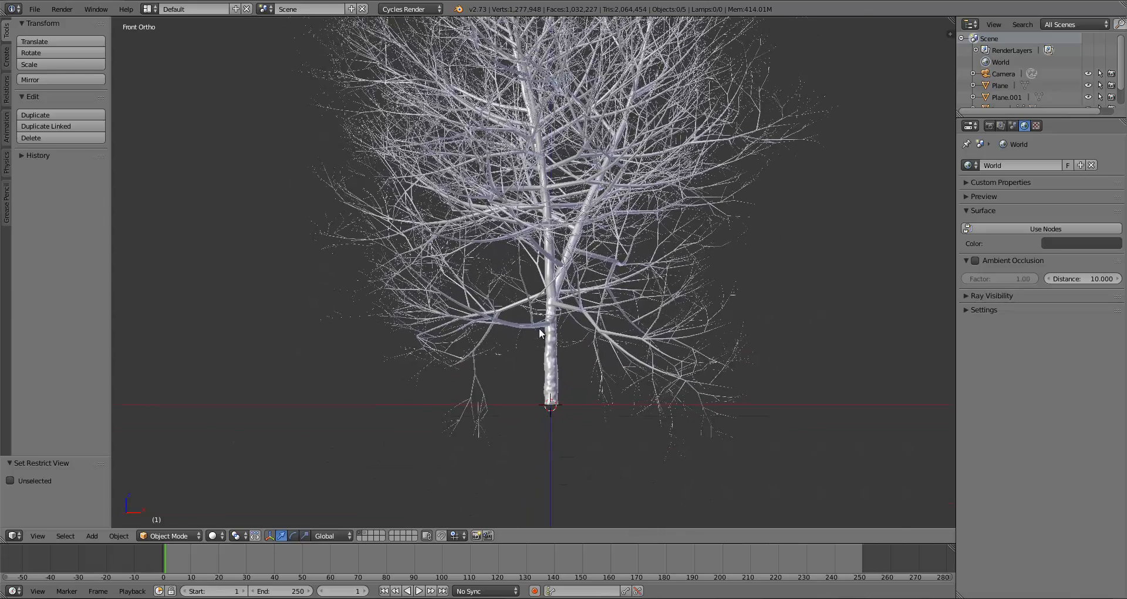
pyautogui.scroll(4, 538, 327)
pyautogui.rightClick(566, 450)
pyautogui.moveTo(566, 454); pyautogui.dragTo(468, 332, button='middle')
pyautogui.scroll(-4, 550, 267)
pyautogui.moveTo(552, 267); pyautogui.dragTo(636, 234, button='middle')
pyautogui.press('KP_1')
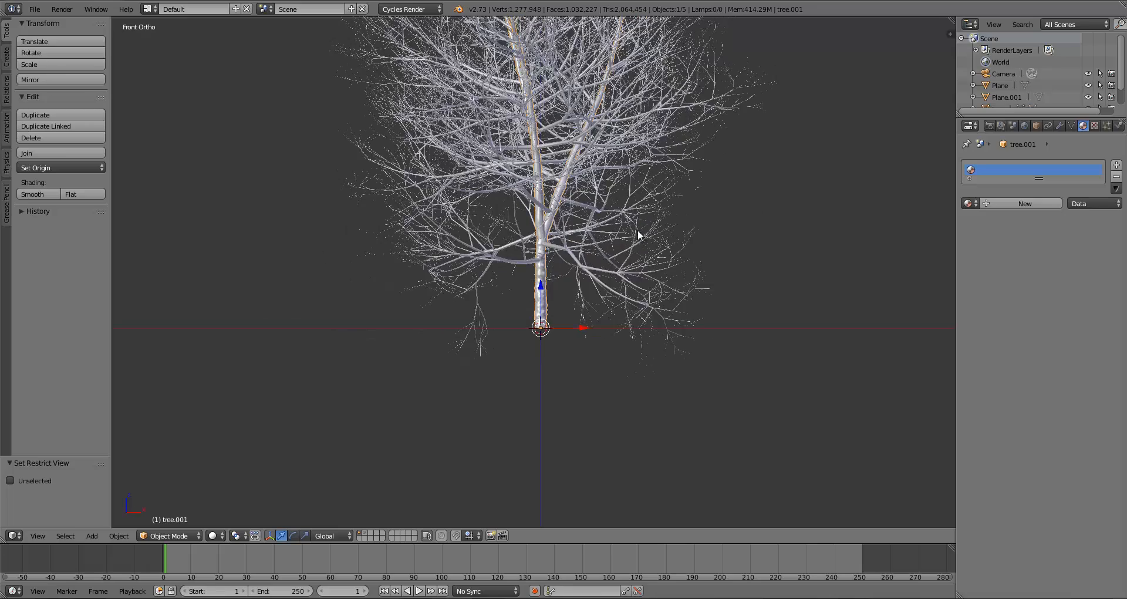
pyautogui.keyDown('shift'); pyautogui.moveTo(610, 168); pyautogui.dragTo(602, 318, button='middle'); pyautogui.keyUp('shift')
pyautogui.rightClick(495, 452)
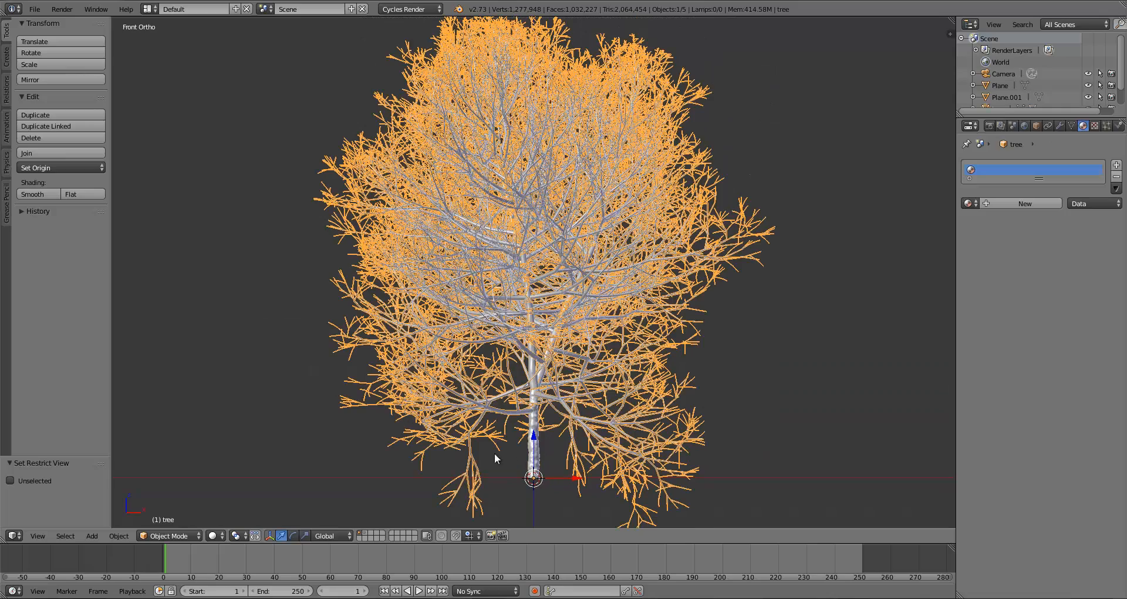
pyautogui.rightClick(541, 438)
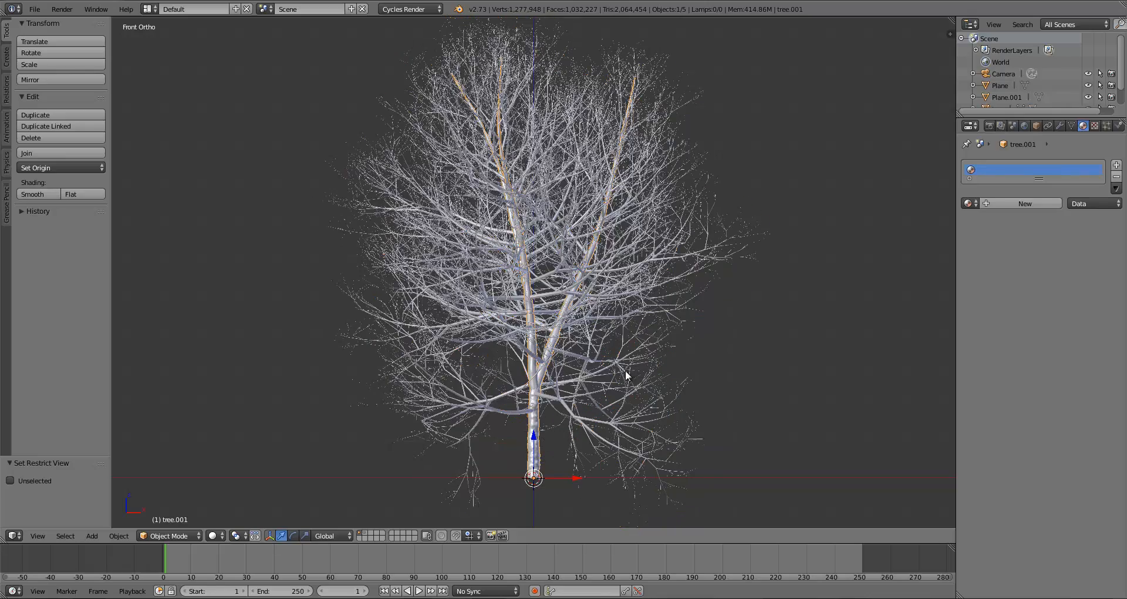
pyautogui.keyDown('shift'); pyautogui.moveTo(625, 374); pyautogui.dragTo(561, 318, button='middle'); pyautogui.keyUp('shift')
# Enter Edit Mode on the trunk and clear the seams from its entire mesh.
pyautogui.press('Tab')
pyautogui.press('a')
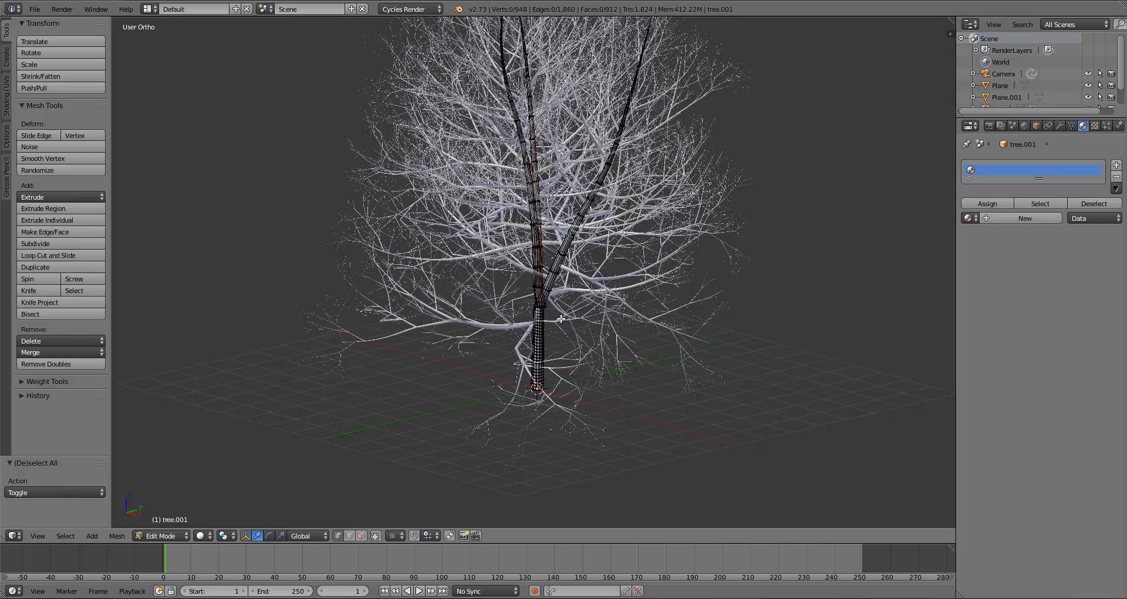
pyautogui.moveTo(620, 311); pyautogui.dragTo(605, 314, button='middle')
pyautogui.press('a')
pyautogui.hotkey('ctrl', 'e')
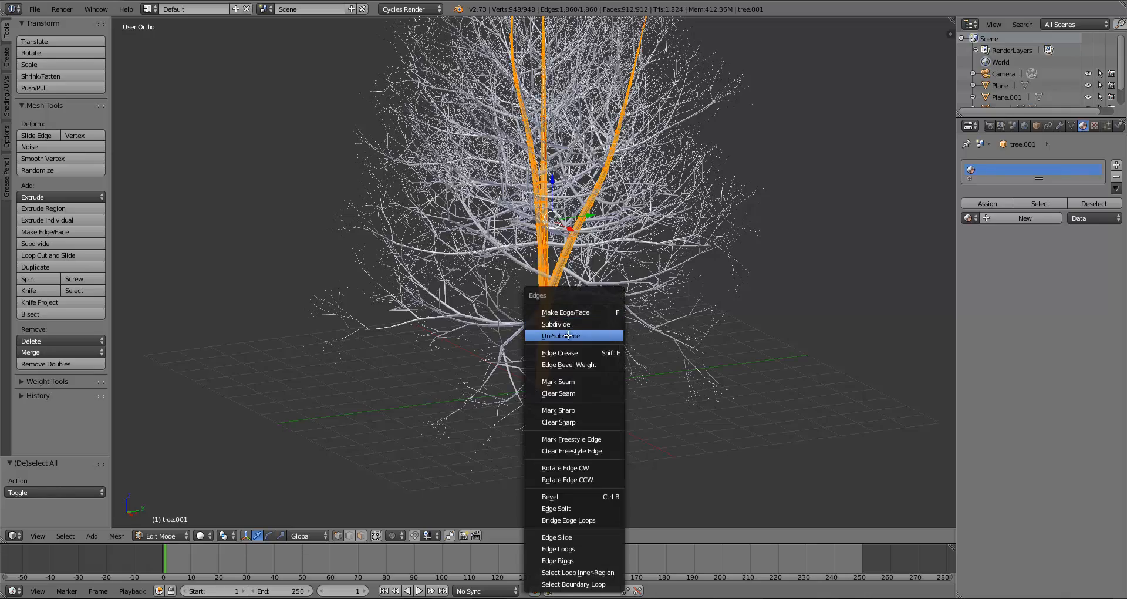
pyautogui.click(564, 392)
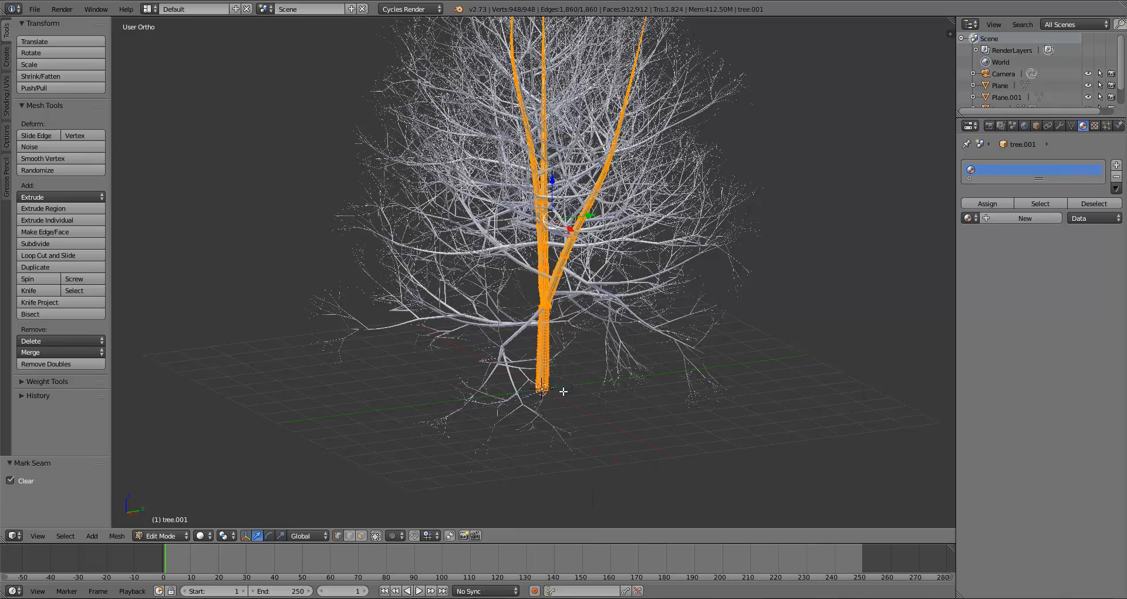
# Deselect the whole mesh and select a vertical edge loop running along the lower trunk.
pyautogui.moveTo(625, 341); pyautogui.dragTo(583, 342, button='middle')
pyautogui.press('a')
pyautogui.scroll(4, 575, 358)
pyautogui.scroll(5, 576, 357)
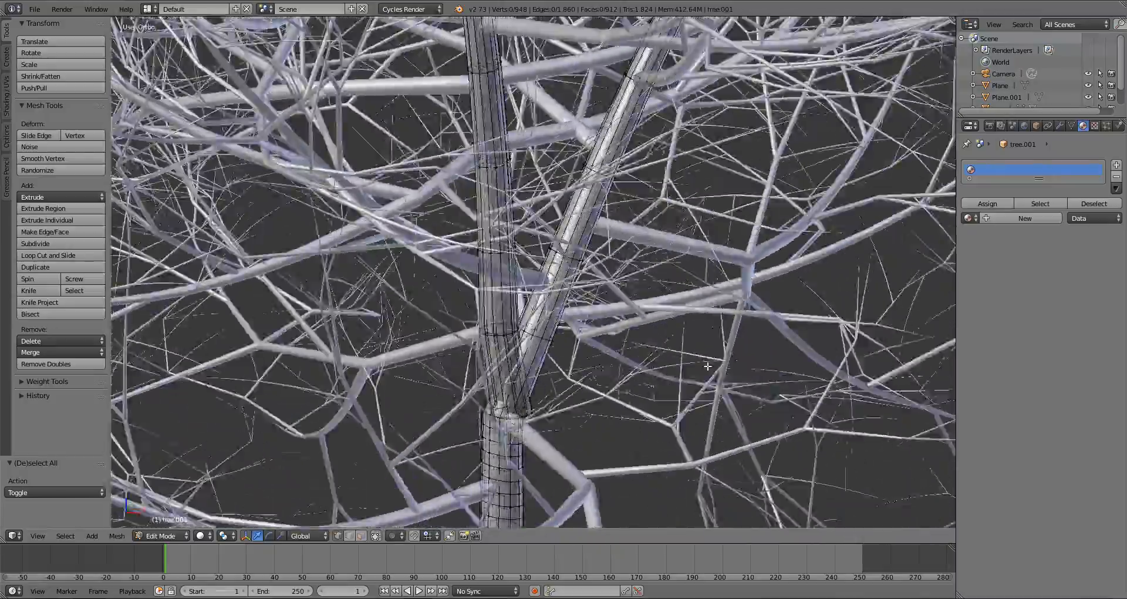
pyautogui.moveTo(707, 365); pyautogui.dragTo(467, 414, button='middle')
pyautogui.keyDown('shift'); pyautogui.moveTo(488, 339); pyautogui.dragTo(516, 162, button='middle'); pyautogui.keyUp('shift')
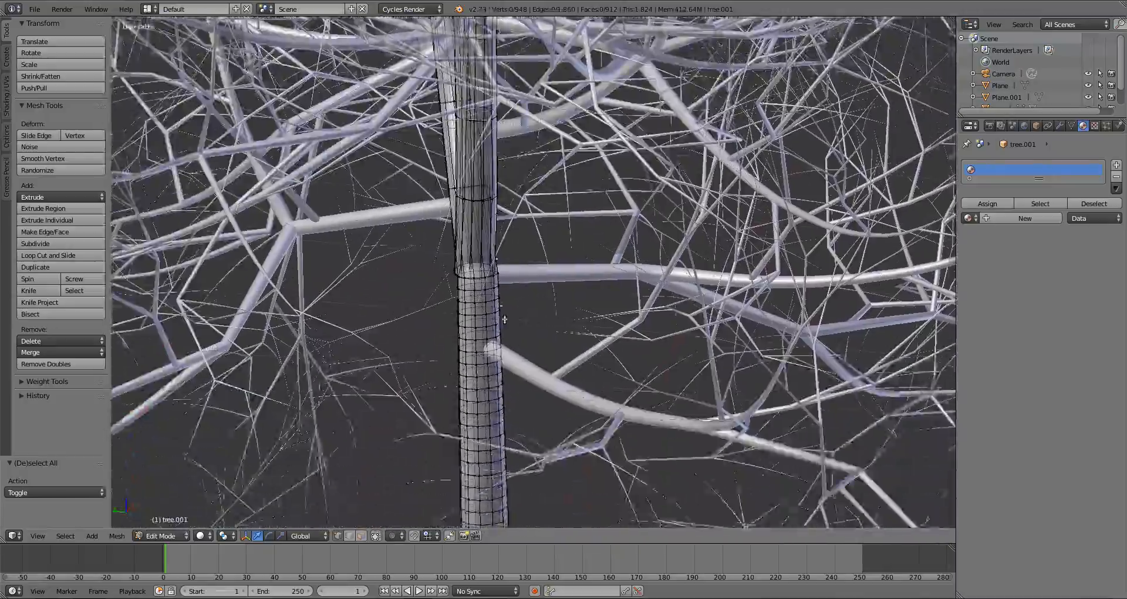
pyautogui.scroll(2, 500, 347)
pyautogui.moveTo(499, 352); pyautogui.dragTo(459, 340, button='middle')
pyautogui.keyDown('alt'); pyautogui.rightClick(443, 293); pyautogui.keyUp('alt')
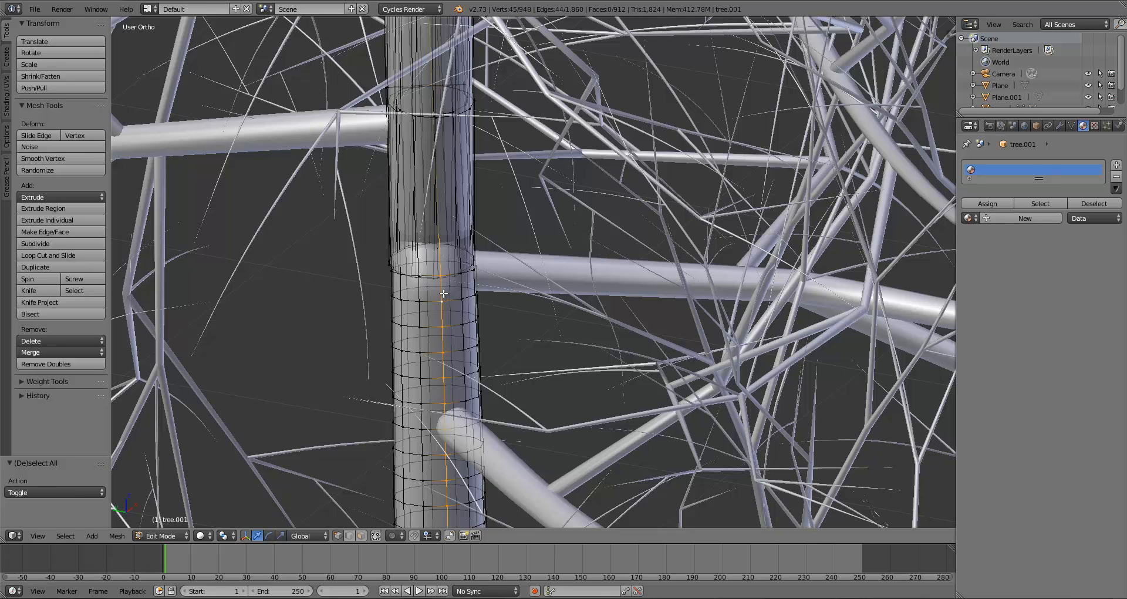
# Examine how the selected edge loop runs from the trunk into the limbs, and clear the selection.
pyautogui.scroll(-10, 443, 293)
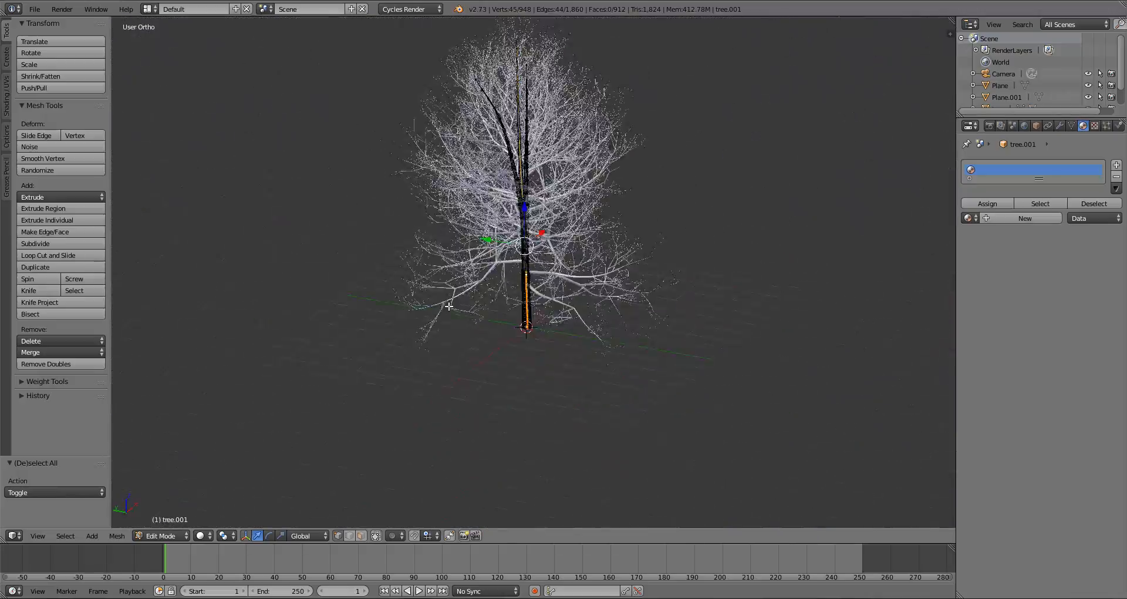
pyautogui.scroll(8, 490, 277)
pyautogui.moveTo(490, 277); pyautogui.dragTo(429, 280, button='middle')
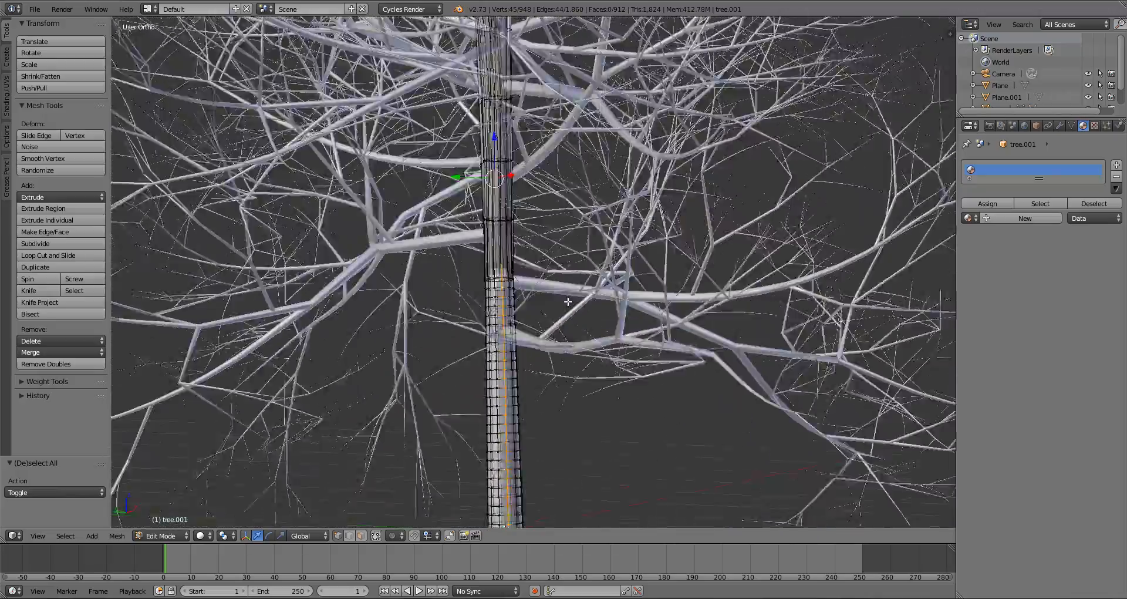
pyautogui.scroll(-8, 491, 277)
pyautogui.moveTo(581, 267); pyautogui.dragTo(493, 274, button='middle')
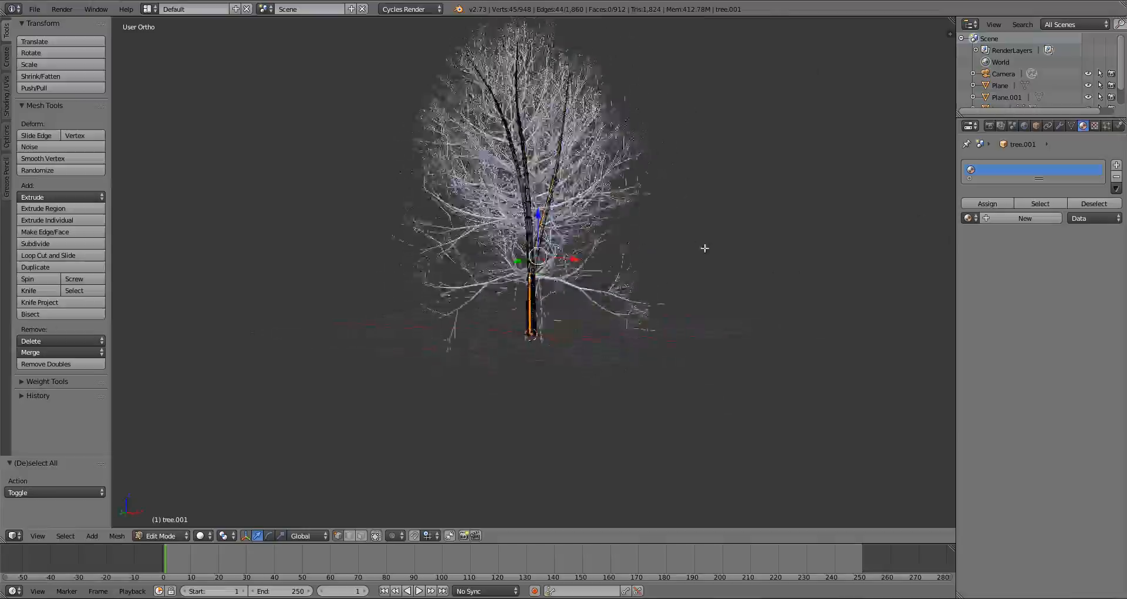
pyautogui.scroll(10, 704, 248)
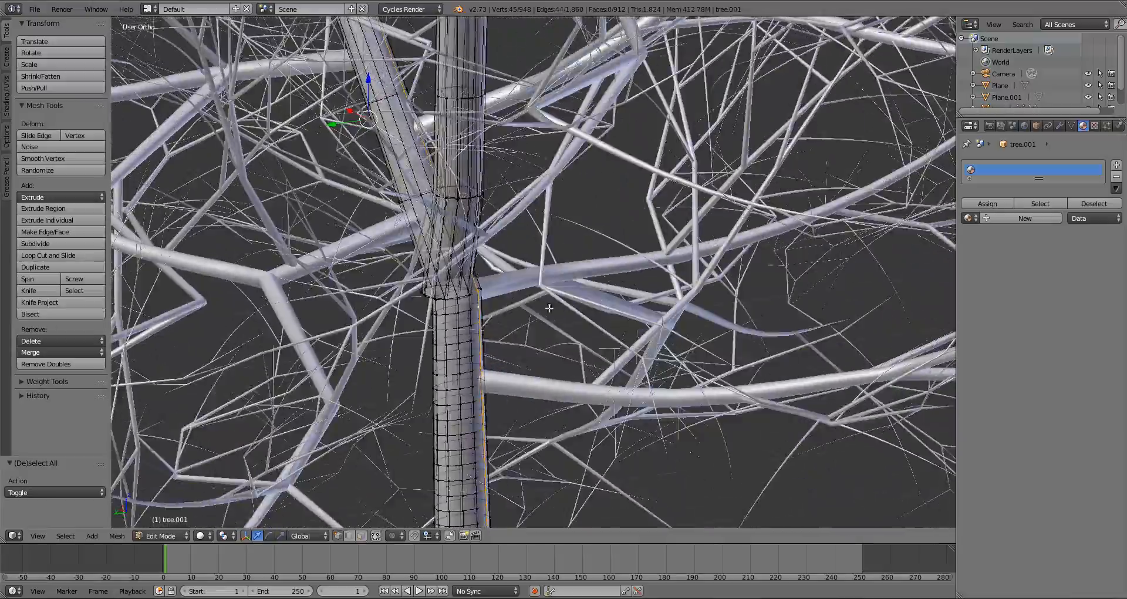
pyautogui.moveTo(548, 307); pyautogui.dragTo(475, 350, button='middle')
pyautogui.press('a')
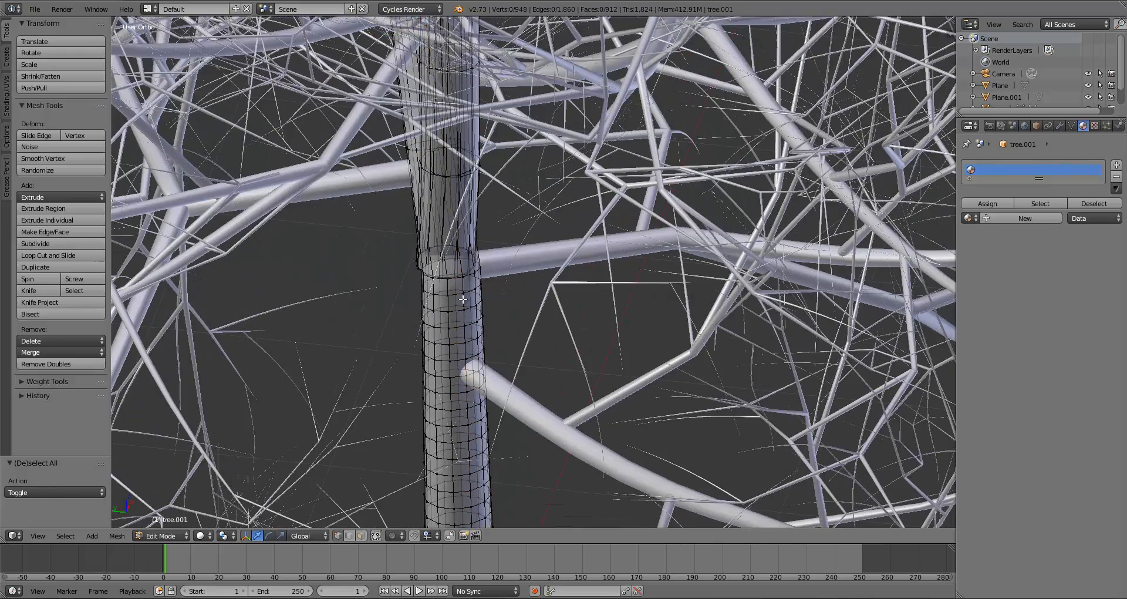
# Select a vertical edge loop that continues from the lower trunk into one of the main limbs.
pyautogui.keyDown('alt'); pyautogui.rightClick(463, 299); pyautogui.keyUp('alt')
pyautogui.moveTo(462, 299); pyautogui.dragTo(422, 351, button='middle')
pyautogui.scroll(-3, 422, 351)
pyautogui.scroll(-5, 422, 351)
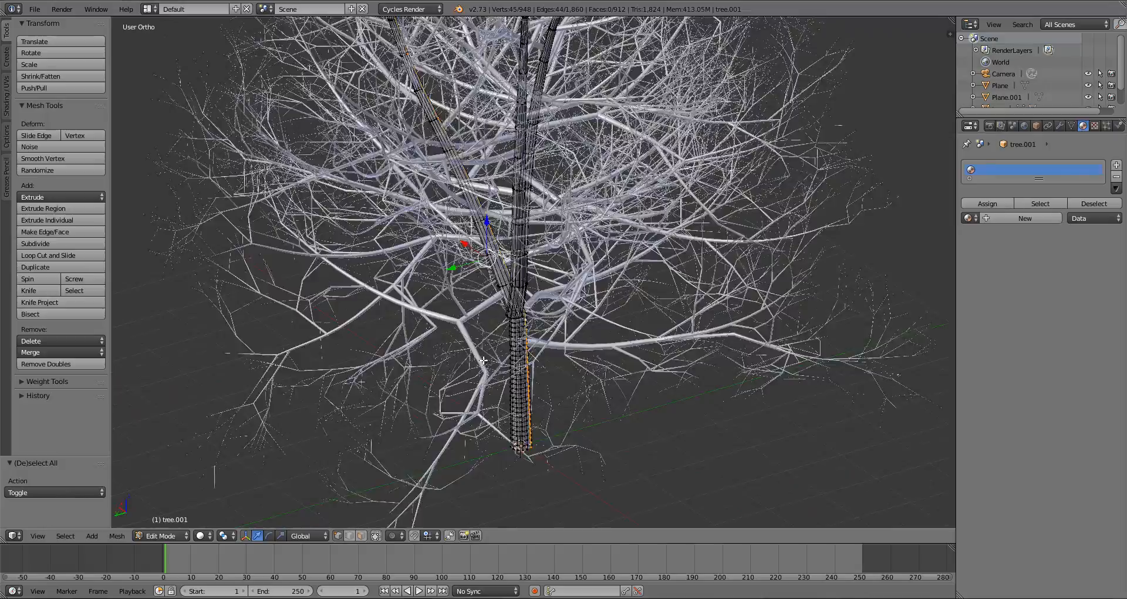
pyautogui.scroll(8, 483, 359)
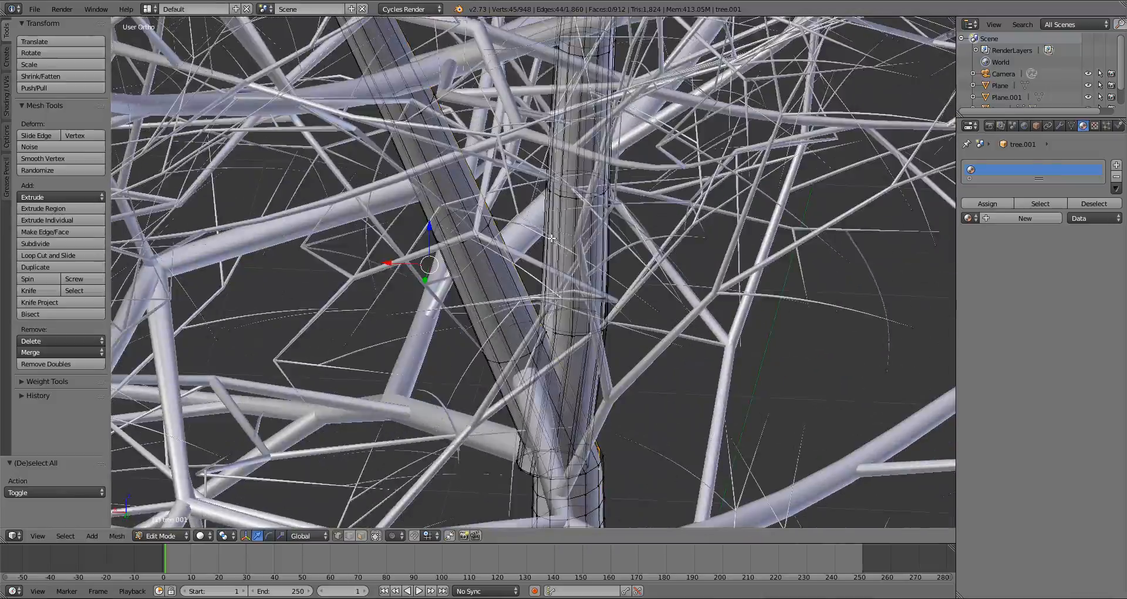
pyautogui.scroll(-4, 555, 240)
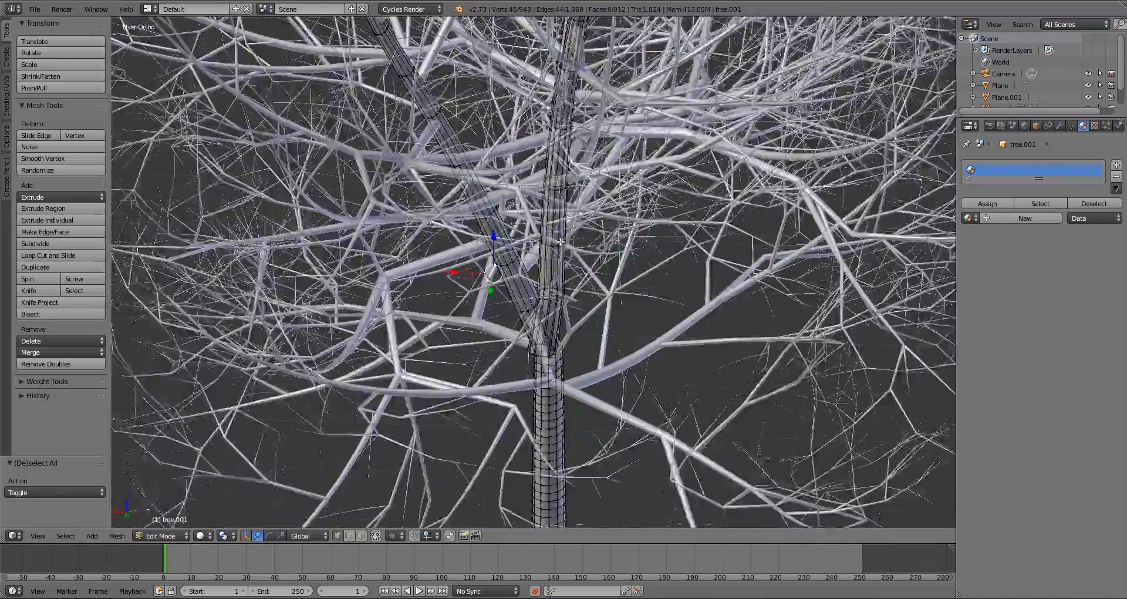
pyautogui.scroll(-3, 560, 241)
# Select one lengthwise edge loop on each of the three main limbs together, including the one continuing down the trunk.
pyautogui.keyDown('shift'); pyautogui.moveTo(560, 241); pyautogui.dragTo(541, 349, button='middle'); pyautogui.keyUp('shift')
pyautogui.scroll(5, 542, 349)
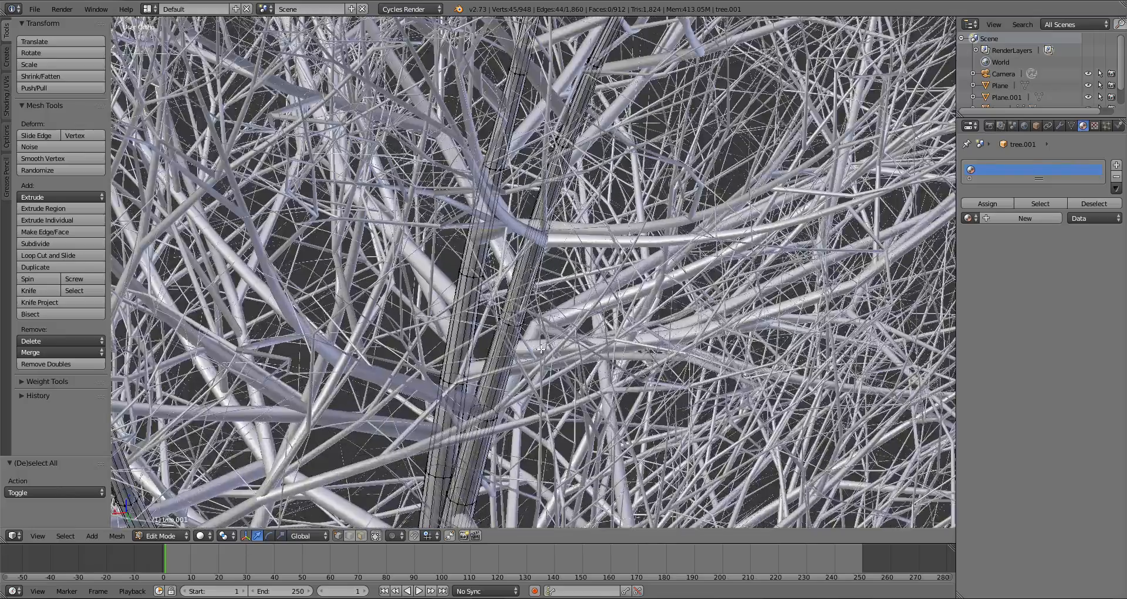
pyautogui.scroll(6, 541, 349)
pyautogui.keyDown('alt'); pyautogui.rightClick(294, 264); pyautogui.keyUp('alt')
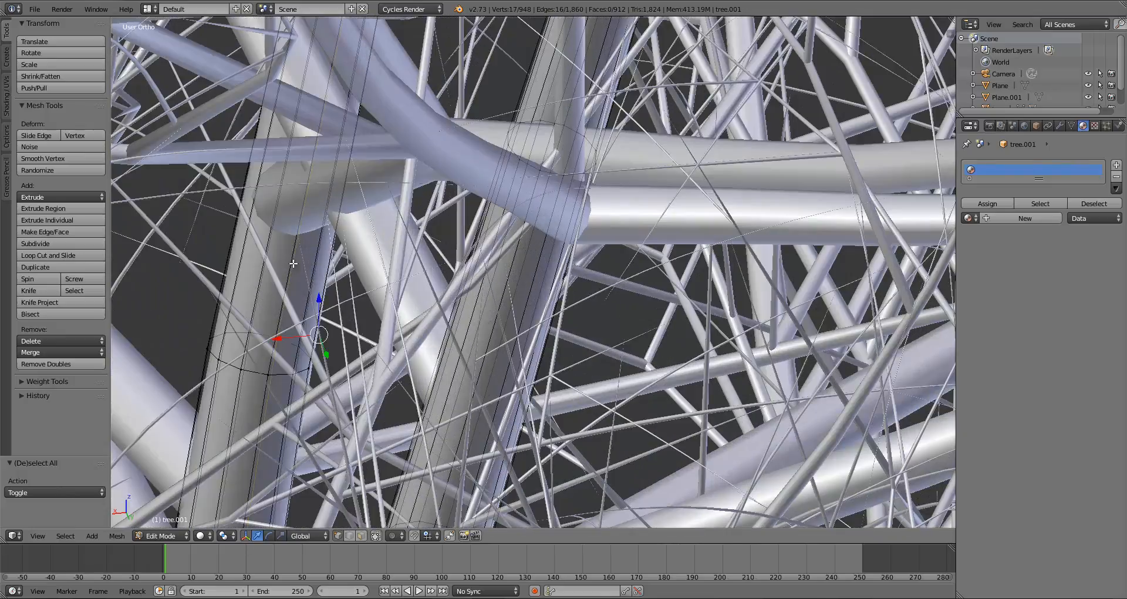
pyautogui.scroll(-6, 503, 276)
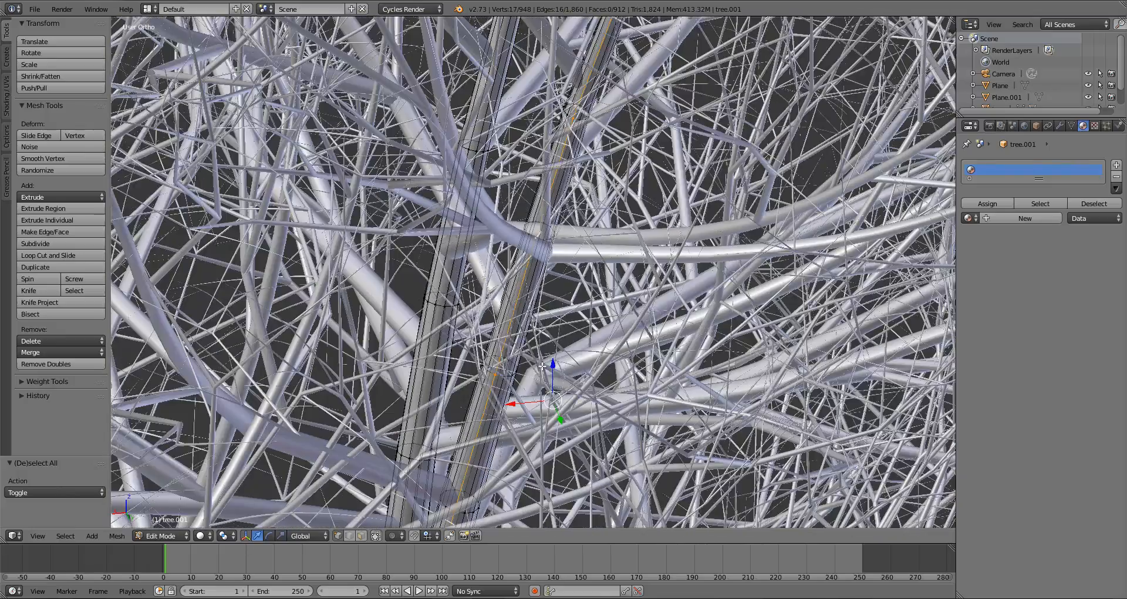
pyautogui.moveTo(539, 365)
pyautogui.mouseDown(button='middle')
pyautogui.moveTo(469, 356)
pyautogui.moveTo(526, 357)
pyautogui.mouseUp(button='middle')
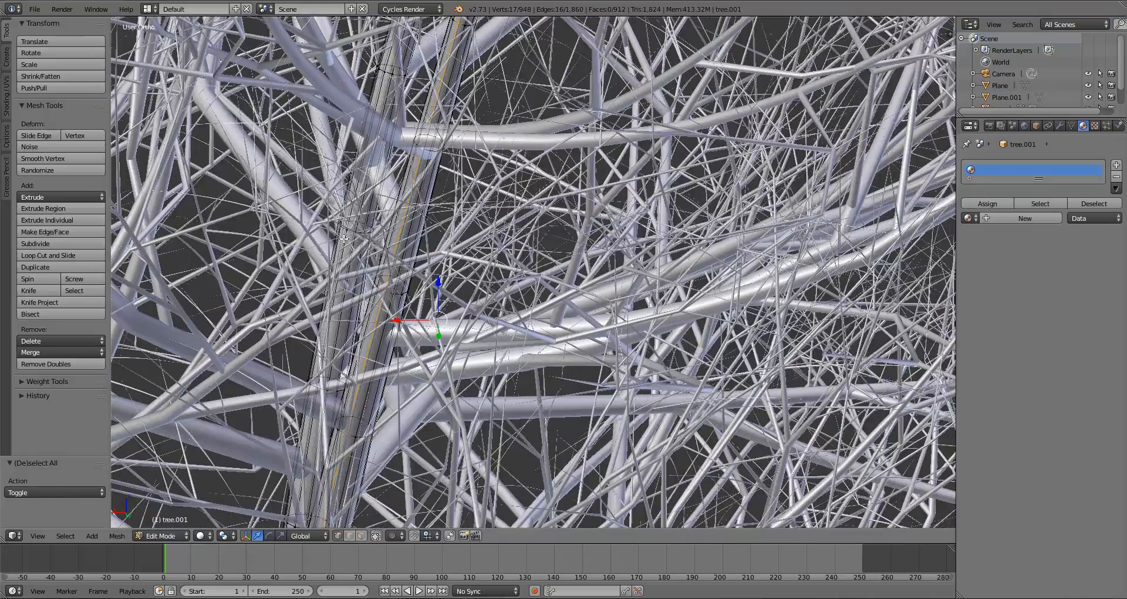
pyautogui.keyDown('alt'); pyautogui.keyDown('shift'); pyautogui.rightClick(369, 176); pyautogui.keyUp('shift'); pyautogui.keyUp('alt')
pyautogui.keyDown('shift'); pyautogui.moveTo(252, 493); pyautogui.dragTo(273, 294, button='middle'); pyautogui.keyUp('shift')
pyautogui.keyDown('alt'); pyautogui.keyDown('shift'); pyautogui.rightClick(247, 210); pyautogui.keyUp('shift'); pyautogui.keyUp('alt')
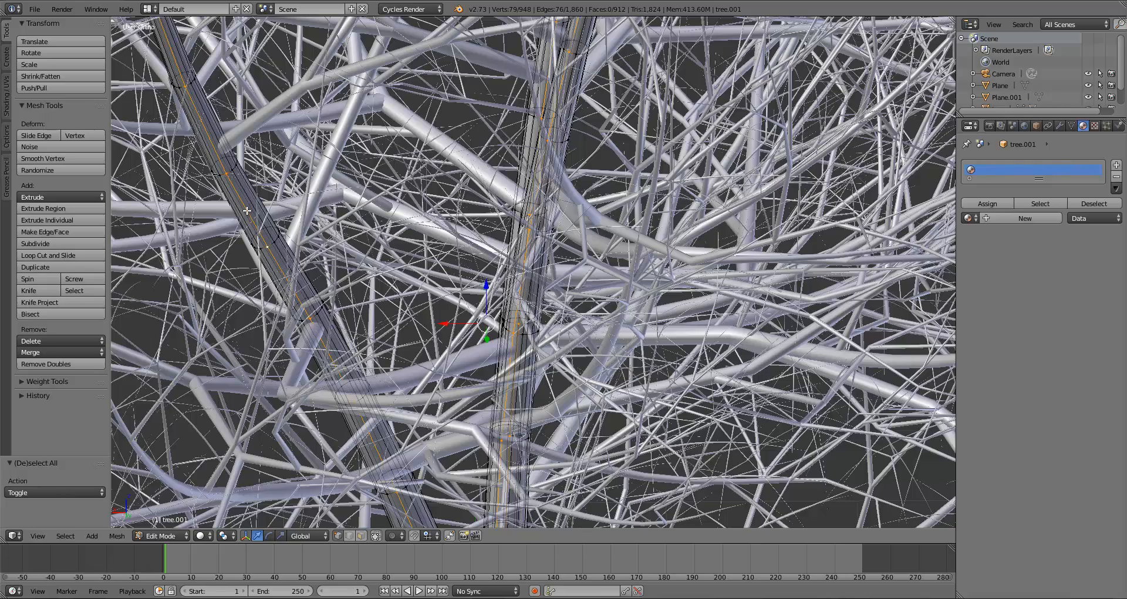
# Mark the selected trunk and limb edge loops as seams.
pyautogui.scroll(-12, 322, 215)
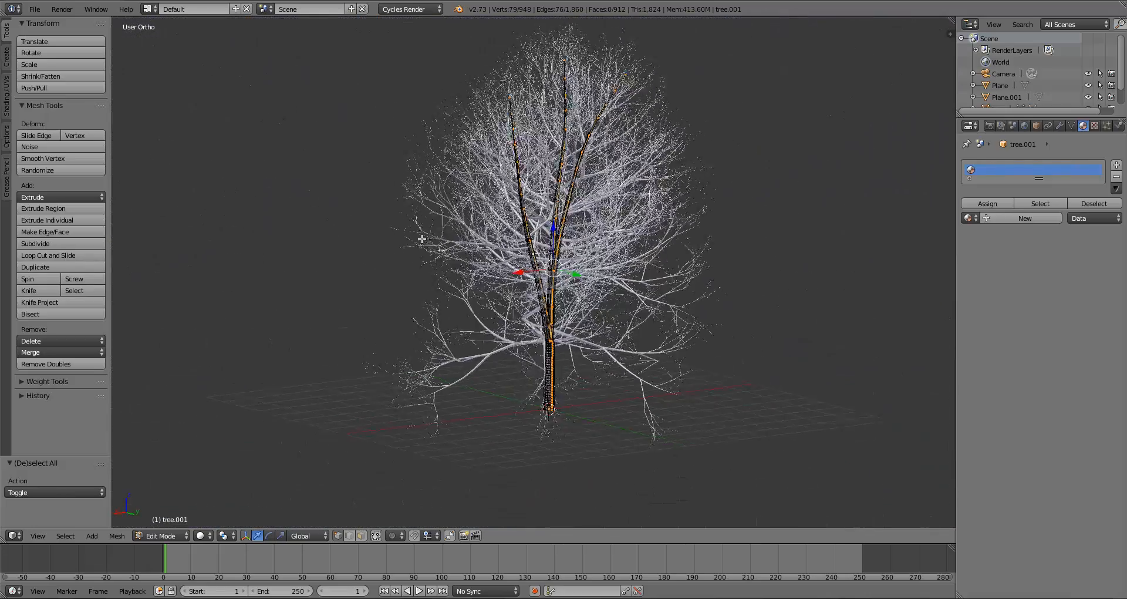
pyautogui.hotkey('ctrl', 'e')
pyautogui.click(391, 227)
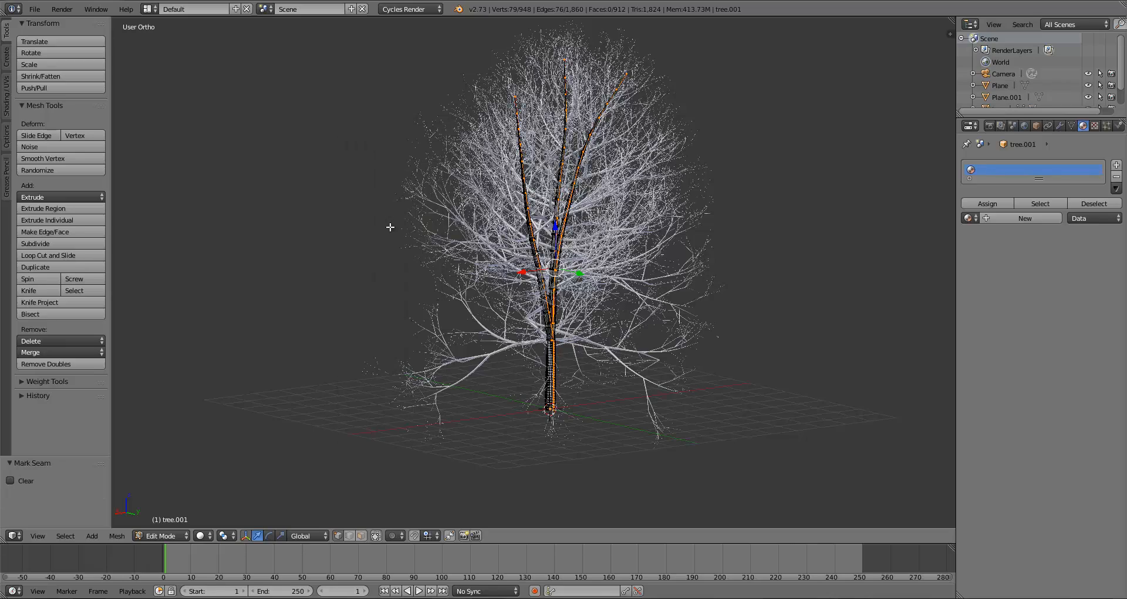
# Deselect the mesh, check the marked seams from the front and side, and return to Object Mode.
pyautogui.press('KP_1')
pyautogui.keyDown('shift'); pyautogui.moveTo(508, 228); pyautogui.dragTo(477, 263, button='middle'); pyautogui.keyUp('shift')
pyautogui.press('KP_3')
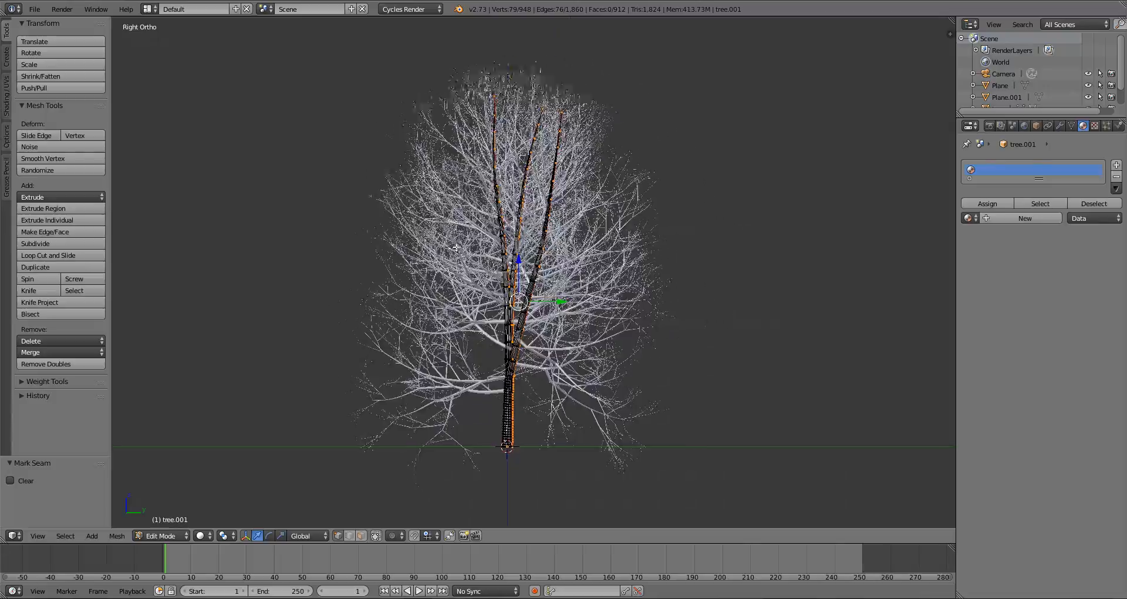
pyautogui.press('a')
pyautogui.scroll(6, 461, 247)
pyautogui.moveTo(461, 247); pyautogui.dragTo(551, 313, button='middle')
pyautogui.press('KP_1')
pyautogui.scroll(-5, 501, 310)
pyautogui.scroll(2, 523, 311)
pyautogui.press('Tab')
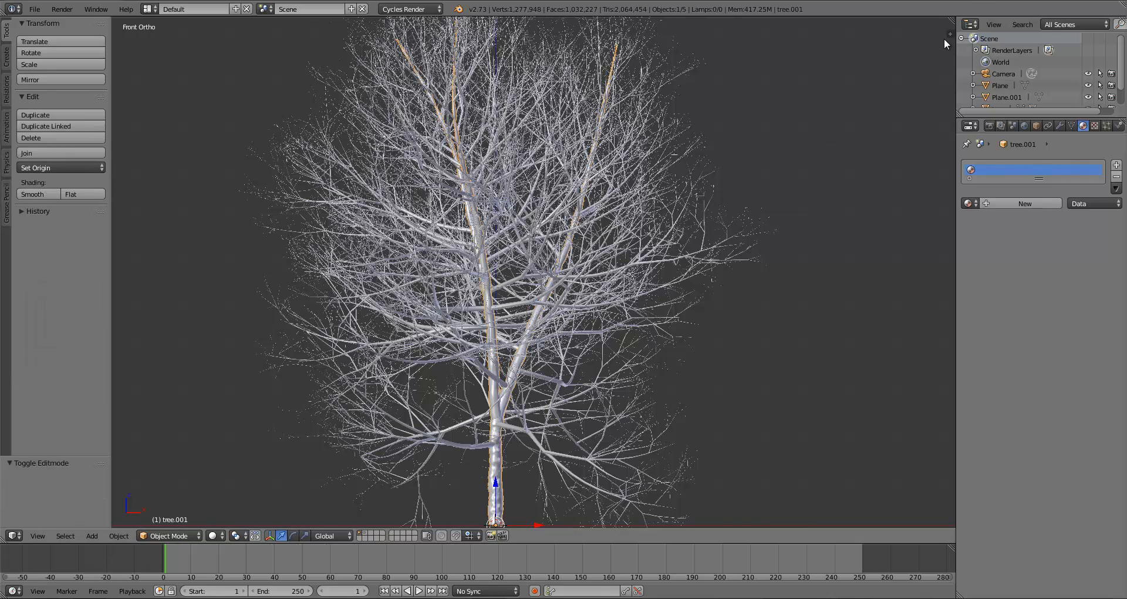
# Split the 3D viewport into two areas and turn the new one into a UV/Image Editor.
pyautogui.moveTo(920, 24); pyautogui.dragTo(501, 105)
pyautogui.click(512, 535)
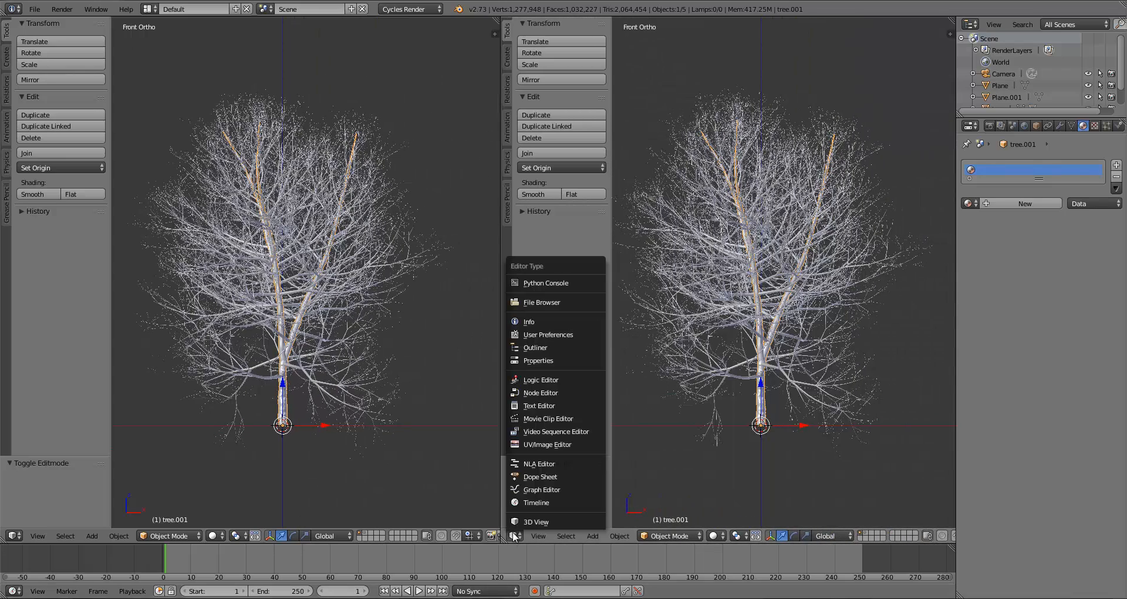
pyautogui.click(534, 443)
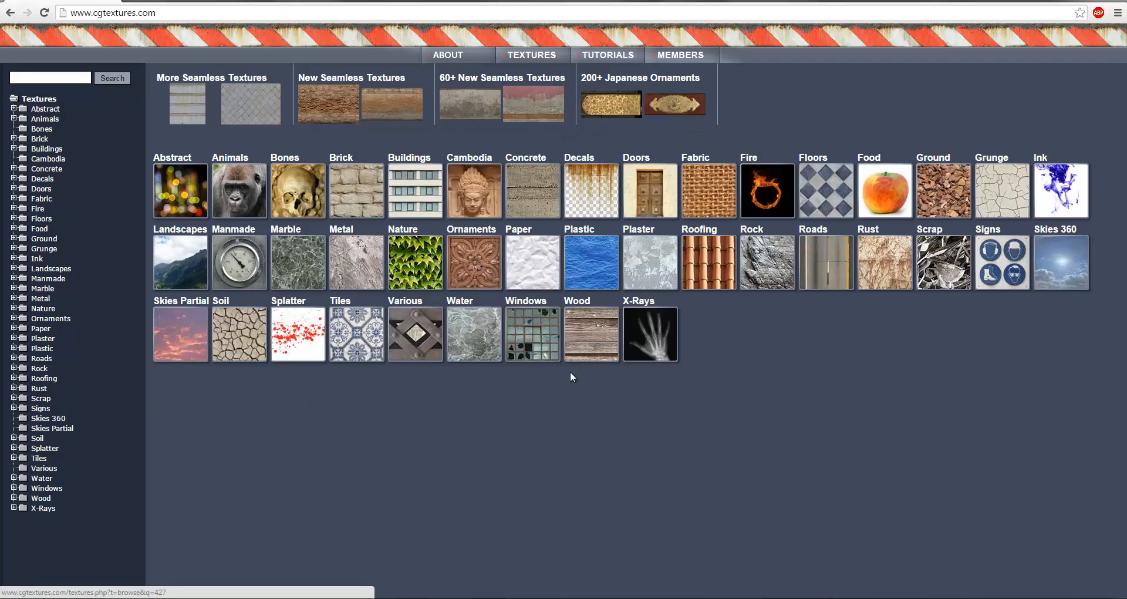
# Browse the deciduous tree bark textures in the Wood category on cgtextures.com and preview the grey BarkDecidious0083 texture.
pyautogui.click(584, 328)
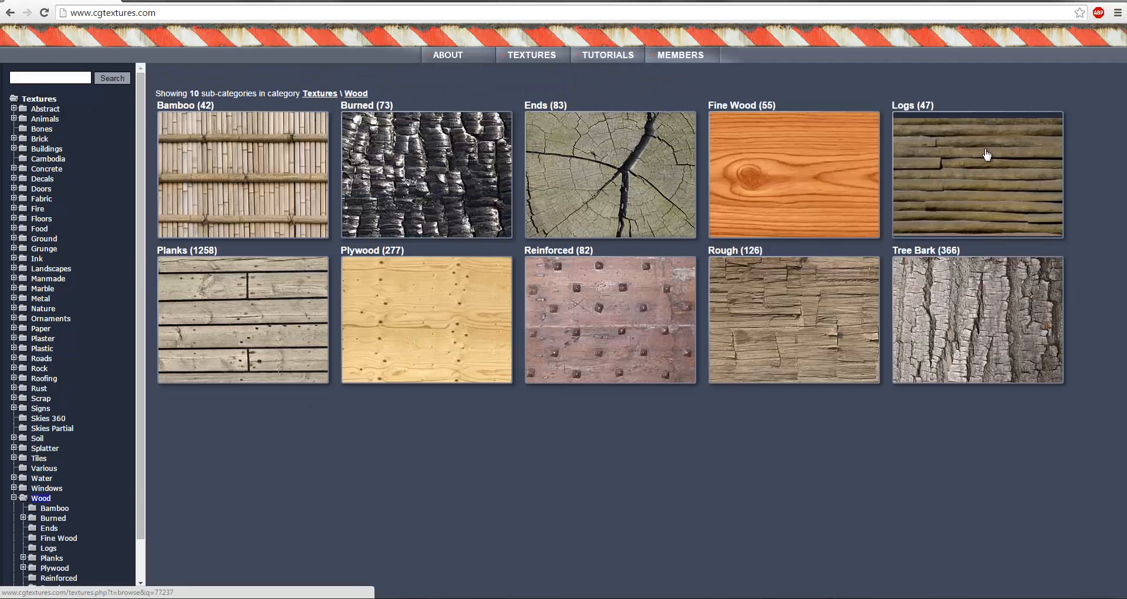
pyautogui.click(993, 324)
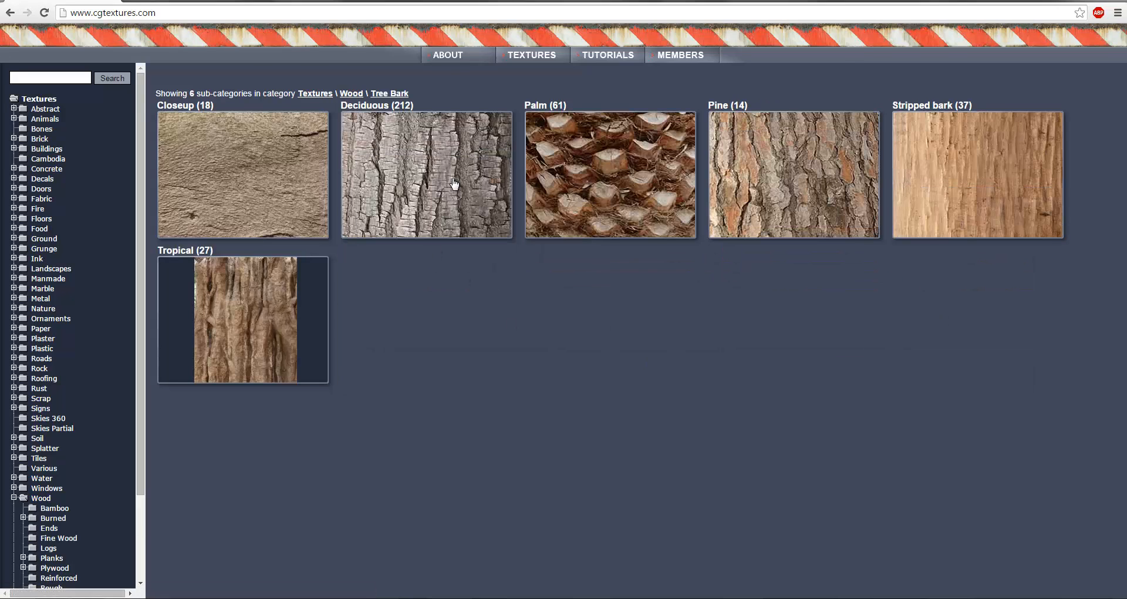
pyautogui.click(453, 179)
pyautogui.moveTo(468, 307)
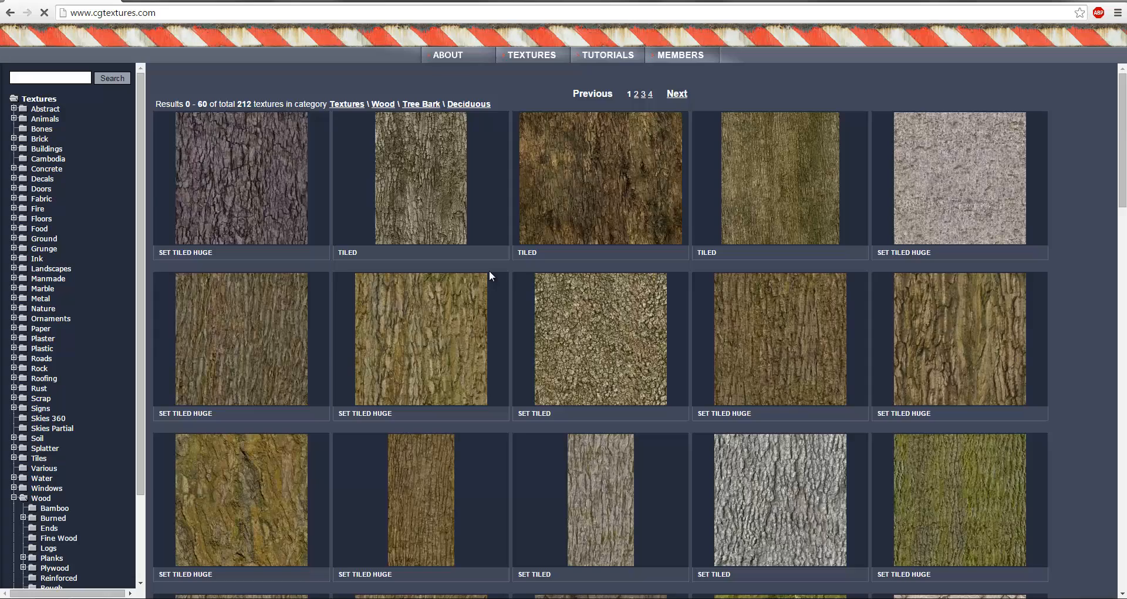
pyautogui.scroll(-4, 488, 270)
pyautogui.moveTo(754, 238)
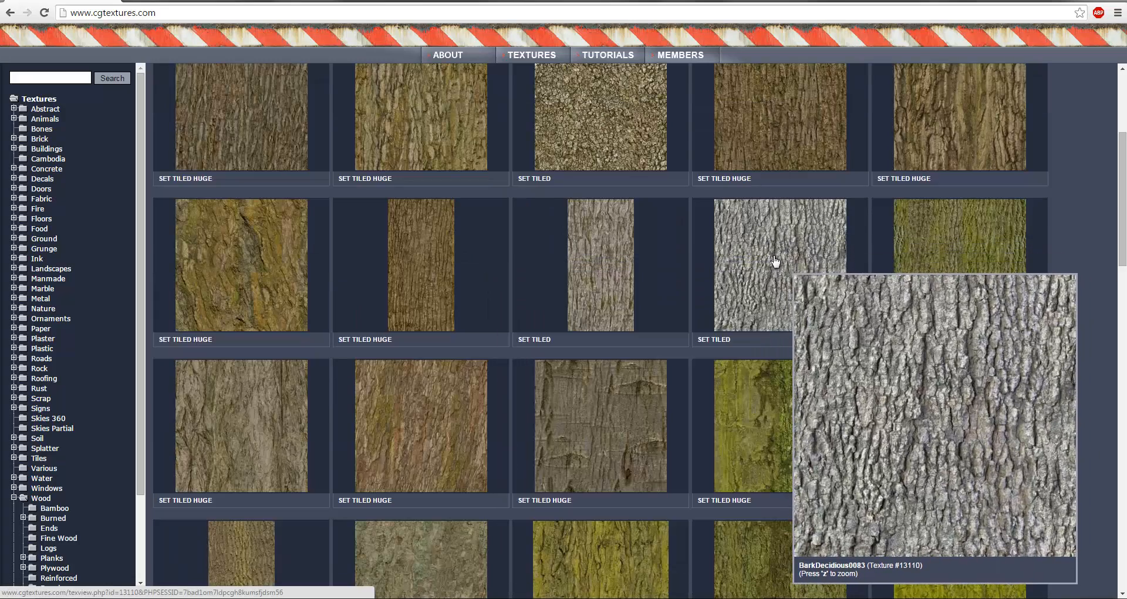
pyautogui.scroll(4, 774, 259)
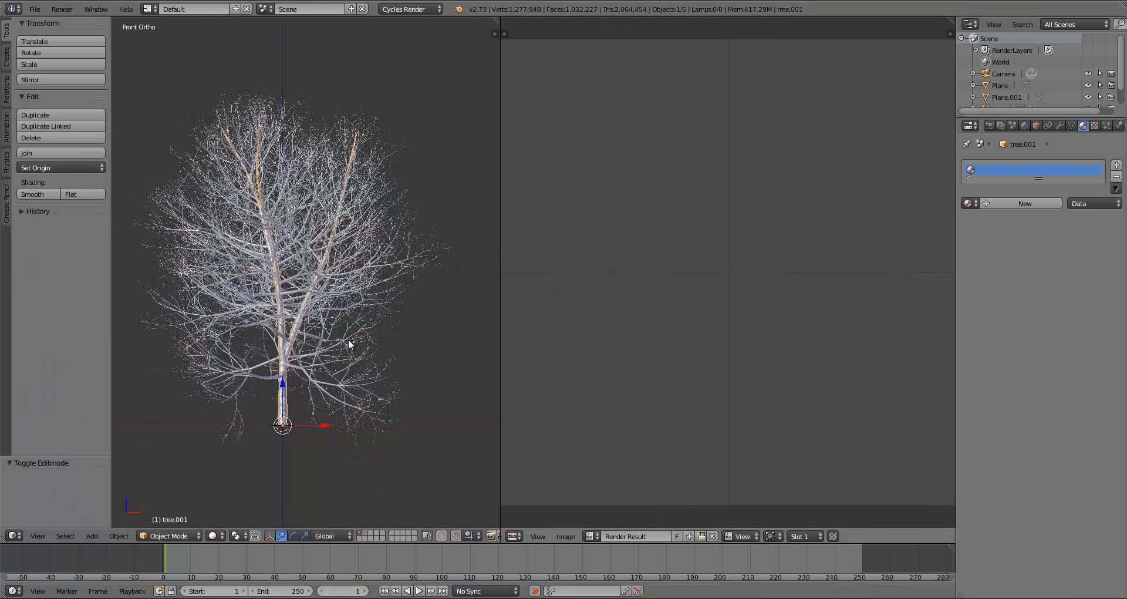
# In Blender, load BarkDecidious0083_2_S.jpg from the Tree Tutorial Textures folder into the UV/Image Editor.
pyautogui.click(565, 536)
pyautogui.click(637, 510)
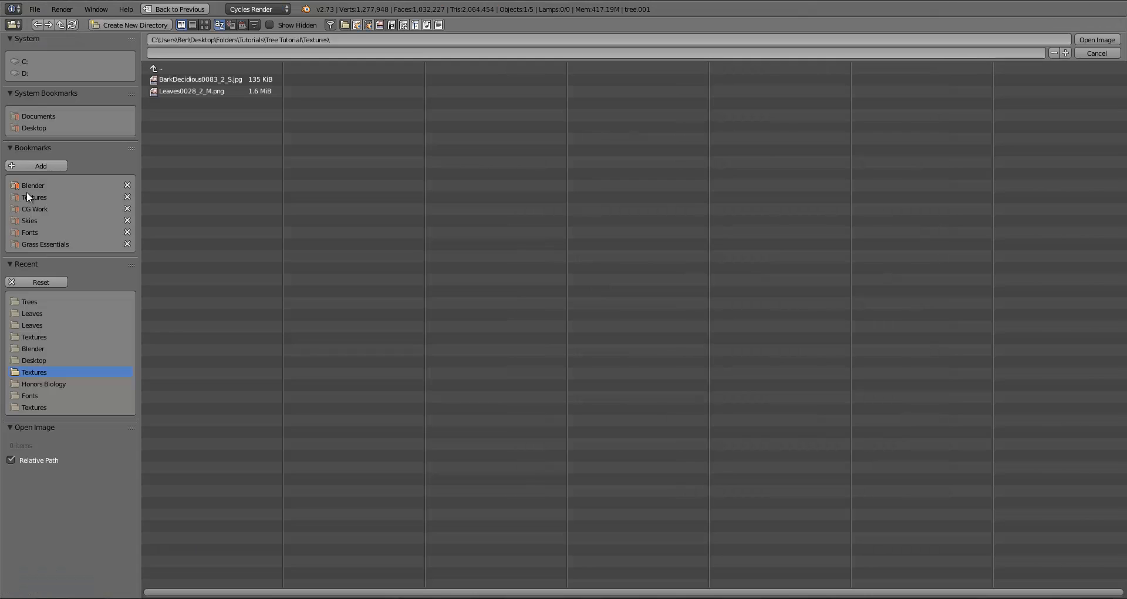
pyautogui.click(41, 128)
pyautogui.click(191, 91)
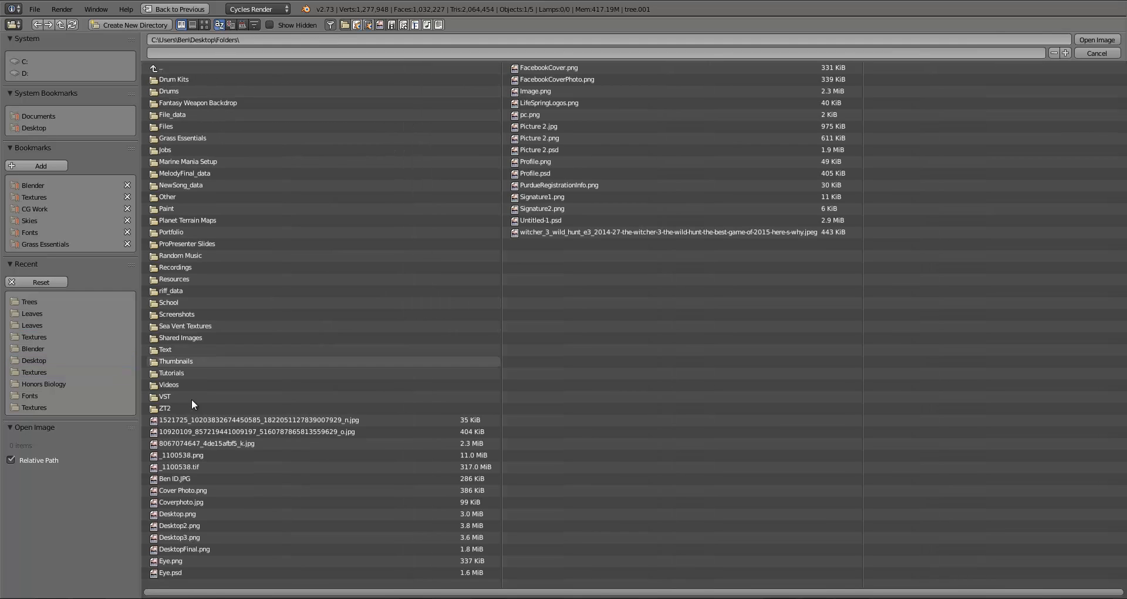
pyautogui.click(174, 373)
pyautogui.click(168, 104)
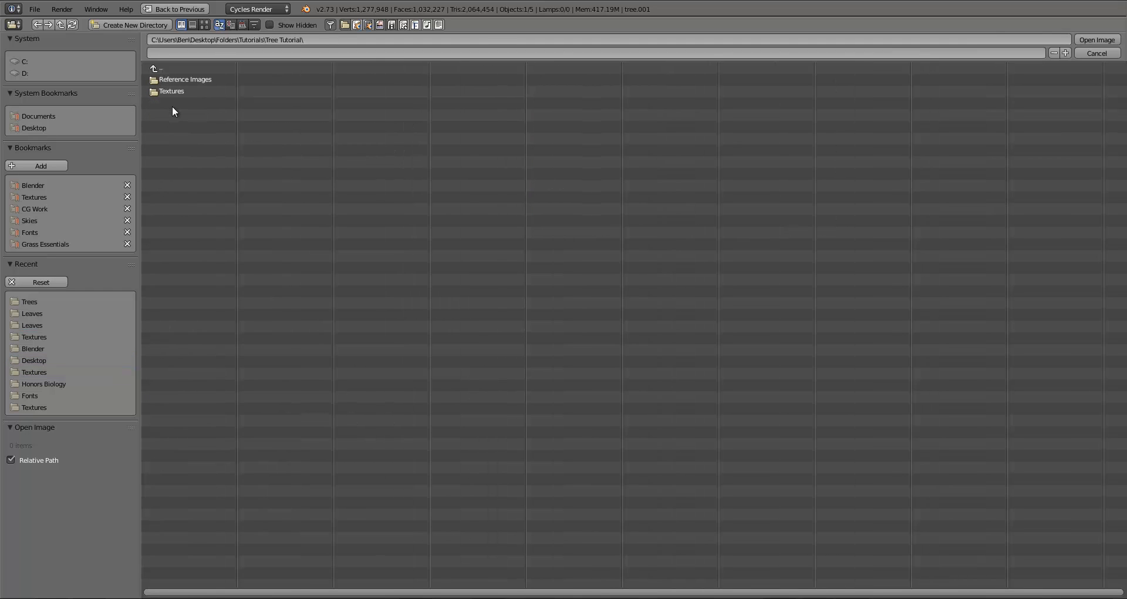
pyautogui.click(177, 91)
pyautogui.click(183, 80)
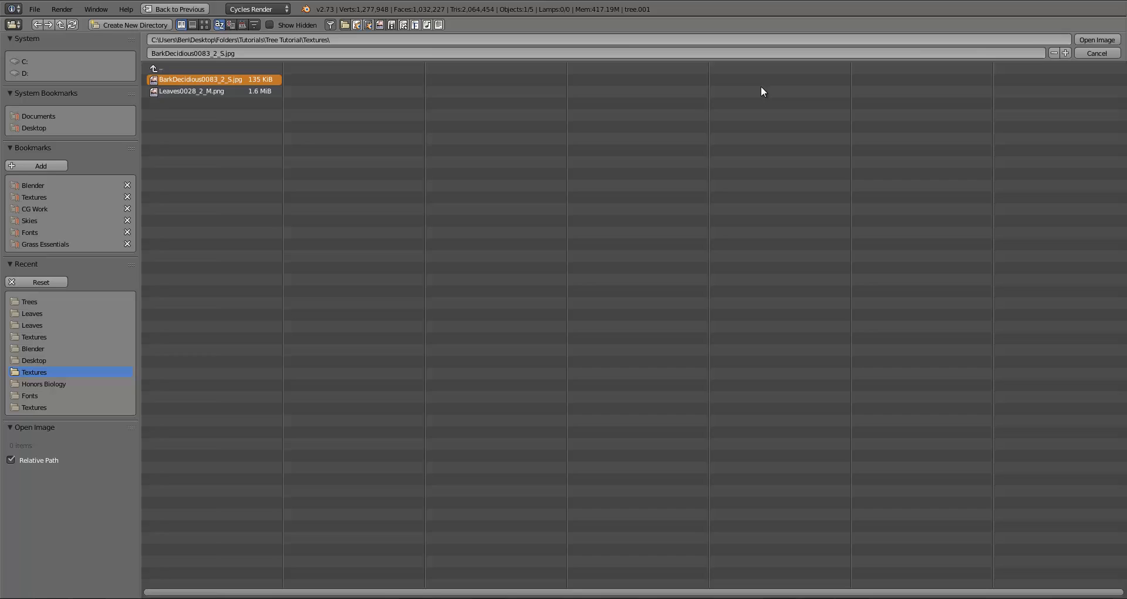
pyautogui.click(1090, 40)
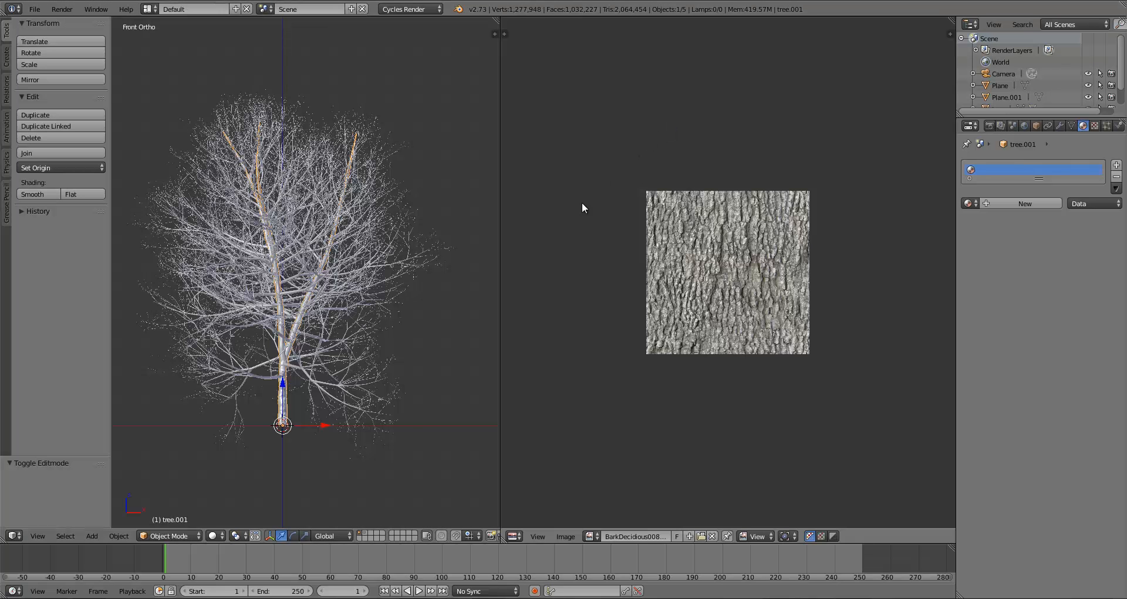
# Enter Edit Mode on the trunk, select the whole mesh and unwrap it along the marked seams.
pyautogui.scroll(2, 330, 421)
pyautogui.keyDown('shift'); pyautogui.moveTo(301, 380); pyautogui.dragTo(322, 342, button='middle'); pyautogui.keyUp('shift')
pyautogui.scroll(-4, 321, 343)
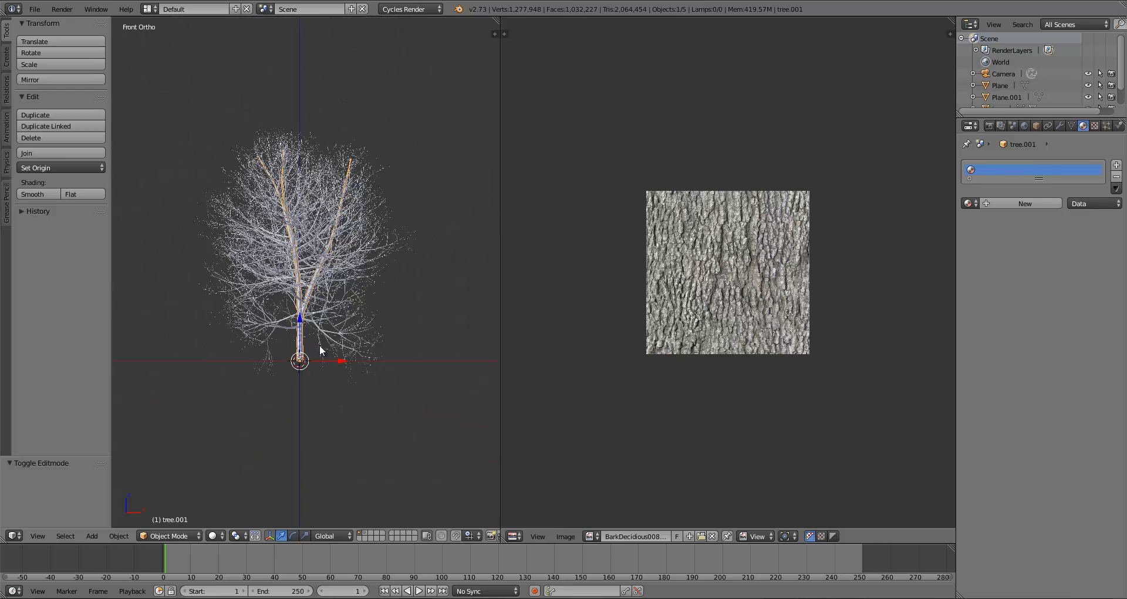
pyautogui.scroll(4, 359, 317)
pyautogui.keyDown('shift'); pyautogui.moveTo(346, 292); pyautogui.dragTo(318, 291, button='middle'); pyautogui.keyUp('shift')
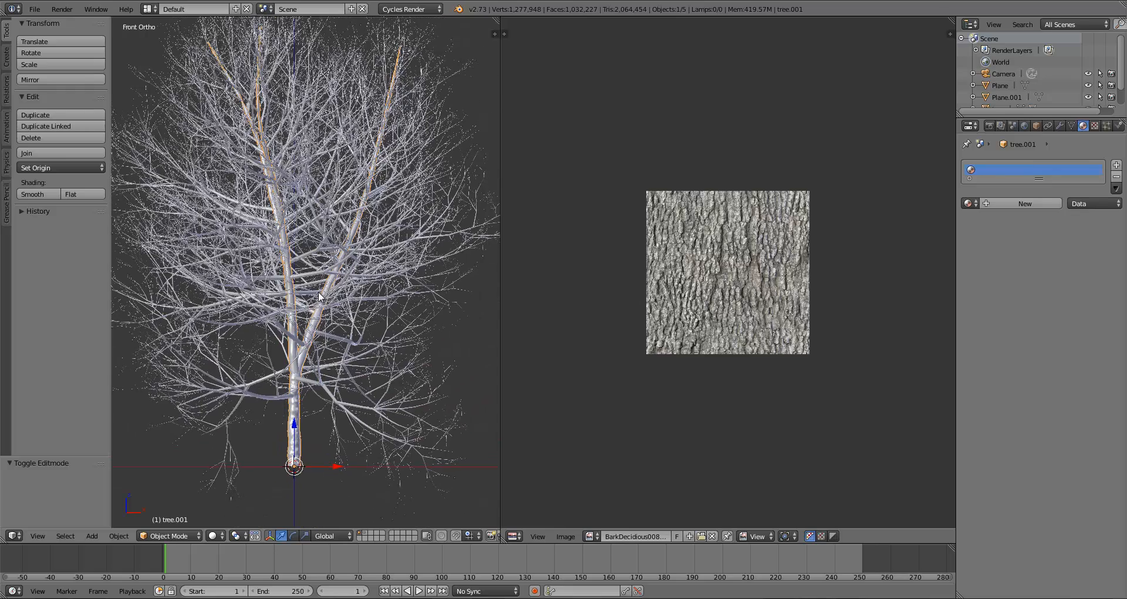
pyautogui.press('Tab')
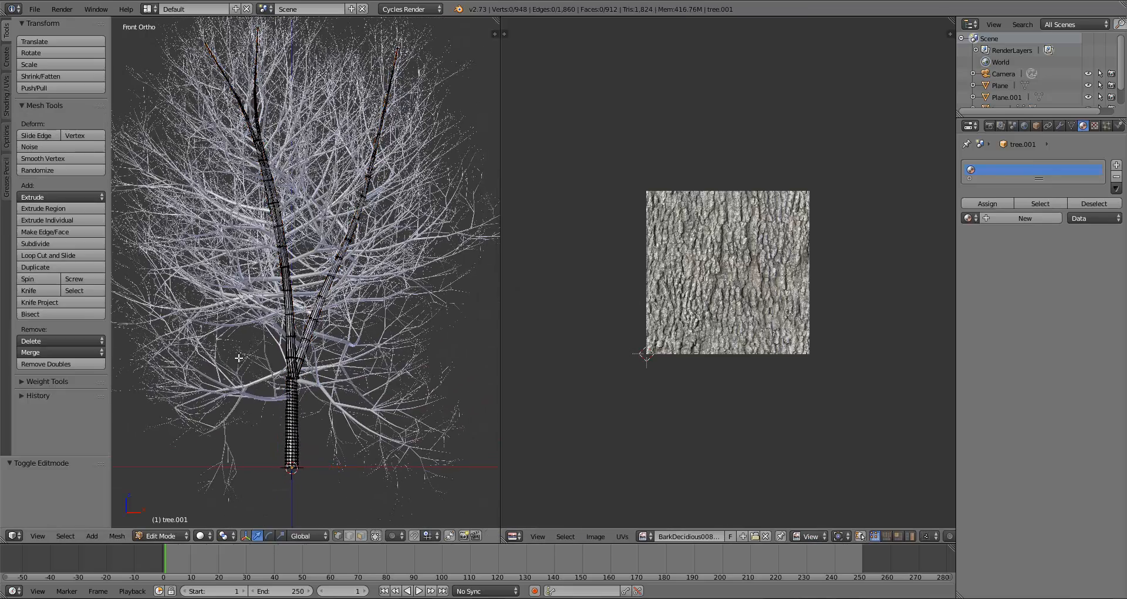
pyautogui.press('a')
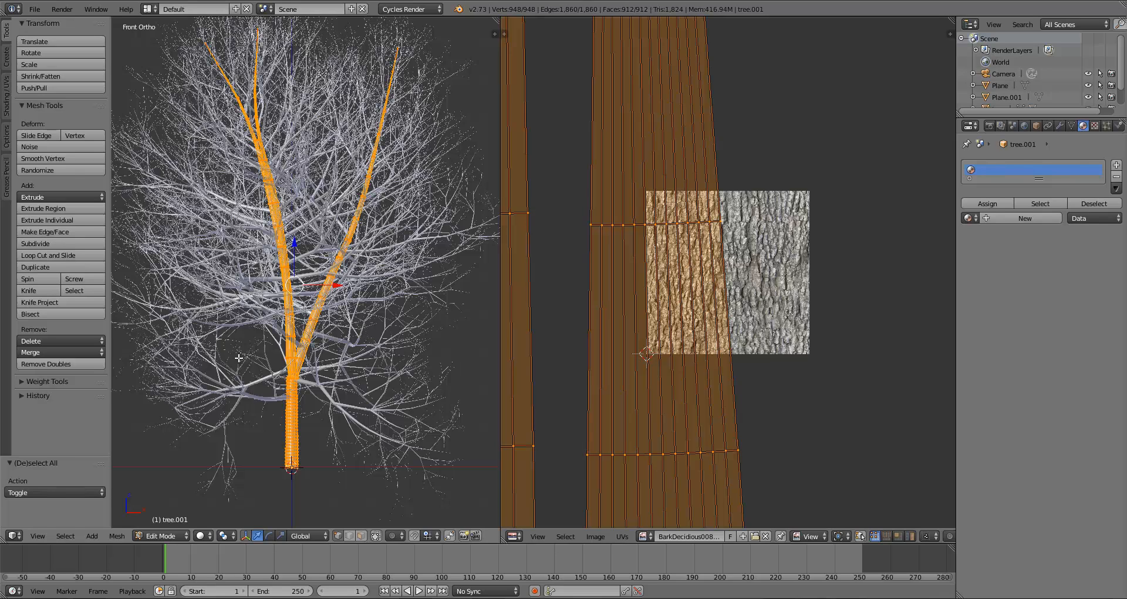
pyautogui.press('u')
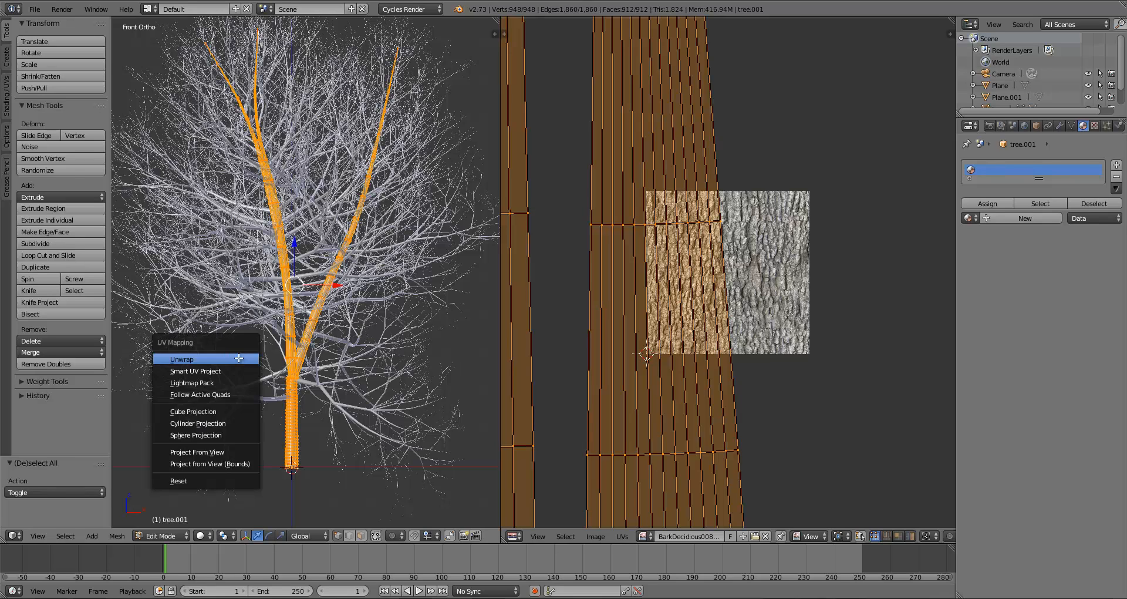
pyautogui.click(239, 359)
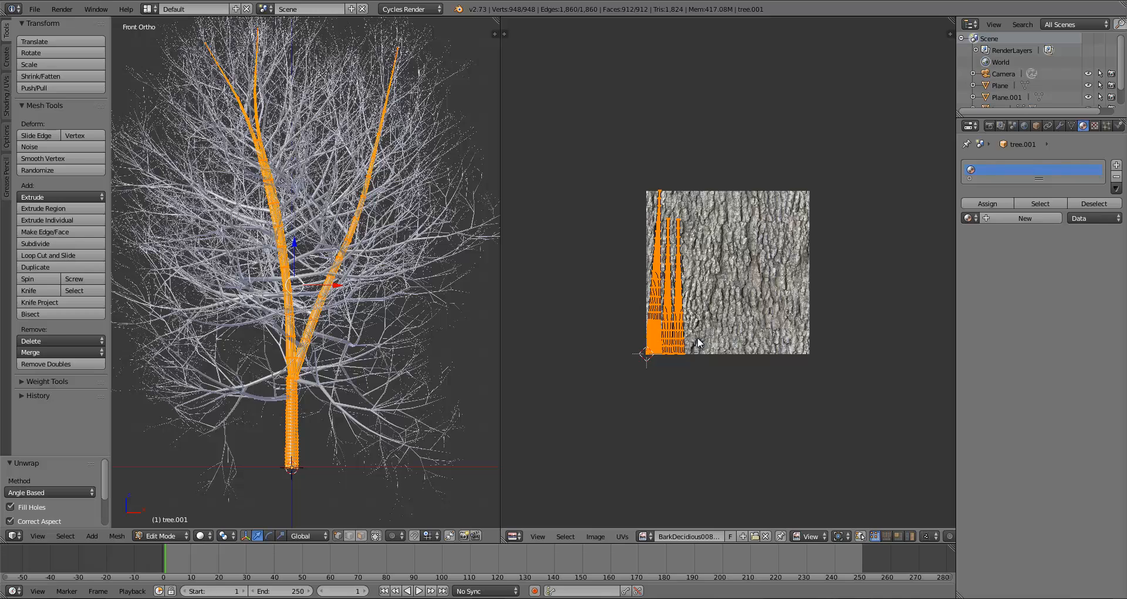
# Try scaling the trunk's UV islands up by about 2.47, then scale them back down by about 0.4.
pyautogui.press('s')
pyautogui.click(745, 459)
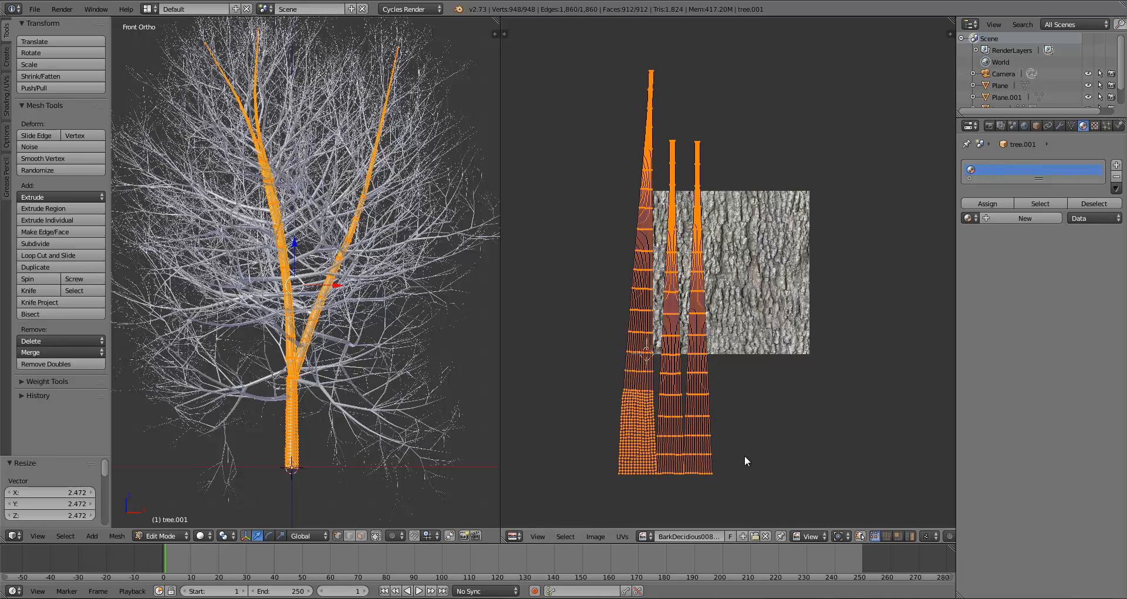
pyautogui.press('s')
pyautogui.click(702, 343)
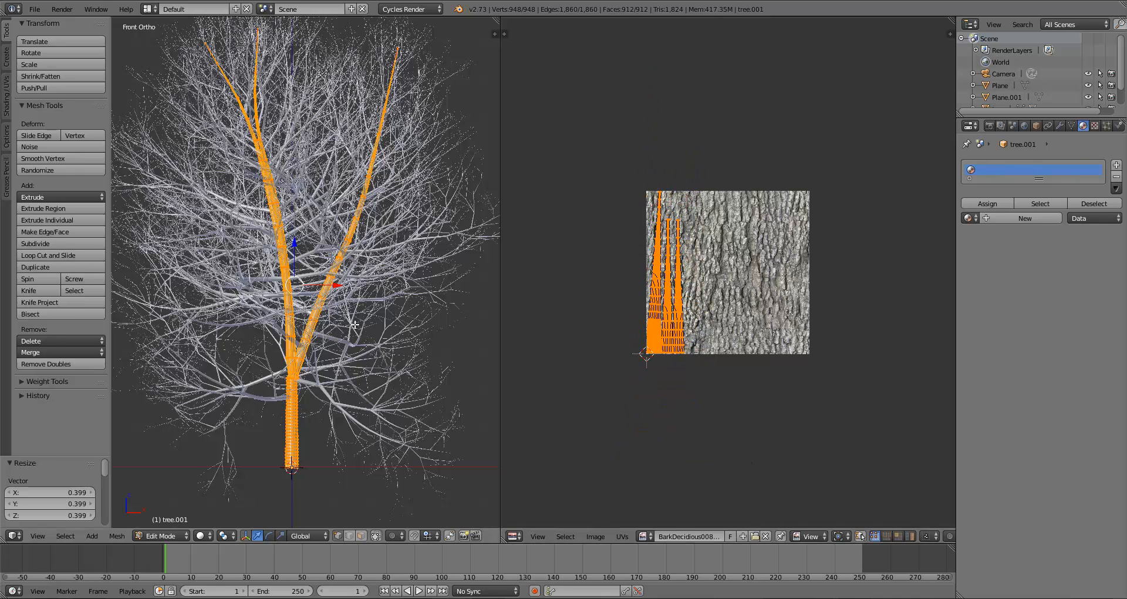
# Return to Object Mode, split the 3D viewport horizontally and turn the upper area into a Node Editor.
pyautogui.press('Tab')
pyautogui.keyDown('shift'); pyautogui.moveTo(354, 233); pyautogui.dragTo(361, 265, button='middle'); pyautogui.keyUp('shift')
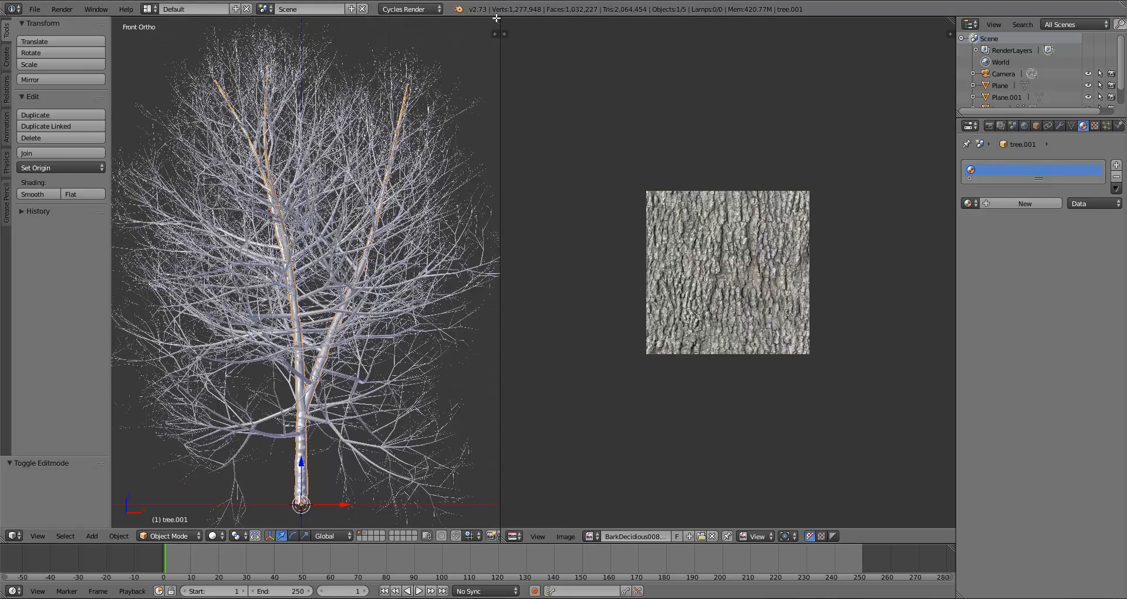
pyautogui.moveTo(496, 18); pyautogui.dragTo(12, 251)
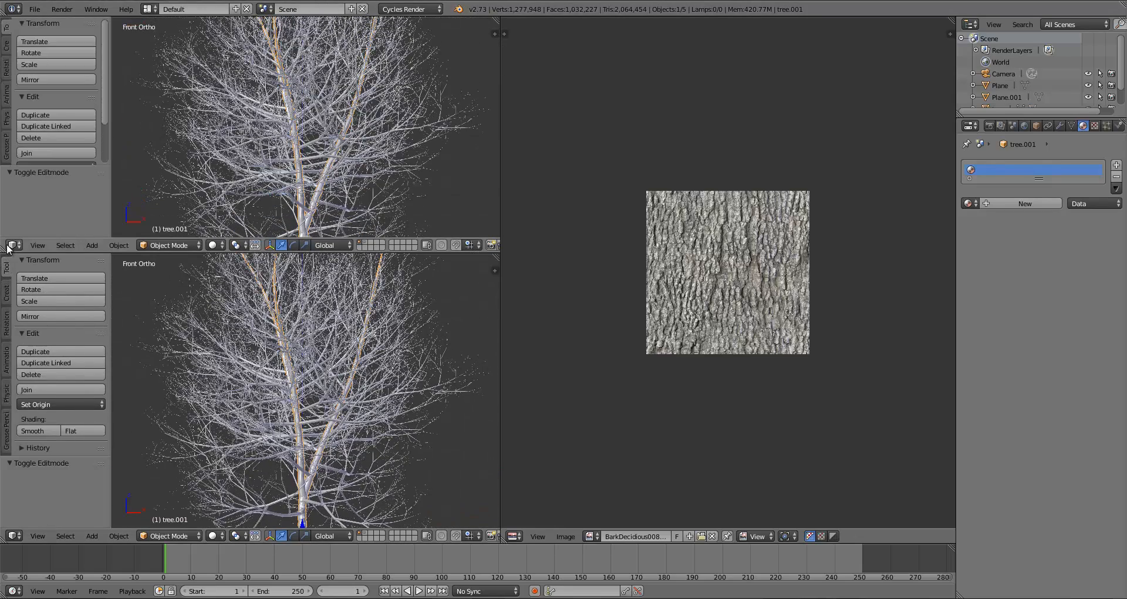
pyautogui.click(13, 244)
pyautogui.click(53, 387)
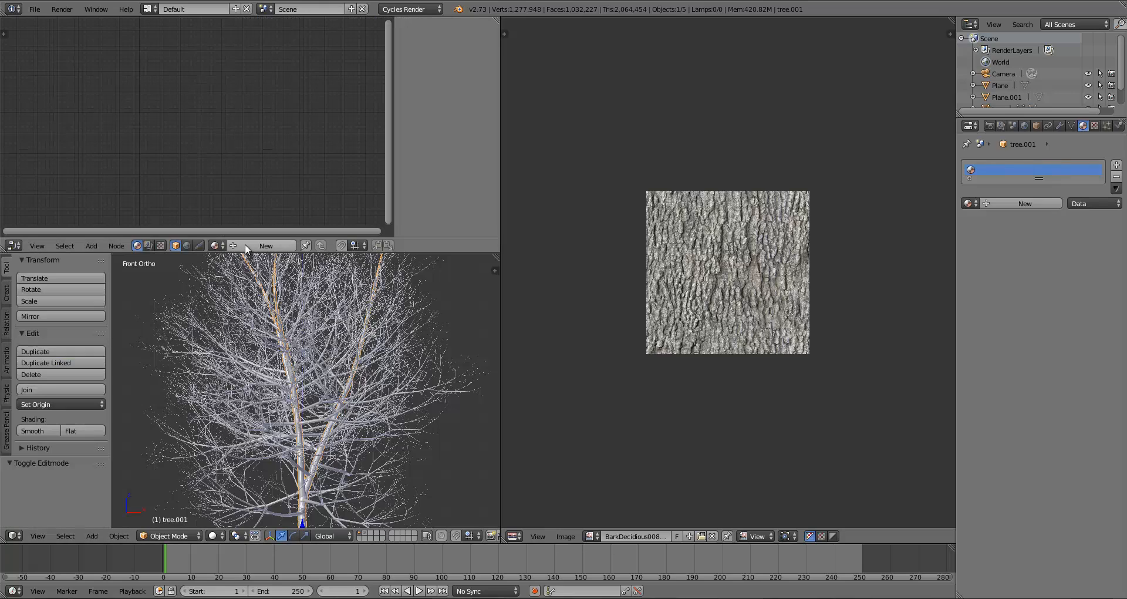
# Create a new material on the trunk and name it Trunk.
pyautogui.click(245, 244)
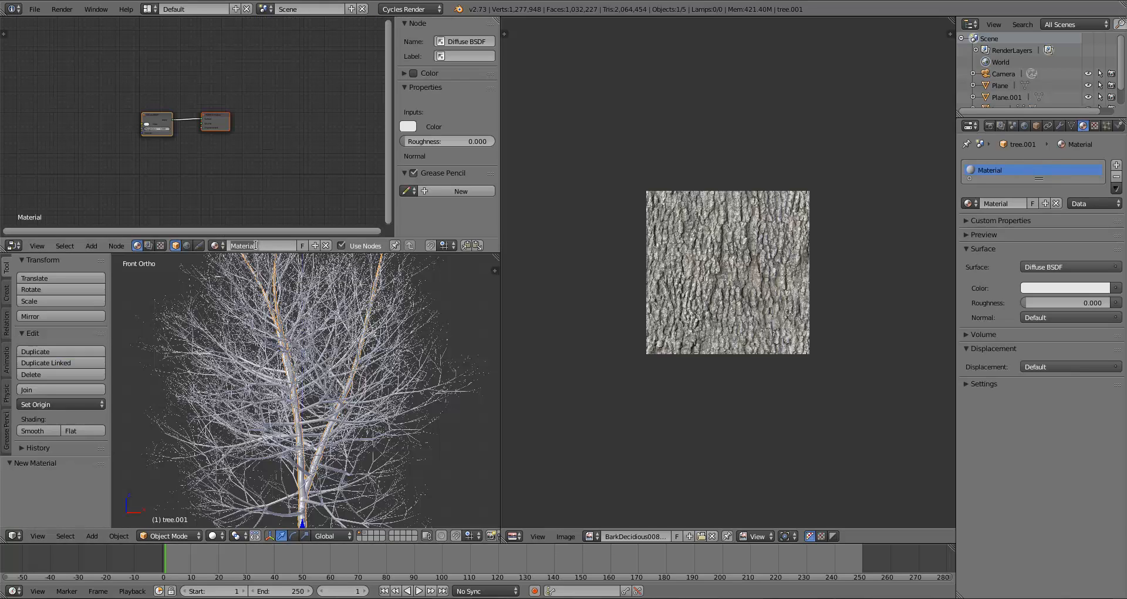
pyautogui.doubleClick(255, 246)
pyautogui.write('Trunk')
pyautogui.press('Return')
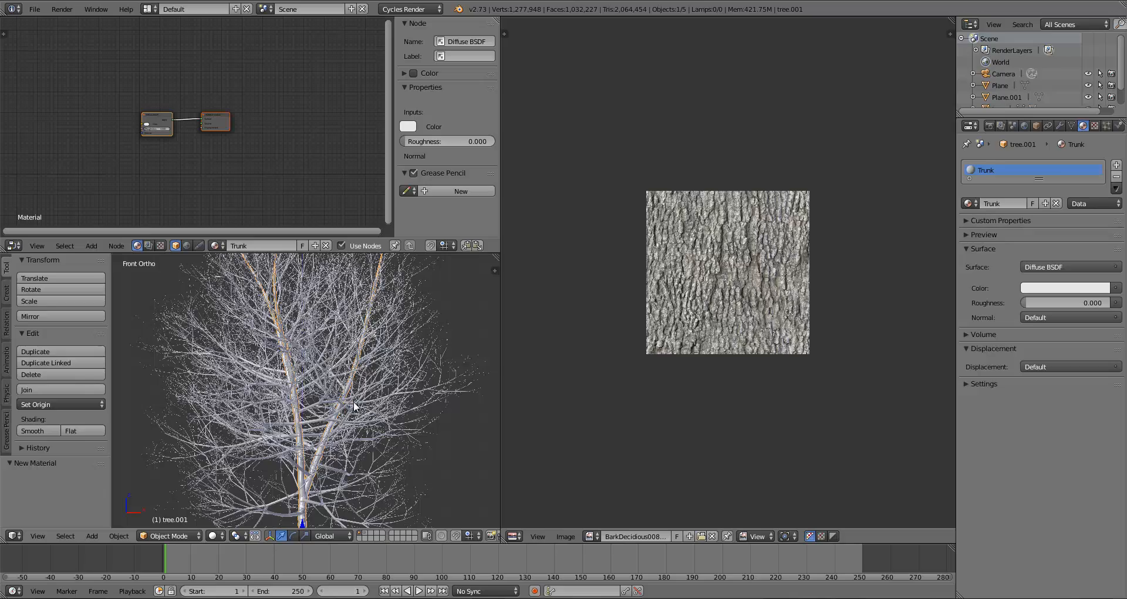
# Widen the Node Editor and 3D viewport at the image editor's expense and adjust the height split between them.
pyautogui.scroll(6, 353, 405)
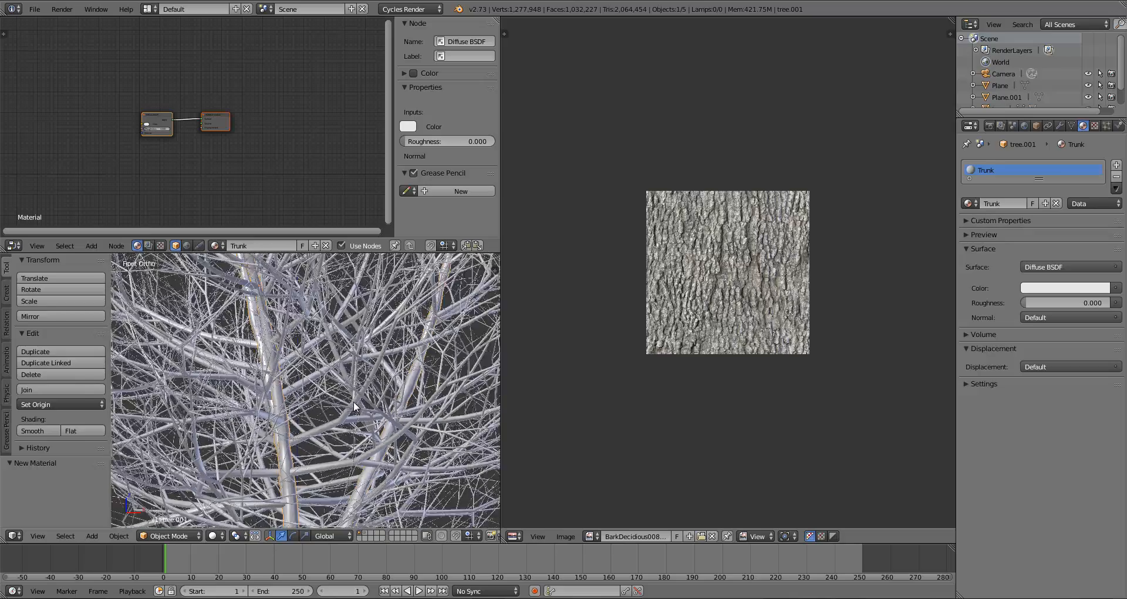
pyautogui.scroll(-6, 353, 402)
pyautogui.moveTo(421, 252); pyautogui.dragTo(420, 216)
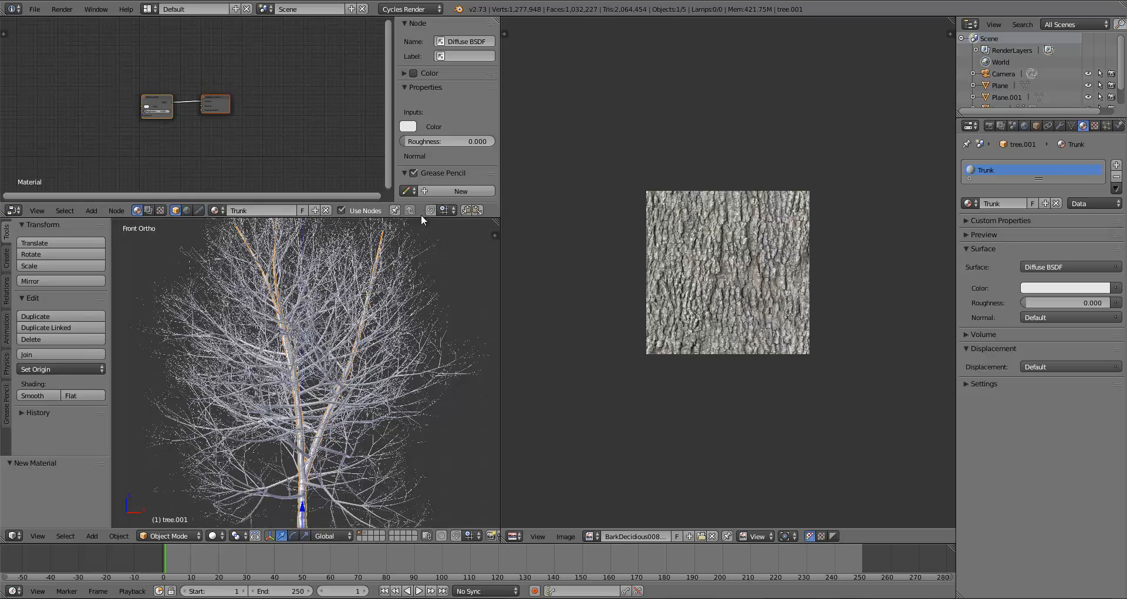
pyautogui.moveTo(539, 283); pyautogui.dragTo(671, 282)
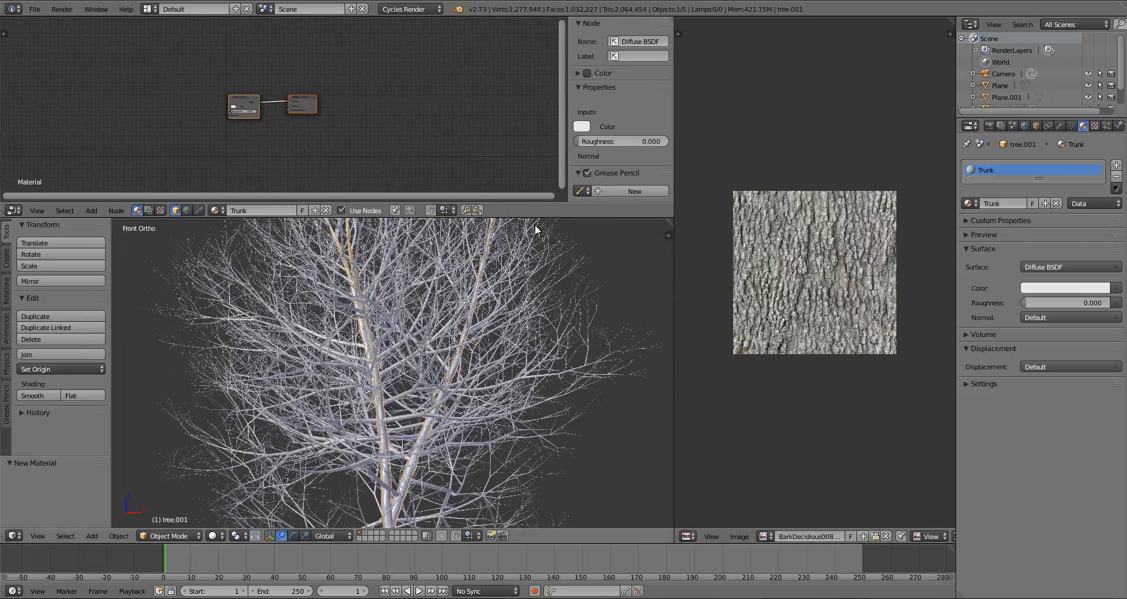
pyautogui.moveTo(536, 218); pyautogui.dragTo(538, 246)
# Reposition the Diffuse BSDF node, add an Image Texture node and link its Color output to the Diffuse BSDF's Color input.
pyautogui.scroll(6, 140, 123)
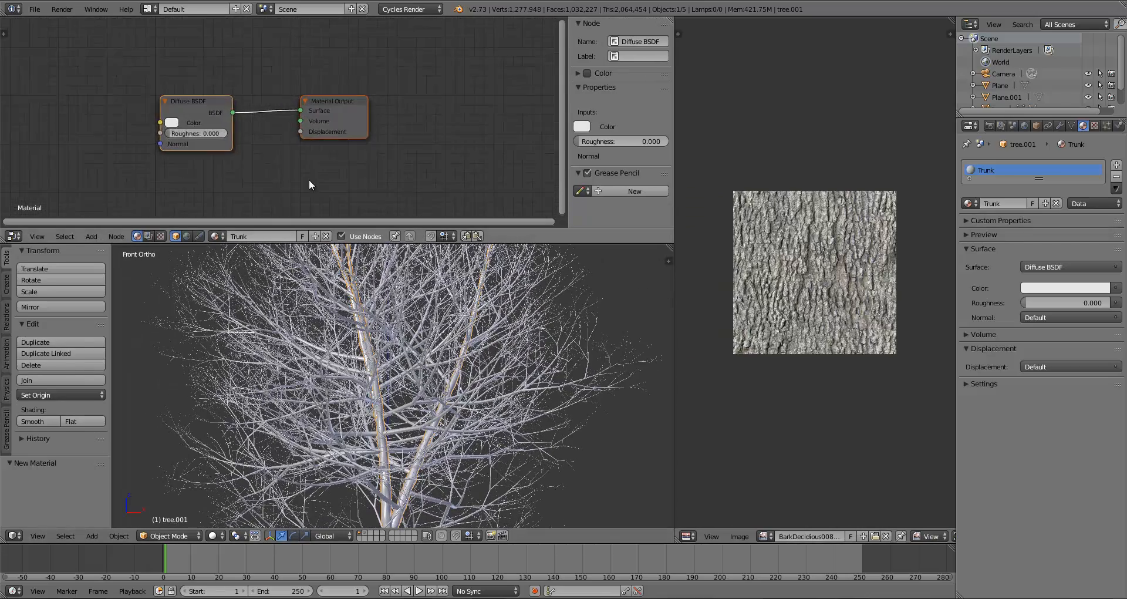
pyautogui.click(463, 114)
pyautogui.moveTo(185, 91); pyautogui.dragTo(316, 52)
pyautogui.press('a')
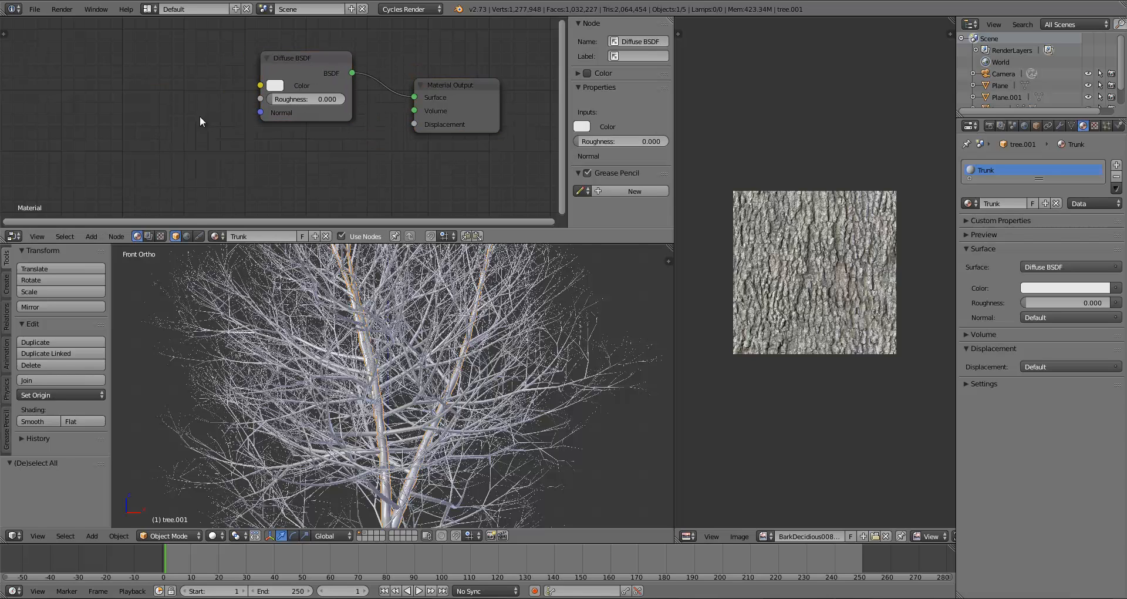
pyautogui.hotkey('shift', 'a')
pyautogui.moveTo(164, 169)
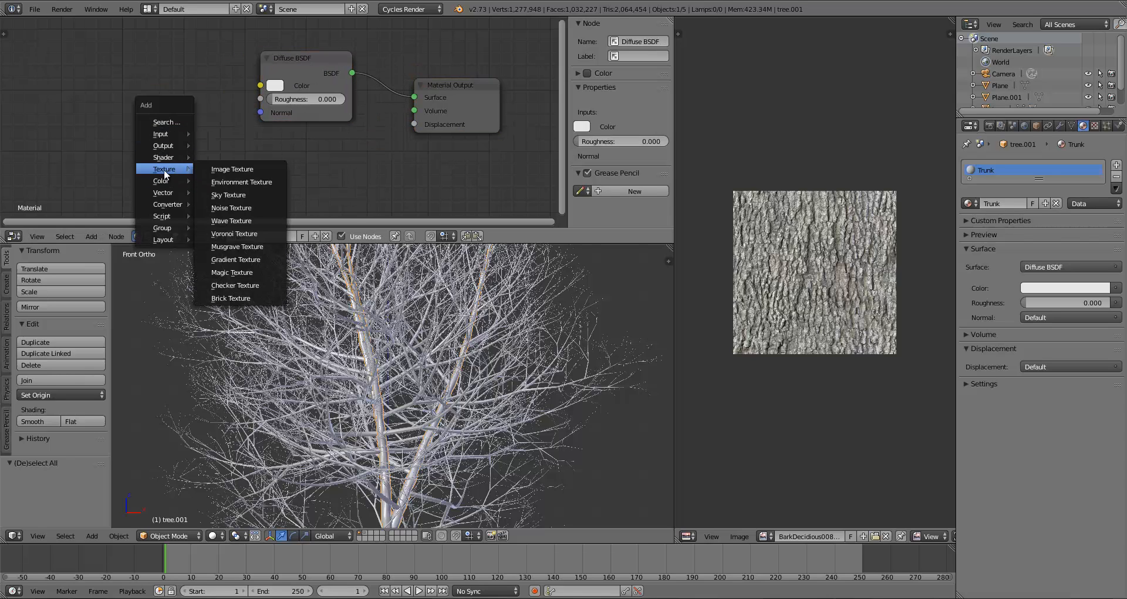
pyautogui.click(220, 167)
pyautogui.click(195, 100)
pyautogui.moveTo(192, 102); pyautogui.dragTo(260, 85)
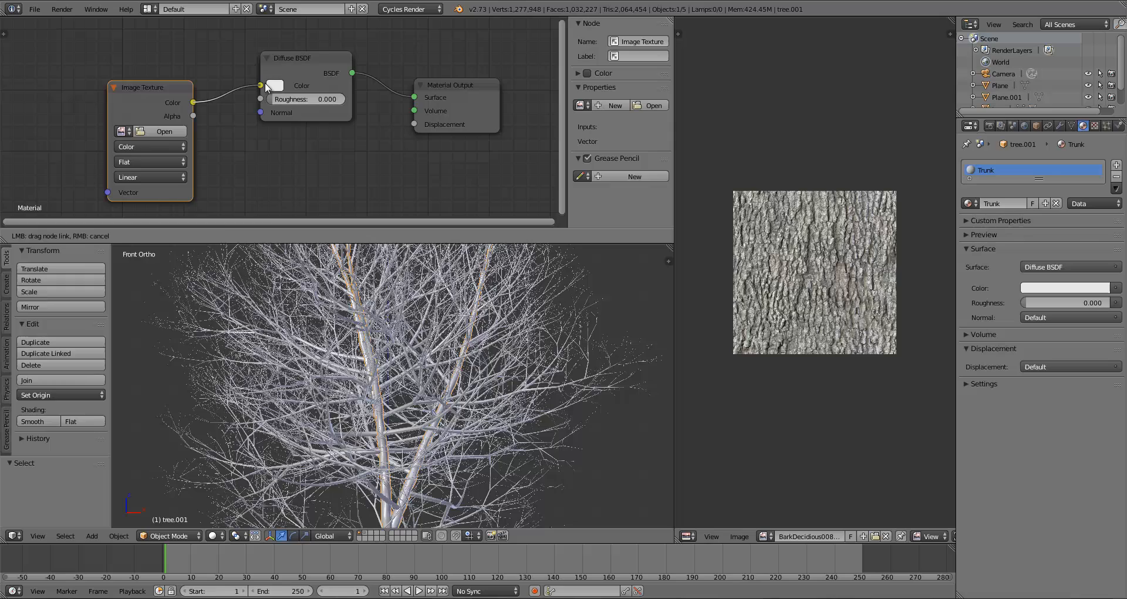
# Assign the loaded bark image to the Image Texture node and move the node up, away from the editor's lower edge.
pyautogui.click(122, 131)
pyautogui.click(138, 149)
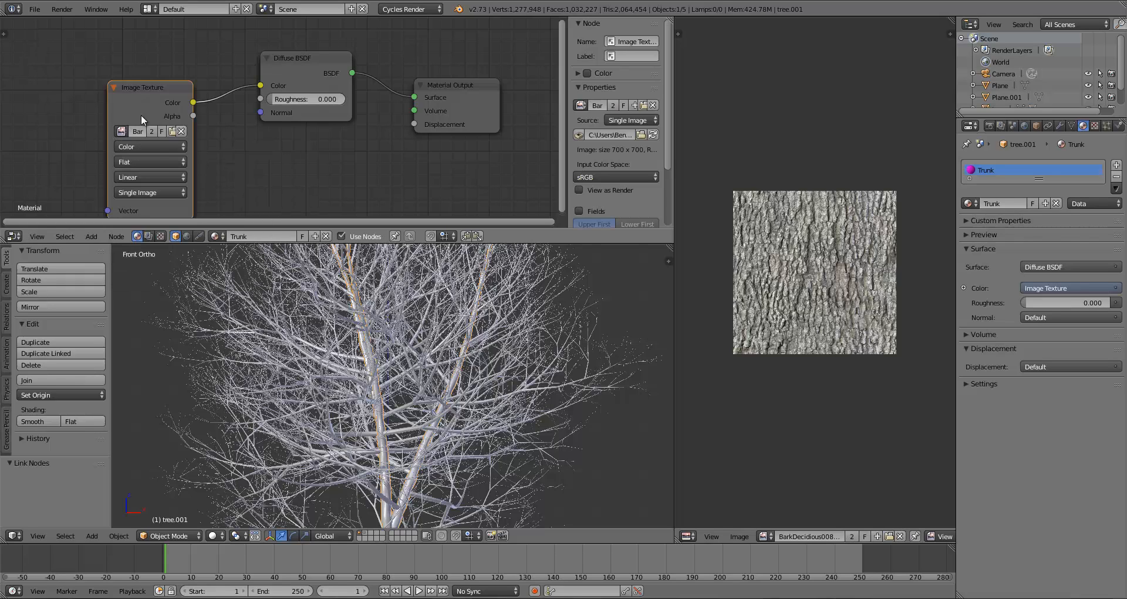
pyautogui.moveTo(141, 114); pyautogui.dragTo(121, 56)
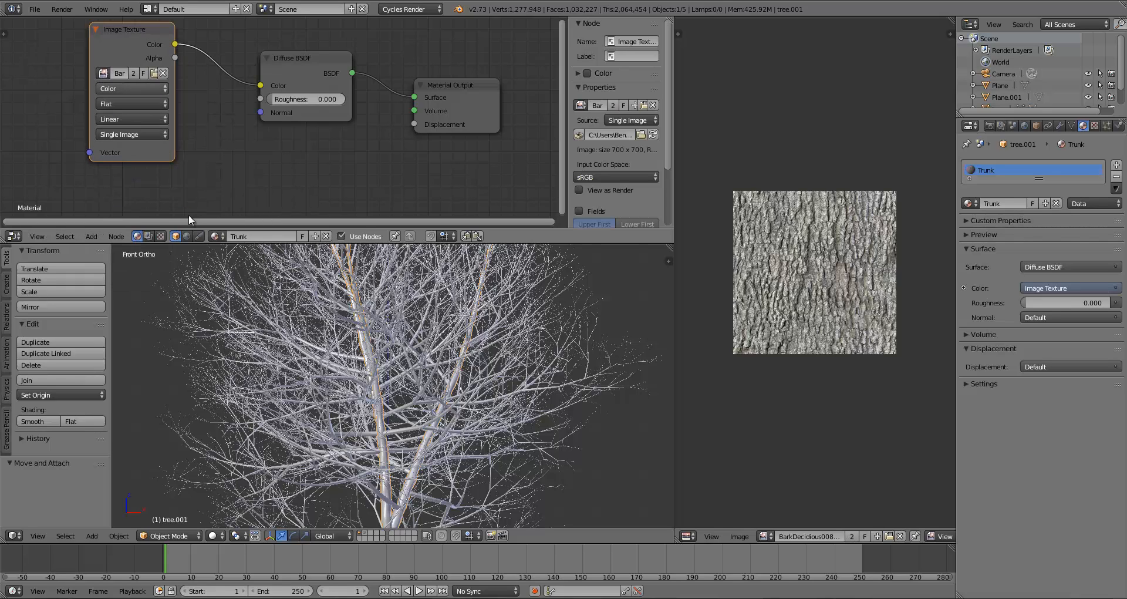
# Hide the tree's branches so only the trunk and main limbs are shown, and select the trunk.
pyautogui.rightClick(331, 406)
pyautogui.press('h')
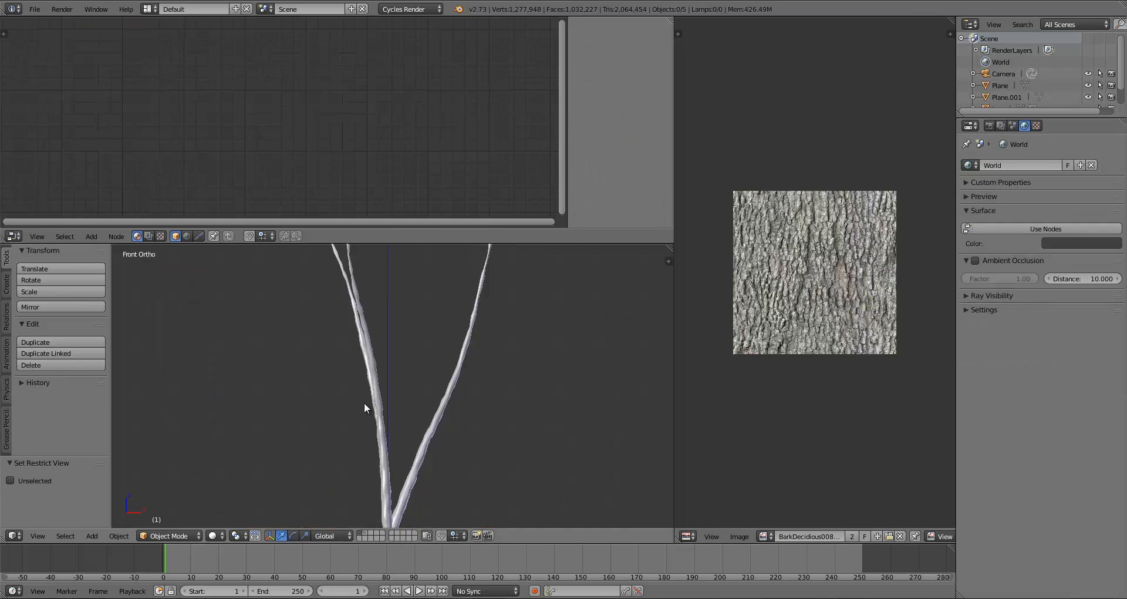
pyautogui.scroll(6, 364, 403)
pyautogui.scroll(-8, 406, 428)
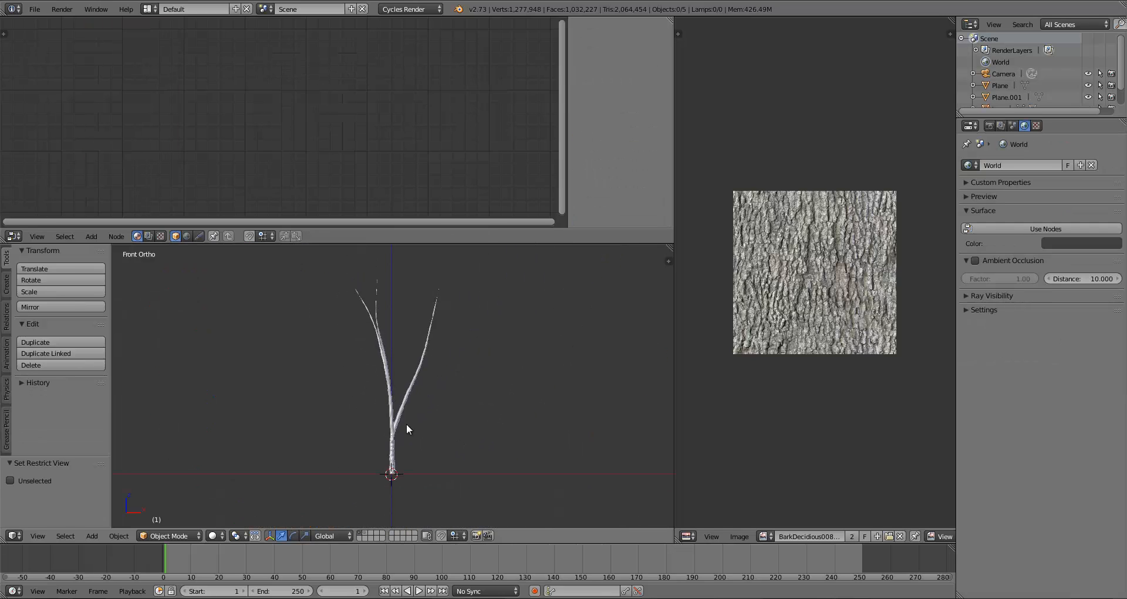
pyautogui.scroll(5, 415, 356)
pyautogui.rightClick(376, 294)
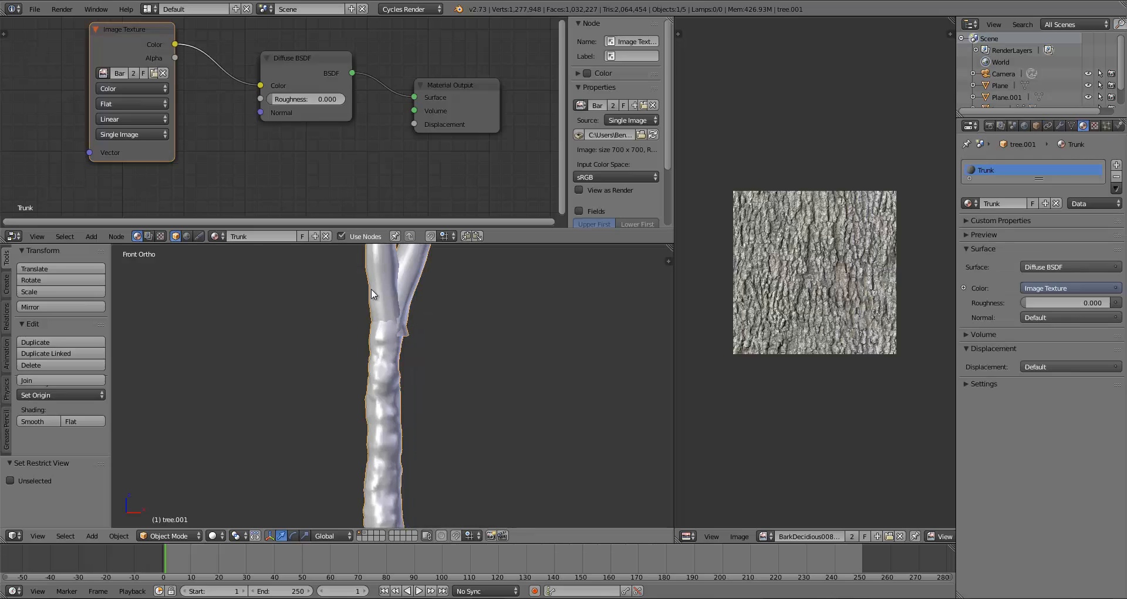
# Switch the 3D viewport to Rendered shading to preview the bark material on the trunk.
pyautogui.scroll(1, 367, 341)
pyautogui.click(218, 534)
pyautogui.click(245, 453)
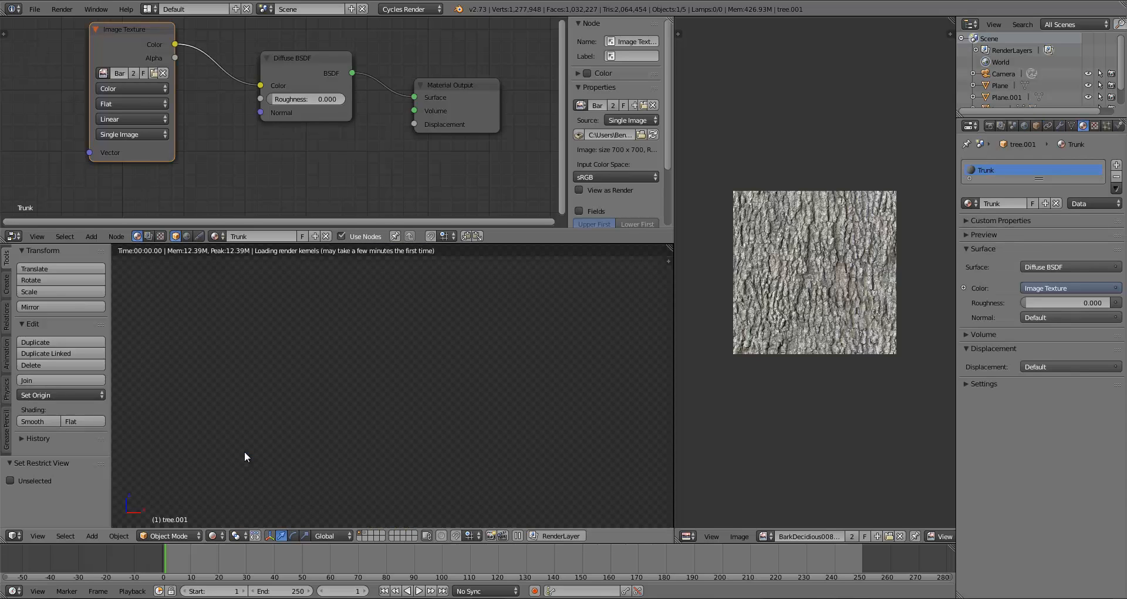
# Examine how the bark texture renders on the trunk and limbs from front, side and free angles.
pyautogui.scroll(-7, 258, 452)
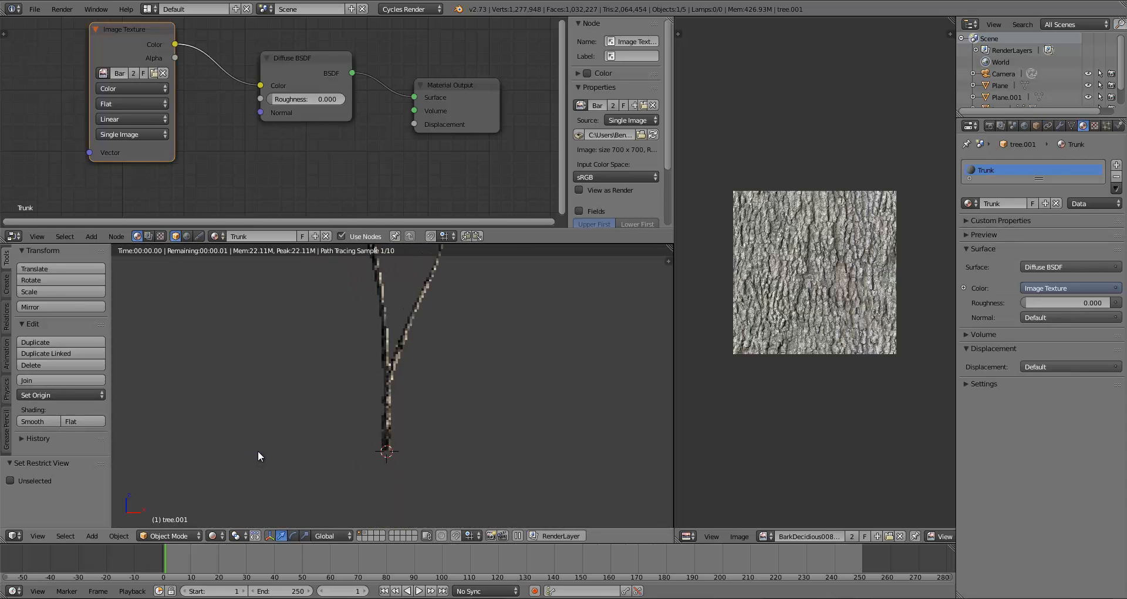
pyautogui.scroll(7, 259, 452)
pyautogui.scroll(3, 259, 451)
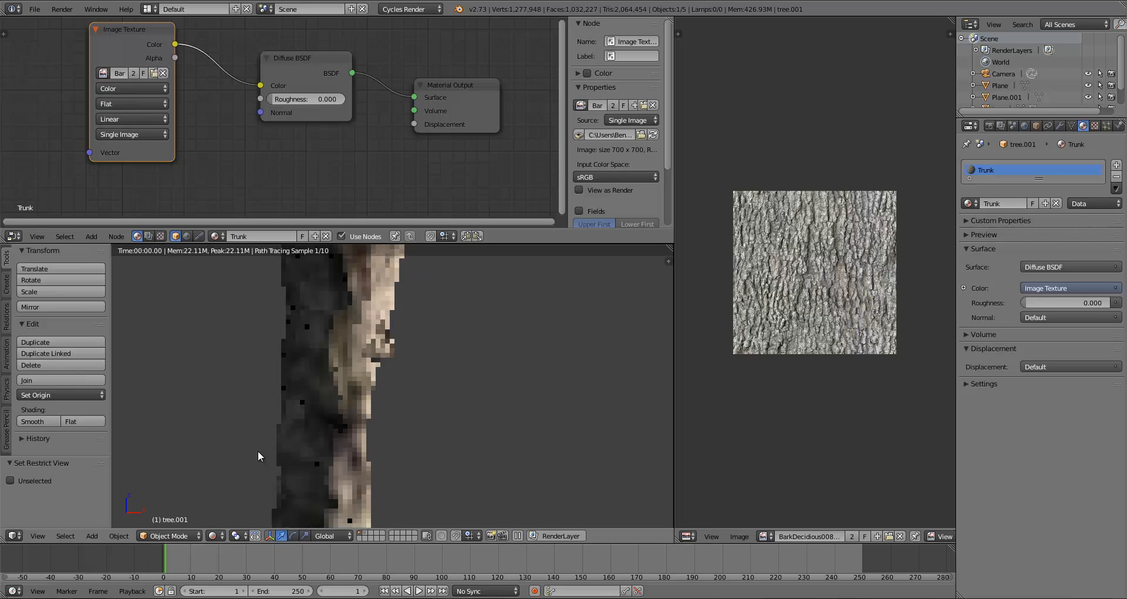
pyautogui.scroll(-3, 258, 450)
pyautogui.moveTo(294, 421); pyautogui.dragTo(386, 426, button='middle')
pyautogui.scroll(6, 386, 426)
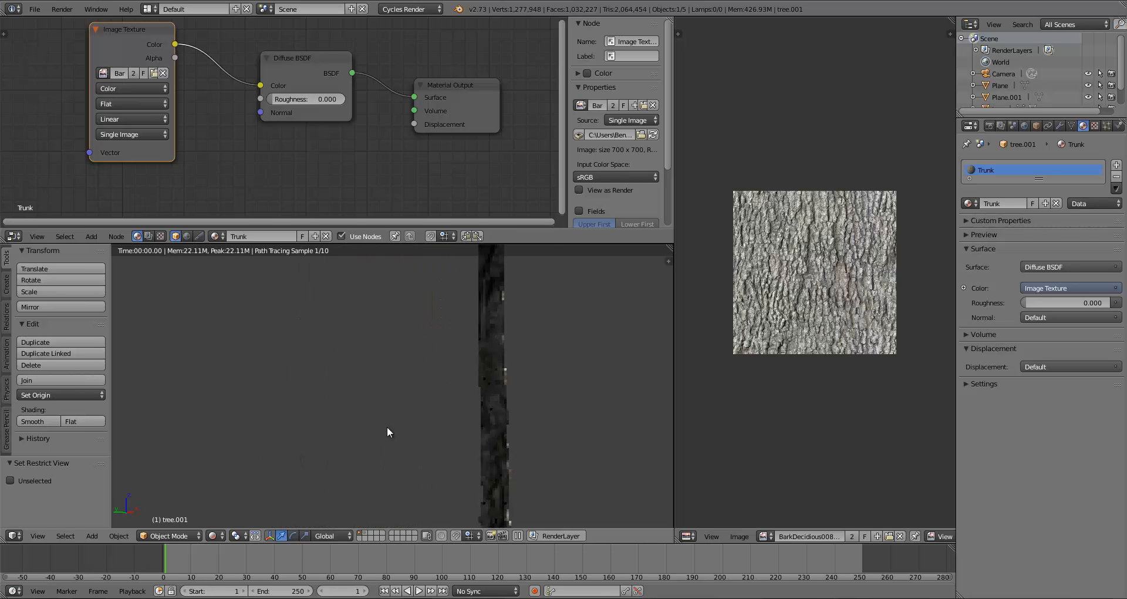
pyautogui.press('KP_1')
pyautogui.press('KP_3')
pyautogui.scroll(-13, 372, 426)
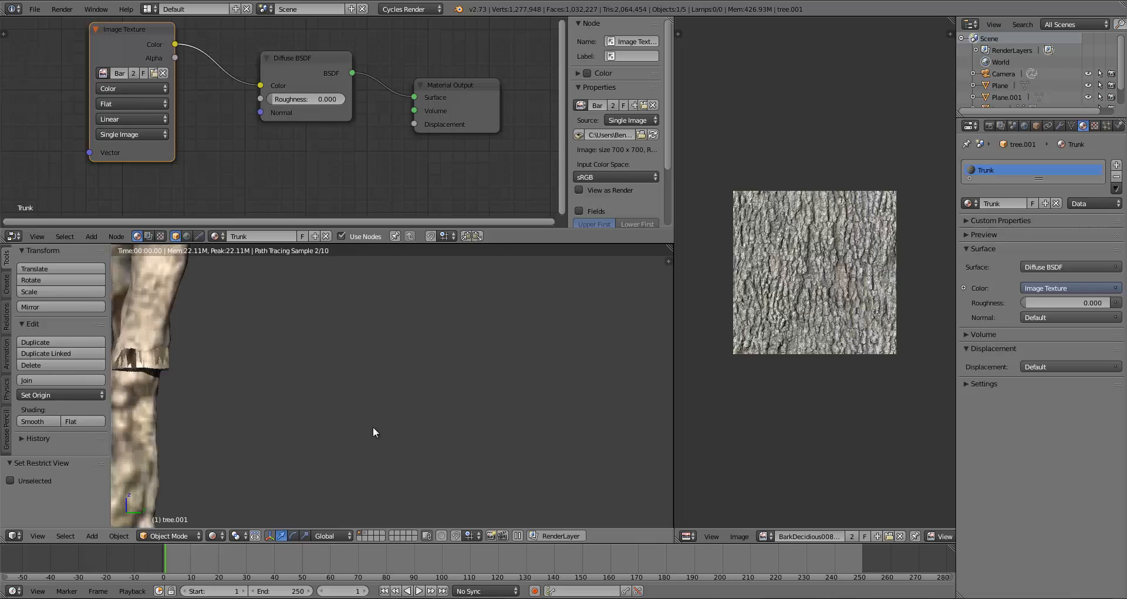
pyautogui.scroll(6, 421, 419)
pyautogui.keyDown('shift'); pyautogui.moveTo(390, 355); pyautogui.dragTo(403, 390, button='middle'); pyautogui.keyUp('shift')
pyautogui.scroll(-1, 430, 407)
# Enlarge the trunk's entire UV layout in three passes by factors of about 3.6, 2.15 and 1.5, and return to Object Mode.
pyautogui.press('Tab')
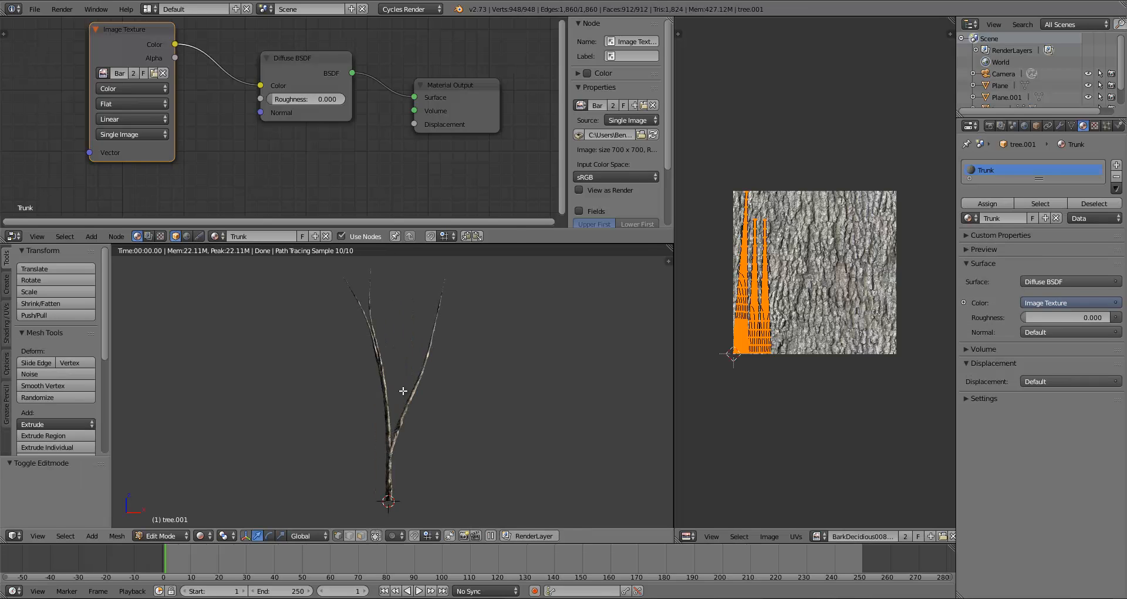
pyautogui.press('s')
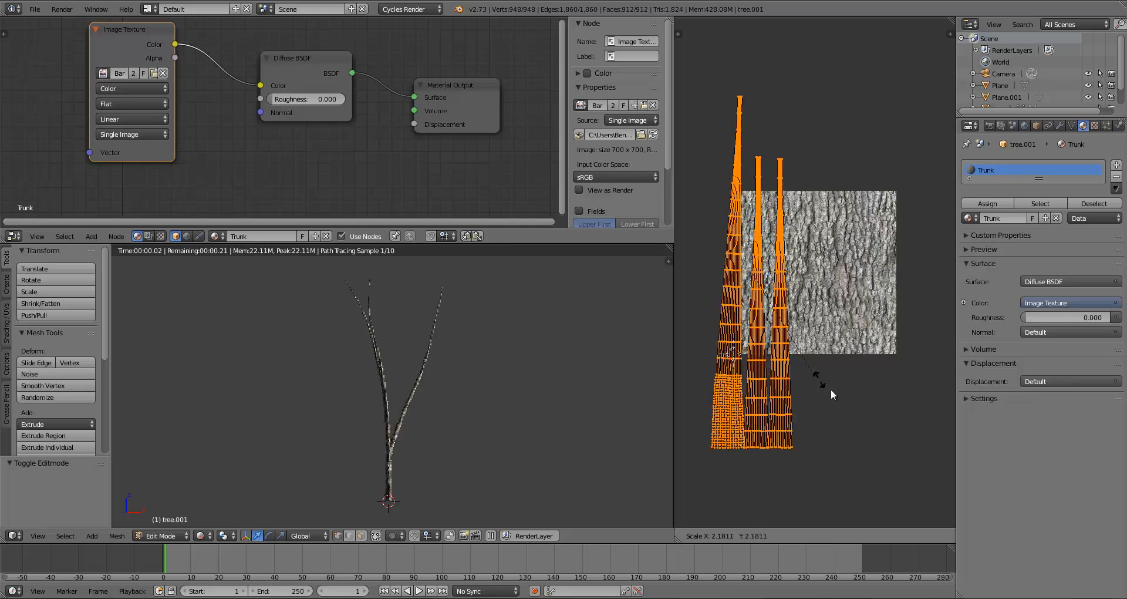
pyautogui.click(819, 318)
pyautogui.press('s')
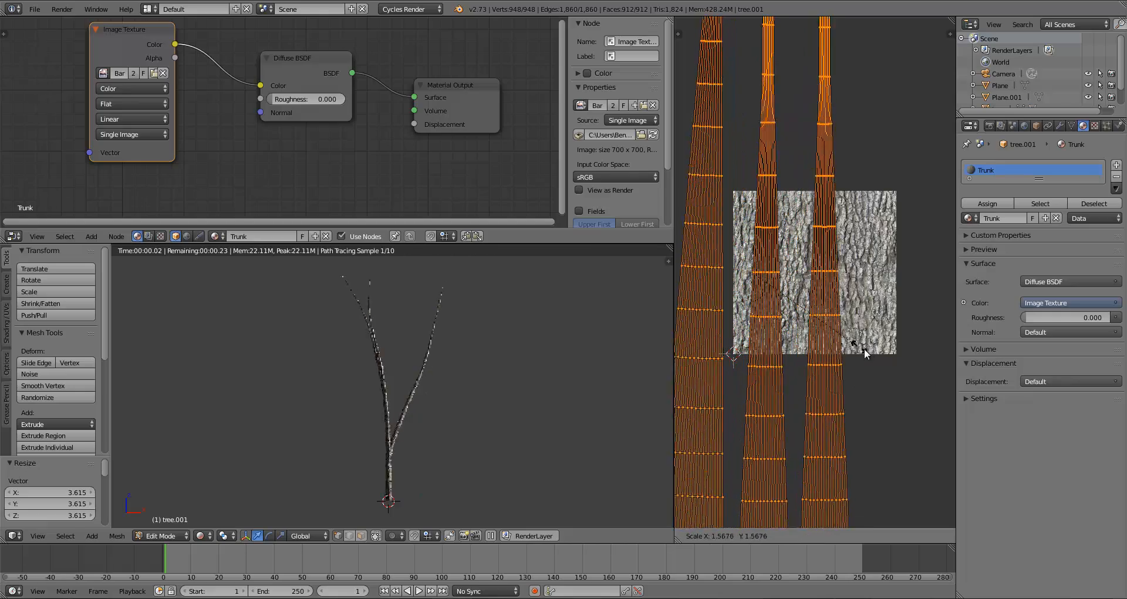
pyautogui.click(891, 368)
pyautogui.scroll(-3, 890, 368)
pyautogui.scroll(-3, 862, 290)
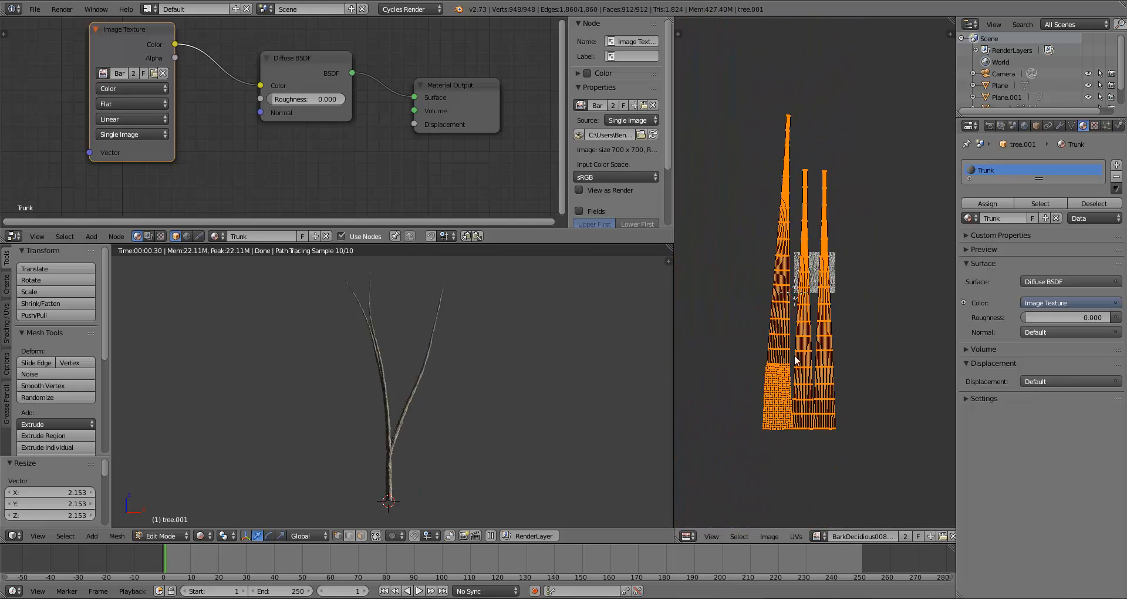
pyautogui.press('s')
pyautogui.click(834, 388)
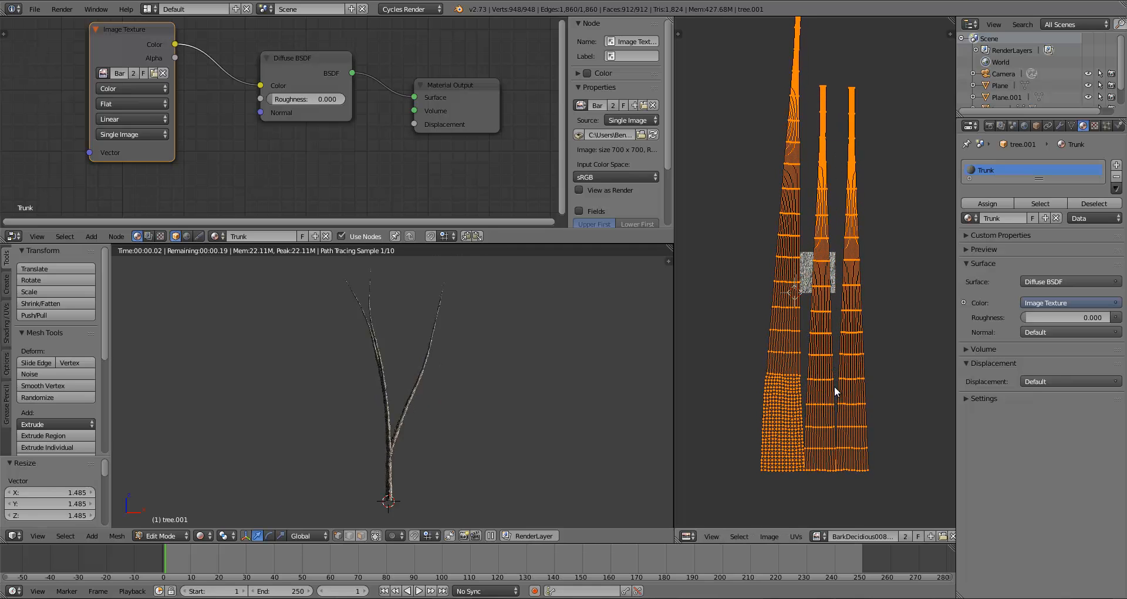
pyautogui.press('Tab')
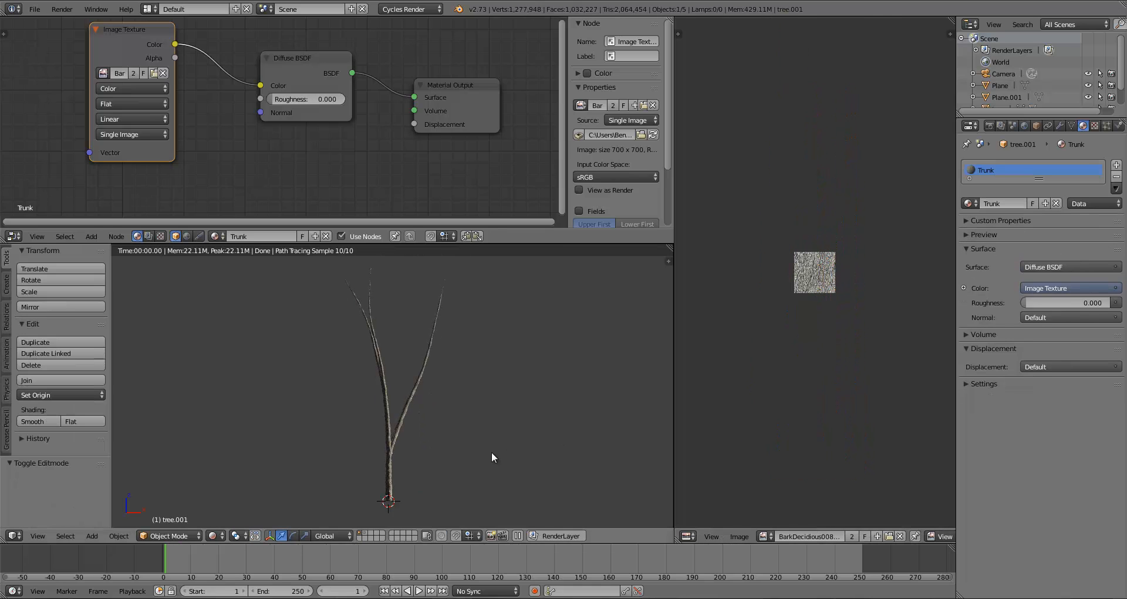
# Enlarge the trunk's UV layout further by about 2.2 and a little more, and check the finer bark in Object Mode.
pyautogui.scroll(10, 492, 456)
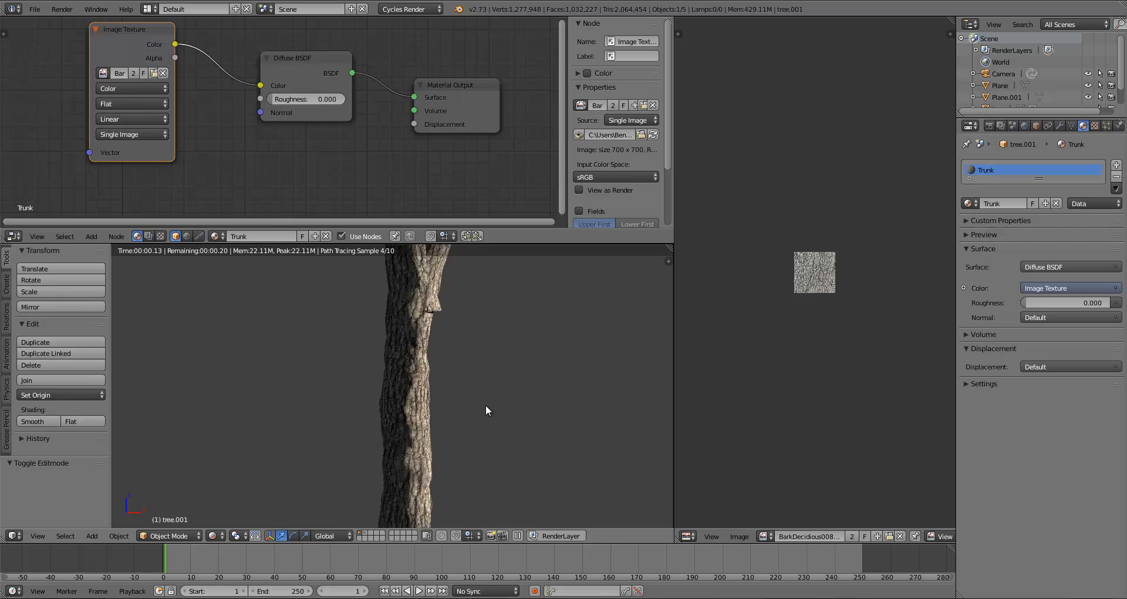
pyautogui.keyDown('shift'); pyautogui.moveTo(485, 405); pyautogui.dragTo(481, 353, button='middle'); pyautogui.keyUp('shift')
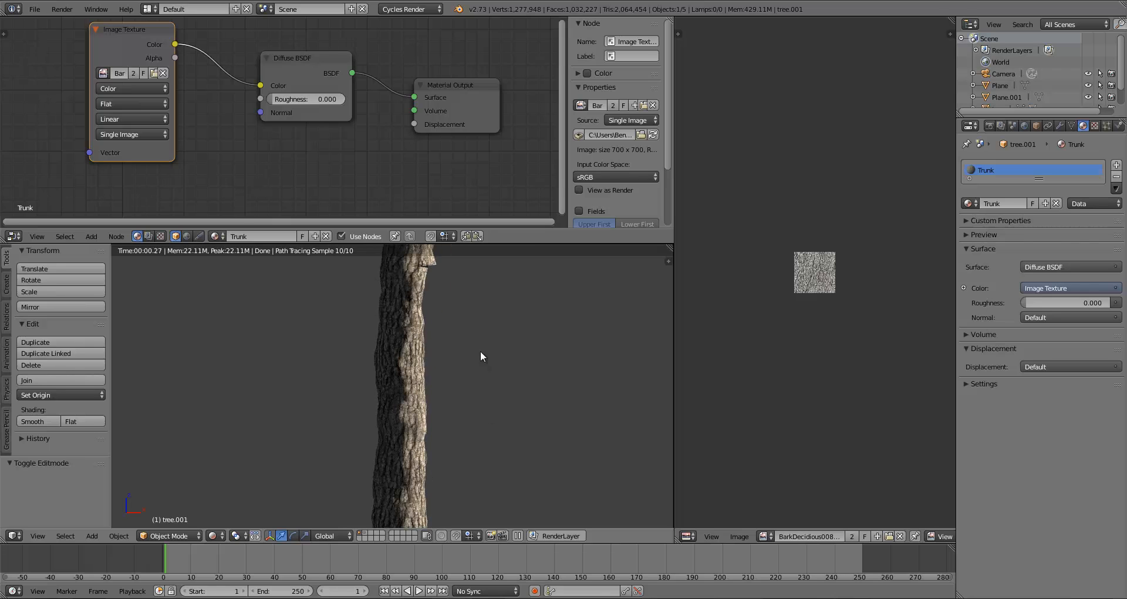
pyautogui.press('Tab')
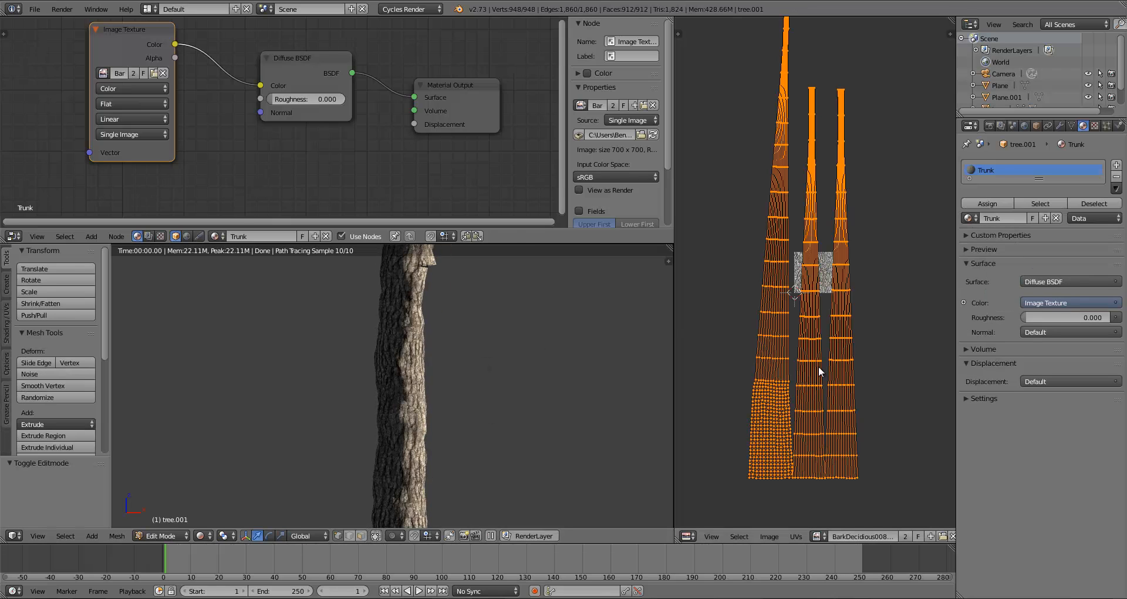
pyautogui.press('s')
pyautogui.click(815, 455)
pyautogui.press('s')
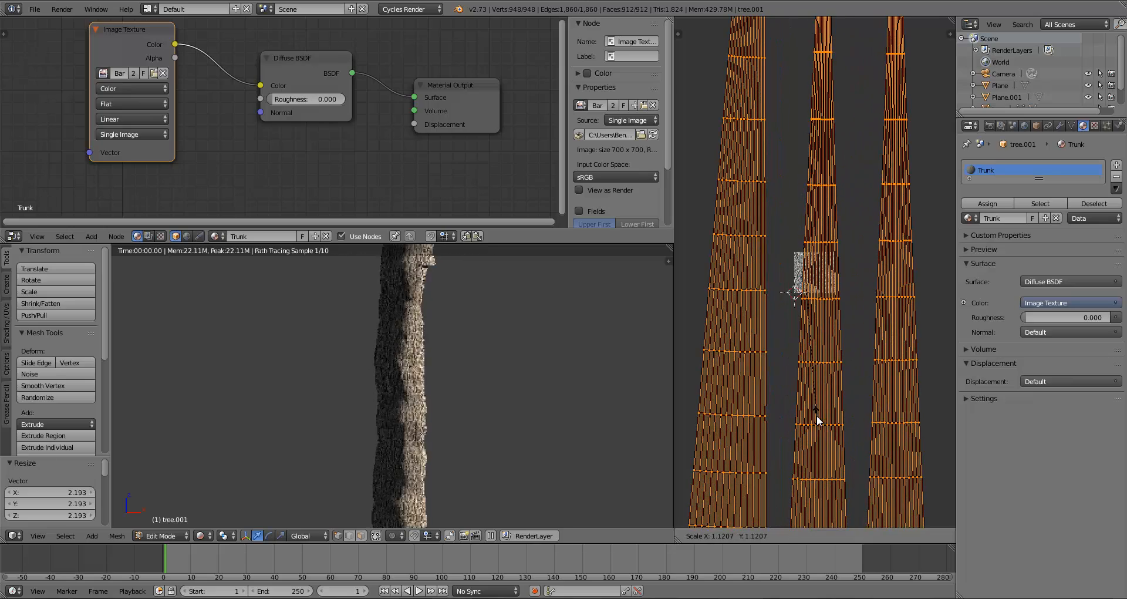
pyautogui.click(816, 415)
pyautogui.press('Tab')
pyautogui.scroll(-3, 431, 407)
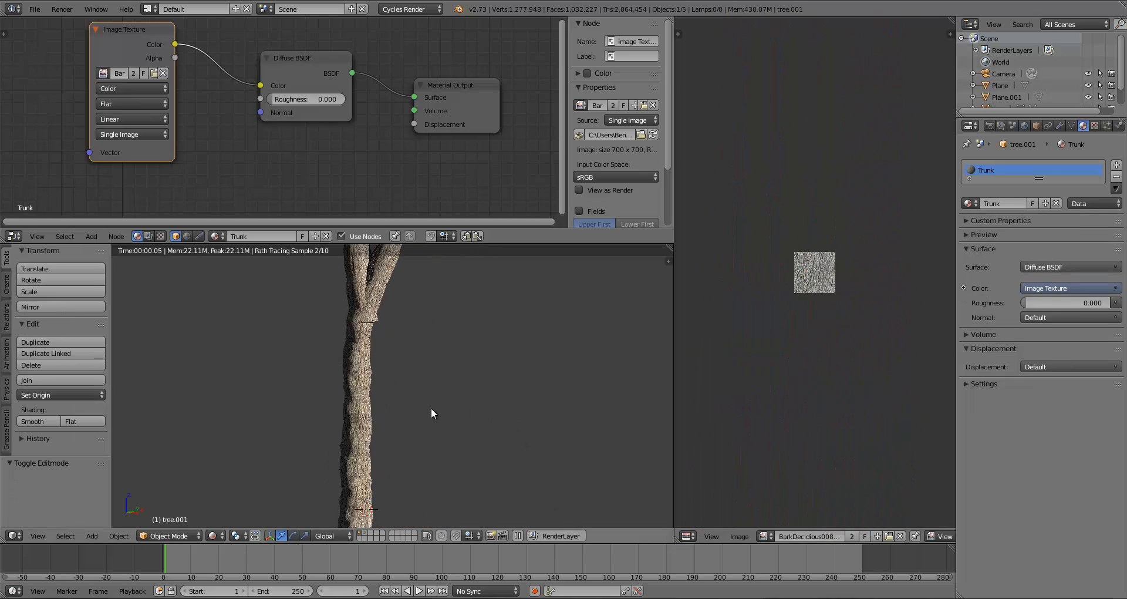
# Shrink the trunk's UV layout to about 0.85 of its size, fine-tune its scale once more and return to Object Mode.
pyautogui.press('Tab')
pyautogui.press('s')
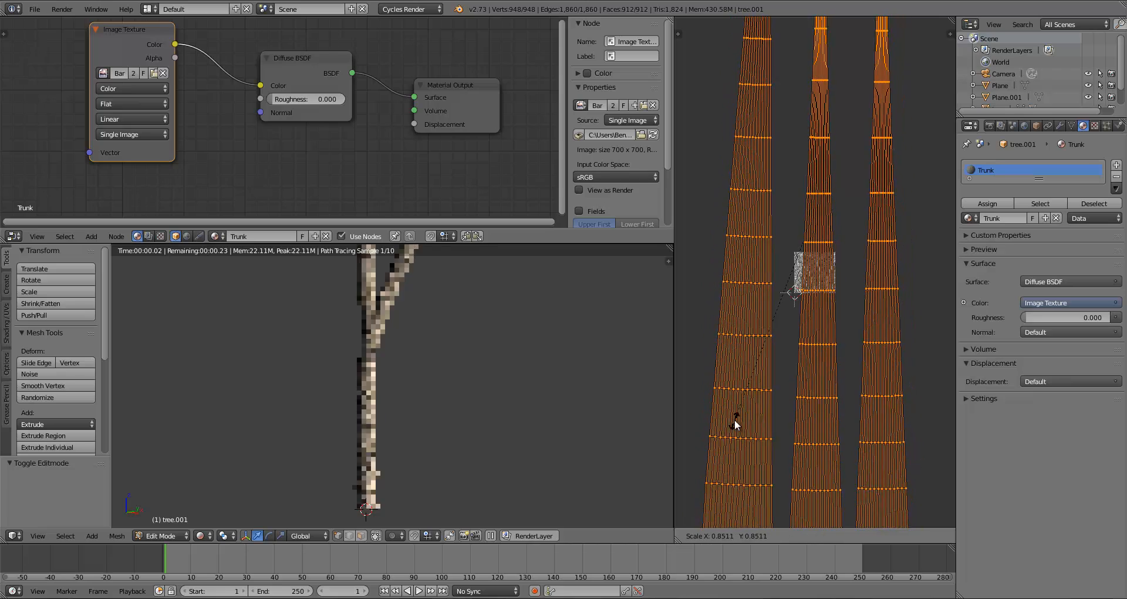
pyautogui.click(735, 419)
pyautogui.press('Tab')
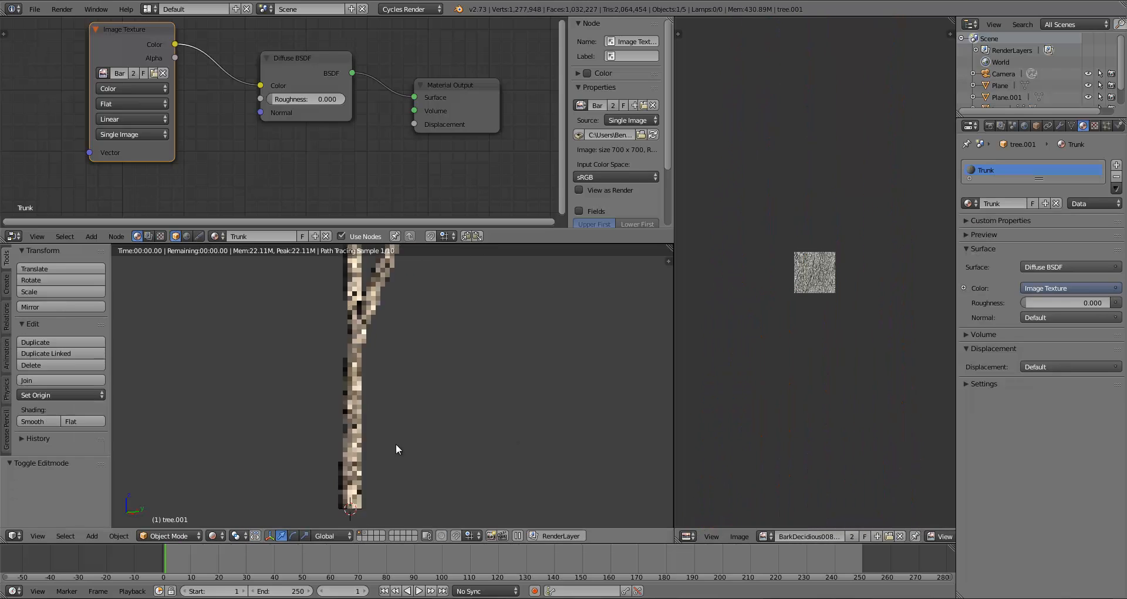
pyautogui.press('Tab')
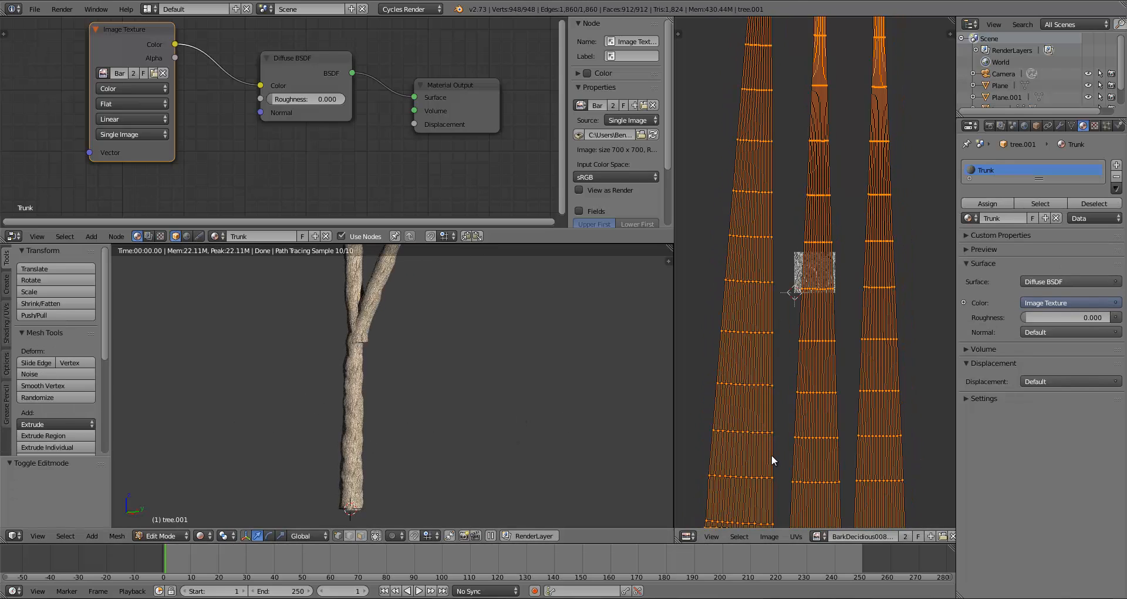
pyautogui.press('s')
pyautogui.click(776, 445)
pyautogui.press('Tab')
# Inspect the rescaled bark on the trunk and main limbs up close and from several angles.
pyautogui.scroll(-2, 386, 403)
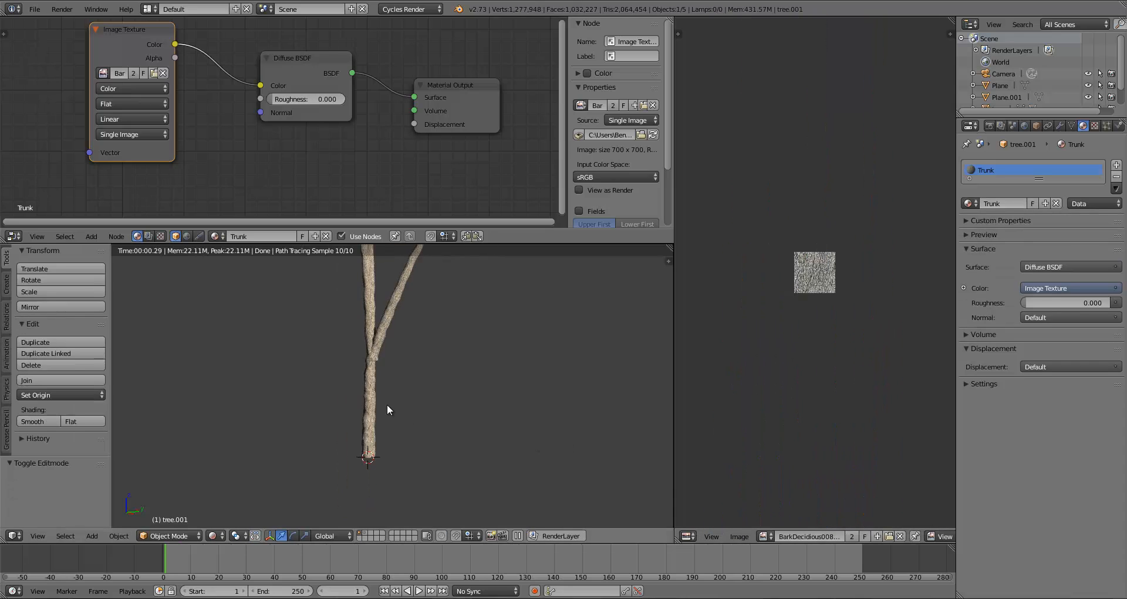
pyautogui.scroll(-2, 410, 439)
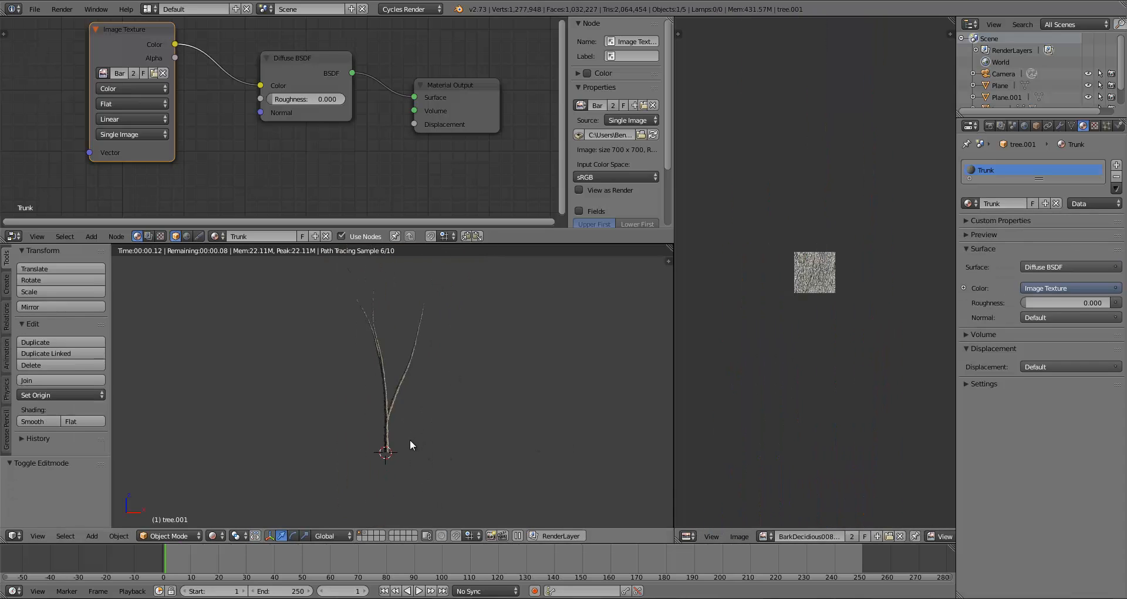
pyautogui.scroll(5, 409, 439)
pyautogui.scroll(3, 401, 420)
pyautogui.moveTo(401, 420); pyautogui.dragTo(357, 407, button='middle')
pyautogui.scroll(-2, 349, 404)
pyautogui.scroll(-3, 357, 409)
pyautogui.moveTo(283, 415); pyautogui.dragTo(425, 414, button='middle')
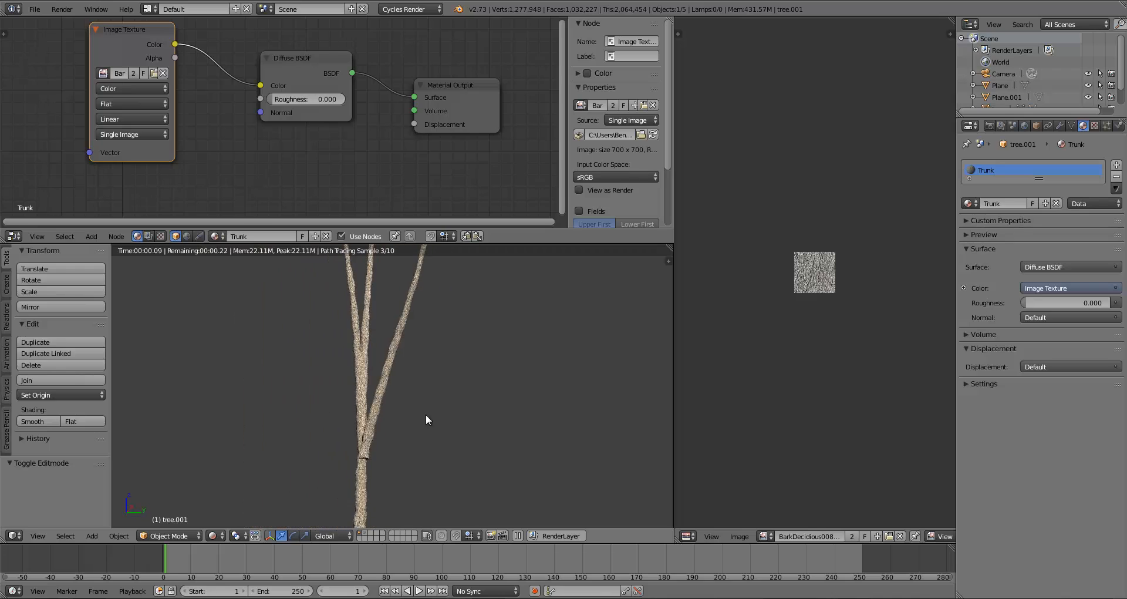
pyautogui.scroll(2, 425, 414)
pyautogui.scroll(-2, 433, 402)
pyautogui.scroll(-1, 376, 329)
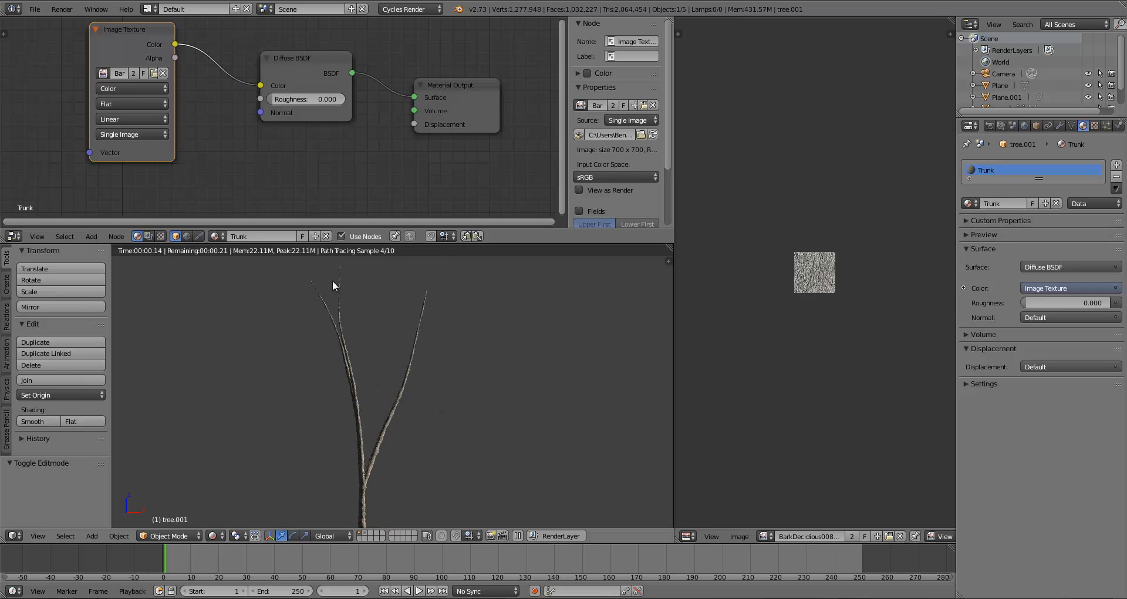
# Spread out the Image Texture, Diffuse BSDF and Material Output nodes to make room before the output, and deselect all nodes.
pyautogui.scroll(-3, 188, 96)
pyautogui.moveTo(188, 92); pyautogui.dragTo(26, 41)
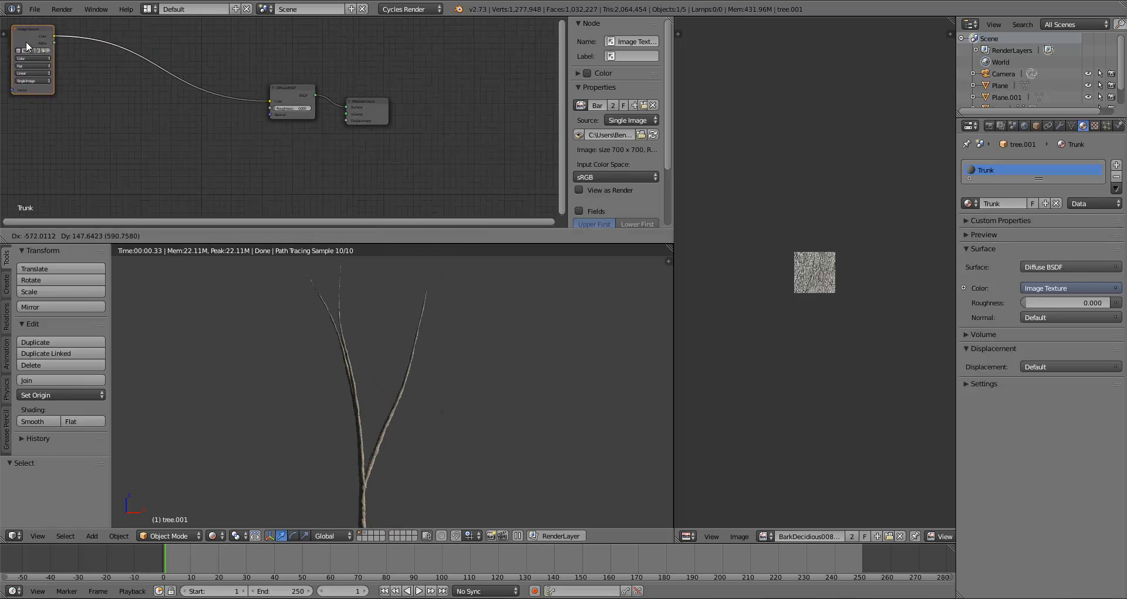
pyautogui.moveTo(291, 93); pyautogui.dragTo(55, 45)
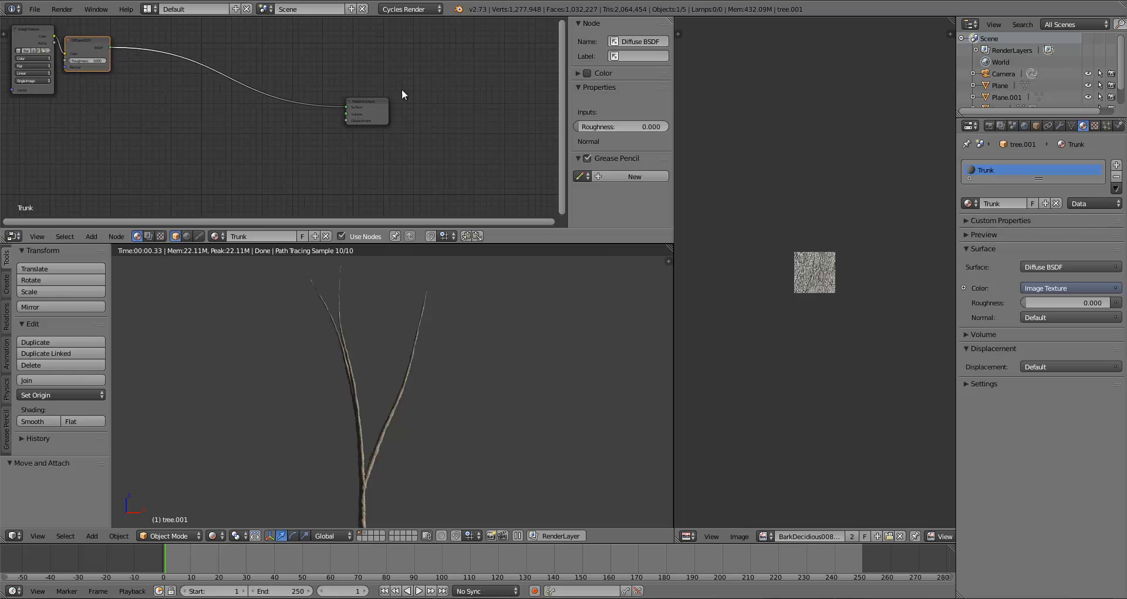
pyautogui.moveTo(360, 117); pyautogui.dragTo(500, 147)
pyautogui.press('a')
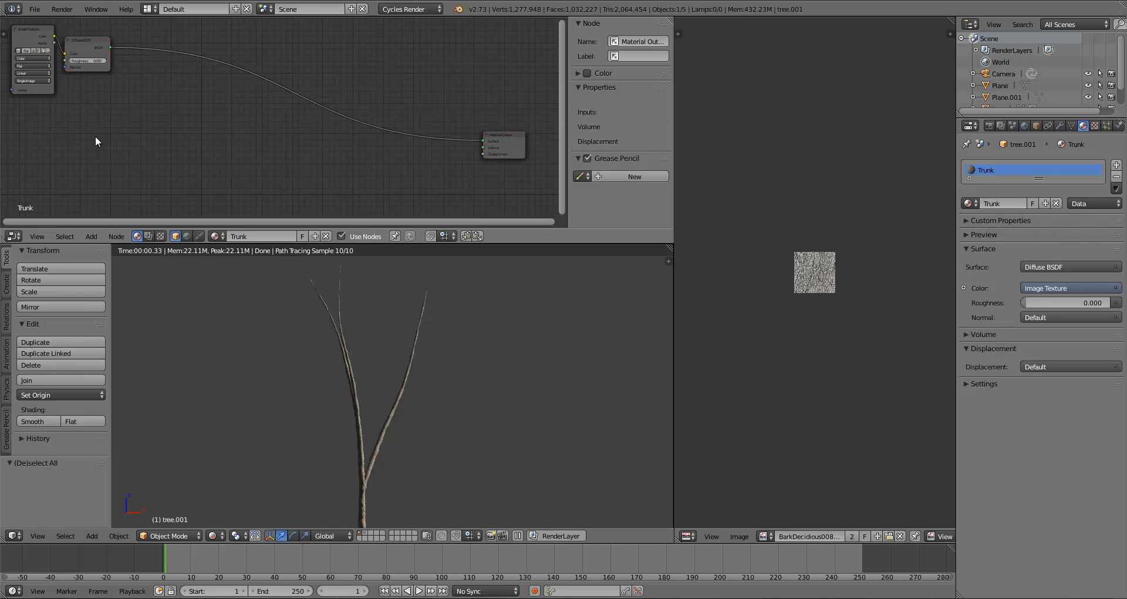
# Add a Mix Shader node on the link between the Diffuse BSDF and Material Output and position it near the Diffuse BSDF.
pyautogui.hotkey('shift', 'a')
pyautogui.moveTo(92, 142)
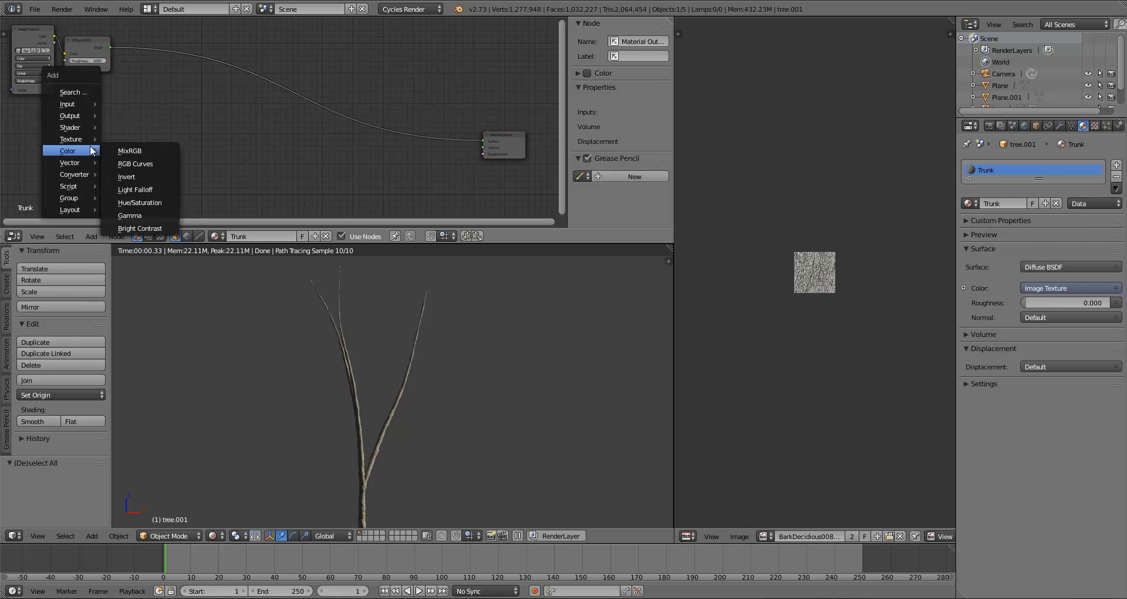
pyautogui.moveTo(72, 122)
pyautogui.click(126, 125)
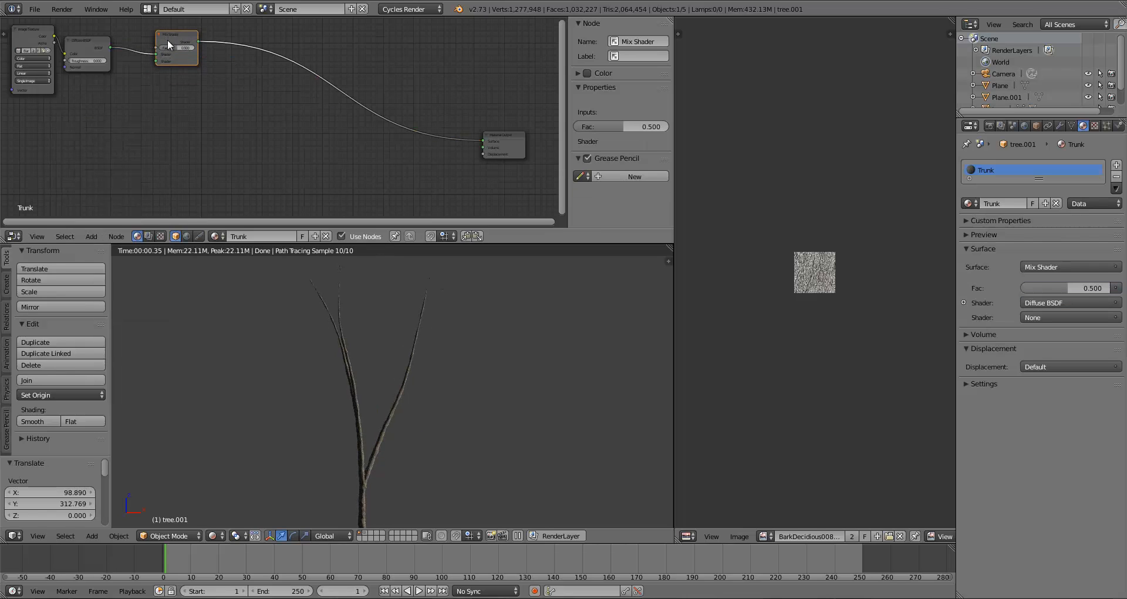
pyautogui.click(167, 73)
# Try a bright green RGB node linked to the Mix Shader's second Shader input, and delete that node.
pyautogui.hotkey('shift', 'a')
pyautogui.moveTo(94, 110)
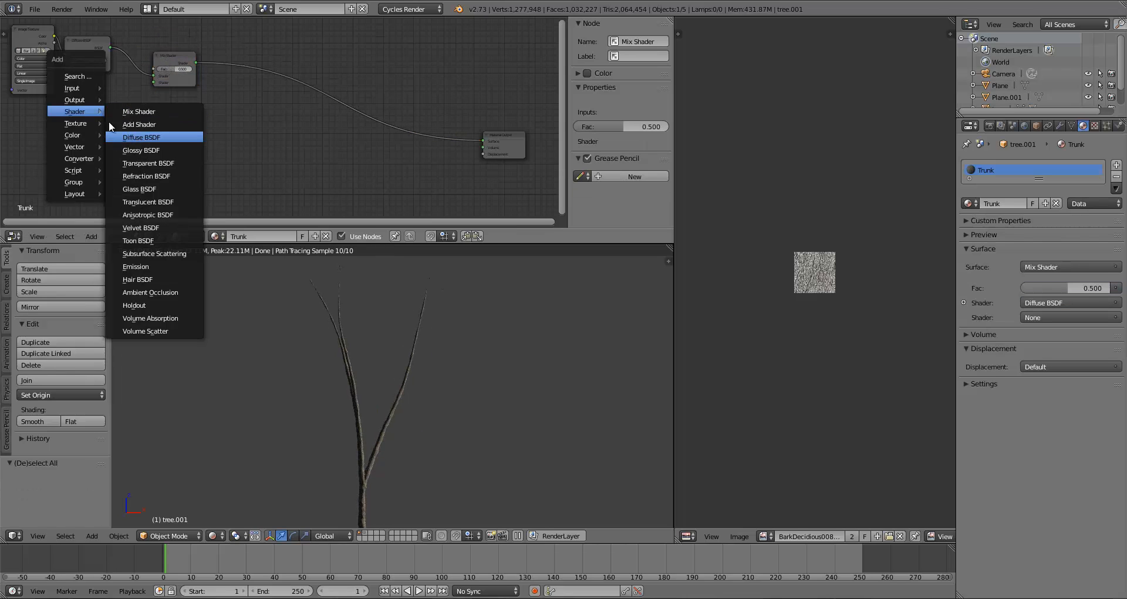
pyautogui.moveTo(65, 89)
pyautogui.click(135, 155)
pyautogui.click(101, 125)
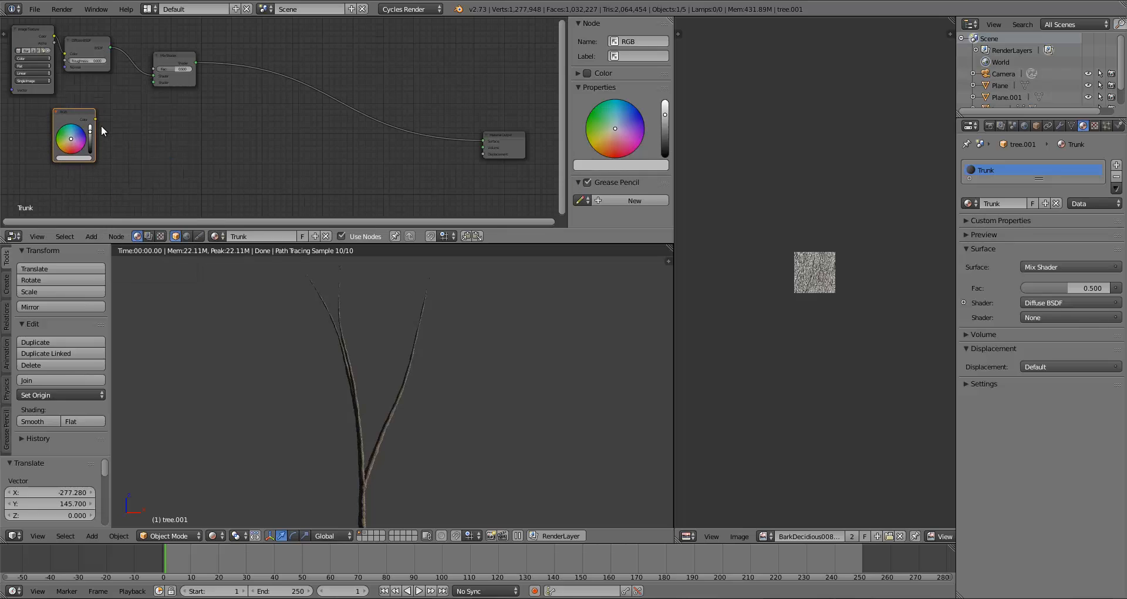
pyautogui.moveTo(95, 119); pyautogui.dragTo(160, 79)
pyautogui.scroll(3, 327, 416)
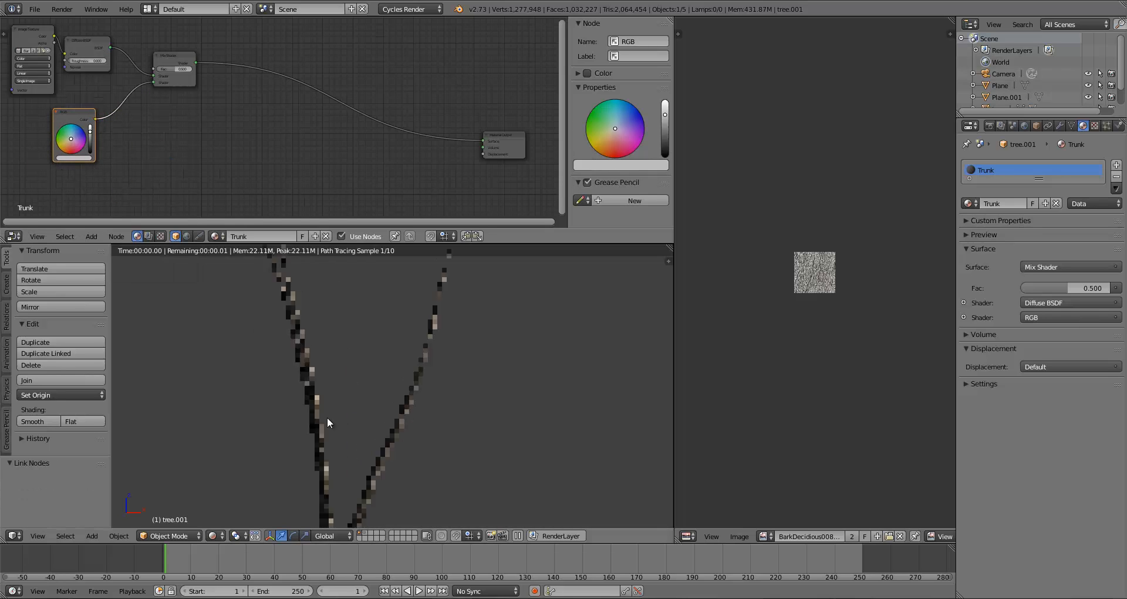
pyautogui.moveTo(70, 135); pyautogui.dragTo(63, 135)
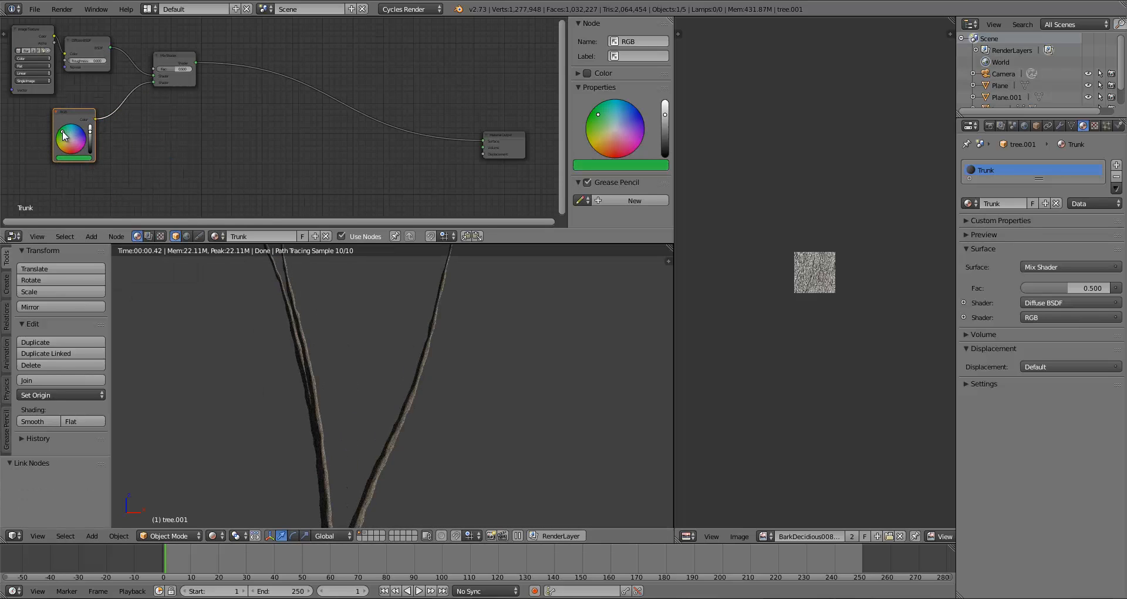
pyautogui.click(90, 128)
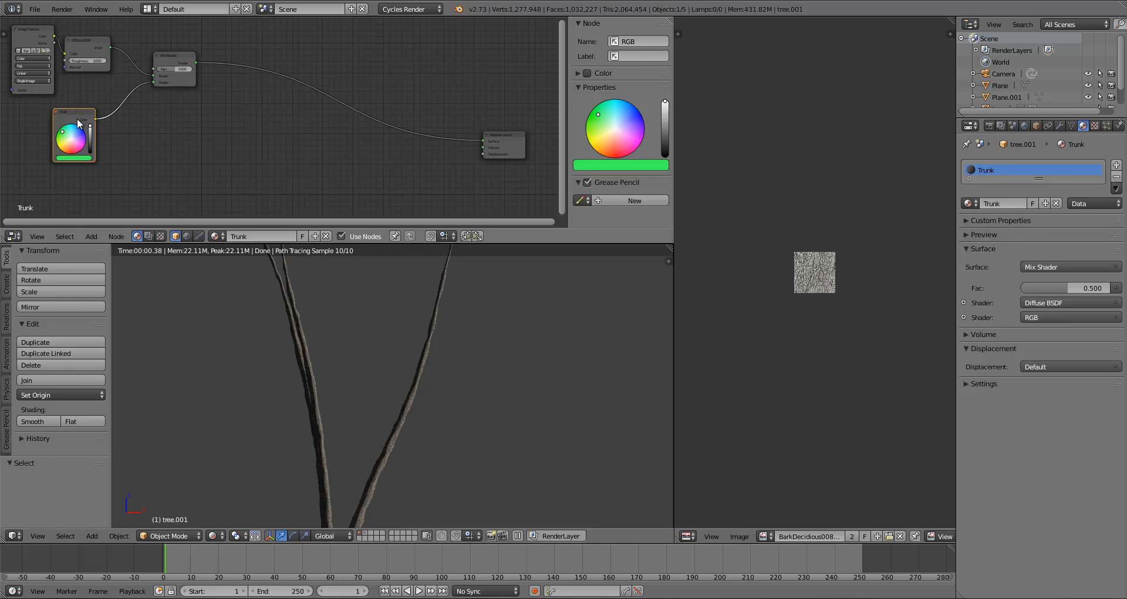
pyautogui.press('x')
# Add a second Diffuse BSDF below the first and link its BSDF output to the Mix Shader's second Shader input.
pyautogui.hotkey('shift', 'a')
pyautogui.moveTo(51, 131)
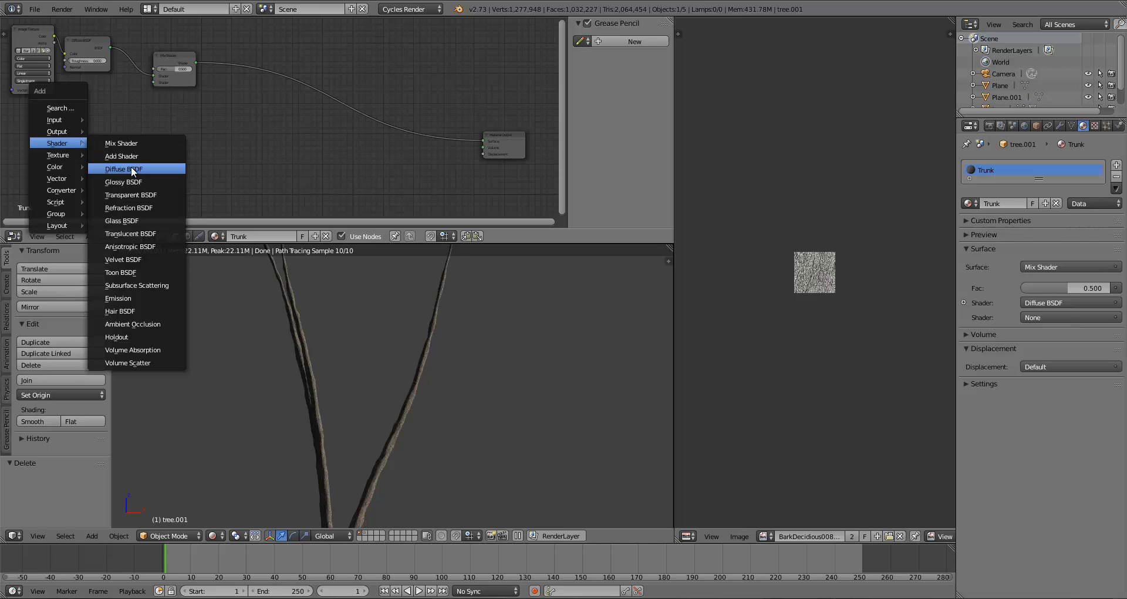
pyautogui.click(131, 166)
pyautogui.click(33, 112)
pyautogui.moveTo(104, 126); pyautogui.dragTo(154, 83)
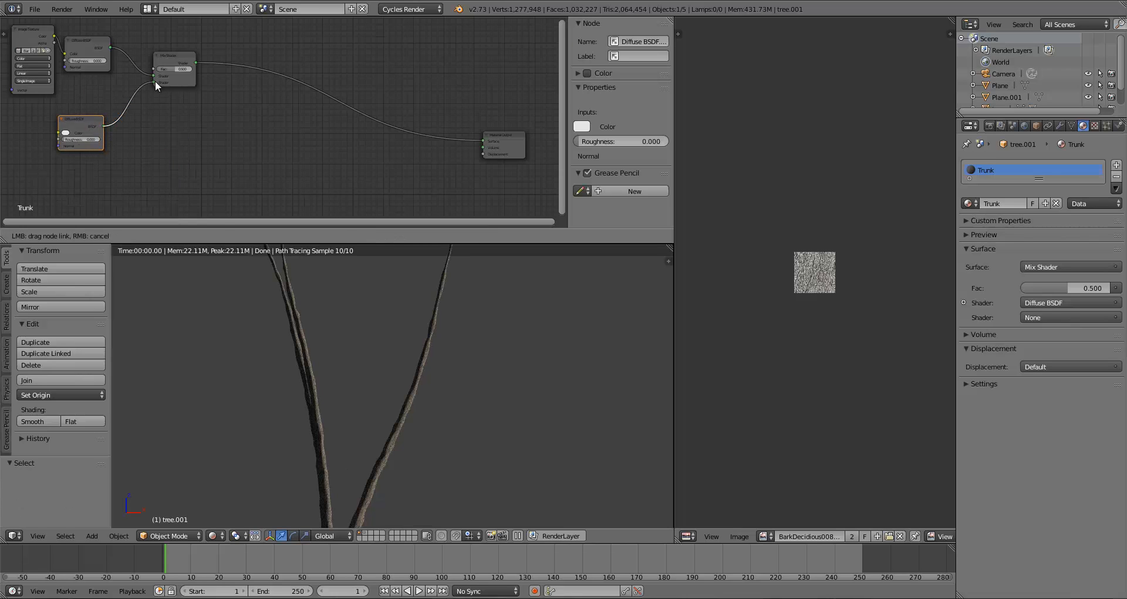
# Change the second Diffuse BSDF's color to a dark olive green for the moss tint.
pyautogui.click(68, 130)
pyautogui.moveTo(77, 66); pyautogui.dragTo(74, 66)
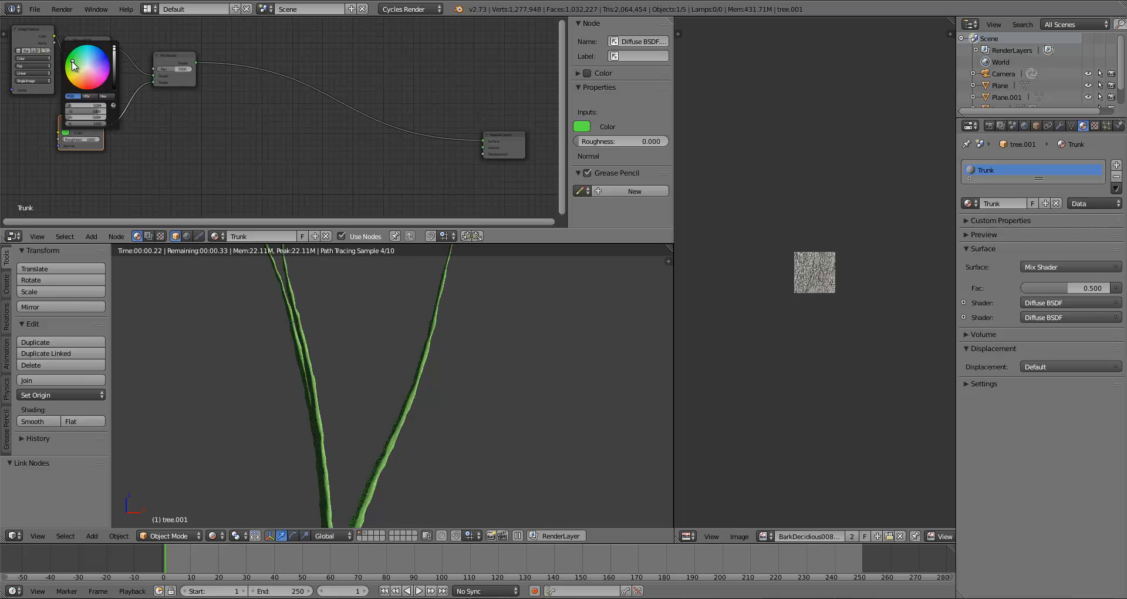
pyautogui.click(113, 72)
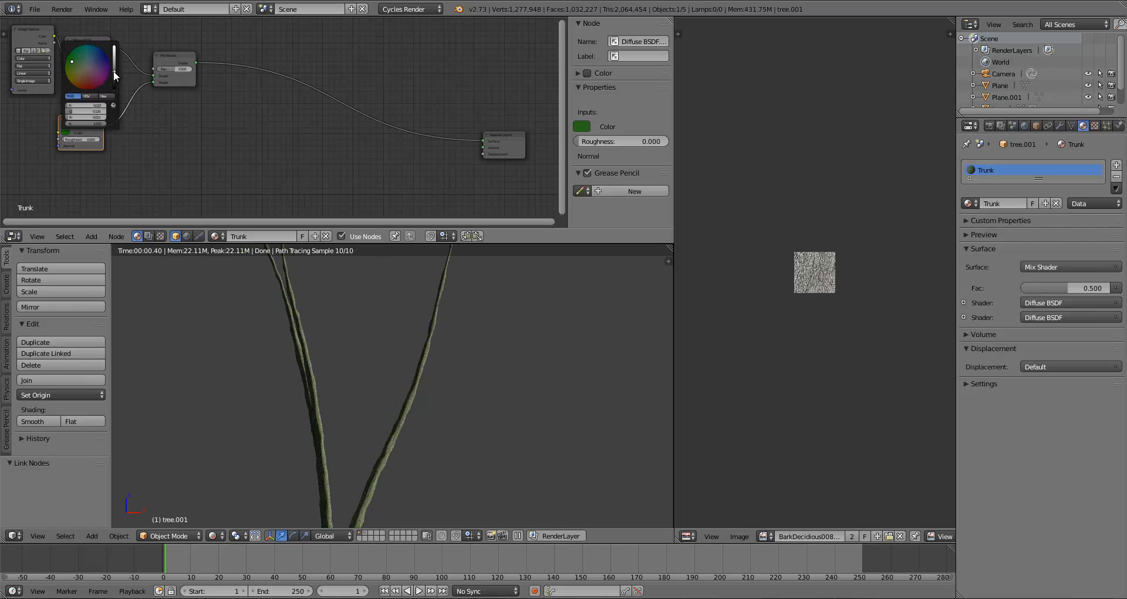
pyautogui.click(72, 65)
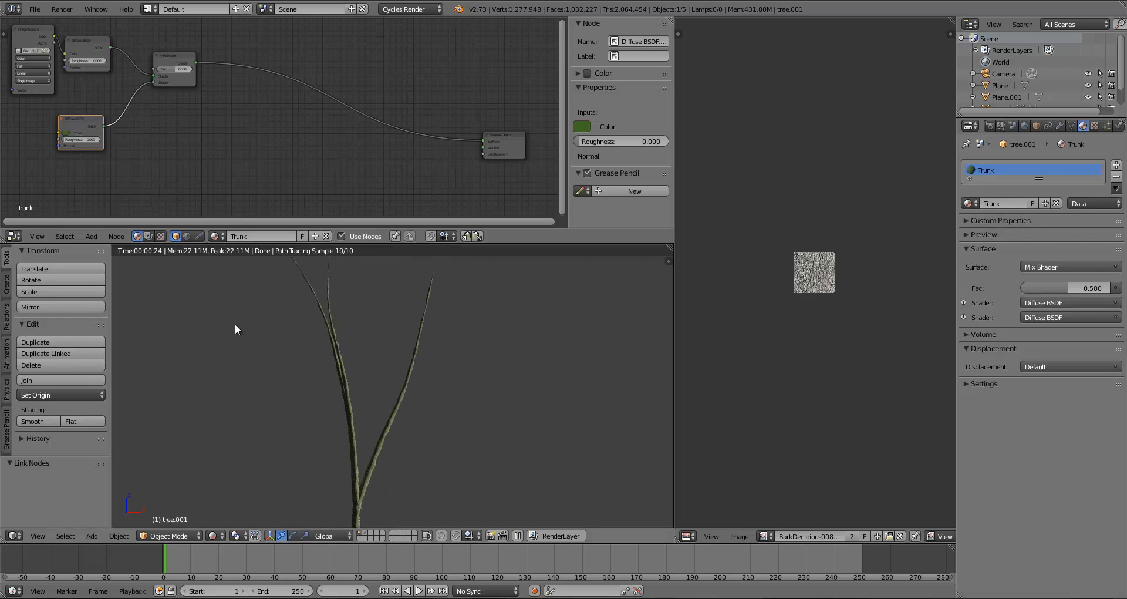
# Move the Mix Shader closer to the Material Output, and add a Noise Texture with its Color output linked to the Mix Shader's Fac.
pyautogui.moveTo(160, 61); pyautogui.dragTo(281, 76)
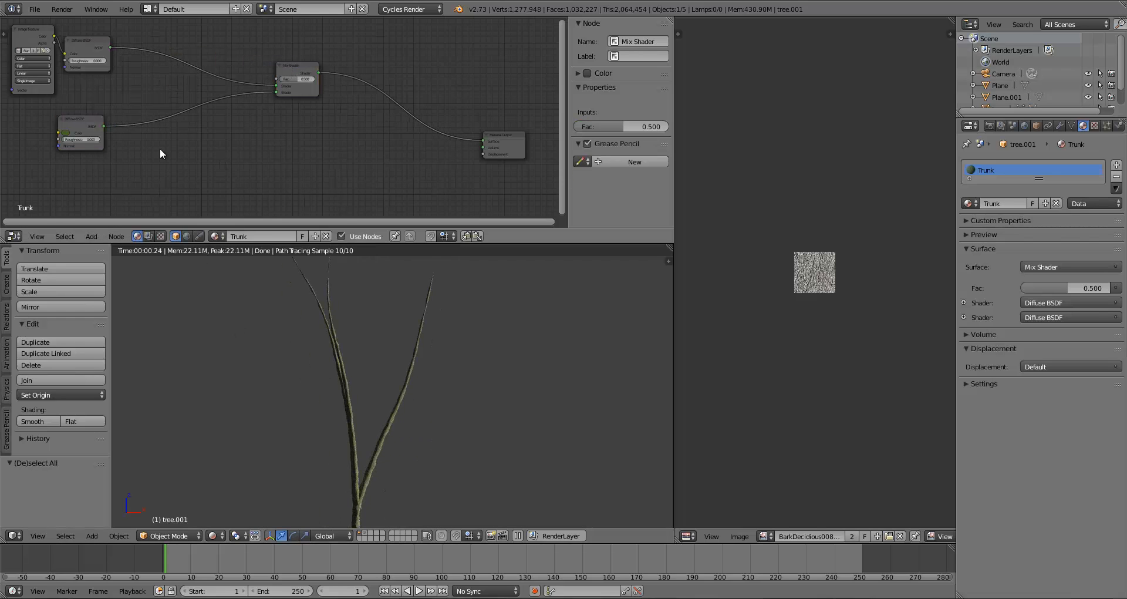
pyautogui.hotkey('shift', 'a')
pyautogui.scroll(7, 284, 128)
pyautogui.moveTo(230, 133); pyautogui.dragTo(296, 113, button='middle')
pyautogui.hotkey('shift', 'a')
pyautogui.moveTo(124, 113)
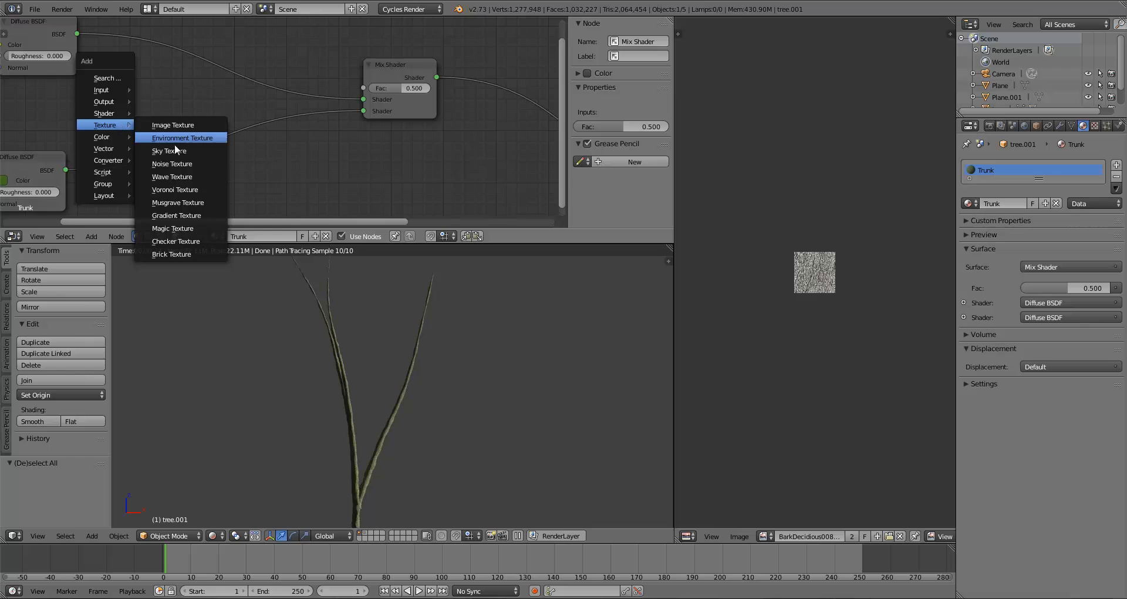
pyautogui.click(177, 161)
pyautogui.click(147, 95)
pyautogui.moveTo(149, 94); pyautogui.dragTo(367, 89)
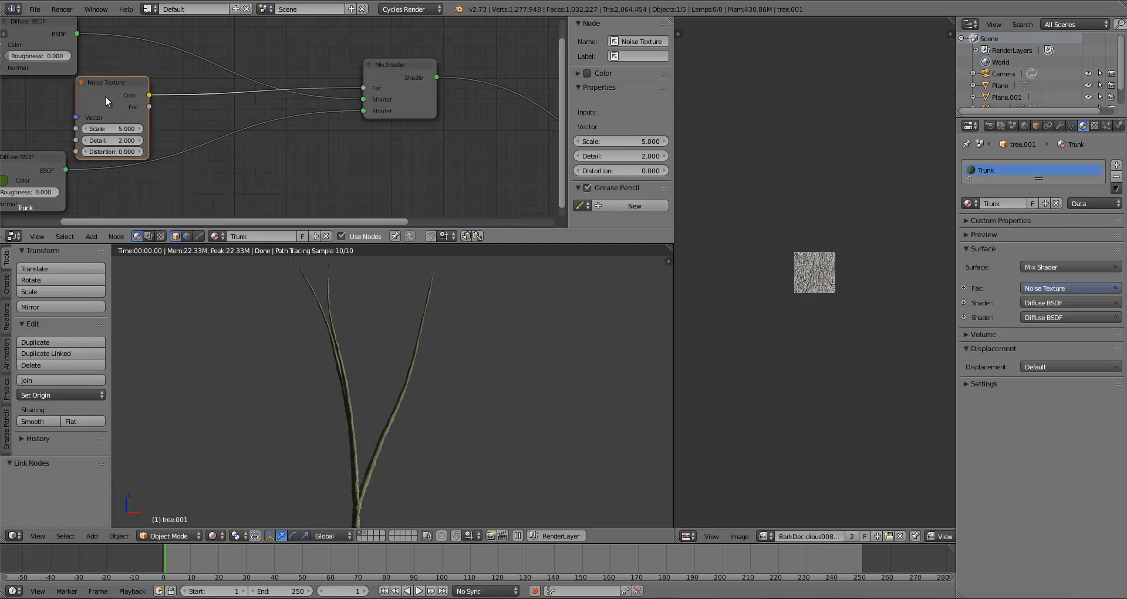
pyautogui.moveTo(104, 96); pyautogui.dragTo(51, 97)
pyautogui.press('a')
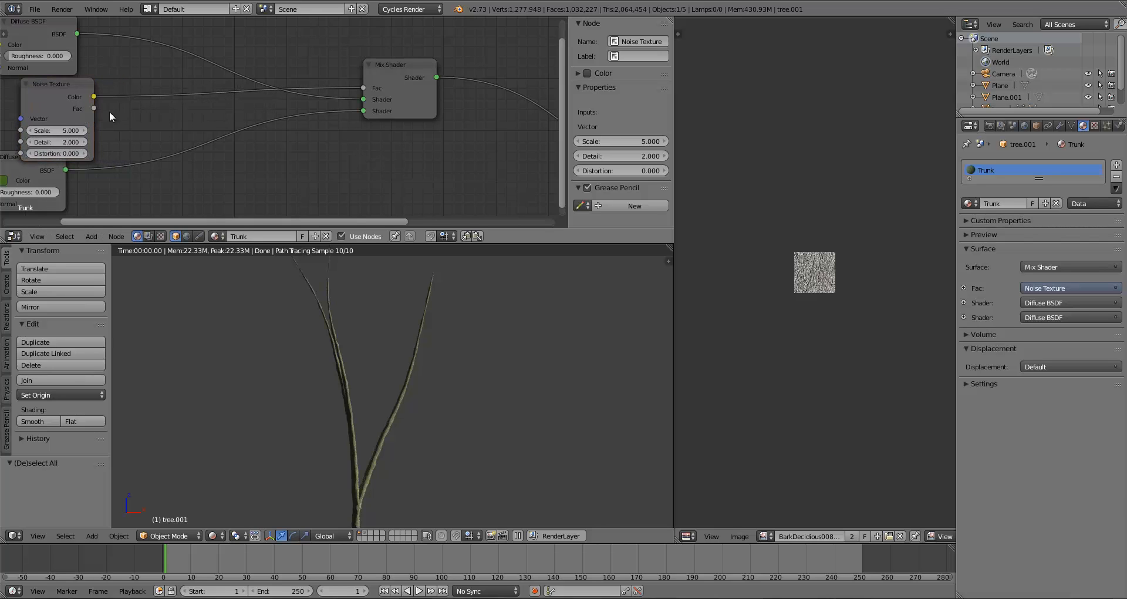
# Add an RGB Curves node between the Noise Texture's Color output and the Mix Shader's Fac input.
pyautogui.hotkey('shift', 'a')
pyautogui.moveTo(117, 124)
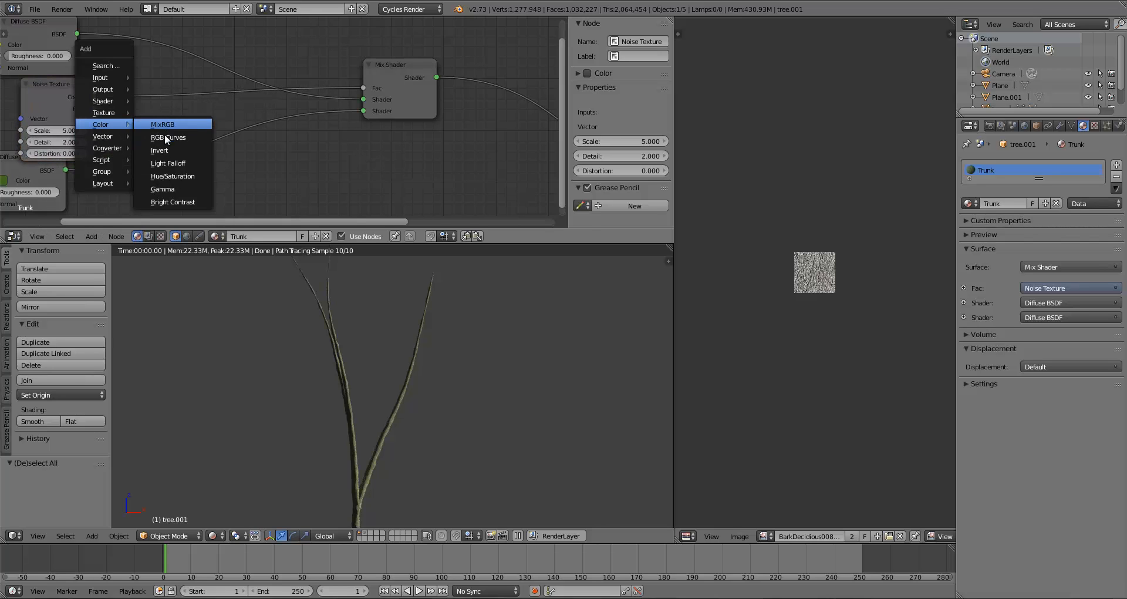
pyautogui.click(164, 137)
pyautogui.click(135, 39)
pyautogui.moveTo(88, 95); pyautogui.dragTo(134, 180)
pyautogui.moveTo(259, 57); pyautogui.dragTo(364, 87)
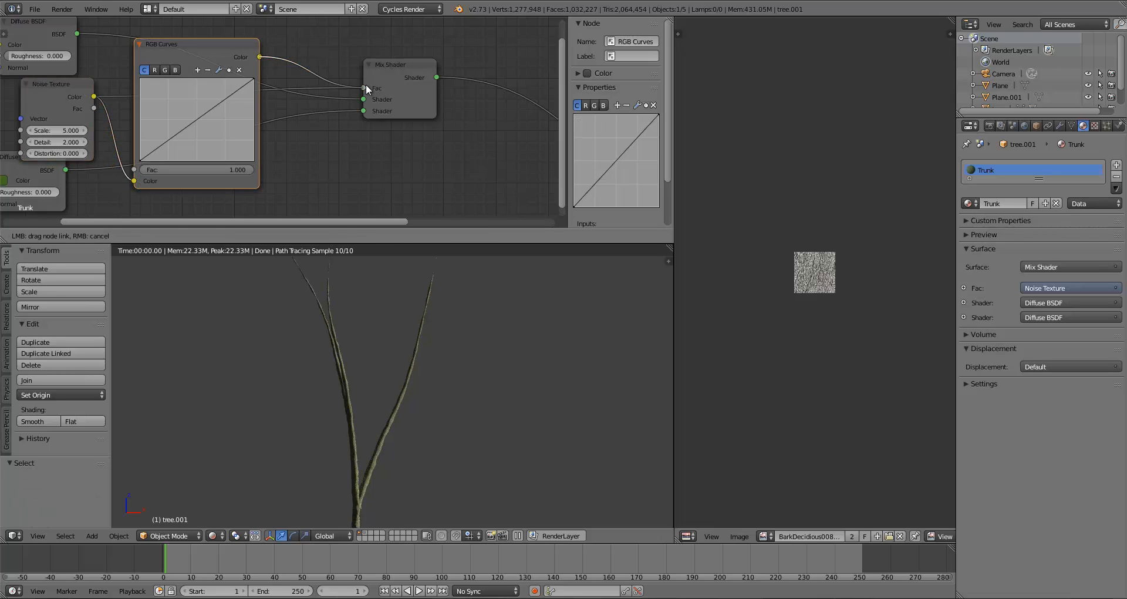
# Add RGB curve points at about X 0.609, Y 1 and X 0.336, Y 0 to increase the noise contrast.
pyautogui.moveTo(227, 97); pyautogui.dragTo(209, 72)
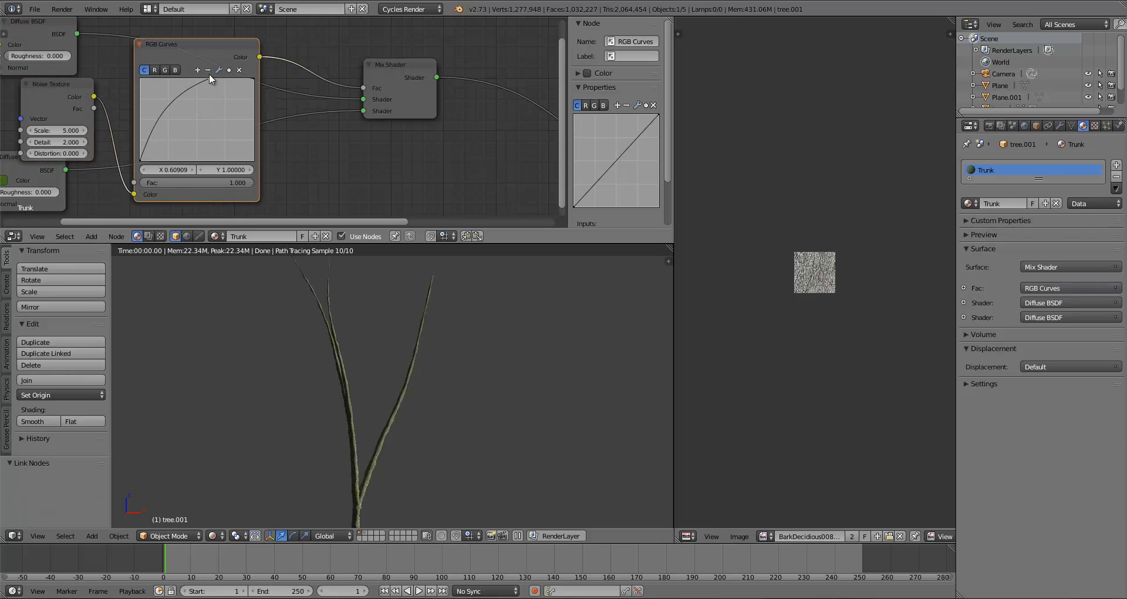
pyautogui.moveTo(177, 165); pyautogui.dragTo(182, 165)
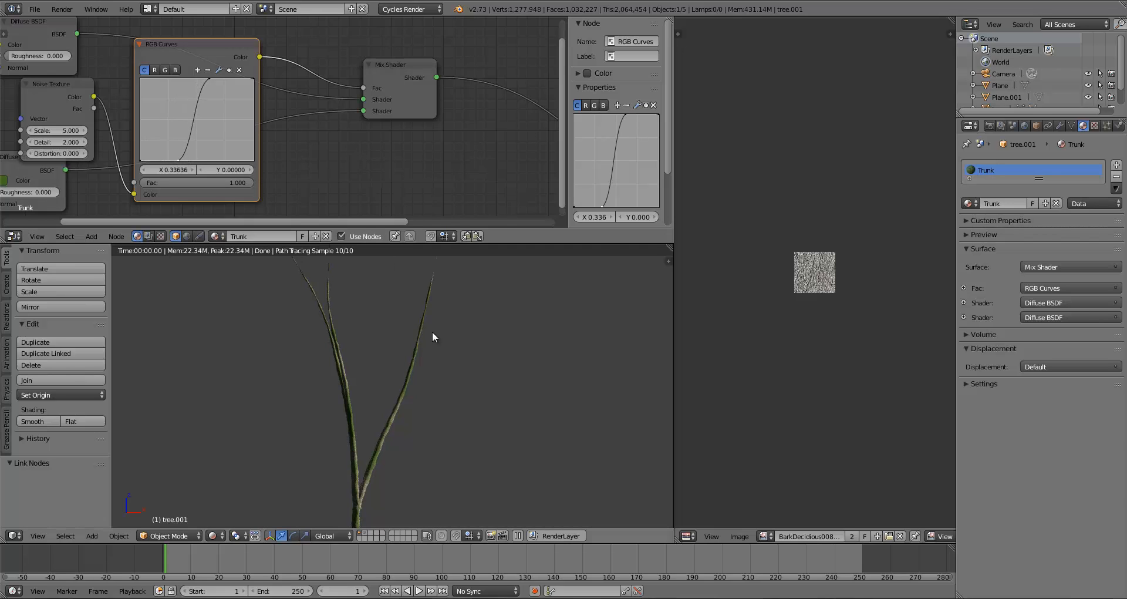
pyautogui.scroll(-2, 431, 333)
pyautogui.keyDown('shift'); pyautogui.moveTo(403, 395); pyautogui.dragTo(399, 358, button='middle'); pyautogui.keyUp('shift')
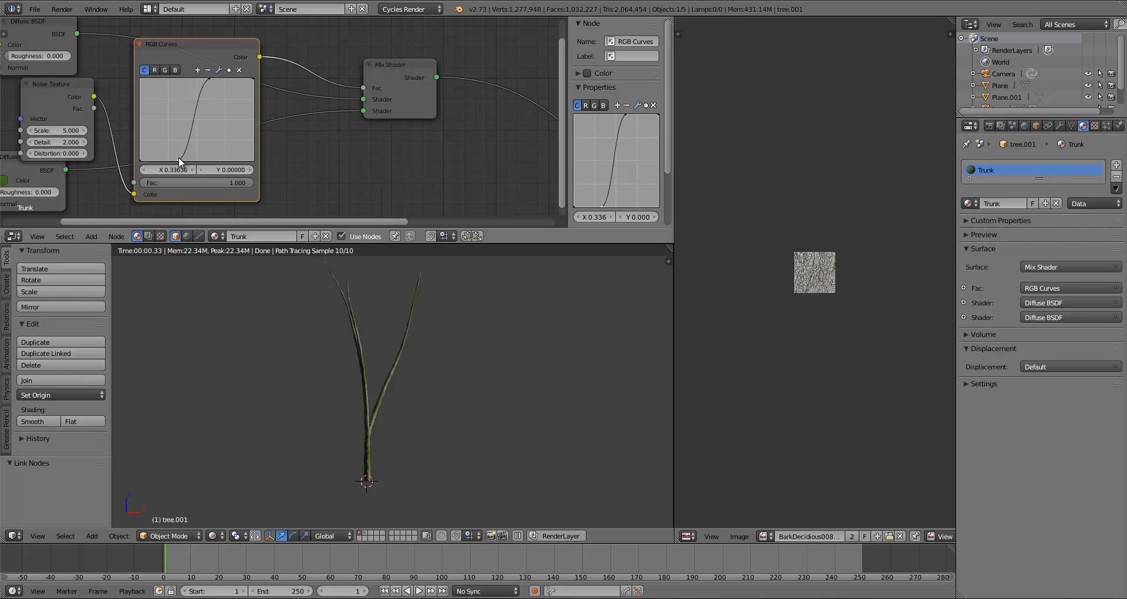
# Try softer and steeper RGB curves, ending with the lower point at X 0.373 and the upper at about X 0.732.
pyautogui.moveTo(178, 157); pyautogui.dragTo(148, 164)
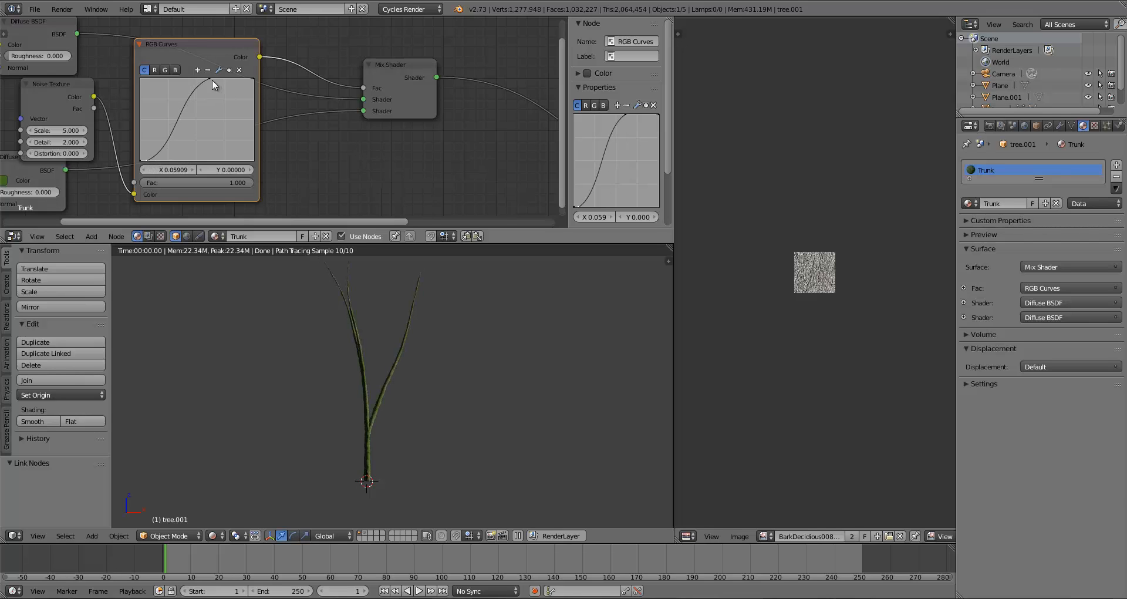
pyautogui.moveTo(237, 73); pyautogui.dragTo(240, 73)
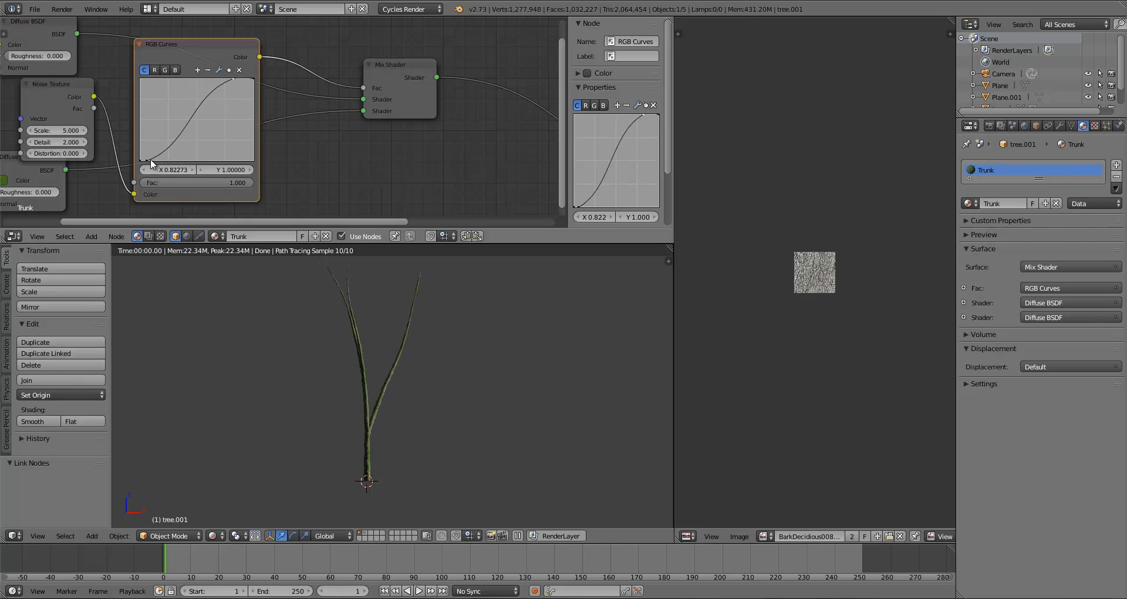
pyautogui.moveTo(198, 160); pyautogui.dragTo(192, 160)
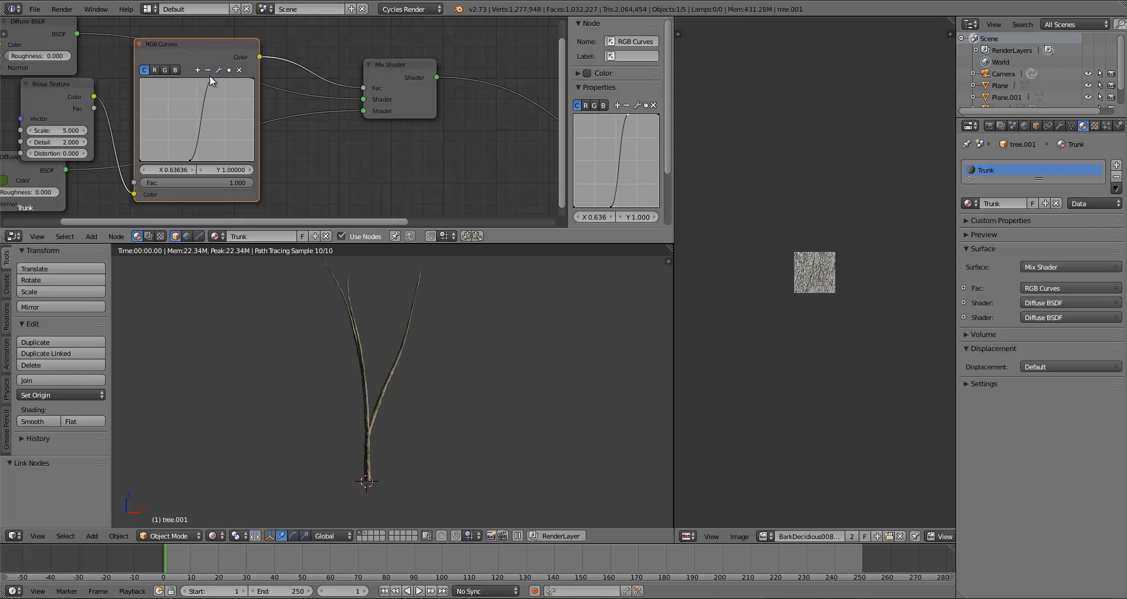
pyautogui.moveTo(210, 75); pyautogui.dragTo(224, 76)
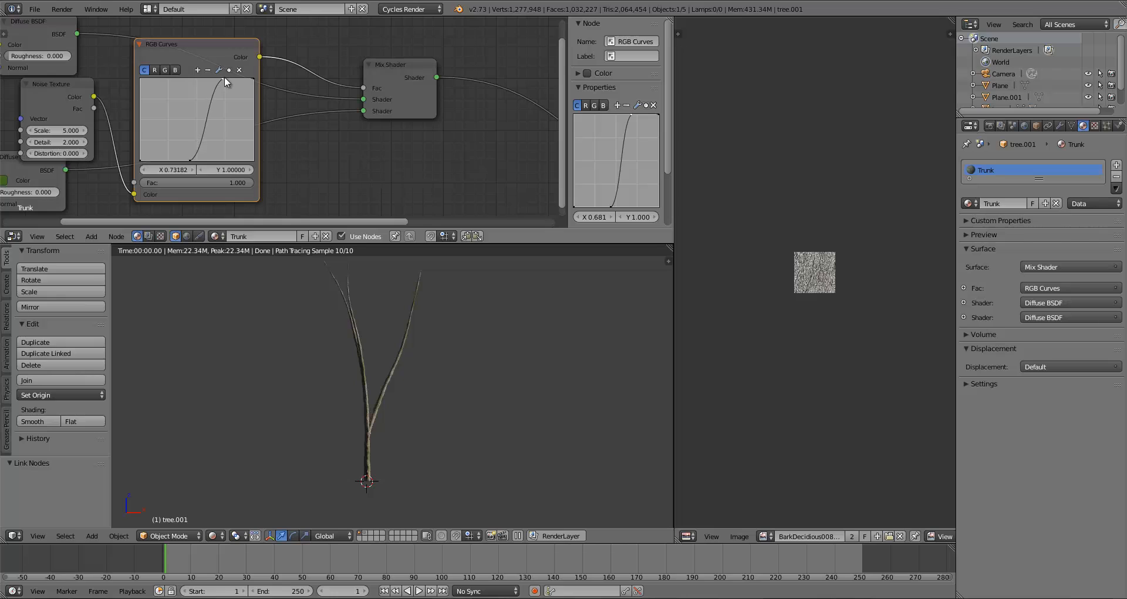
pyautogui.moveTo(188, 158); pyautogui.dragTo(182, 159)
# Steepen the RGB curve by moving the lower point to about X 0.482 and the upper point to X 0.664.
pyautogui.scroll(4, 432, 417)
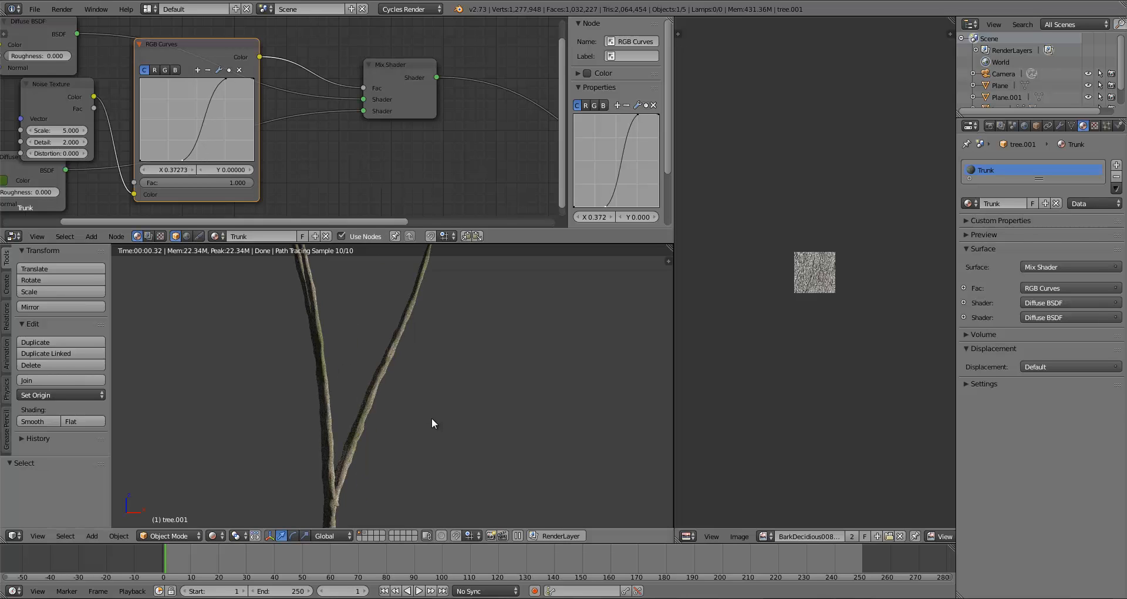
pyautogui.keyDown('shift'); pyautogui.moveTo(431, 417); pyautogui.dragTo(460, 315, button='middle'); pyautogui.keyUp('shift')
pyautogui.scroll(3, 456, 310)
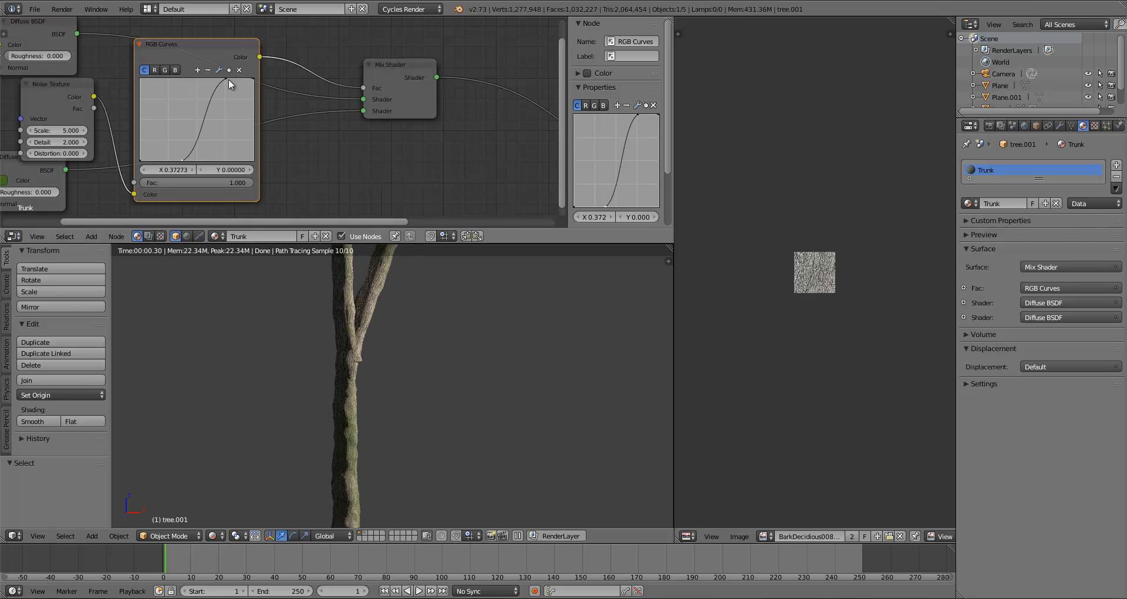
pyautogui.moveTo(228, 81); pyautogui.dragTo(231, 79)
pyautogui.moveTo(183, 159); pyautogui.dragTo(196, 160)
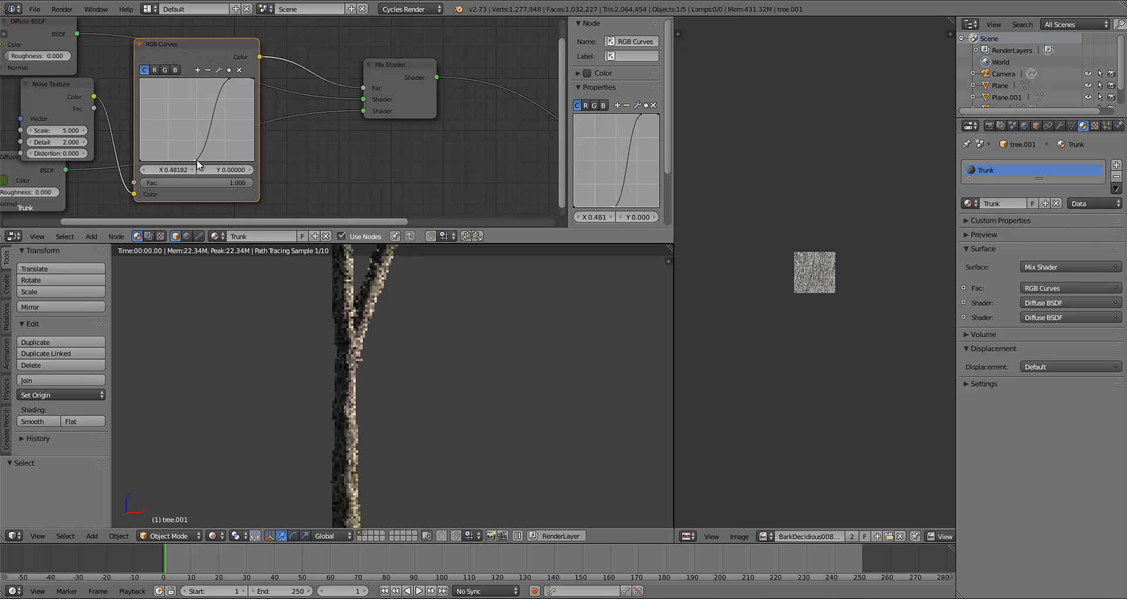
pyautogui.moveTo(227, 76); pyautogui.dragTo(209, 78)
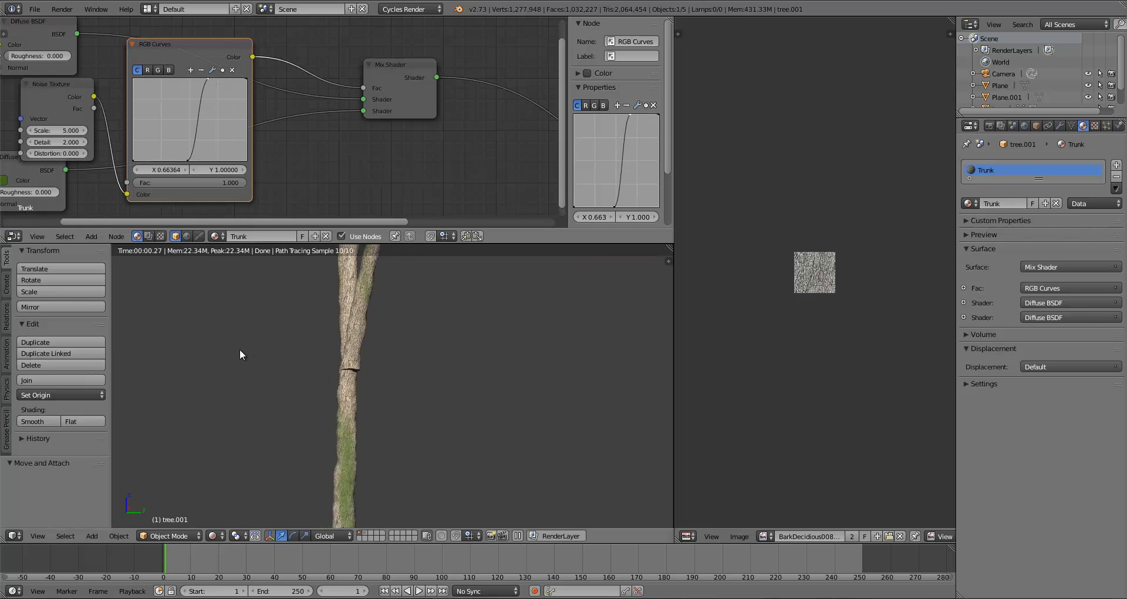
# Set the Noise Texture's Detail to 16 and its Scale to 25, and check the pattern on the trunk.
pyautogui.moveTo(95, 156); pyautogui.dragTo(131, 152, button='middle')
pyautogui.moveTo(102, 137); pyautogui.dragTo(297, 154)
pyautogui.click(101, 128)
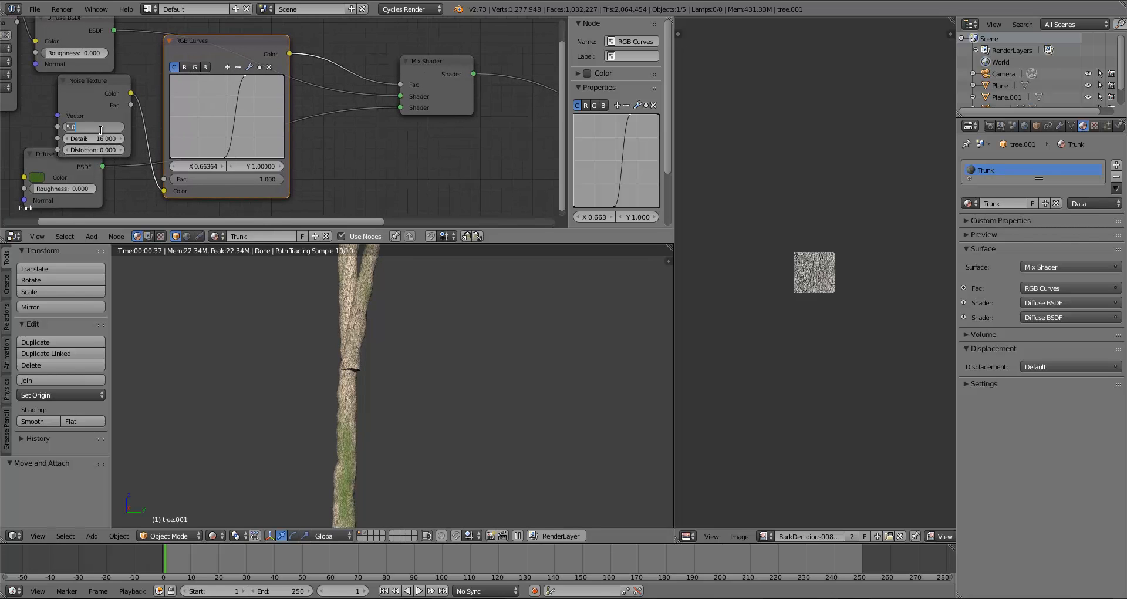
pyautogui.write('25')
pyautogui.press('Return')
pyautogui.moveTo(439, 388); pyautogui.dragTo(495, 407, button='middle')
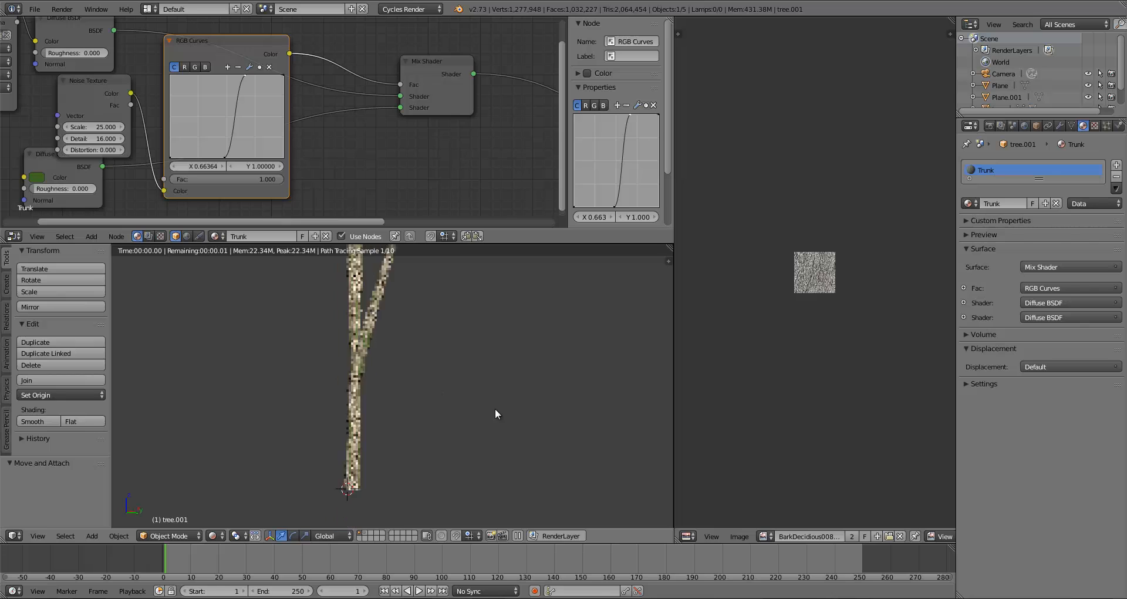
# Set the Noise Texture's Scale to 15 and inspect the trunk up close.
pyautogui.click(91, 127)
pyautogui.write('1')
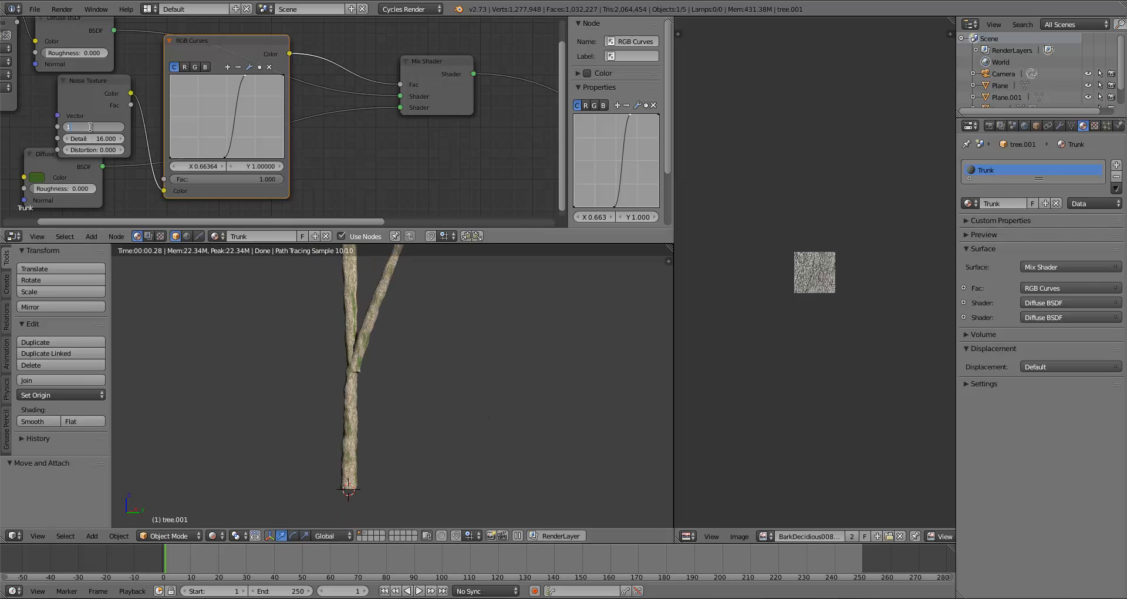
pyautogui.write('5')
pyautogui.press('Return')
pyautogui.scroll(2, 329, 362)
pyautogui.moveTo(330, 363); pyautogui.dragTo(280, 389, button='middle')
# Adjust the RGB curve's lower point to about X 0.445 and its upper point to X 0.782, checking the green blend on the trunk.
pyautogui.moveTo(227, 157); pyautogui.dragTo(222, 157)
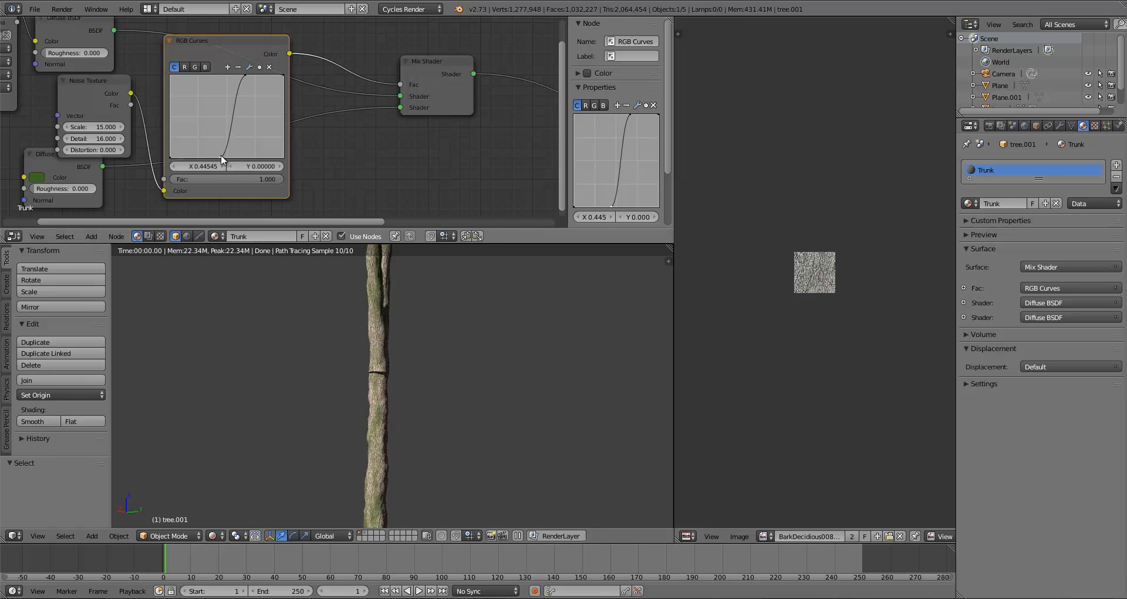
pyautogui.moveTo(244, 76); pyautogui.dragTo(259, 73)
pyautogui.scroll(-2, 455, 393)
pyautogui.moveTo(456, 399); pyautogui.dragTo(482, 399, button='middle')
pyautogui.scroll(5, 453, 397)
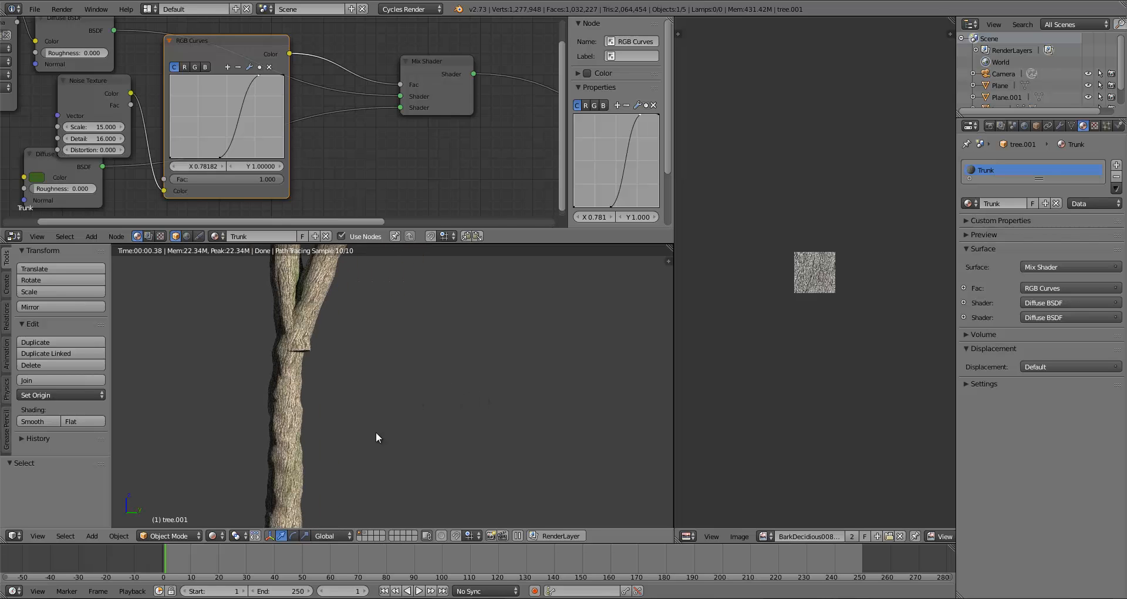
# Show the tree in solid shading from the front, and select the lower edge loops of the branches at the fork in Edit Mode.
pyautogui.scroll(-4, 376, 432)
pyautogui.press('z')
pyautogui.press('z')
pyautogui.press('KP_1')
pyautogui.scroll(4, 370, 434)
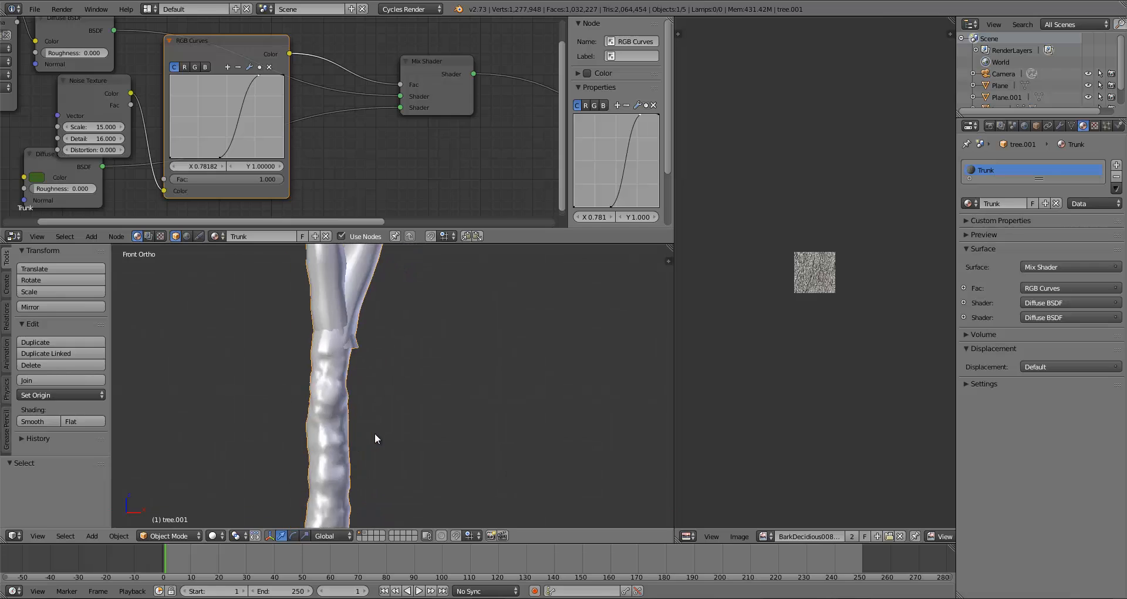
pyautogui.press('Tab')
pyautogui.press('a')
pyautogui.keyDown('alt'); pyautogui.rightClick(325, 349); pyautogui.keyUp('alt')
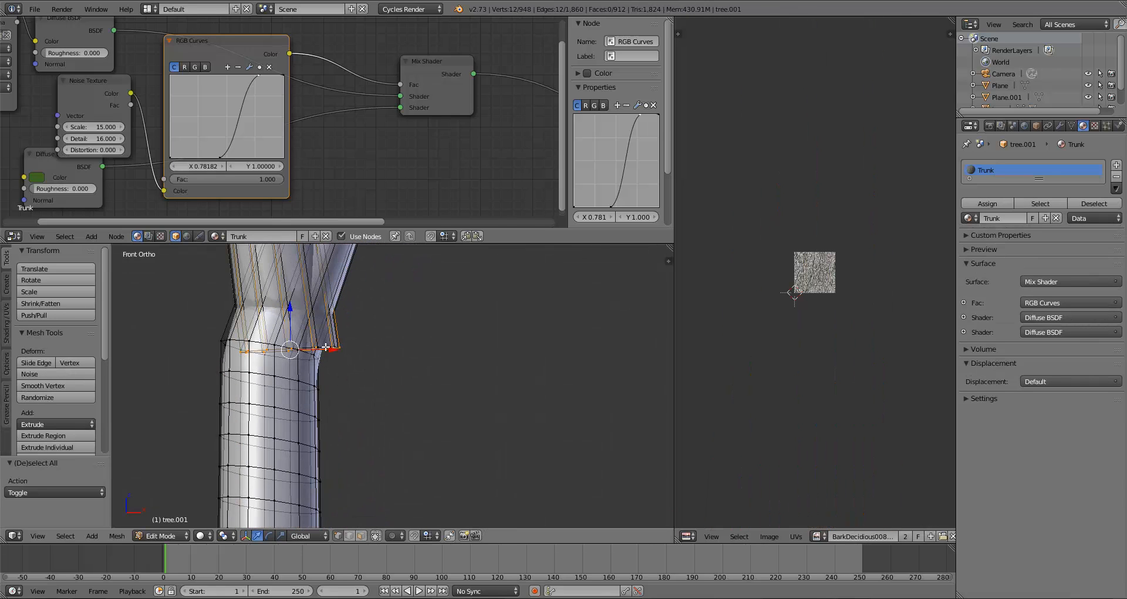
pyautogui.keyDown('alt'); pyautogui.keyDown('shift'); pyautogui.rightClick(325, 350); pyautogui.keyUp('shift'); pyautogui.keyUp('alt')
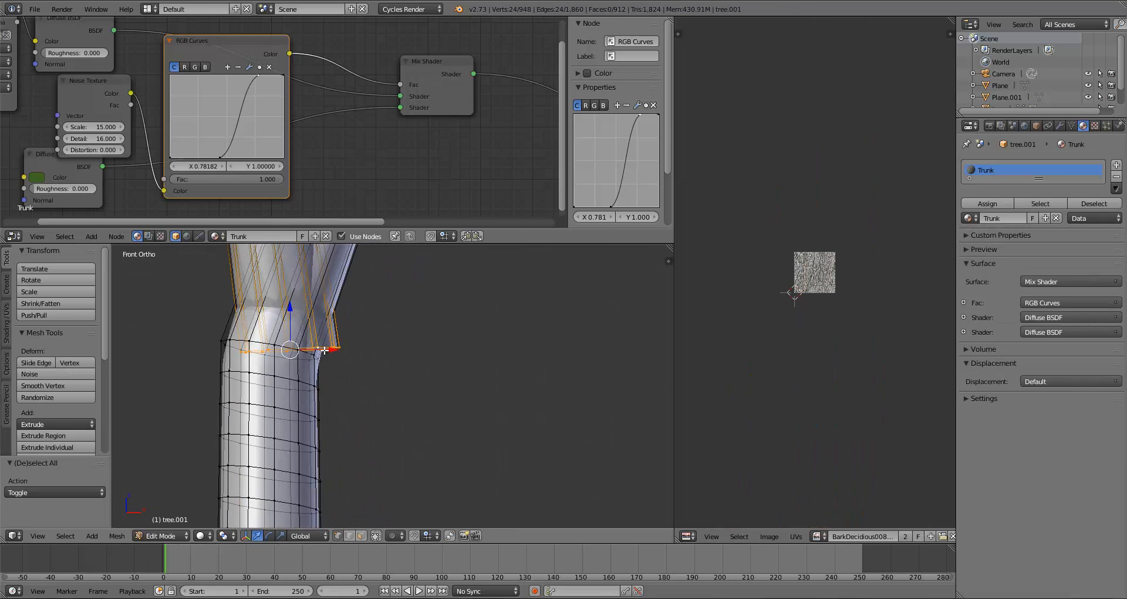
# Move the selected branch loops into the trunk along X and by -0.026 along Y, and return to Object Mode.
pyautogui.press('g')
pyautogui.press('x')
pyautogui.click(311, 351)
pyautogui.moveTo(311, 351); pyautogui.dragTo(267, 365, button='middle')
pyautogui.press('g')
pyautogui.press('y')
pyautogui.click(225, 363)
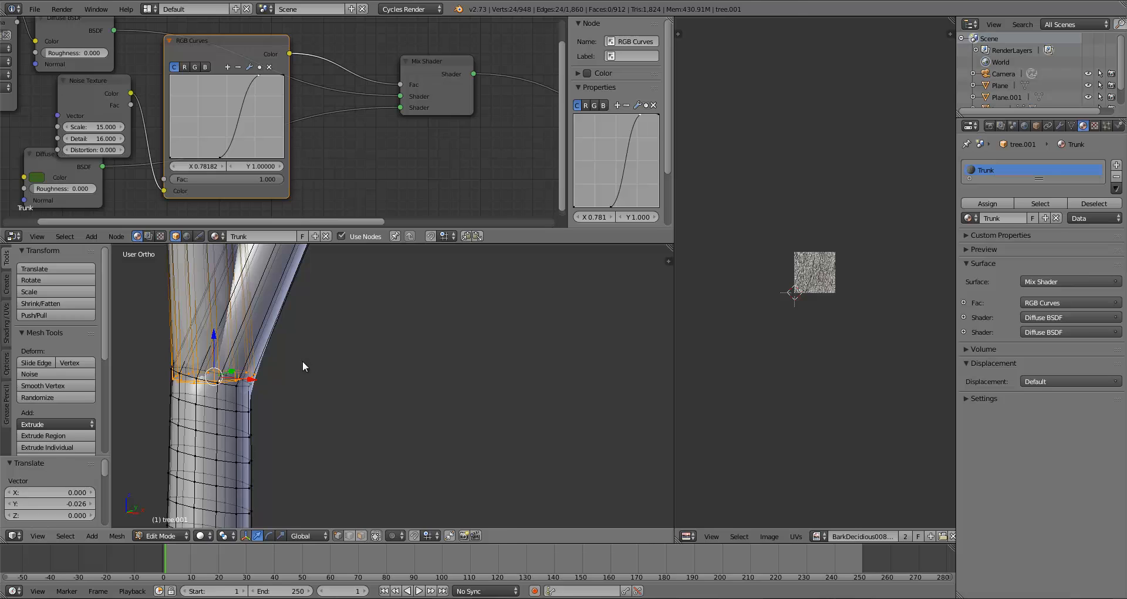
pyautogui.press('Tab')
# Enlarge the 3D viewport into the node editor's space and examine the trunk's fork from the front.
pyautogui.scroll(-10, 365, 367)
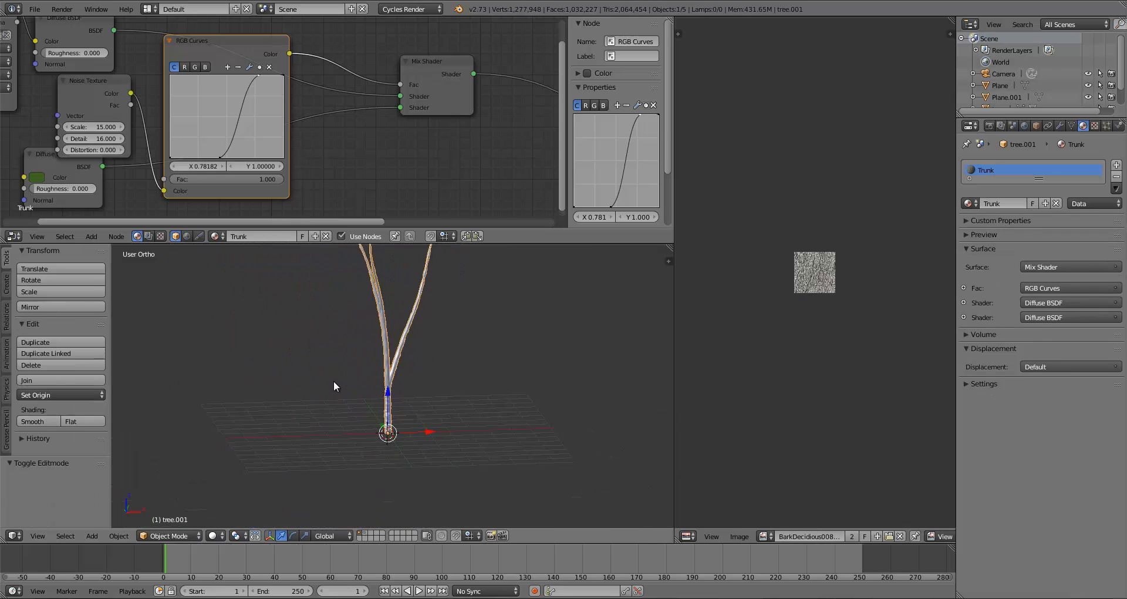
pyautogui.press('KP_1')
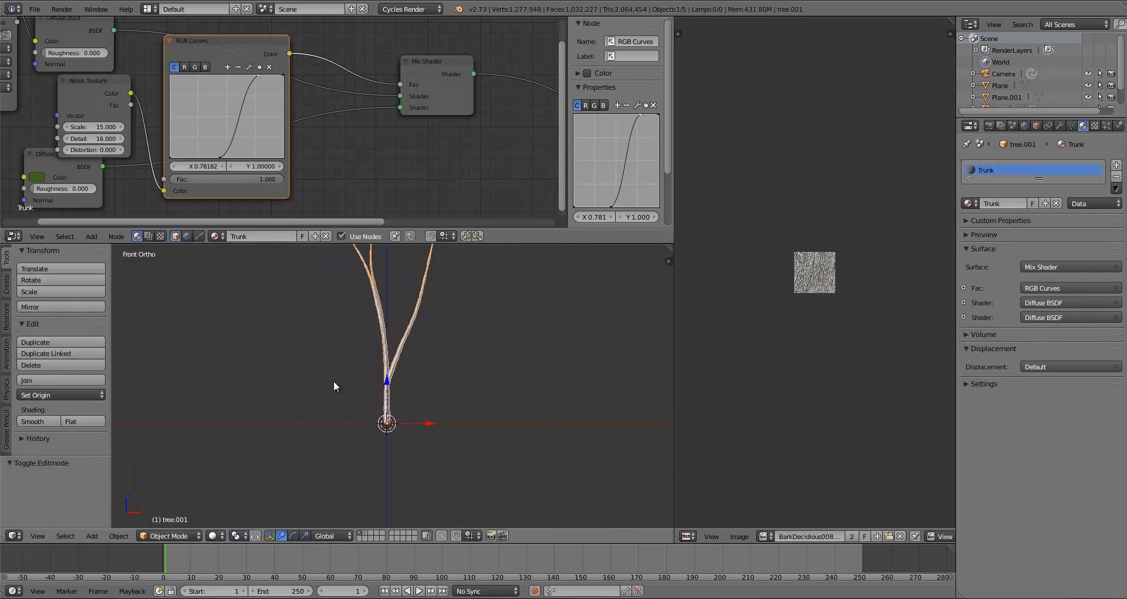
pyautogui.scroll(7, 333, 380)
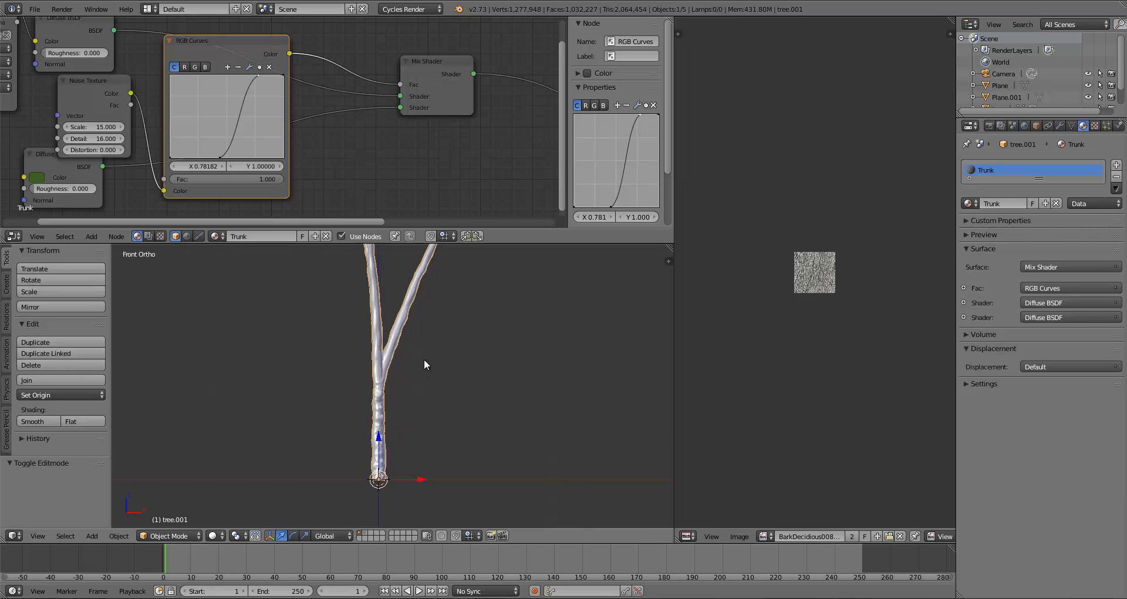
pyautogui.scroll(-5, 416, 421)
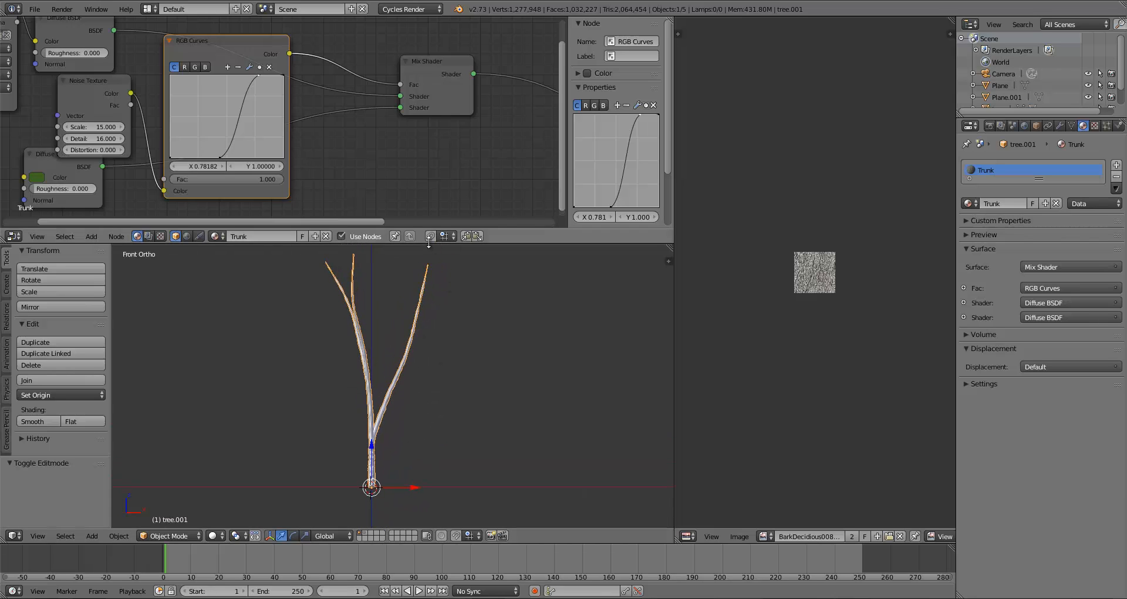
pyautogui.moveTo(428, 244); pyautogui.dragTo(404, 149)
pyautogui.scroll(5, 385, 333)
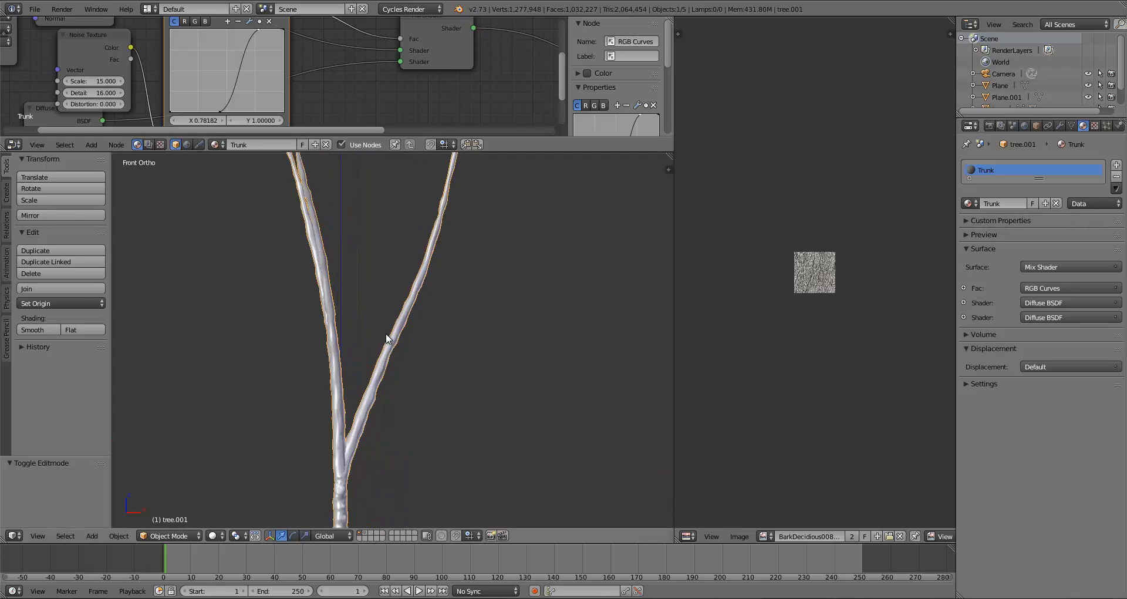
pyautogui.keyDown('shift'); pyautogui.moveTo(371, 373); pyautogui.dragTo(446, 211, button='middle'); pyautogui.keyUp('shift')
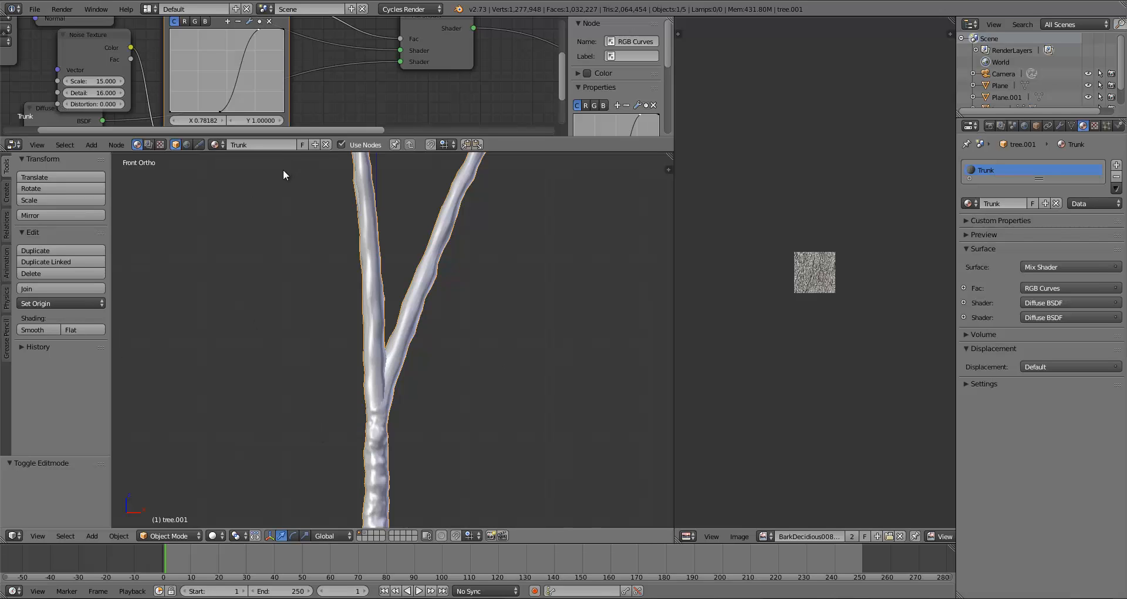
# Examine the tree's trunk and branches from the right and at an angle in rendered shading, and return to solid shading.
pyautogui.scroll(-8, 330, 376)
pyautogui.keyDown('shift'); pyautogui.moveTo(456, 287); pyautogui.dragTo(445, 408, button='middle'); pyautogui.keyUp('shift')
pyautogui.scroll(7, 470, 291)
pyautogui.scroll(-3, 453, 355)
pyautogui.keyDown('shift'); pyautogui.moveTo(452, 355); pyautogui.dragTo(387, 338, button='middle'); pyautogui.keyUp('shift')
pyautogui.press('KP_3')
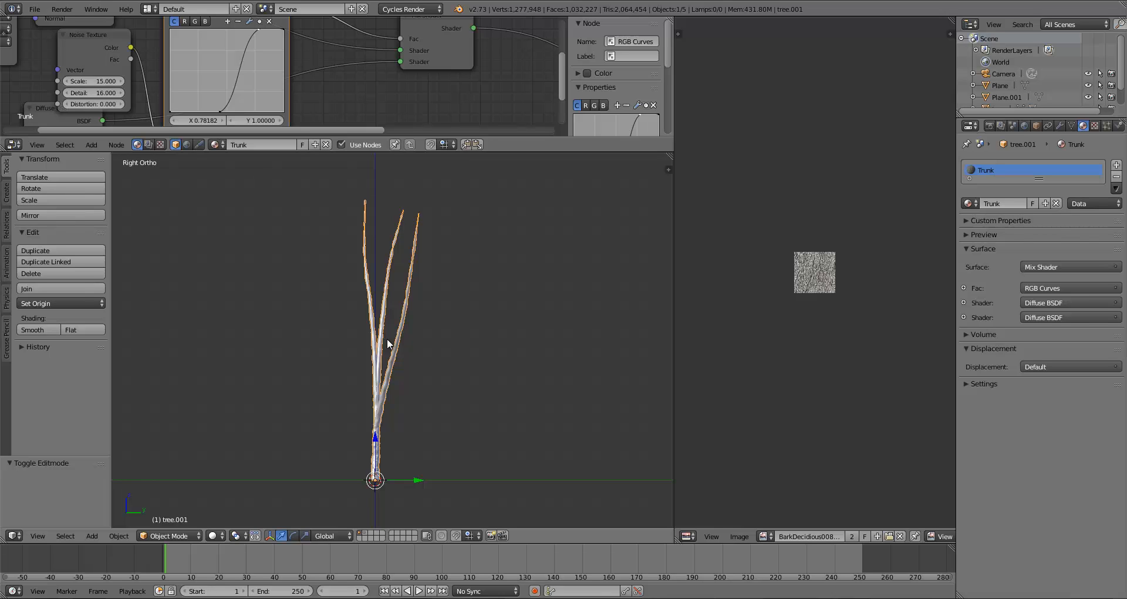
pyautogui.scroll(5, 455, 337)
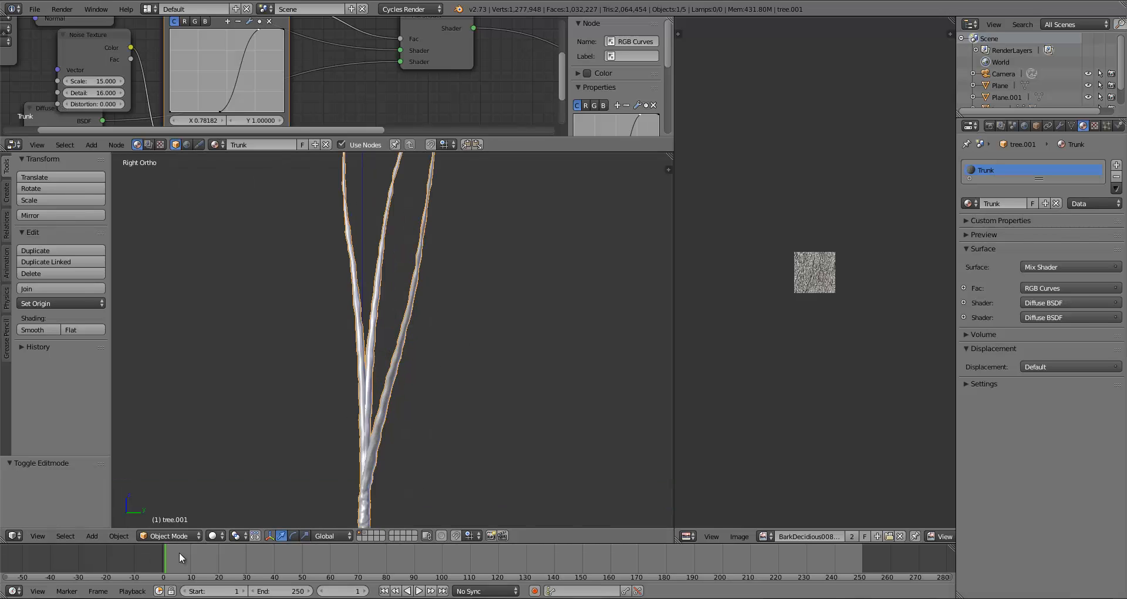
pyautogui.click(213, 535)
pyautogui.click(248, 456)
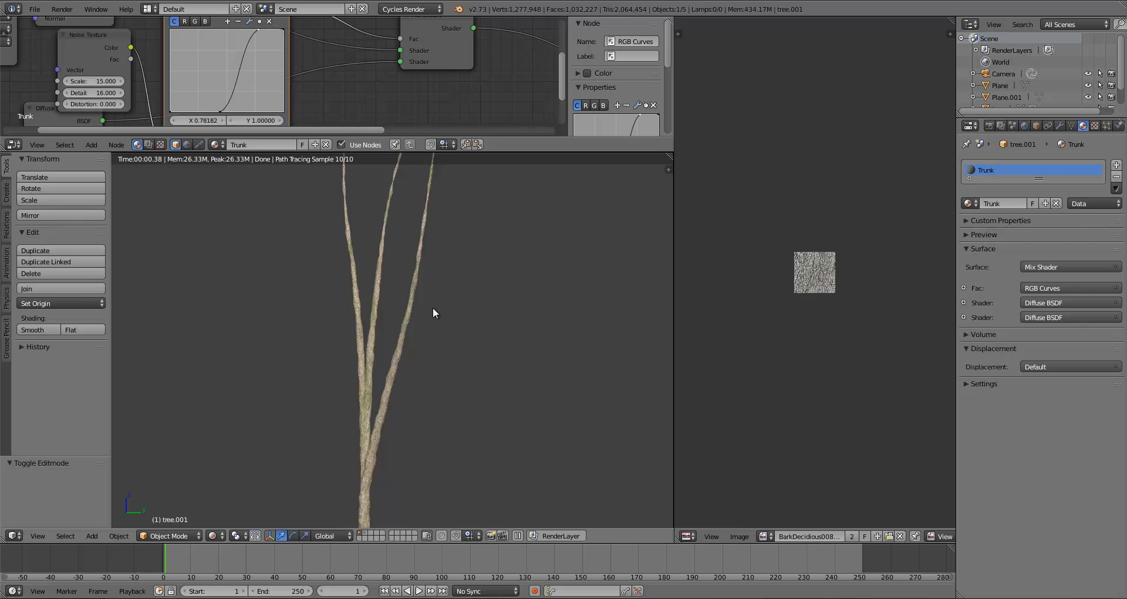
pyautogui.scroll(-2, 396, 384)
pyautogui.moveTo(396, 384); pyautogui.dragTo(445, 437, button='middle')
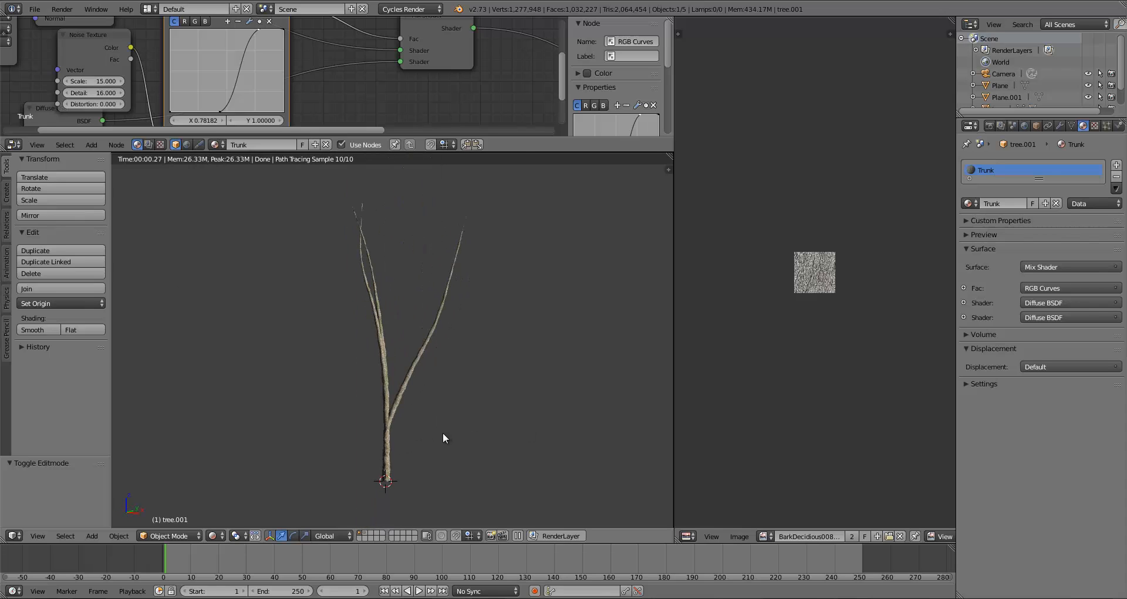
pyautogui.scroll(5, 442, 432)
pyautogui.hotkey('shift', 'z')
# Enlarge the node editor to give the Trunk nodes more room, and move the Material Output node closer to the Mix Shader.
pyautogui.scroll(-6, 452, 65)
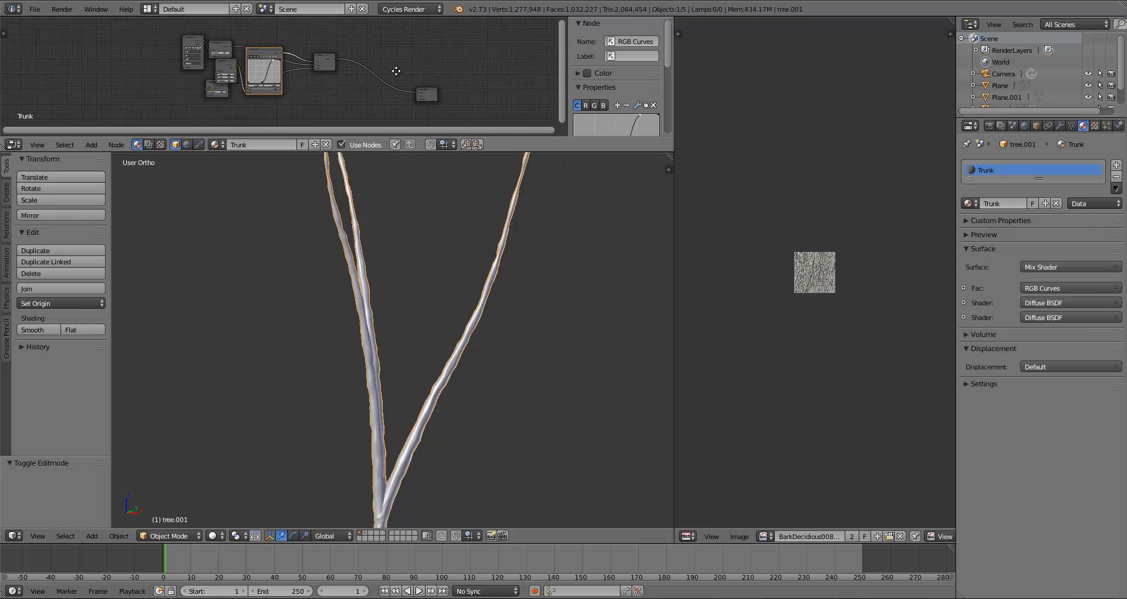
pyautogui.moveTo(397, 153); pyautogui.dragTo(389, 402)
pyautogui.scroll(11, 392, 263)
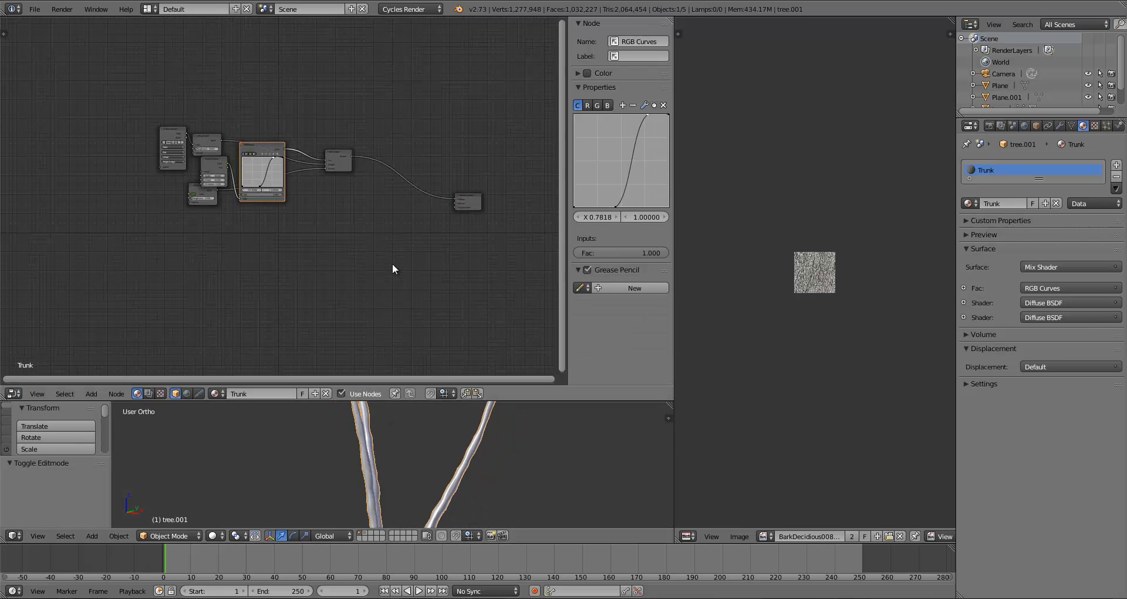
pyautogui.moveTo(361, 249); pyautogui.dragTo(312, 227, button='middle')
pyautogui.scroll(-3, 312, 227)
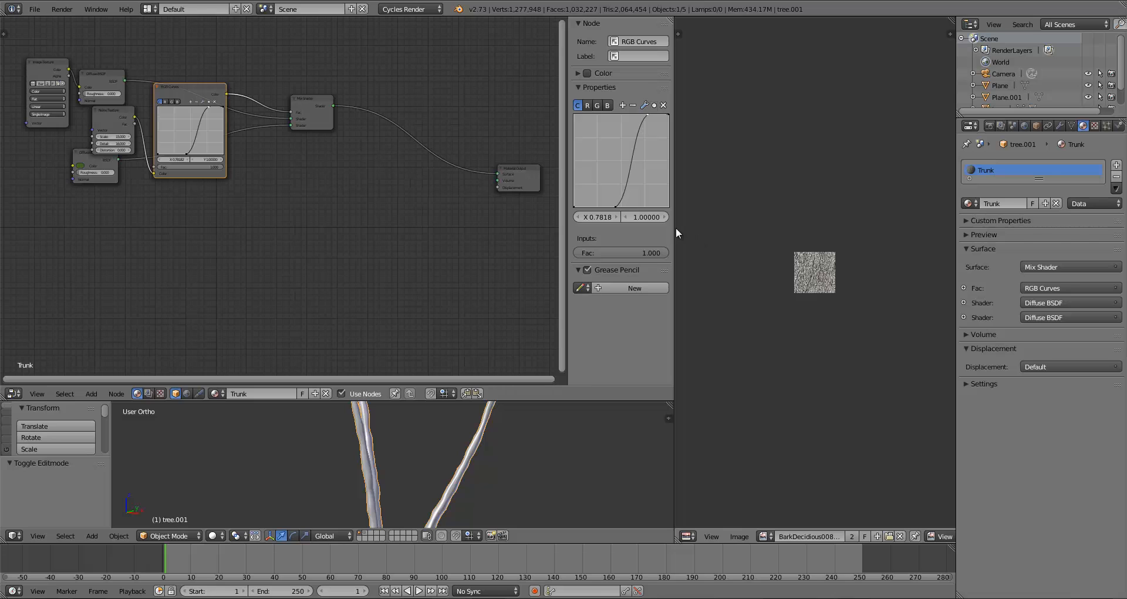
pyautogui.moveTo(674, 233); pyautogui.dragTo(892, 252)
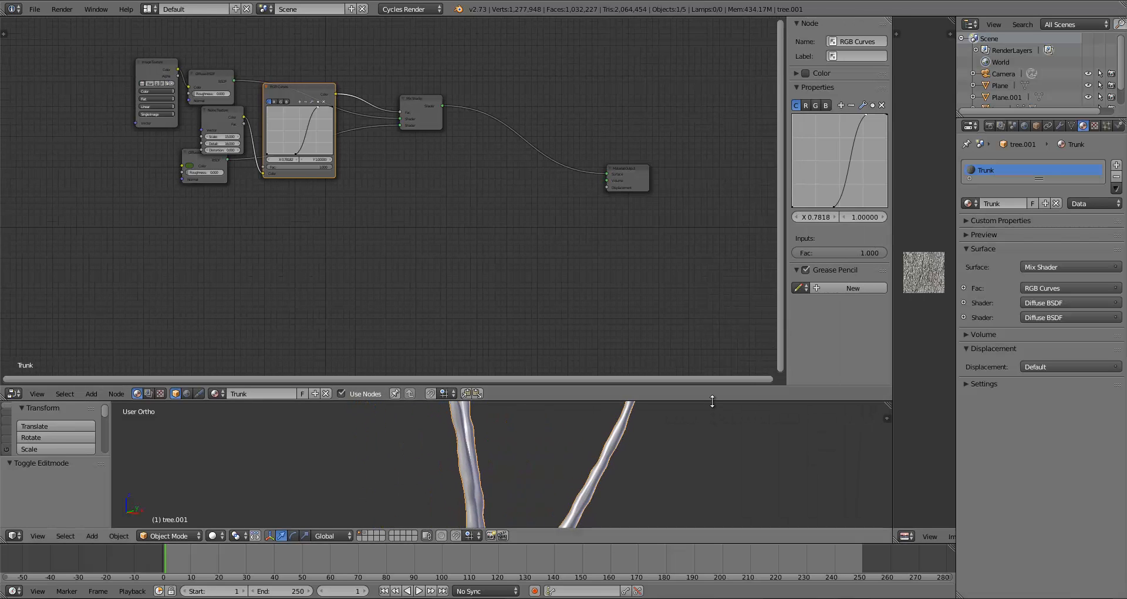
pyautogui.moveTo(711, 402); pyautogui.dragTo(714, 436)
pyautogui.scroll(1, 467, 252)
pyautogui.moveTo(642, 197); pyautogui.dragTo(525, 149)
pyautogui.press('a')
pyautogui.press('Home')
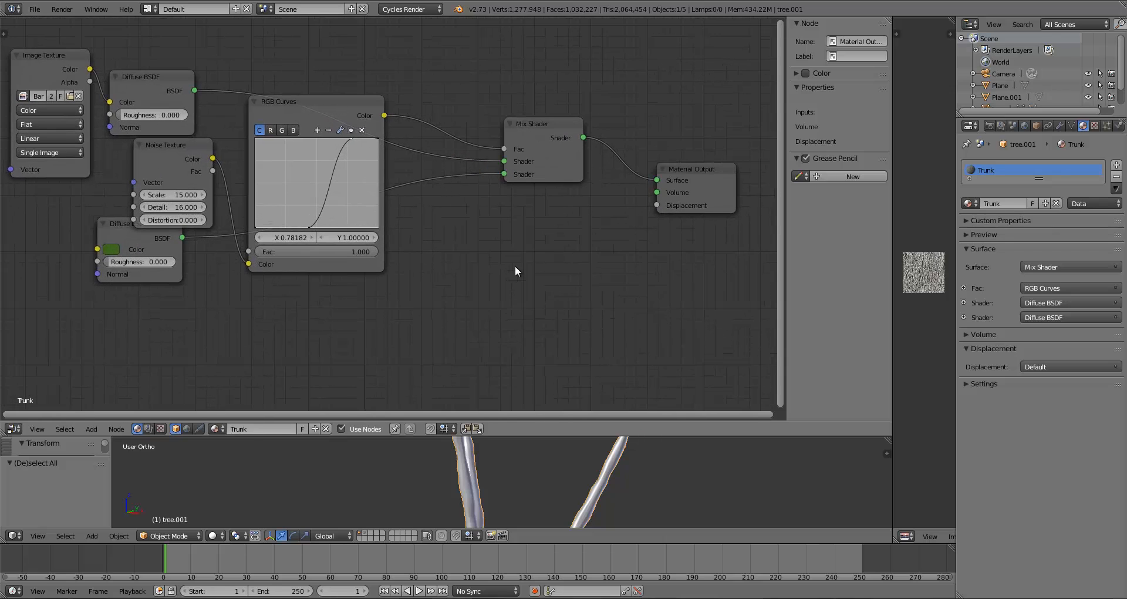
# Connect the bark Image Texture's Color output directly to the Material Output's Displacement input.
pyautogui.press('space')
pyautogui.press('Escape')
pyautogui.hotkey('shift', 'a')
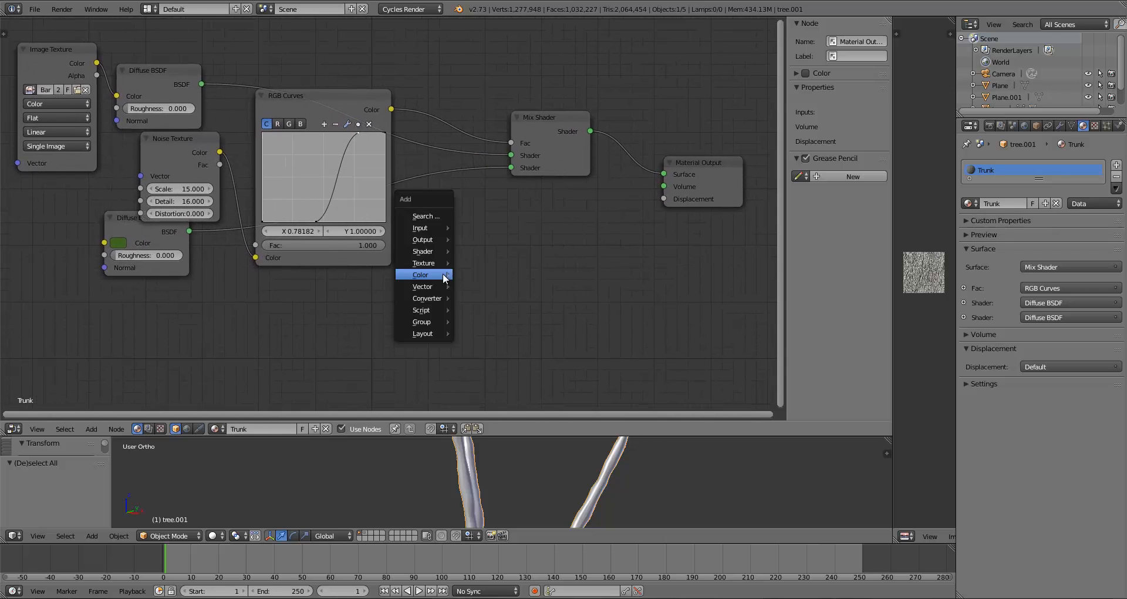
pyautogui.moveTo(96, 63); pyautogui.dragTo(667, 201)
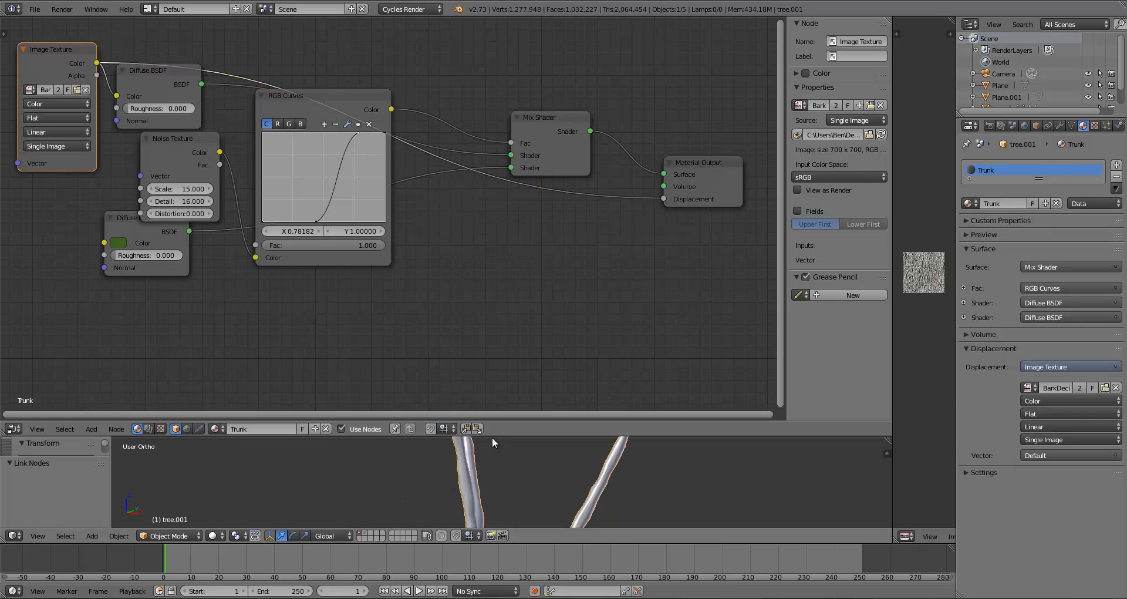
# Enlarge the 3D viewport and examine the bark displacement on the branches up close in rendered shading.
pyautogui.moveTo(494, 435); pyautogui.dragTo(494, 253)
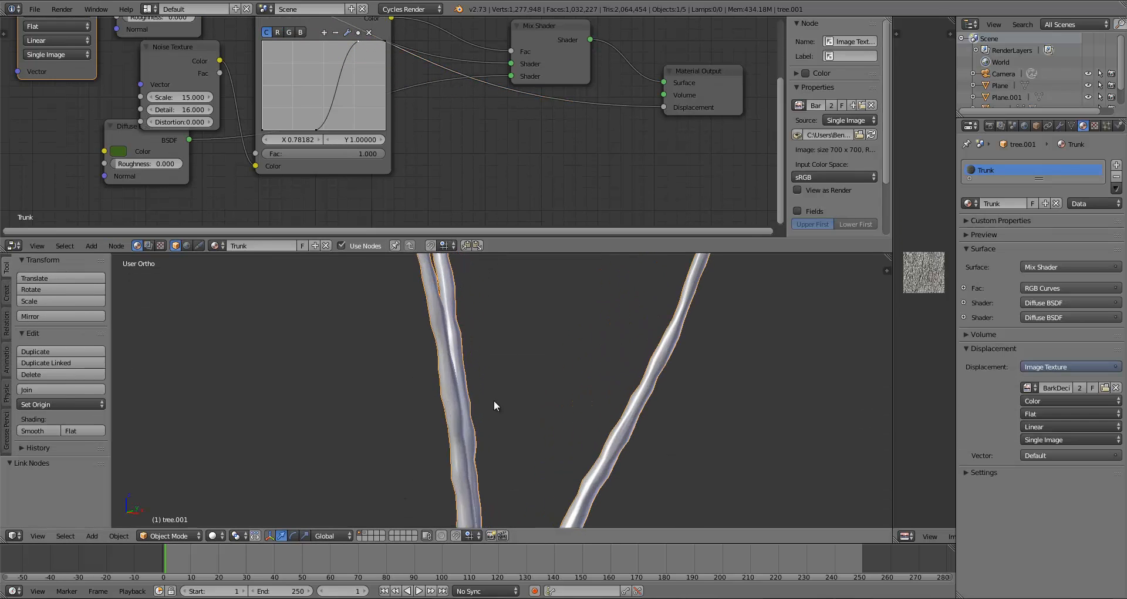
pyautogui.click(211, 535)
pyautogui.click(246, 453)
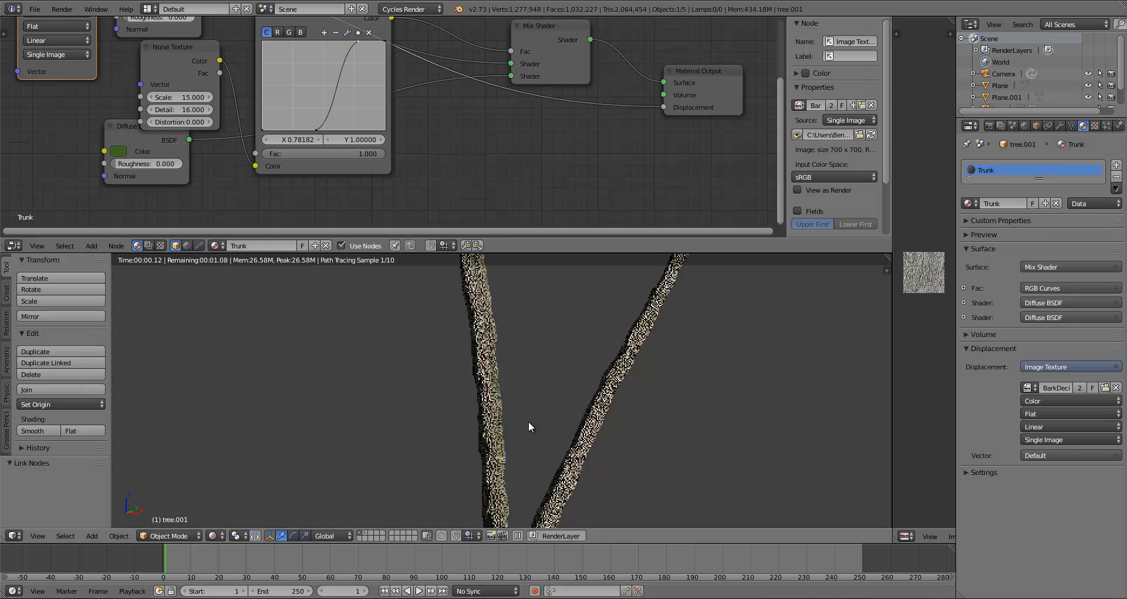
pyautogui.scroll(2, 624, 413)
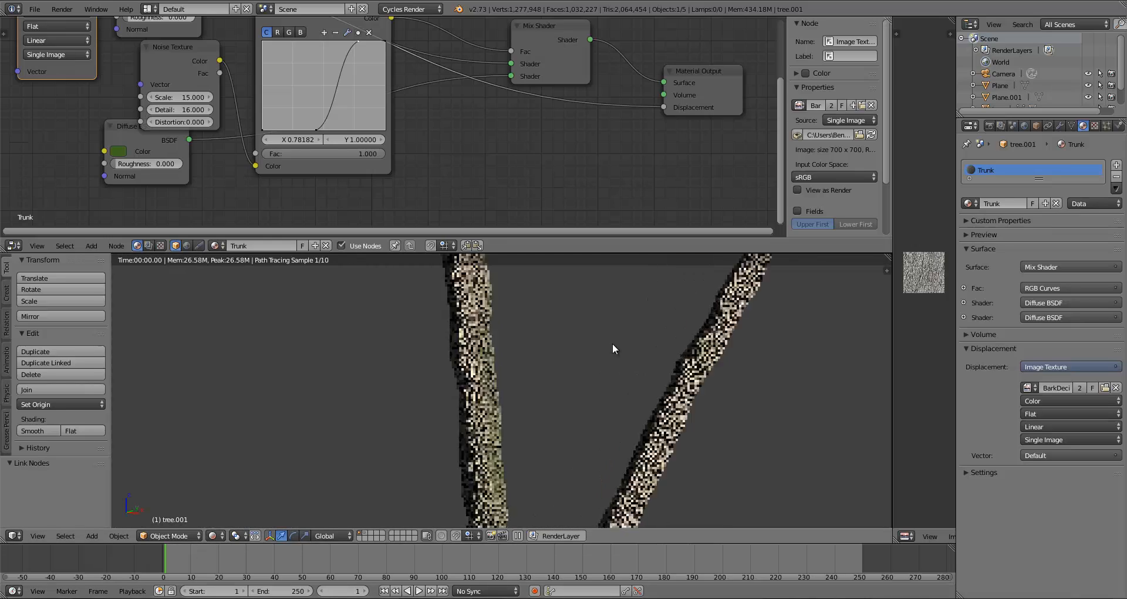
pyautogui.moveTo(612, 343); pyautogui.dragTo(601, 361, button='middle')
pyautogui.scroll(2, 601, 363)
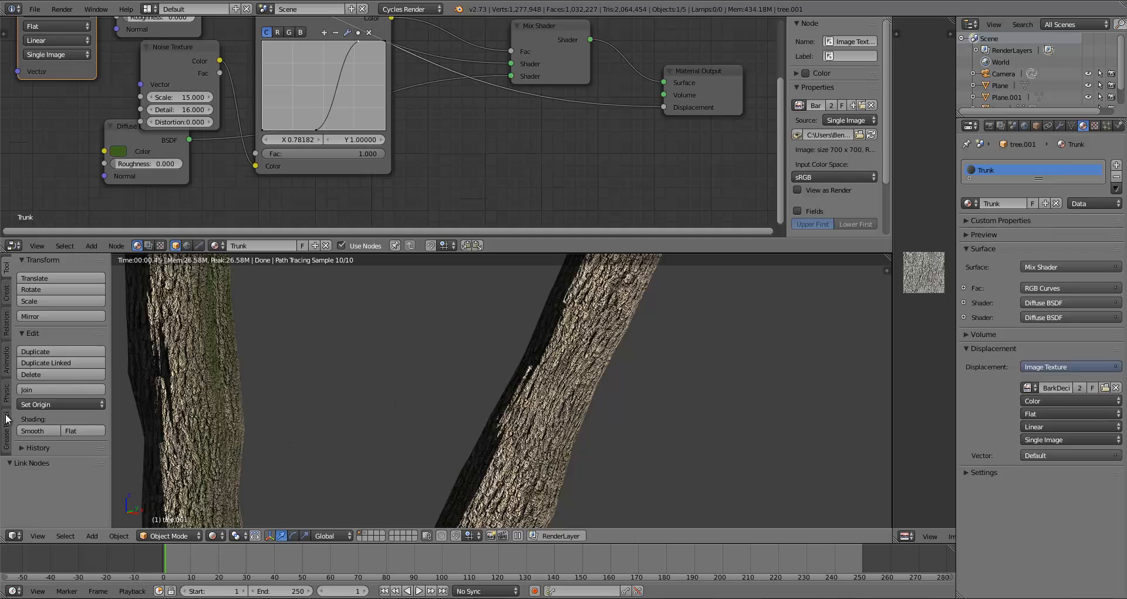
# Shift the RGB Curves node slightly lower, and check the bark displacement on the tree from afar and up close.
pyautogui.moveTo(335, 21); pyautogui.dragTo(323, 46)
pyautogui.press('a')
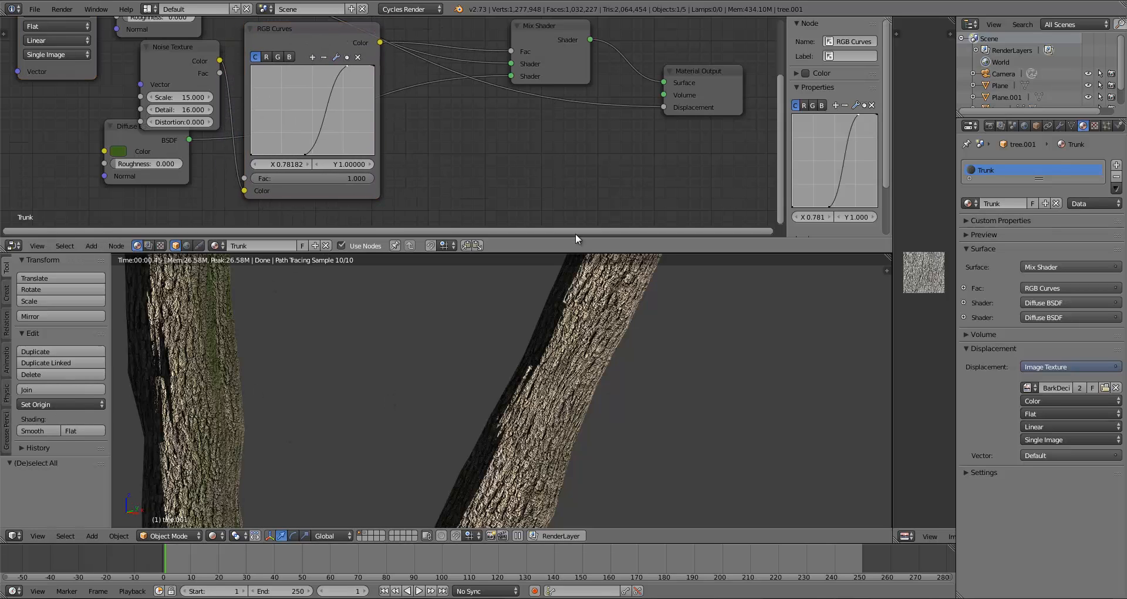
pyautogui.scroll(-2, 575, 233)
pyautogui.scroll(-3, 563, 375)
pyautogui.scroll(-3, 446, 411)
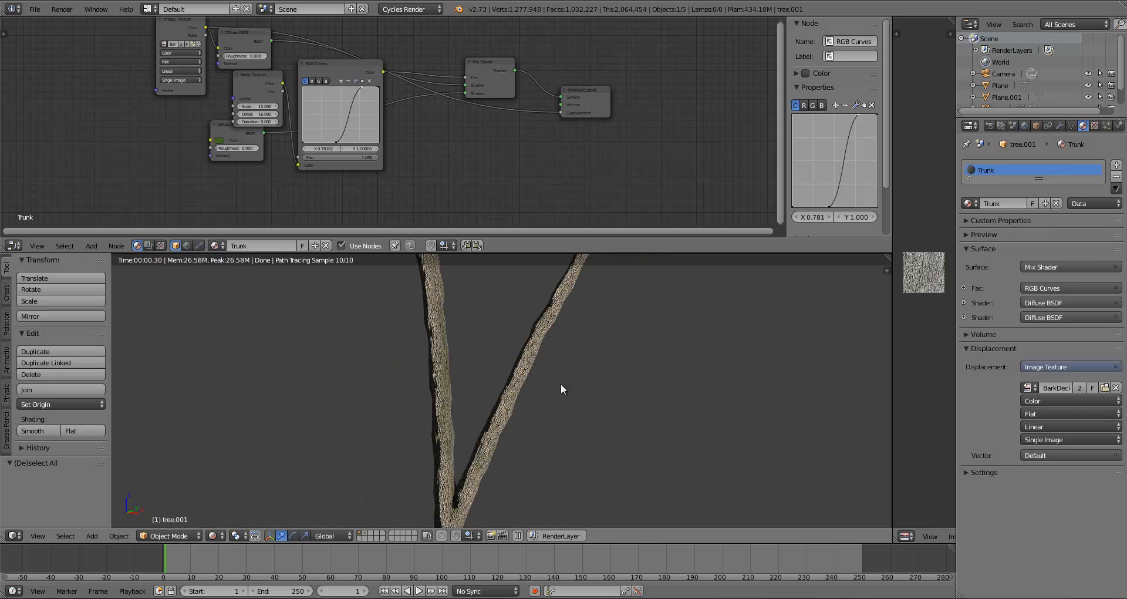
pyautogui.scroll(-2, 494, 378)
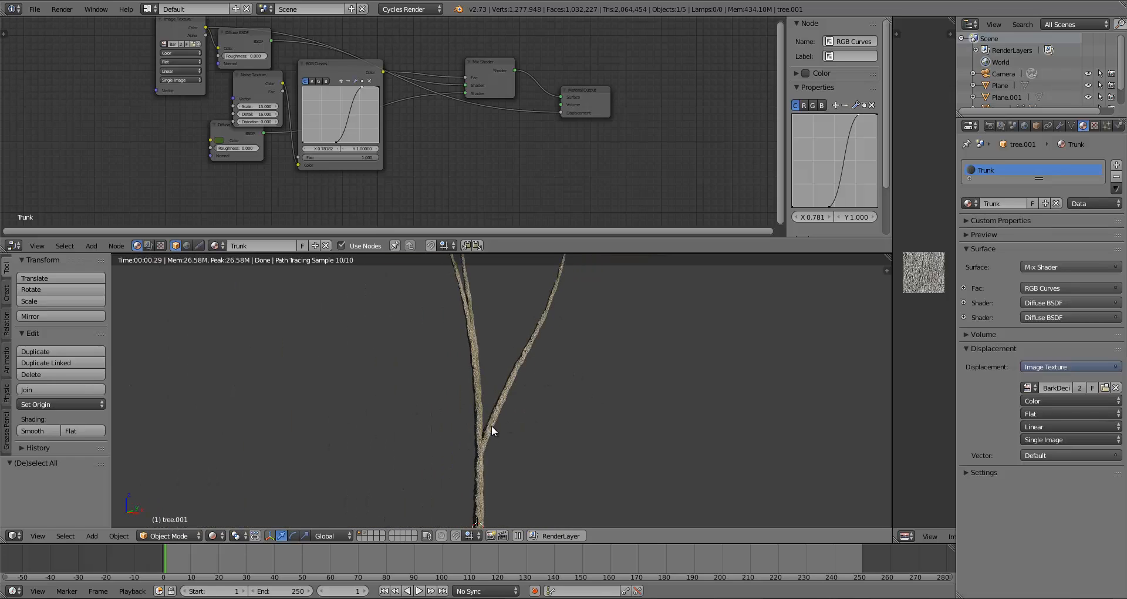
pyautogui.scroll(-1, 528, 424)
pyautogui.scroll(6, 512, 405)
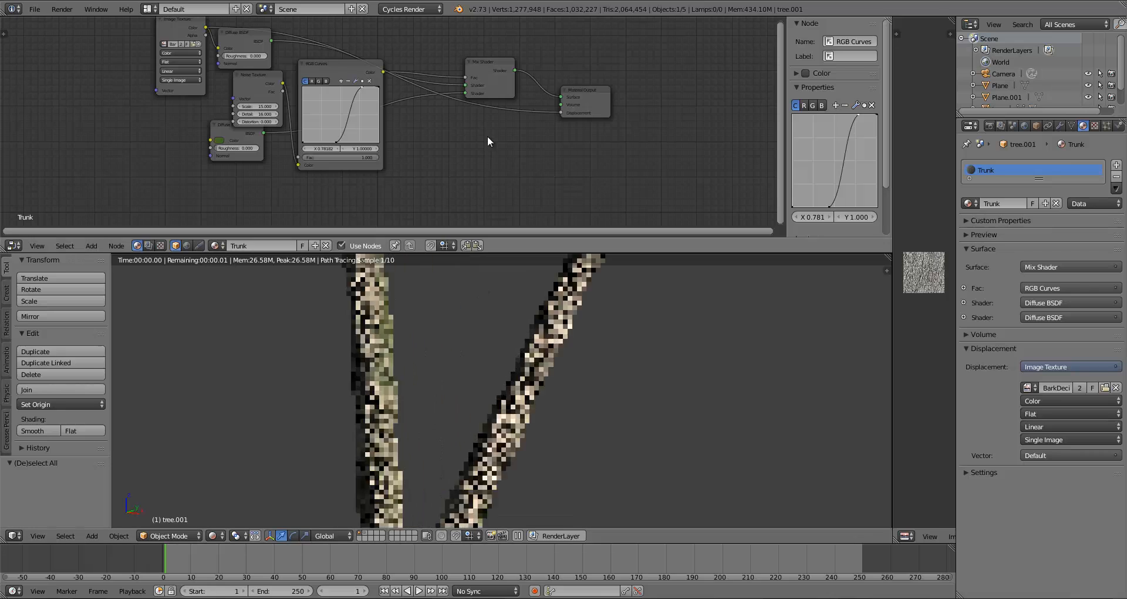
# Add a Math node below the Mix Shader and connect its Value output to the Material Output's Displacement input.
pyautogui.hotkey('shift', 'a')
pyautogui.moveTo(423, 160)
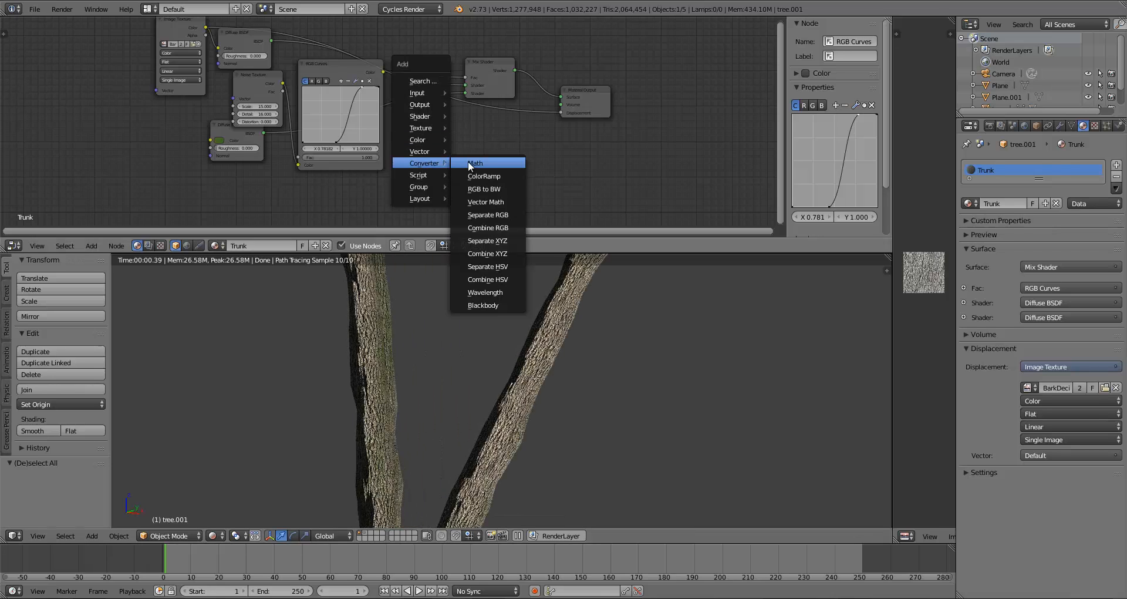
pyautogui.click(467, 160)
pyautogui.click(415, 122)
pyautogui.moveTo(478, 140); pyautogui.dragTo(562, 112)
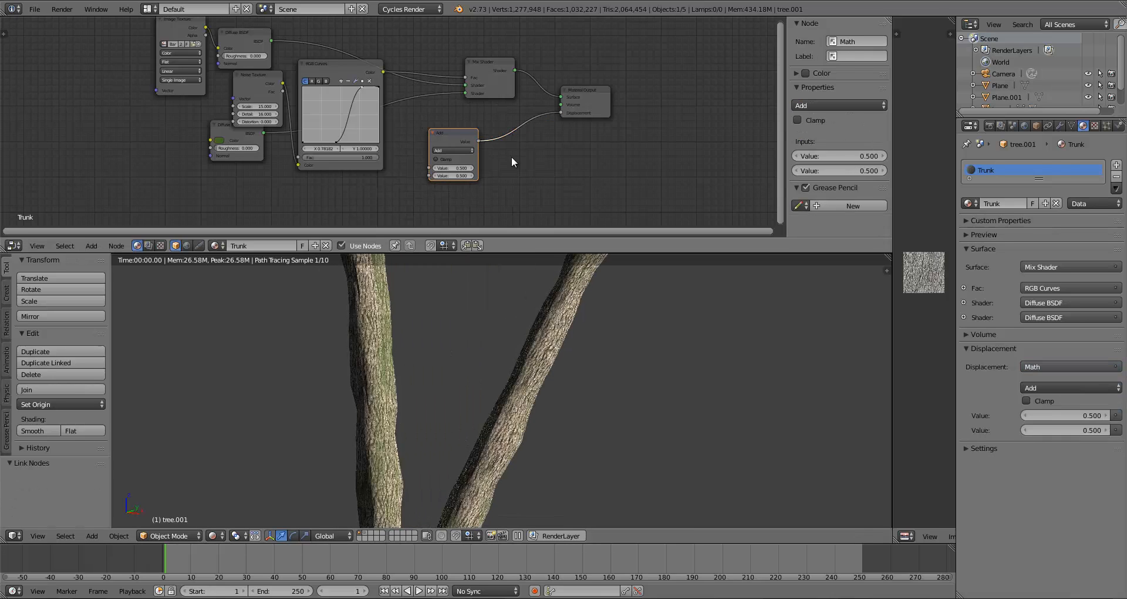
pyautogui.moveTo(452, 142); pyautogui.dragTo(488, 125)
pyautogui.press('Home')
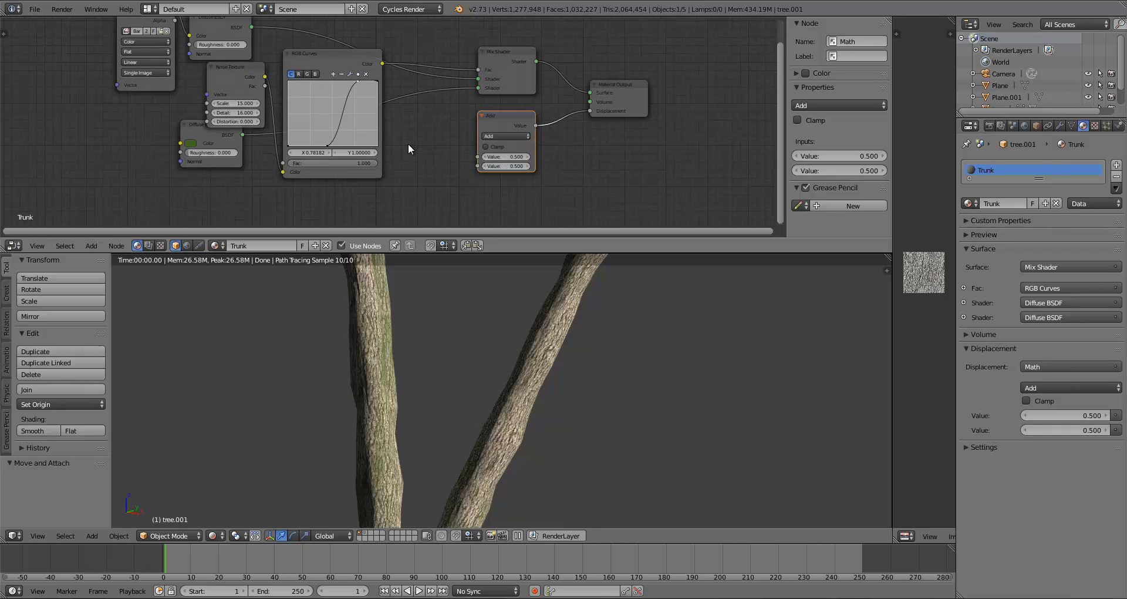
# Enlarge the node editor and connect the bark Image Texture's Color output to the Math node's first Value input.
pyautogui.moveTo(424, 253); pyautogui.dragTo(437, 355)
pyautogui.click(489, 232)
pyautogui.scroll(3, 408, 251)
pyautogui.moveTo(403, 229)
pyautogui.mouseDown(button='middle')
pyautogui.moveTo(416, 239)
pyautogui.moveTo(420, 230)
pyautogui.mouseUp(button='middle')
pyautogui.scroll(1, 421, 230)
pyautogui.click(56, 53)
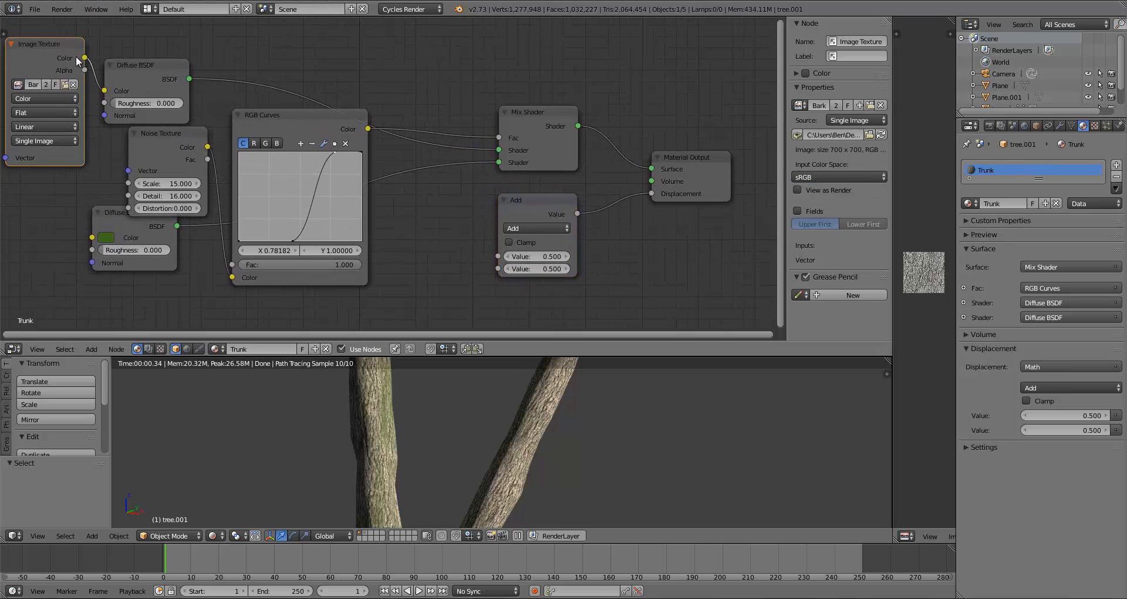
pyautogui.moveTo(85, 57); pyautogui.dragTo(498, 257)
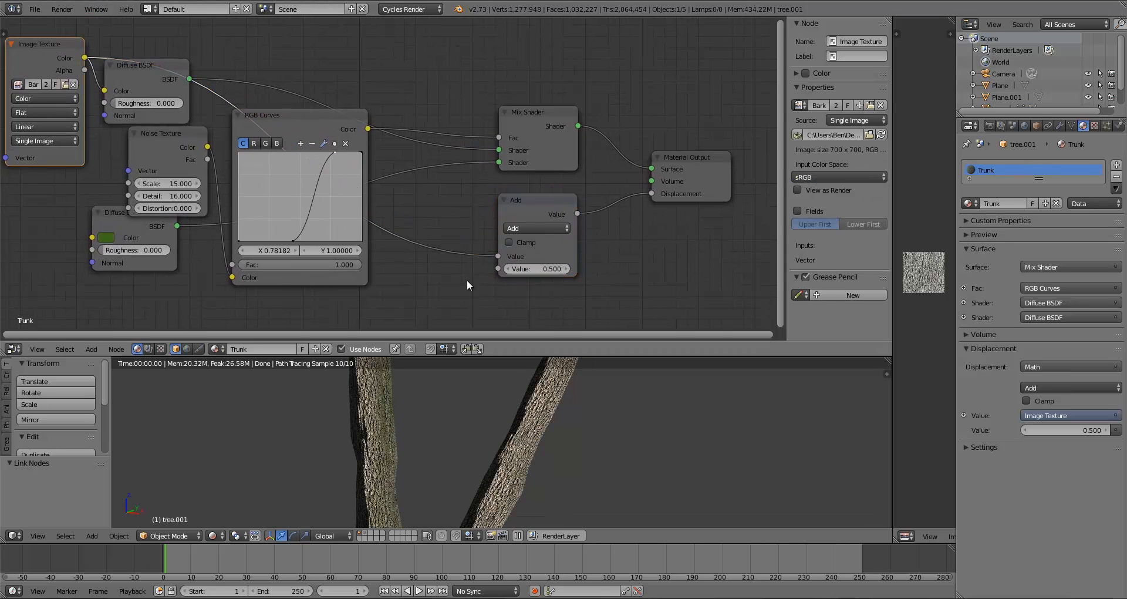
# Change the Math node's operation to Multiply and set its second value to 0.2.
pyautogui.click(518, 229)
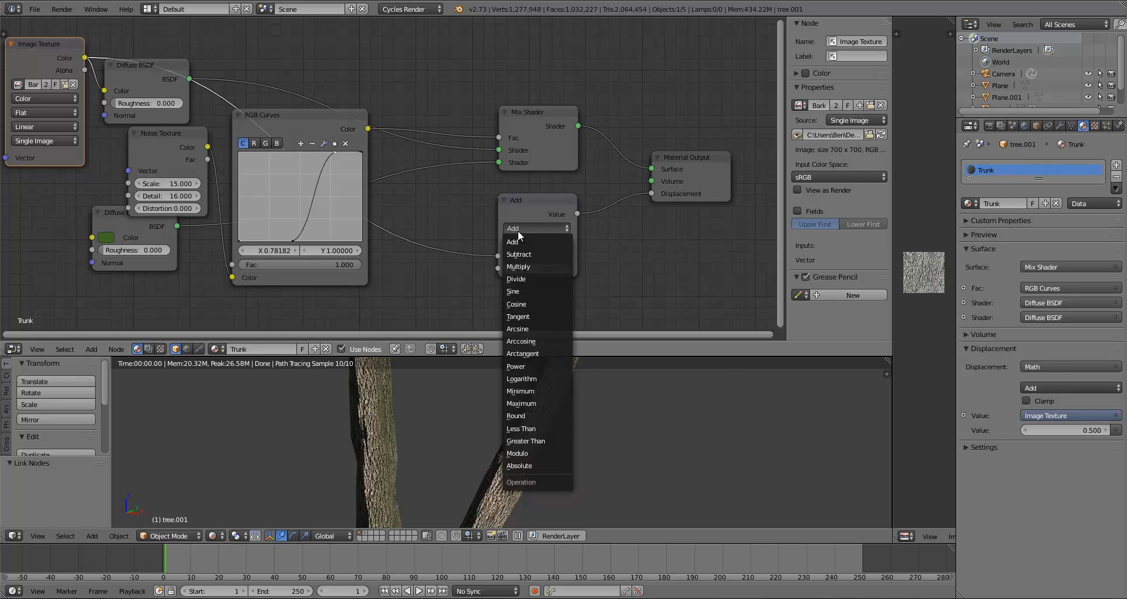
pyautogui.click(520, 267)
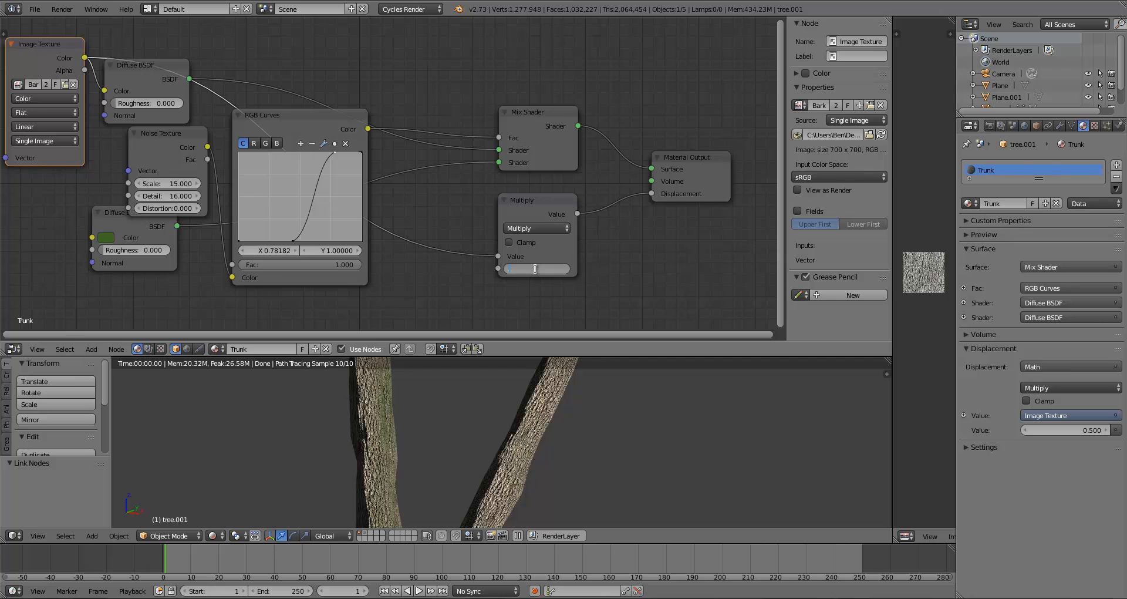
pyautogui.write('0.2')
pyautogui.press('Return')
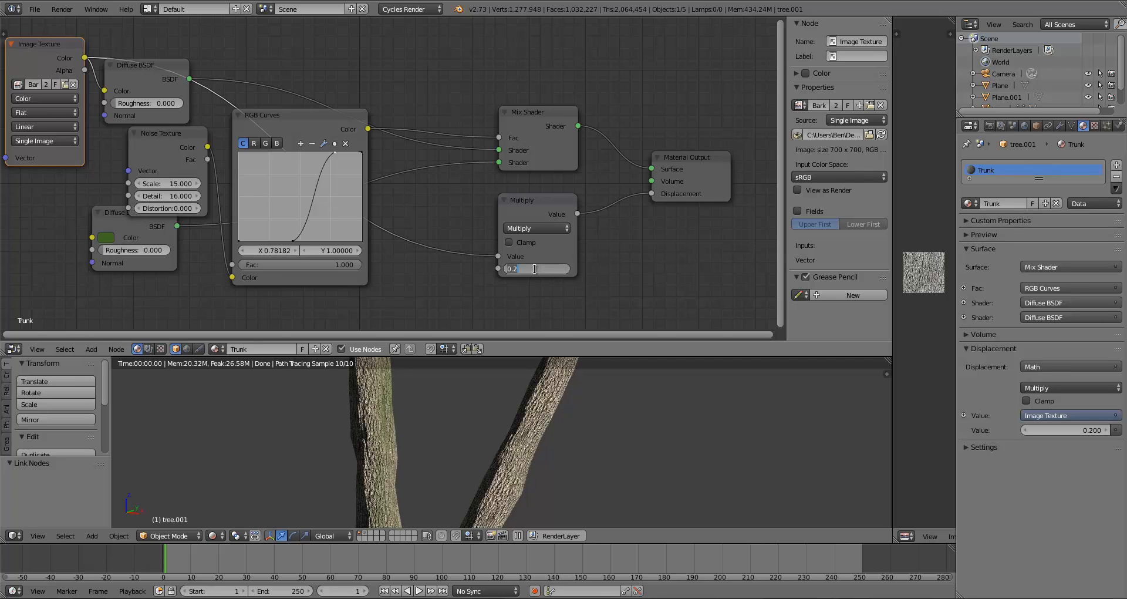
# Try 0, 1 and 5 as the Multiply node's second value to compare the bark relief.
pyautogui.press('Return')
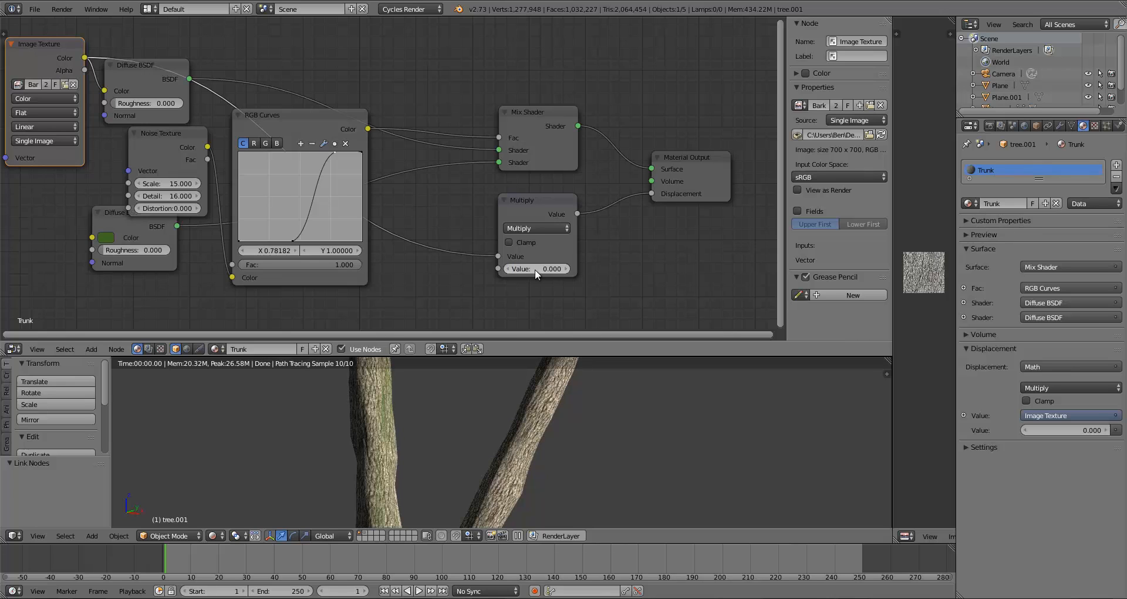
pyautogui.write('1')
pyautogui.press('Return')
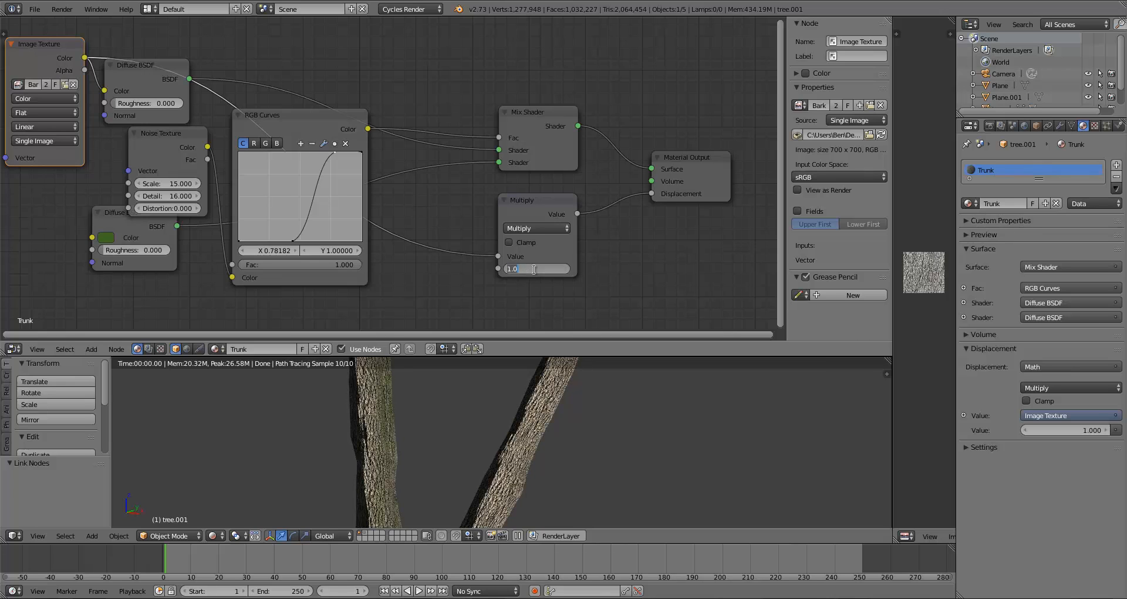
pyautogui.write('5')
pyautogui.press('Return')
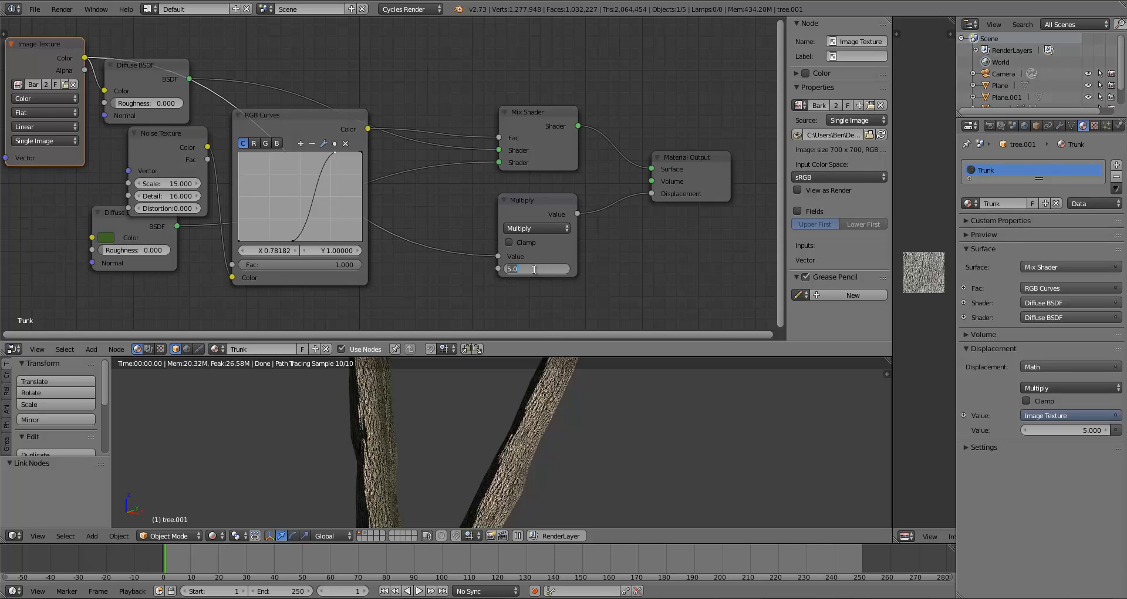
# Set the Multiply node's second value to 0.1, and check the bark relief up close and on the tree from afar.
pyautogui.write('0.1')
pyautogui.press('Return')
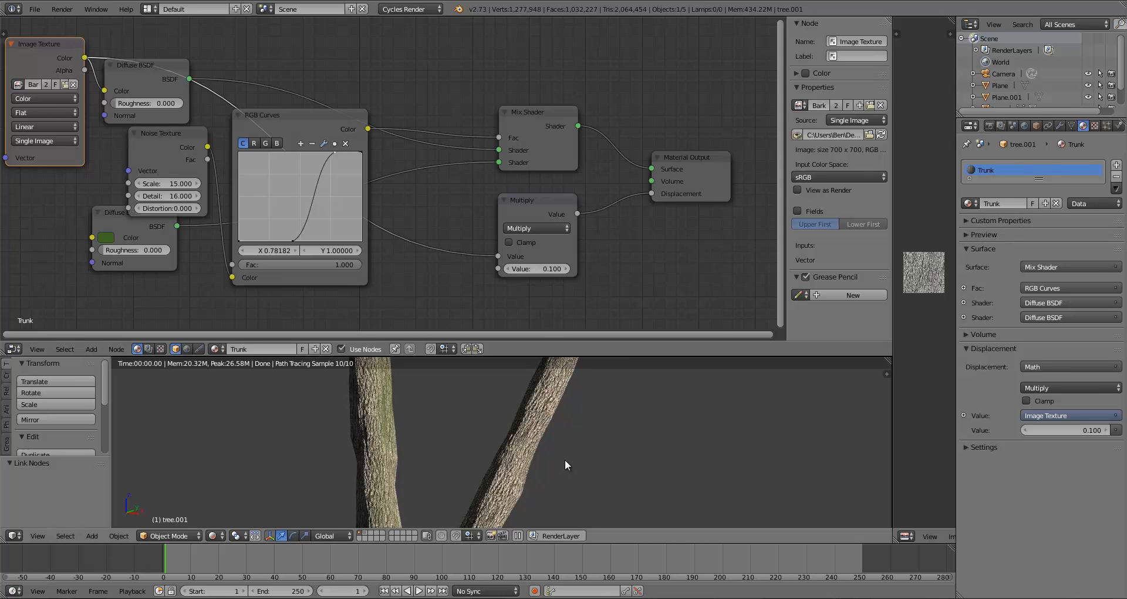
pyautogui.scroll(10, 554, 453)
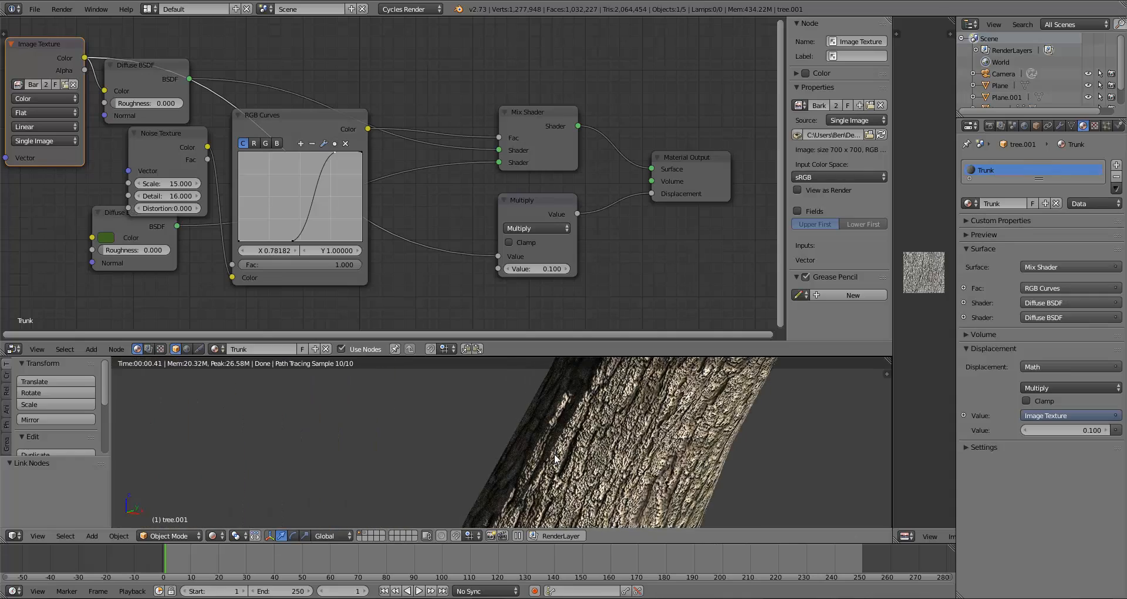
pyautogui.scroll(-4, 567, 447)
pyautogui.moveTo(494, 495); pyautogui.dragTo(612, 476, button='middle')
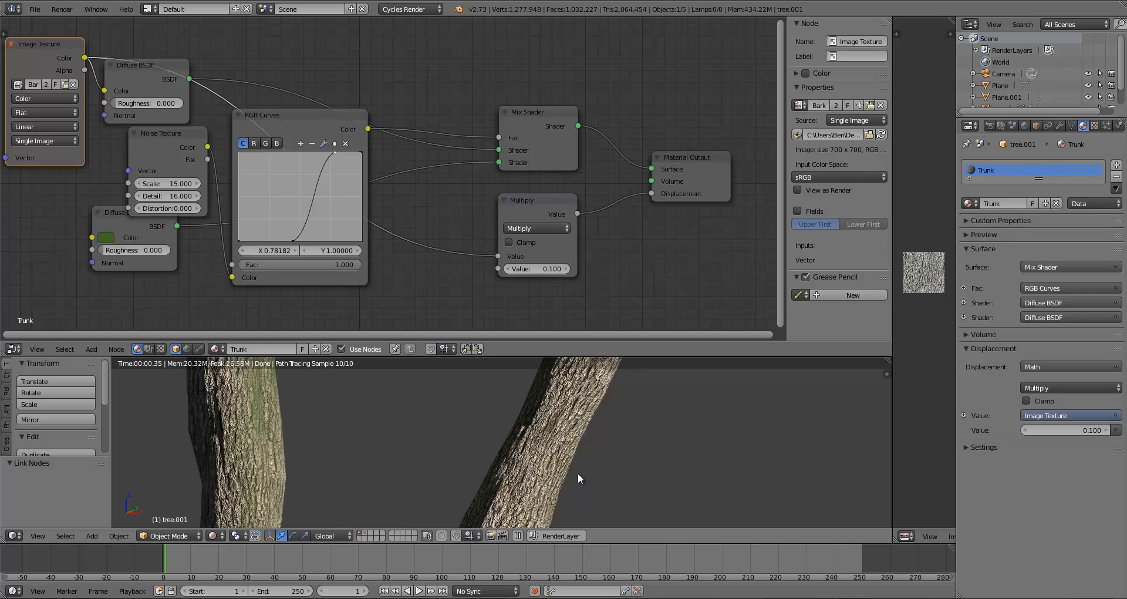
pyautogui.scroll(-8, 534, 471)
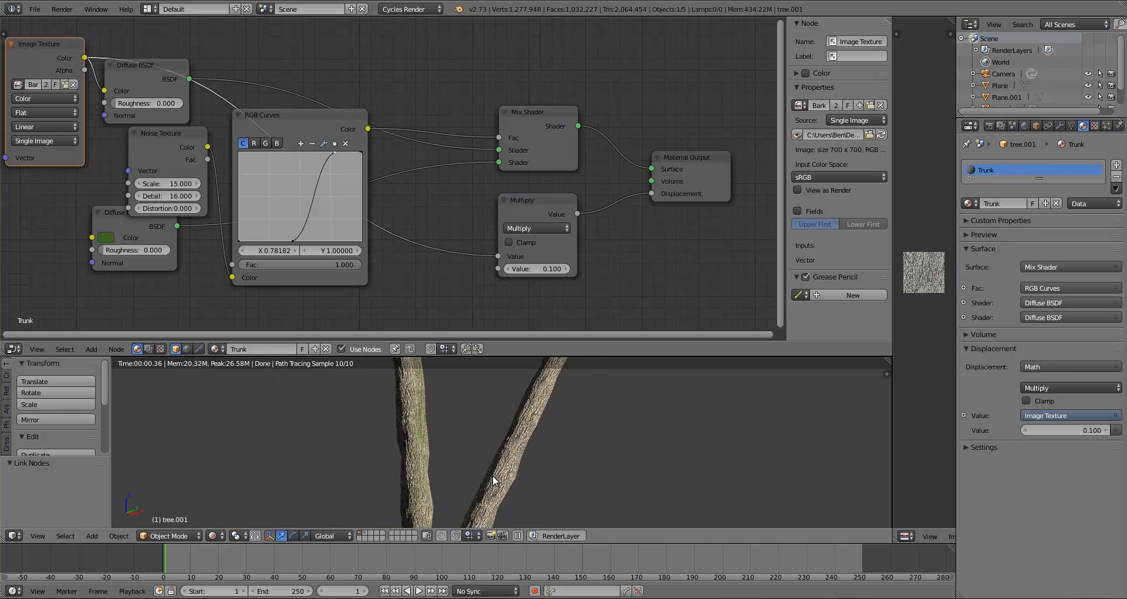
pyautogui.moveTo(564, 448); pyautogui.dragTo(516, 418, button='middle')
pyautogui.press('KP_5')
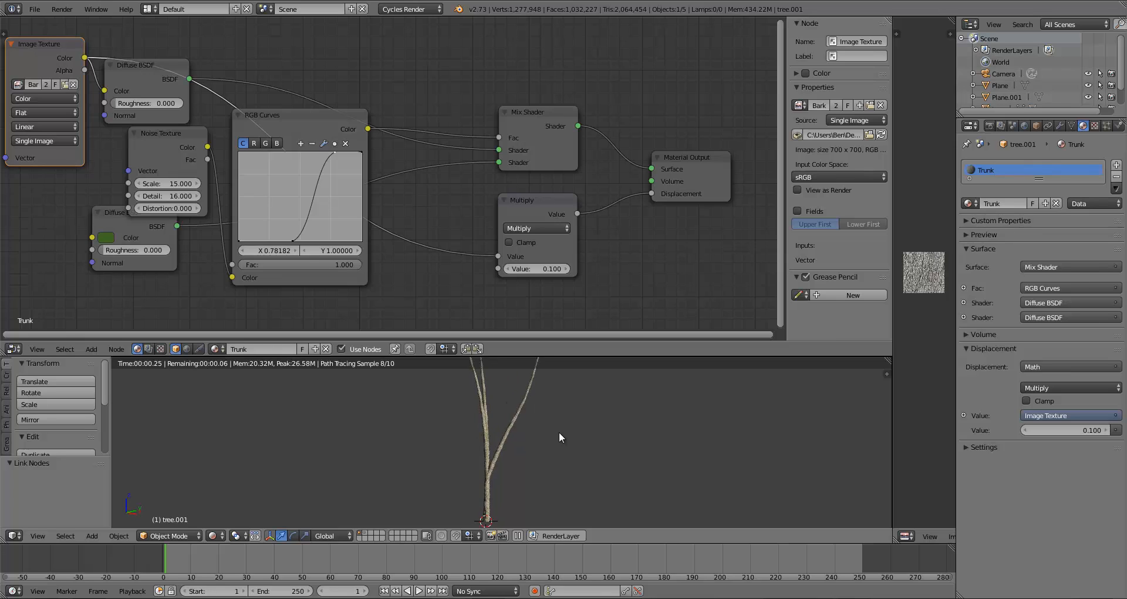
# Switch the viewport from rendered preview back to solid shading and save over the existing file.
pyautogui.hotkey('shift', 'z')
pyautogui.hotkey('ctrl', 's')
pyautogui.click(546, 417)
# Snap the 3D cursor to the scene's center.
pyautogui.click(702, 359)
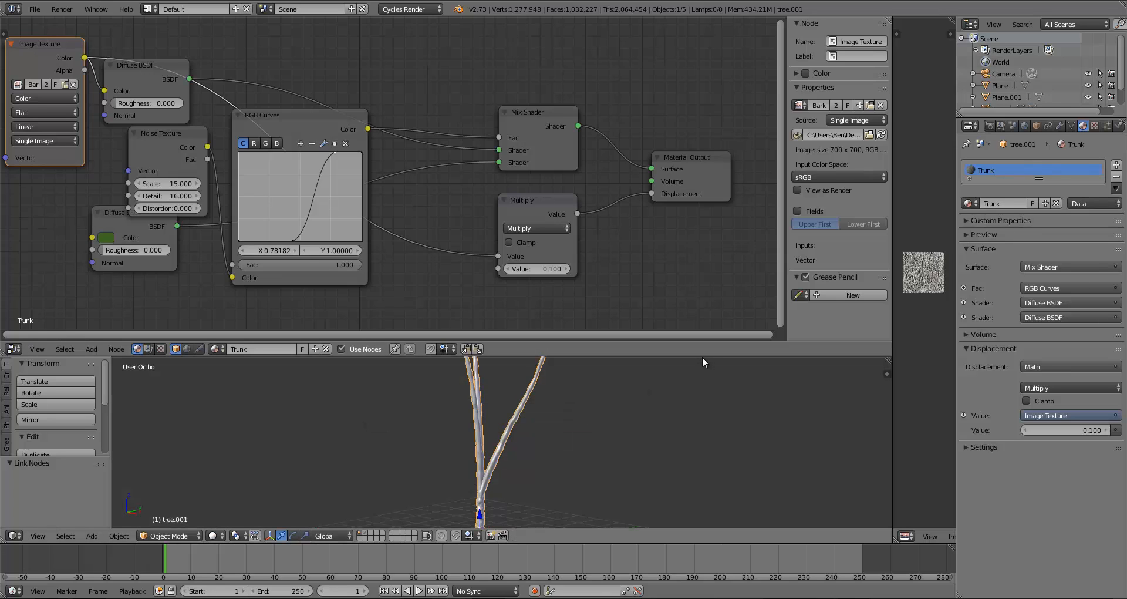
pyautogui.hotkey('shift', 's')
pyautogui.click(637, 429)
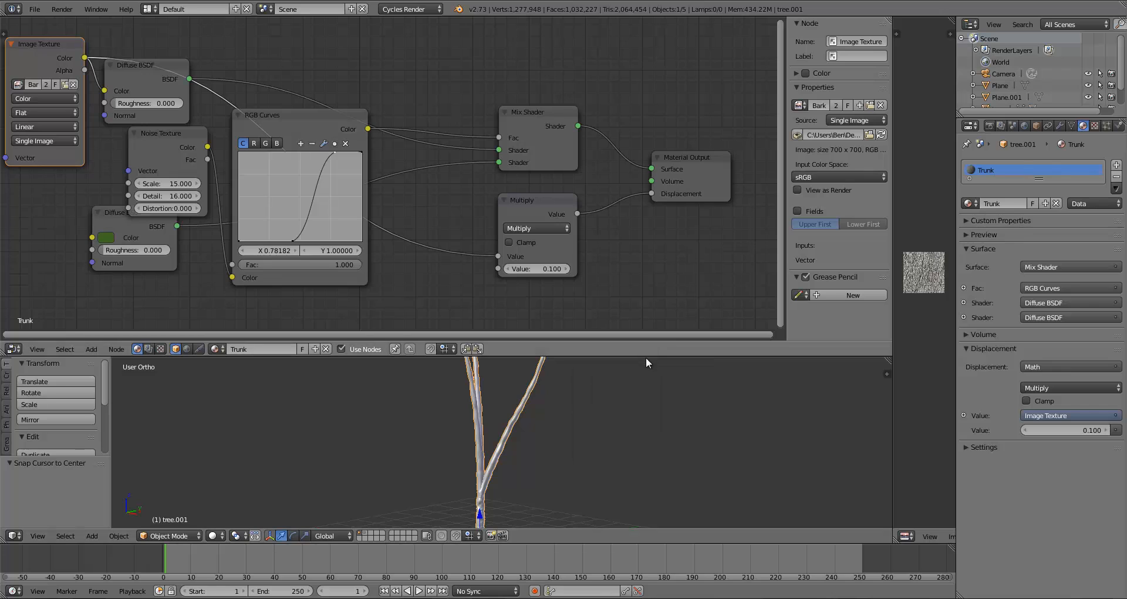
# Enlarge the 3D view, show the deselected trunk from the front, and save the file.
pyautogui.moveTo(645, 354); pyautogui.dragTo(597, 141)
pyautogui.press('a')
pyautogui.press('KP_1')
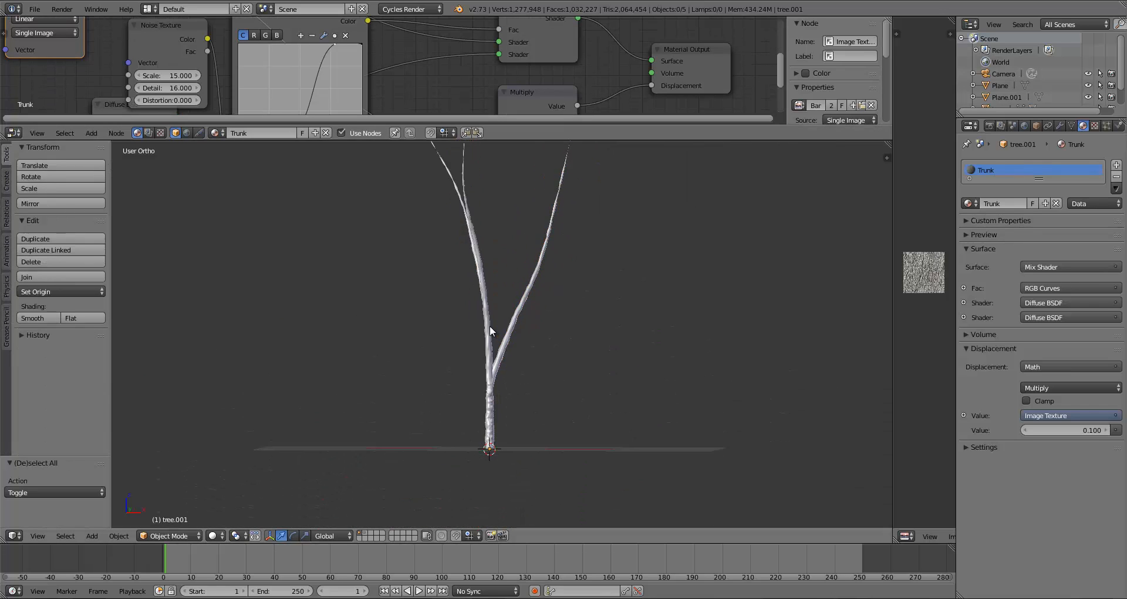
pyautogui.hotkey('ctrl', 's')
pyautogui.click(489, 325)
# Reveal all hidden objects and hide only the leaves, so the trunk and branches remain shown.
pyautogui.hotkey('alt', 'h')
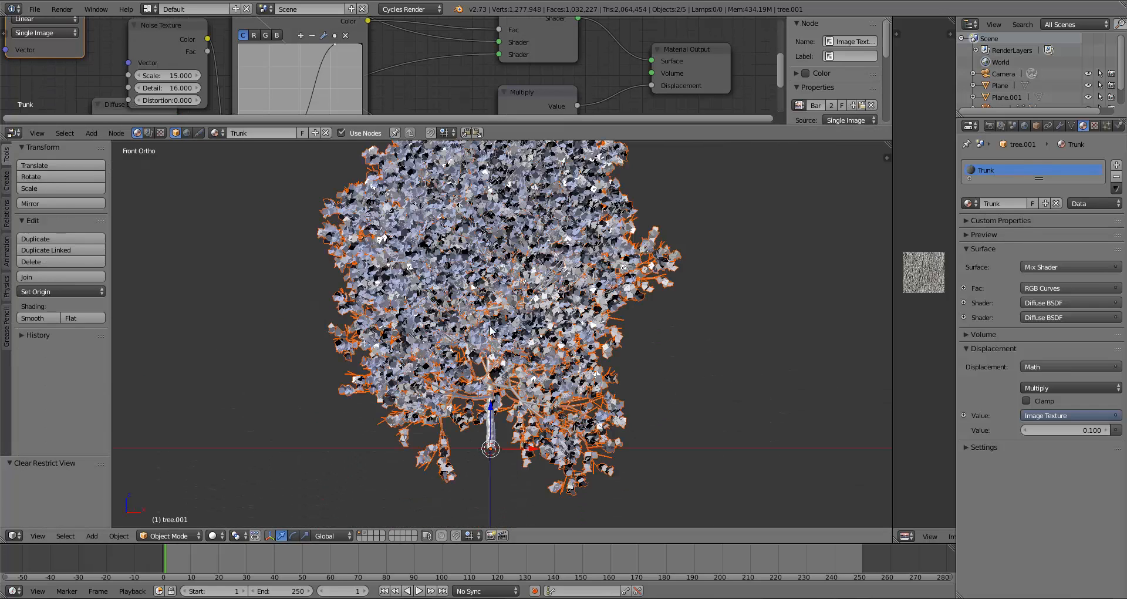
pyautogui.keyDown('shift'); pyautogui.moveTo(462, 280); pyautogui.dragTo(444, 322, button='middle'); pyautogui.keyUp('shift')
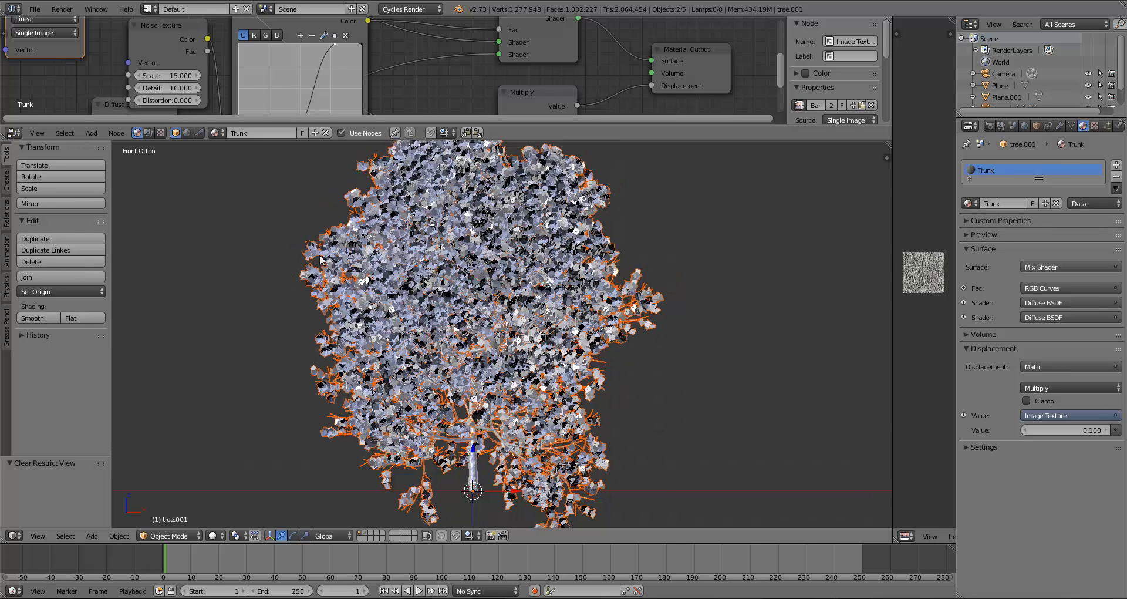
pyautogui.rightClick(432, 459)
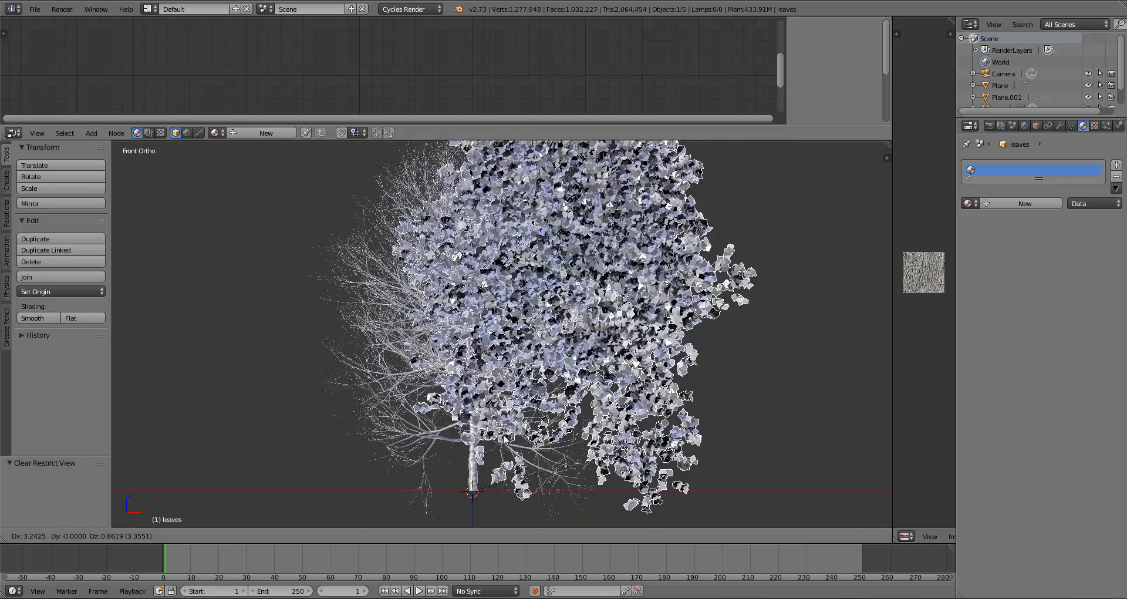
pyautogui.press('m')
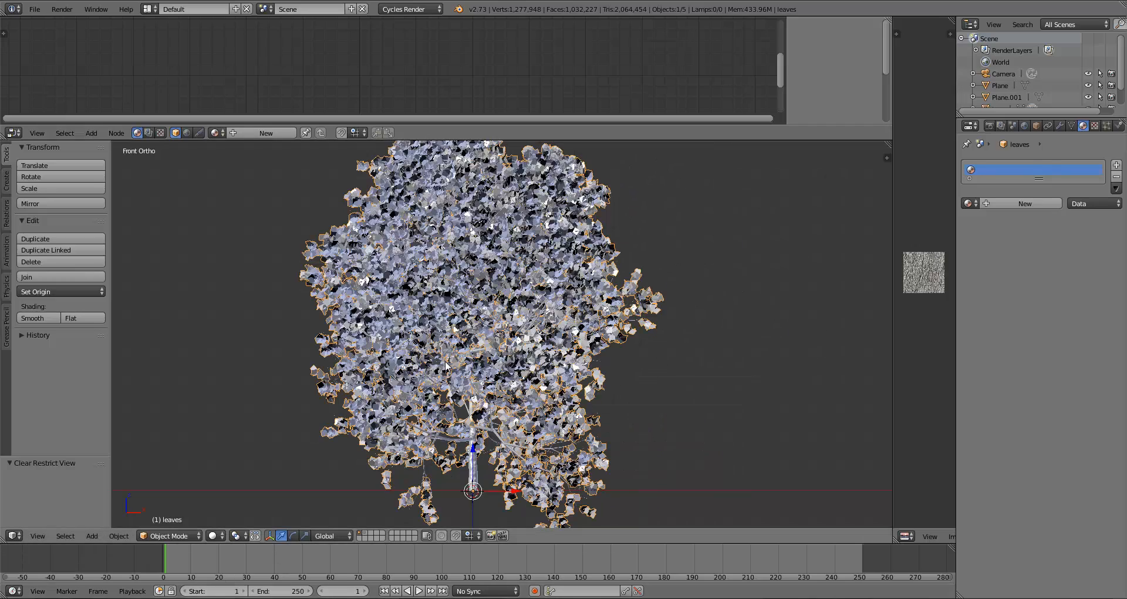
pyautogui.press('h')
pyautogui.scroll(3, 547, 355)
# Select the branches object named tree and save over TreeTutorial.blend.
pyautogui.rightClick(450, 376)
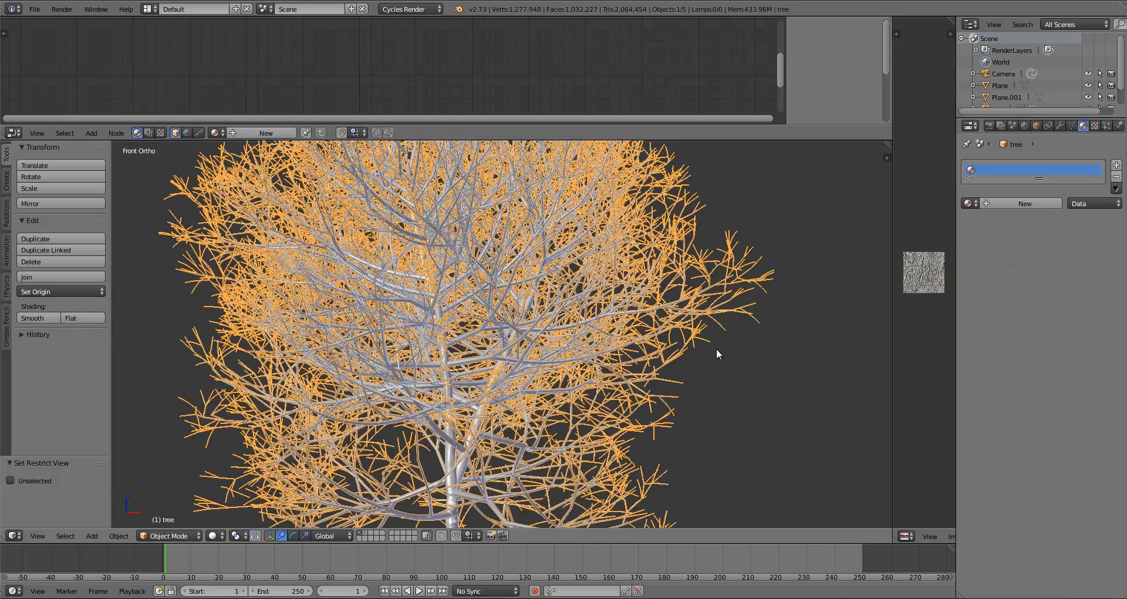
pyautogui.scroll(2, 531, 300)
pyautogui.scroll(-4, 395, 346)
pyautogui.hotkey('ctrl', 's')
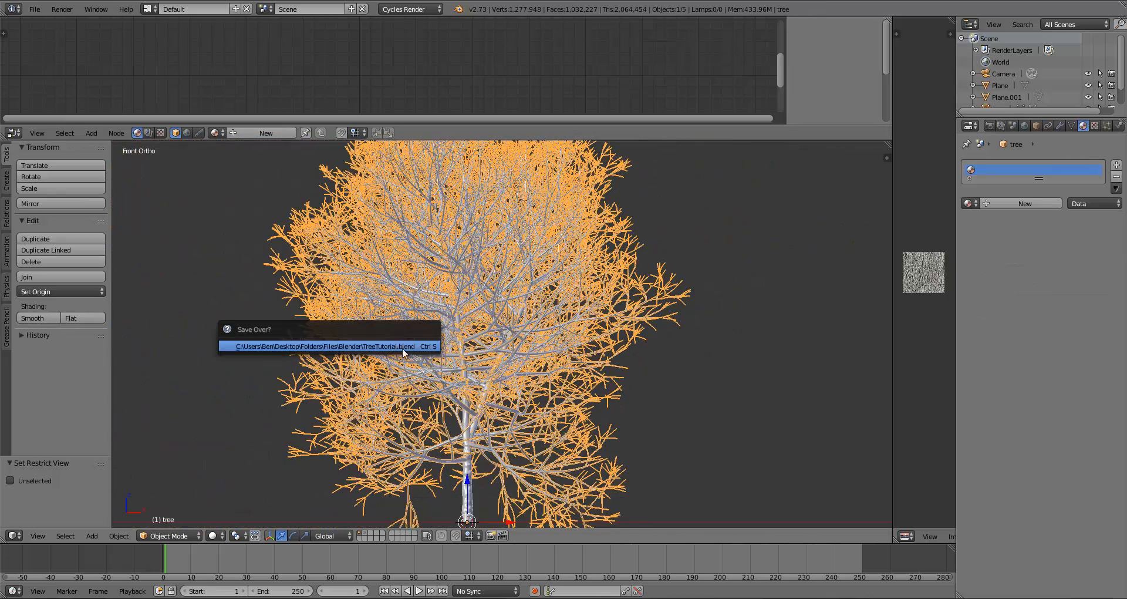
pyautogui.click(402, 349)
# Examine the branches up close and from afar in the front and right views.
pyautogui.keyDown('shift'); pyautogui.moveTo(494, 340); pyautogui.dragTo(480, 327, button='middle'); pyautogui.keyUp('shift')
pyautogui.scroll(-2, 486, 335)
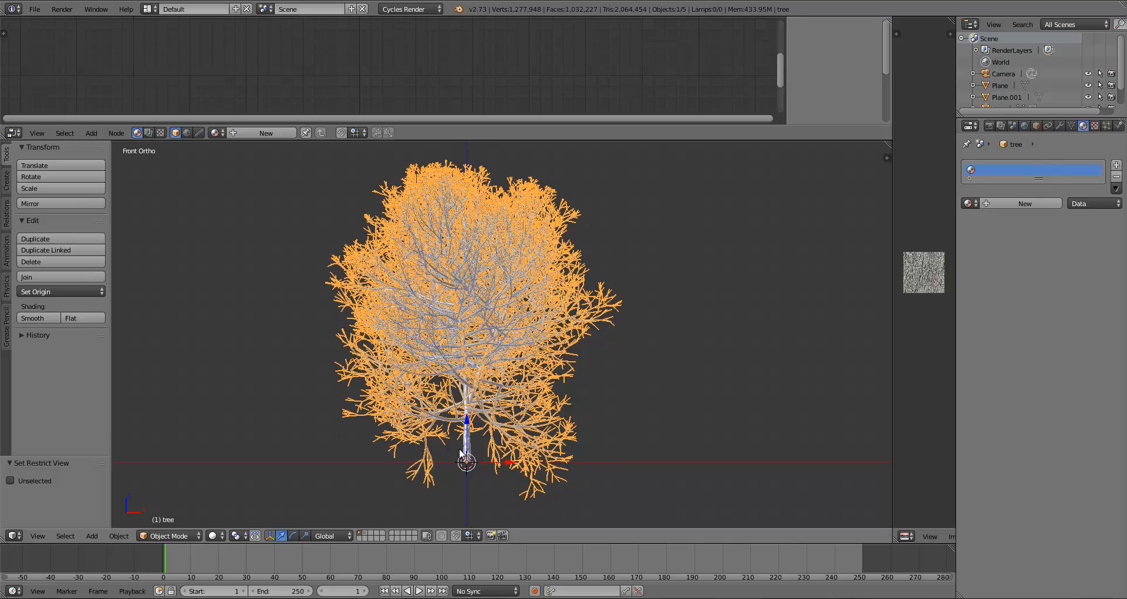
pyautogui.scroll(6, 574, 405)
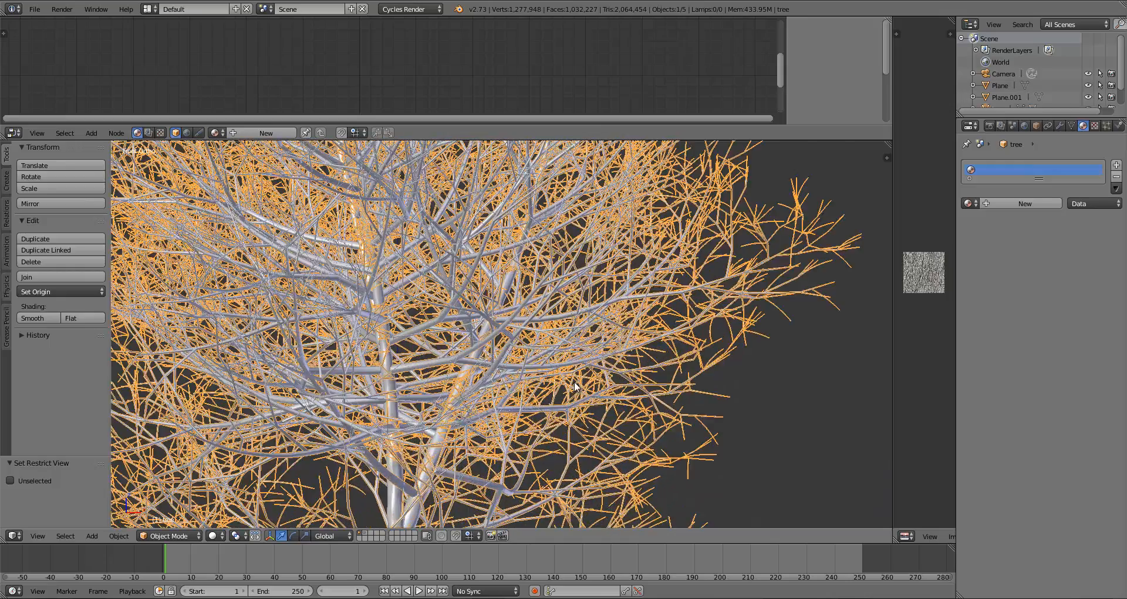
pyautogui.scroll(-7, 516, 373)
pyautogui.scroll(-1, 508, 357)
pyautogui.scroll(2, 519, 351)
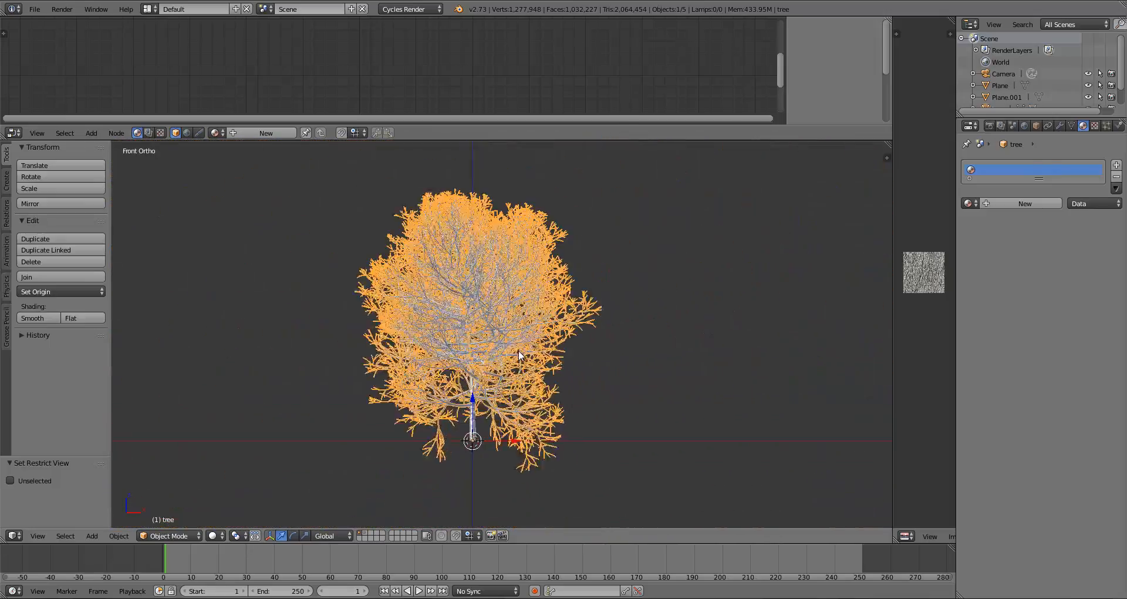
pyautogui.moveTo(519, 351); pyautogui.dragTo(442, 364, button='middle')
pyautogui.scroll(2, 413, 363)
pyautogui.press('KP_1')
pyautogui.scroll(-3, 457, 355)
pyautogui.scroll(2, 499, 332)
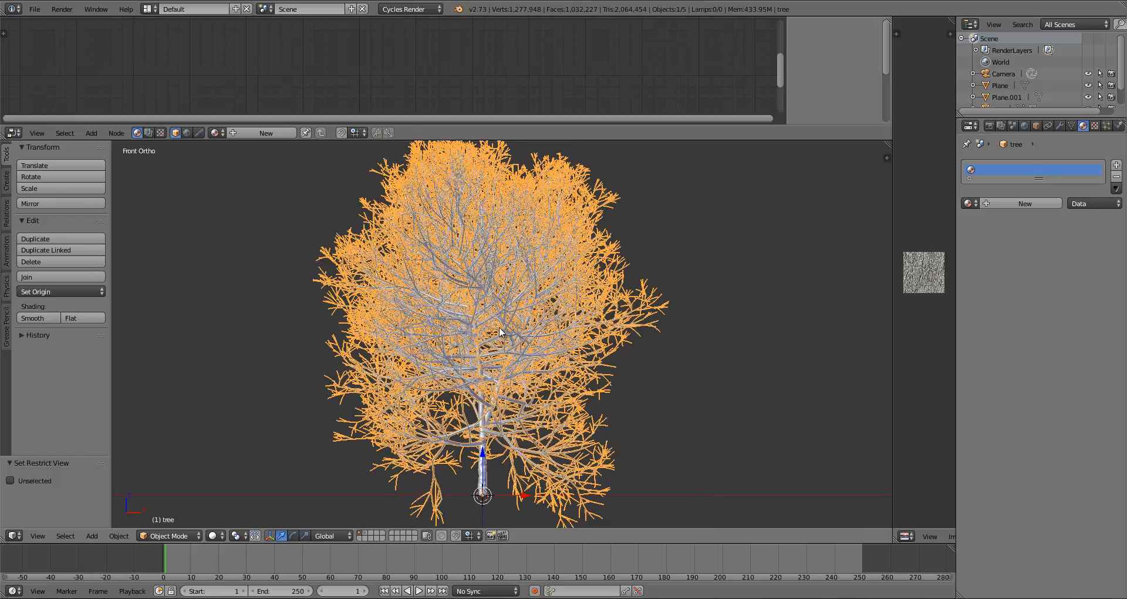
pyautogui.press('KP_3')
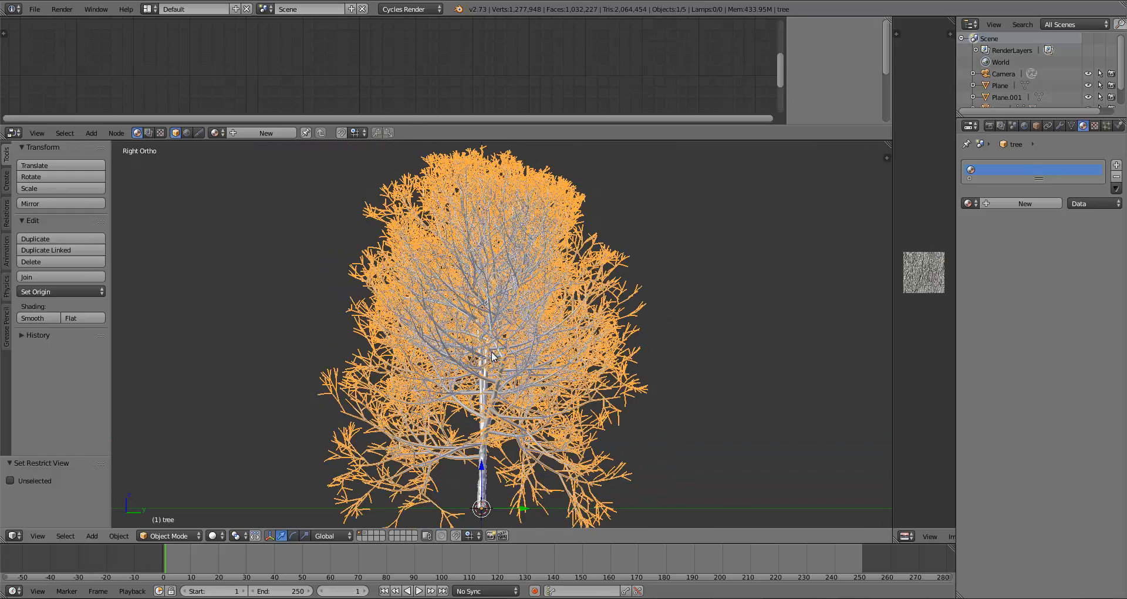
pyautogui.press('KP_1')
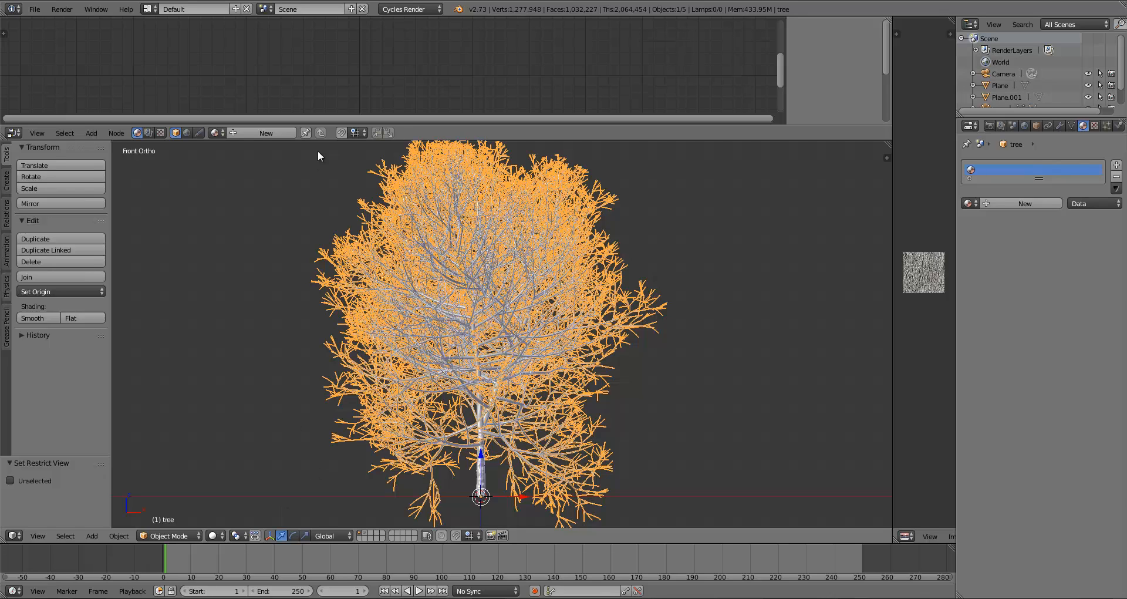
# Enlarge the node editor and create a new material named Branches for the branches object.
pyautogui.moveTo(324, 141); pyautogui.dragTo(264, 223)
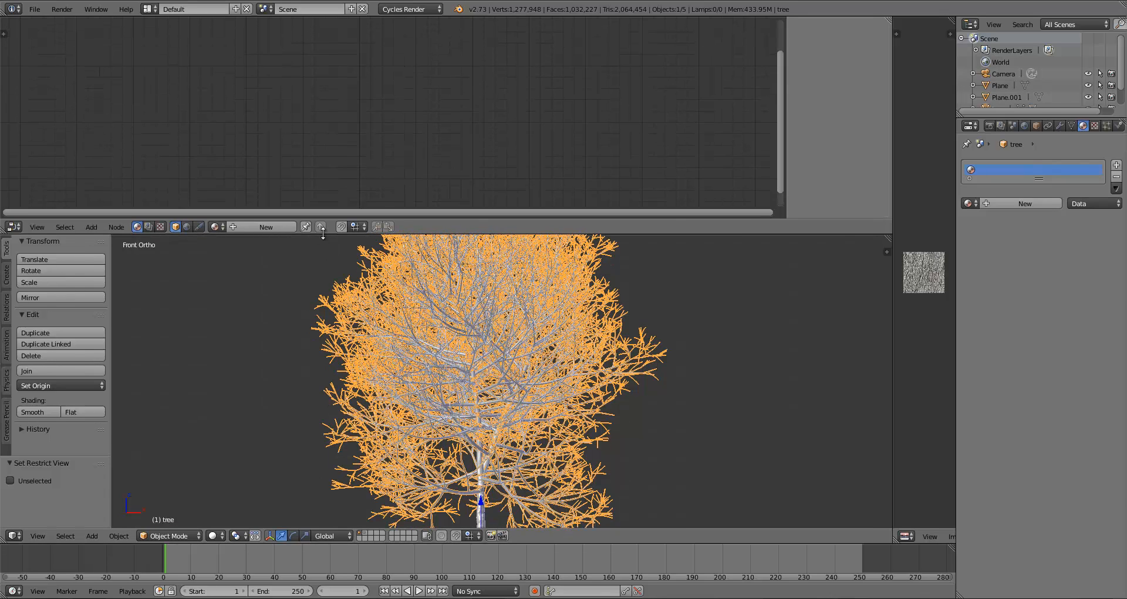
pyautogui.click(264, 226)
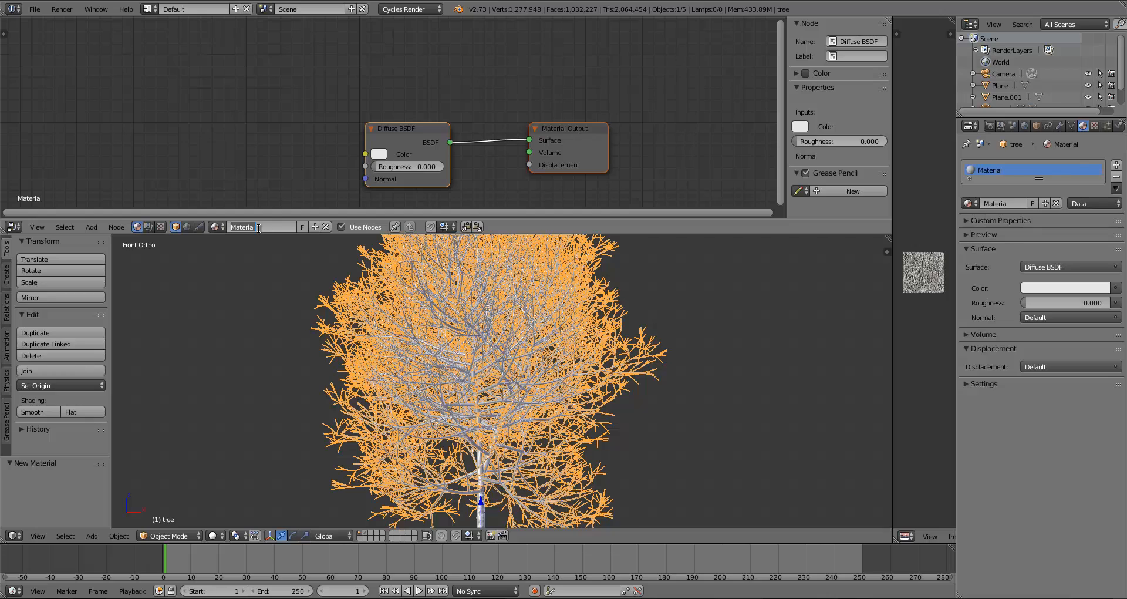
pyautogui.write('Branches')
pyautogui.press('Return')
# Add an Image Texture node beside the Diffuse BSDF and connect its Color output to the shader's Color input.
pyautogui.moveTo(434, 132)
pyautogui.mouseDown()
pyautogui.moveTo(442, 111)
pyautogui.moveTo(451, 117)
pyautogui.mouseUp()
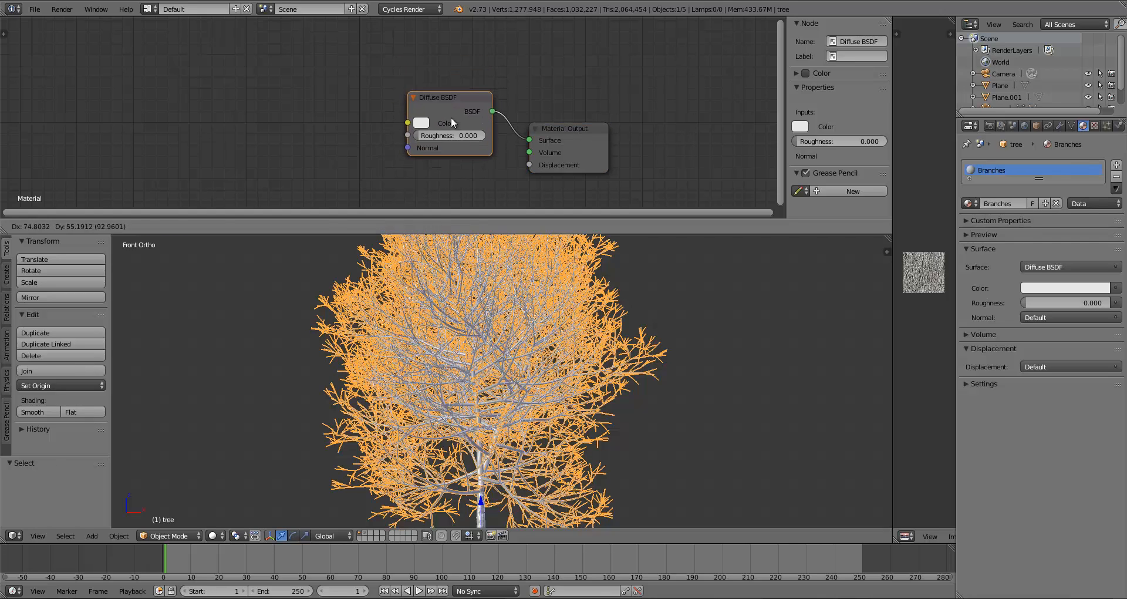
pyautogui.press('a')
pyautogui.hotkey('shift', 'a')
pyautogui.moveTo(241, 94)
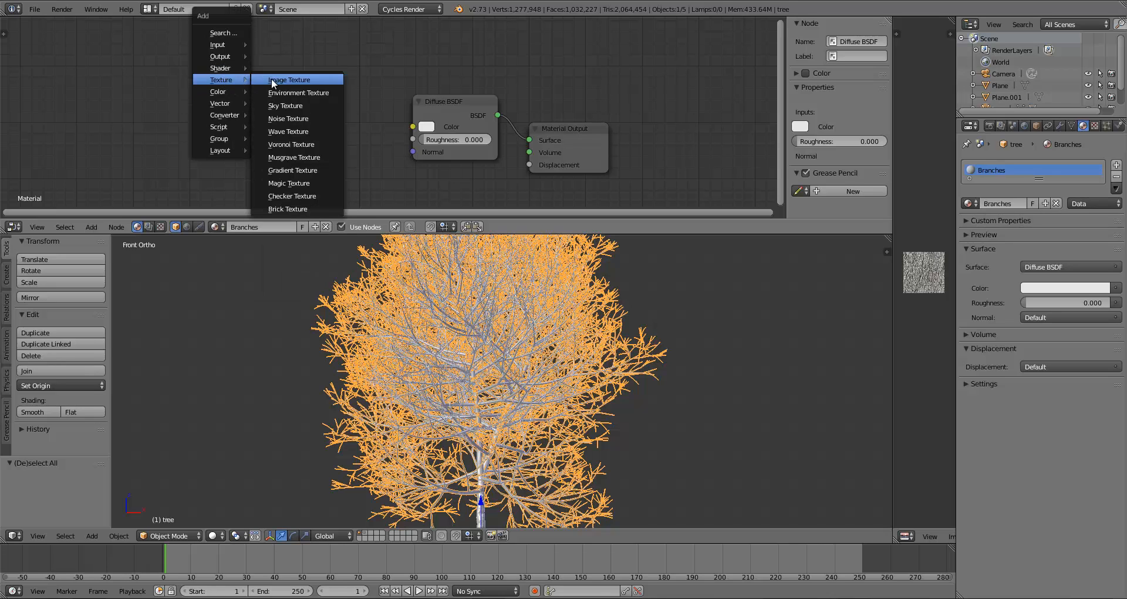
pyautogui.click(271, 79)
pyautogui.click(294, 87)
pyautogui.moveTo(296, 90); pyautogui.dragTo(413, 126)
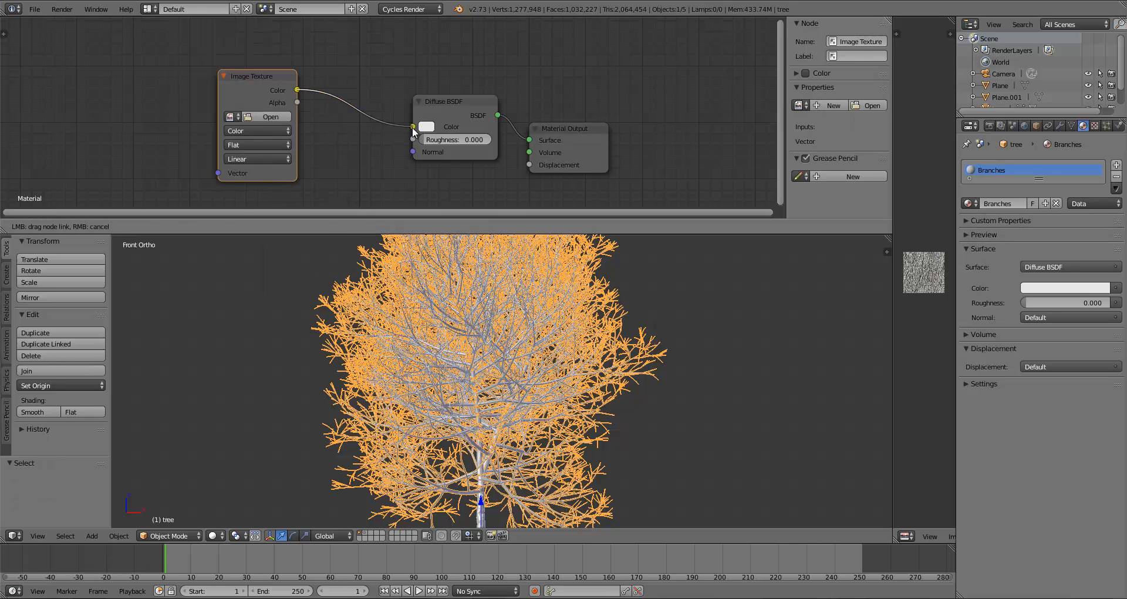
# Load the existing bark image into the Image Texture node and arrange the nodes closer to the Material Output.
pyautogui.click(233, 117)
pyautogui.click(246, 132)
pyautogui.moveTo(246, 97); pyautogui.dragTo(343, 77)
pyautogui.click(471, 103)
pyautogui.moveTo(474, 103); pyautogui.dragTo(490, 104)
pyautogui.press('a')
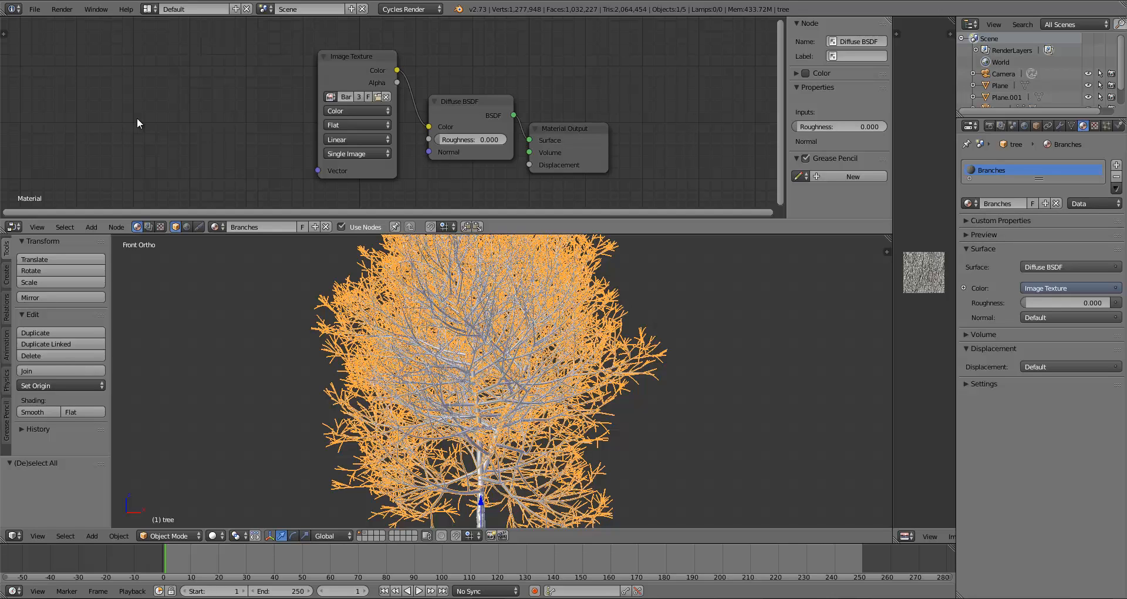
# Add a Texture Coordinate node, connect its Generated output to the Image Texture's Vector input, and space the nodes apart.
pyautogui.hotkey('shift', 'a')
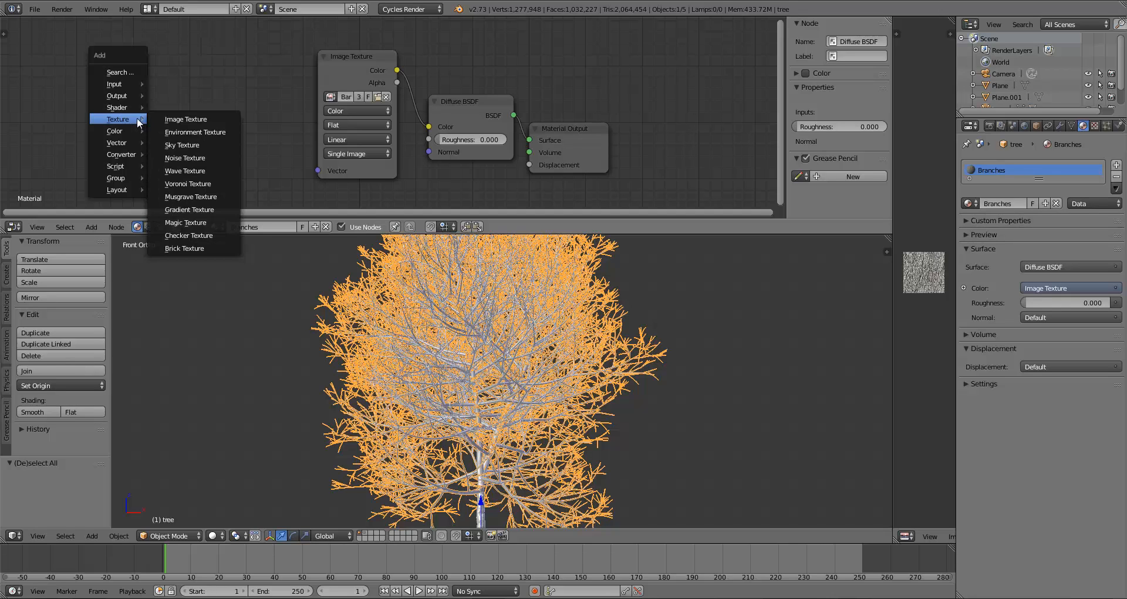
pyautogui.moveTo(125, 83)
pyautogui.click(173, 79)
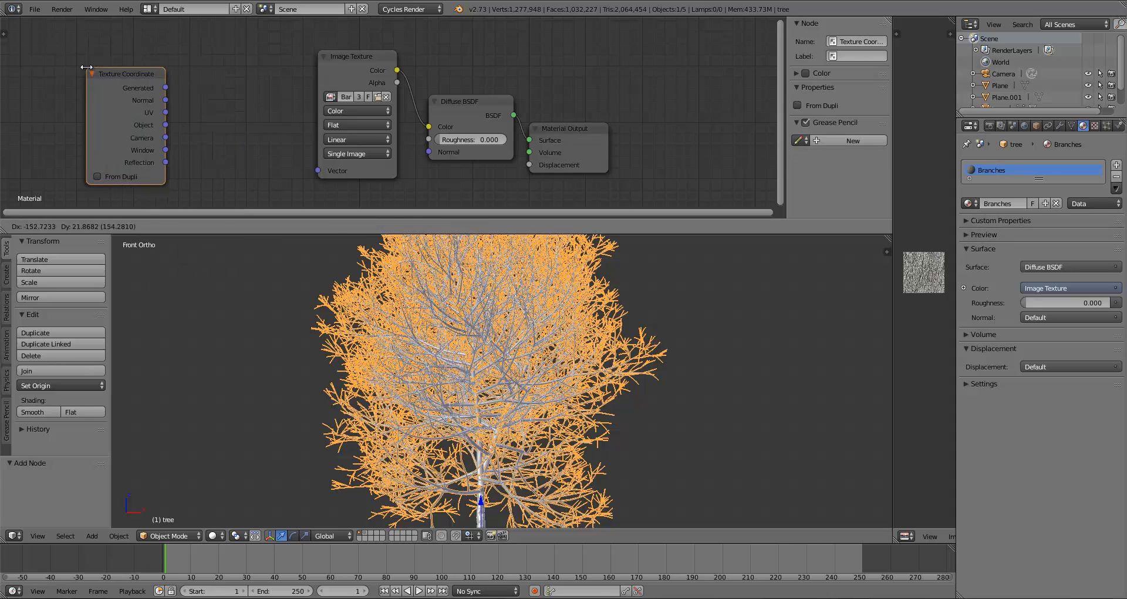
pyautogui.click(166, 96)
pyautogui.moveTo(166, 88); pyautogui.dragTo(318, 170)
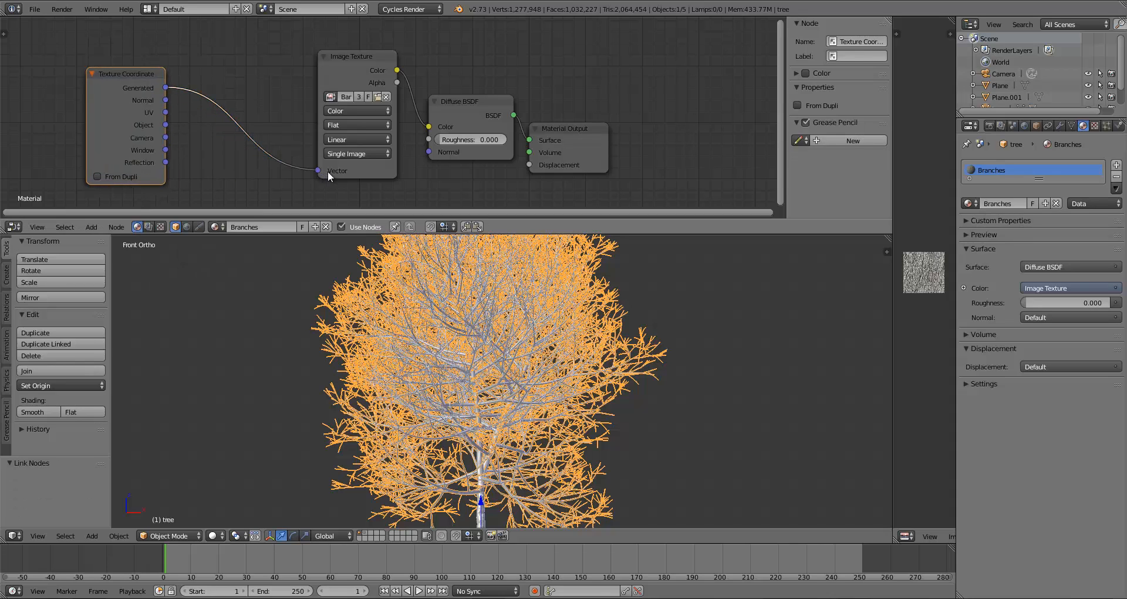
pyautogui.moveTo(347, 65); pyautogui.dragTo(339, 64)
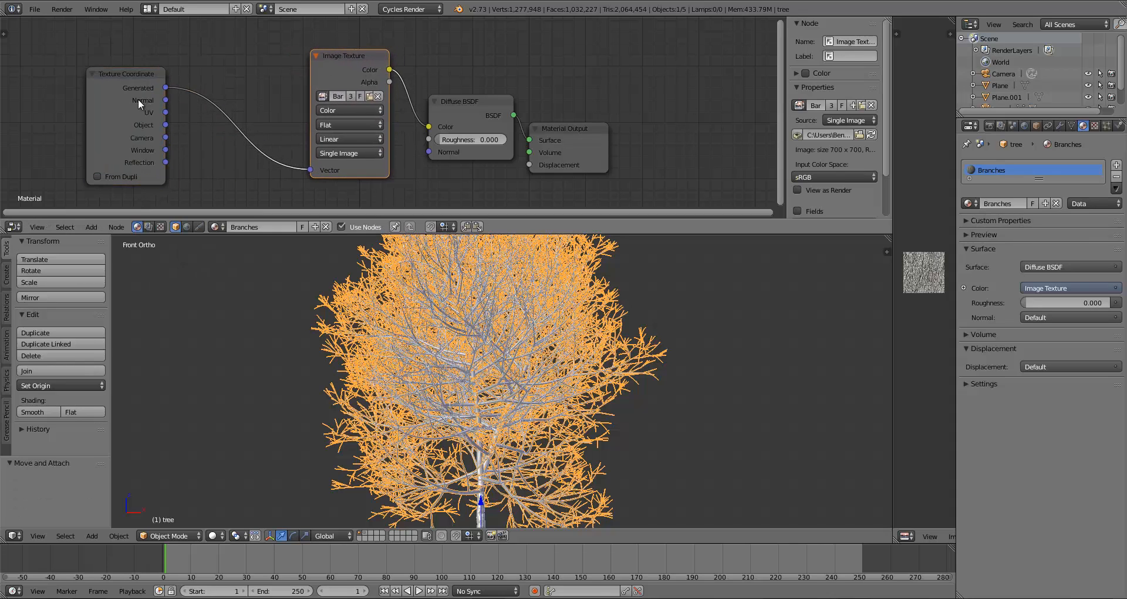
pyautogui.moveTo(138, 99); pyautogui.dragTo(115, 101)
# Deselect the branches, view them closer, and set the viewport shading to Rendered.
pyautogui.press('a')
pyautogui.scroll(2, 335, 431)
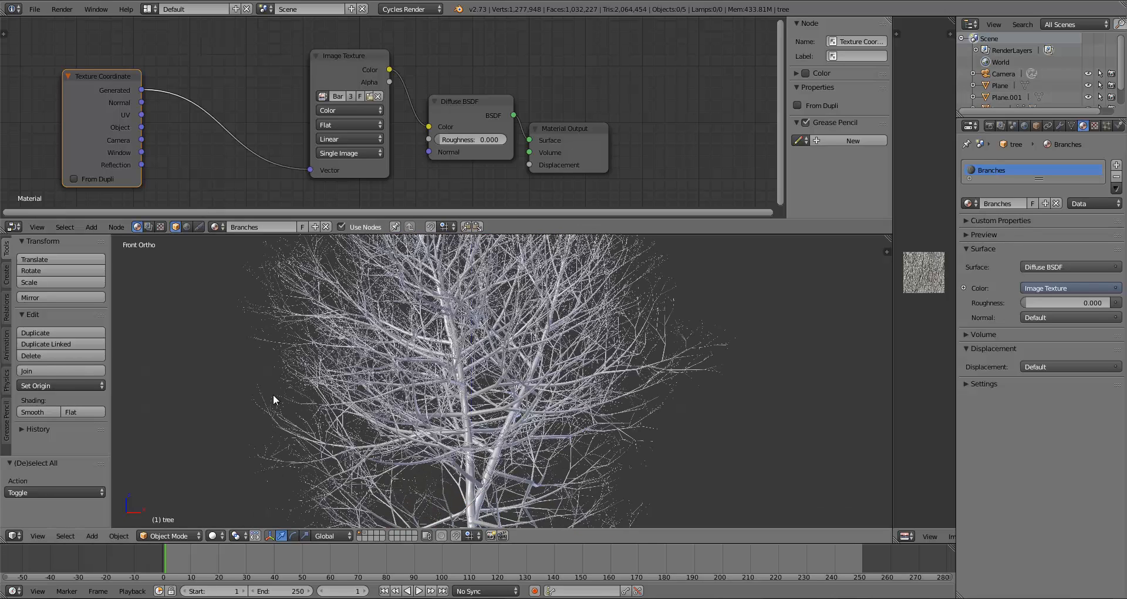
pyautogui.press('space')
pyautogui.click(213, 535)
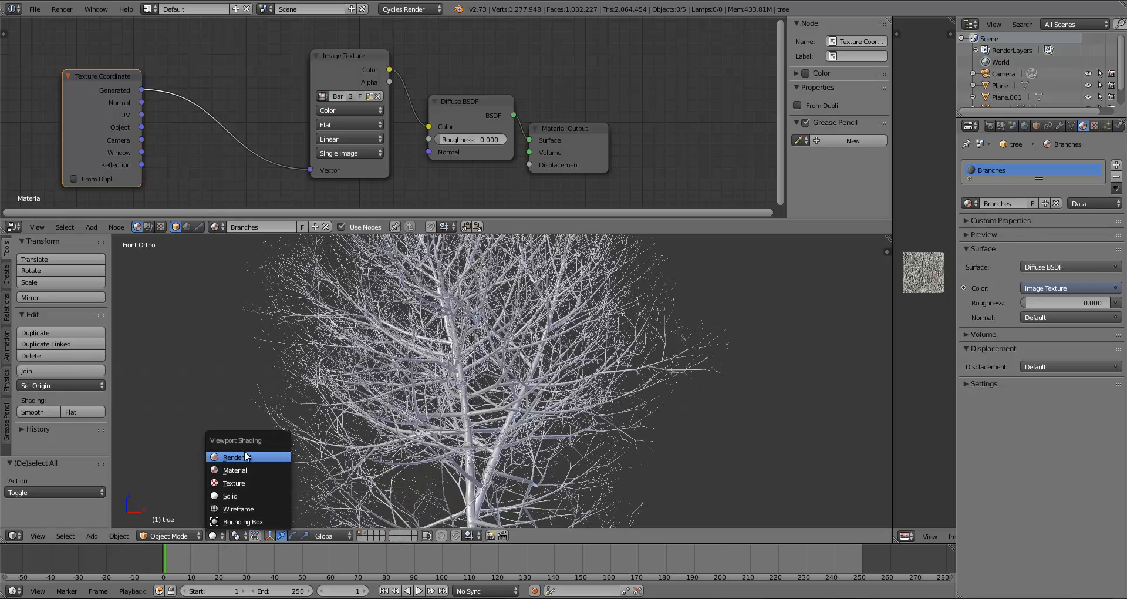
pyautogui.click(245, 456)
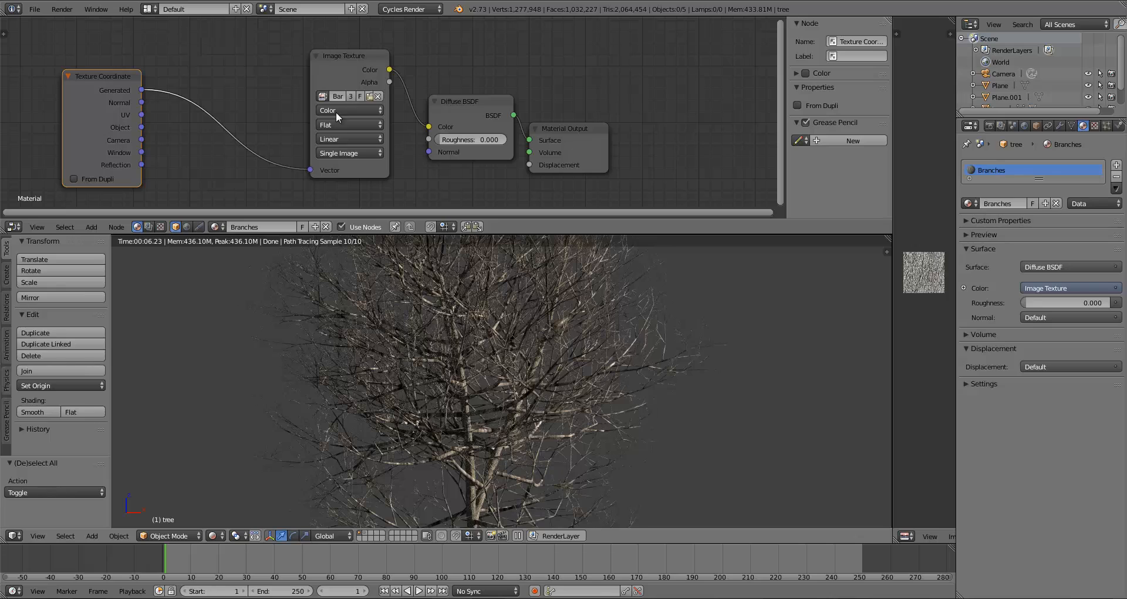
# Disconnect the Image Texture's Vector input to compare the rendered bark, and reconnect the Generated output to it.
pyautogui.moveTo(105, 120); pyautogui.dragTo(65, 104)
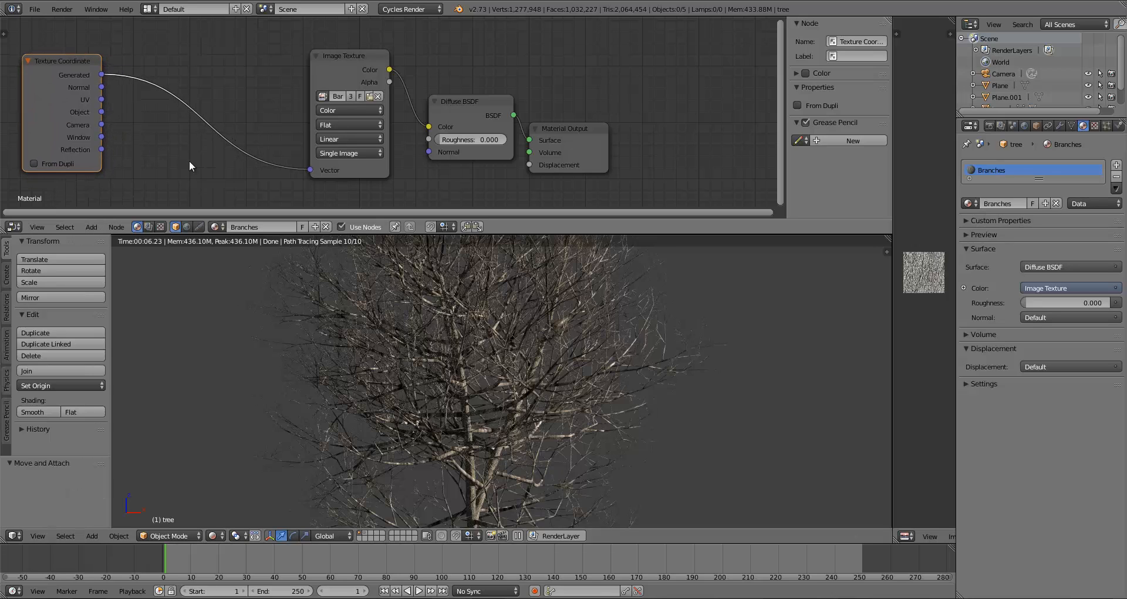
pyautogui.press('a')
pyautogui.moveTo(310, 170); pyautogui.dragTo(265, 174)
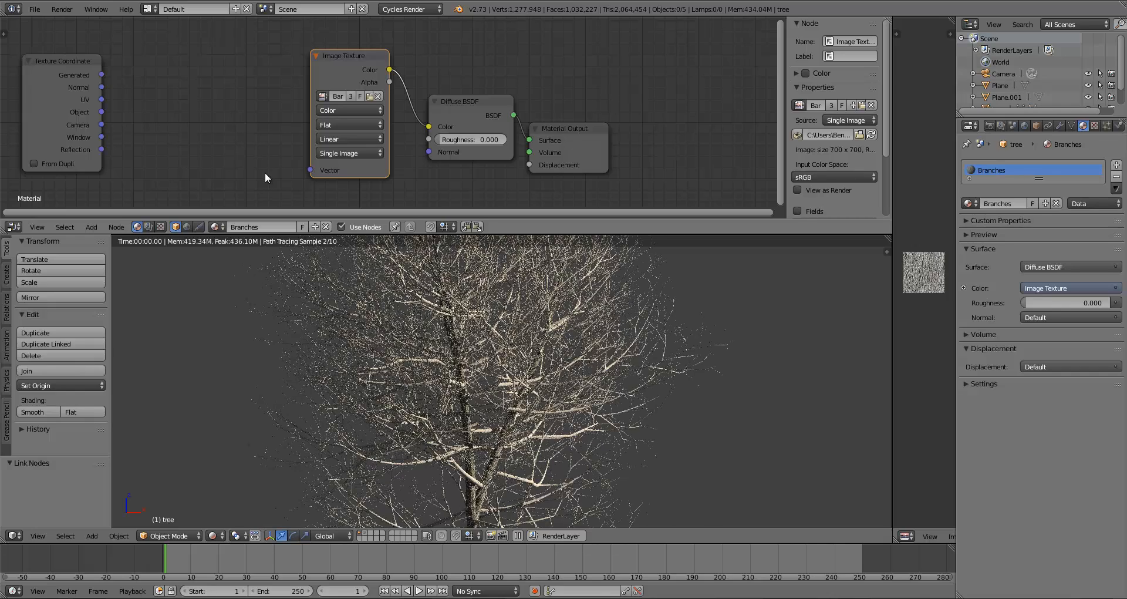
pyautogui.moveTo(102, 75); pyautogui.dragTo(320, 171)
pyautogui.press('a')
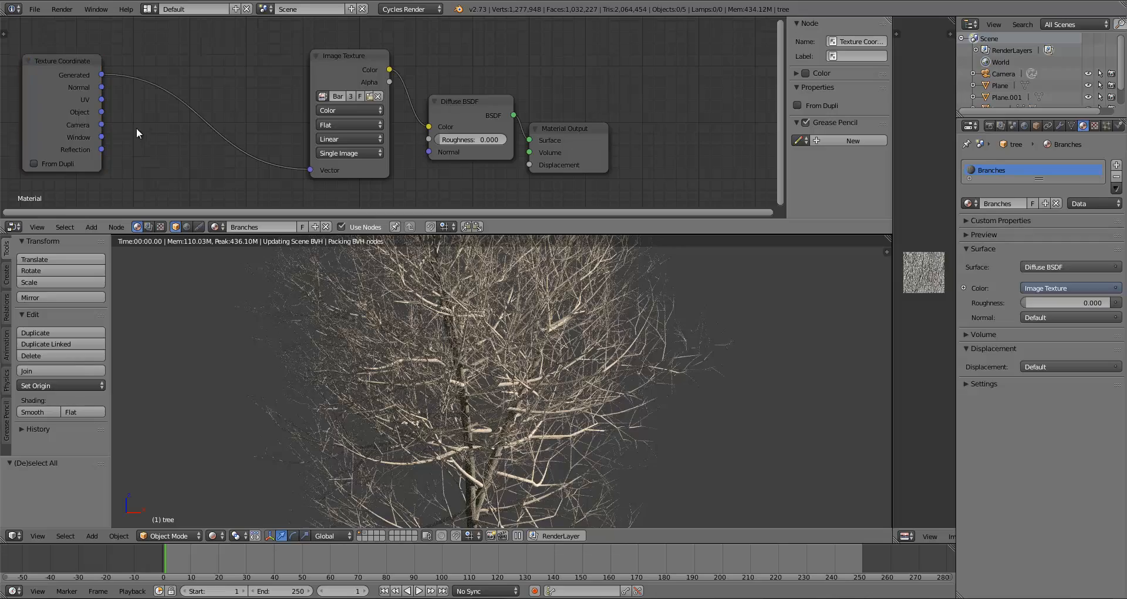
# Insert a Mapping node between the Texture Coordinate and Image Texture nodes, make room for it, and inspect the bark up close.
pyautogui.hotkey('shift', 'a')
pyautogui.moveTo(132, 181)
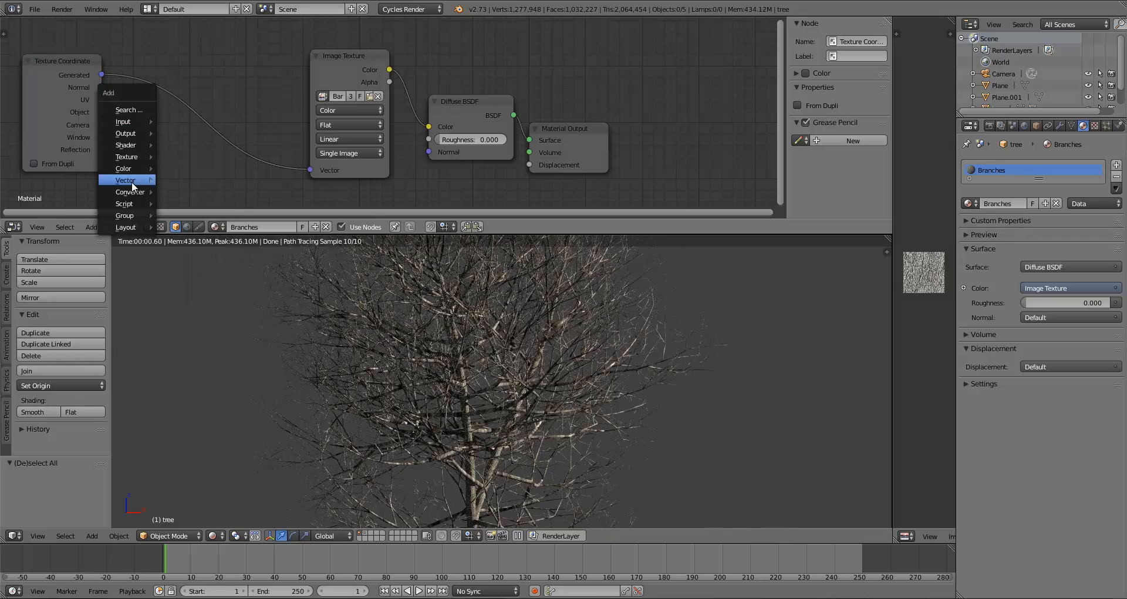
pyautogui.click(171, 180)
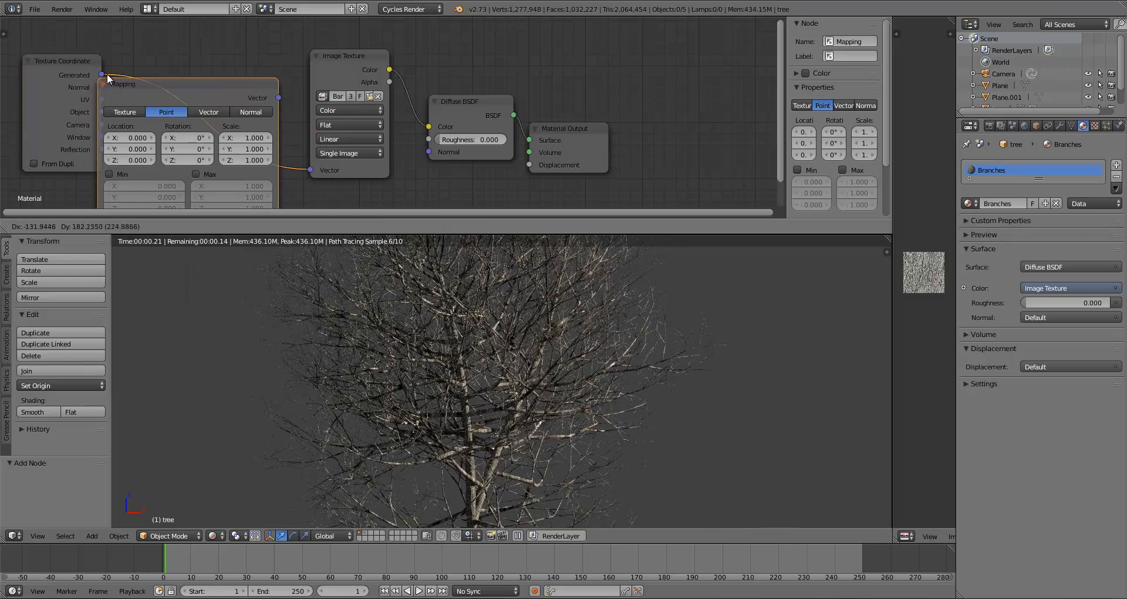
pyautogui.click(107, 62)
pyautogui.moveTo(52, 99); pyautogui.dragTo(37, 114)
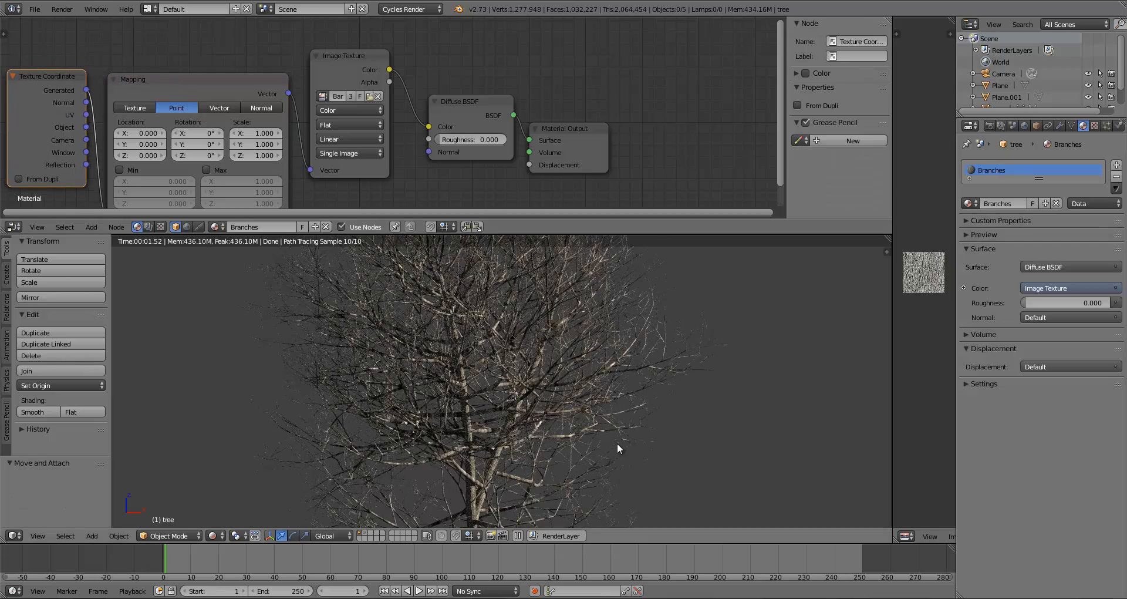
pyautogui.scroll(5, 617, 443)
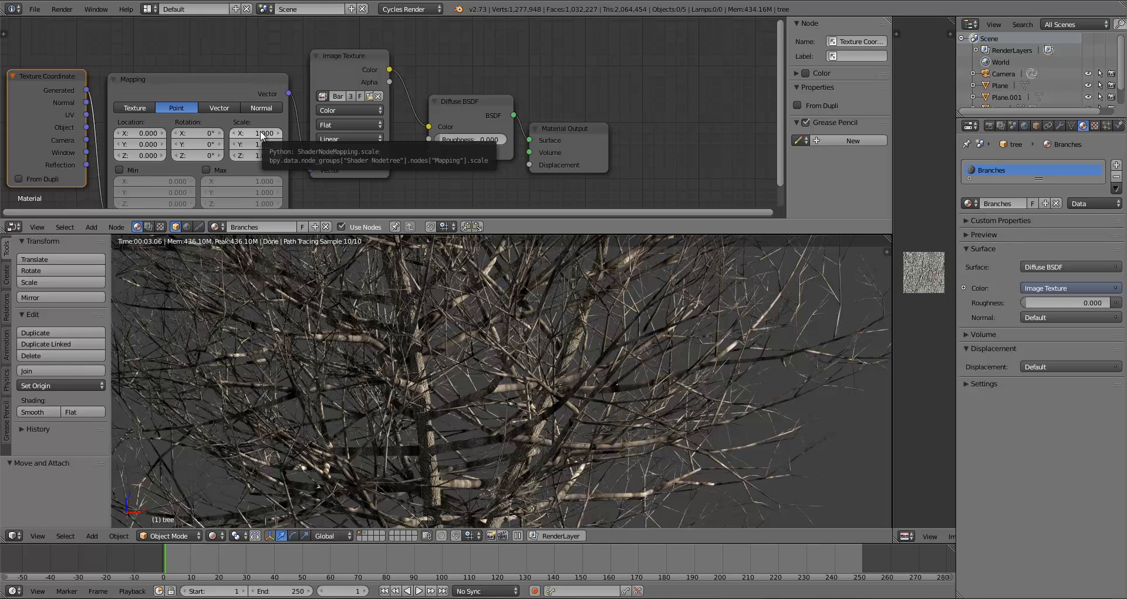
# Set the Mapping node's scale to 20 on X, Y and Z, and shift the Diffuse BSDF node slightly.
pyautogui.click(259, 132)
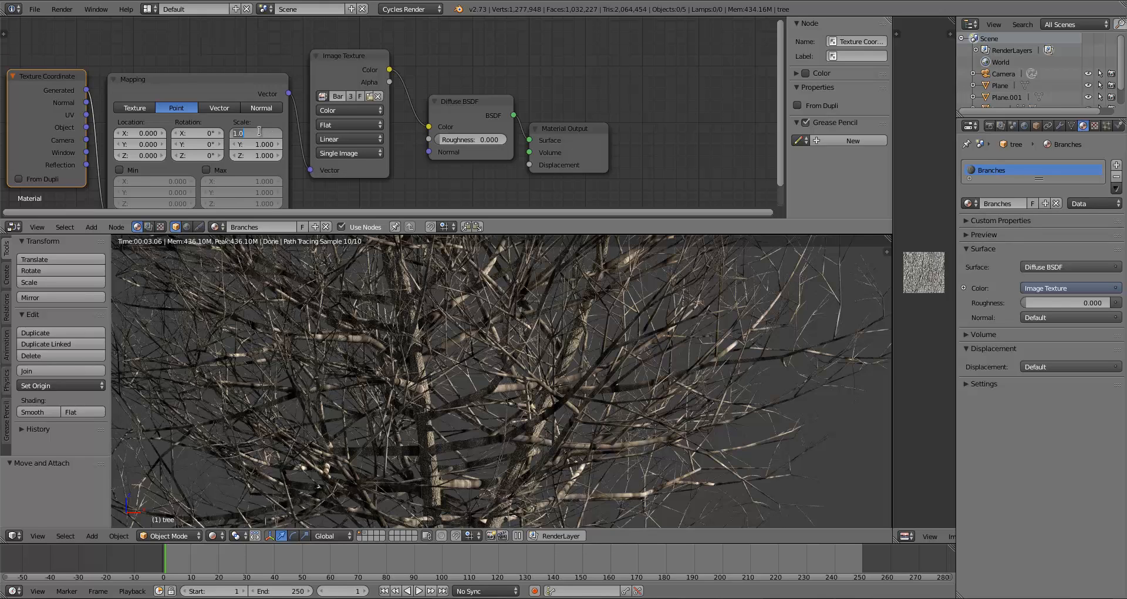
pyautogui.write('20')
pyautogui.press('Tab')
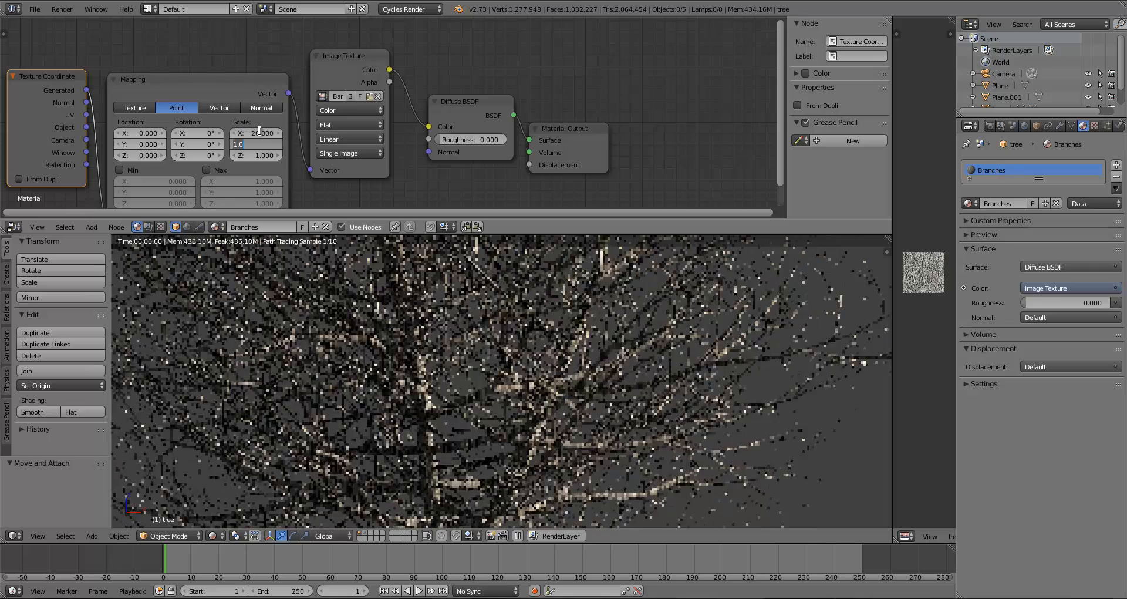
pyautogui.write('20')
pyautogui.press('Tab')
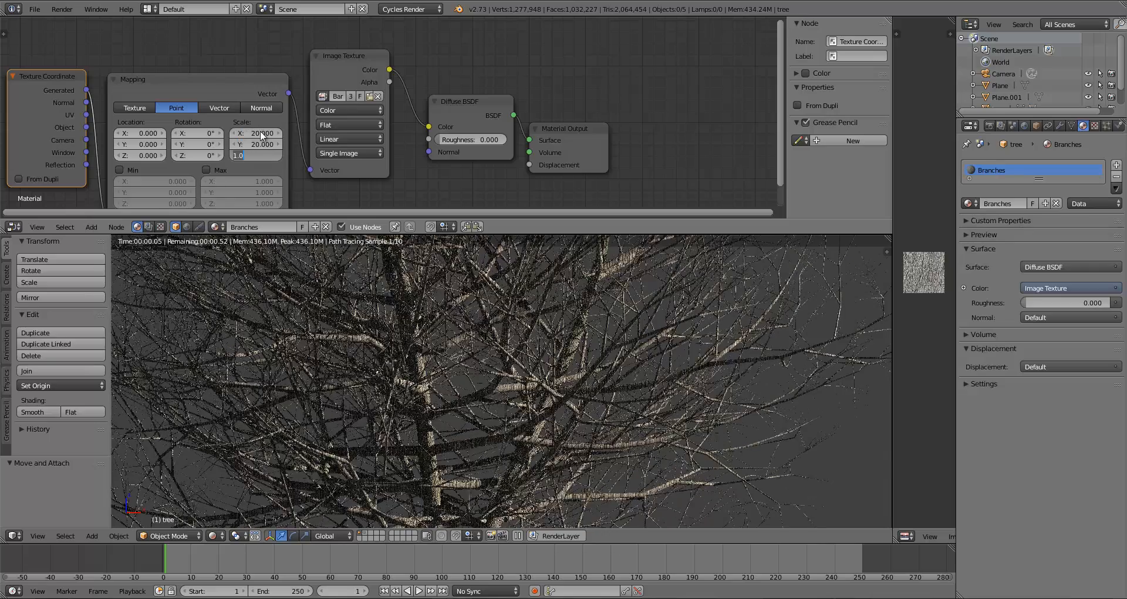
pyautogui.write('20')
pyautogui.press('Return')
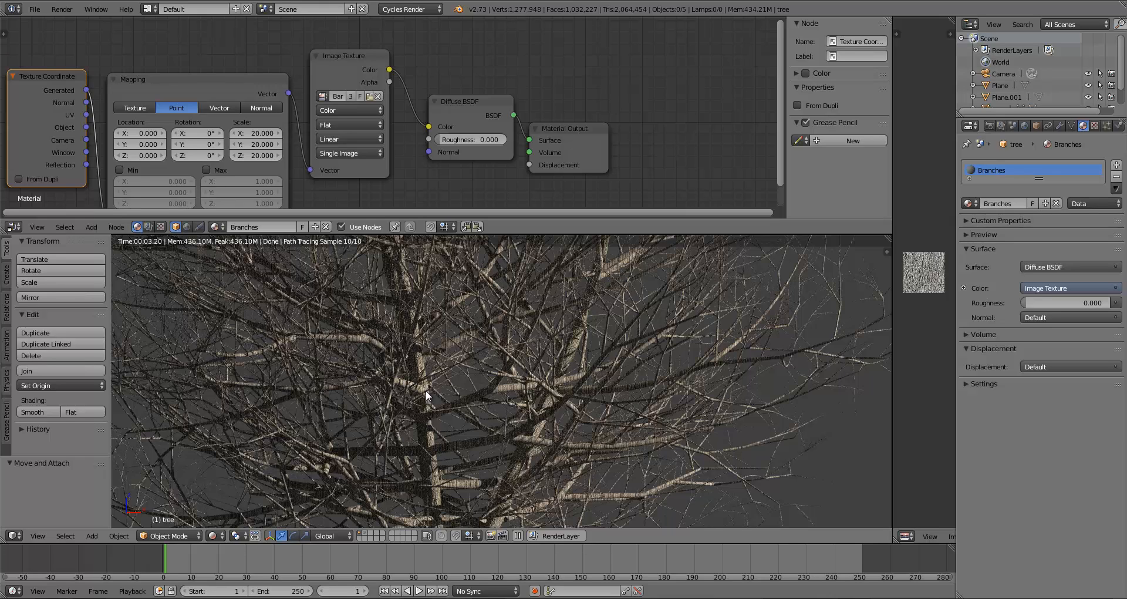
pyautogui.moveTo(459, 100); pyautogui.dragTo(447, 87)
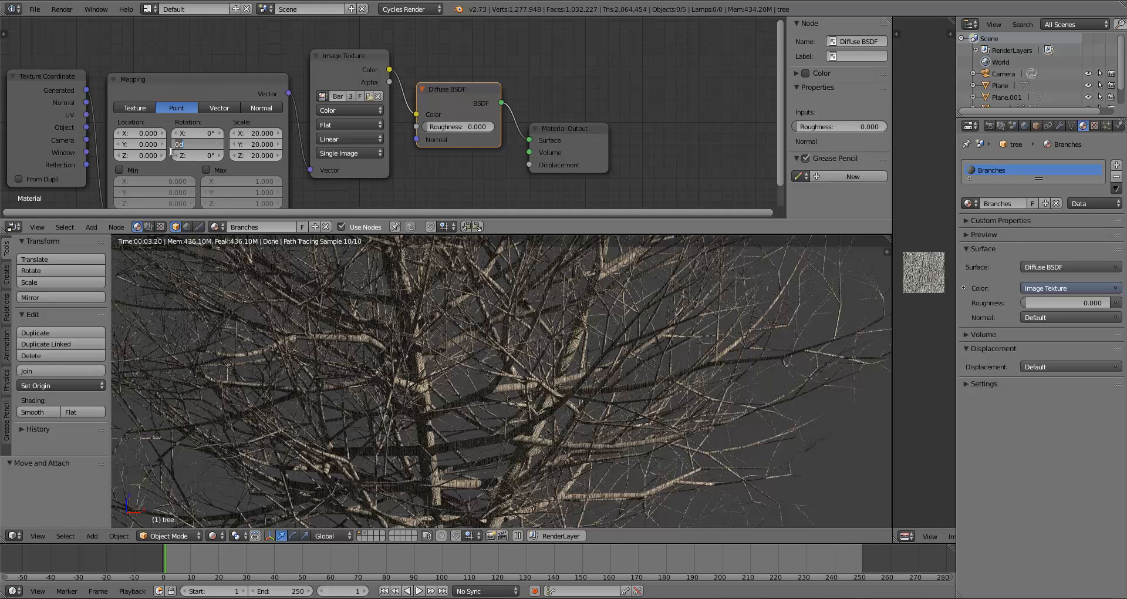
# Try a Z rotation of 45° in the Mapping node and set it back to 0°.
pyautogui.press('Return')
pyautogui.click(198, 158)
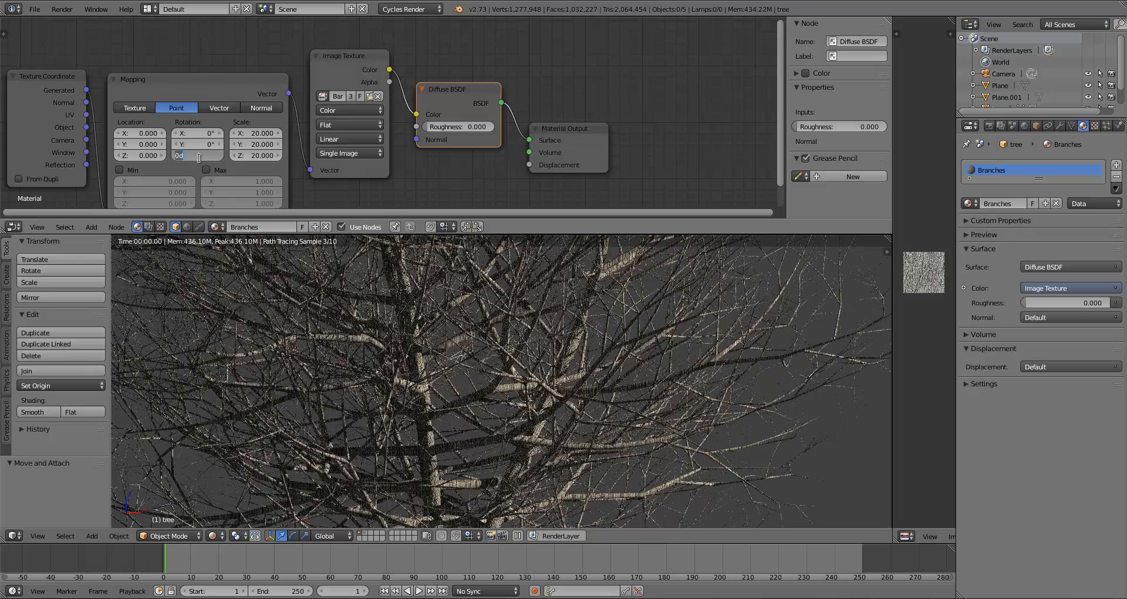
pyautogui.write('45')
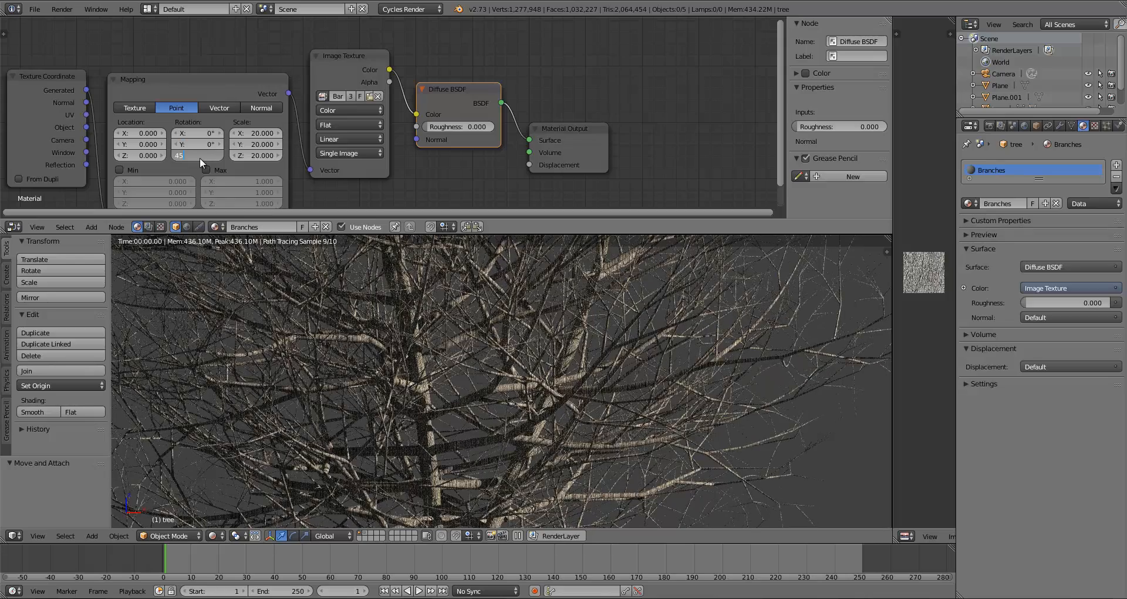
pyautogui.press('Return')
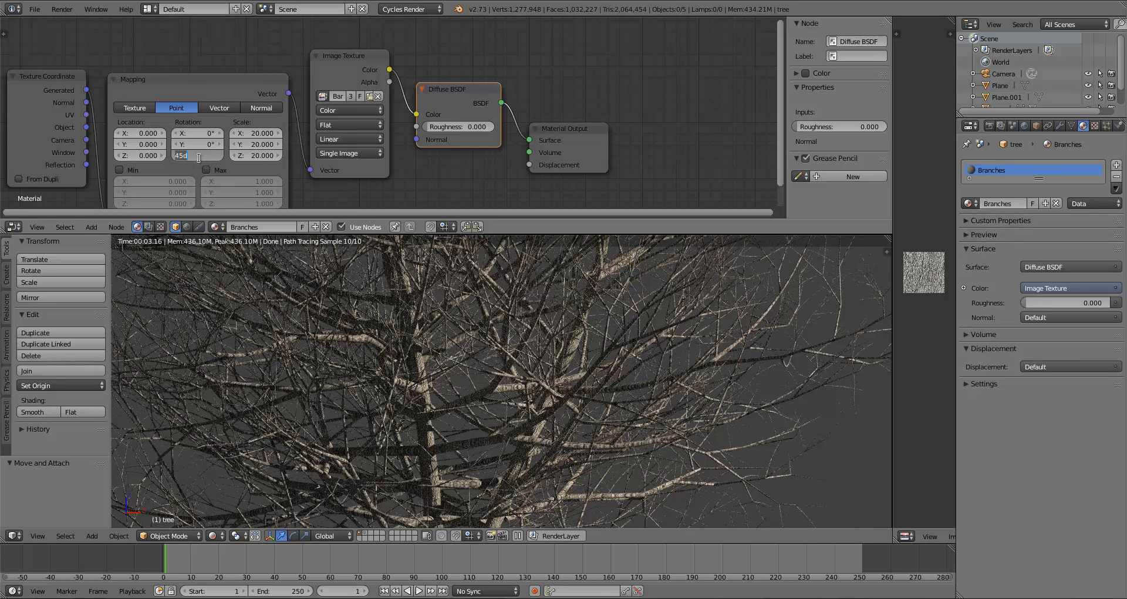
pyautogui.write('0')
pyautogui.press('Return')
# Try a Y rotation of 45° in the Mapping node, and set it to 90° instead.
pyautogui.click(204, 142)
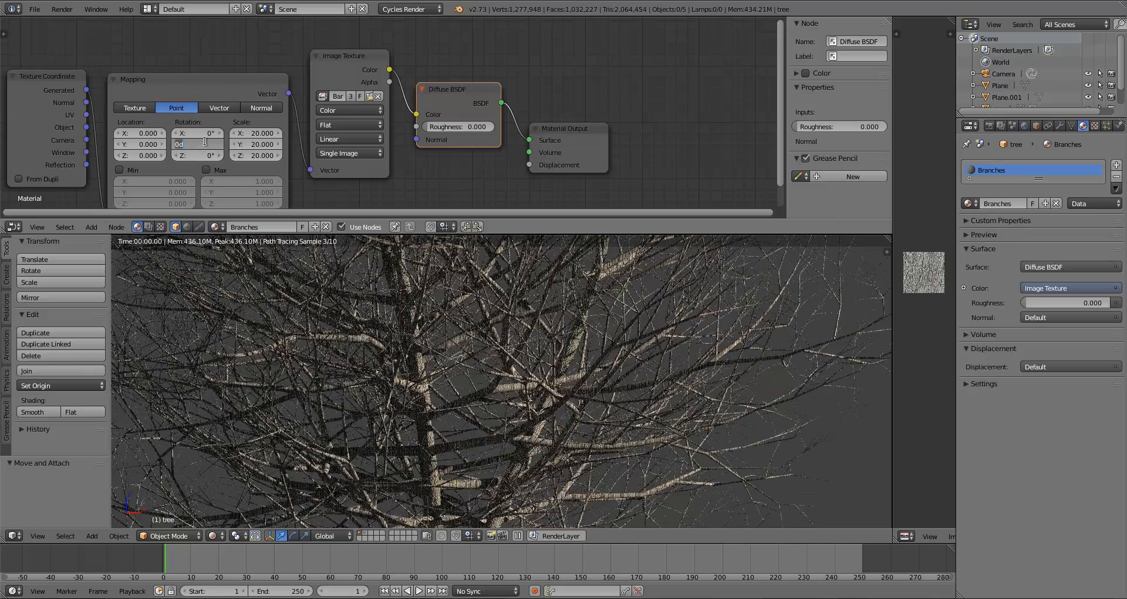
pyautogui.write('45')
pyautogui.press('Return')
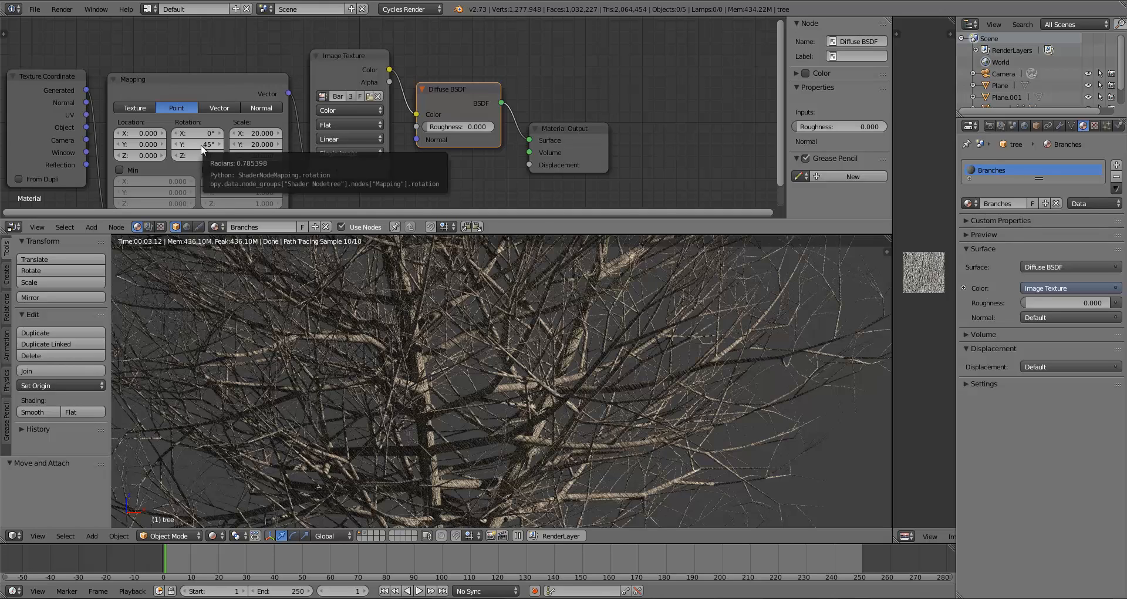
pyautogui.click(201, 145)
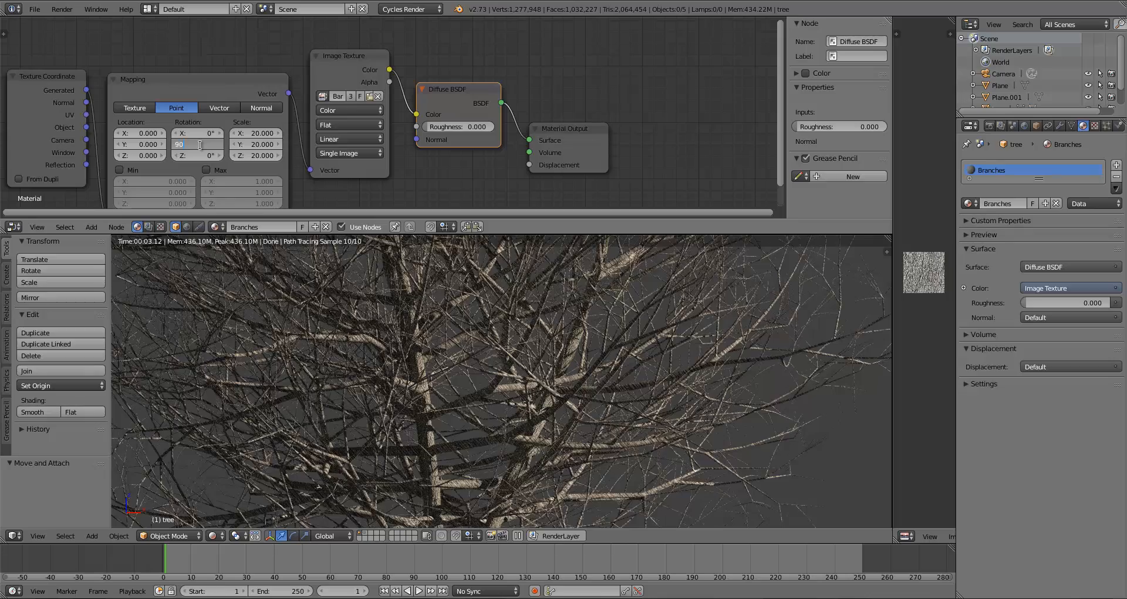
pyautogui.write('90')
pyautogui.press('Return')
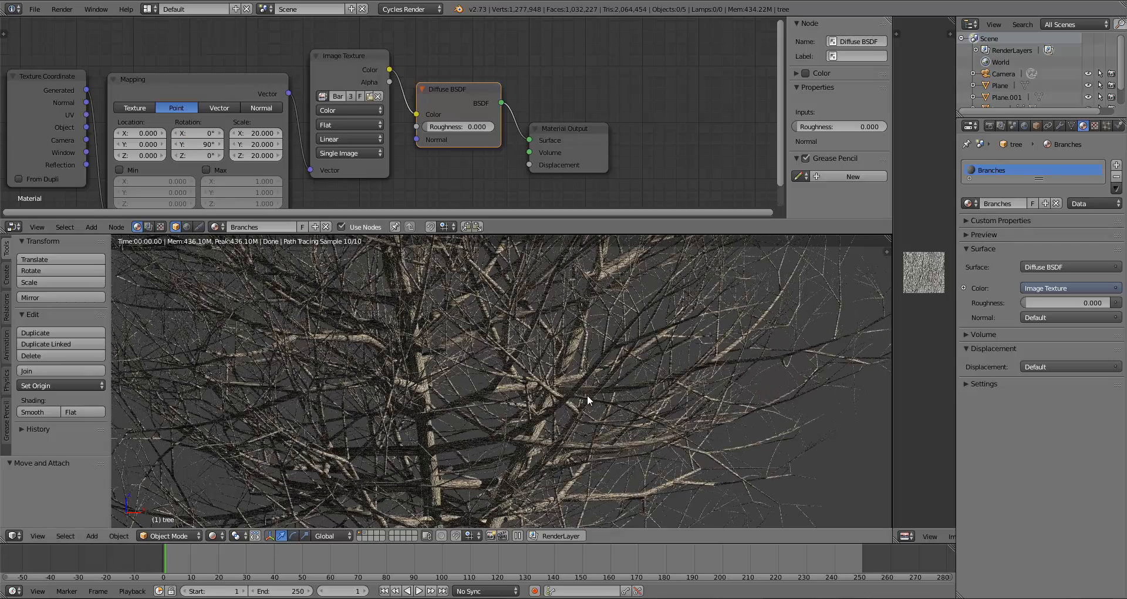
# Inspect the rendered bark on the whole tree, shift the Image Texture node slightly, and deselect all nodes.
pyautogui.scroll(-2, 587, 395)
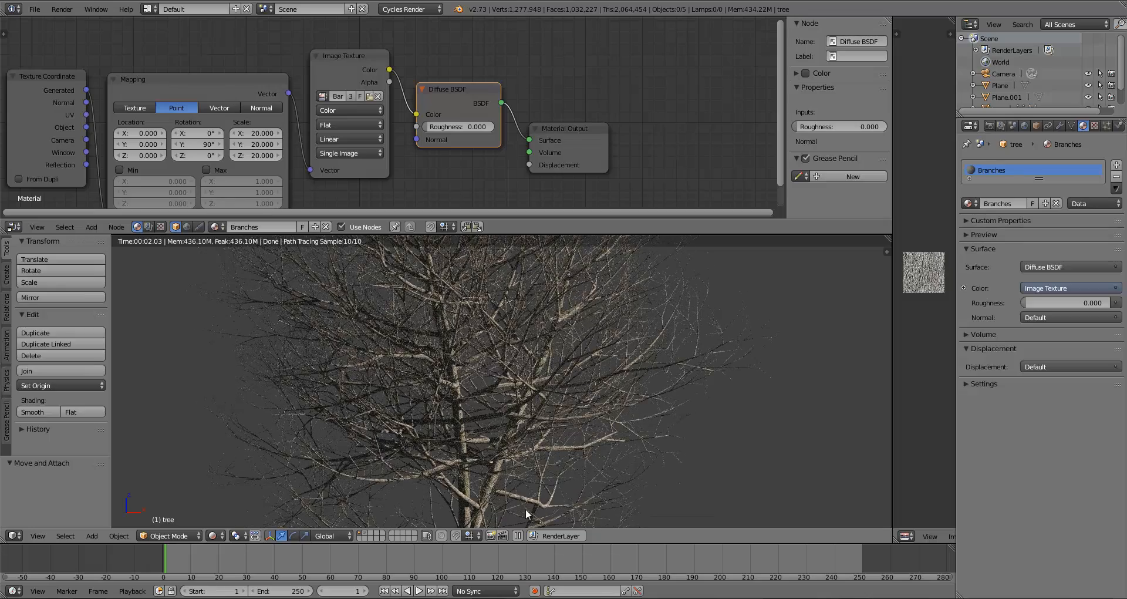
pyautogui.scroll(2, 509, 509)
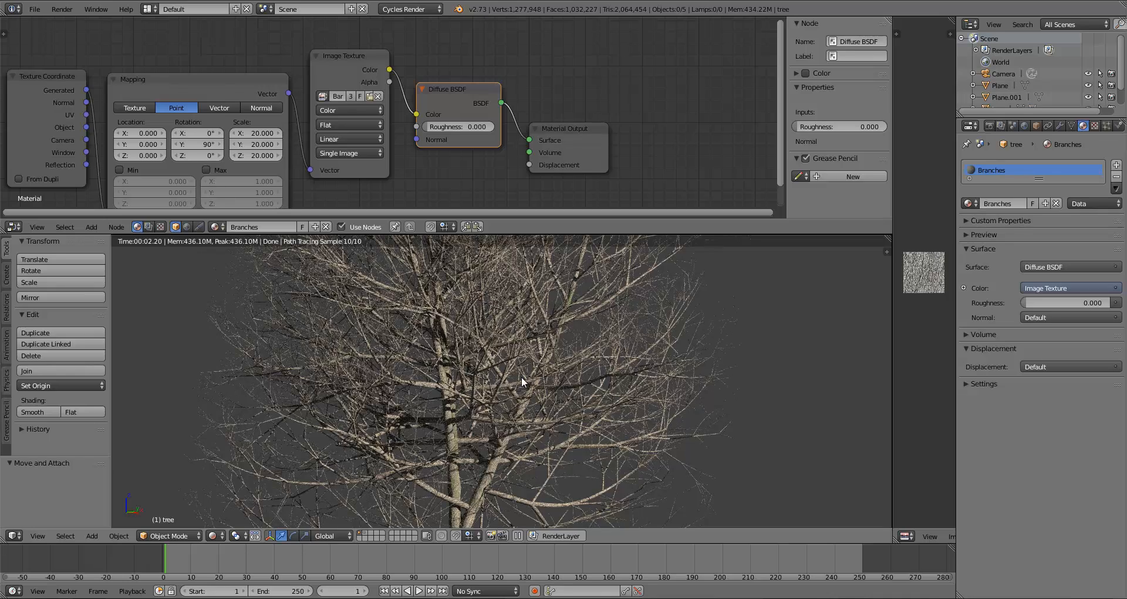
pyautogui.scroll(-3, 521, 375)
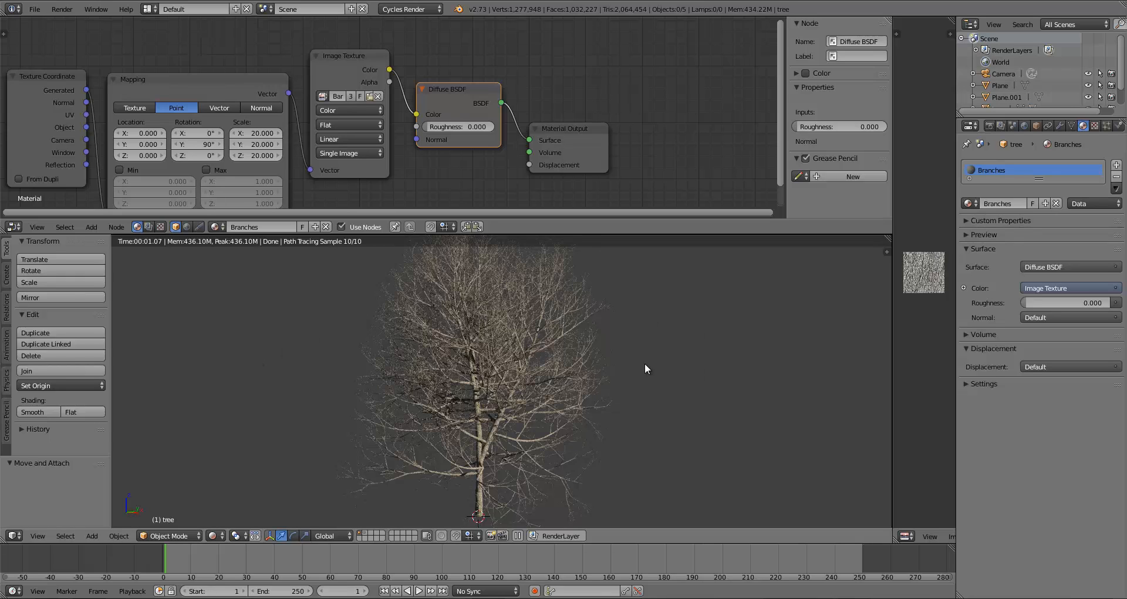
pyautogui.moveTo(332, 72); pyautogui.dragTo(336, 62)
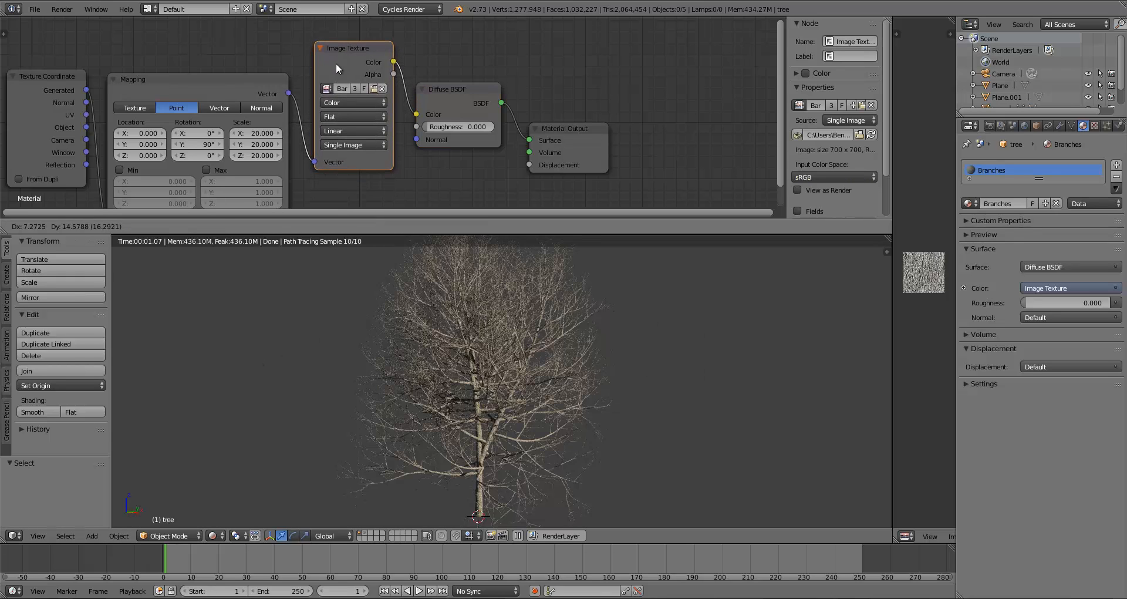
pyautogui.scroll(3, 607, 356)
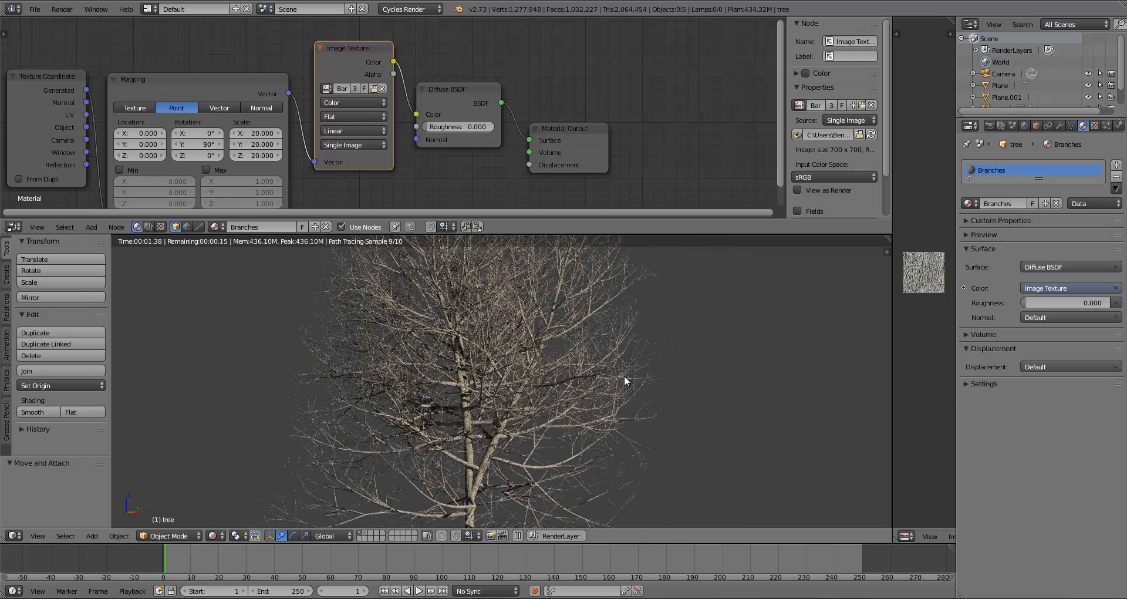
pyautogui.scroll(-5, 558, 372)
pyautogui.moveTo(457, 186); pyautogui.dragTo(516, 170, button='middle')
pyautogui.press('a')
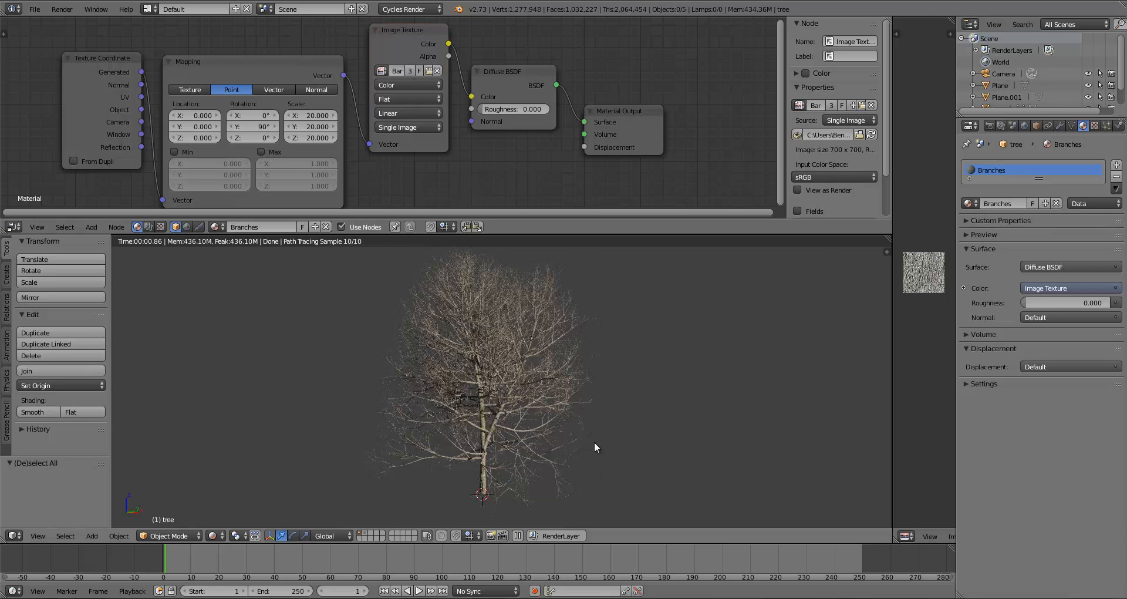
pyautogui.scroll(-1, 594, 441)
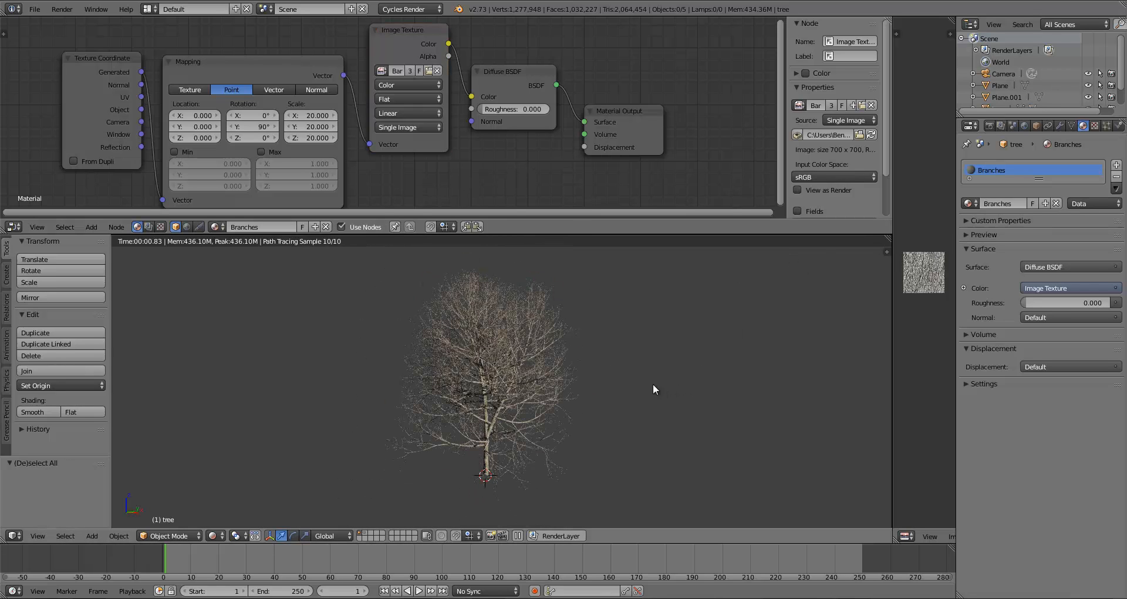
# Return the viewport to Solid shading and save over the existing file.
pyautogui.hotkey('shift', 'z')
pyautogui.hotkey('ctrl', 's')
pyautogui.click(567, 348)
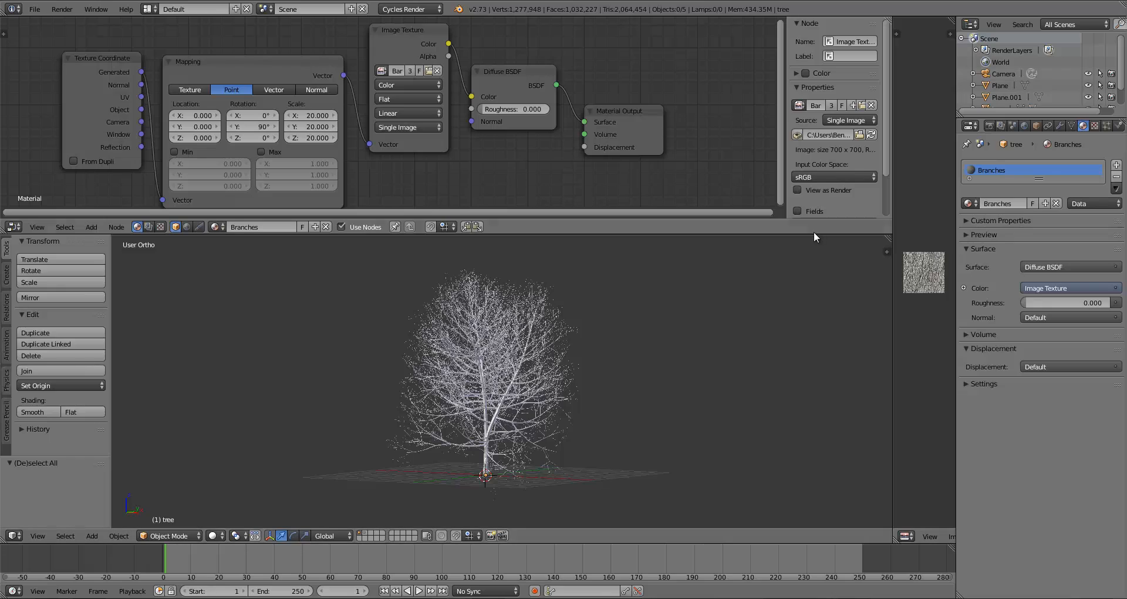
# Expand the 3D viewport over the node and image editors, show the tree in front view, and save the file.
pyautogui.moveTo(819, 233); pyautogui.dragTo(819, 137)
pyautogui.moveTo(887, 142); pyautogui.dragTo(887, 22)
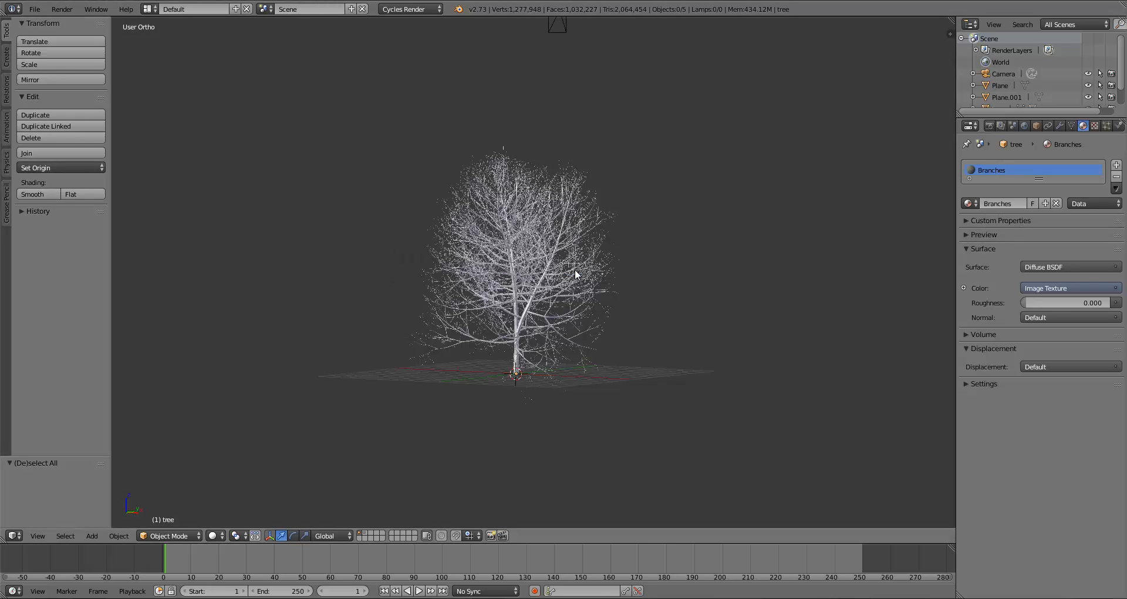
pyautogui.press('KP_1')
pyautogui.scroll(3, 576, 273)
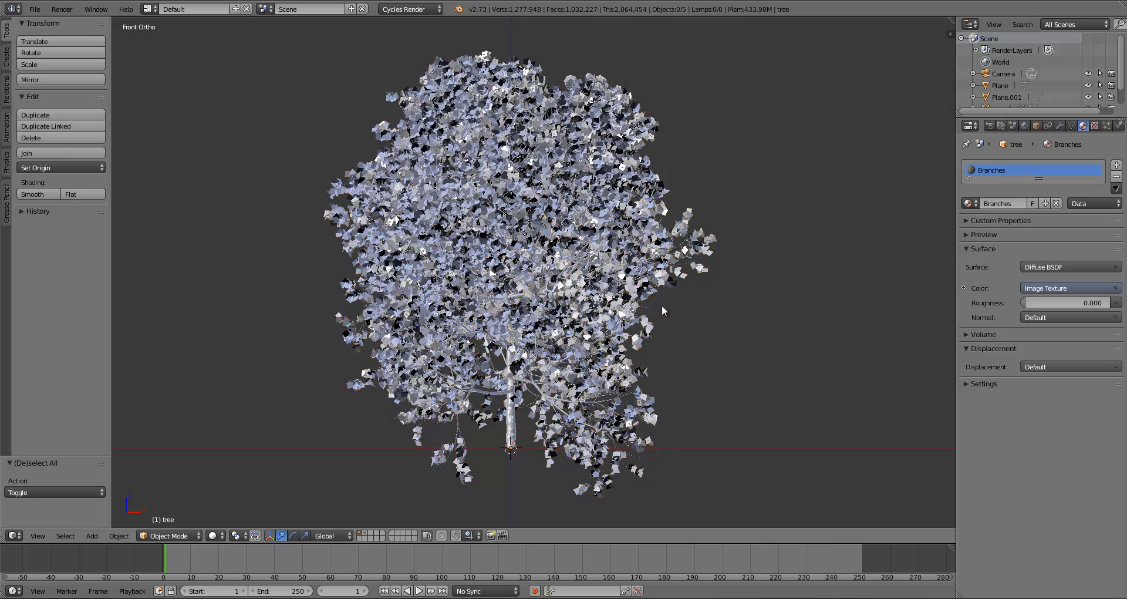
pyautogui.hotkey('ctrl', 's')
pyautogui.click(677, 296)
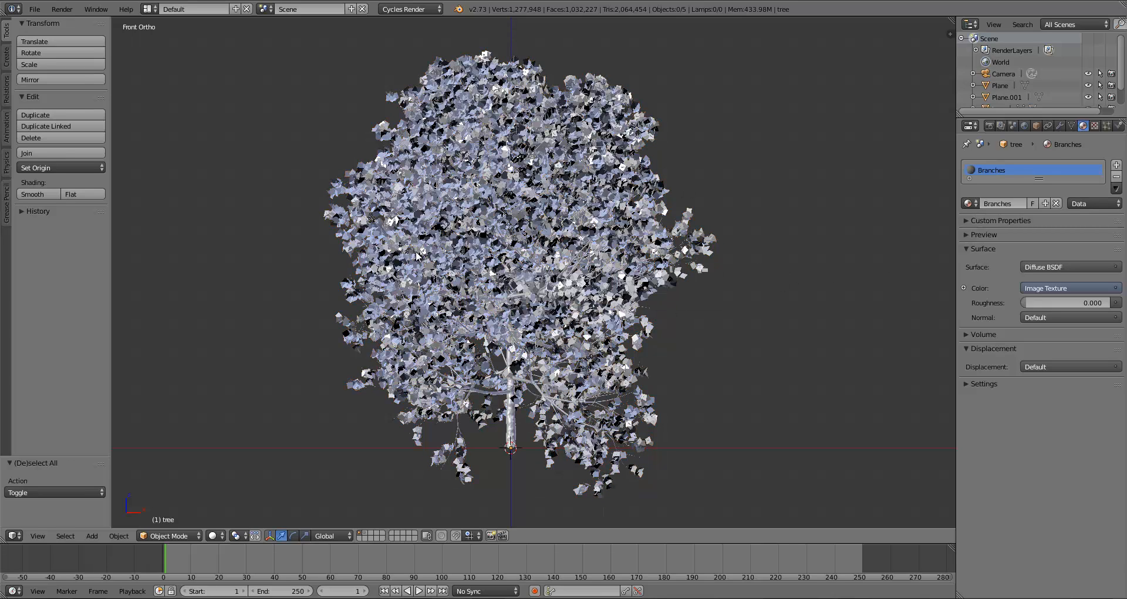
# Show only the second layer, deselect the emission plane, and save over the existing file.
pyautogui.click(365, 534)
pyautogui.scroll(-6, 580, 392)
pyautogui.moveTo(580, 392); pyautogui.dragTo(460, 323, button='middle')
pyautogui.rightClick(553, 335)
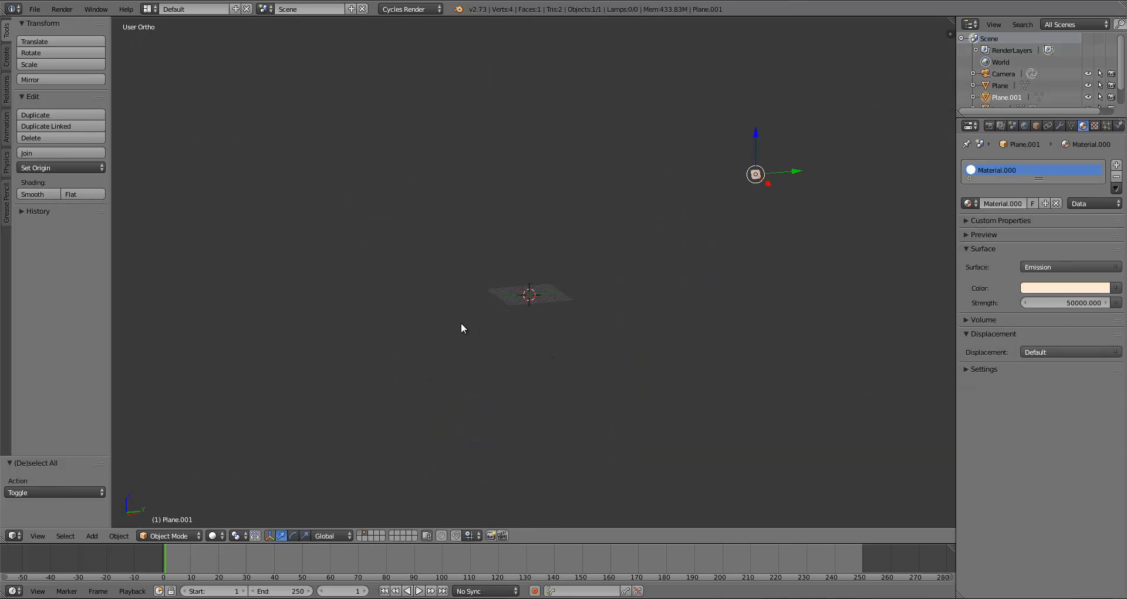
pyautogui.press('a')
pyautogui.hotkey('ctrl', 's')
pyautogui.click(470, 304)
# Frame the 3D cursor in front view on the second layer, look at the options for adding an object, and save the file.
pyautogui.press('KP_1')
pyautogui.scroll(7, 472, 305)
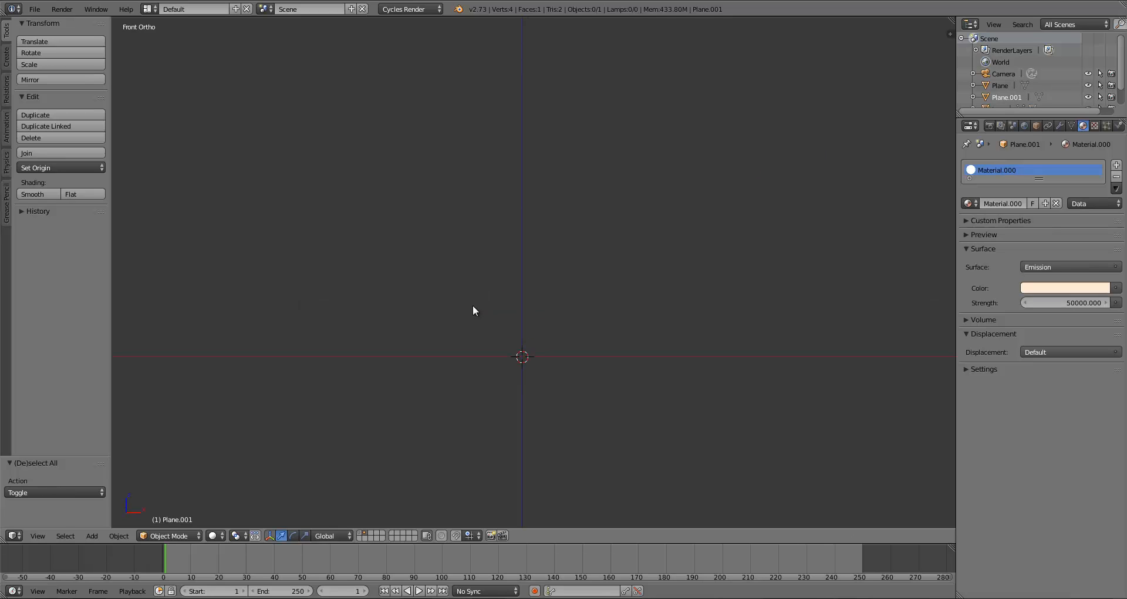
pyautogui.scroll(6, 469, 323)
pyautogui.keyDown('shift'); pyautogui.moveTo(468, 323); pyautogui.dragTo(473, 118, button='middle'); pyautogui.keyUp('shift')
pyautogui.scroll(4, 487, 235)
pyautogui.keyDown('shift'); pyautogui.moveTo(504, 344); pyautogui.dragTo(522, 233, button='middle'); pyautogui.keyUp('shift')
pyautogui.press('KP_7')
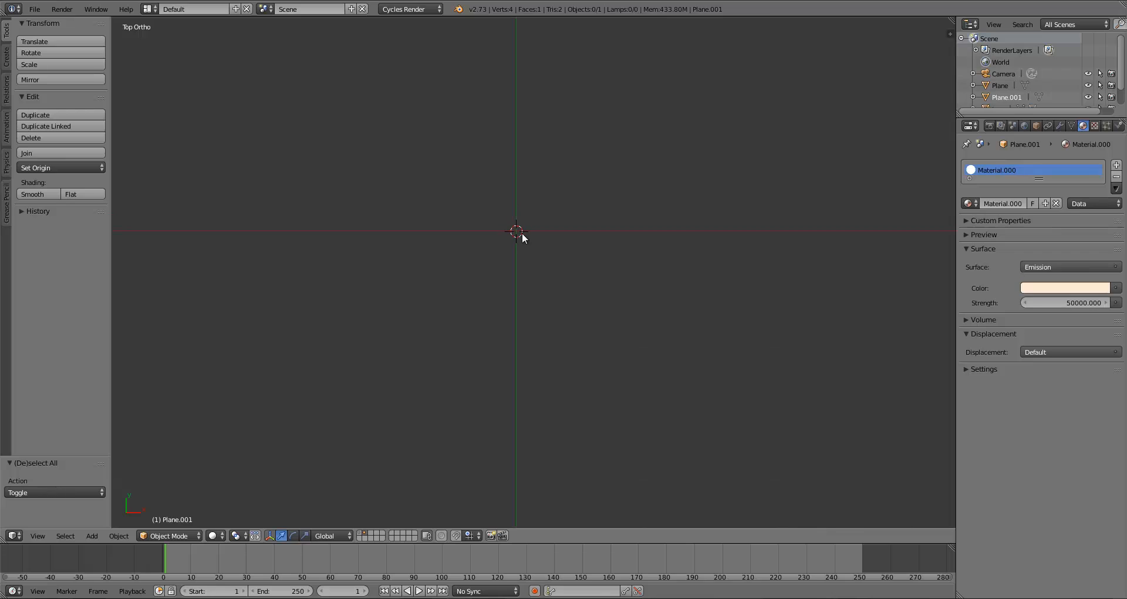
pyautogui.press('KP_1')
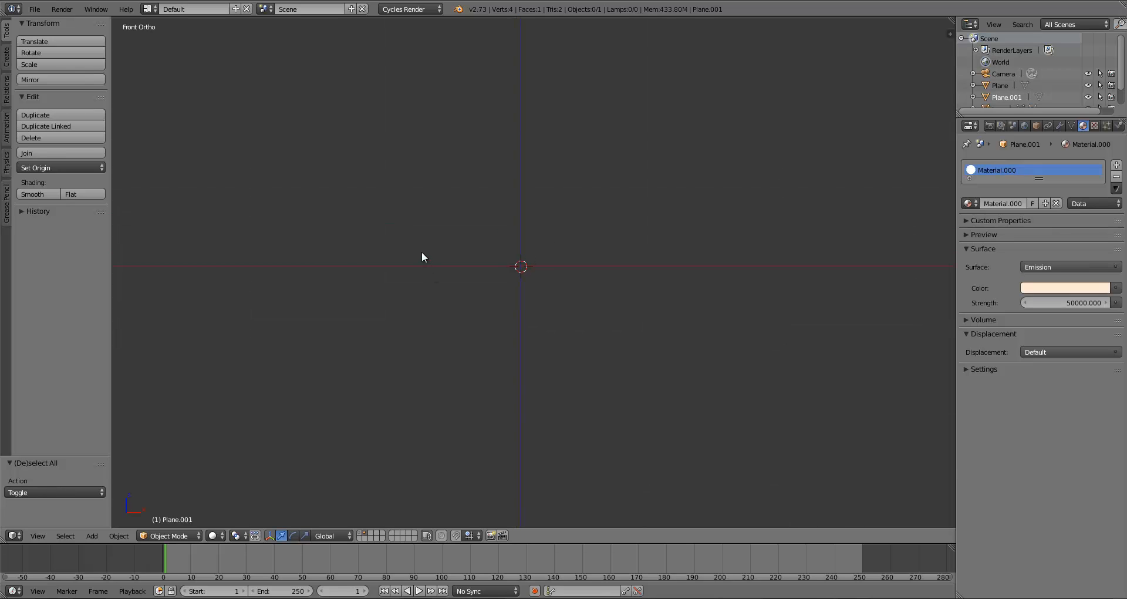
pyautogui.hotkey('shift', 'a')
pyautogui.click(455, 254)
pyautogui.moveTo(534, 219)
pyautogui.keyDown('shift'); pyautogui.mouseDown(button='middle')
pyautogui.moveTo(538, 251)
pyautogui.moveTo(517, 211)
pyautogui.moveTo(526, 200)
pyautogui.mouseUp(button='middle'); pyautogui.keyUp('shift')
pyautogui.press('KP_7')
pyautogui.press('KP_1')
pyautogui.hotkey('ctrl', 's')
pyautogui.click(522, 206)
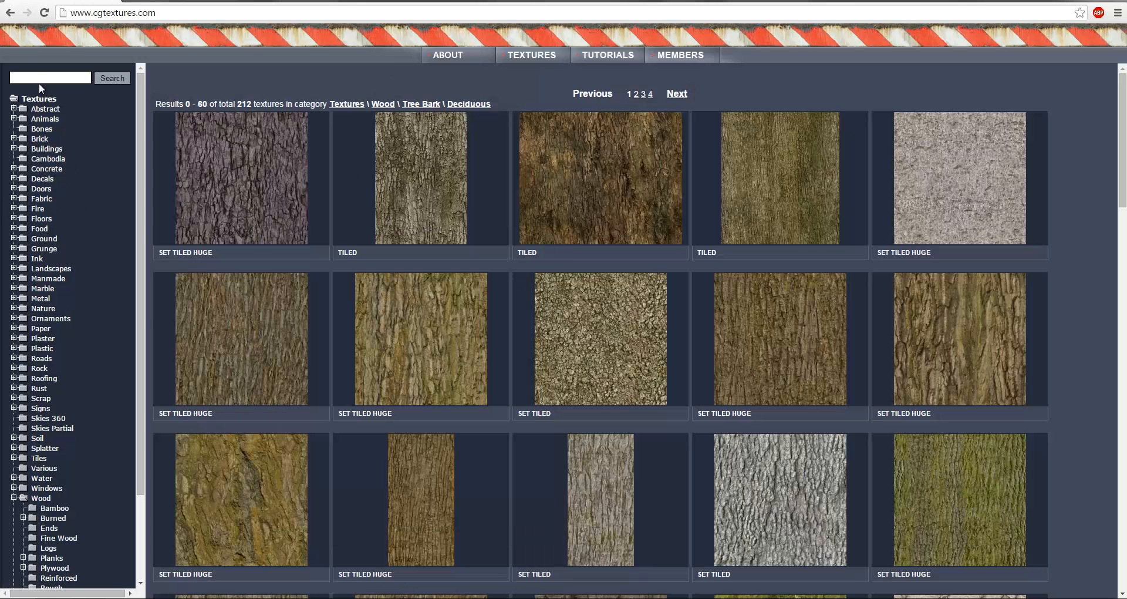
# Switch to the cgtextures.com page in the browser, return to the texture categories, and open Leaves under Nature.
pyautogui.click(11, 13)
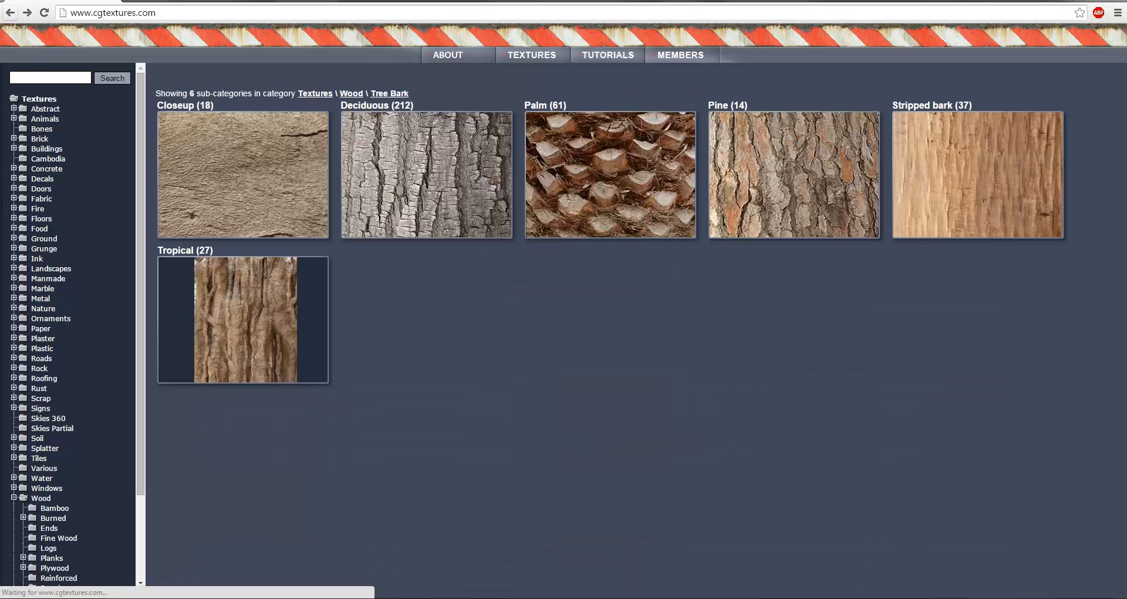
pyautogui.click(12, 12)
pyautogui.click(12, 12)
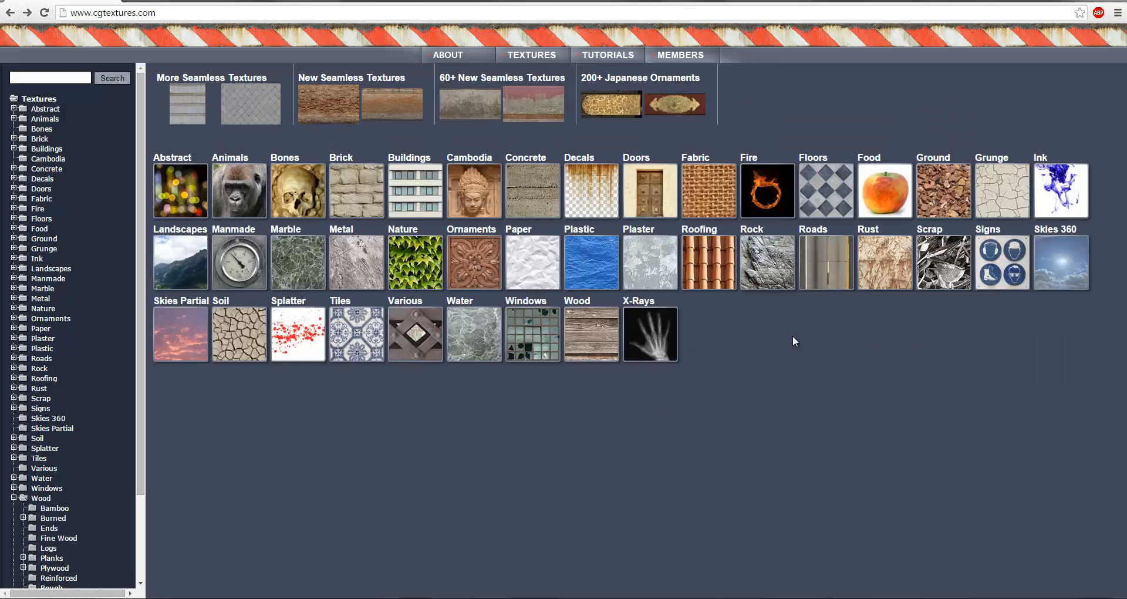
pyautogui.click(422, 260)
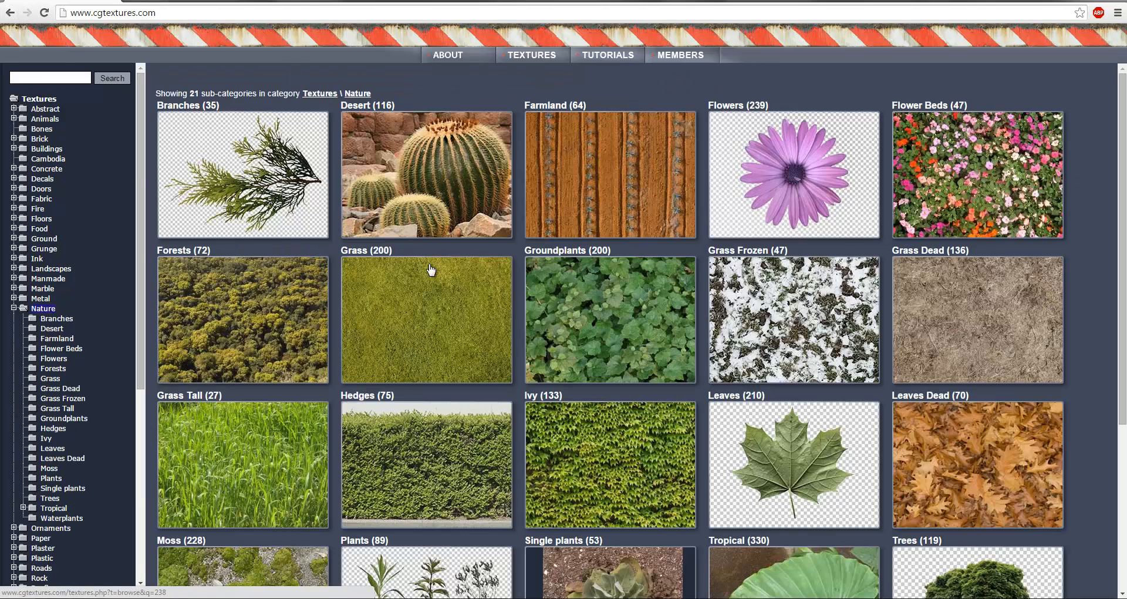
pyautogui.click(804, 486)
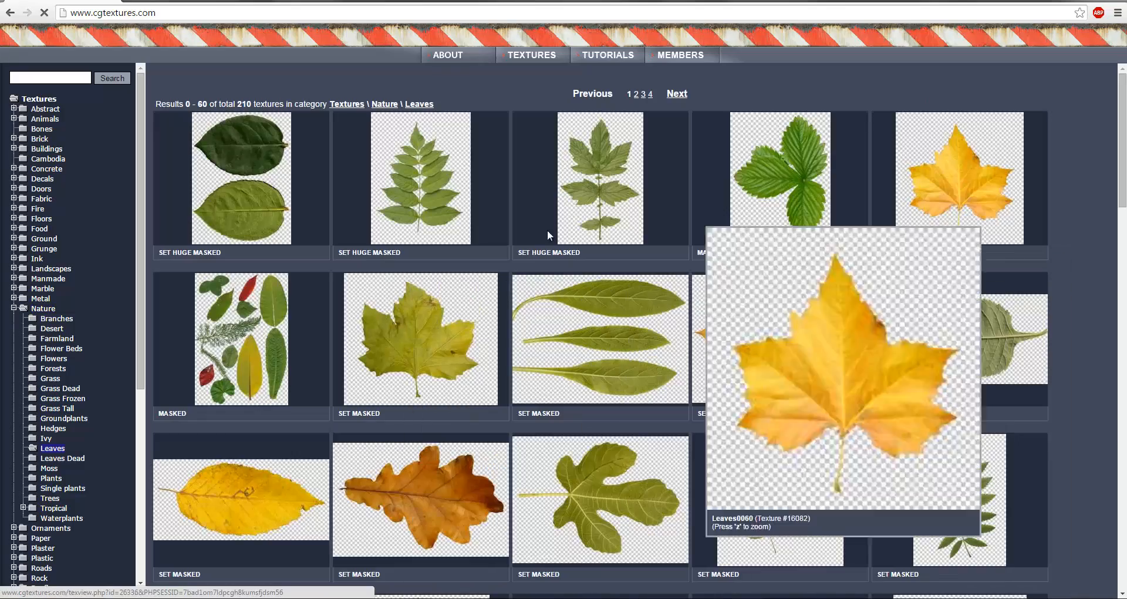
# Look through the first page of leaf textures and open the second page of results.
pyautogui.scroll(-5, 951, 432)
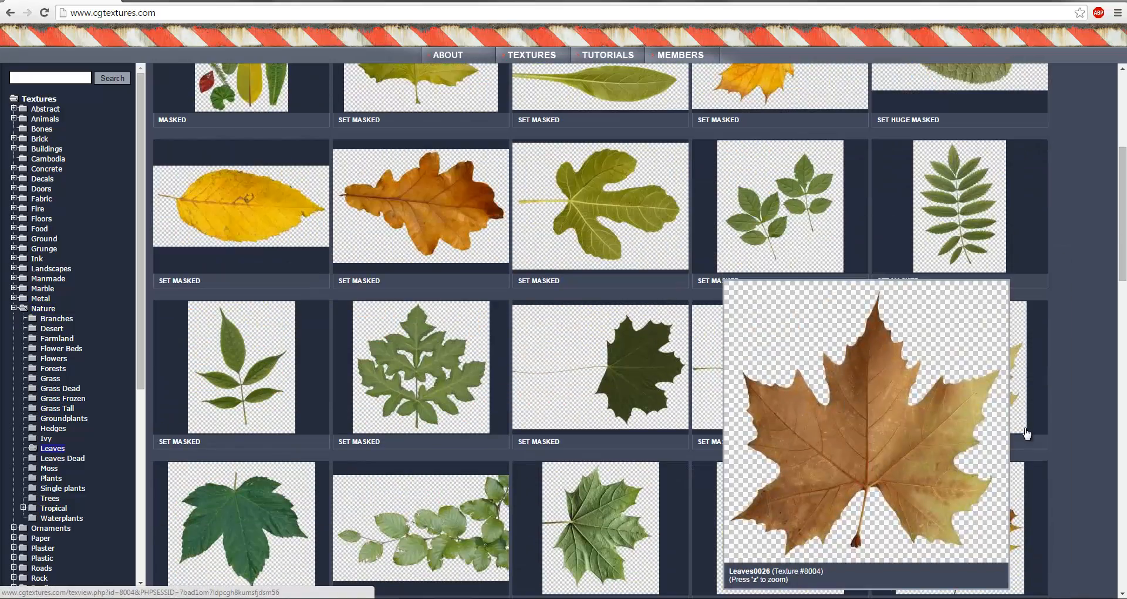
pyautogui.scroll(-15, 792, 281)
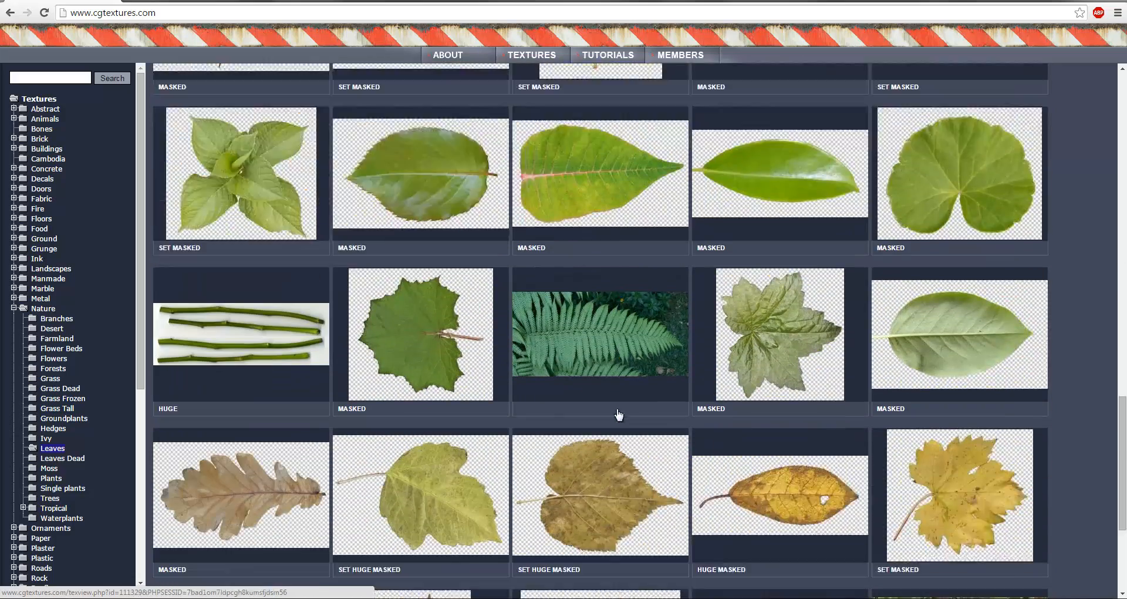
pyautogui.scroll(-4, 619, 414)
pyautogui.click(636, 529)
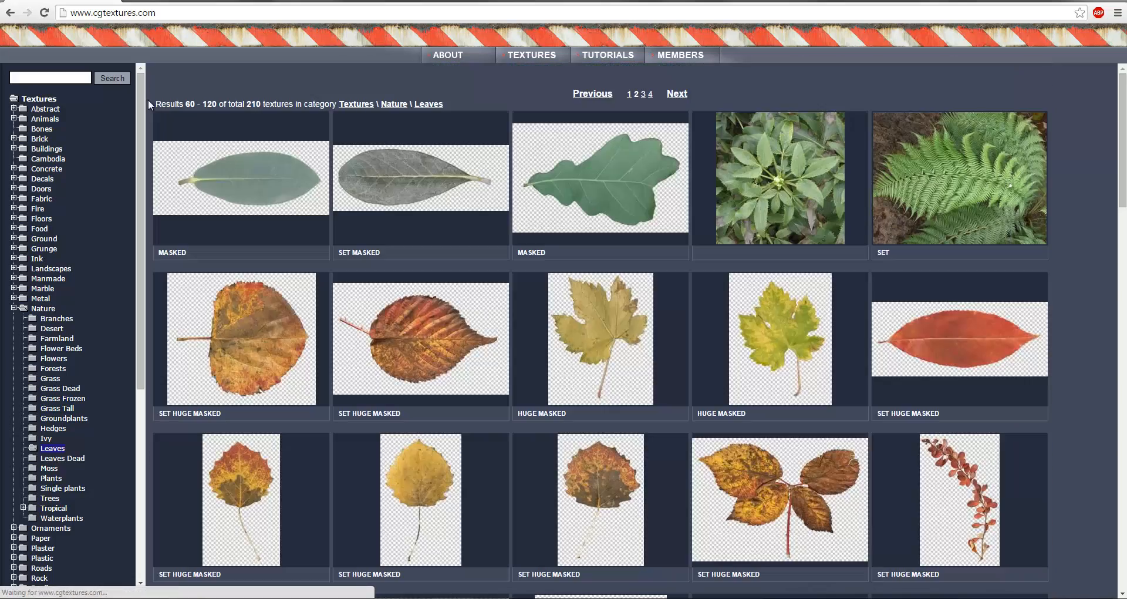
# Open the masked green oak leaf texture, preview its two images, and return to the cgtextures.com main page.
pyautogui.click(304, 174)
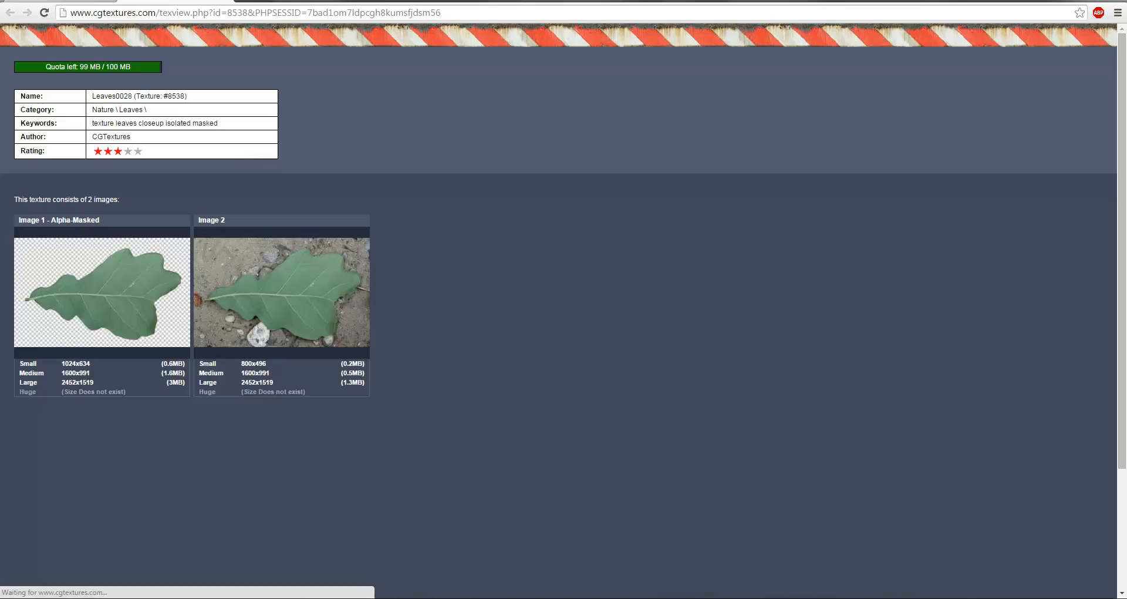
pyautogui.moveTo(293, 330)
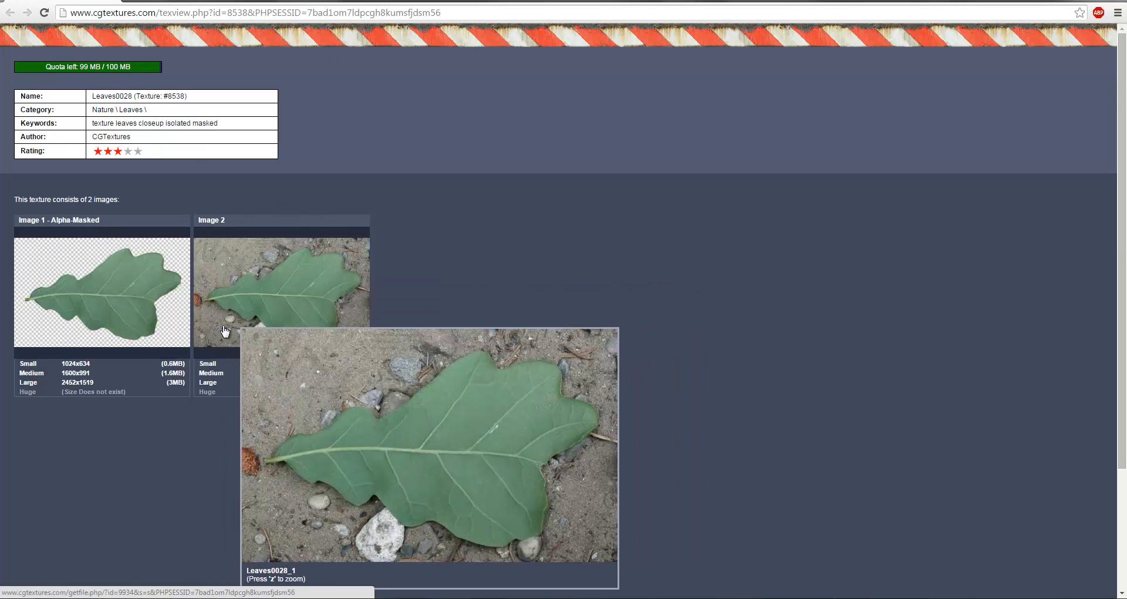
pyautogui.moveTo(111, 311)
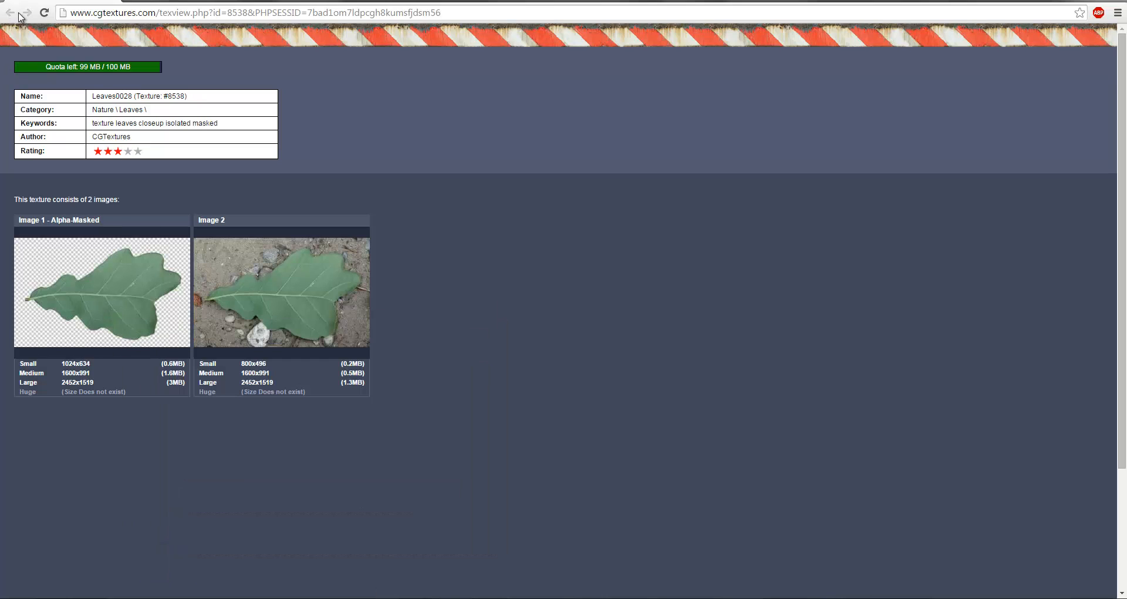
pyautogui.moveTo(155, 10); pyautogui.dragTo(494, 6)
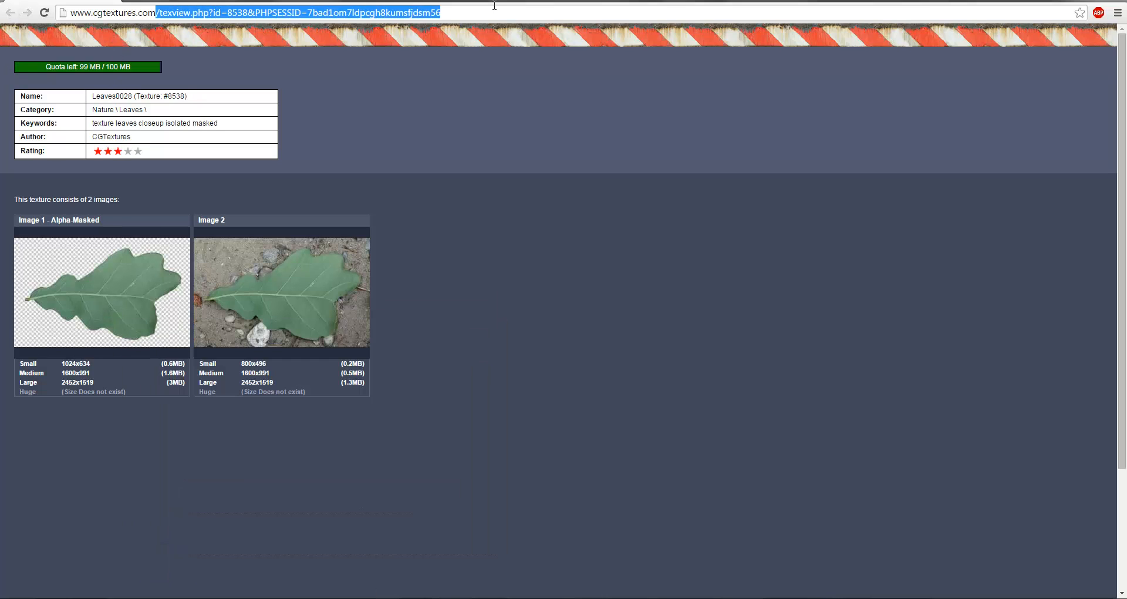
pyautogui.press('BackSpace')
pyautogui.press('Return')
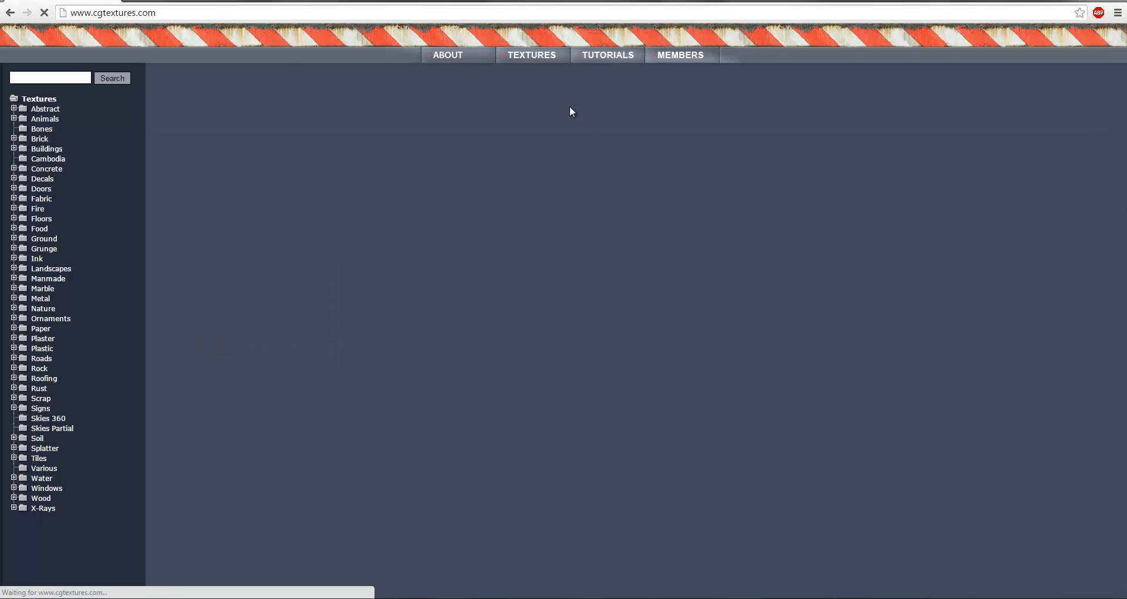
# Reopen Leaves under Nature, look through the yellow maple leaf set's images, and return to the leaf results.
pyautogui.click(411, 265)
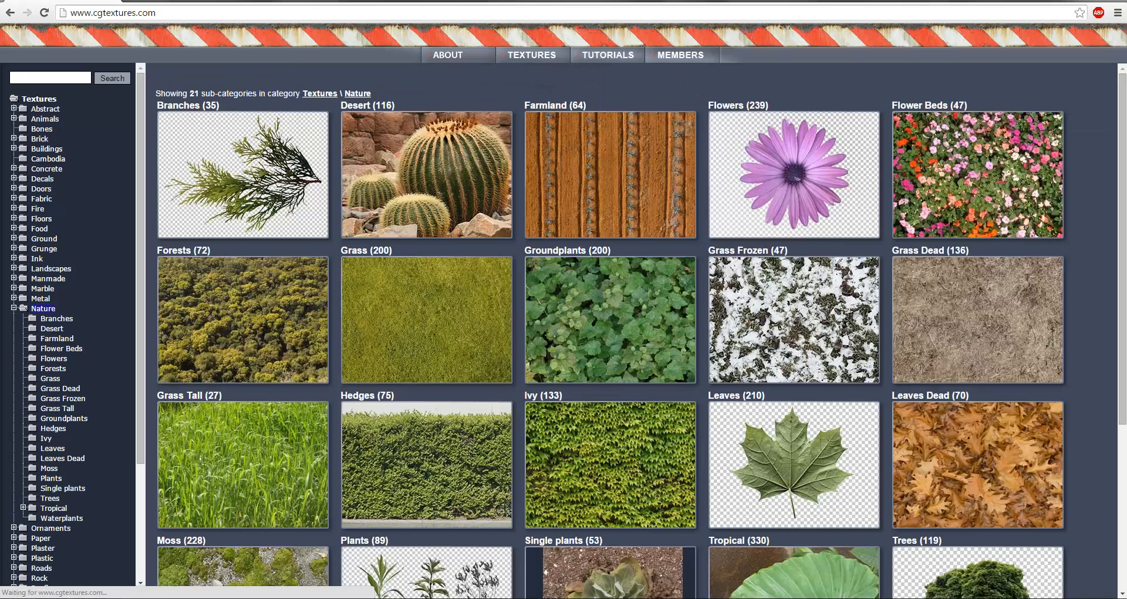
pyautogui.click(798, 448)
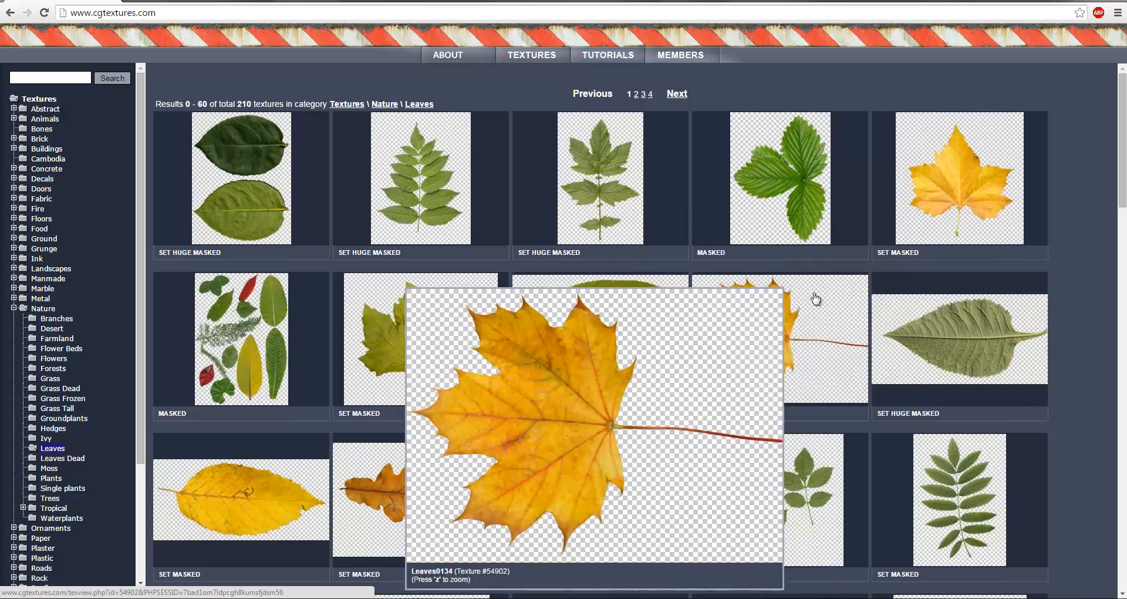
pyautogui.click(935, 193)
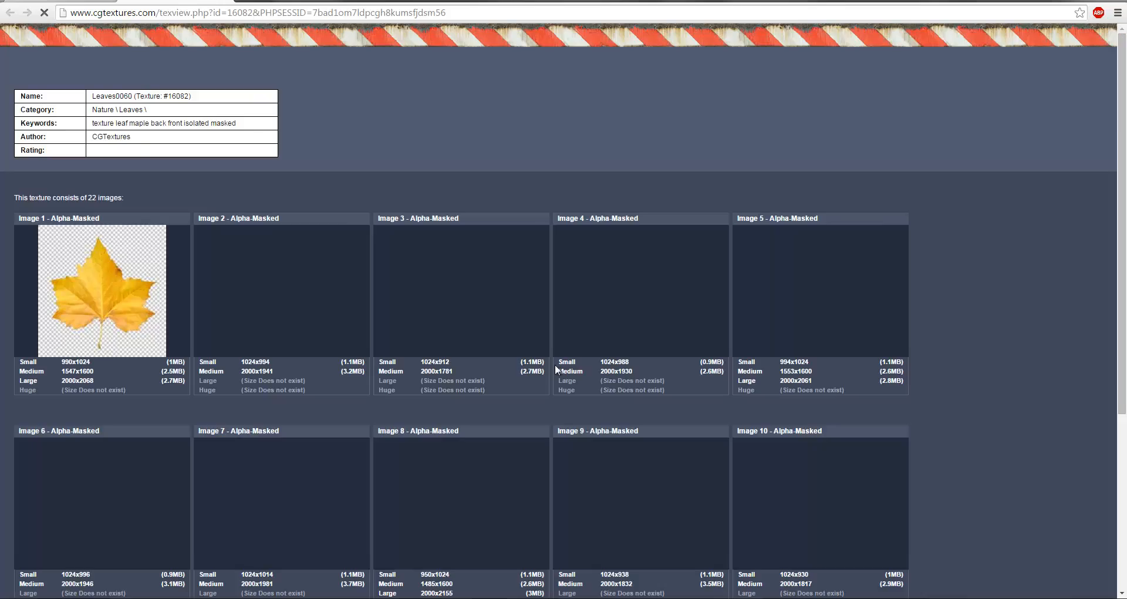
pyautogui.scroll(-11, 562, 373)
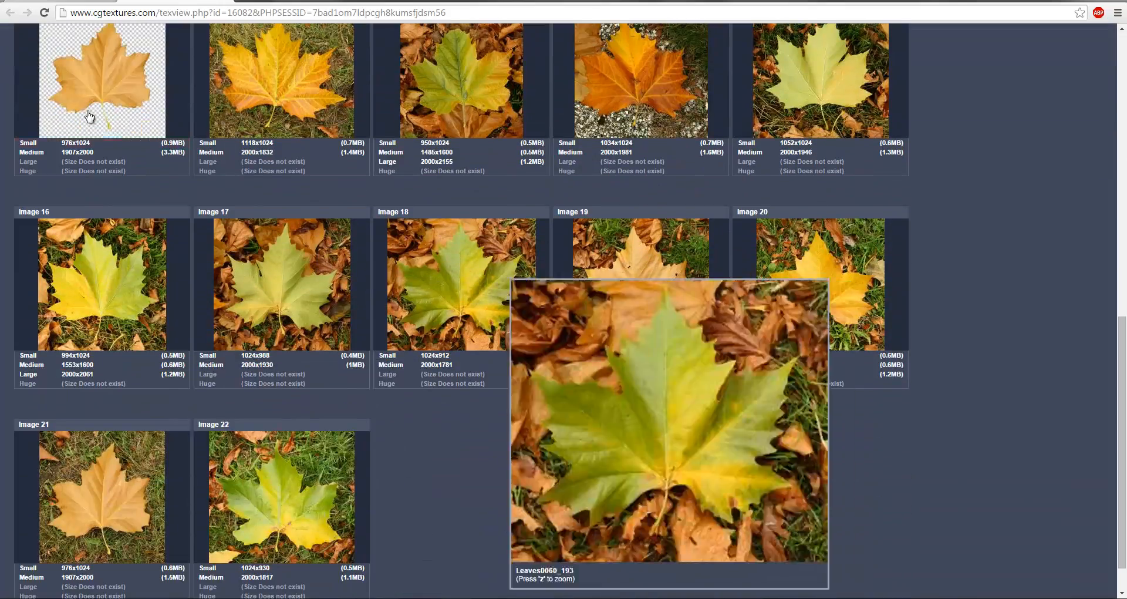
pyautogui.click(11, 13)
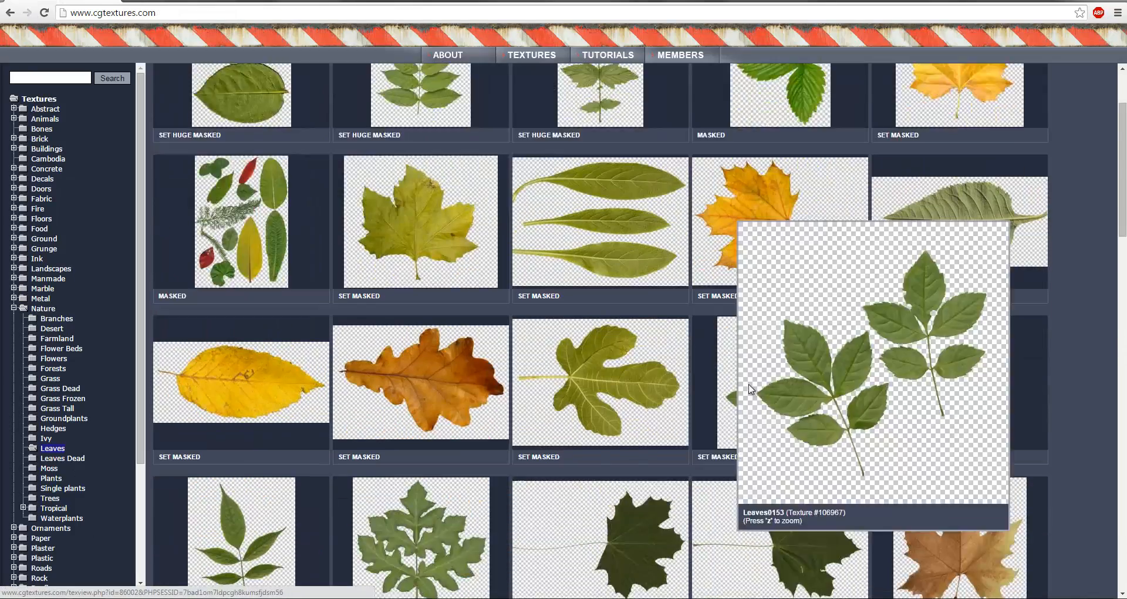
# Check the green fig leaf set, return to the results, and open the texture set of the small five-leaflet twig.
pyautogui.scroll(-4, 749, 389)
pyautogui.click(629, 143)
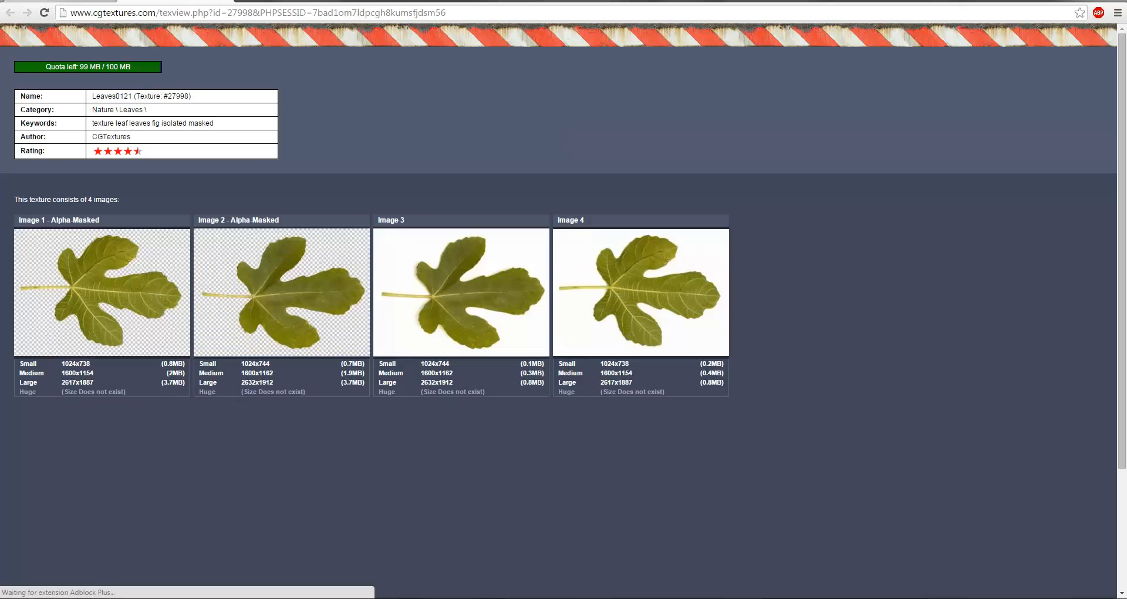
pyautogui.hotkey('alt', 'Left')
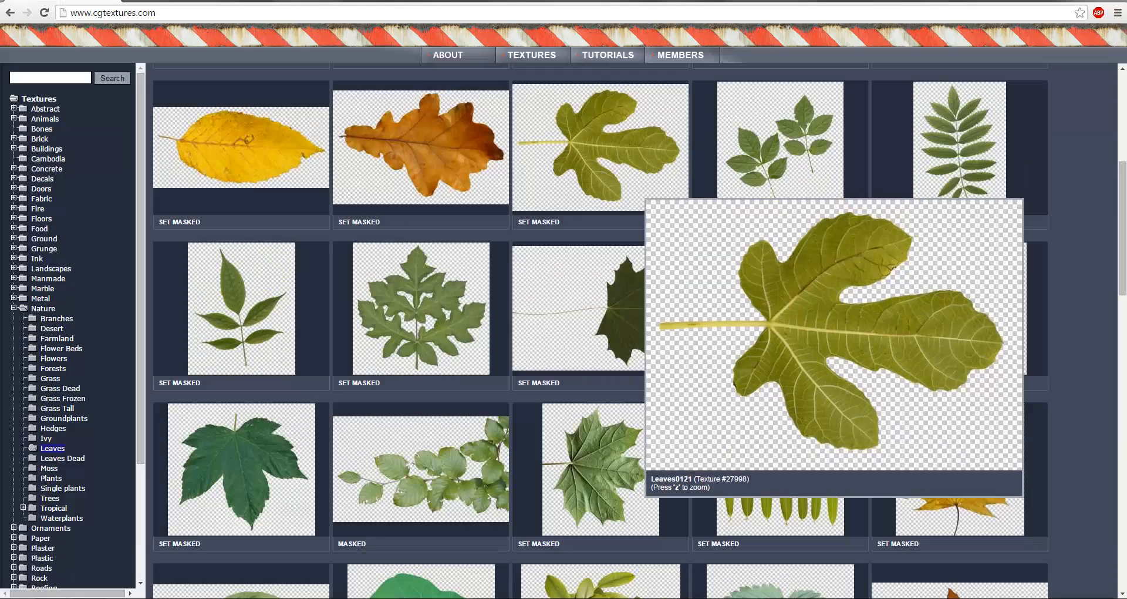
pyautogui.scroll(-3, 270, 282)
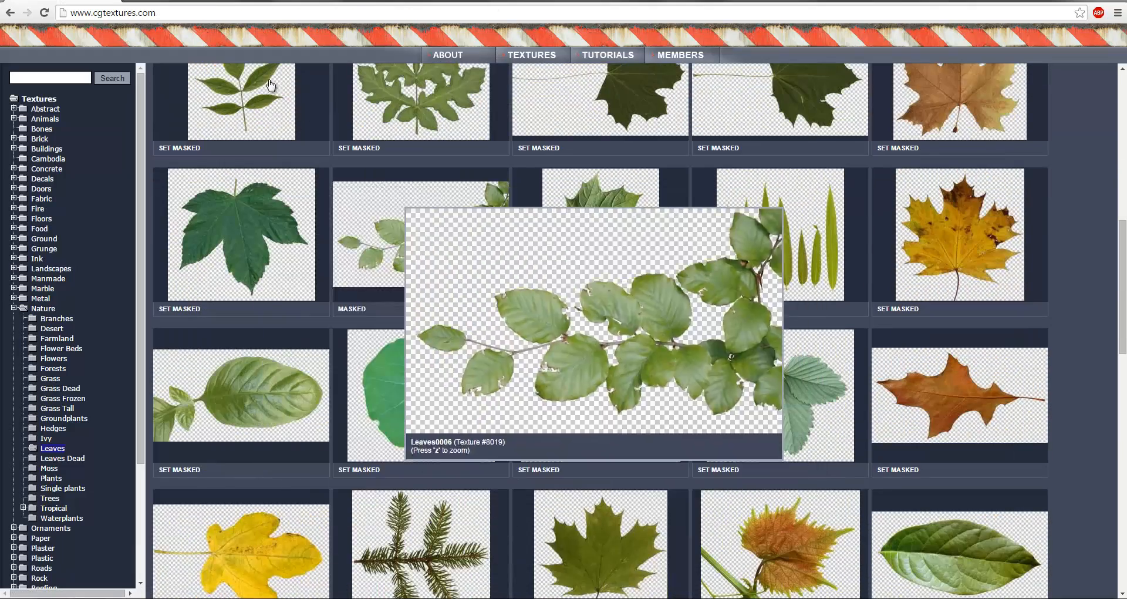
pyautogui.click(263, 85)
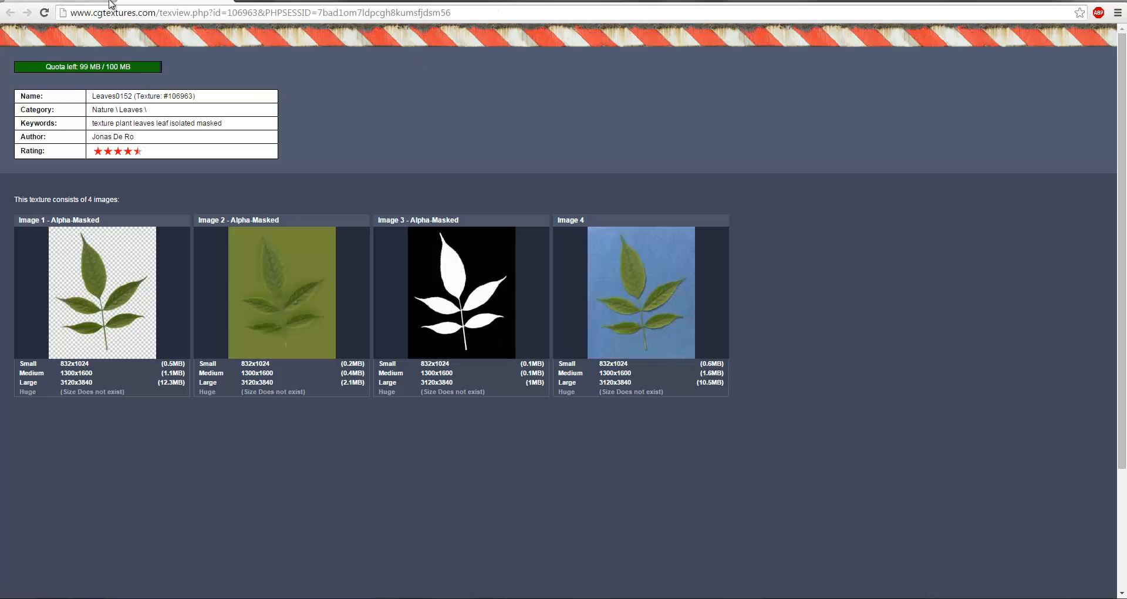
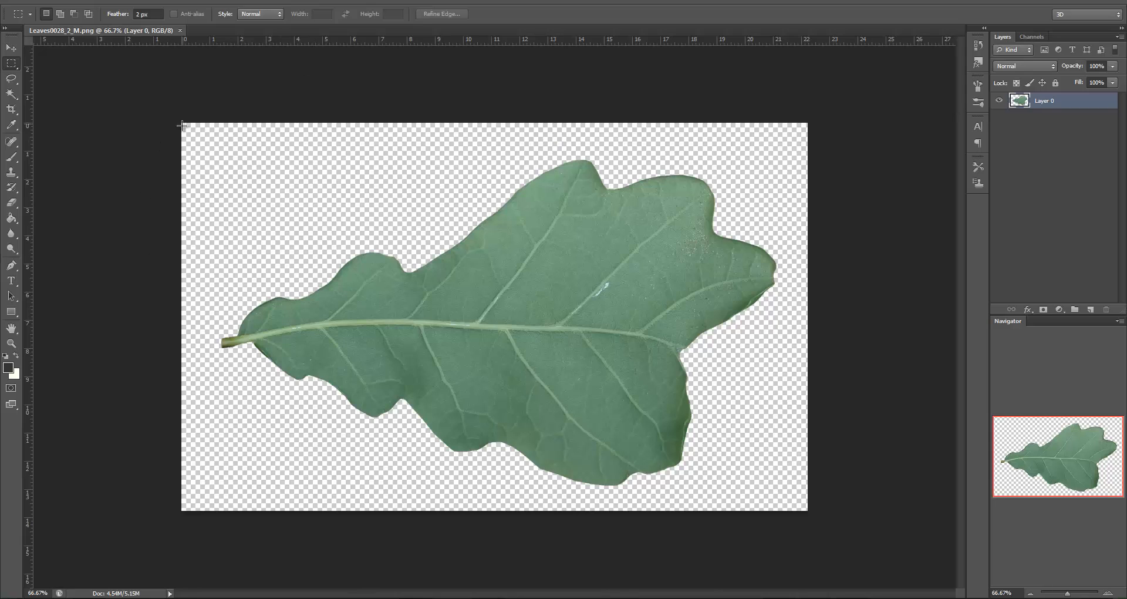
# Copy the whole oak leaf image in Photoshop and paste it into a new 1000 x 1000 pixel document.
pyautogui.moveTo(165, 110); pyautogui.dragTo(813, 515)
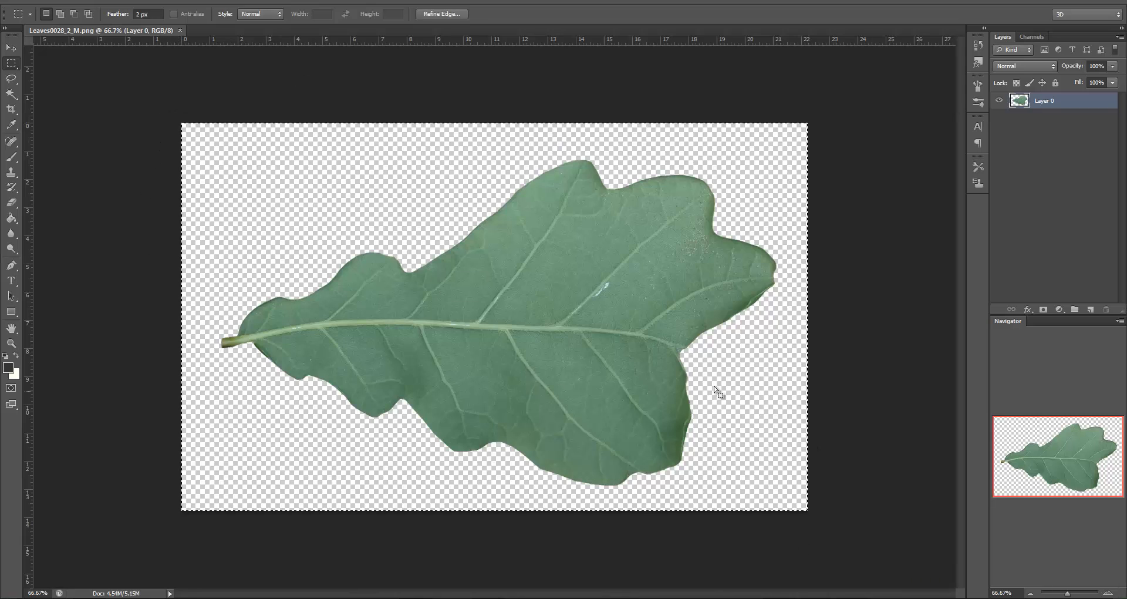
pyautogui.hotkey('ctrl', 'd')
pyautogui.click(38, 1)
pyautogui.click(38, 8)
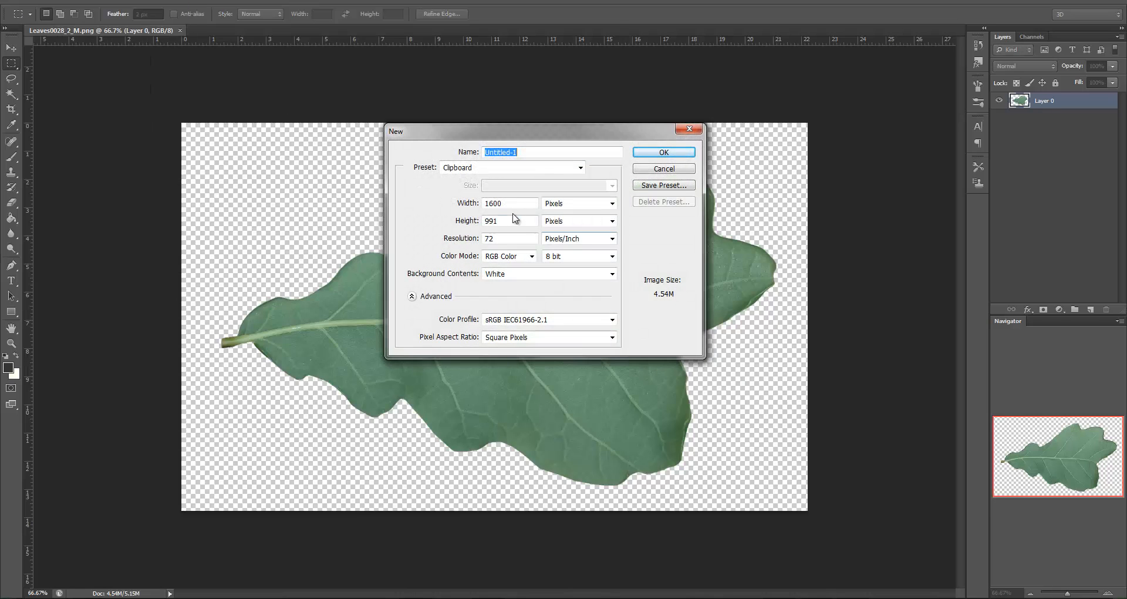
pyautogui.moveTo(512, 205); pyautogui.dragTo(426, 207)
pyautogui.write('1000')
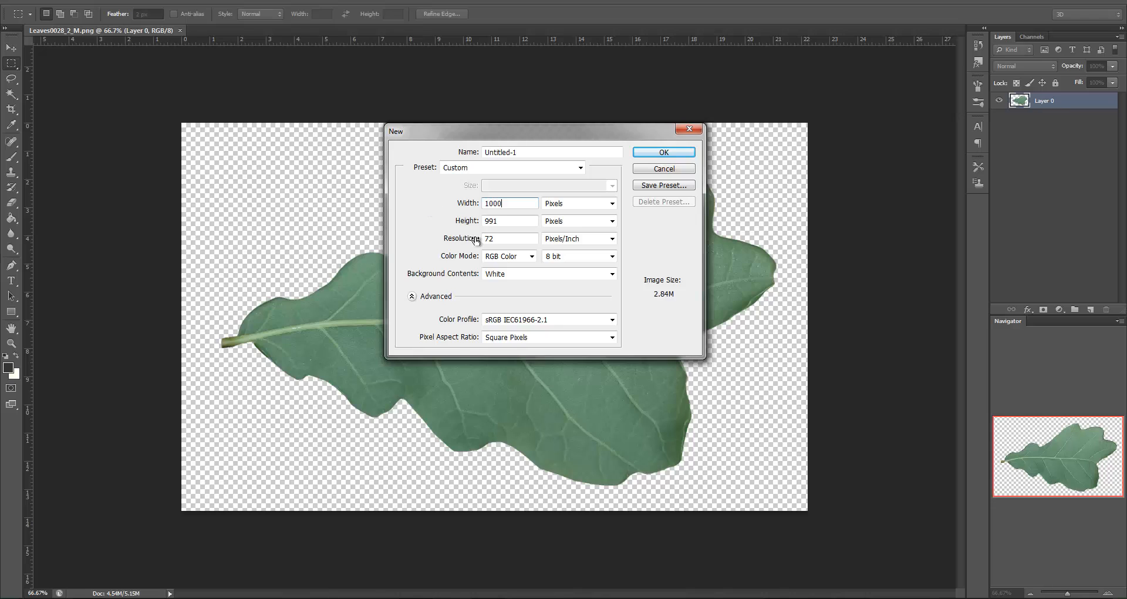
pyautogui.moveTo(499, 221); pyautogui.dragTo(462, 225)
pyautogui.write('1000')
pyautogui.press('Return')
pyautogui.hotkey('ctrl', 'v')
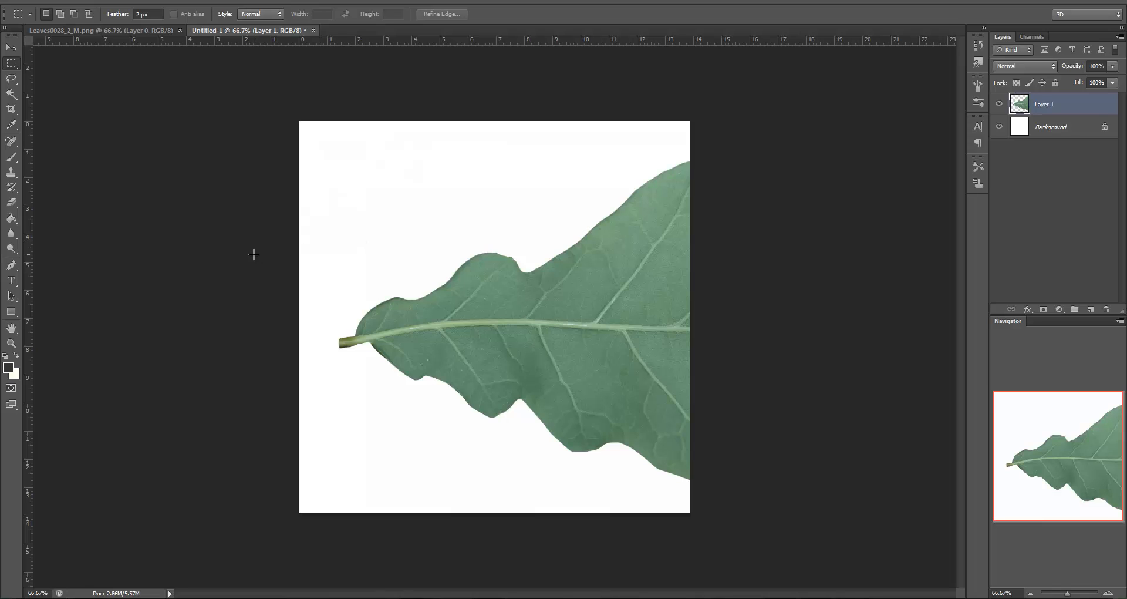
# Scale the pasted leaf to about 75%, rotate it -90° so the stem points down, and move it onto the canvas.
pyautogui.hotkey('ctrl', 't')
pyautogui.moveTo(299, 121); pyautogui.dragTo(453, 213)
pyautogui.moveTo(946, 470); pyautogui.dragTo(785, 174)
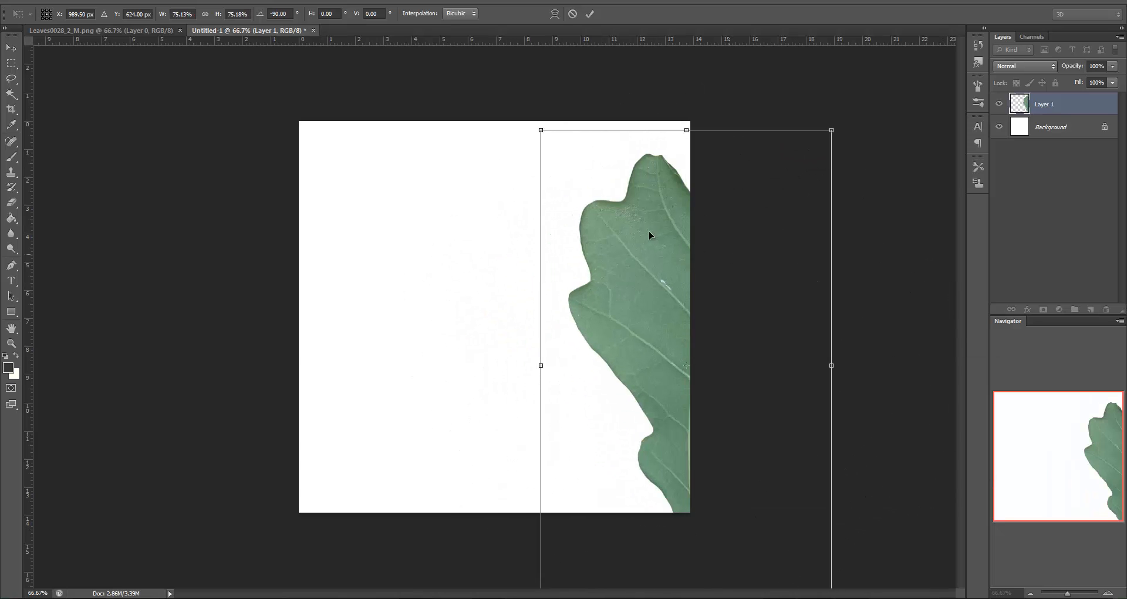
pyautogui.moveTo(649, 235); pyautogui.dragTo(452, 182)
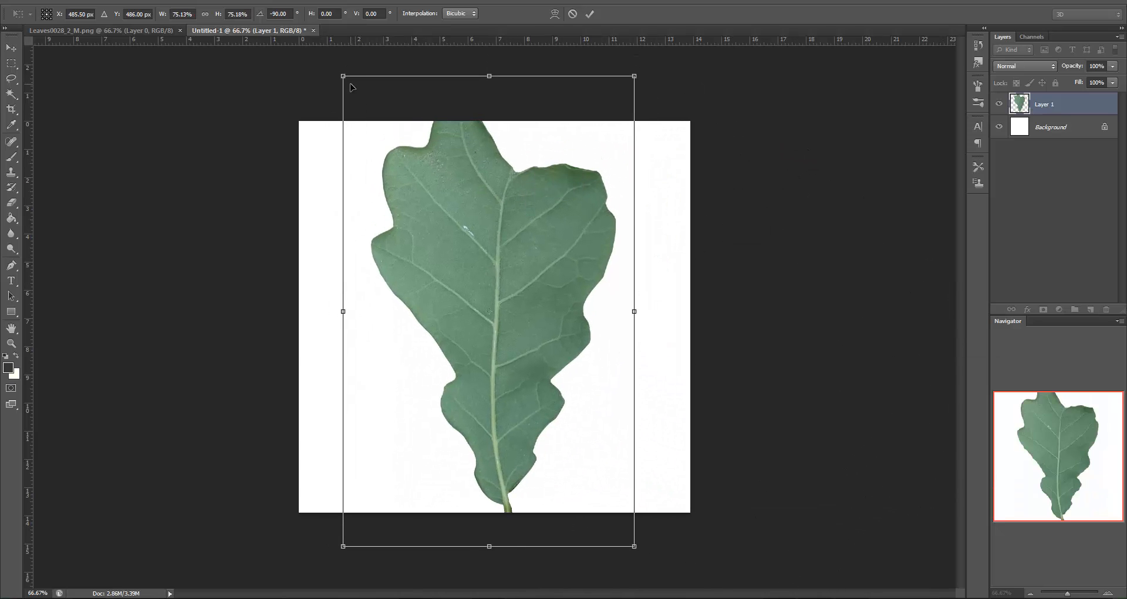
# Scale the leaf to about 68%, centre it on the canvas with the stem meeting the lower edge, and apply the transform.
pyautogui.moveTo(344, 76); pyautogui.dragTo(396, 161)
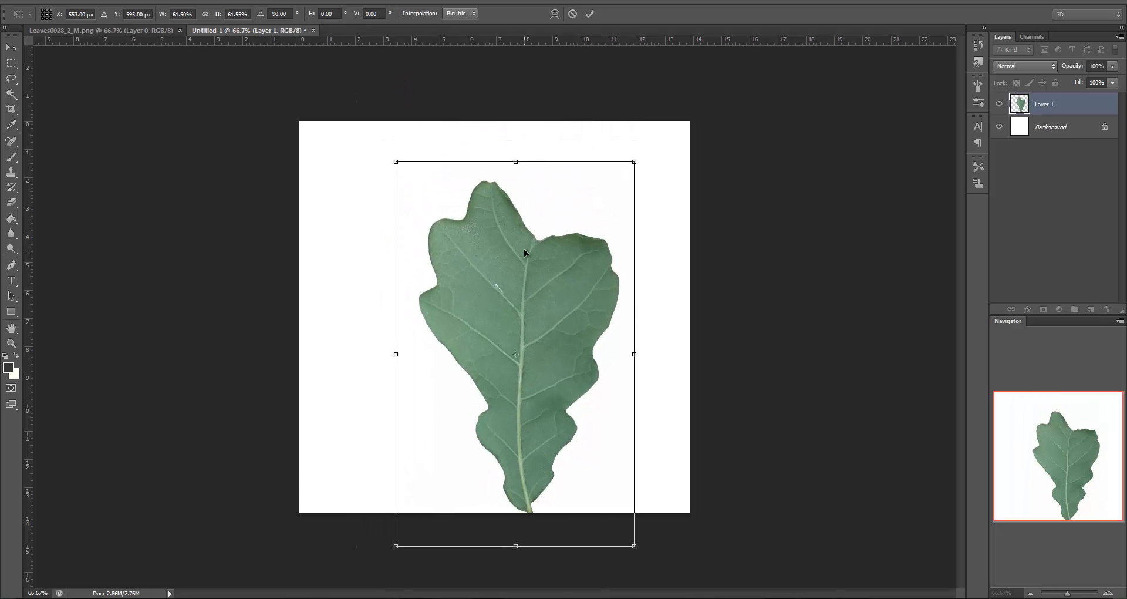
pyautogui.moveTo(524, 252); pyautogui.dragTo(503, 229)
pyautogui.moveTo(612, 138); pyautogui.dragTo(627, 119)
pyautogui.moveTo(549, 252); pyautogui.dragTo(541, 266)
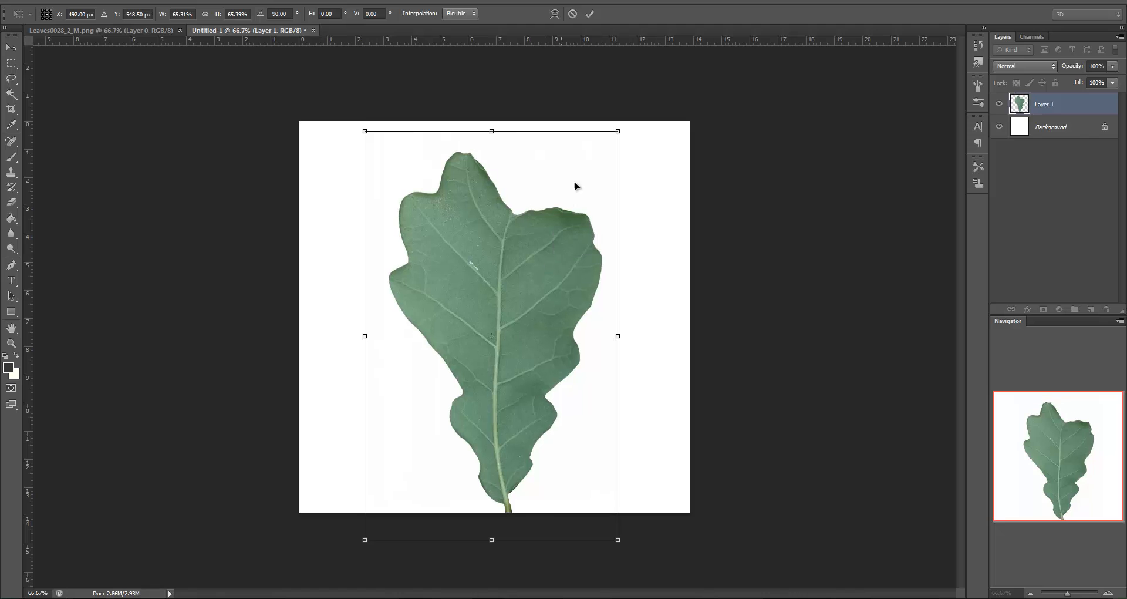
pyautogui.moveTo(618, 131); pyautogui.dragTo(626, 115)
pyautogui.moveTo(548, 282)
pyautogui.mouseDown()
pyautogui.moveTo(561, 262)
pyautogui.moveTo(548, 285)
pyautogui.mouseUp()
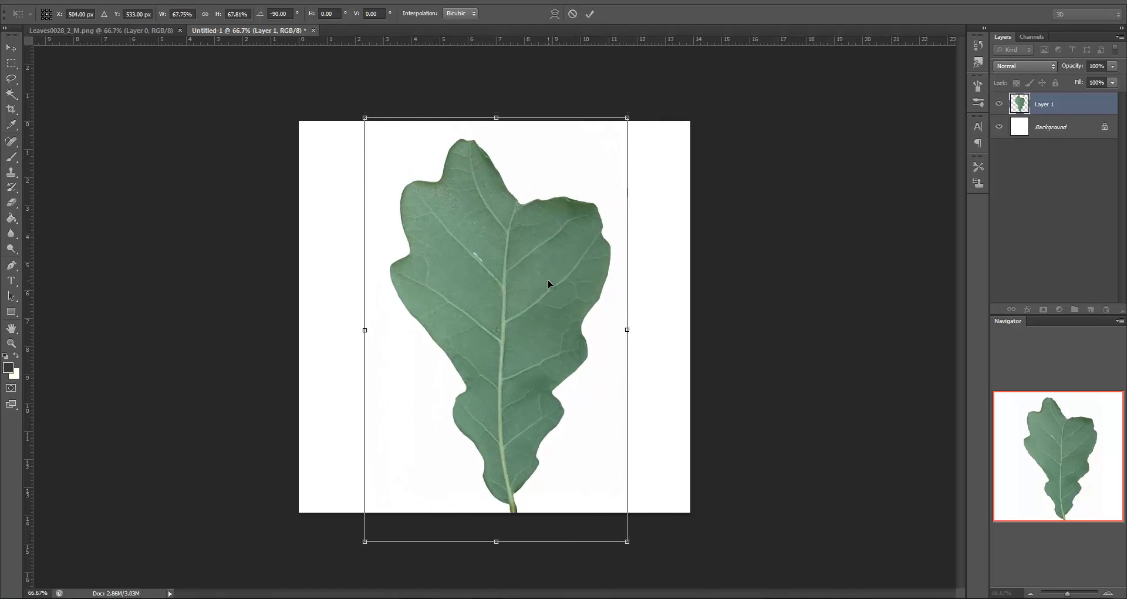
pyautogui.press('Return')
pyautogui.press('m')
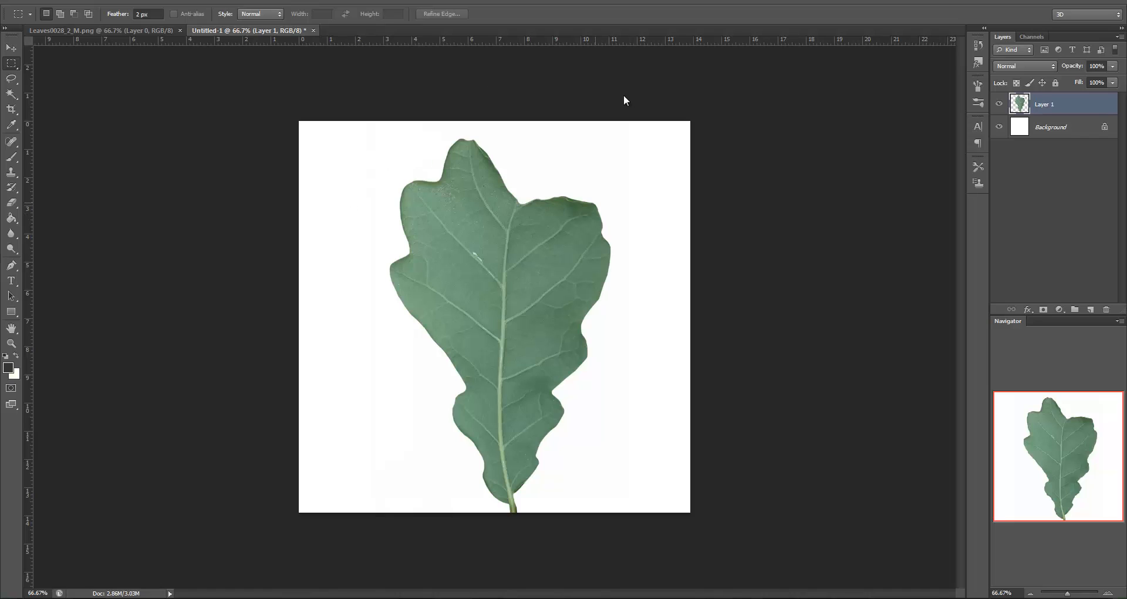
# Sample the leaf's grey-green colour and fill the Background layer with it.
pyautogui.click(1033, 128)
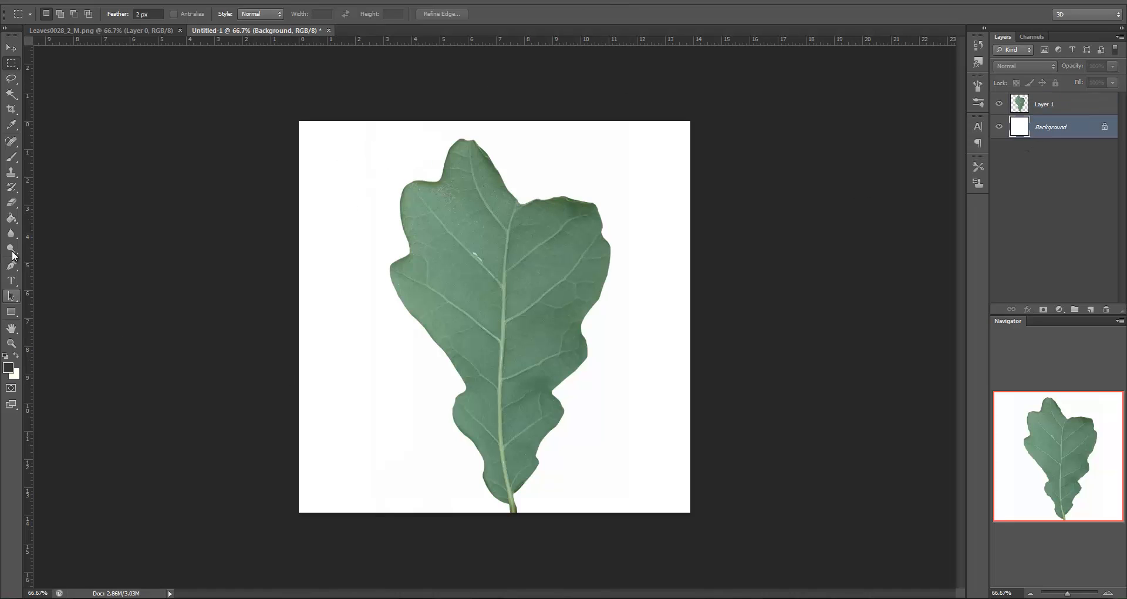
pyautogui.click(11, 125)
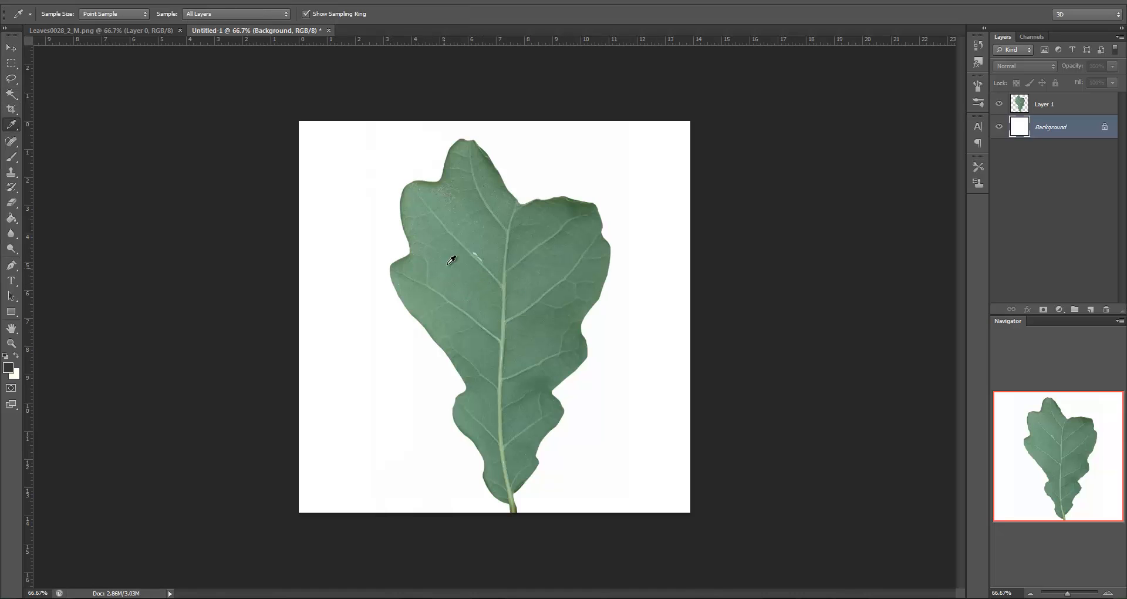
pyautogui.click(444, 330)
pyautogui.click(11, 217)
pyautogui.click(341, 422)
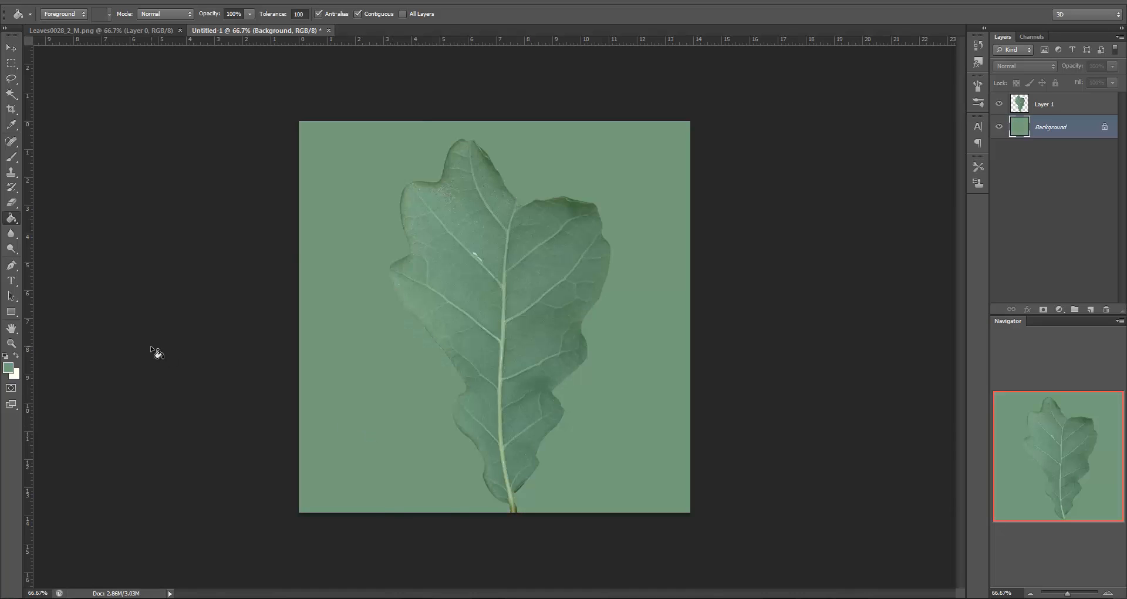
# Apply Hue/Saturation to Layer 1 with hue about -26, saturation about +52 and lightness about -4 for a fresher green leaf.
pyautogui.click(1047, 104)
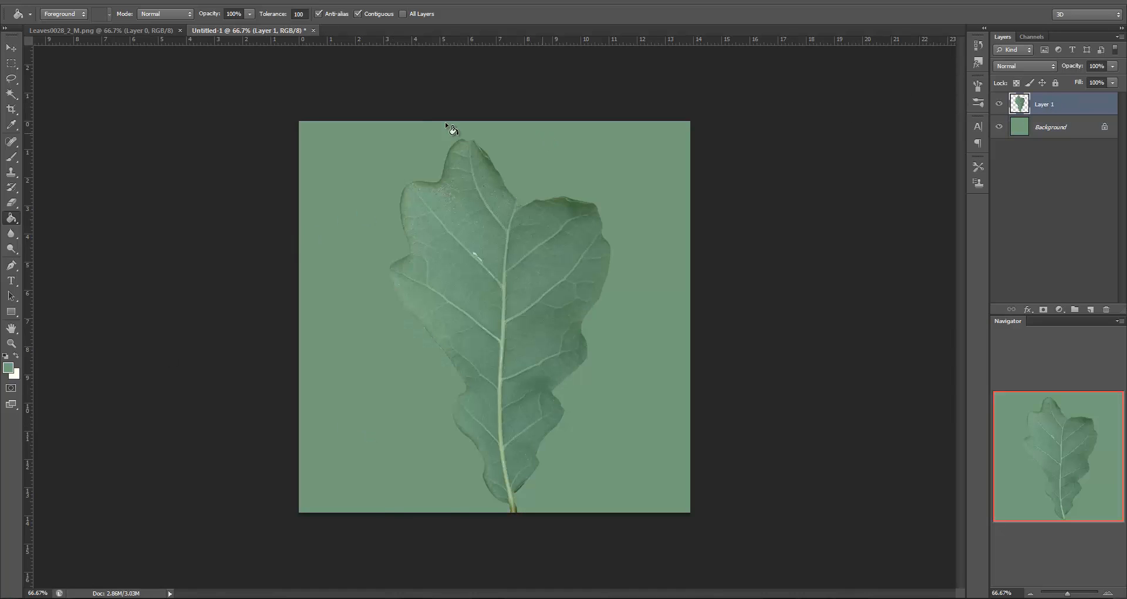
pyautogui.click(79, 1)
pyautogui.moveTo(97, 25)
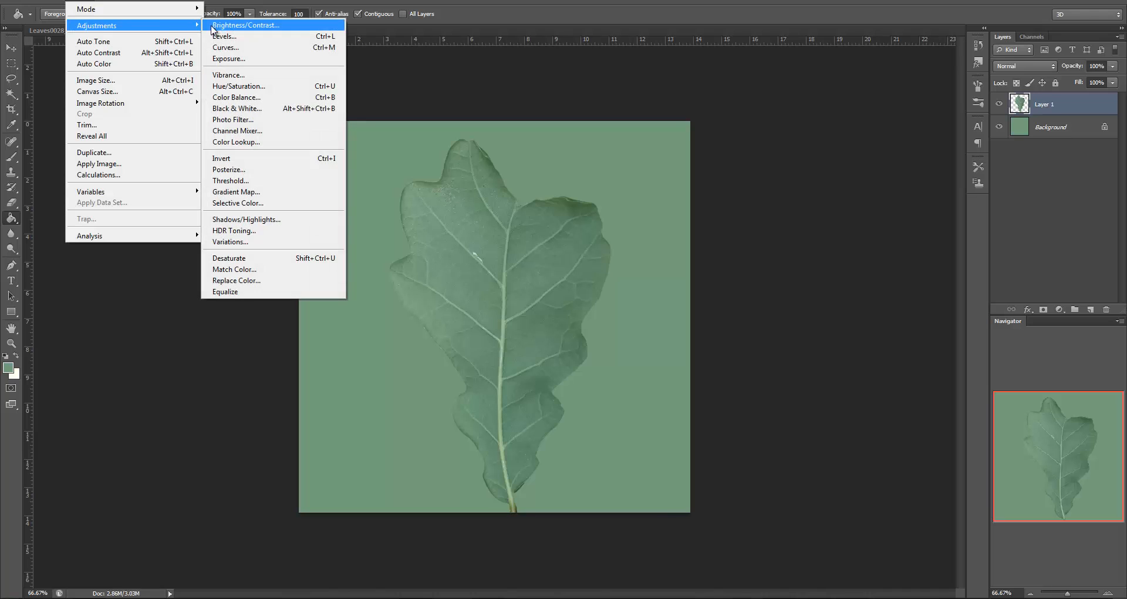
pyautogui.click(238, 86)
pyautogui.moveTo(808, 352); pyautogui.dragTo(798, 378)
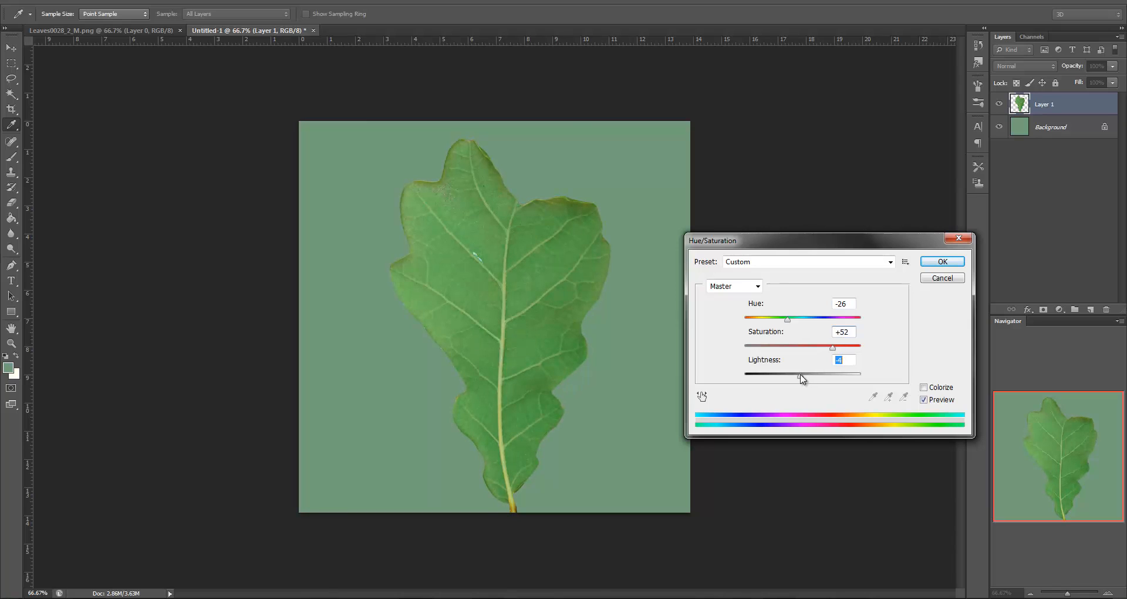
pyautogui.moveTo(789, 320); pyautogui.dragTo(785, 323)
pyautogui.moveTo(834, 350); pyautogui.dragTo(832, 351)
pyautogui.click(941, 262)
pyautogui.press('g')
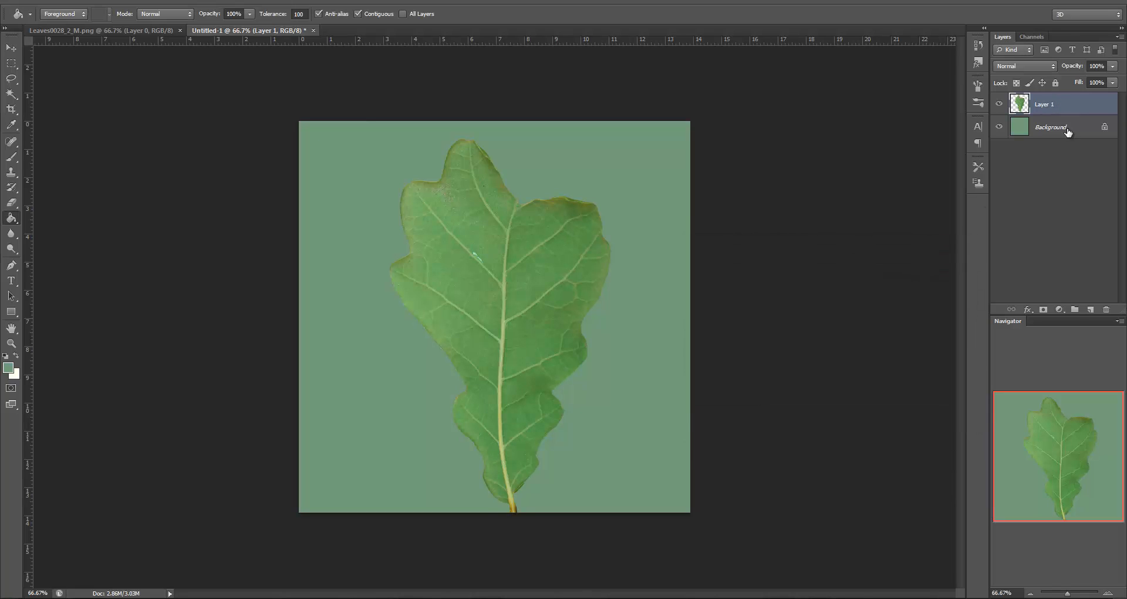
# Sample the recoloured leaf's green and fill the Background layer with that colour.
pyautogui.hotkey('alt', '[')
pyautogui.click(11, 125)
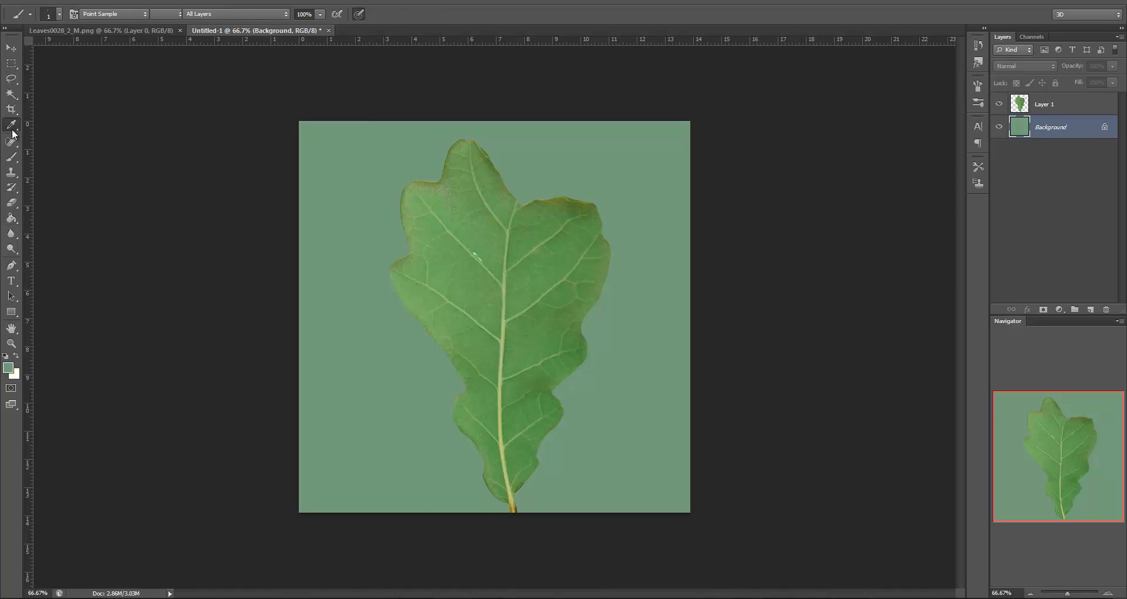
pyautogui.click(455, 252)
pyautogui.click(11, 218)
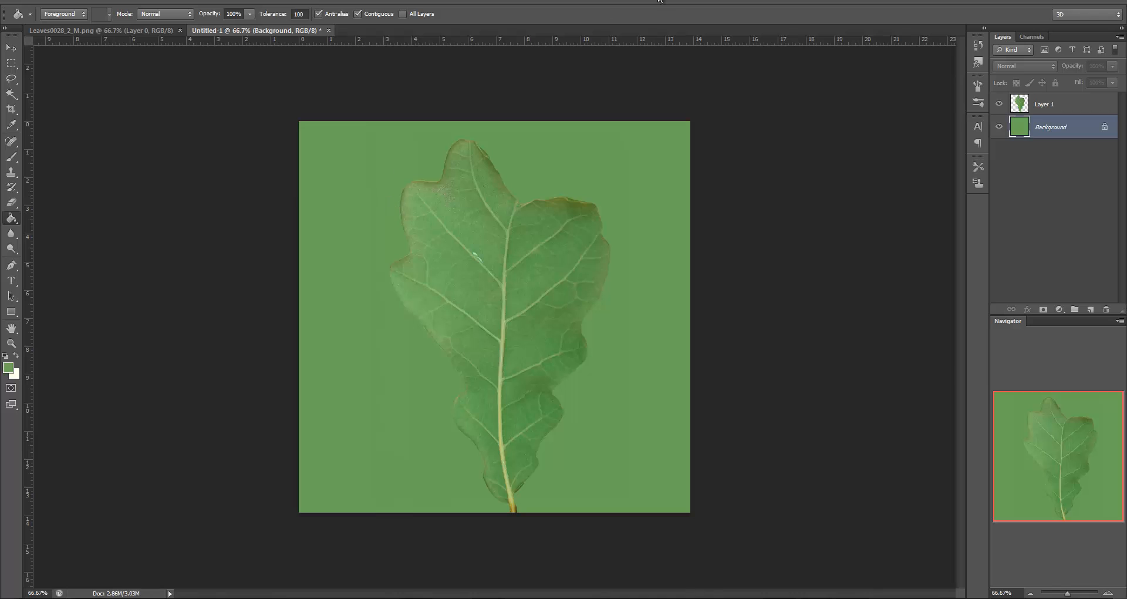
# Save a PNG copy of the leaf image as LeafColor in the Textures folder, with smallest compression and no interlacing.
pyautogui.click(38, 1)
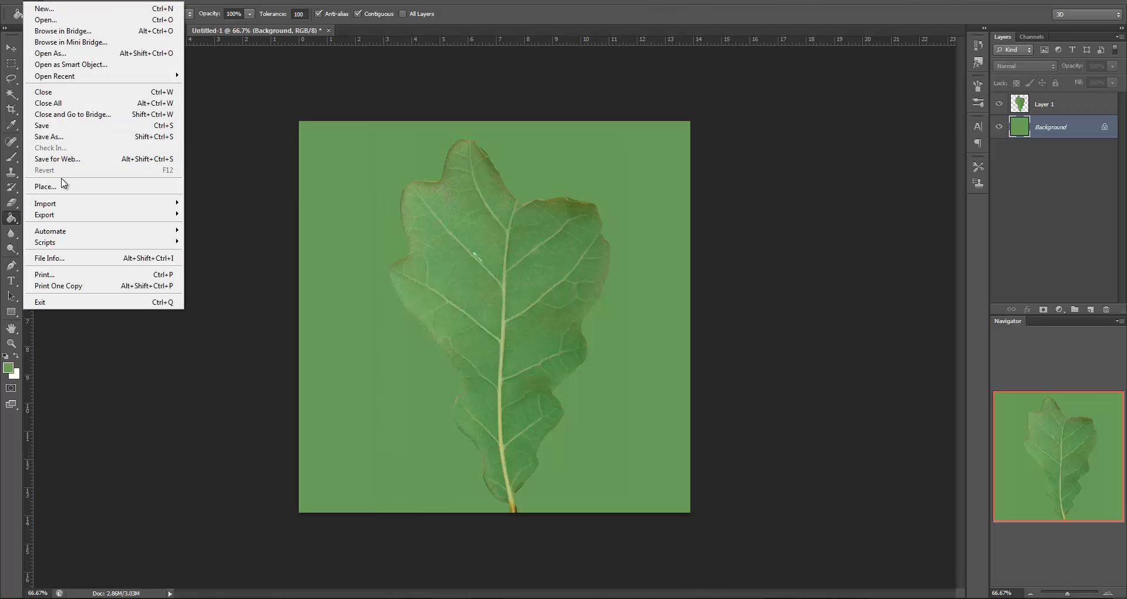
pyautogui.click(51, 137)
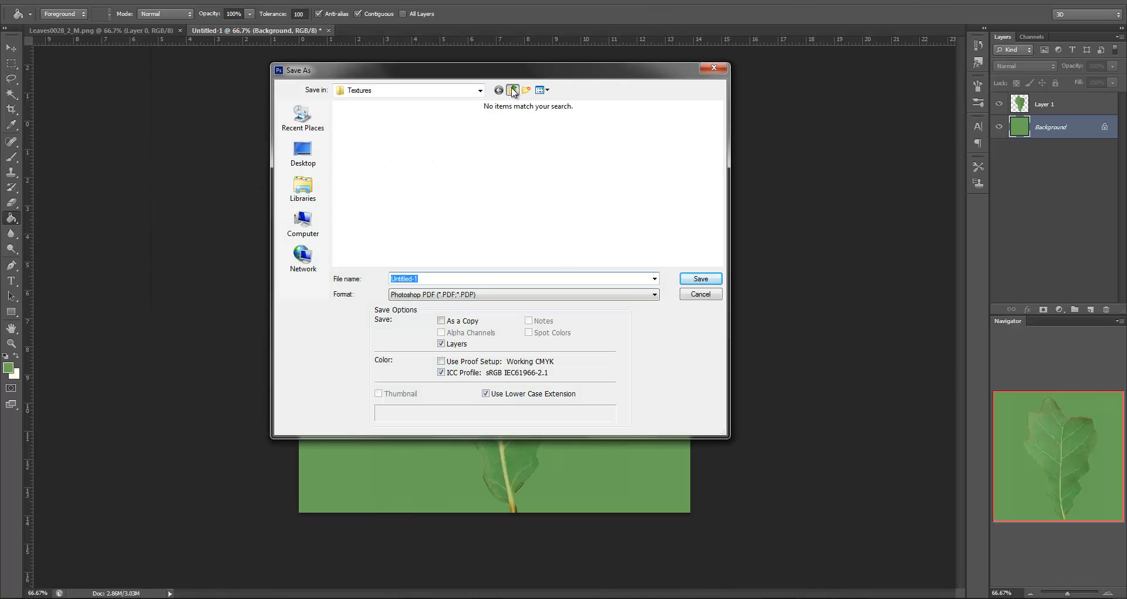
pyautogui.click(513, 91)
pyautogui.doubleClick(359, 133)
pyautogui.click(438, 296)
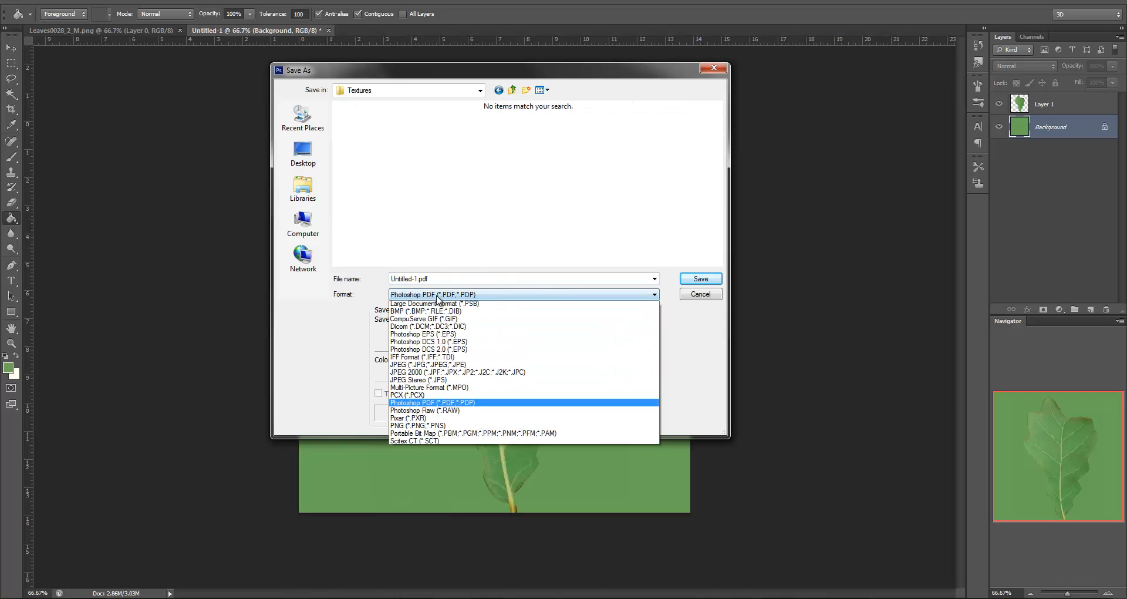
pyautogui.click(422, 433)
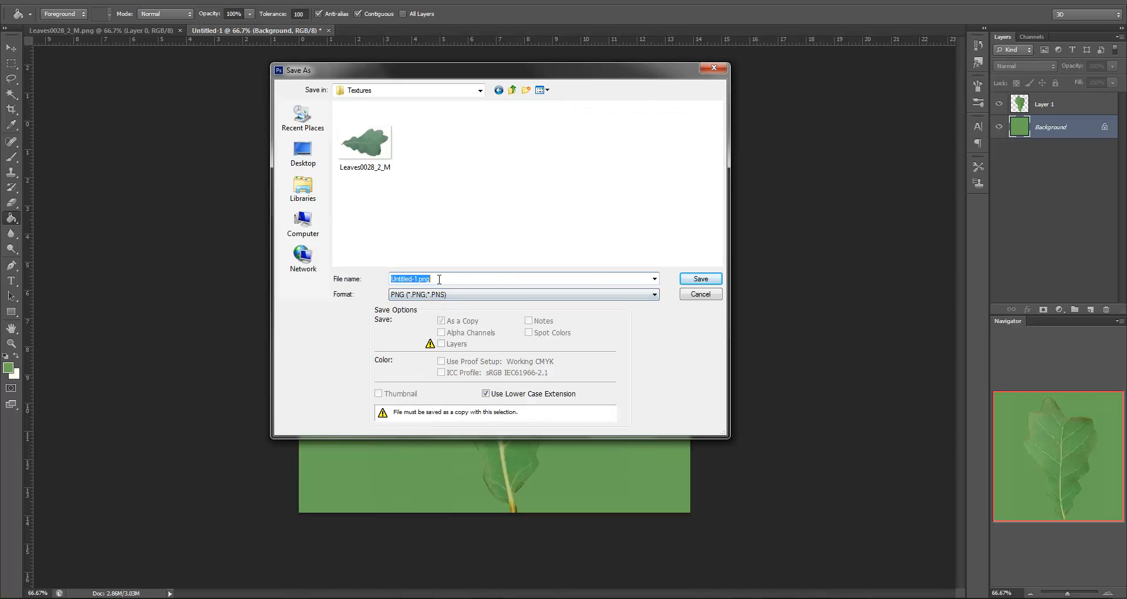
pyautogui.write('LeafColor')
pyautogui.press('Return')
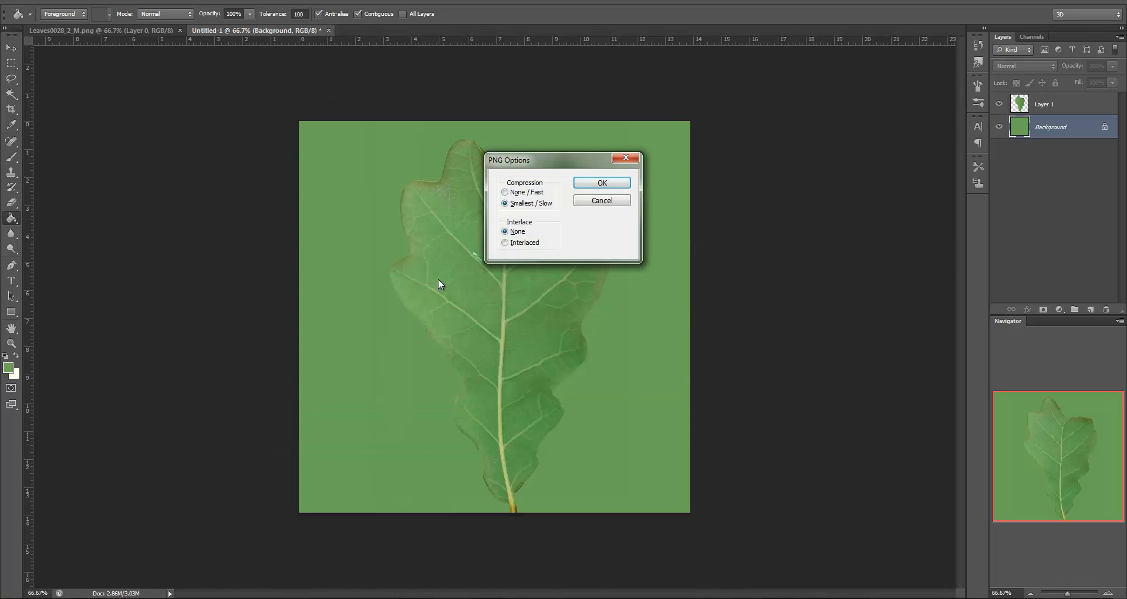
pyautogui.press('Return')
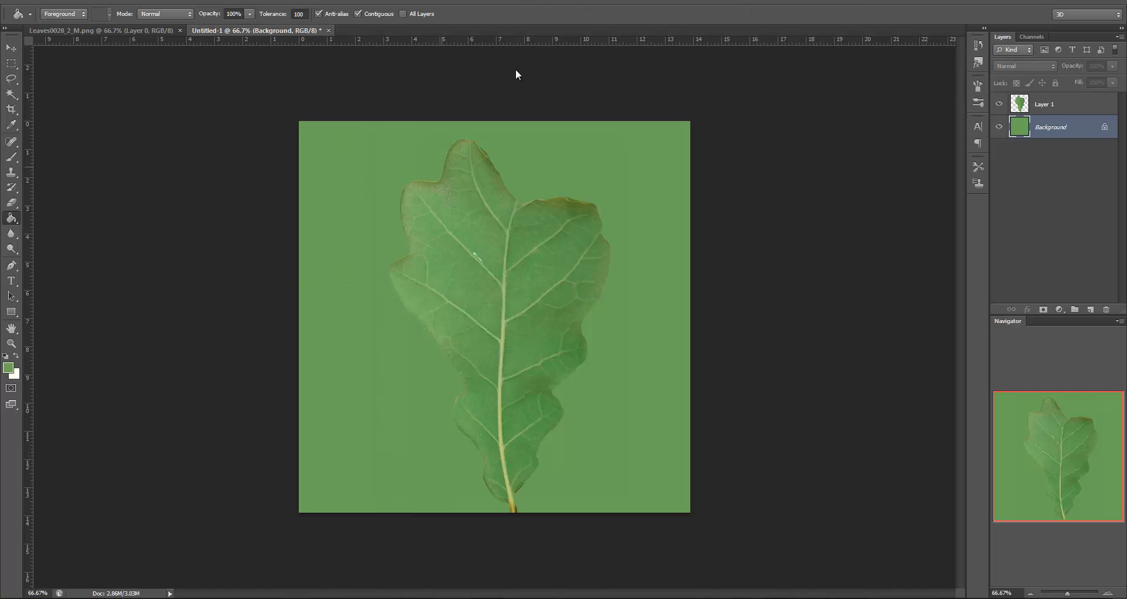
pyautogui.click(1058, 111)
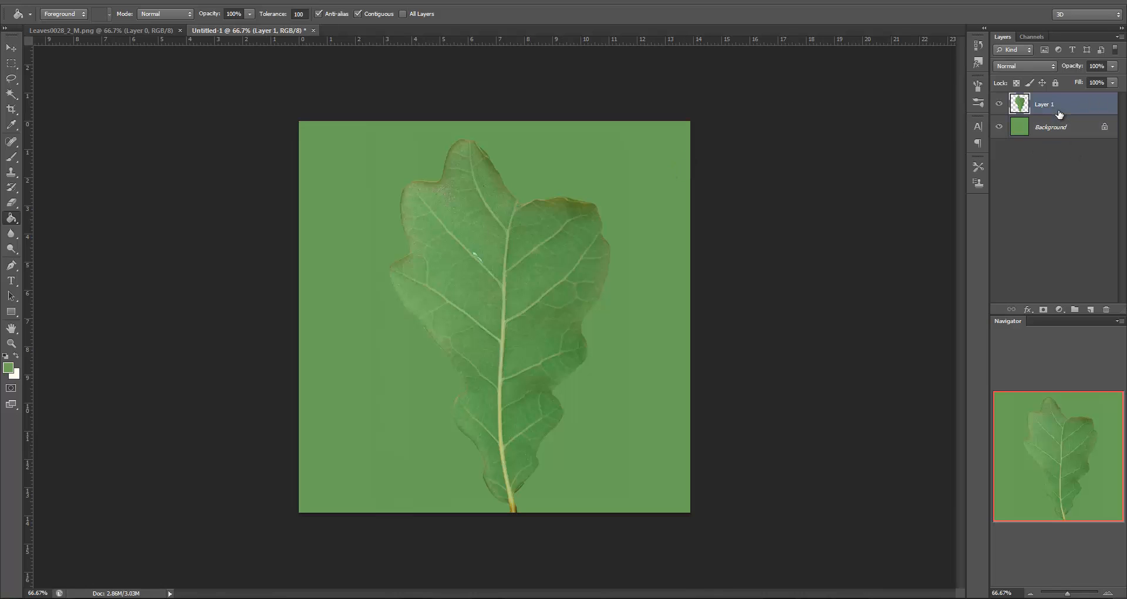
pyautogui.click(1054, 133)
pyautogui.click(1055, 108)
pyautogui.click(1059, 126)
pyautogui.click(1057, 108)
pyautogui.click(1059, 124)
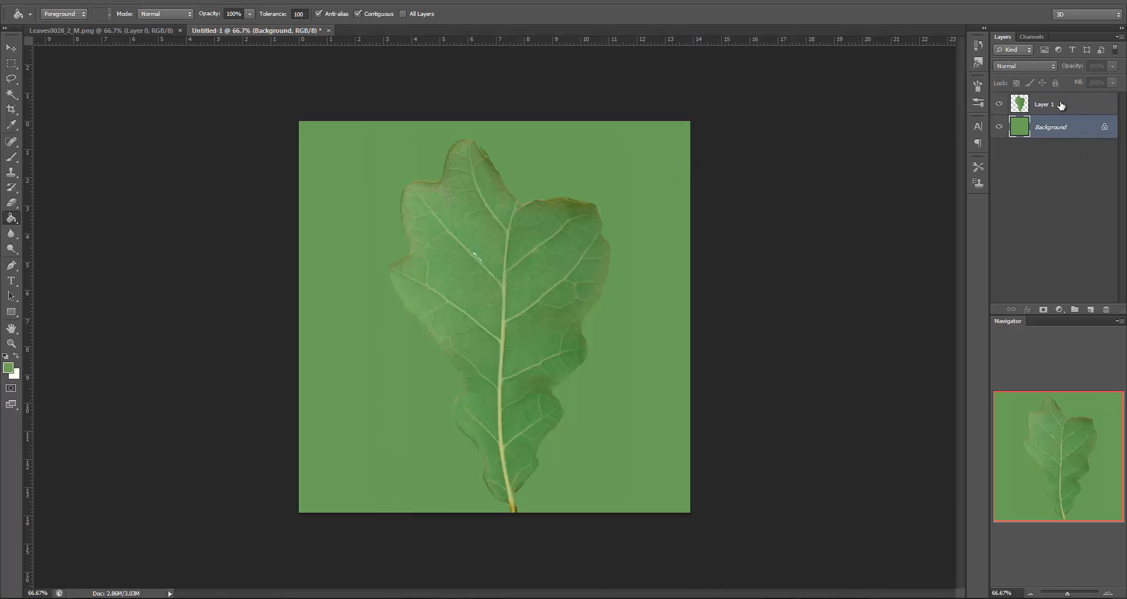
pyautogui.click(1059, 107)
pyautogui.click(1058, 123)
pyautogui.click(1056, 112)
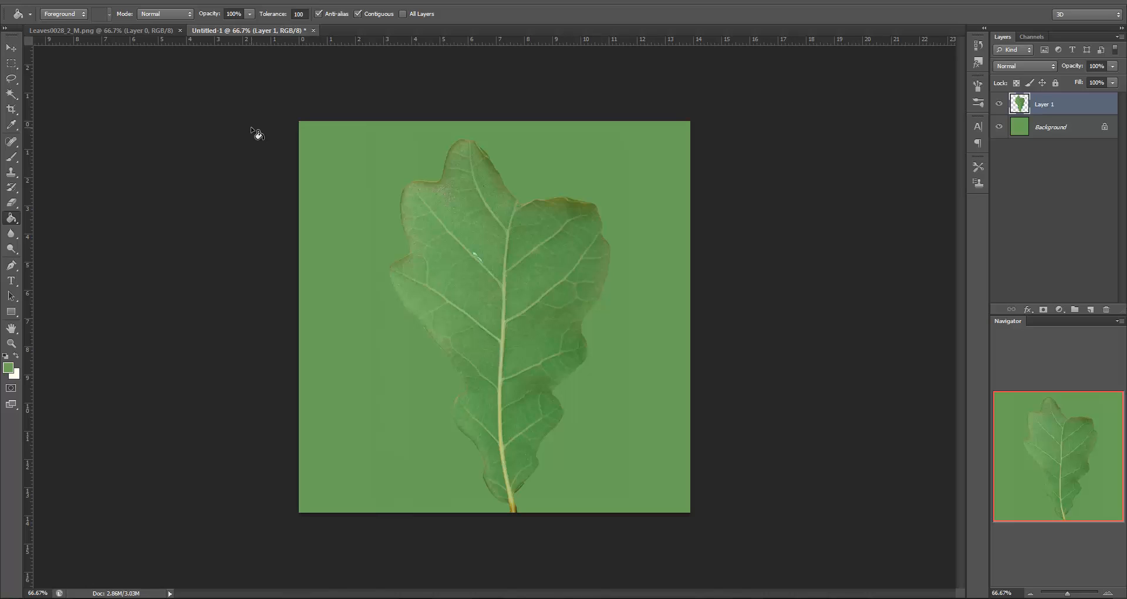
# Set the foreground colour to black (000000) and fill the Background layer with it.
pyautogui.click(1022, 133)
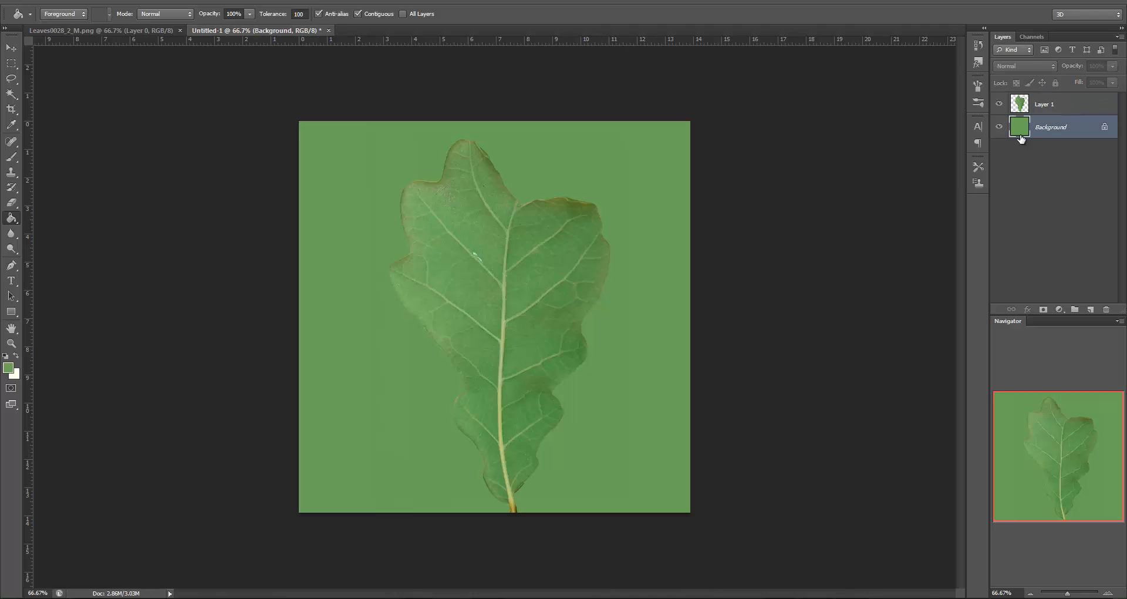
pyautogui.click(4, 368)
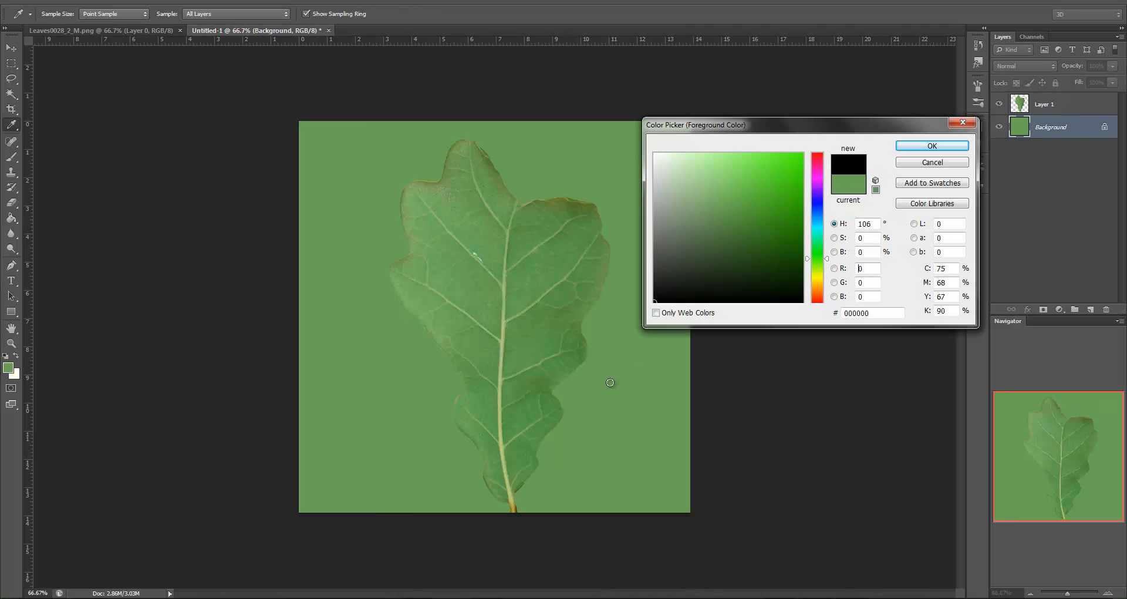
pyautogui.press('Return')
pyautogui.click(614, 169)
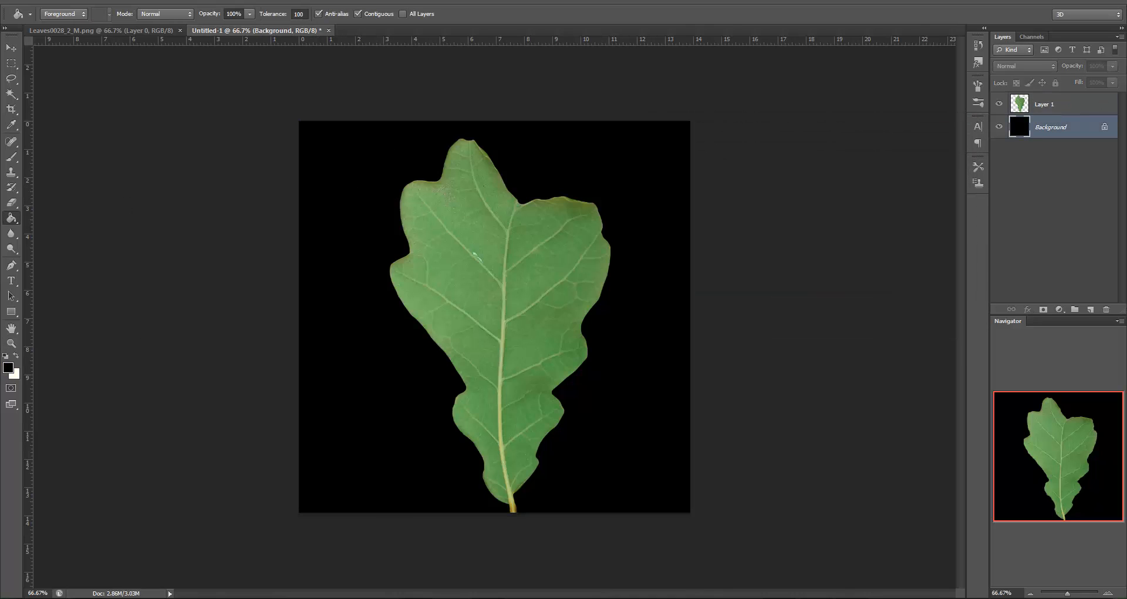
# Start a Black & White adjustment on Layer 1 and compare the leaf with the preview off and on.
pyautogui.click(1064, 104)
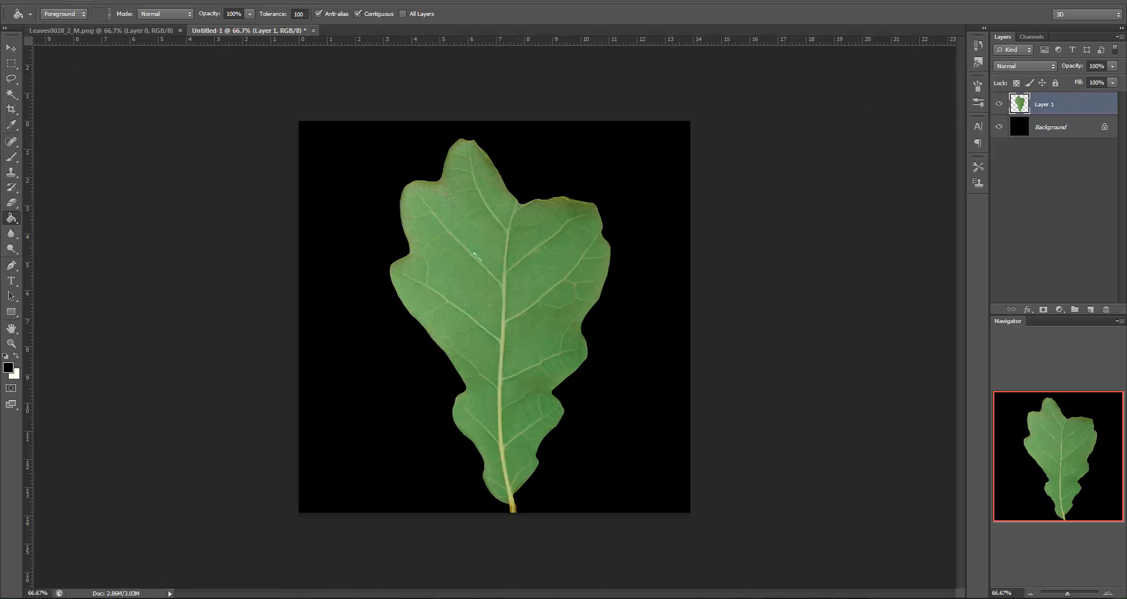
pyautogui.click(78, 2)
pyautogui.click(80, 2)
pyautogui.click(83, 2)
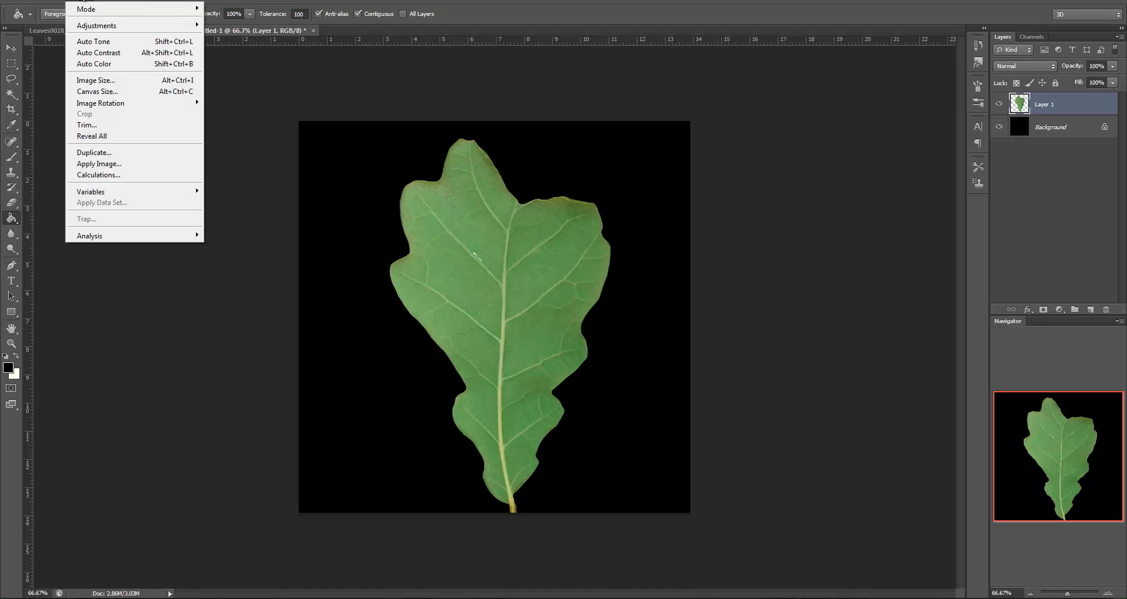
pyautogui.moveTo(105, 26)
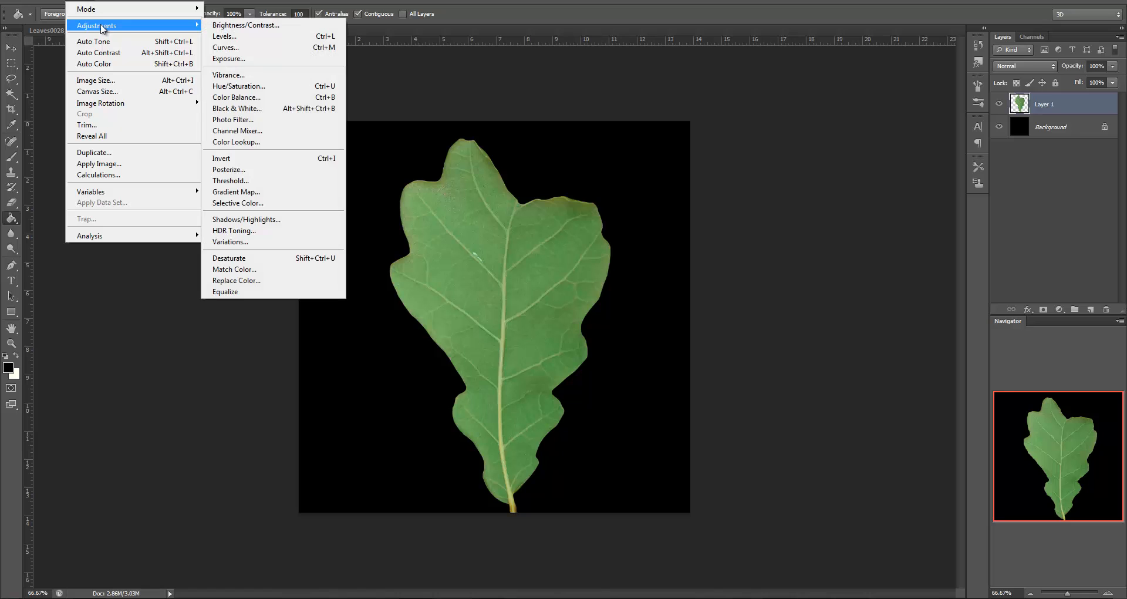
pyautogui.click(270, 113)
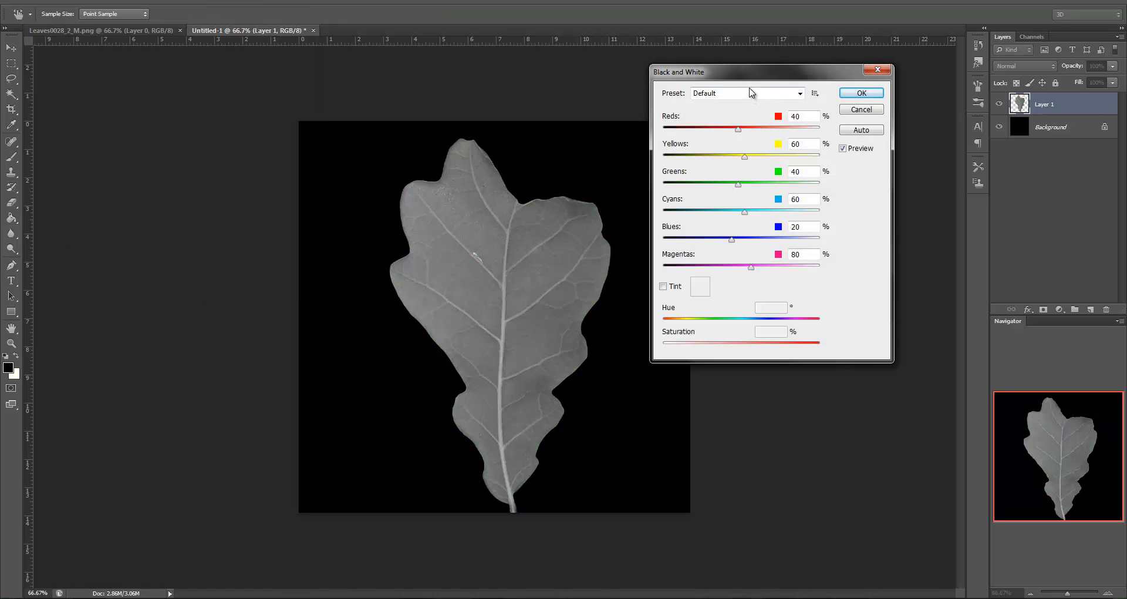
pyautogui.moveTo(748, 76); pyautogui.dragTo(712, 132)
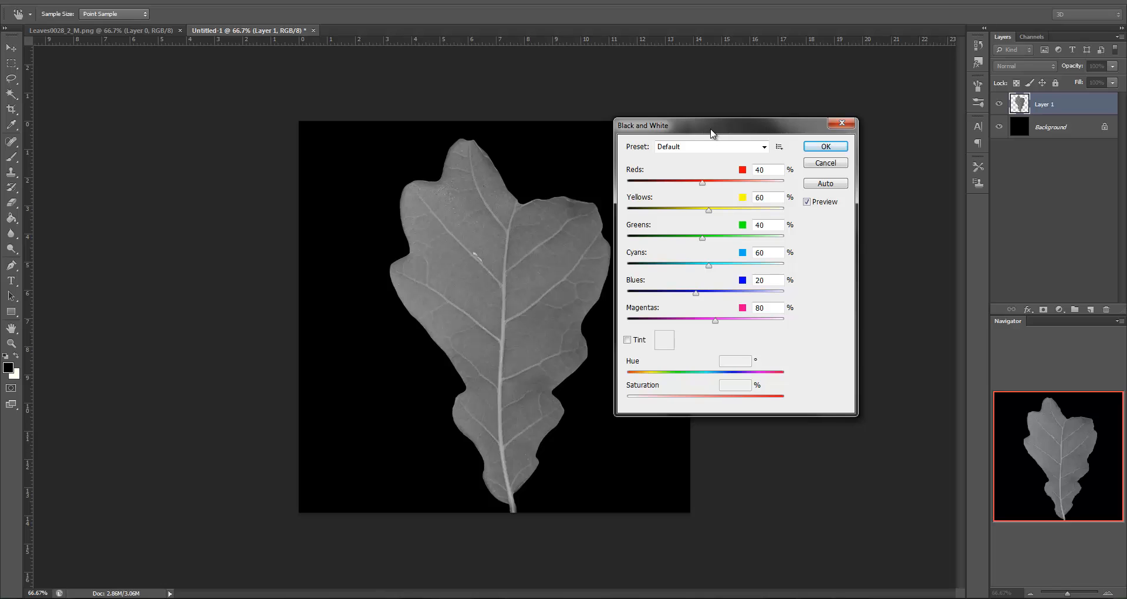
pyautogui.click(807, 201)
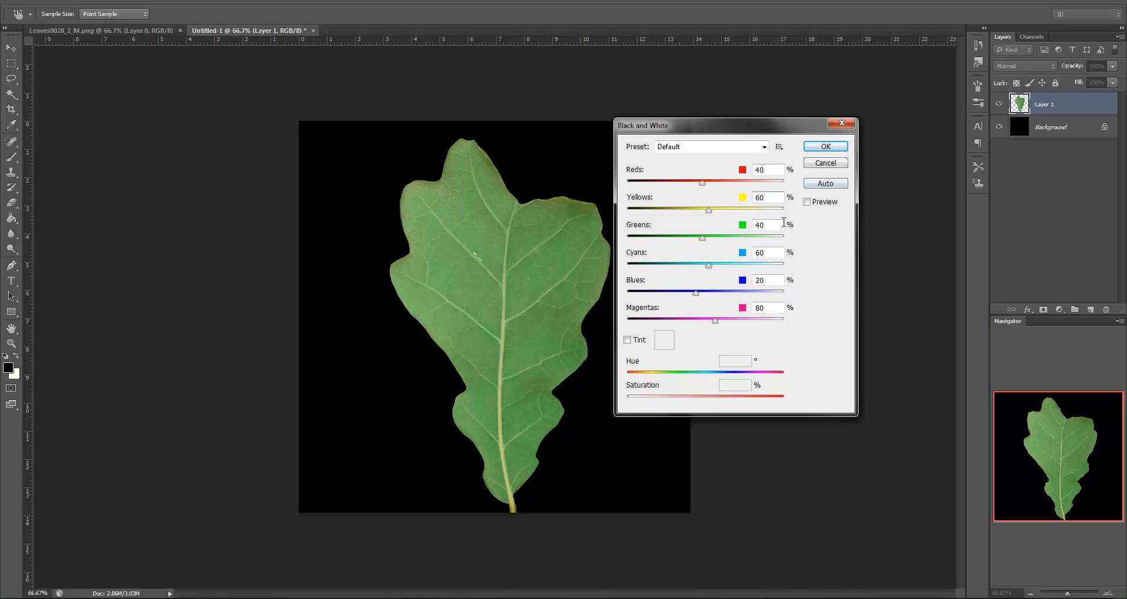
pyautogui.click(808, 202)
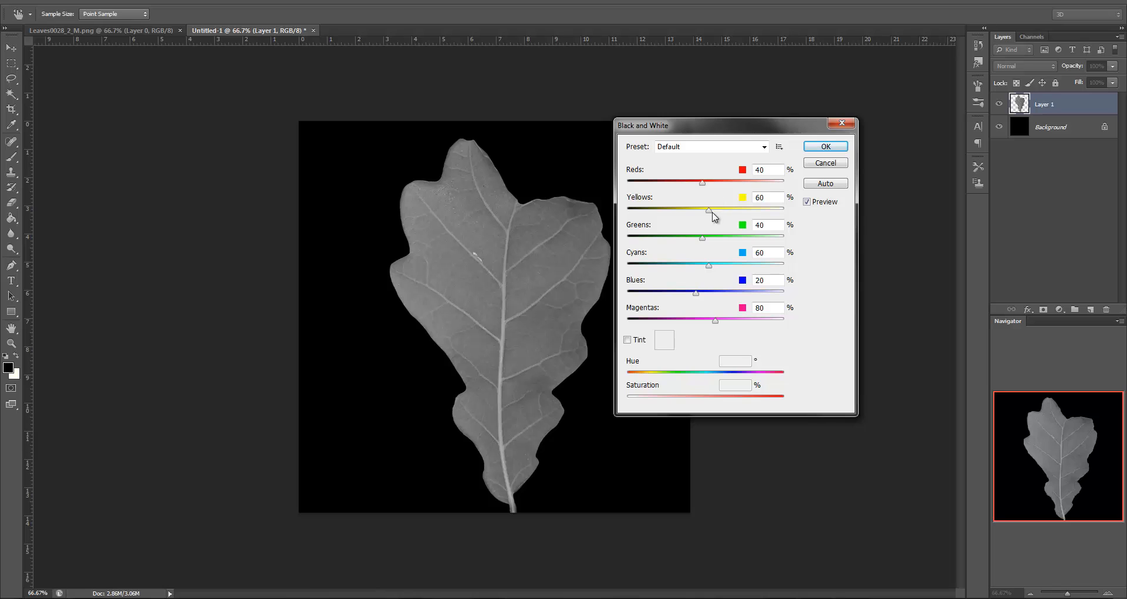
# Set the Black & White yellows to 300% and greens to -200% to isolate the leaf veins, and apply the adjustment.
pyautogui.moveTo(709, 210); pyautogui.dragTo(600, 206)
pyautogui.moveTo(700, 237); pyautogui.dragTo(822, 244)
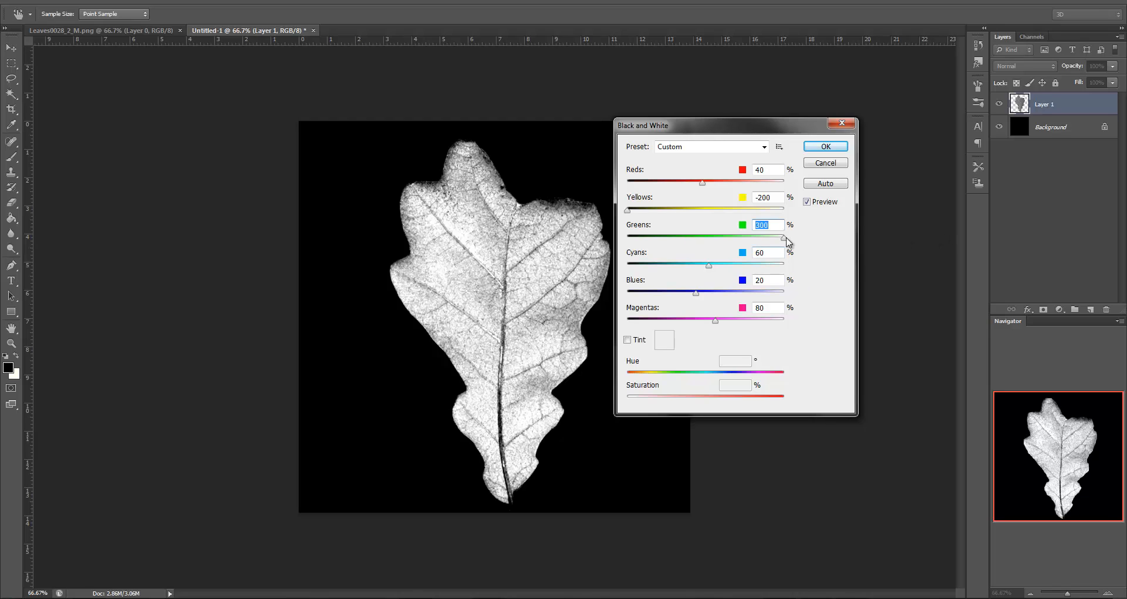
pyautogui.moveTo(784, 237); pyautogui.dragTo(865, 206)
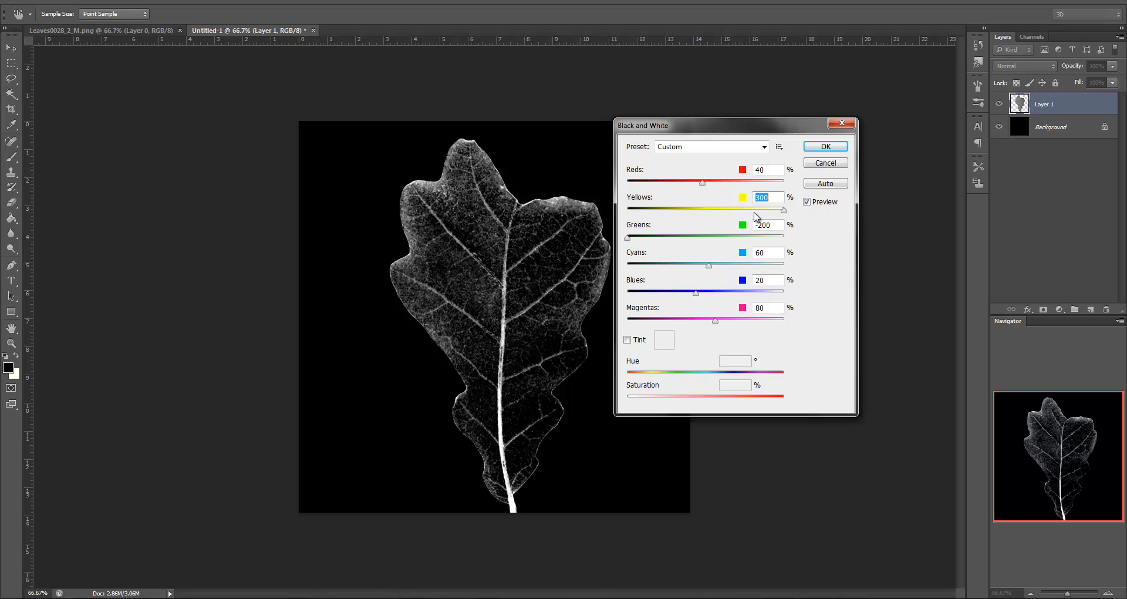
pyautogui.moveTo(785, 210); pyautogui.dragTo(803, 223)
pyautogui.click(627, 237)
pyautogui.click(784, 211)
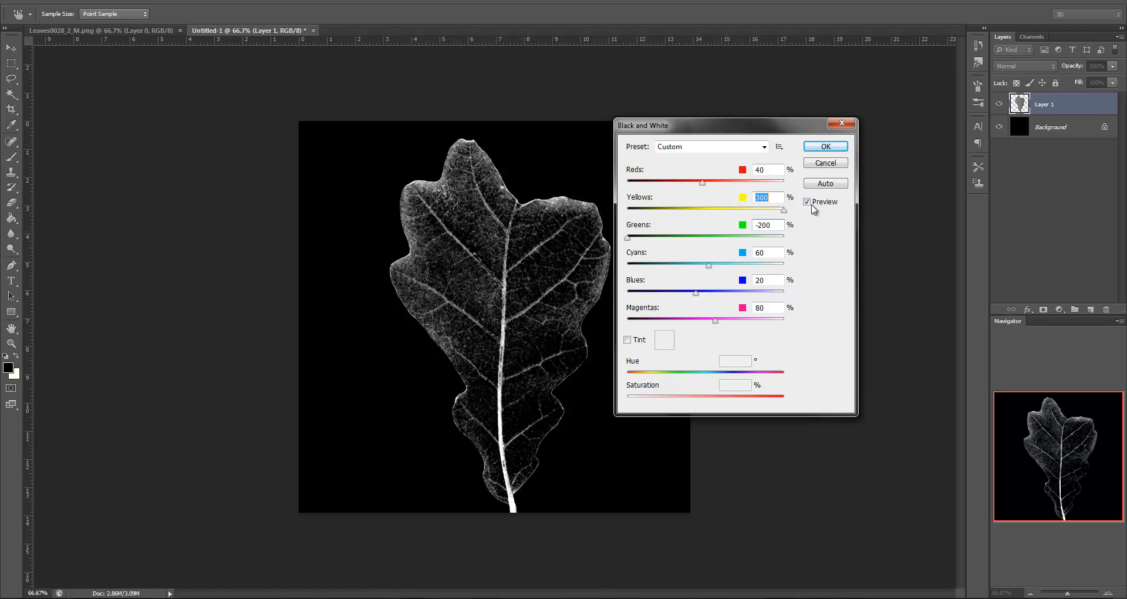
pyautogui.click(825, 146)
# Bring up the image adjustments for the black-and-white leaf on Layer 1.
pyautogui.click(77, 3)
pyautogui.moveTo(94, 31)
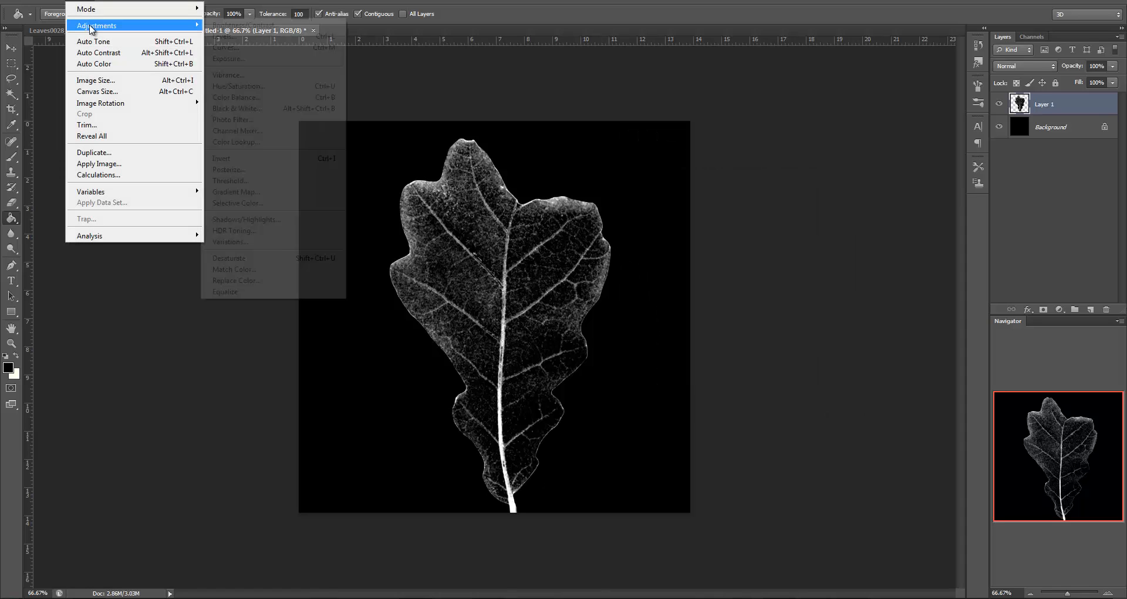
# Apply a Brightness/Contrast adjustment to the leaf layer with brightness 14 and contrast 100.
pyautogui.click(251, 31)
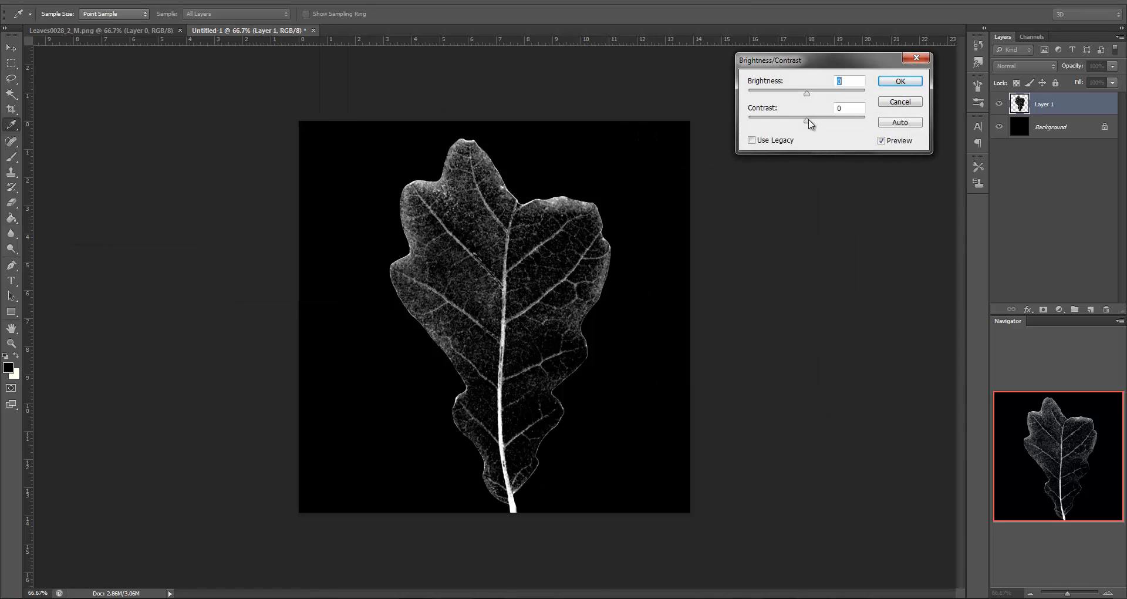
pyautogui.moveTo(807, 120); pyautogui.dragTo(866, 120)
pyautogui.moveTo(807, 93)
pyautogui.mouseDown()
pyautogui.moveTo(772, 94)
pyautogui.moveTo(816, 94)
pyautogui.mouseUp()
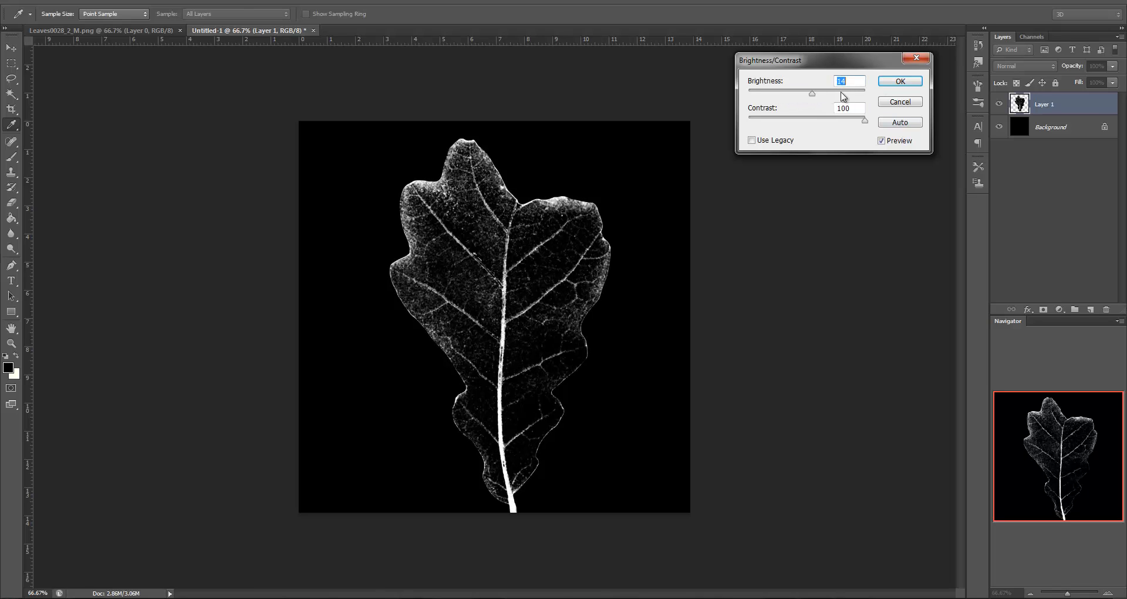
pyautogui.click(900, 81)
# Apply a second Brightness/Contrast adjustment to the leaf layer with contrast 100 and slightly raised brightness.
pyautogui.click(78, 2)
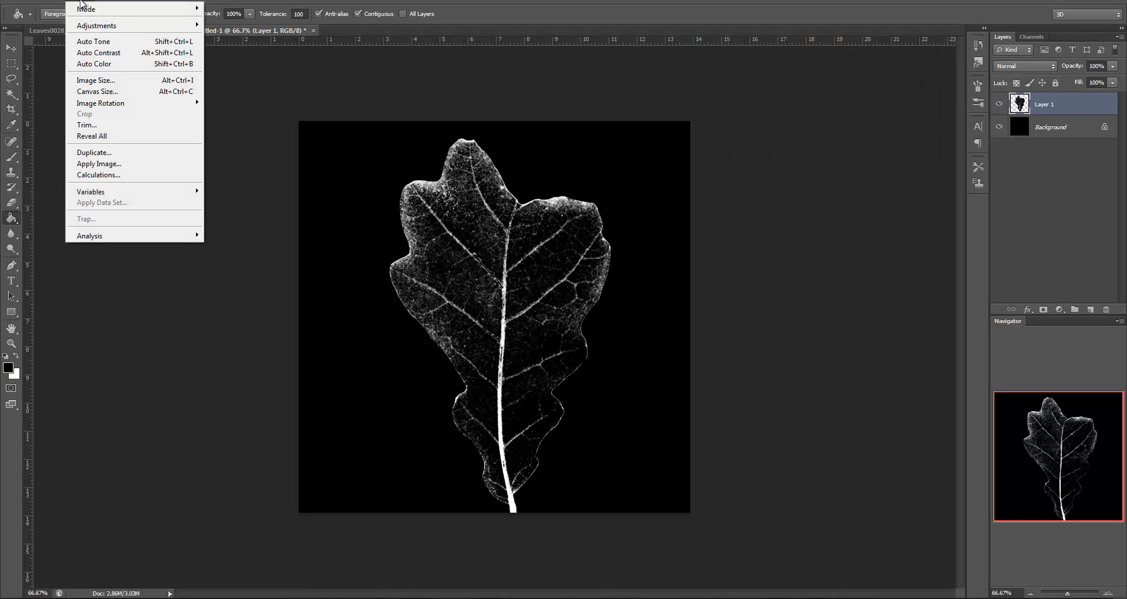
pyautogui.moveTo(88, 25)
pyautogui.click(267, 26)
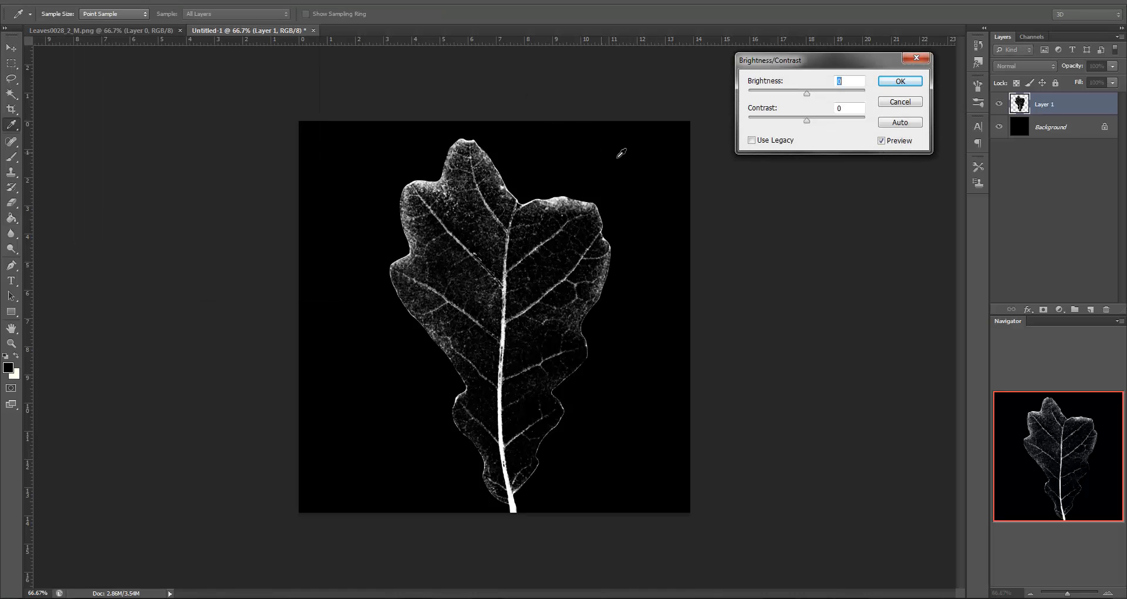
pyautogui.moveTo(807, 120); pyautogui.dragTo(895, 139)
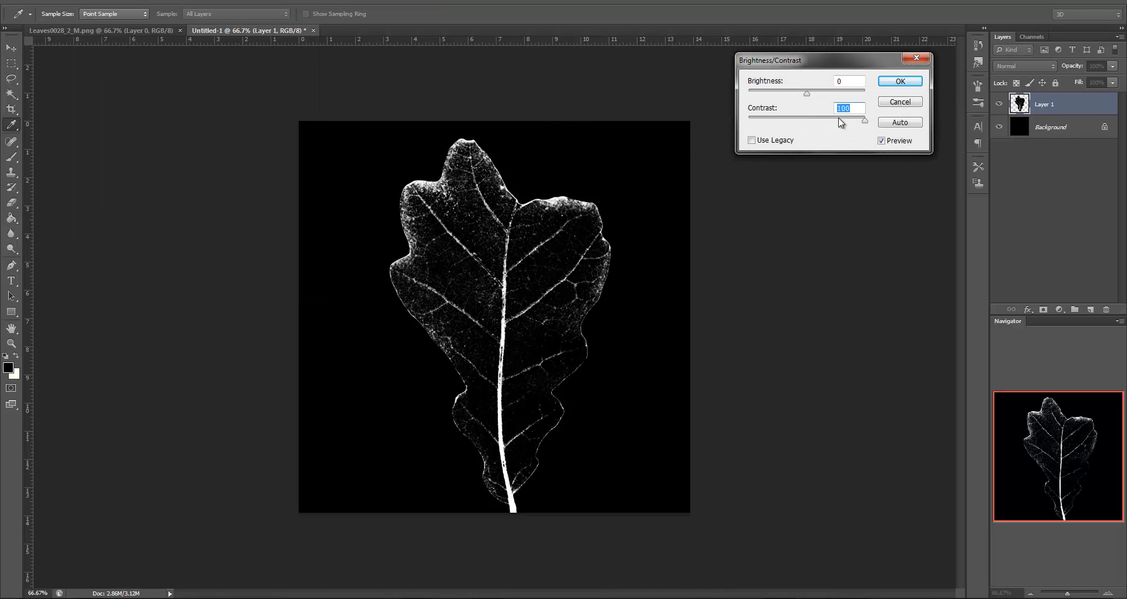
pyautogui.moveTo(807, 93)
pyautogui.mouseDown()
pyautogui.moveTo(751, 96)
pyautogui.moveTo(818, 93)
pyautogui.mouseUp()
pyautogui.click(892, 82)
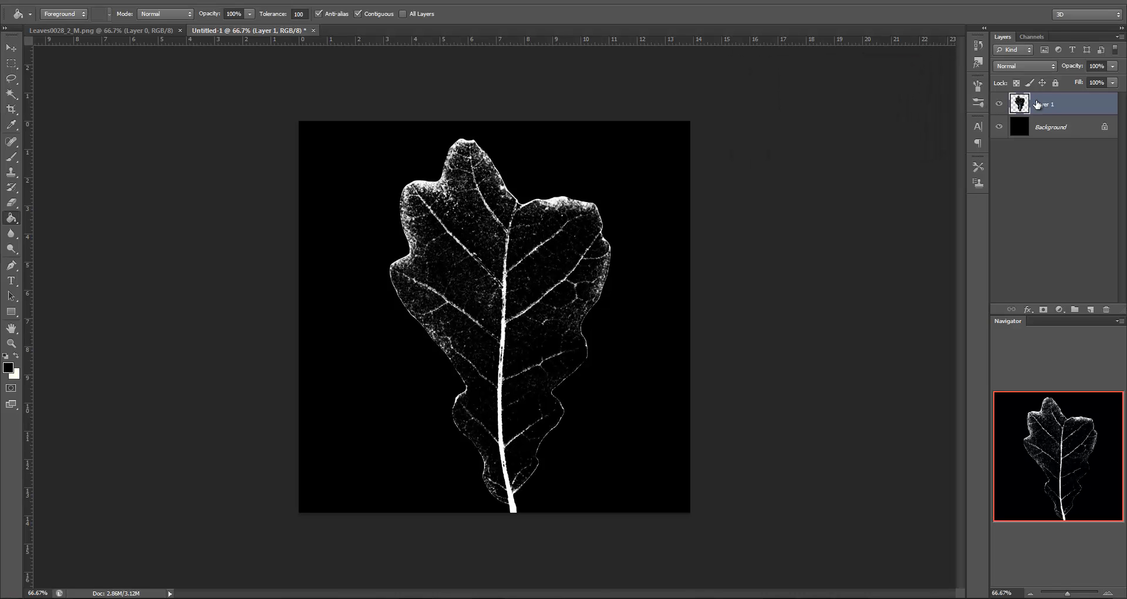
# Invert the leaf layer's colors.
pyautogui.click(80, 1)
pyautogui.moveTo(88, 27)
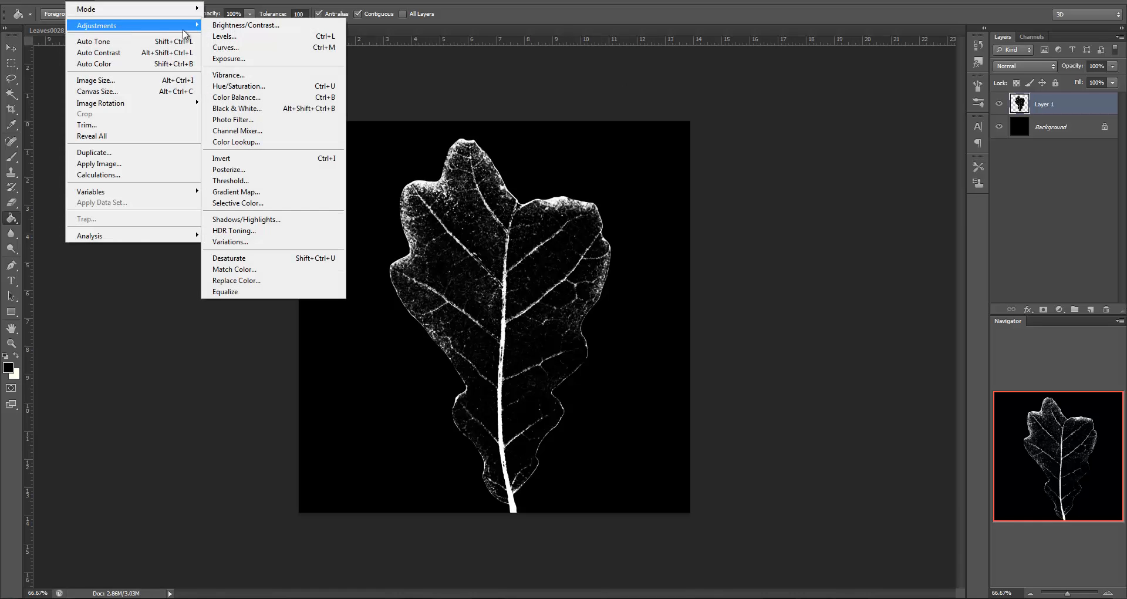
pyautogui.click(235, 159)
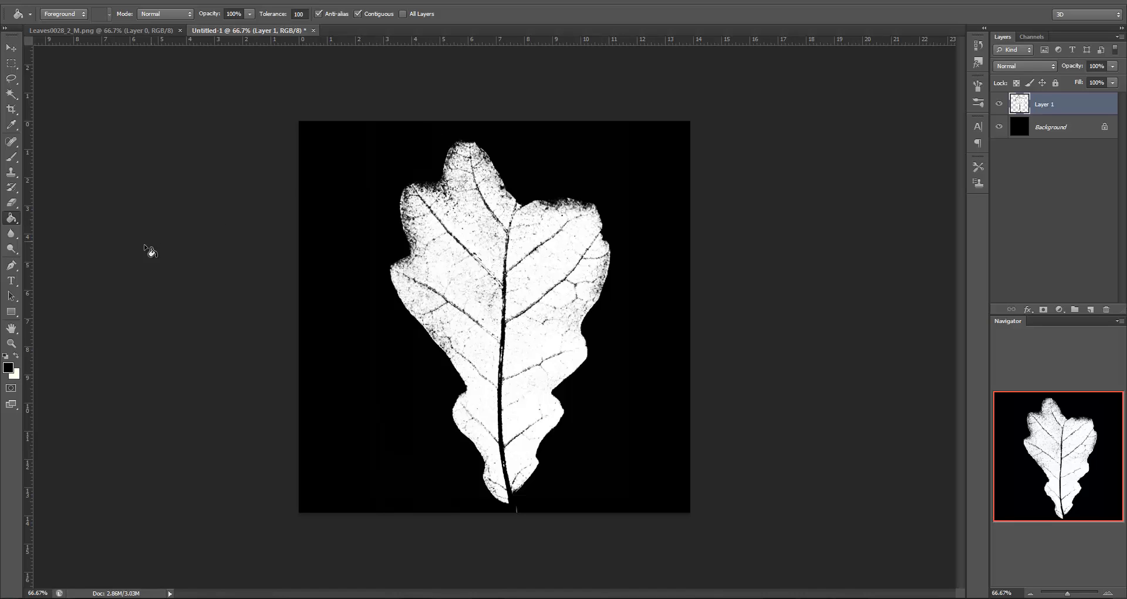
# Save the image as a PNG named LeafTranslucency in the Textures folder, with smallest compression and no interlacing.
pyautogui.click(35, 2)
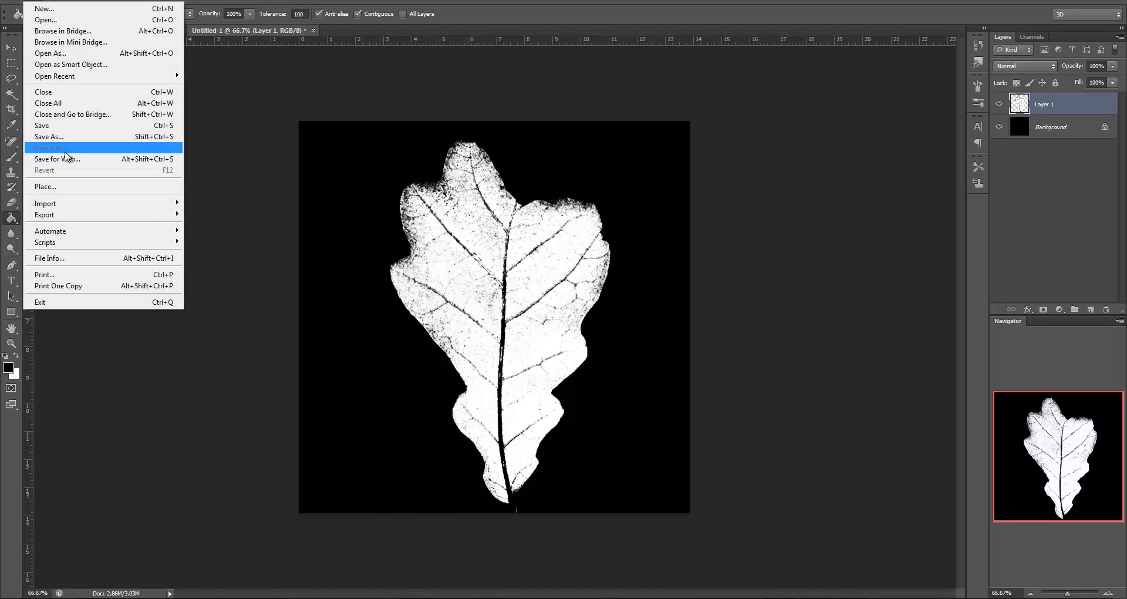
pyautogui.click(50, 136)
pyautogui.click(415, 295)
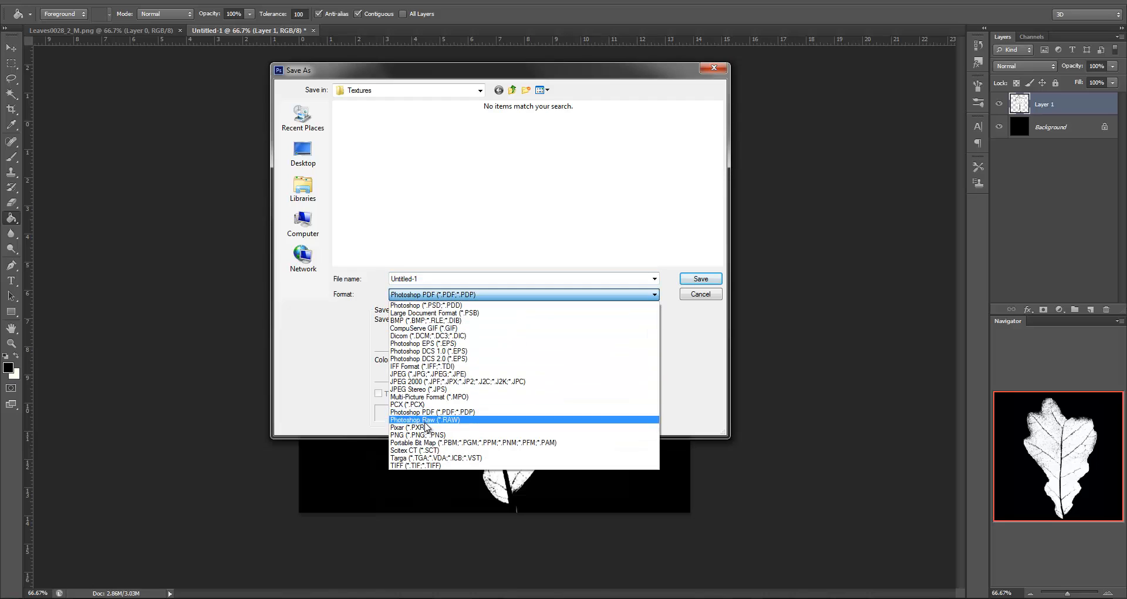
pyautogui.click(426, 421)
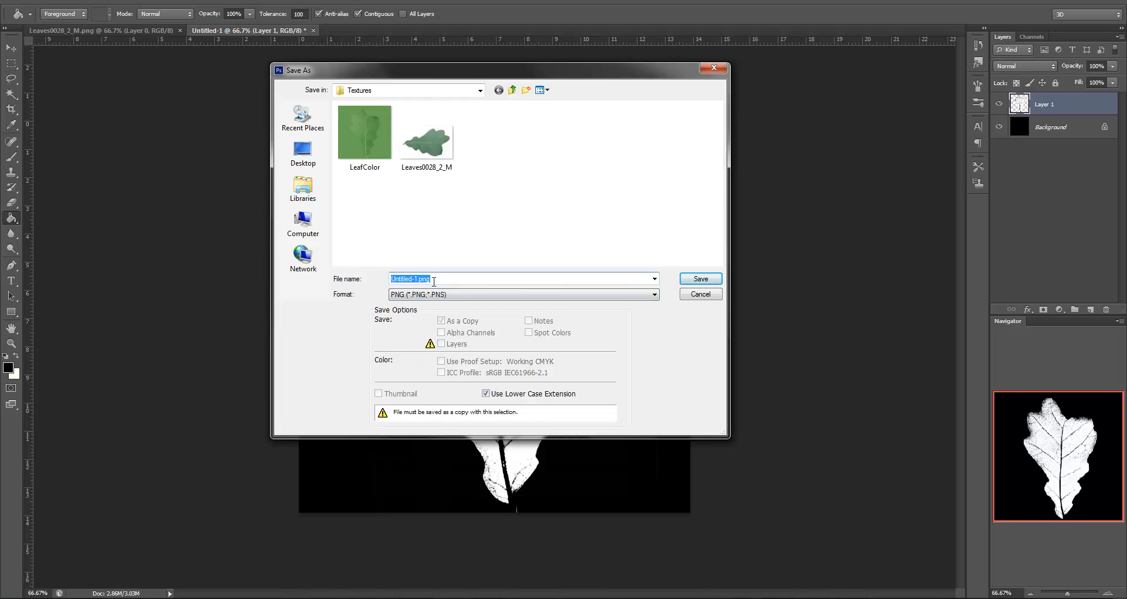
pyautogui.write('LeafTramn')
pyautogui.write('lucency')
pyautogui.press('Return')
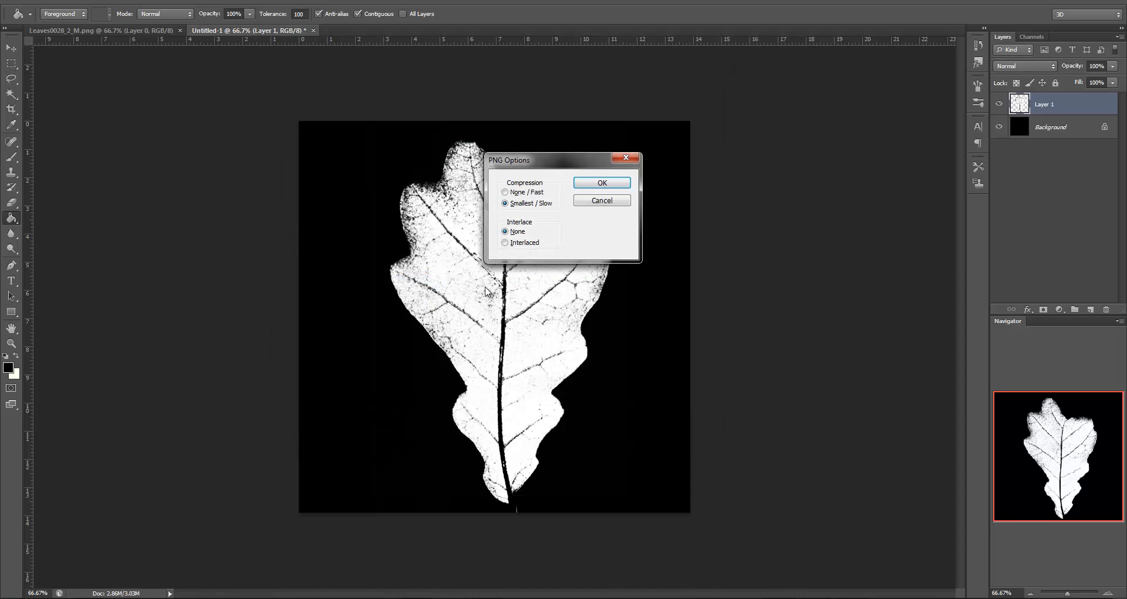
pyautogui.click(602, 183)
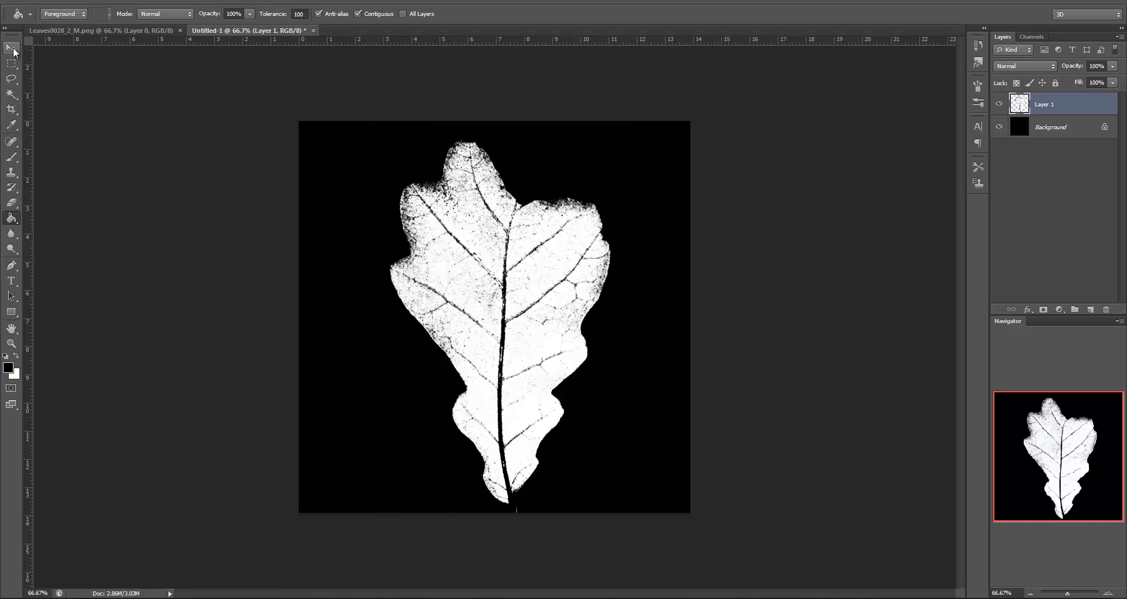
# Lock the leaf layer's transparent pixels and paint the whole leaf off-white with a 1289 px brush at 100% hardness.
pyautogui.click(11, 48)
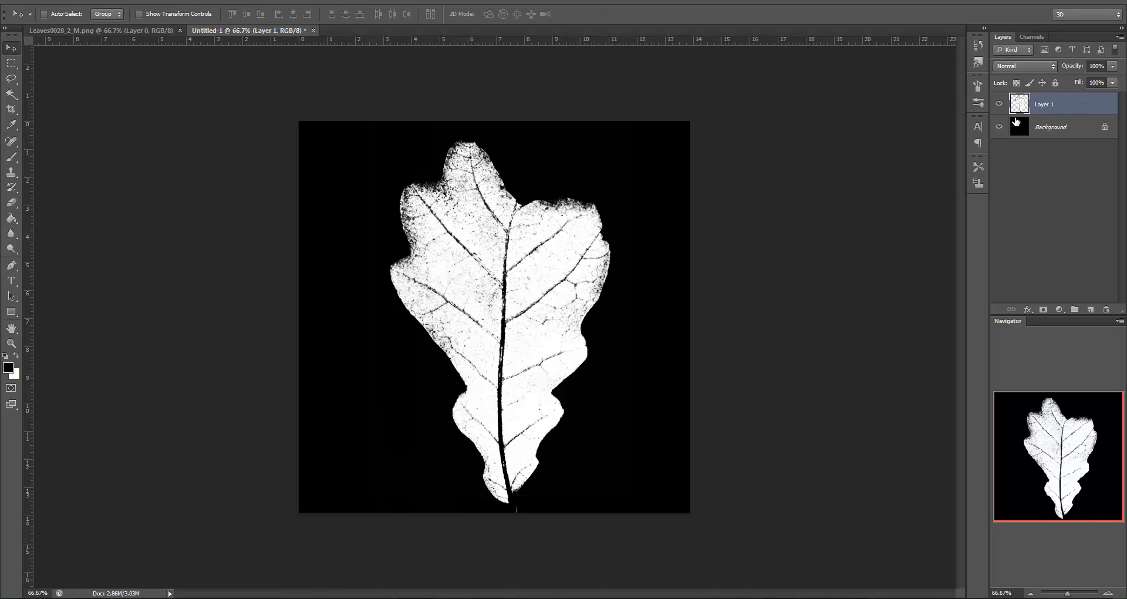
pyautogui.click(1017, 83)
pyautogui.click(10, 157)
pyautogui.click(16, 355)
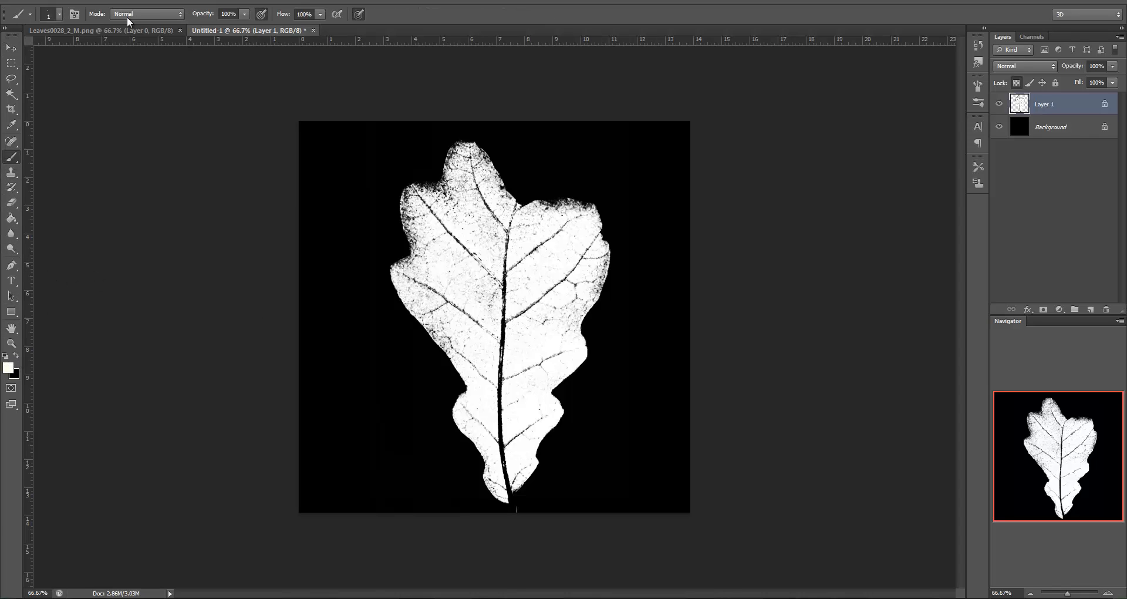
pyautogui.click(60, 15)
pyautogui.moveTo(115, 51); pyautogui.dragTo(123, 52)
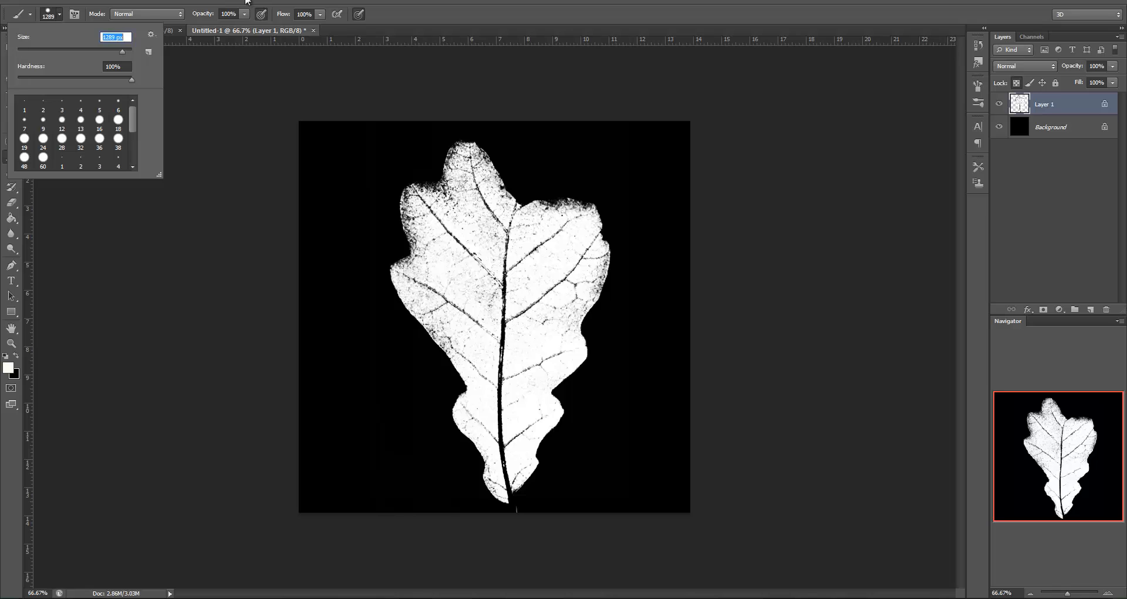
pyautogui.press('Return')
pyautogui.moveTo(458, 342); pyautogui.dragTo(424, 332)
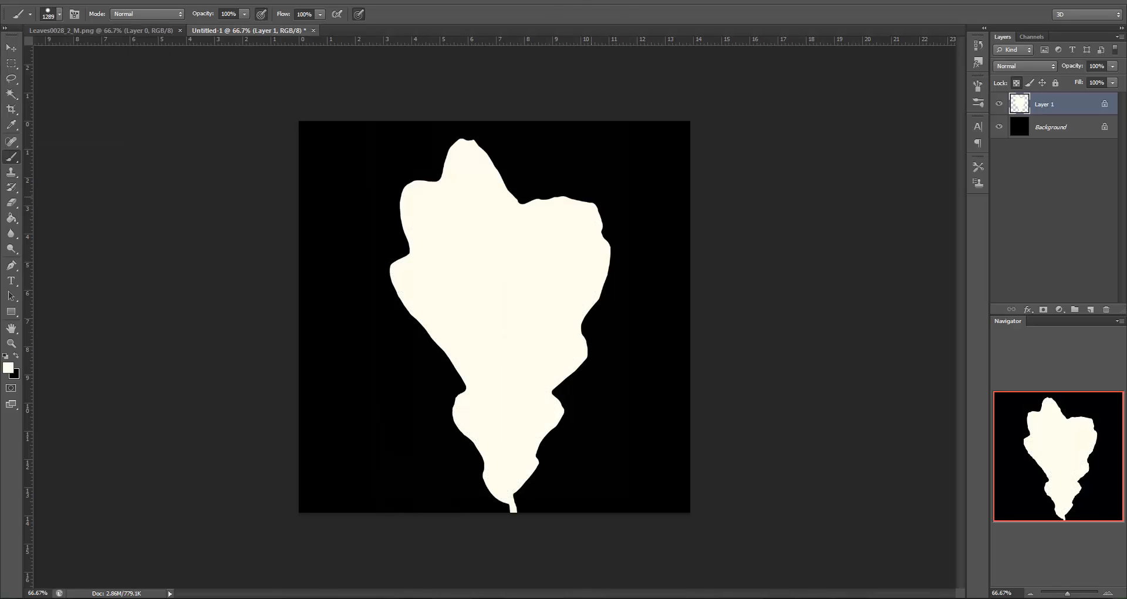
pyautogui.click(11, 47)
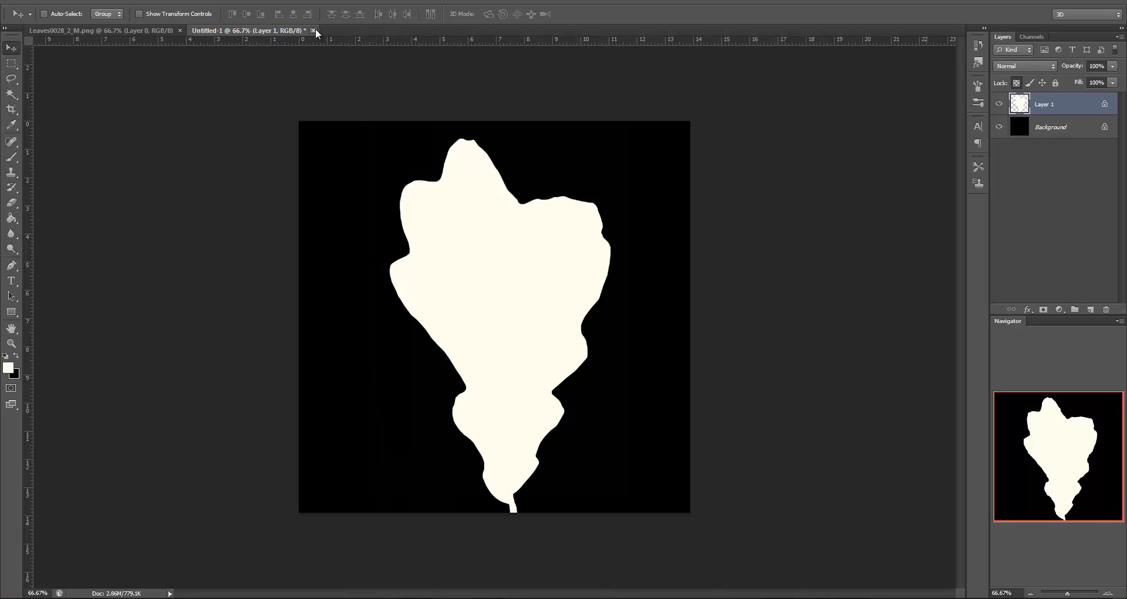
# Save the leaf silhouette as a PNG named LeafAlpha in the Textures folder.
pyautogui.click(34, 1)
pyautogui.click(57, 137)
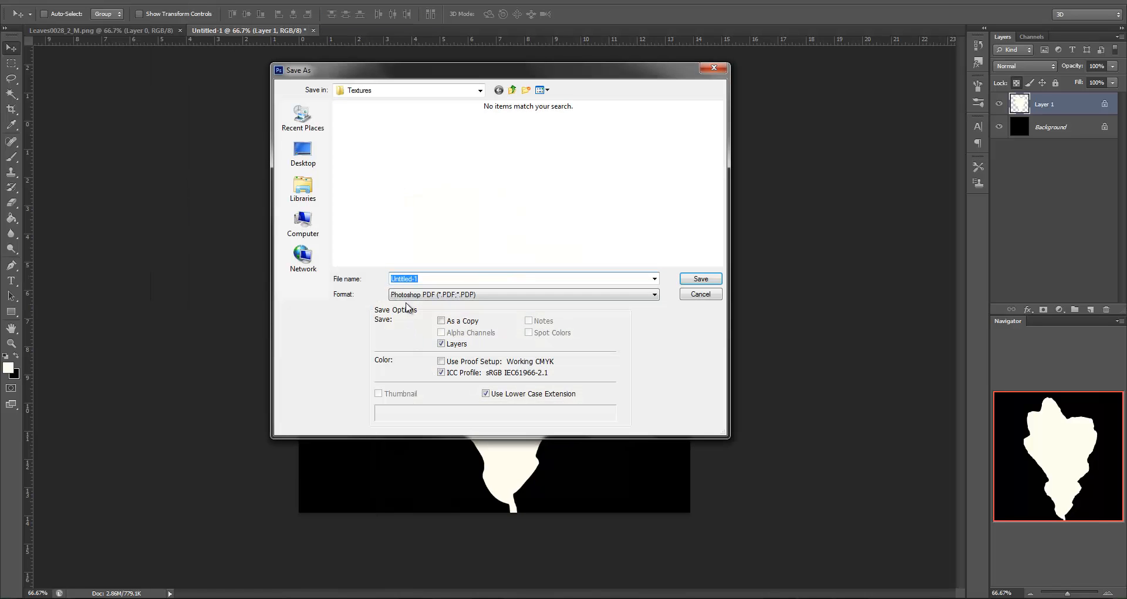
pyautogui.click(411, 296)
pyautogui.click(418, 434)
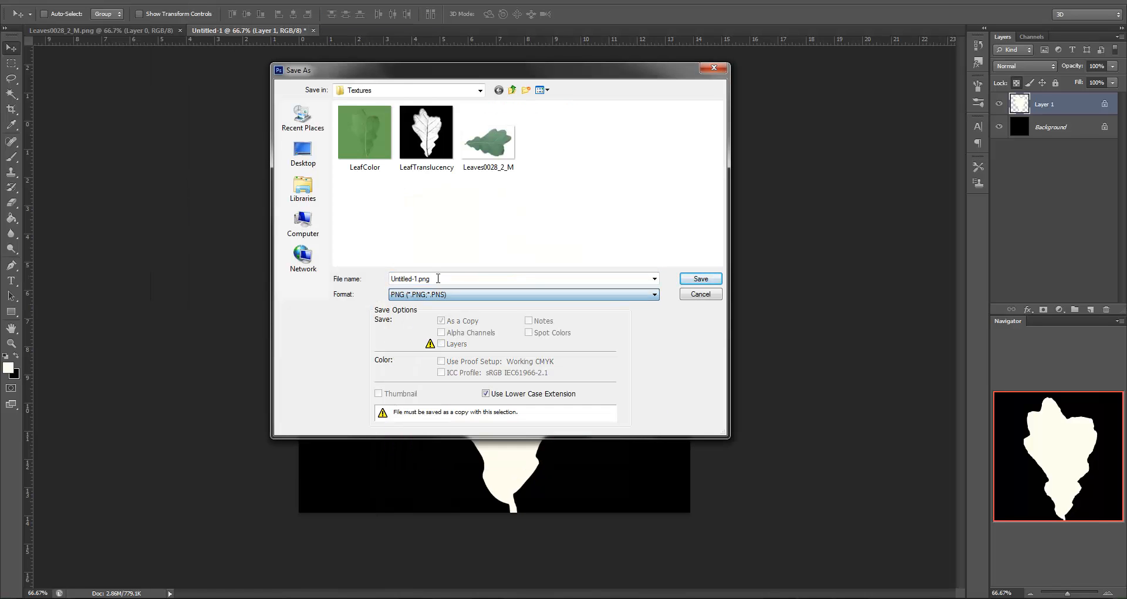
pyautogui.click(437, 279)
pyautogui.moveTo(437, 280); pyautogui.dragTo(367, 283)
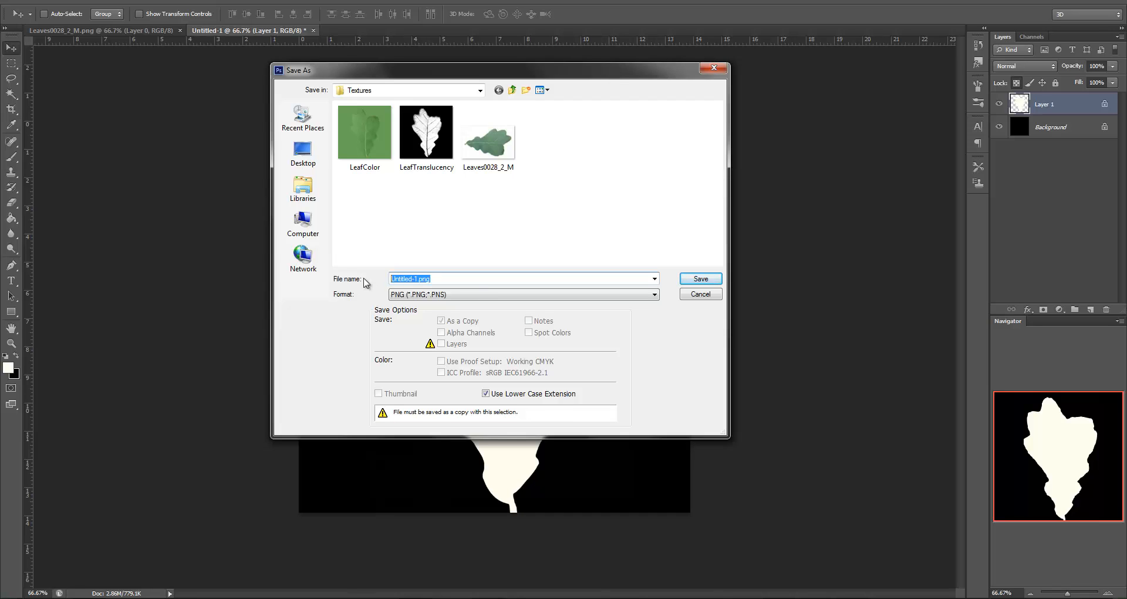
pyautogui.write('LeafMask')
pyautogui.press('Return')
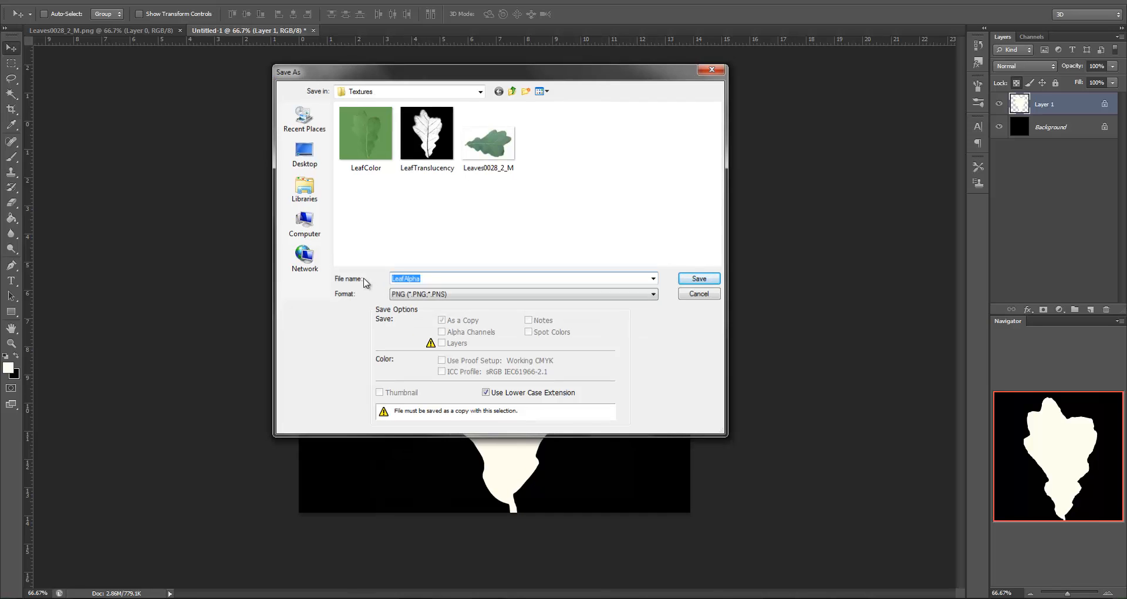
pyautogui.press('Return')
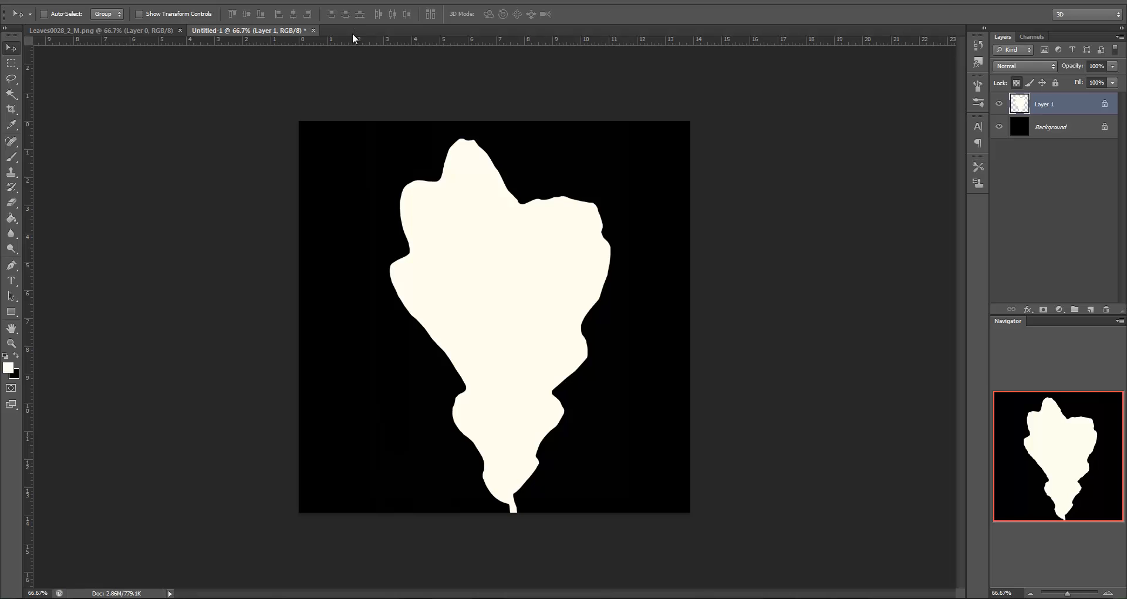
# Close the Untitled-1 document without saving changes and close the Leaves0028_2_M.png document.
pyautogui.click(314, 30)
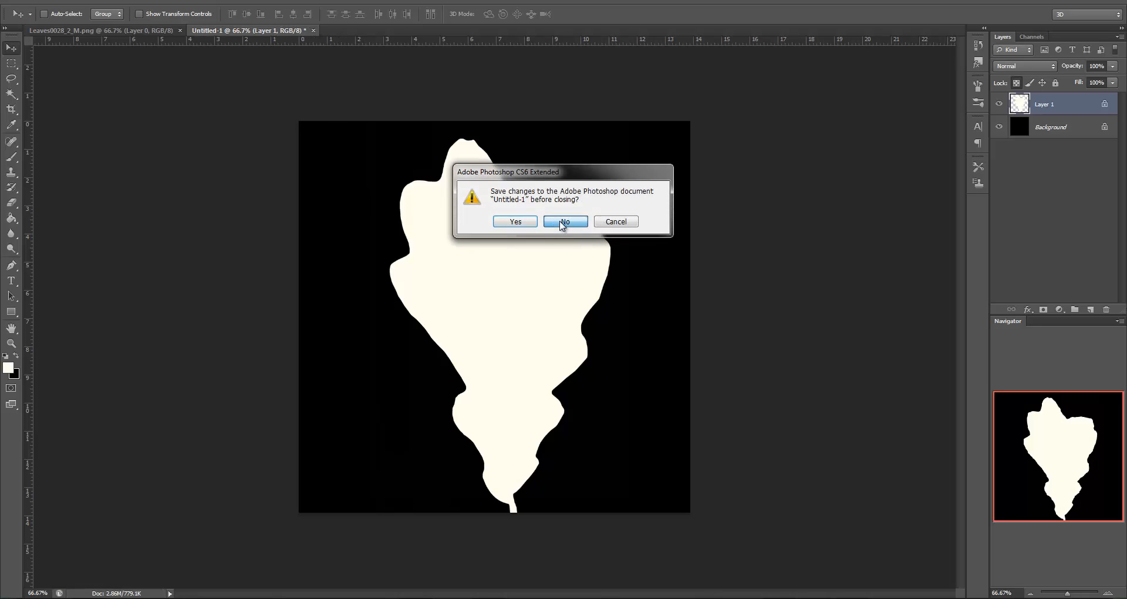
pyautogui.click(563, 221)
pyautogui.click(181, 30)
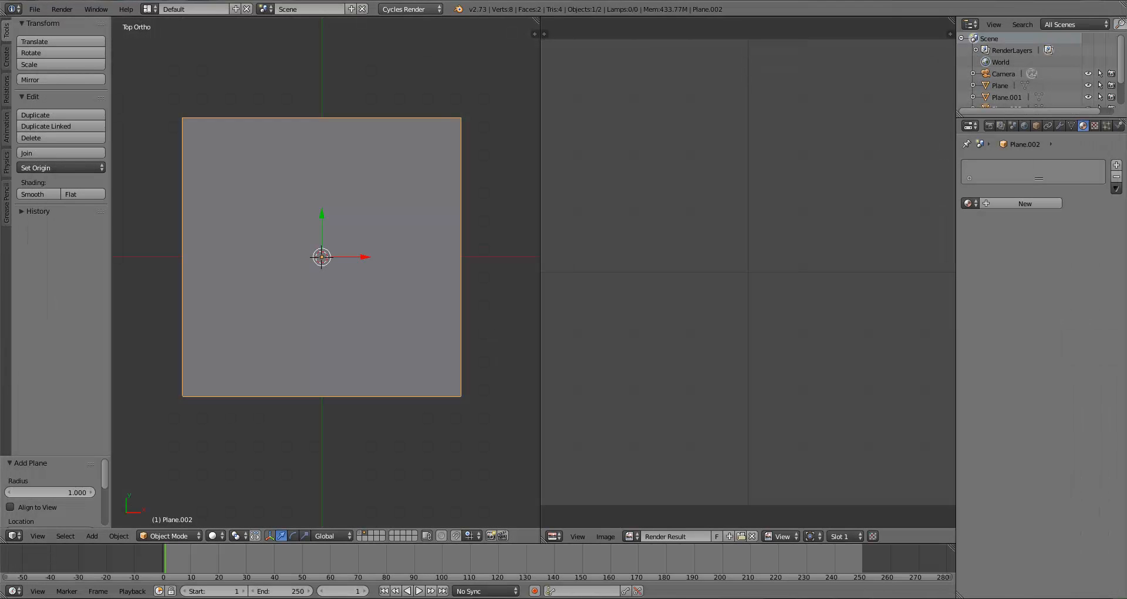
# Switch to Blender and open LeafColor.png from the Textures folder in the image editor.
pyautogui.click(615, 535)
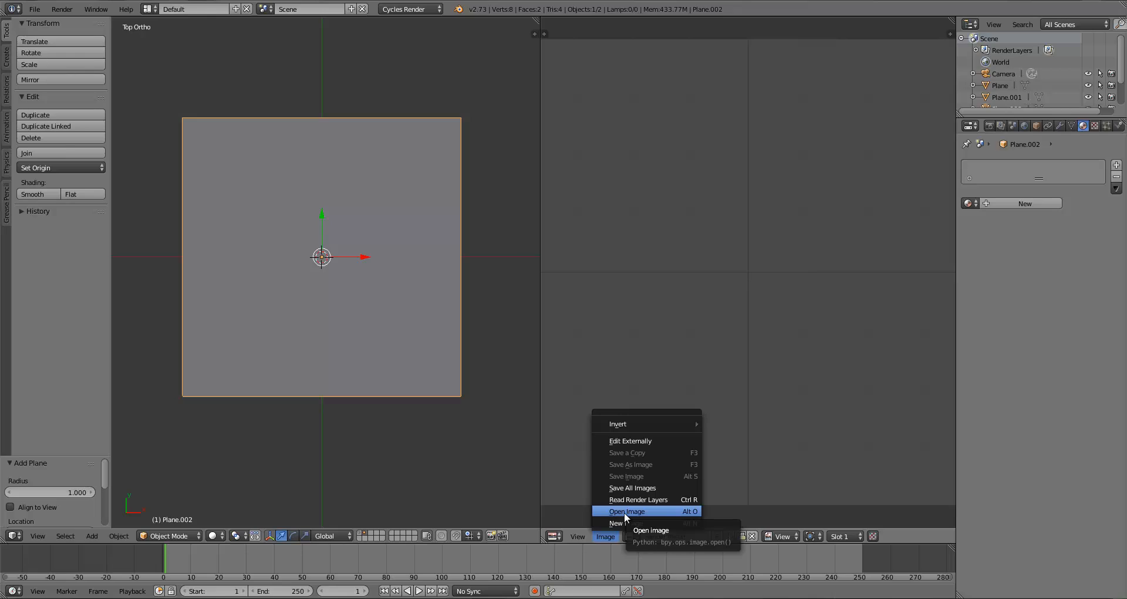
pyautogui.click(625, 512)
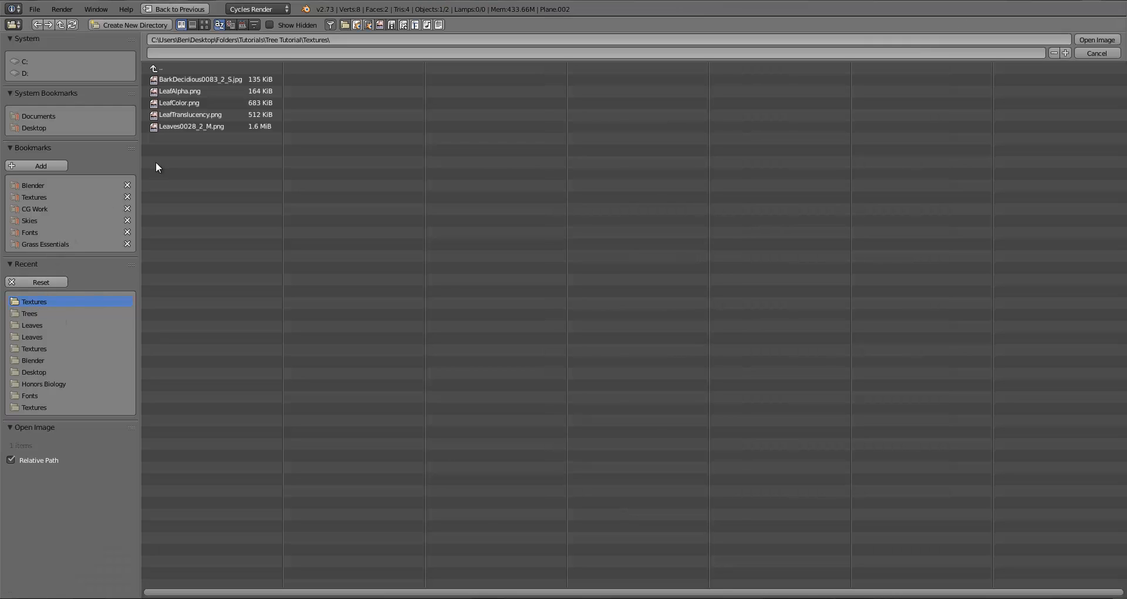
pyautogui.click(182, 105)
pyautogui.click(204, 25)
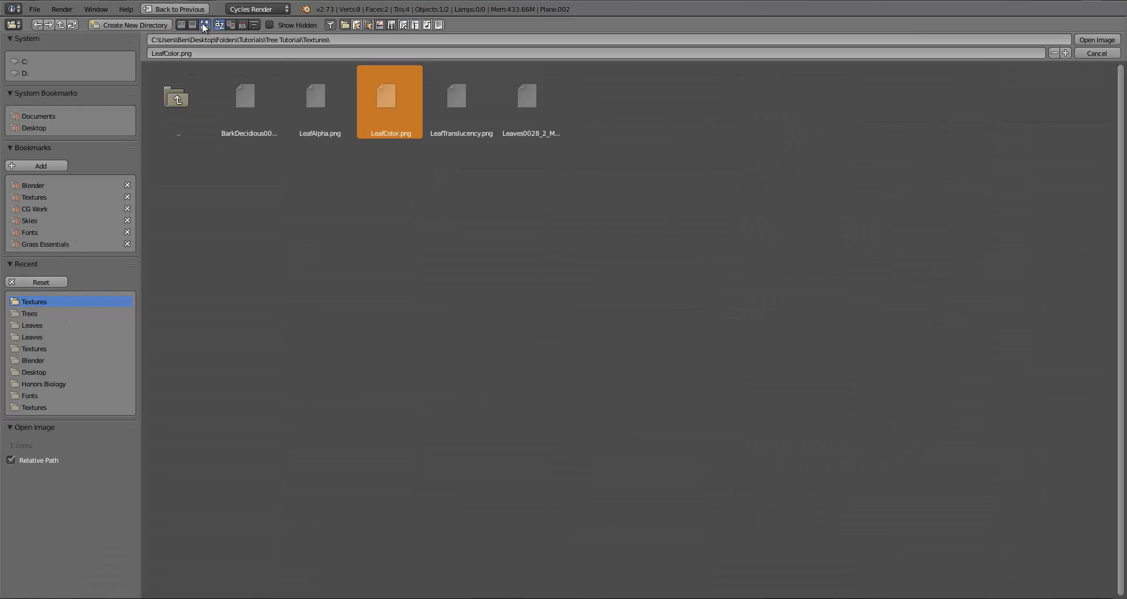
pyautogui.click(1097, 41)
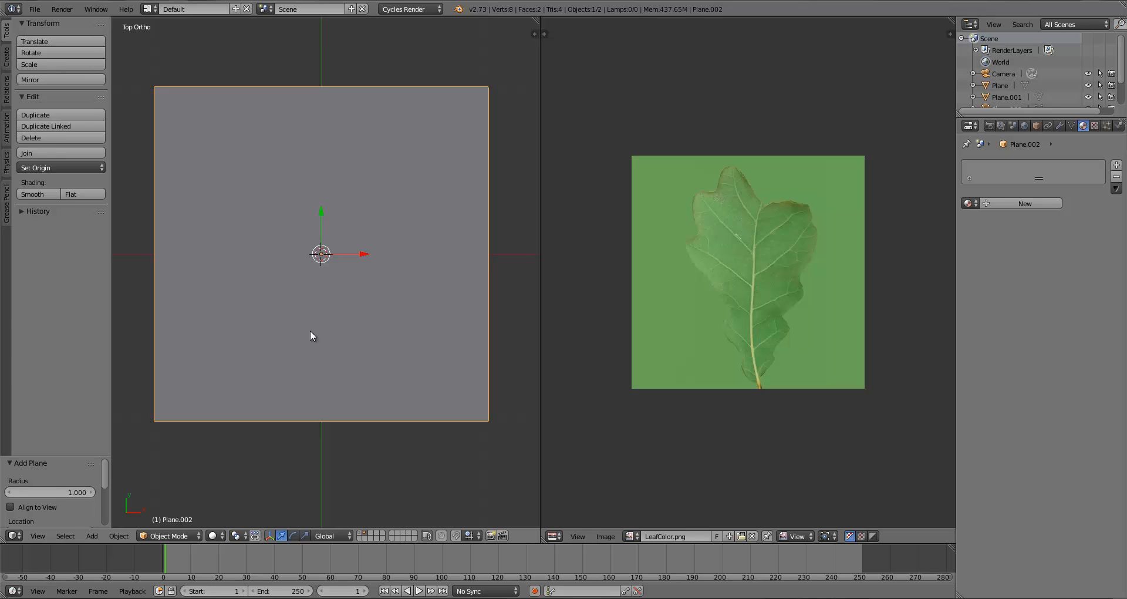
# Enter Edit Mode on the plane and UV unwrap it with Project From View.
pyautogui.press('Tab')
pyautogui.press('u')
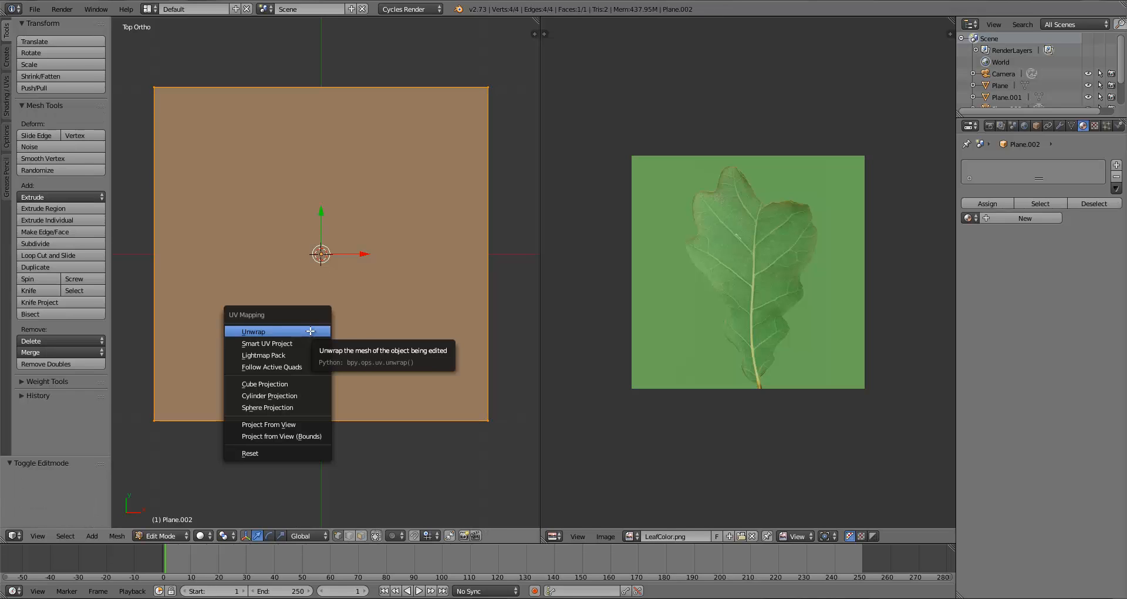
pyautogui.click(282, 425)
# Scale and move the plane's UV square until it fits the borders of the leaf image.
pyautogui.press('s')
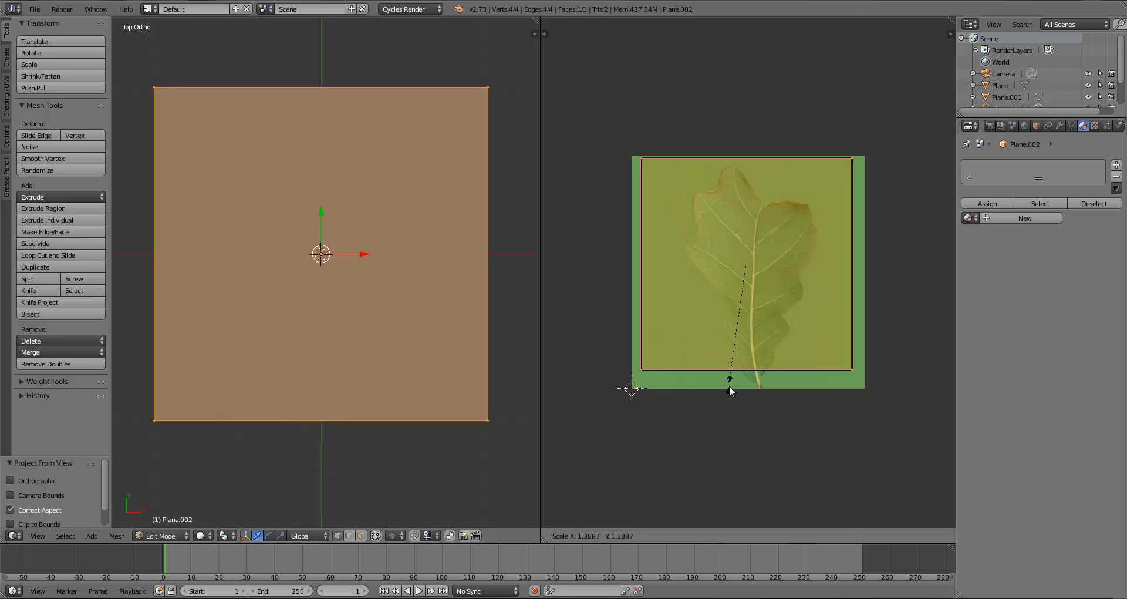
pyautogui.click(729, 386)
pyautogui.press('s')
pyautogui.click(735, 392)
pyautogui.press('g')
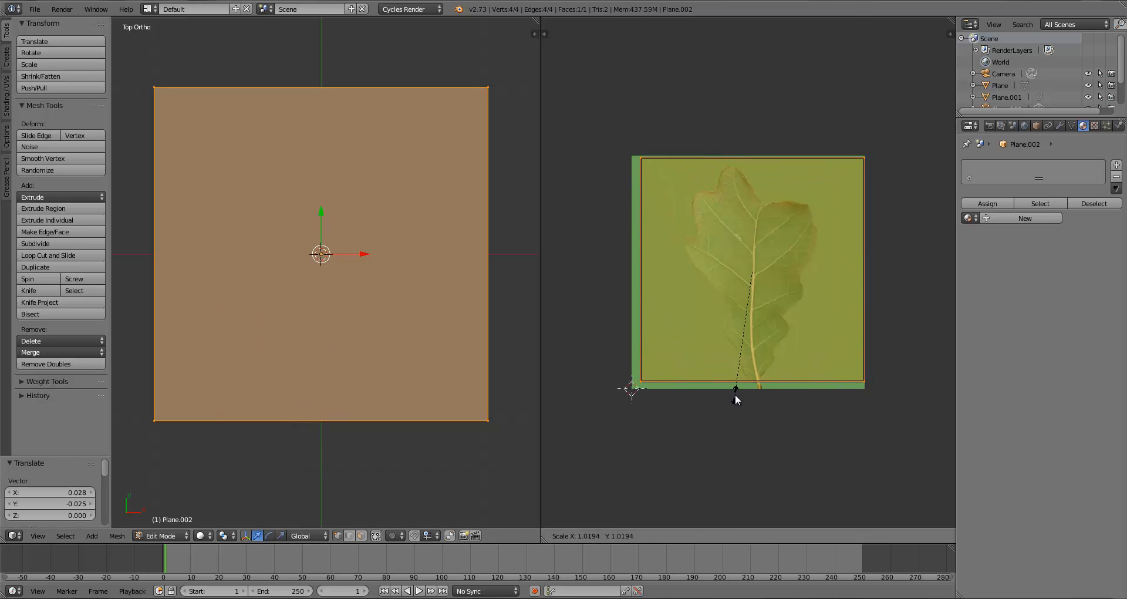
pyautogui.click(730, 397)
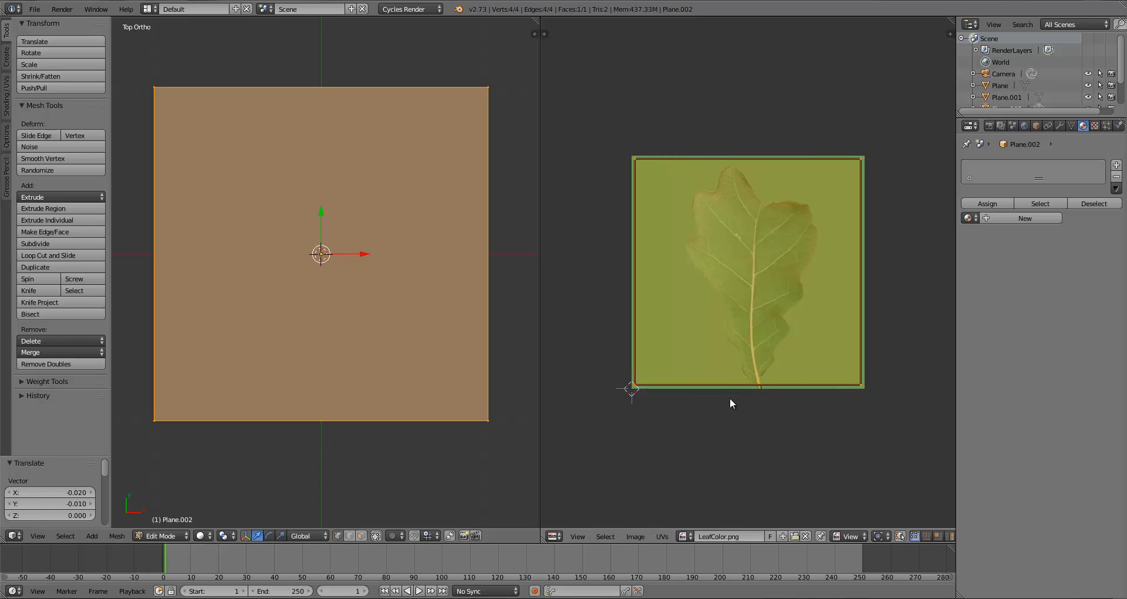
pyautogui.press('s')
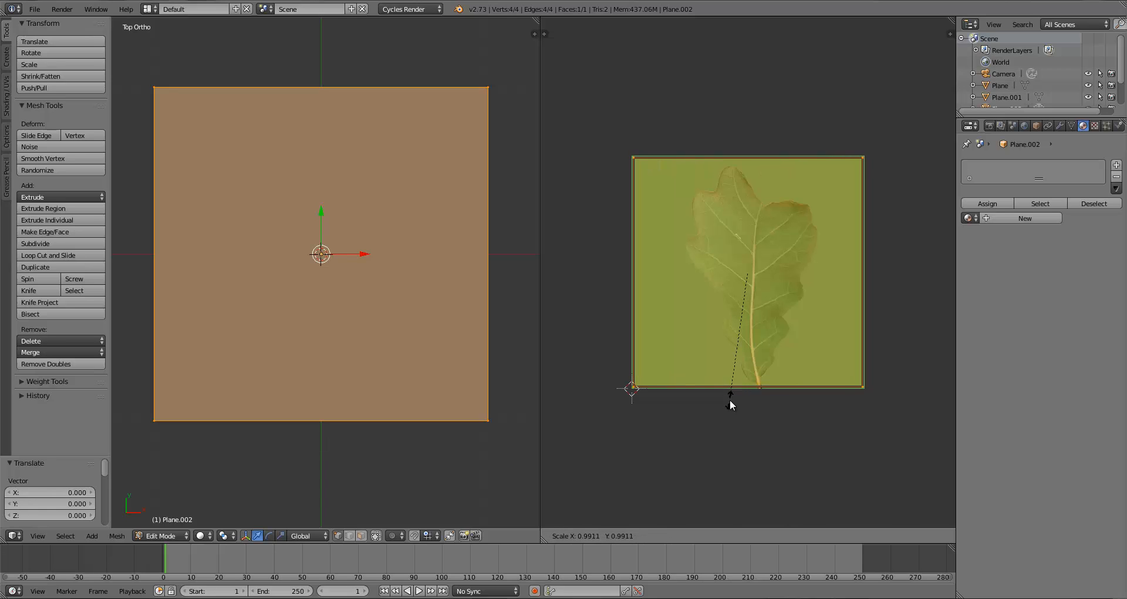
pyautogui.click(731, 405)
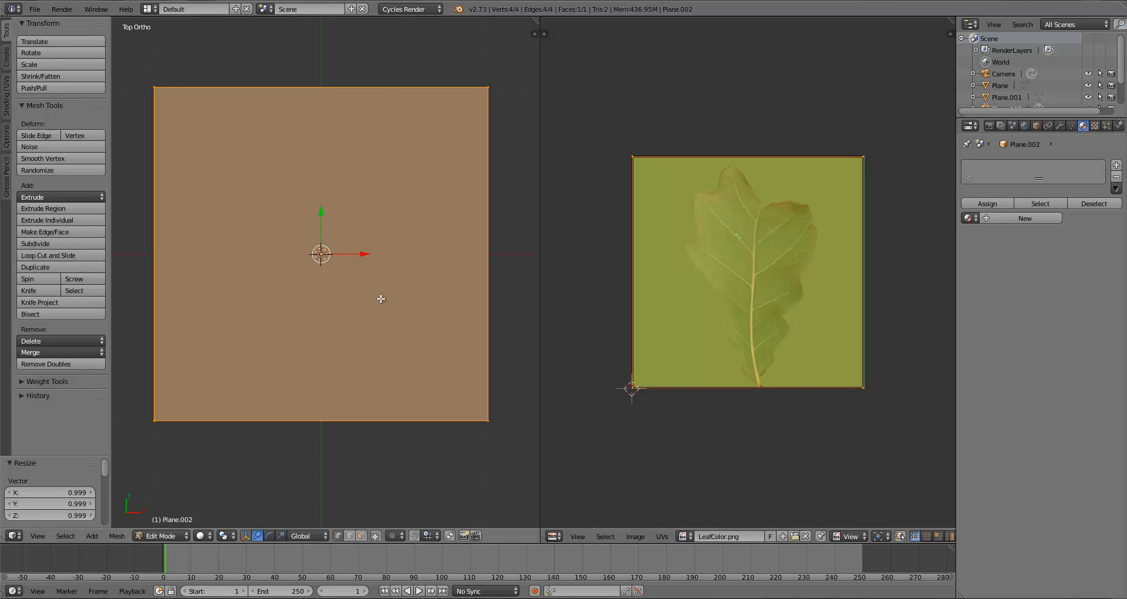
# Leave Edit Mode, split the 3D view horizontally, and turn the upper area into a Node Editor.
pyautogui.press('Tab')
pyautogui.moveTo(393, 285); pyautogui.dragTo(473, 63, button='middle')
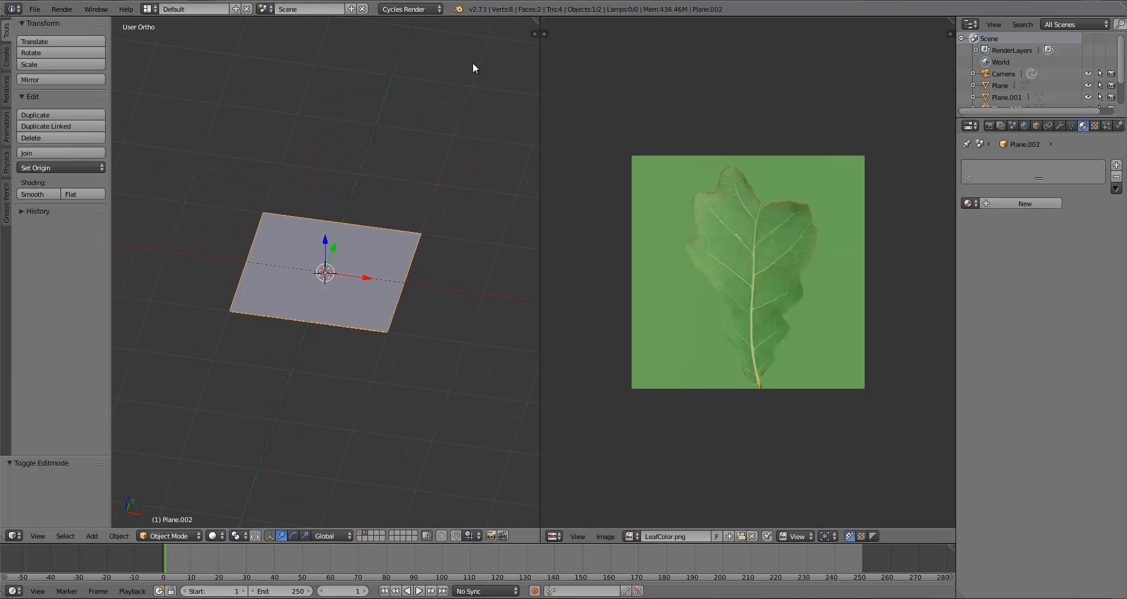
pyautogui.moveTo(535, 20); pyautogui.dragTo(9, 249)
pyautogui.click(10, 245)
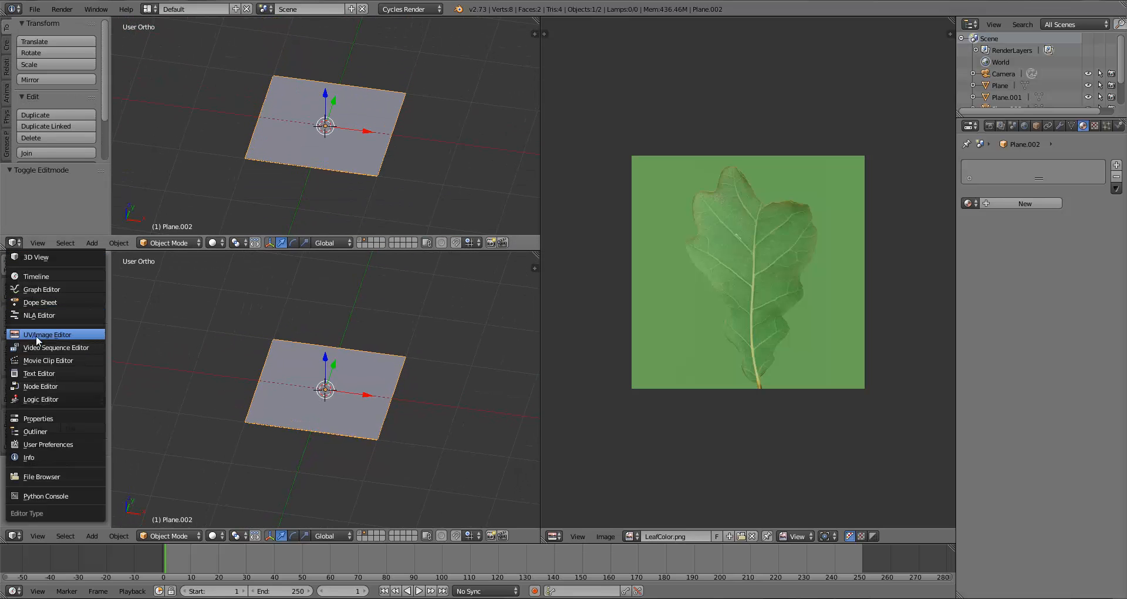
pyautogui.click(30, 386)
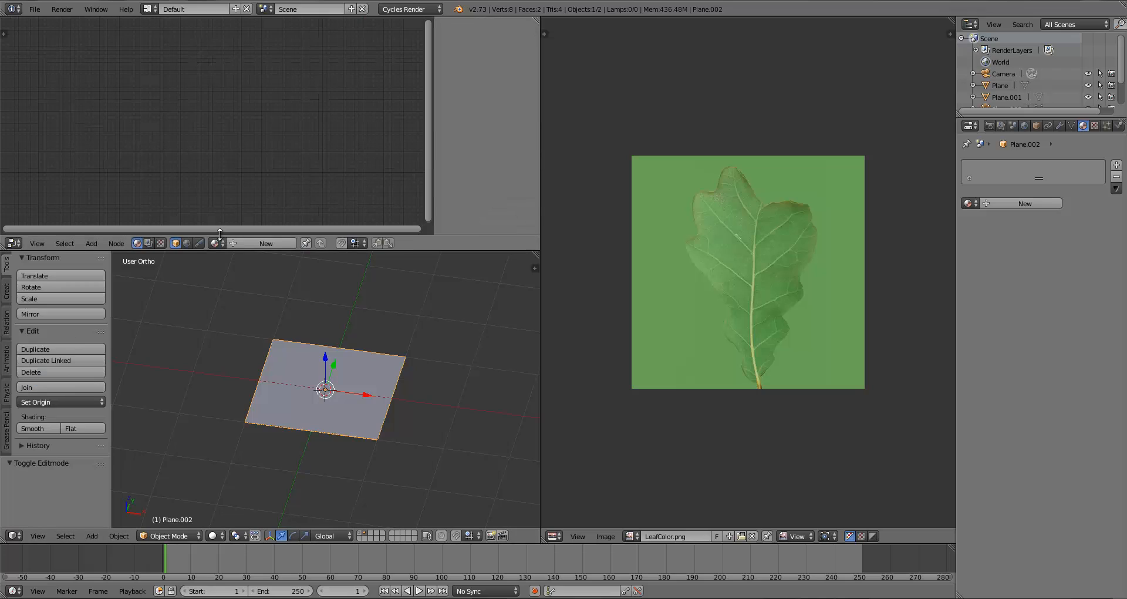
# Create a new material for the plane and name it Leaf.
pyautogui.click(244, 242)
pyautogui.doubleClick(243, 242)
pyautogui.write('Leaf')
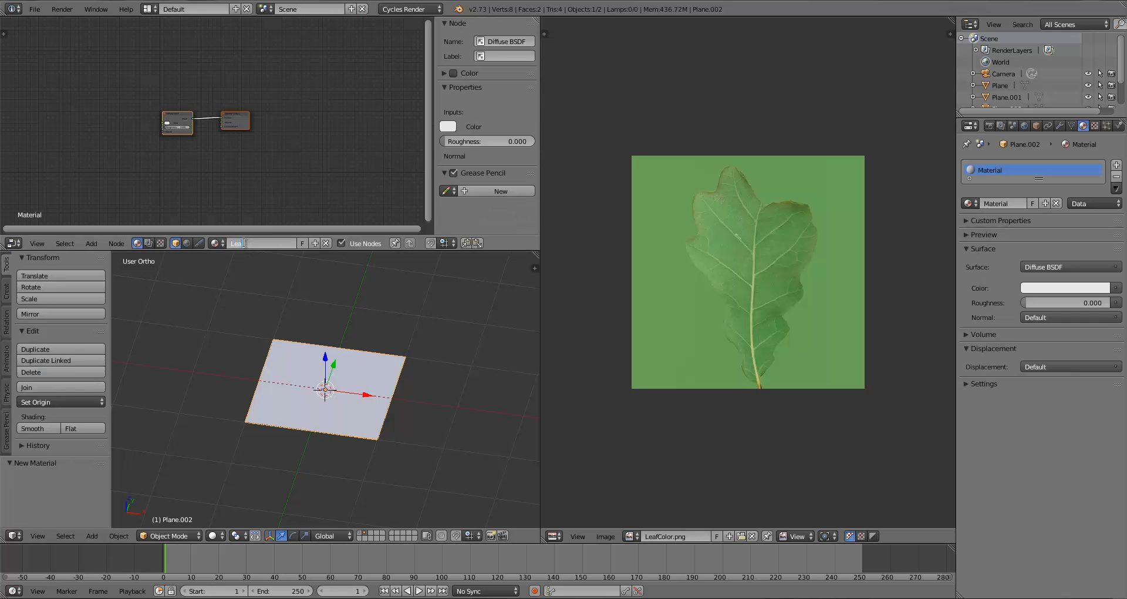
pyautogui.press('Return')
# Enlarge the node editor area and space out the Diffuse BSDF and Material Output nodes.
pyautogui.moveTo(543, 246); pyautogui.dragTo(766, 380)
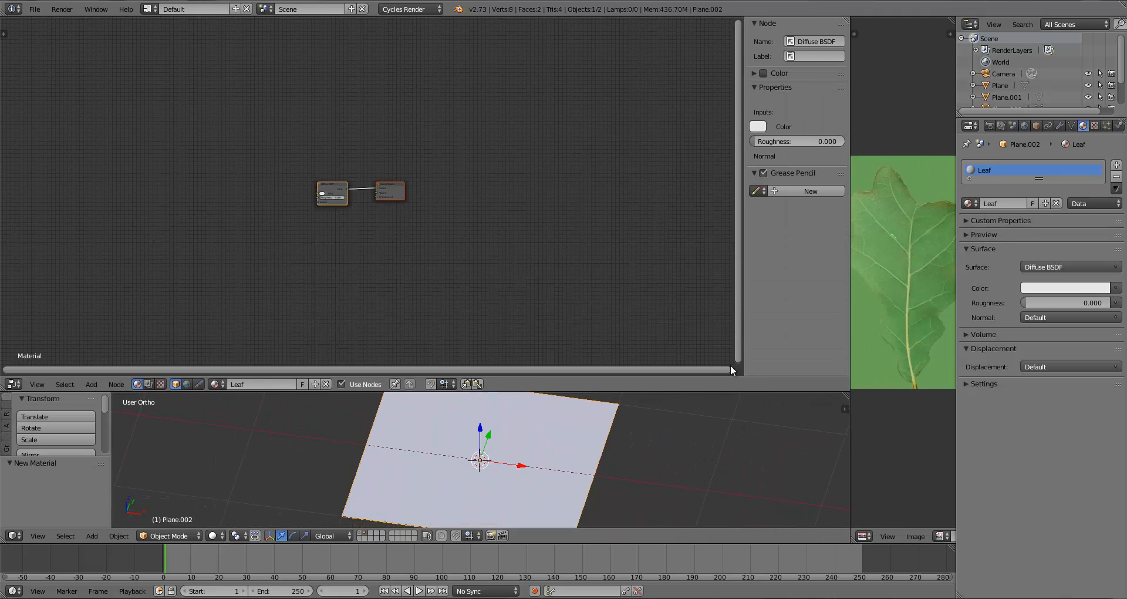
pyautogui.scroll(5, 355, 256)
pyautogui.moveTo(260, 177); pyautogui.dragTo(288, 147)
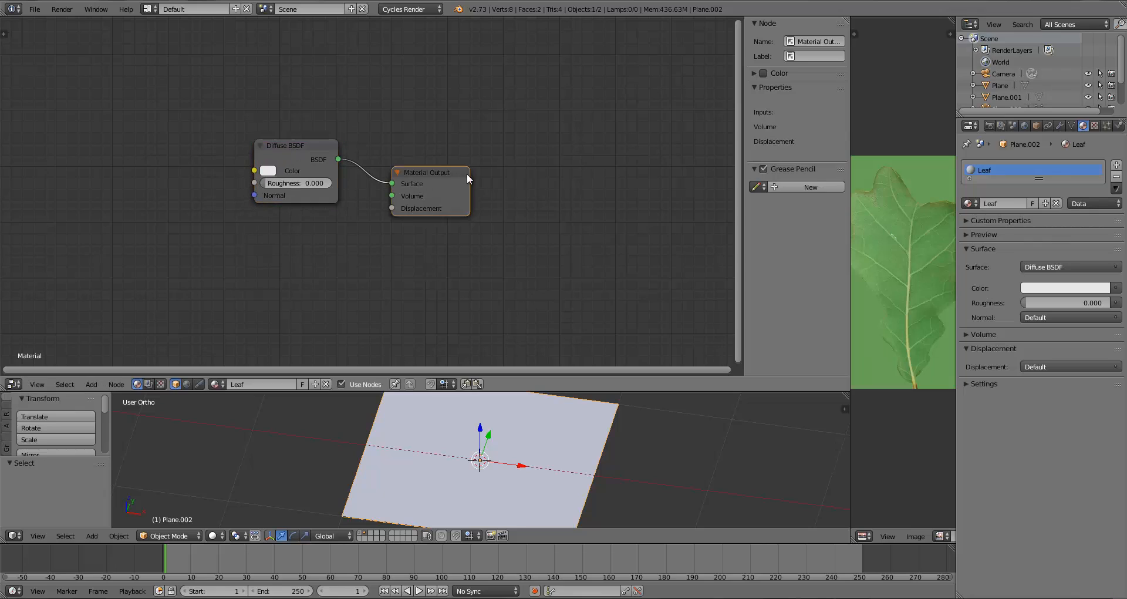
pyautogui.moveTo(415, 182); pyautogui.dragTo(465, 174)
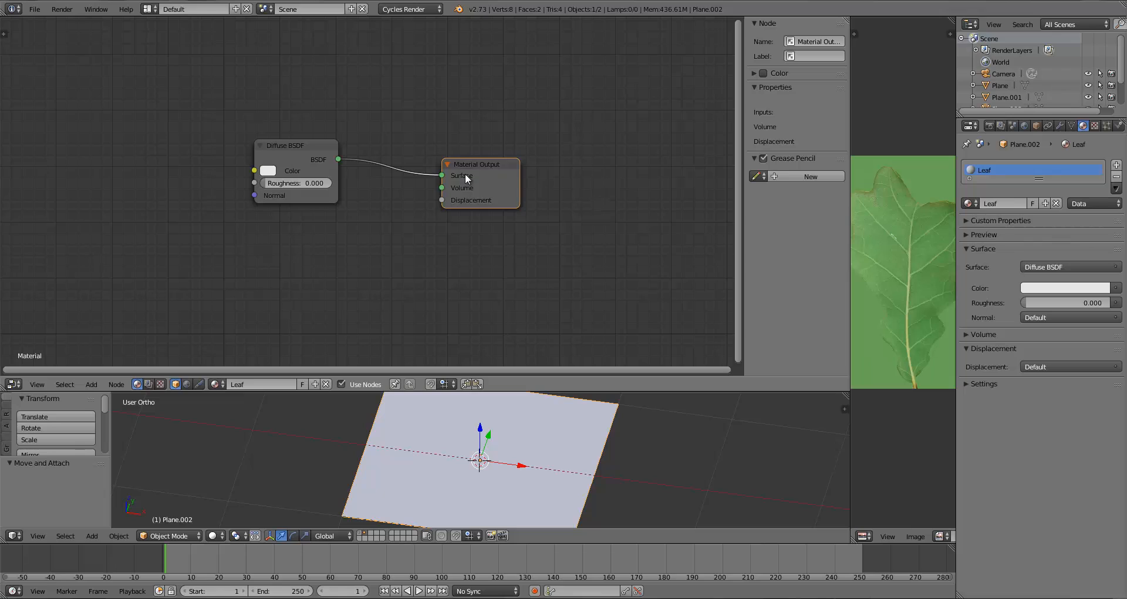
pyautogui.moveTo(478, 182); pyautogui.dragTo(430, 158)
pyautogui.moveTo(286, 152); pyautogui.dragTo(295, 109)
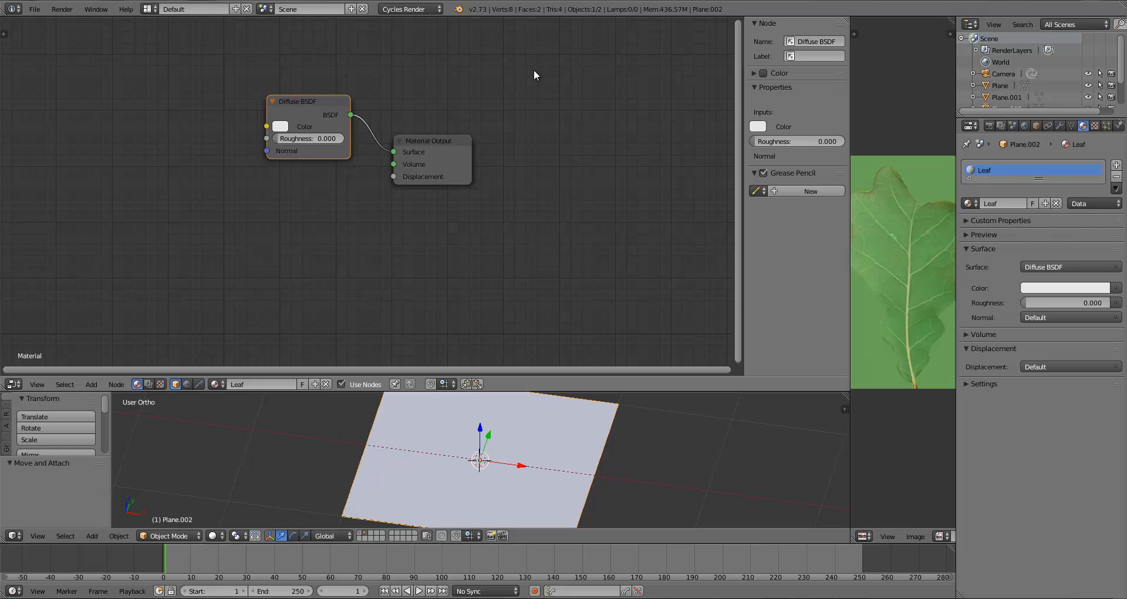
pyautogui.moveTo(308, 116); pyautogui.dragTo(270, 122)
# Add an Image Texture node using LeafColor.png and connect its Color output to the Diffuse BSDF's Color input.
pyautogui.press('a')
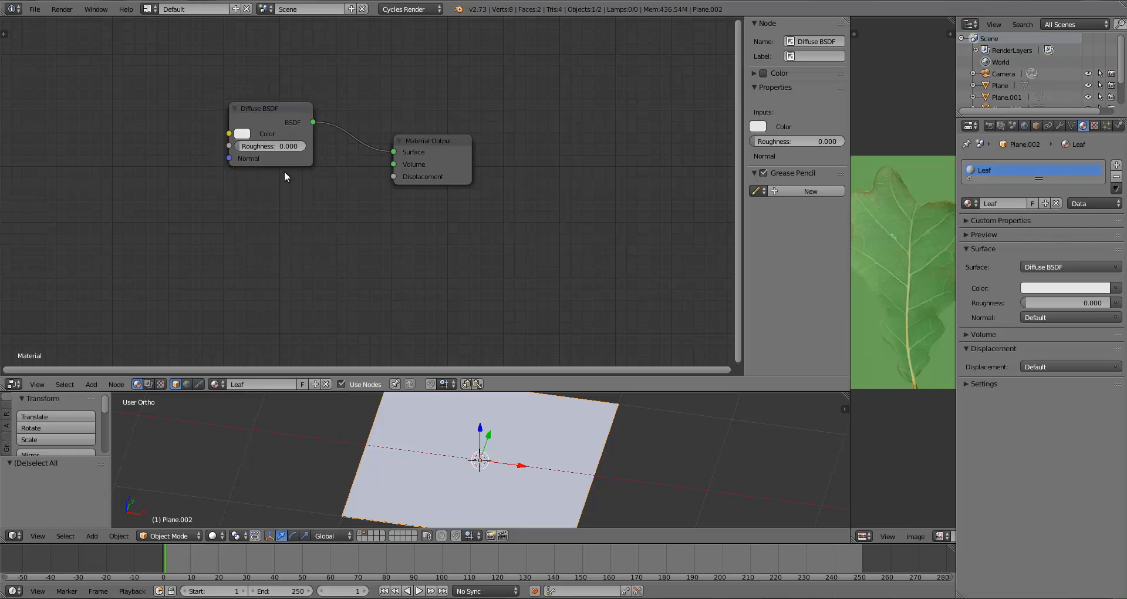
pyautogui.hotkey('shift', 'a')
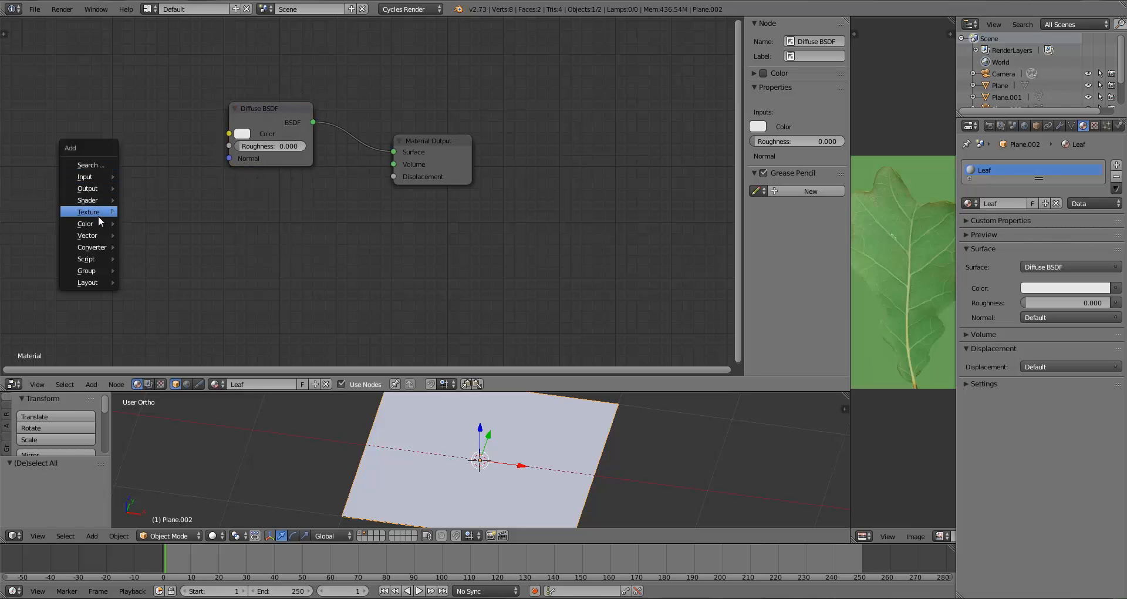
pyautogui.moveTo(97, 212)
pyautogui.click(140, 214)
pyautogui.click(68, 78)
pyautogui.moveTo(146, 98); pyautogui.dragTo(229, 133)
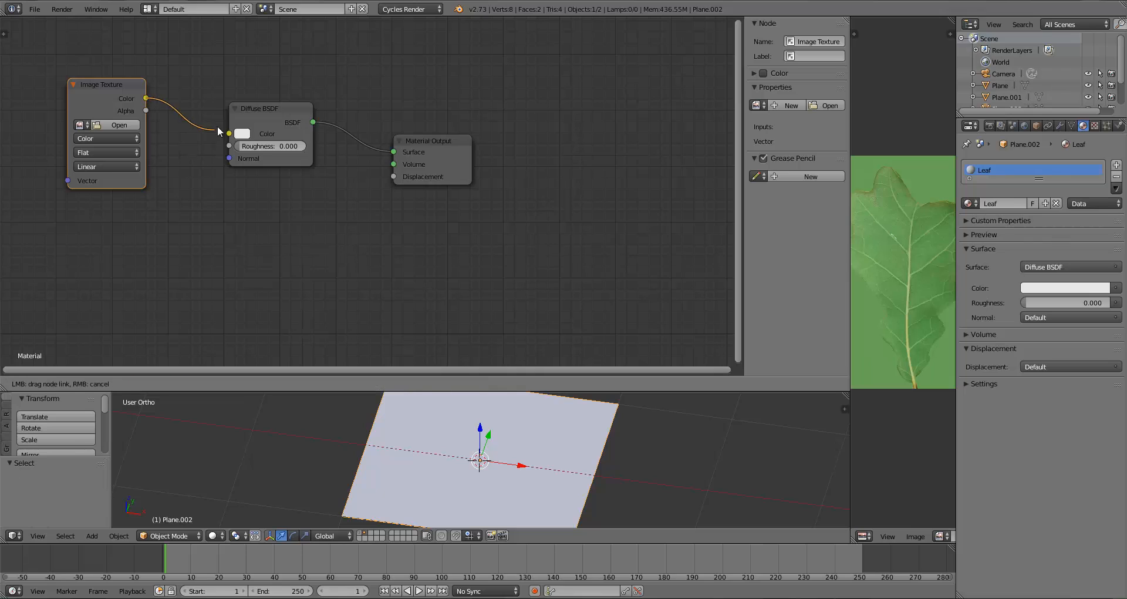
pyautogui.click(79, 127)
pyautogui.click(103, 164)
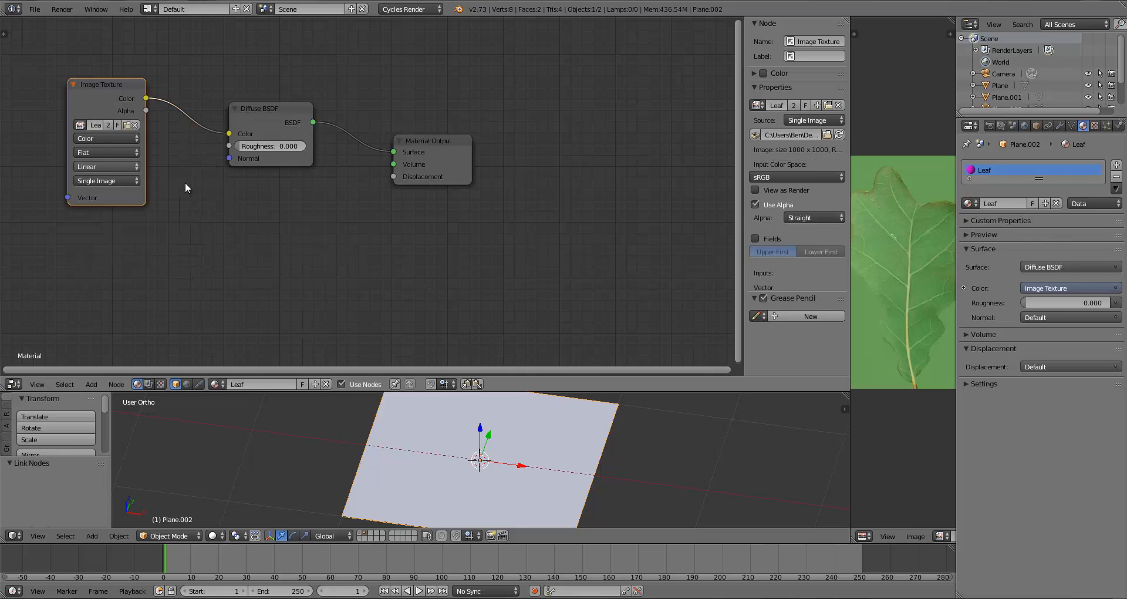
# Preview the plane in rendered shading and inspect the leaf texture from the top and at an angle.
pyautogui.click(213, 535)
pyautogui.click(235, 458)
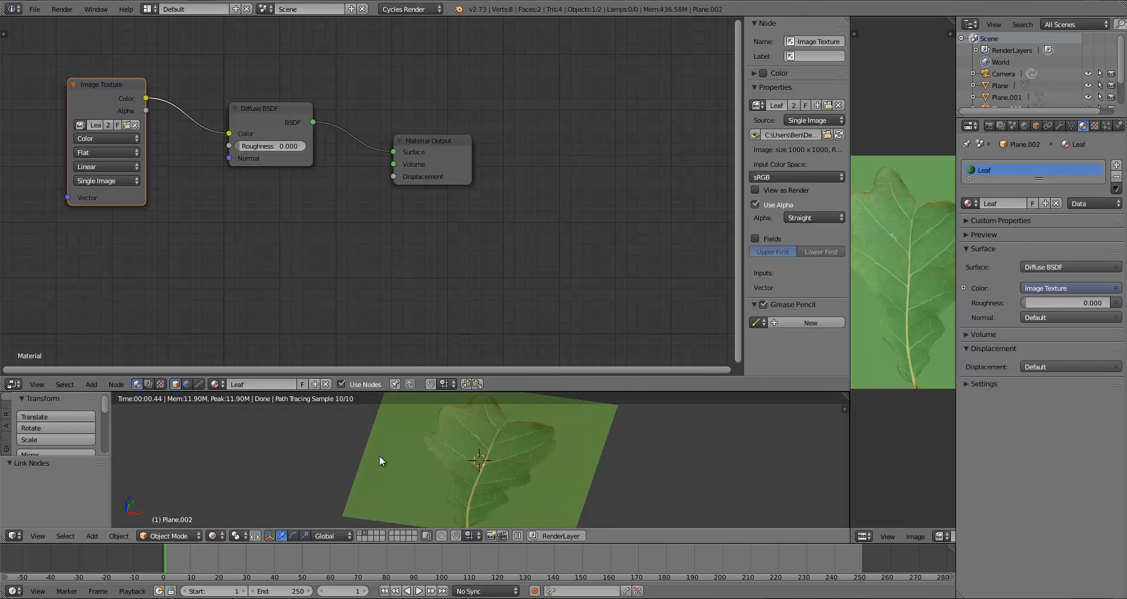
pyautogui.press('KP_7')
pyautogui.moveTo(463, 391); pyautogui.dragTo(463, 368)
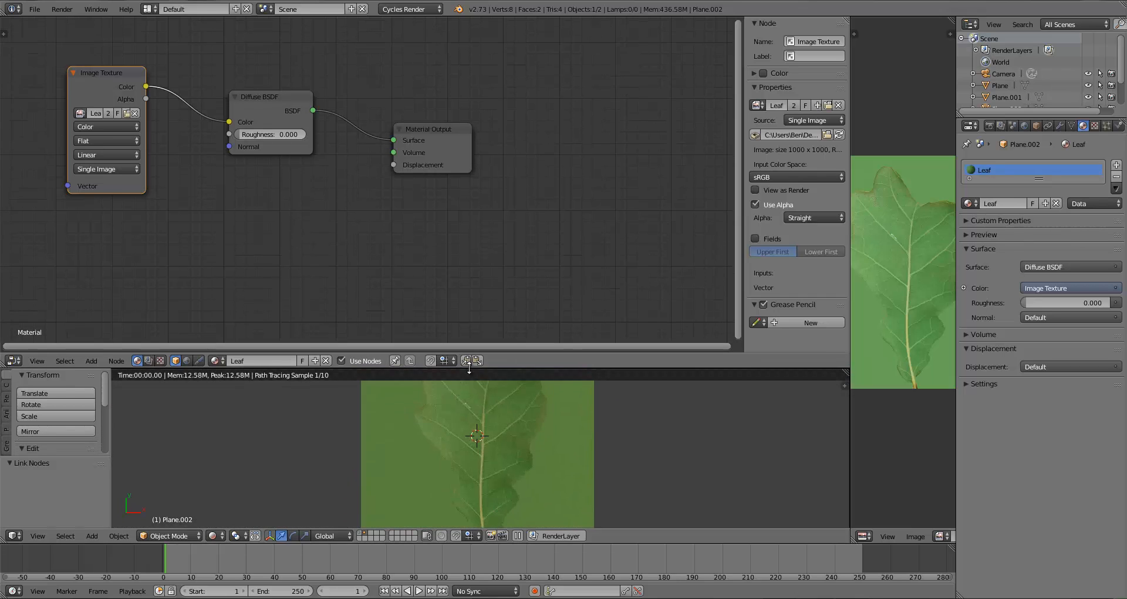
pyautogui.press('KP_1')
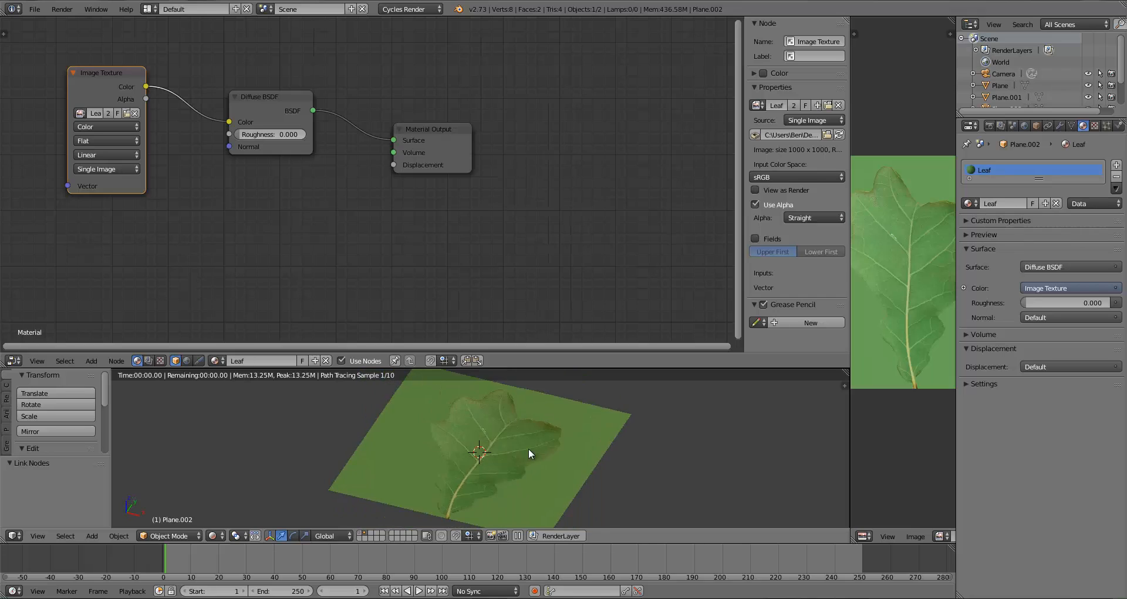
pyautogui.moveTo(441, 506); pyautogui.dragTo(491, 452, button='middle')
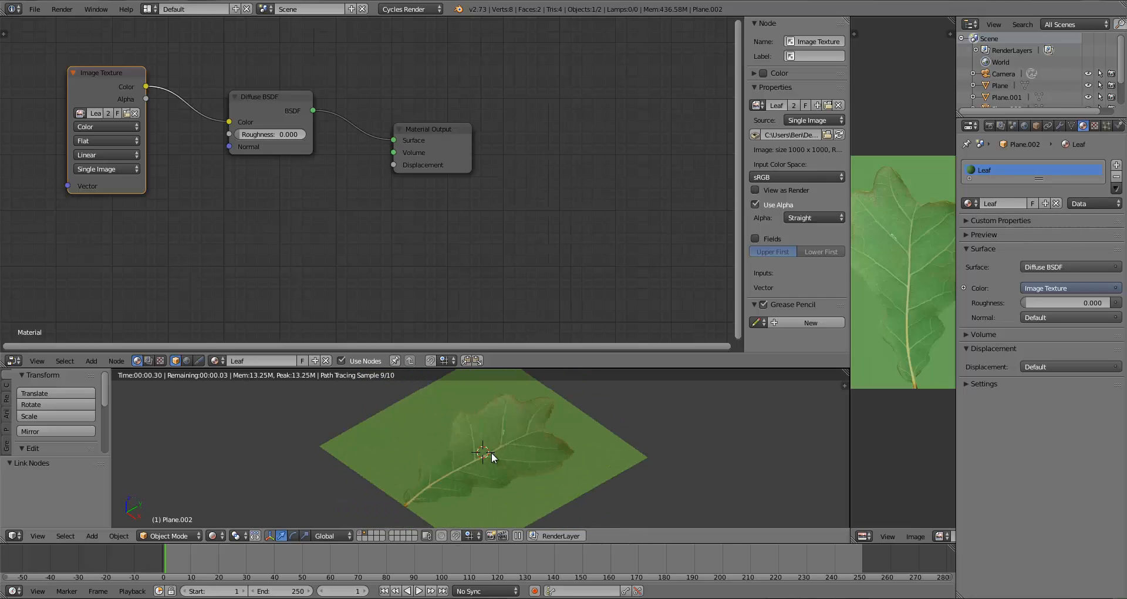
# Return the viewport to a solid-shaded top view and save the blend file over the existing one.
pyautogui.press('KP_7')
pyautogui.hotkey('shift', 'z')
pyautogui.hotkey('ctrl', 's')
pyautogui.click(486, 448)
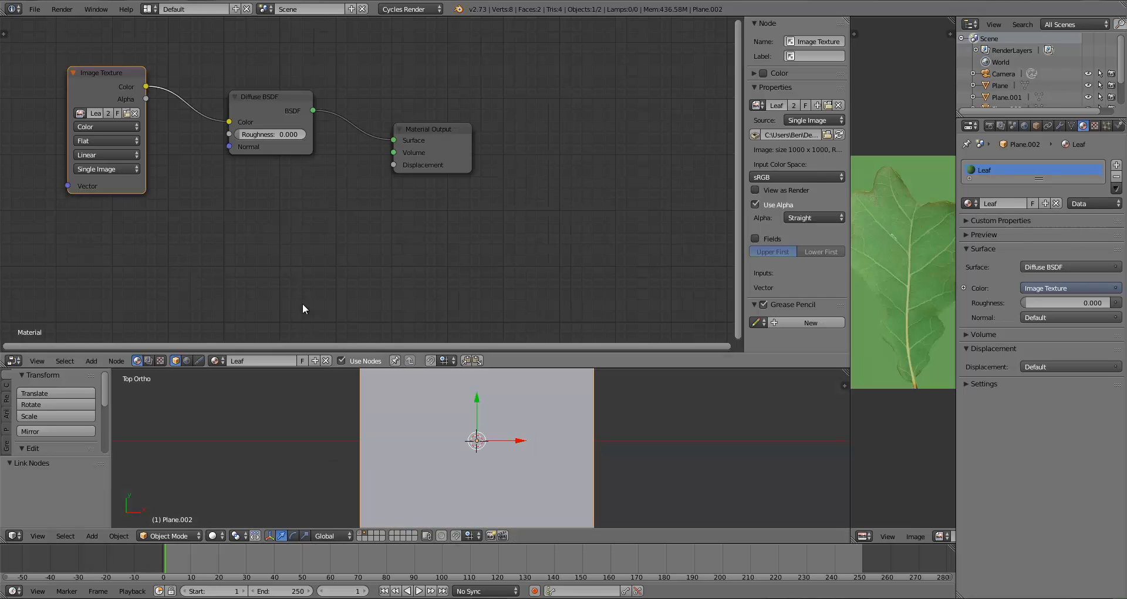
# Shift the Image Texture node aside and place a Subsurface Scattering shader below the Diffuse BSDF.
pyautogui.moveTo(92, 89); pyautogui.dragTo(62, 99)
pyautogui.press('a')
pyautogui.hotkey('shift', 'a')
pyautogui.moveTo(236, 256)
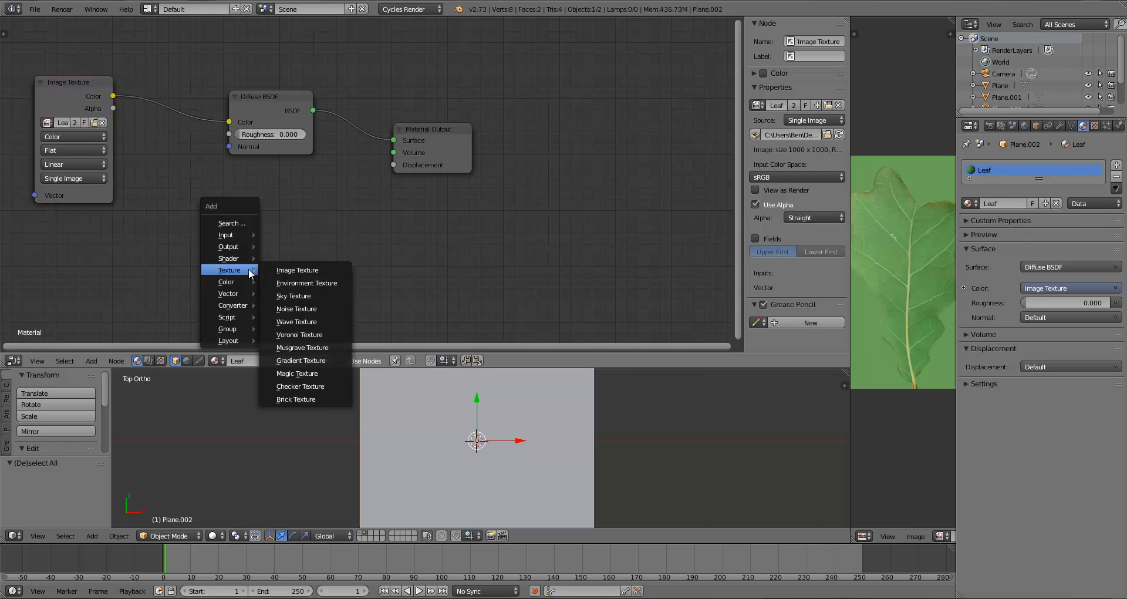
pyautogui.click(315, 399)
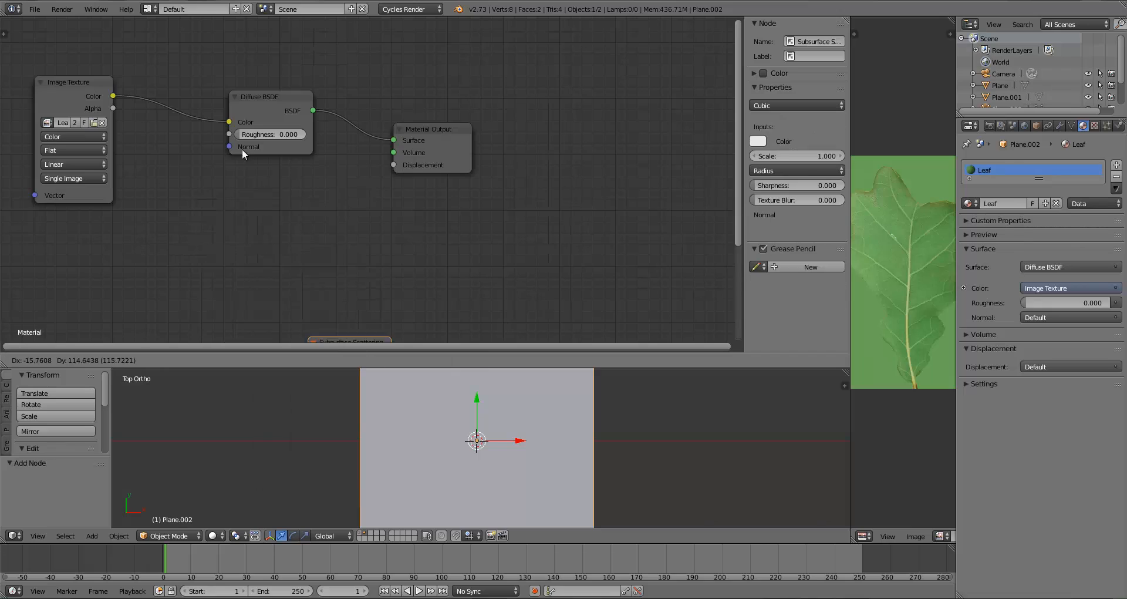
pyautogui.click(223, 177)
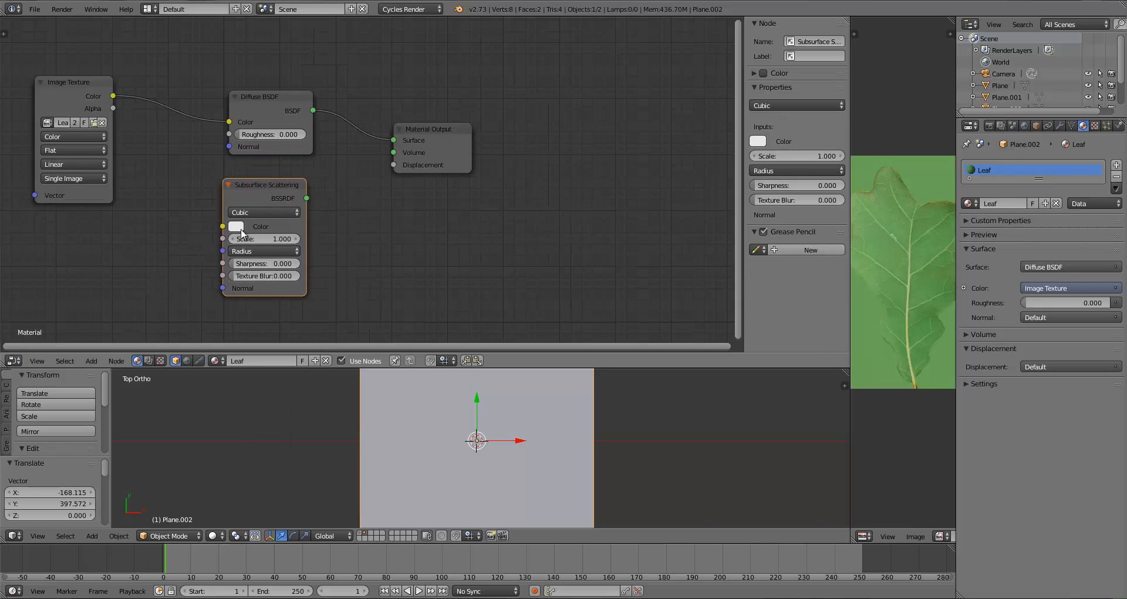
# Change the render Feature Set to Supported in the scene's render settings.
pyautogui.click(989, 125)
pyautogui.click(1051, 212)
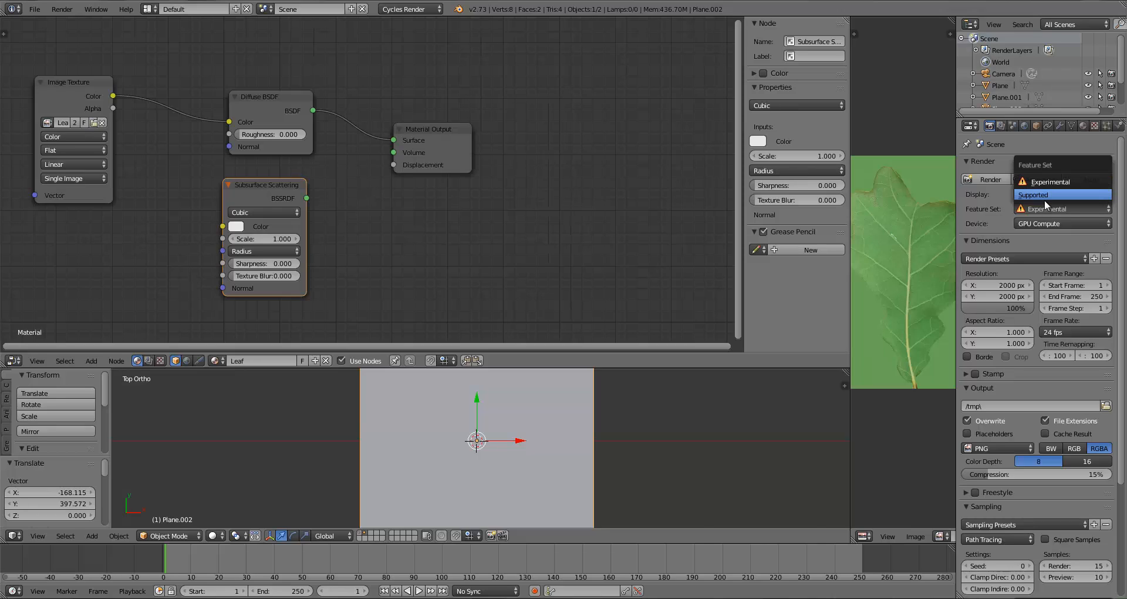
pyautogui.click(1031, 210)
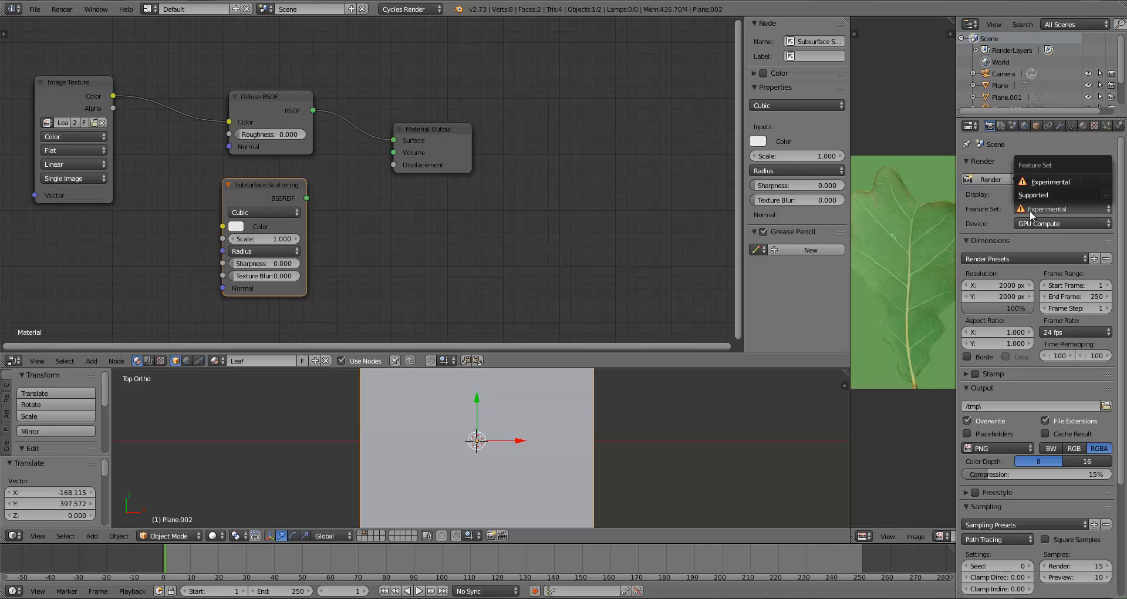
pyautogui.click(1032, 195)
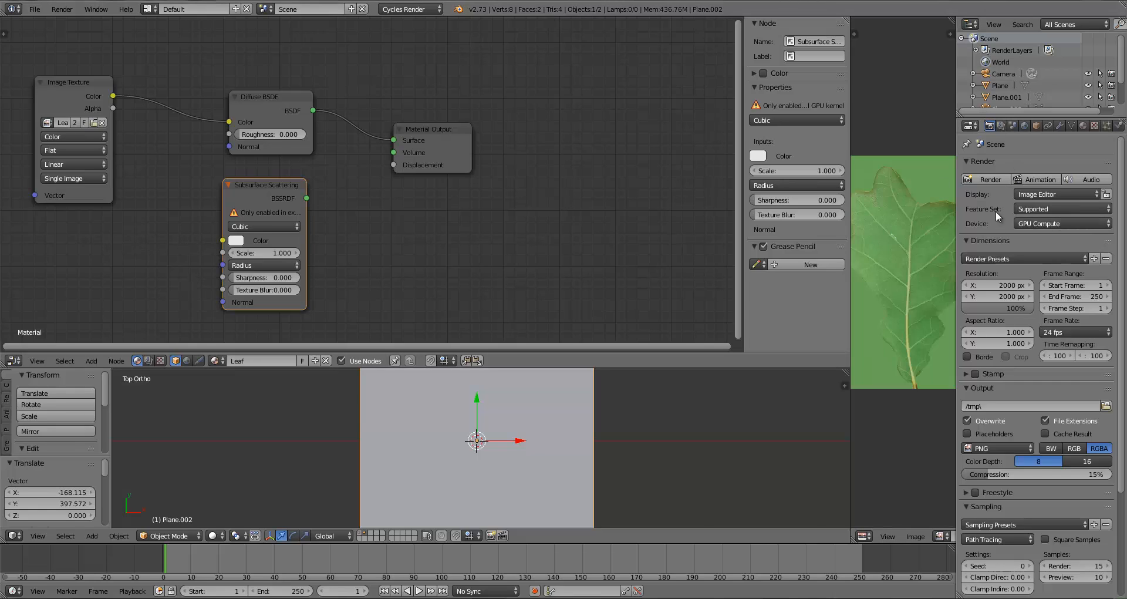
pyautogui.click(1019, 210)
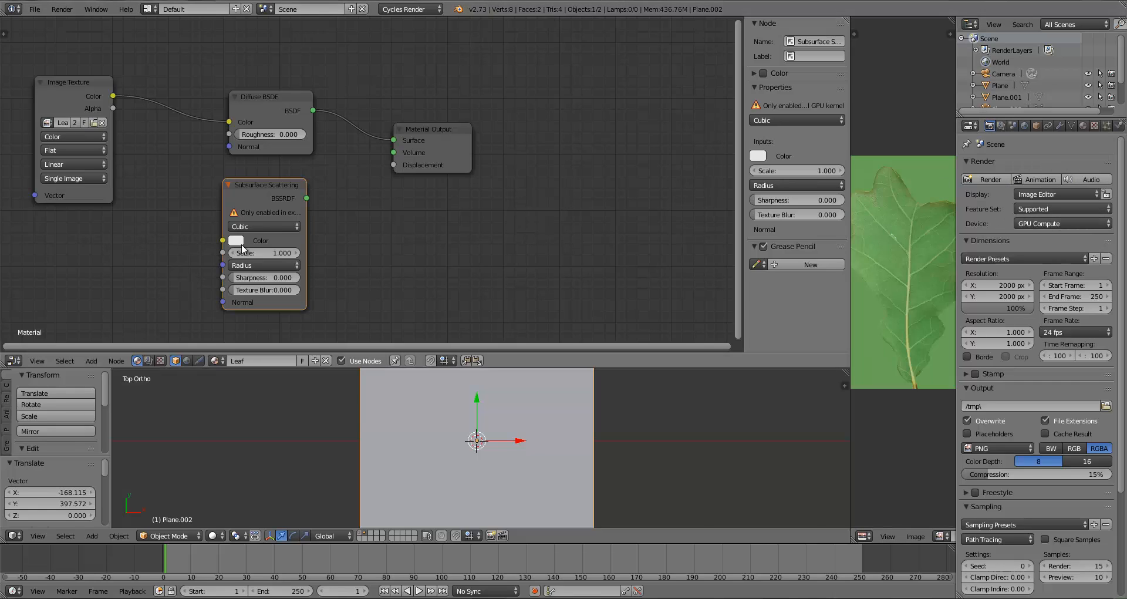
# Widen the Subsurface Scattering node to read its full warning, and narrow it again.
pyautogui.click(270, 203)
pyautogui.moveTo(306, 228); pyautogui.dragTo(421, 239)
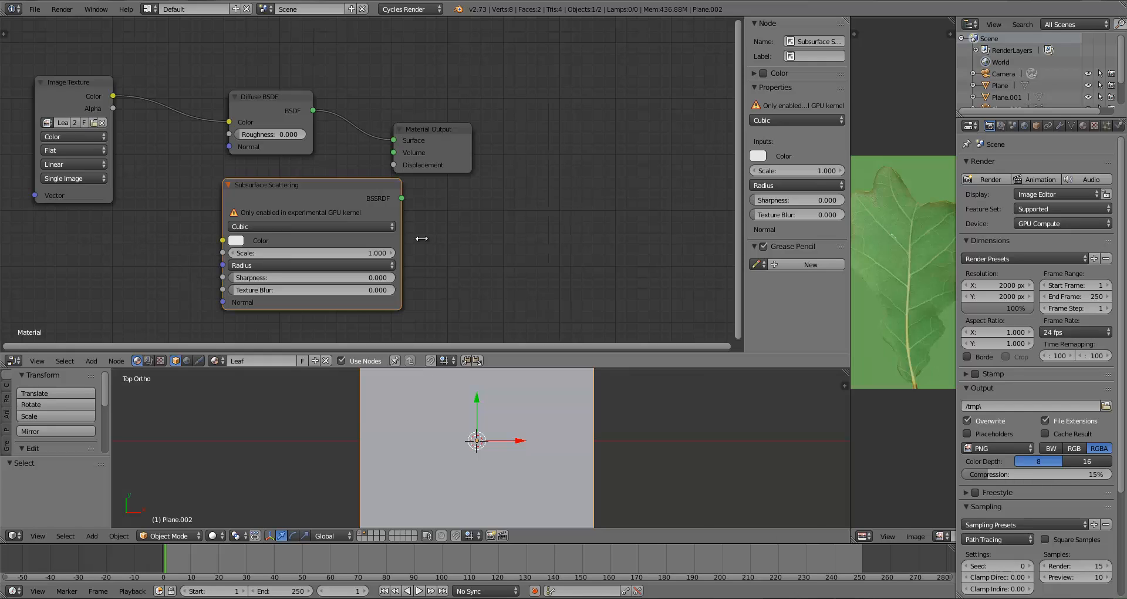
pyautogui.moveTo(421, 238); pyautogui.dragTo(392, 251)
pyautogui.moveTo(312, 209); pyautogui.dragTo(295, 212)
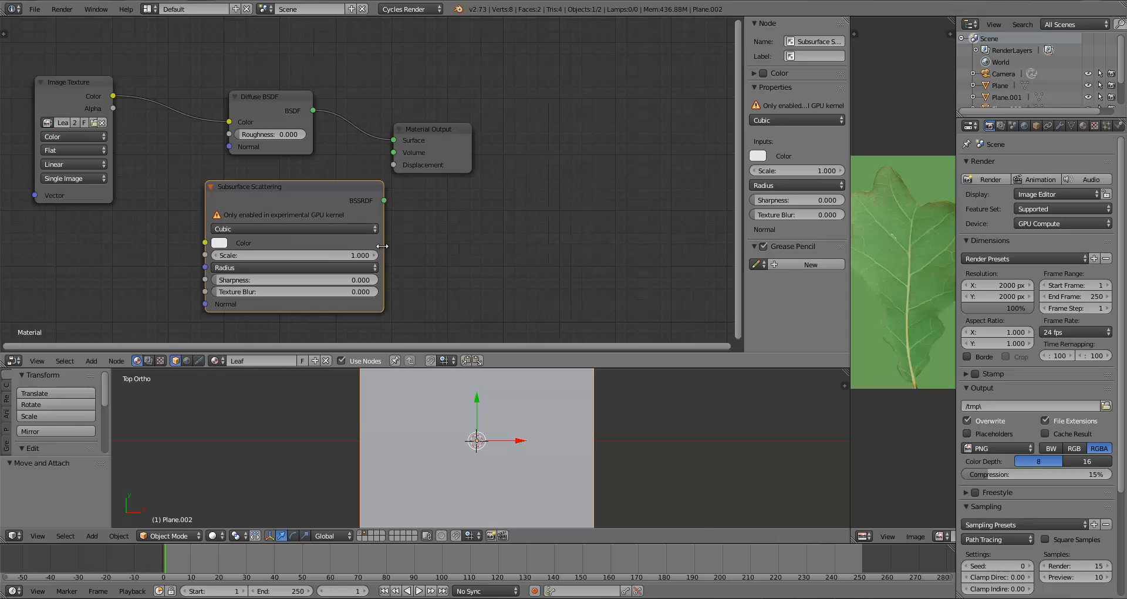
pyautogui.moveTo(385, 246); pyautogui.dragTo(309, 246)
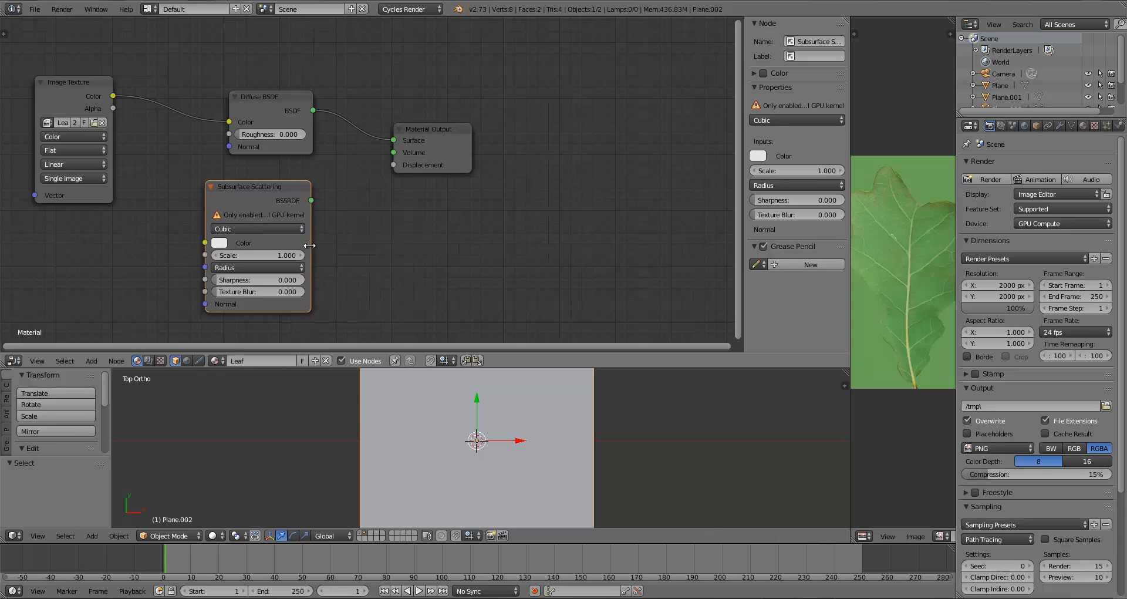
# Set the Feature Set back to Experimental and move the Subsurface Scattering node slightly towards the Image Texture.
pyautogui.click(1043, 208)
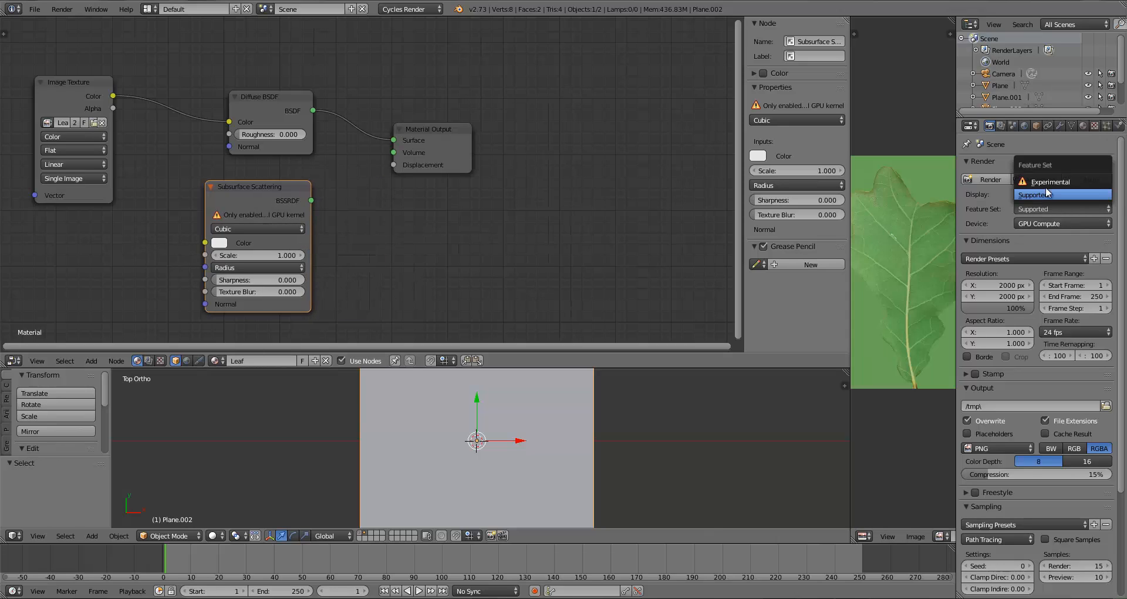
pyautogui.click(1047, 182)
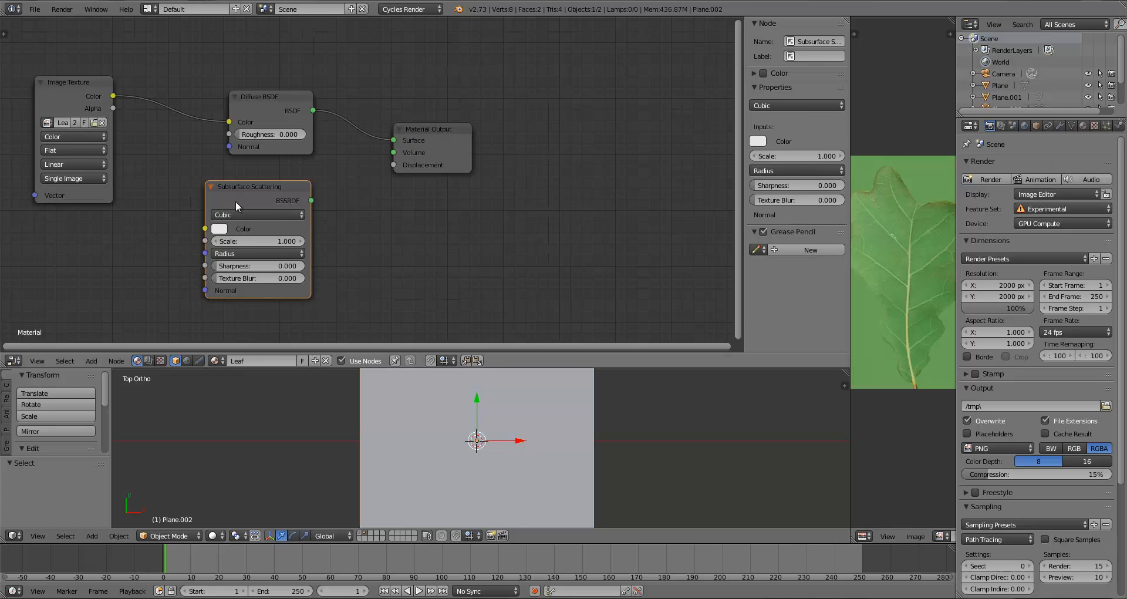
pyautogui.moveTo(252, 195); pyautogui.dragTo(221, 195)
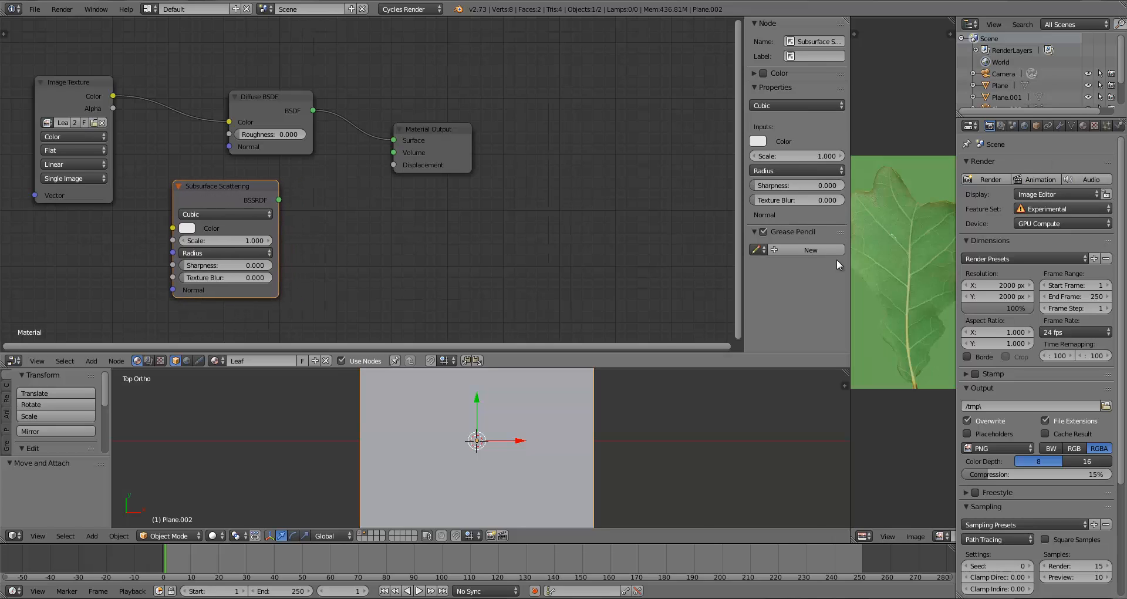
# Switch the render device to CPU with the Supported feature set, and reposition the Subsurface Scattering node under the Diffuse BSDF.
pyautogui.click(1041, 223)
pyautogui.click(1043, 212)
pyautogui.click(1043, 208)
pyautogui.click(1033, 193)
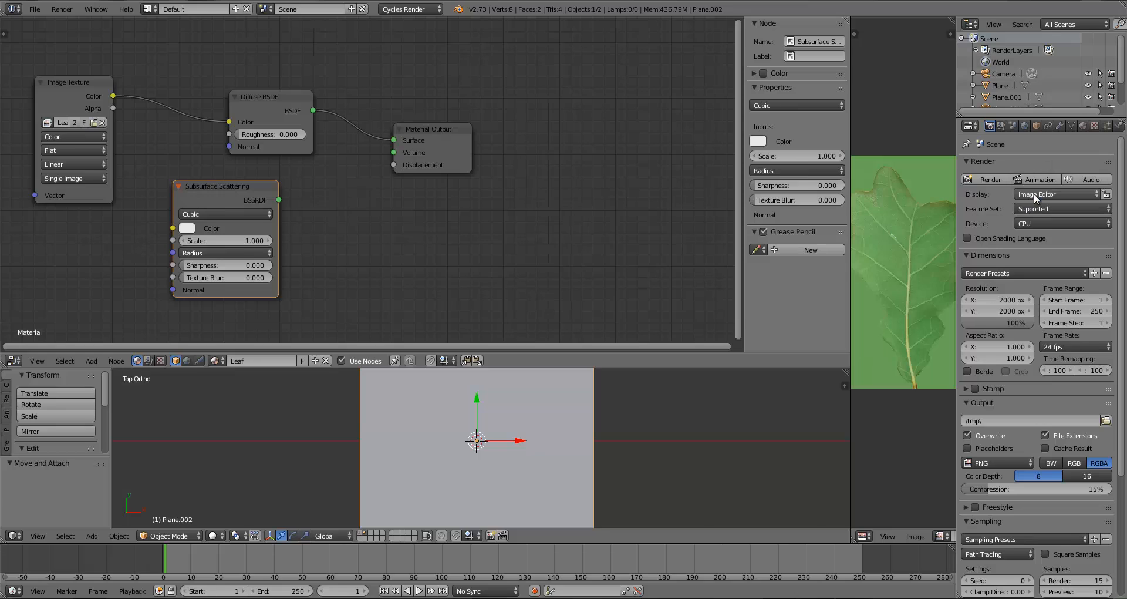
pyautogui.moveTo(213, 188); pyautogui.dragTo(284, 193)
pyautogui.press('Escape')
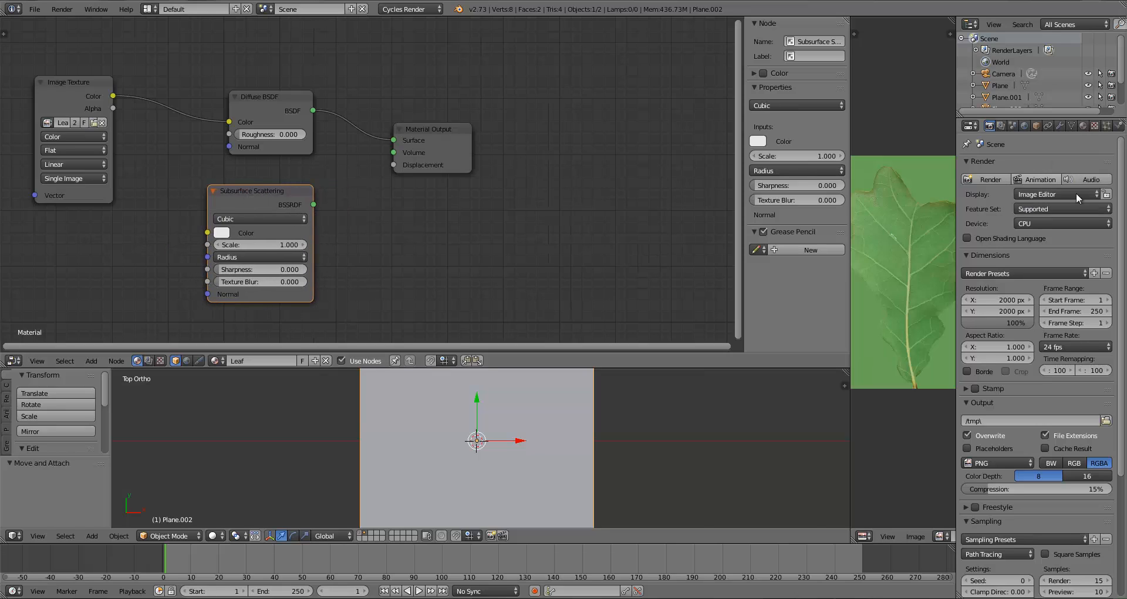
# Set the render device to GPU Compute and the Feature Set to Experimental.
pyautogui.click(1048, 206)
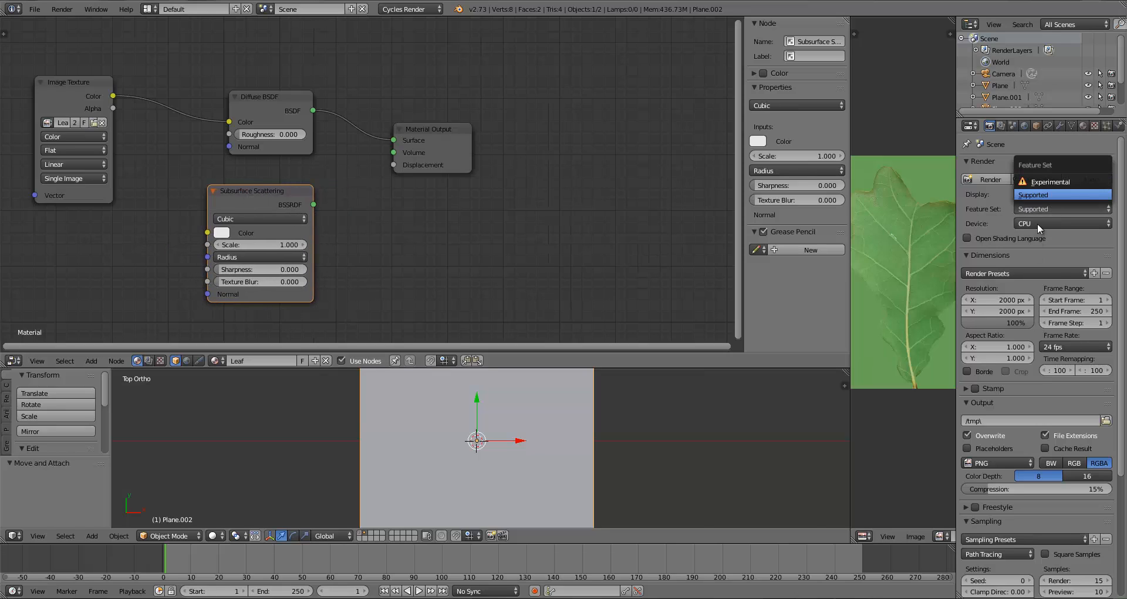
pyautogui.click(1033, 223)
pyautogui.click(1041, 197)
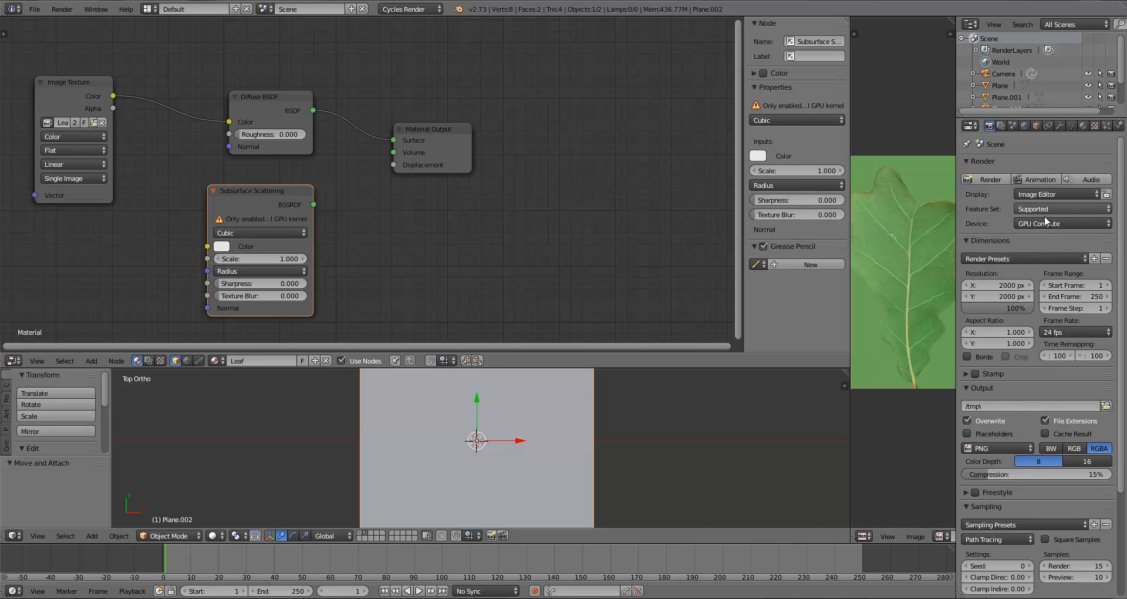
pyautogui.click(1044, 210)
pyautogui.click(1030, 183)
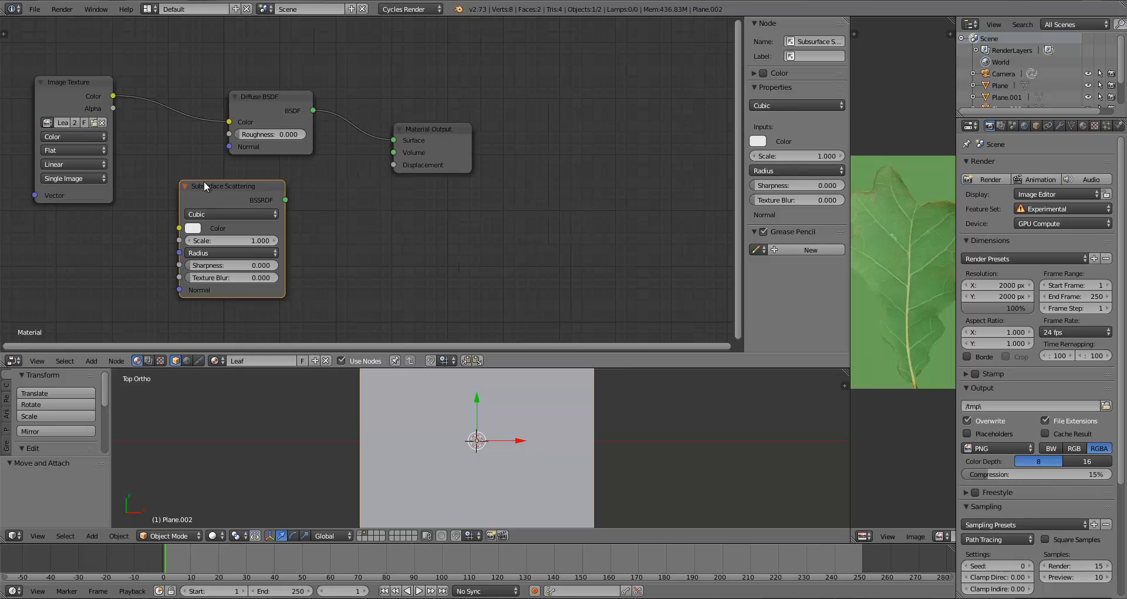
# Narrow the Subsurface Scattering node, place it directly under the Diffuse BSDF, and connect the Image Texture's Color to its Color input.
pyautogui.moveTo(224, 188); pyautogui.dragTo(251, 194)
pyautogui.click(287, 237)
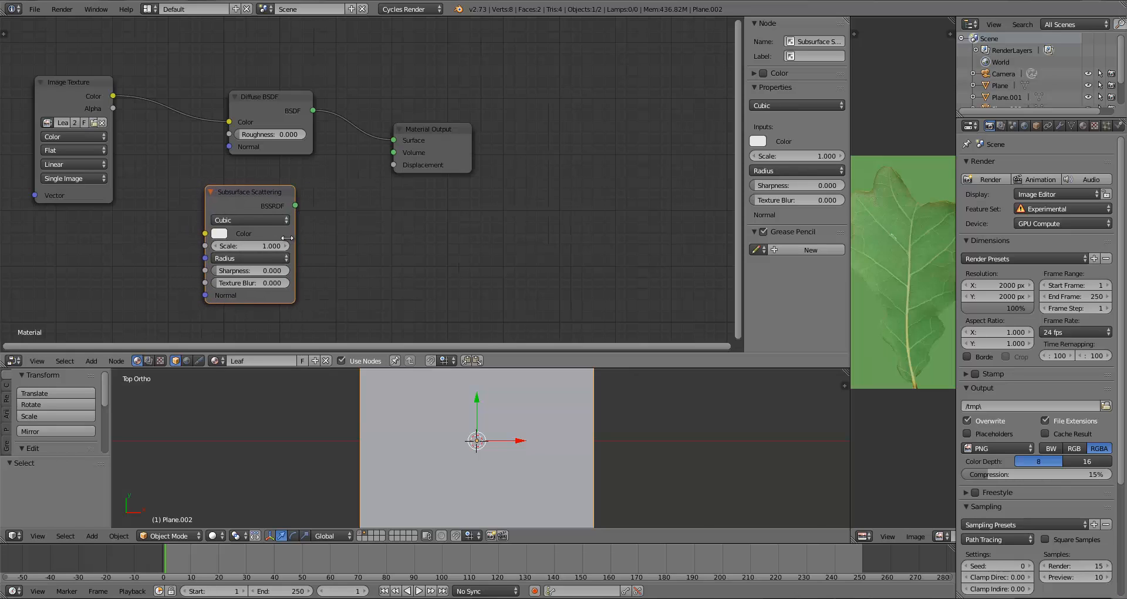
pyautogui.moveTo(287, 238); pyautogui.dragTo(279, 205)
pyautogui.moveTo(112, 96); pyautogui.dragTo(242, 190)
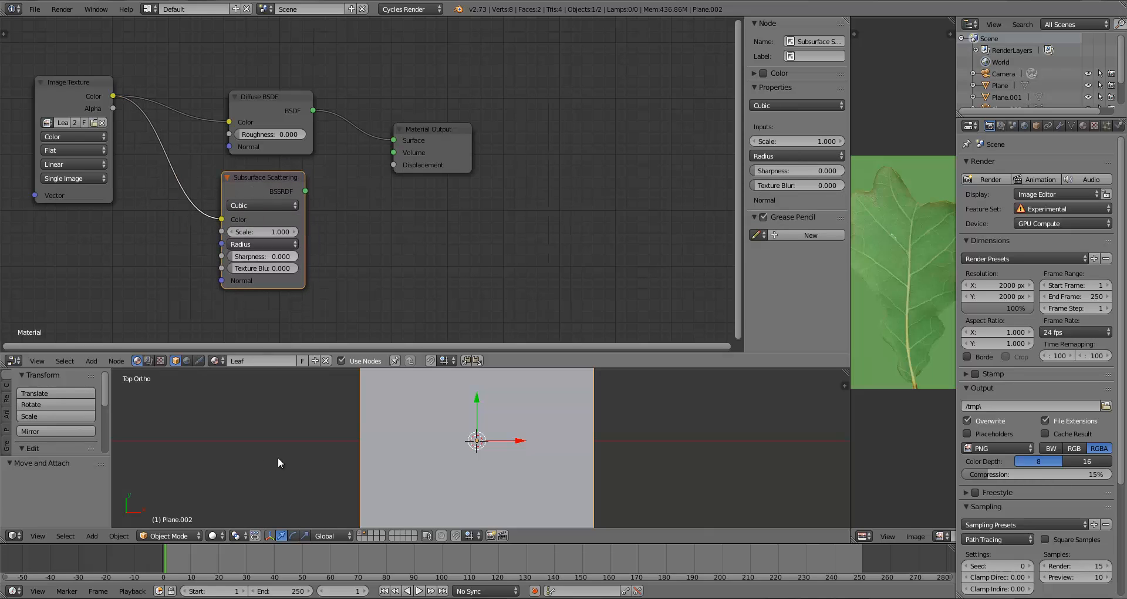
# Insert a Mix Shader between the Diffuse BSDF and Material Output, feeding Subsurface Scattering into its second shader input, with the output node spaced further away.
pyautogui.moveTo(442, 157); pyautogui.dragTo(510, 169)
pyautogui.hotkey('shift', 'a')
pyautogui.moveTo(352, 166)
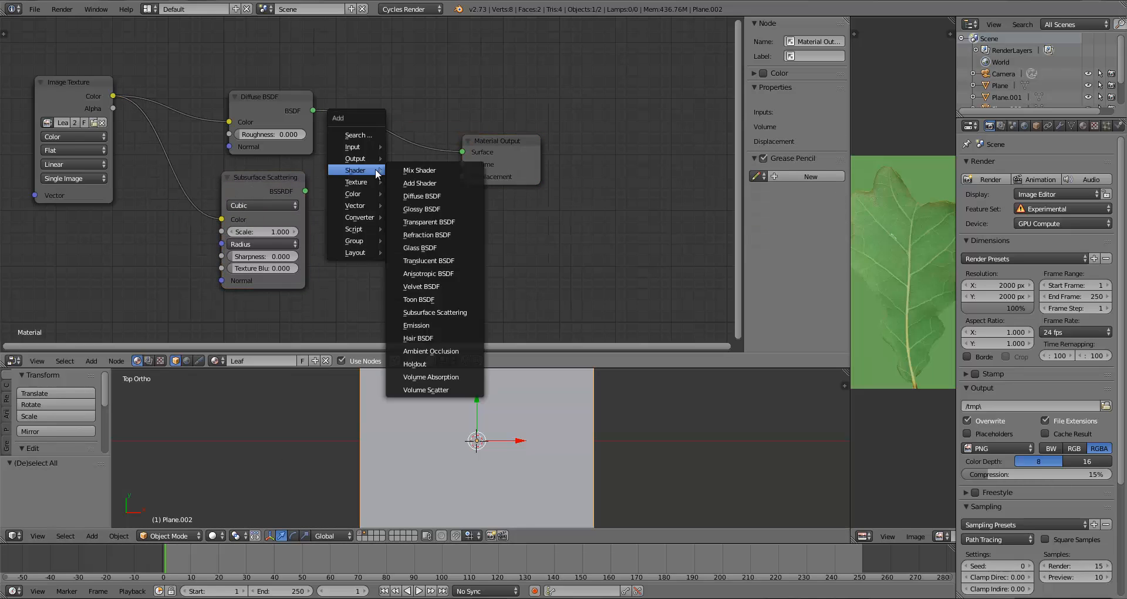
pyautogui.click(425, 176)
pyautogui.click(354, 189)
pyautogui.moveTo(304, 191); pyautogui.dragTo(355, 175)
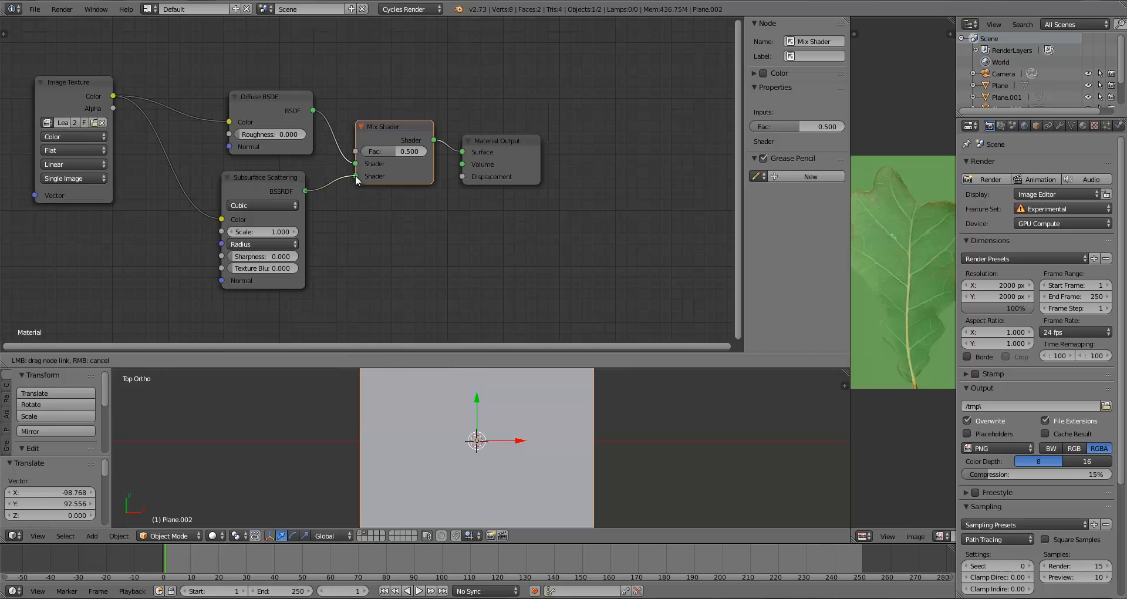
pyautogui.moveTo(516, 167); pyautogui.dragTo(558, 169)
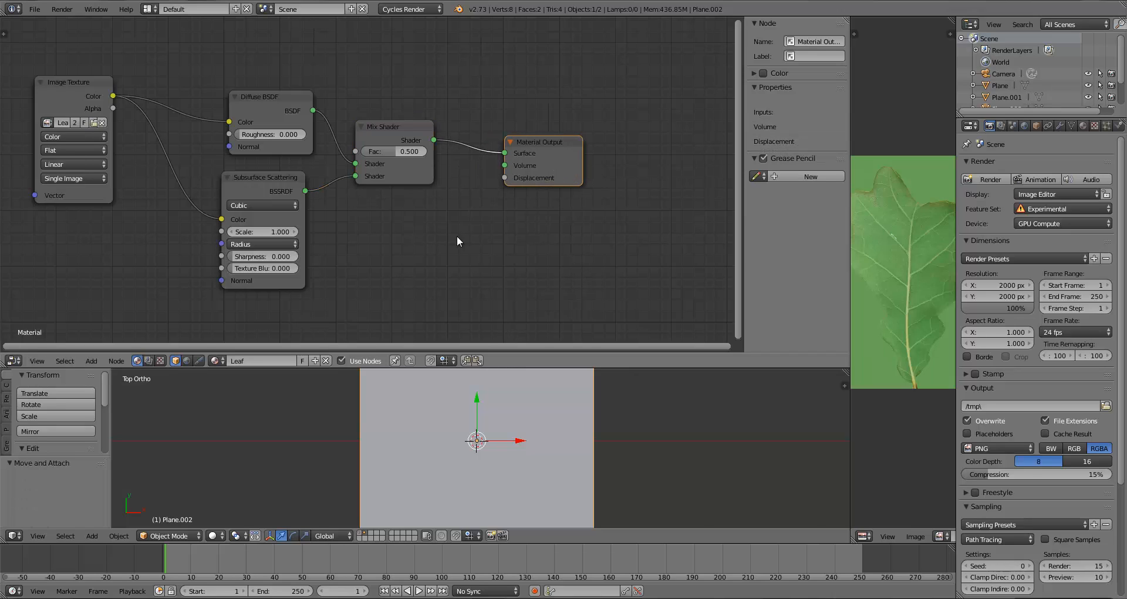
# Save over the existing blend file and preview the leaf plane in Rendered shading from a tilted angle.
pyautogui.press('space')
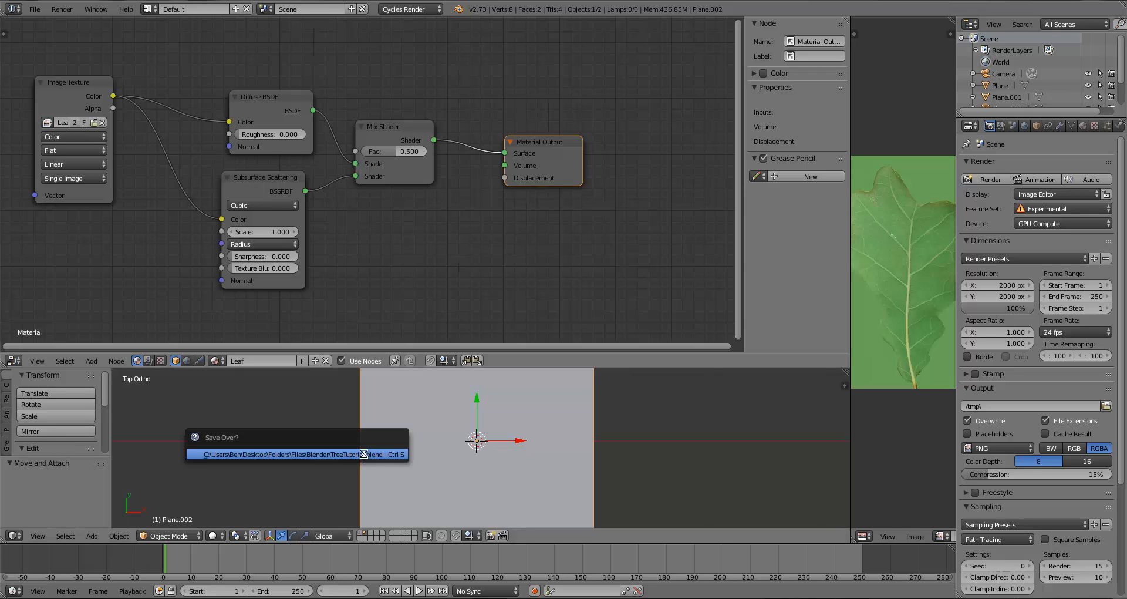
pyautogui.click(213, 535)
pyautogui.click(247, 456)
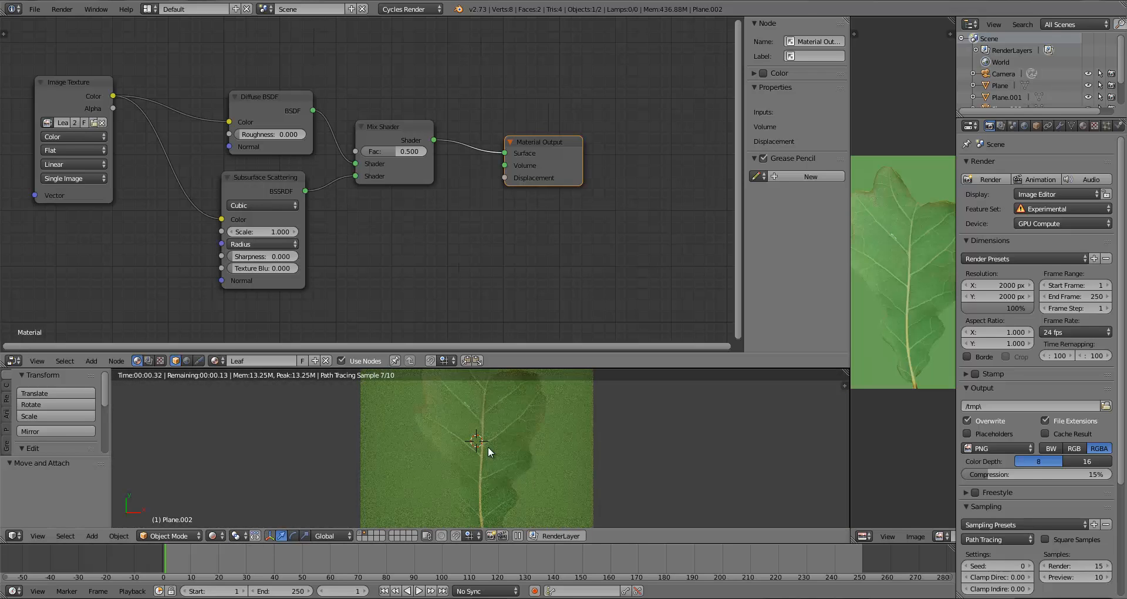
pyautogui.moveTo(494, 447); pyautogui.dragTo(452, 397, button='middle')
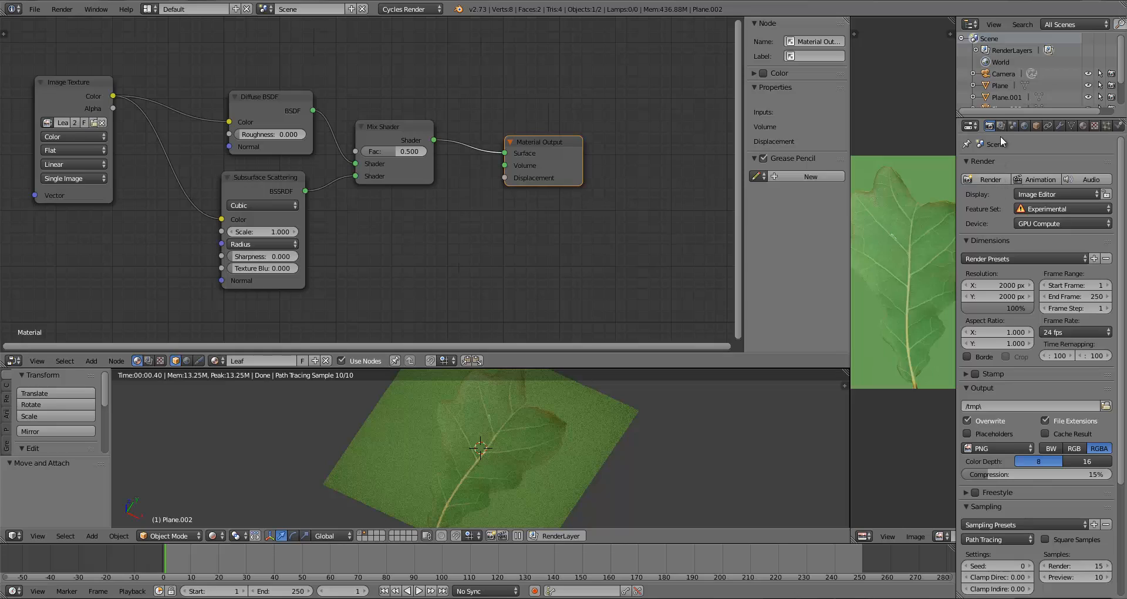
# Set the Cycles preview samples to 25.
pyautogui.scroll(-6, 1015, 479)
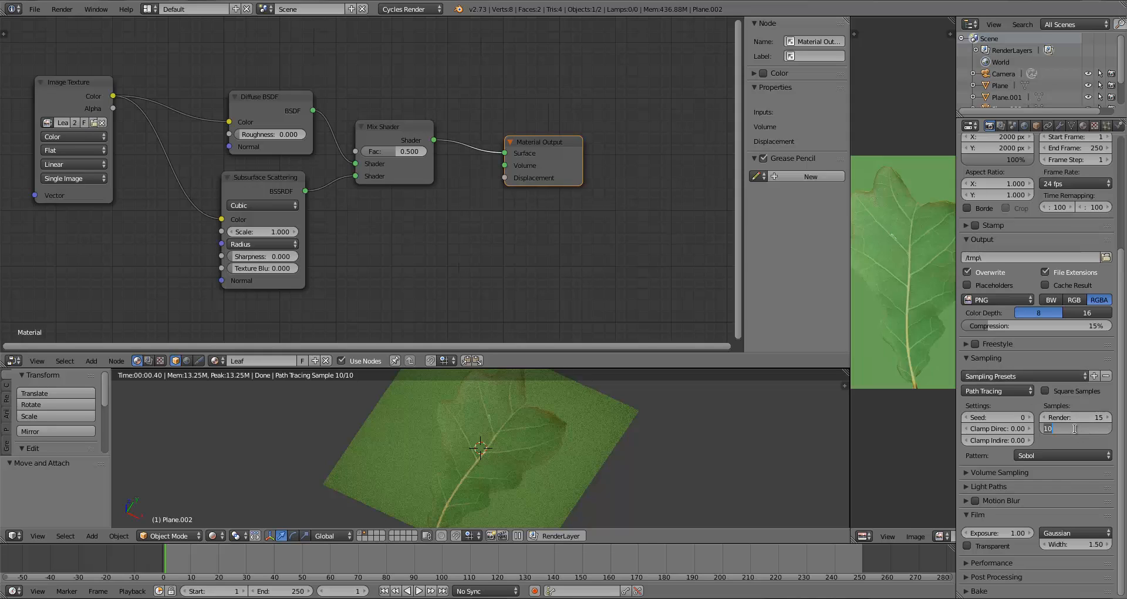
pyautogui.write('25')
pyautogui.press('Return')
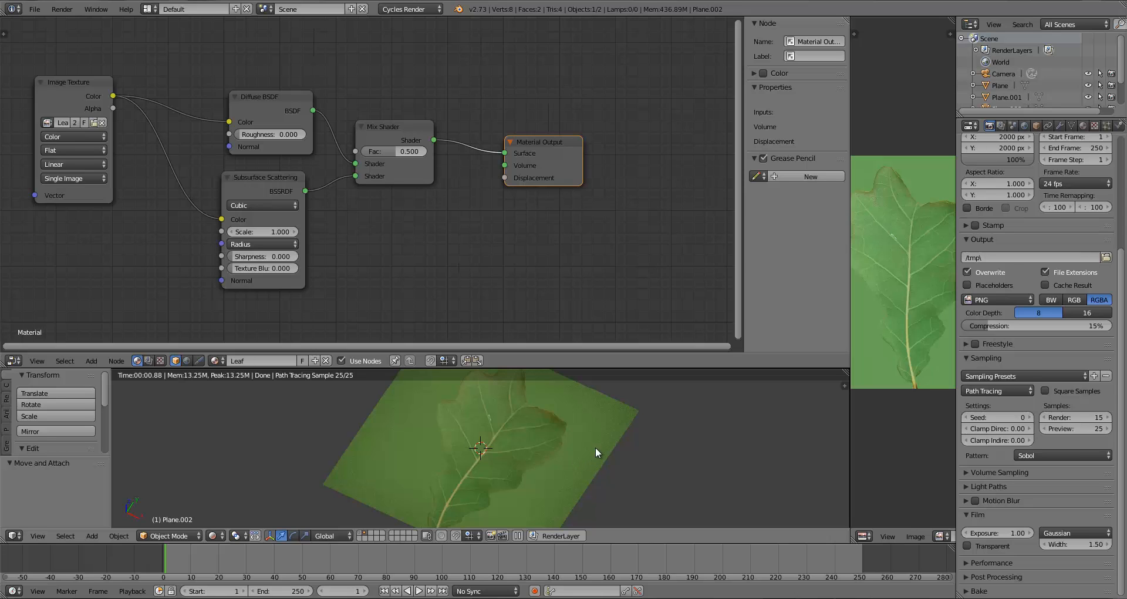
# Return to a solid top view, enlarge the 3D view, and subdivide the whole leaf plane with 3 cuts.
pyautogui.hotkey('shift', 'z')
pyautogui.press('KP_7')
pyautogui.scroll(-3, 596, 446)
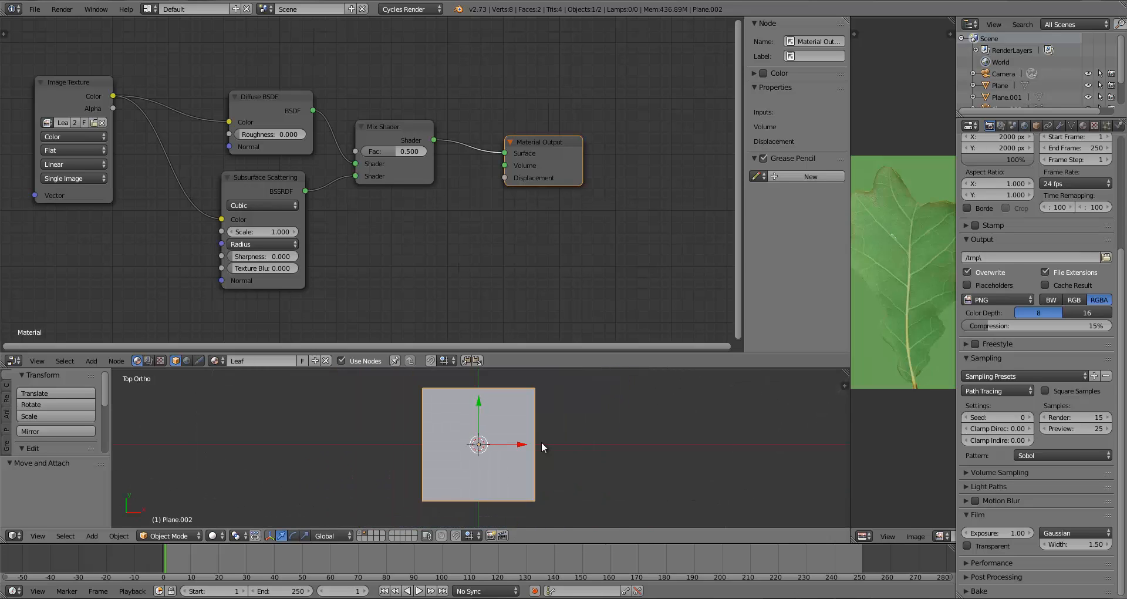
pyautogui.moveTo(487, 324); pyautogui.dragTo(486, 305)
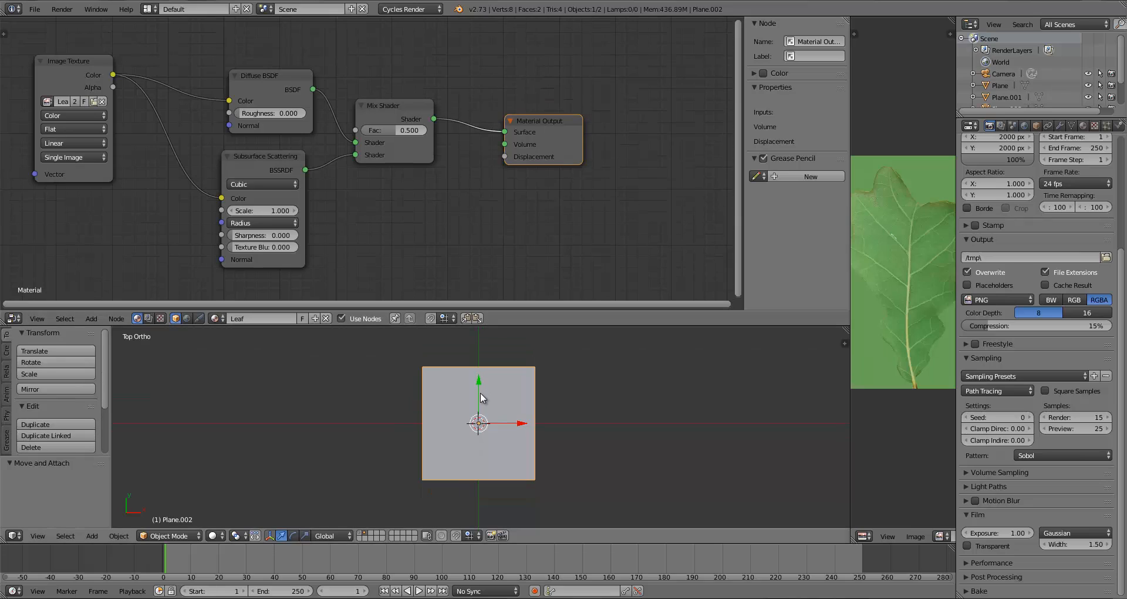
pyautogui.press('Tab')
pyautogui.press('w')
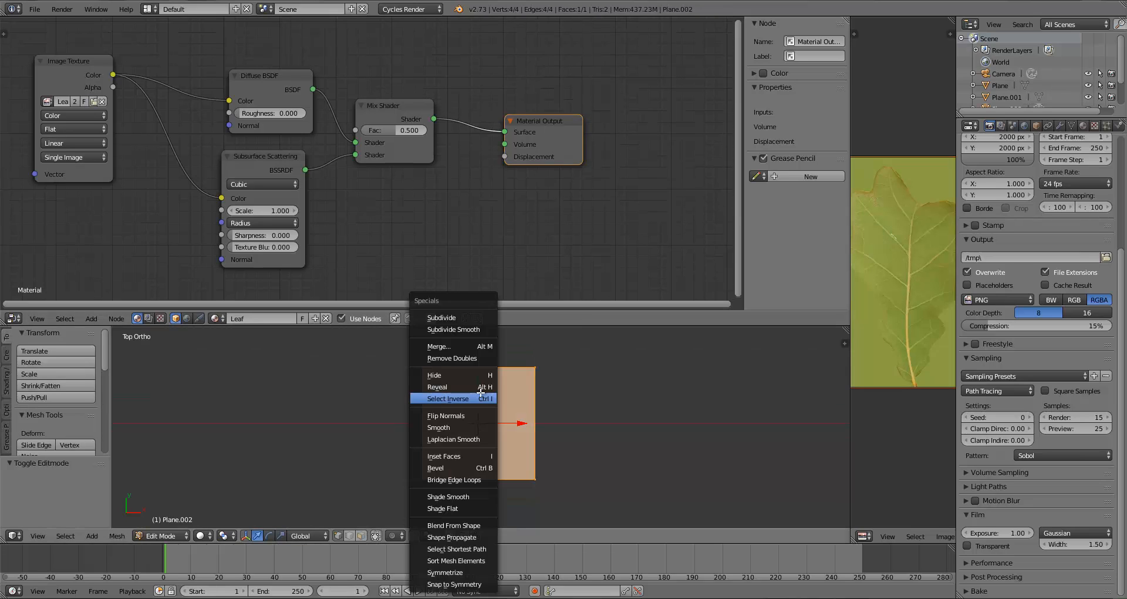
pyautogui.click(440, 314)
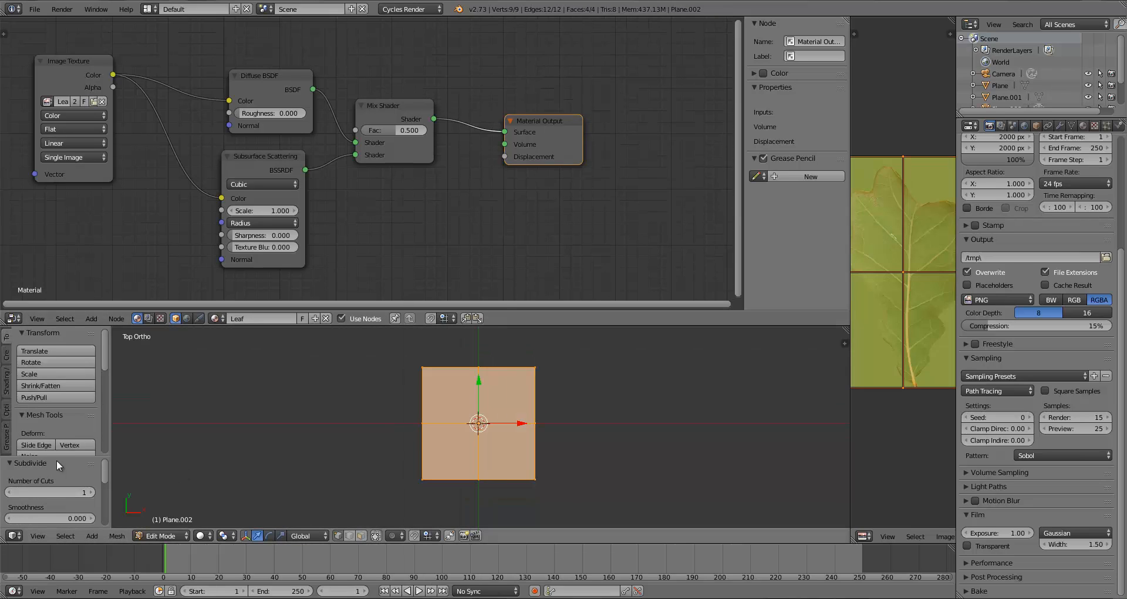
pyautogui.moveTo(55, 456); pyautogui.dragTo(87, 376)
pyautogui.click(9, 377)
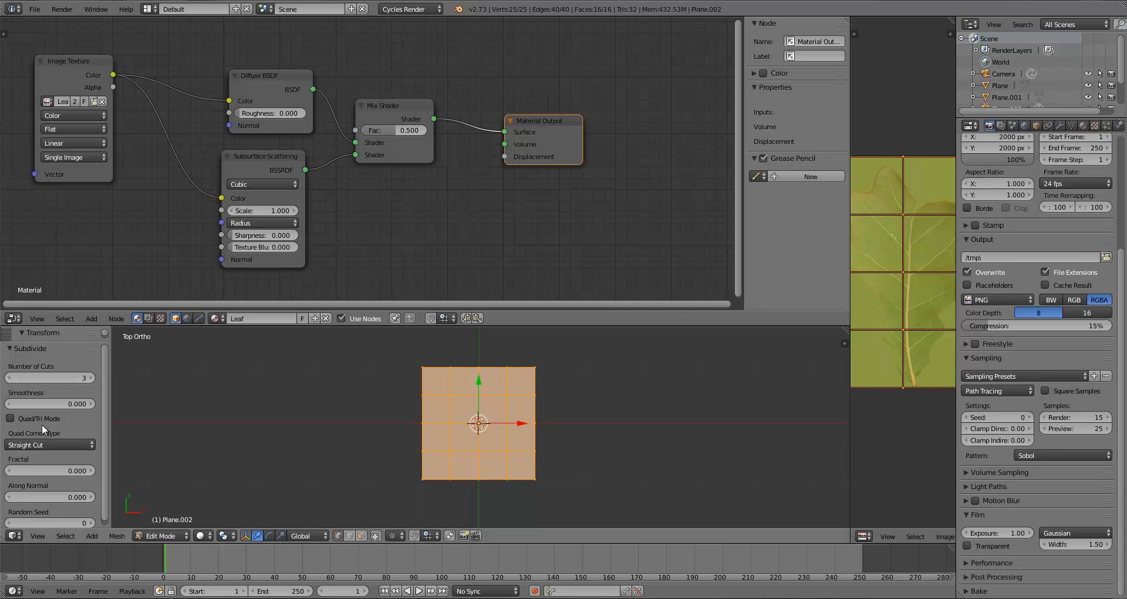
# Set the subdivision's Fractal value to 1.580 to give the leaf plane an uneven surface.
pyautogui.scroll(-1, 54, 506)
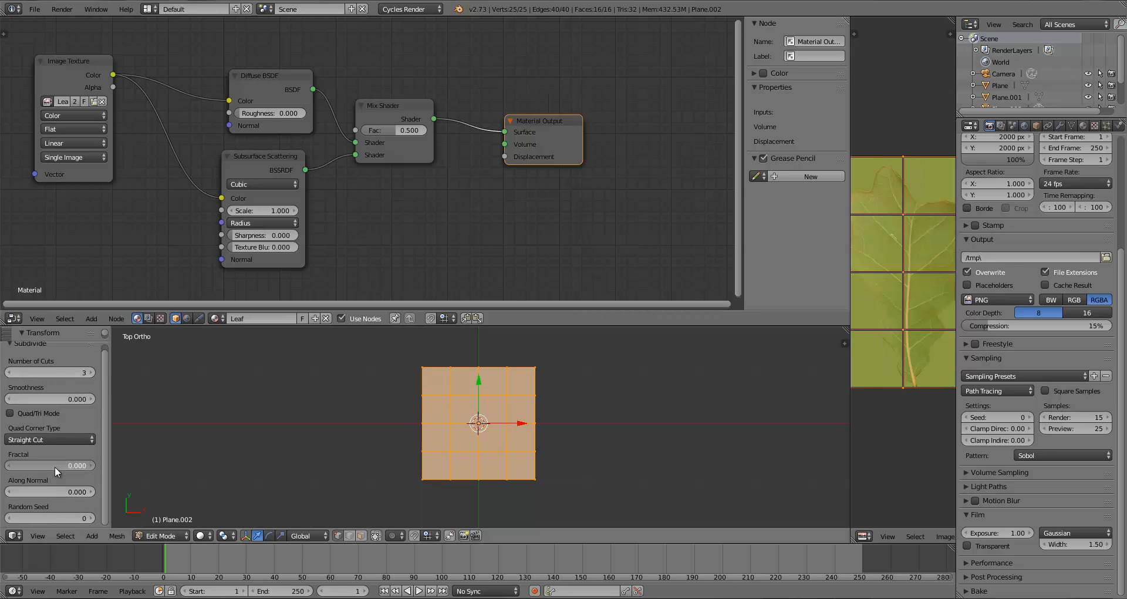
pyautogui.moveTo(55, 466); pyautogui.dragTo(101, 464)
pyautogui.moveTo(399, 476); pyautogui.dragTo(340, 365, button='middle')
pyautogui.moveTo(50, 465); pyautogui.dragTo(104, 460)
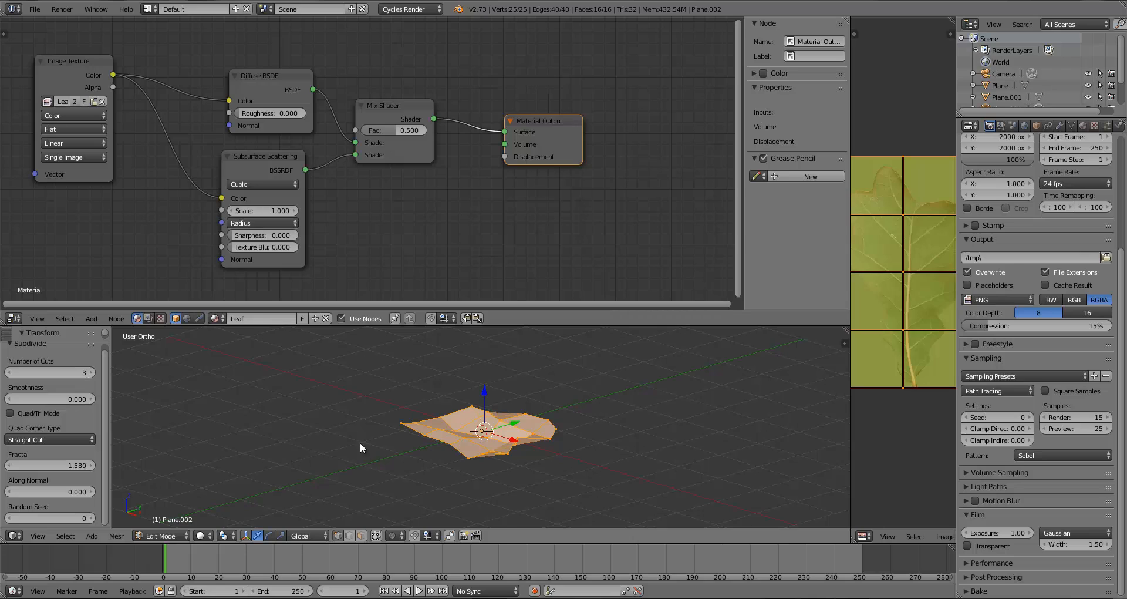
# Leave Edit Mode and apply smooth shading to the crumpled leaf plane.
pyautogui.press('Tab')
pyautogui.moveTo(360, 442); pyautogui.dragTo(477, 446, button='middle')
pyautogui.moveTo(63, 342); pyautogui.dragTo(65, 484)
pyautogui.scroll(-2, 76, 426)
pyautogui.click(39, 457)
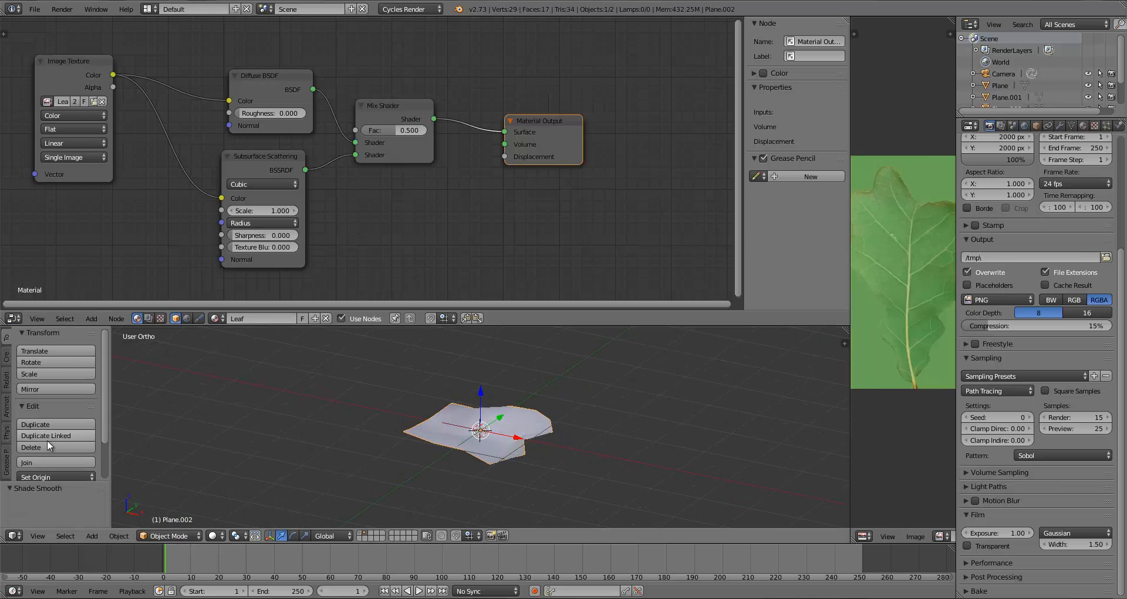
# Add a Subdivision Surface modifier to the plane with Render subdivisions at 1 and Optimal Display enabled.
pyautogui.click(1059, 125)
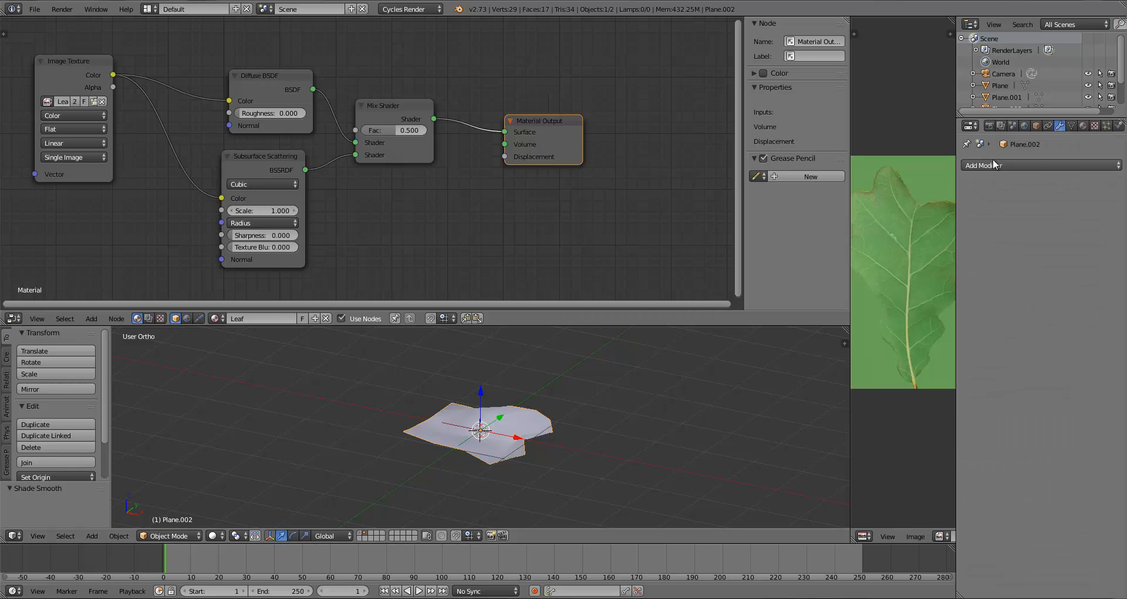
pyautogui.click(992, 165)
pyautogui.click(896, 351)
pyautogui.click(969, 259)
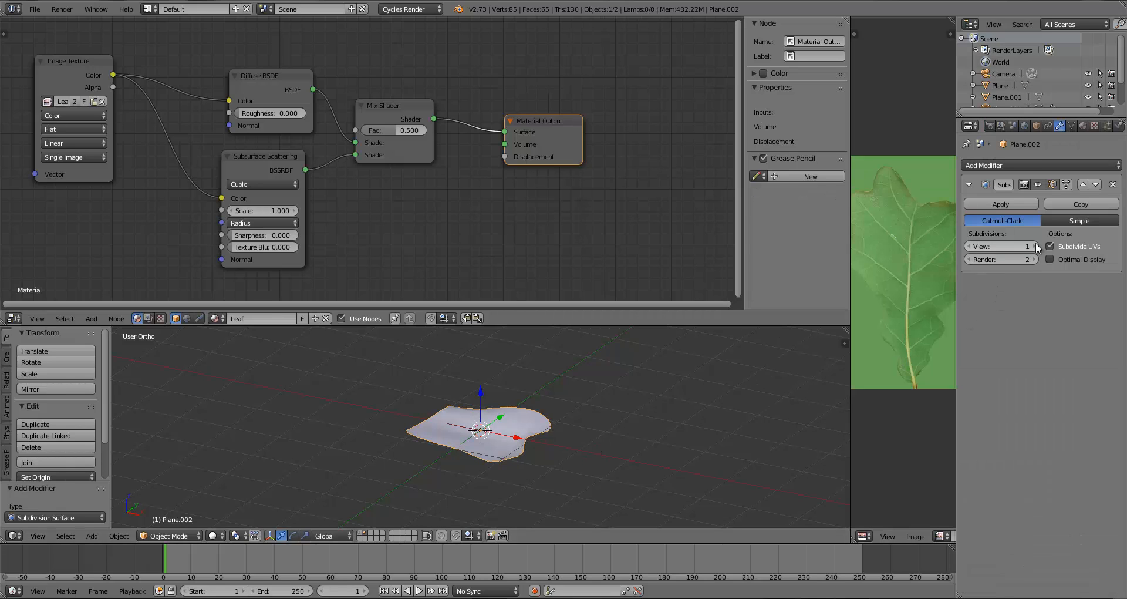
pyautogui.click(1050, 260)
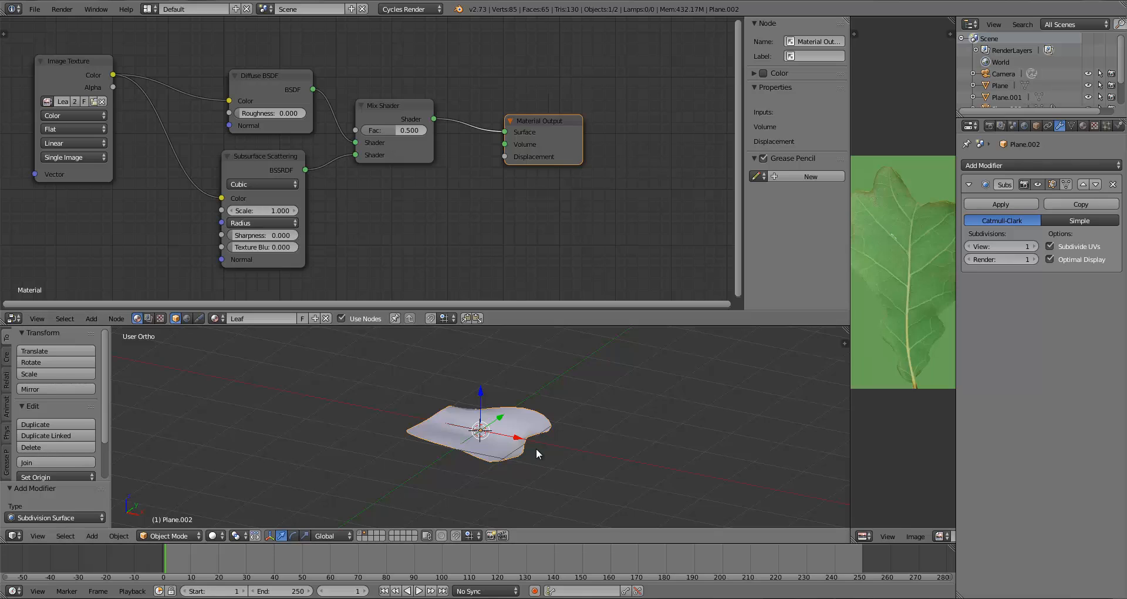
# Preview the smoothed leaf plane up close in Rendered shading.
pyautogui.moveTo(537, 449); pyautogui.dragTo(566, 463, button='middle')
pyautogui.scroll(5, 567, 462)
pyautogui.click(213, 535)
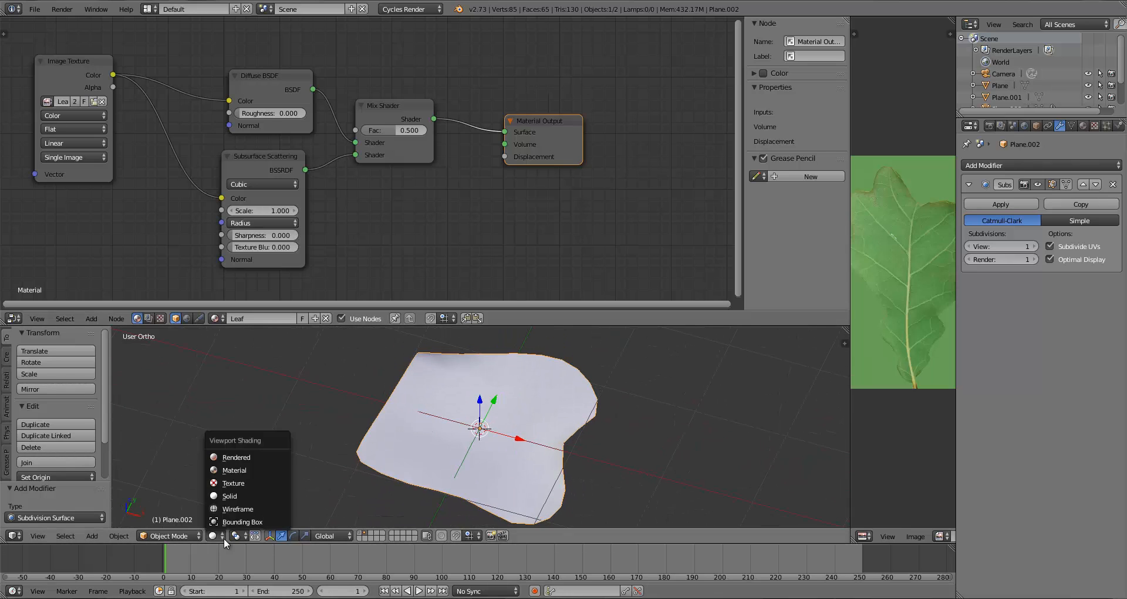
pyautogui.click(233, 457)
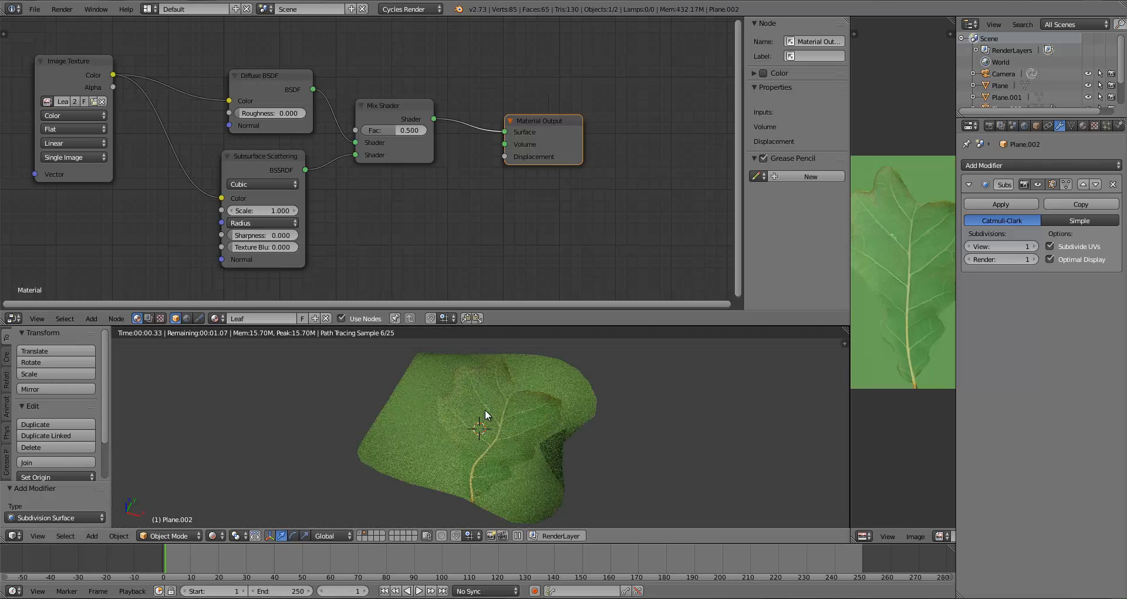
pyautogui.hotkey('ctrl', 's')
pyautogui.click(619, 421)
# Move the vertex at the dent in the plane's side edge in top view to even out the outline, and check the shape.
pyautogui.moveTo(595, 438)
pyautogui.mouseDown(button='middle')
pyautogui.moveTo(643, 408)
pyautogui.moveTo(596, 403)
pyautogui.moveTo(563, 416)
pyautogui.moveTo(534, 395)
pyautogui.mouseUp(button='middle')
pyautogui.press('Tab')
pyautogui.press('z')
pyautogui.press('Tab')
pyautogui.moveTo(533, 443); pyautogui.dragTo(623, 510, button='middle')
pyautogui.press('Tab')
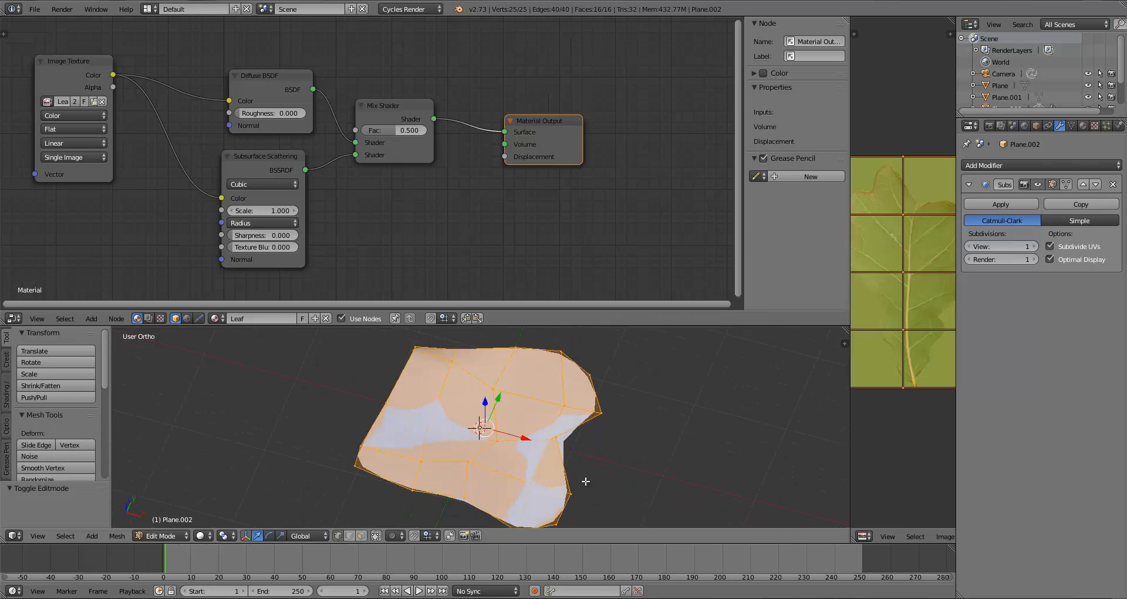
pyautogui.rightClick(565, 404)
pyautogui.press('KP_7')
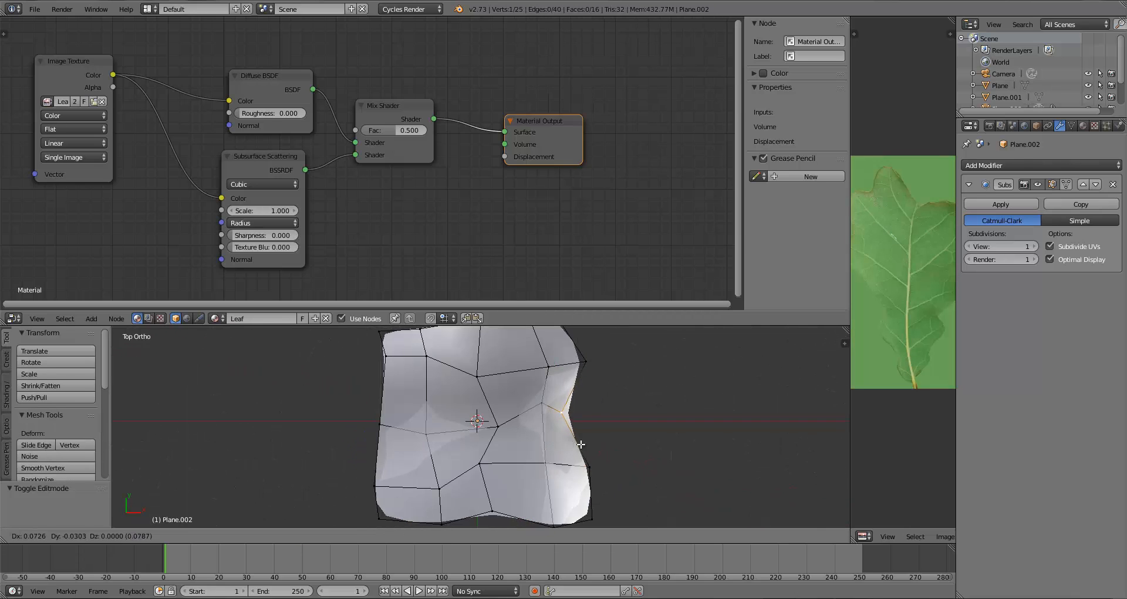
pyautogui.click(569, 456)
pyautogui.press('Tab')
pyautogui.moveTo(569, 457); pyautogui.dragTo(511, 379, button='middle')
pyautogui.press('Tab')
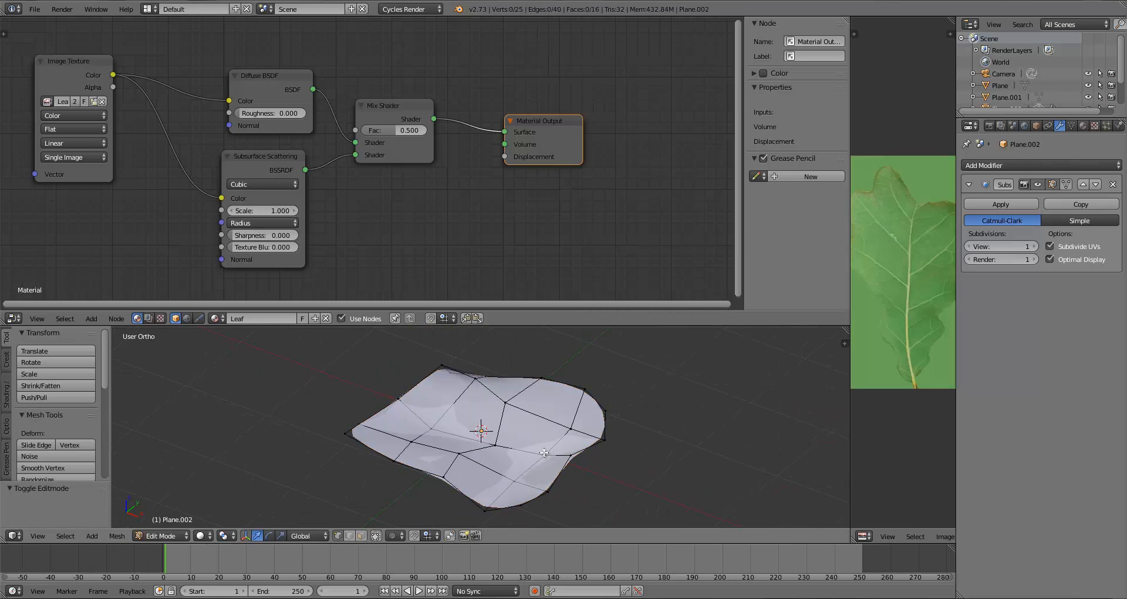
pyautogui.press('Tab')
pyautogui.moveTo(510, 463); pyautogui.dragTo(504, 431, button='middle')
# Deselect all objects, save over the blend file, and preview the reshaped leaf plane in Rendered shading.
pyautogui.press('a')
pyautogui.hotkey('ctrl', 's')
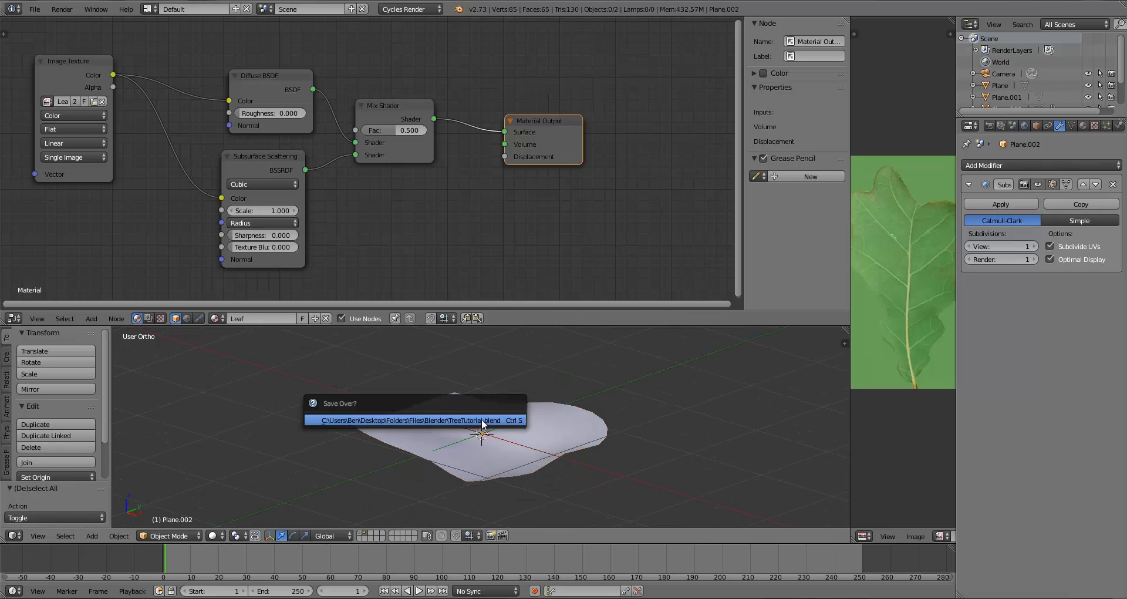
pyautogui.click(213, 535)
pyautogui.click(244, 460)
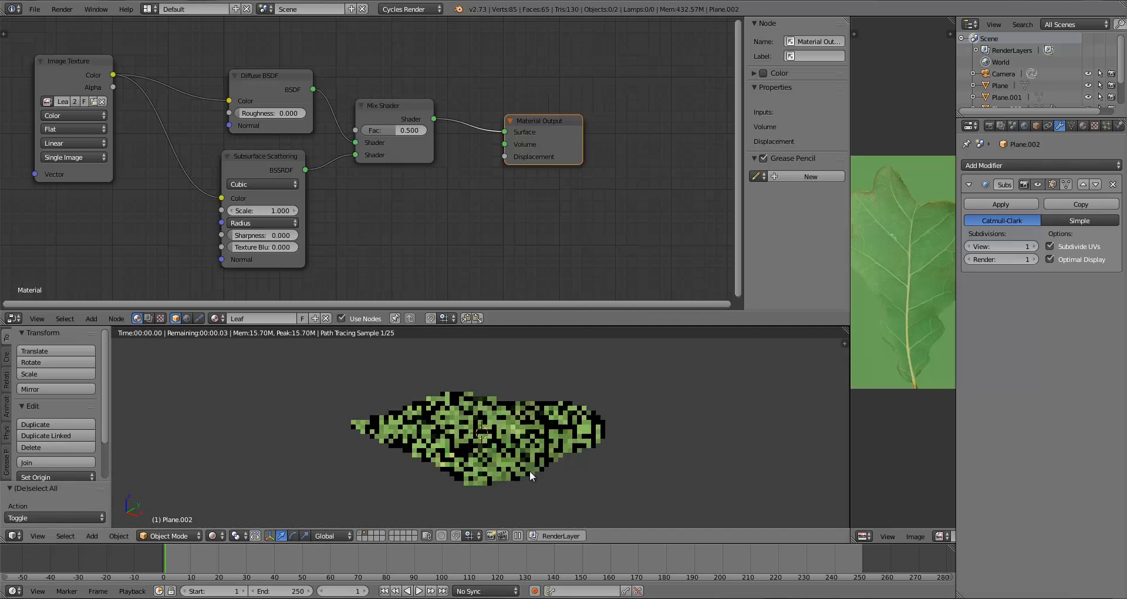
pyautogui.moveTo(530, 470)
pyautogui.mouseDown(button='middle')
pyautogui.moveTo(544, 423)
pyautogui.moveTo(555, 441)
pyautogui.mouseUp(button='middle')
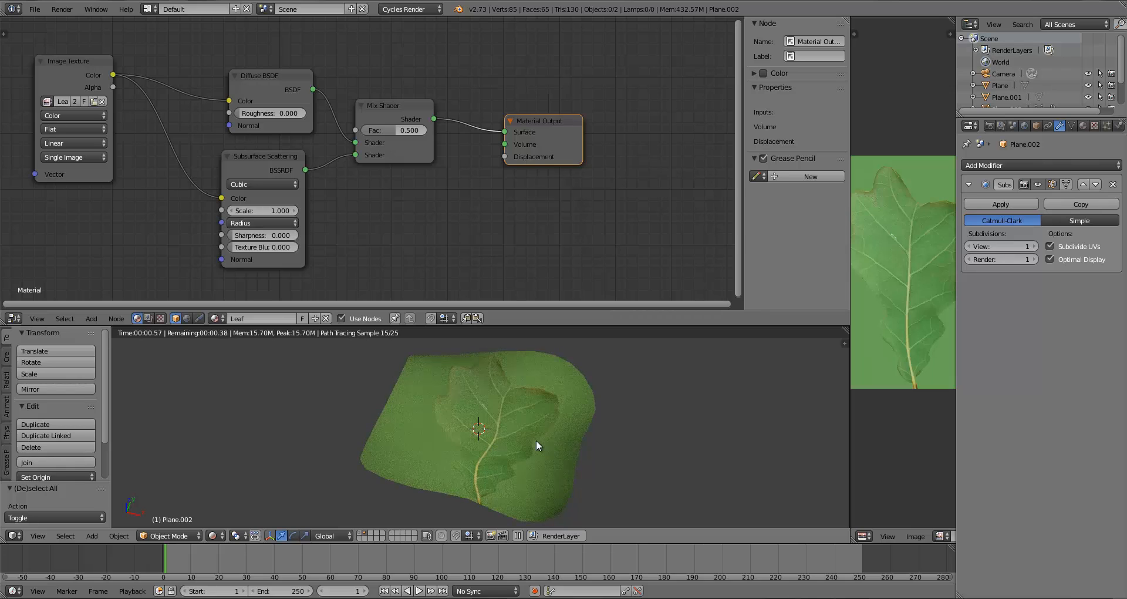
# Shift the Subsurface Scattering and Diffuse BSDF nodes towards the Image Texture, and set the Subsurface Scattering Texture Blur to 0.25.
pyautogui.moveTo(255, 165); pyautogui.dragTo(234, 167)
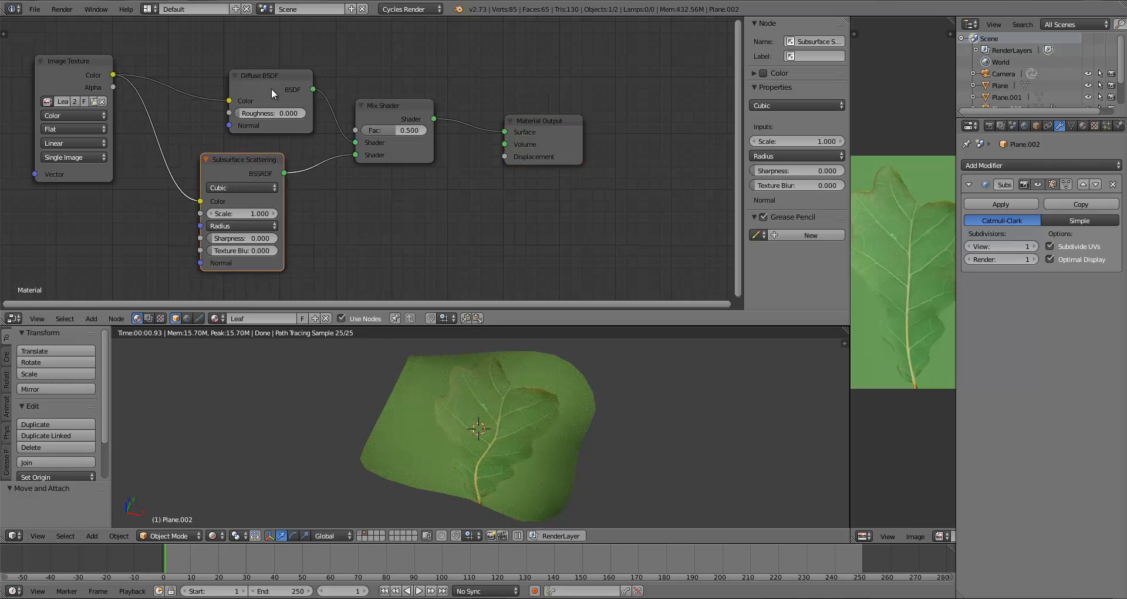
pyautogui.moveTo(271, 88); pyautogui.dragTo(235, 84)
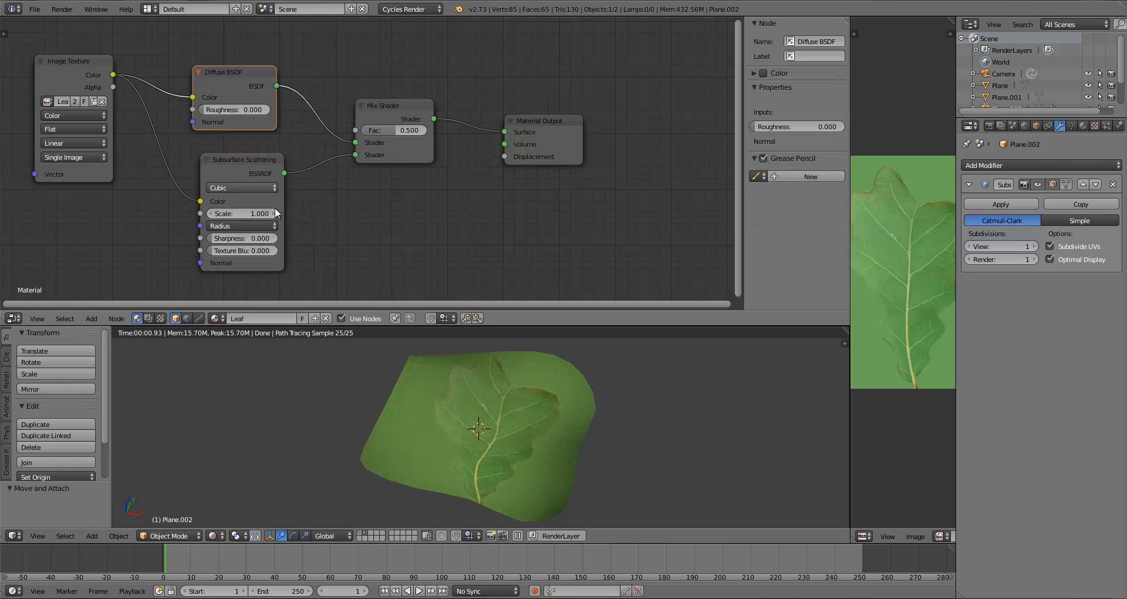
pyautogui.click(224, 252)
pyautogui.write('.25')
pyautogui.press('Return')
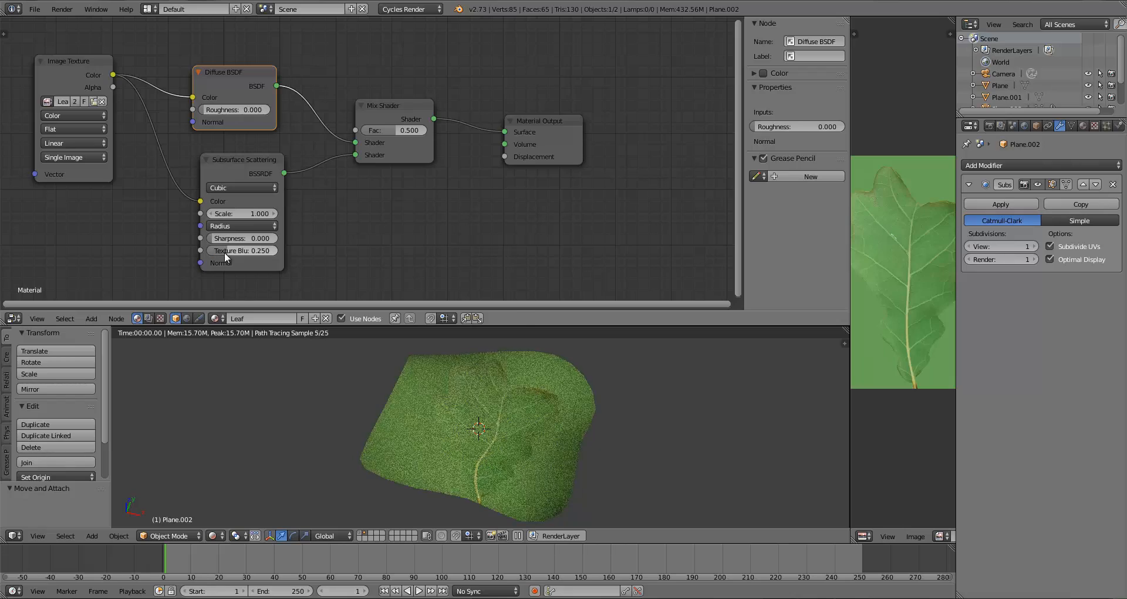
# Spread out the node layout: shift the Material Output away and move the Image Texture, Diffuse, Subsurface Scattering and Mix Shader nodes together.
pyautogui.scroll(5, 470, 433)
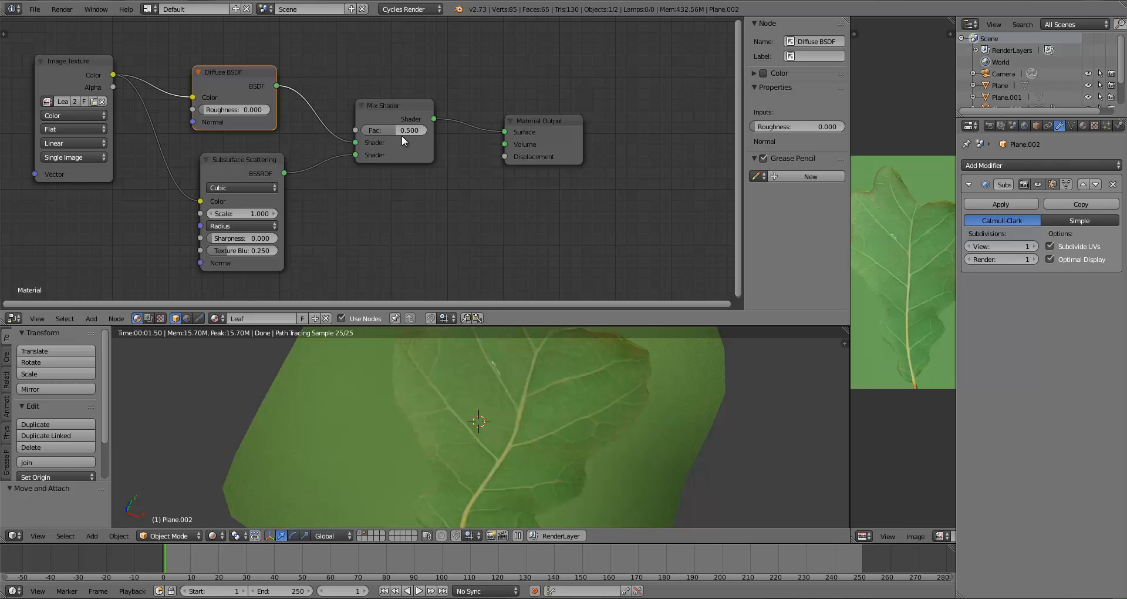
pyautogui.scroll(-3, 519, 460)
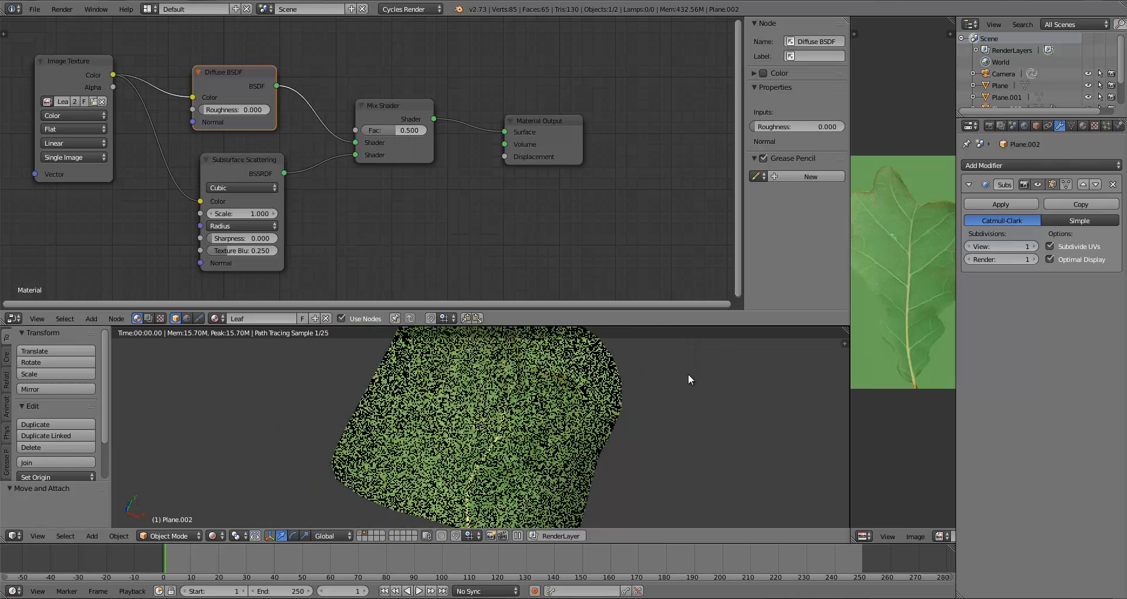
pyautogui.moveTo(549, 157); pyautogui.dragTo(601, 147)
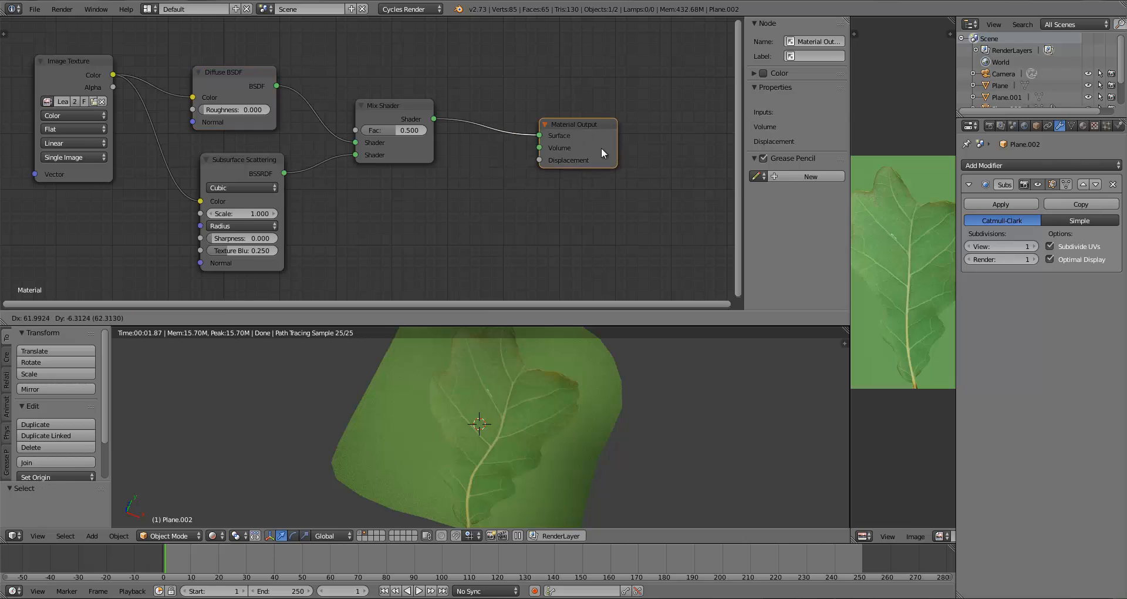
pyautogui.click(67, 76)
pyautogui.moveTo(67, 75); pyautogui.dragTo(36, 44)
pyautogui.moveTo(223, 79); pyautogui.dragTo(126, 44)
pyautogui.moveTo(220, 166); pyautogui.dragTo(112, 121)
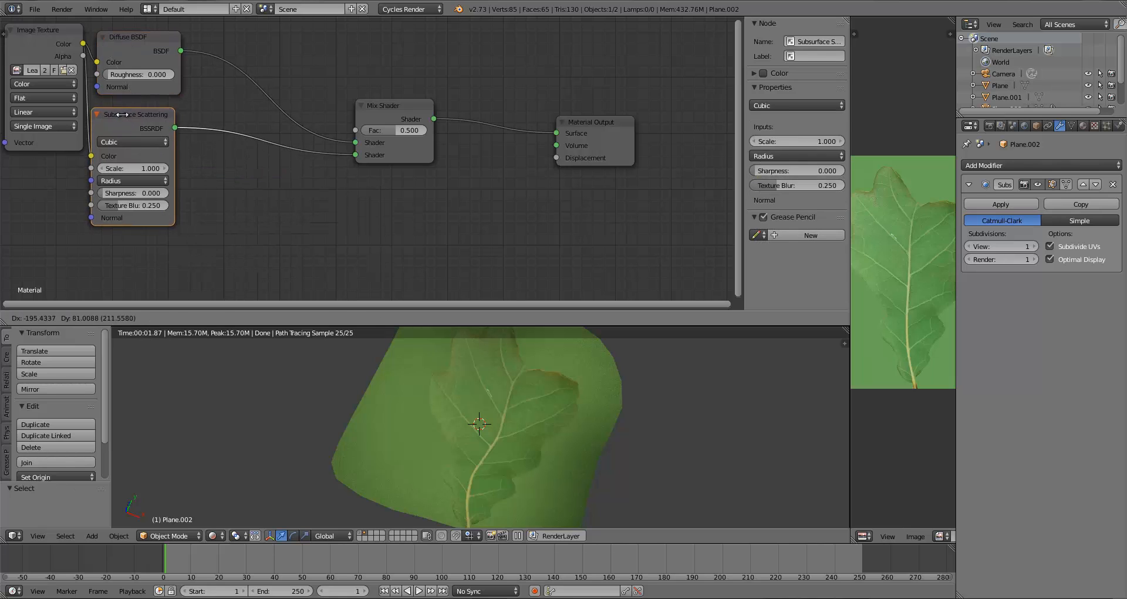
pyautogui.moveTo(378, 114); pyautogui.dragTo(225, 93)
# Insert a second Mix Shader on the link between the existing Mix Shader and the Material Output.
pyautogui.hotkey('shift', 'a')
pyautogui.moveTo(302, 138)
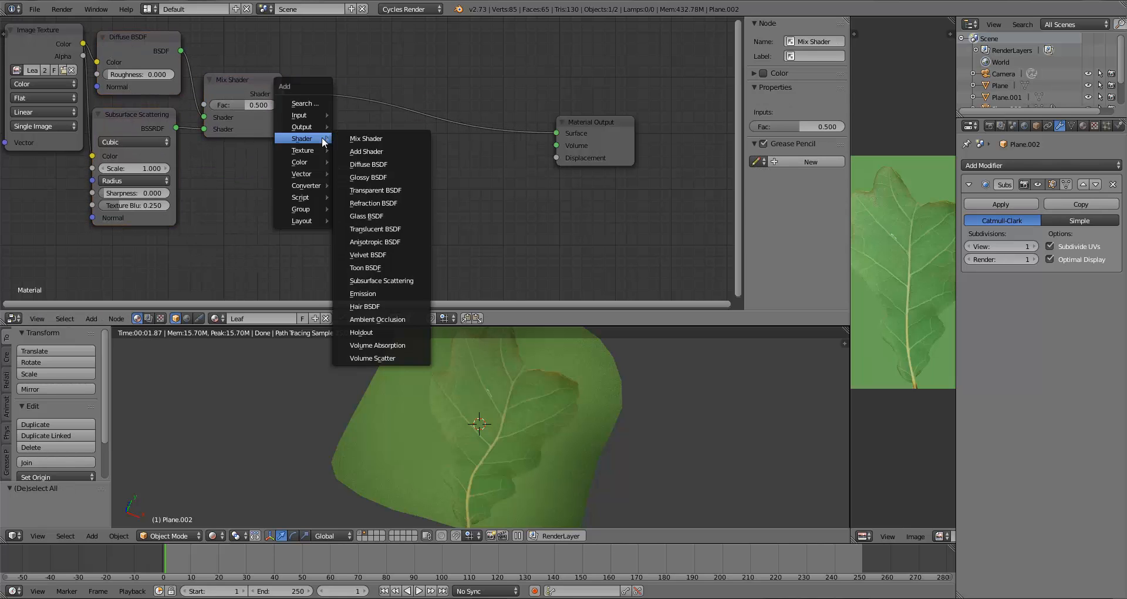
pyautogui.click(355, 135)
pyautogui.click(335, 105)
# Add a Glossy BSDF below the first Mix Shader and connect it to the second Mix Shader's lower shader input.
pyautogui.hotkey('shift', 'a')
pyautogui.moveTo(270, 162)
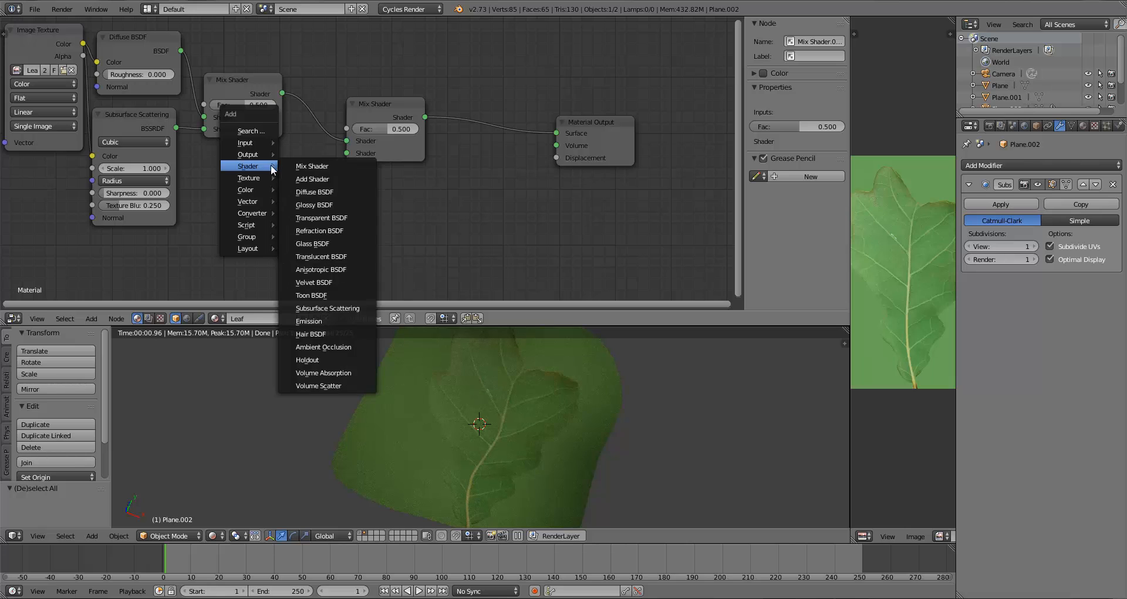
pyautogui.click(314, 202)
pyautogui.click(204, 175)
pyautogui.moveTo(292, 199); pyautogui.dragTo(347, 153)
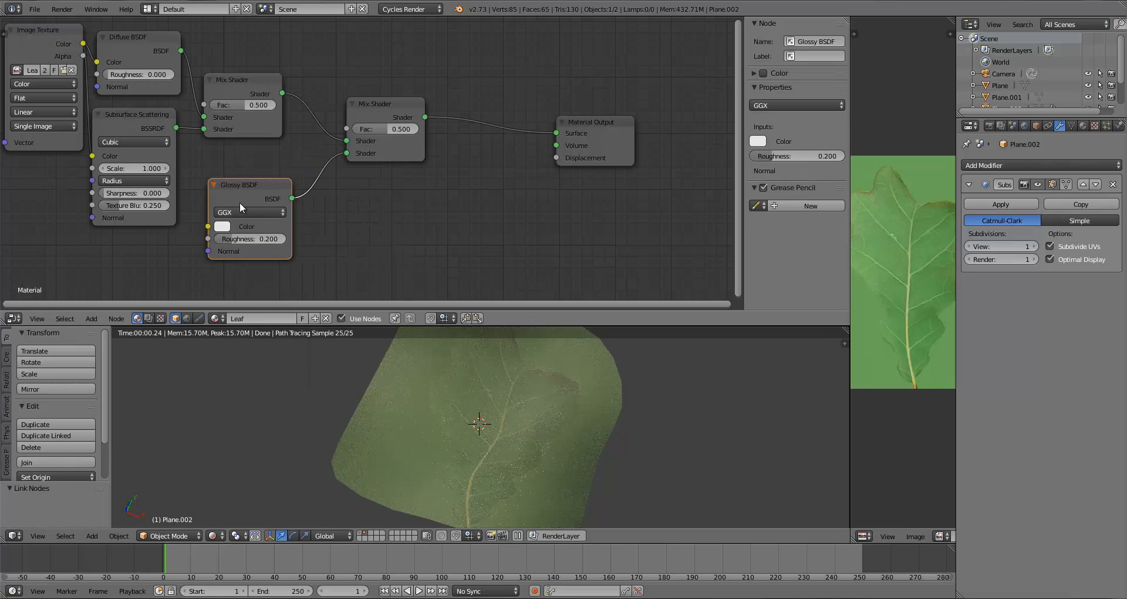
# Set the Glossy BSDF roughness to 0.15 and the second Mix Shader's Fac to 0.005, and check the sheen from several angles.
pyautogui.scroll(1, 466, 445)
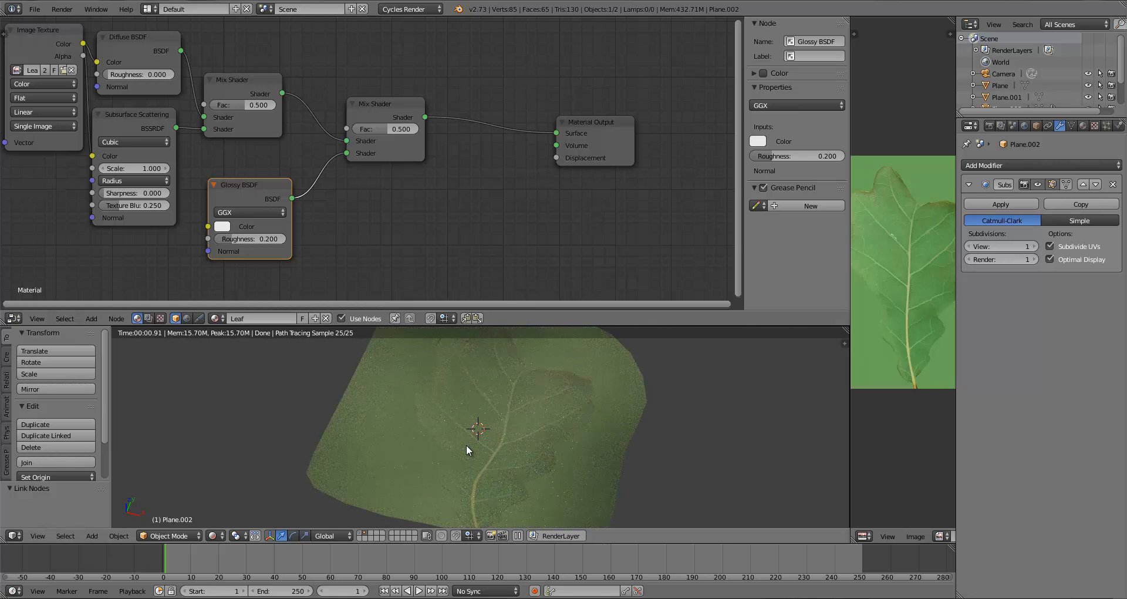
pyautogui.click(254, 239)
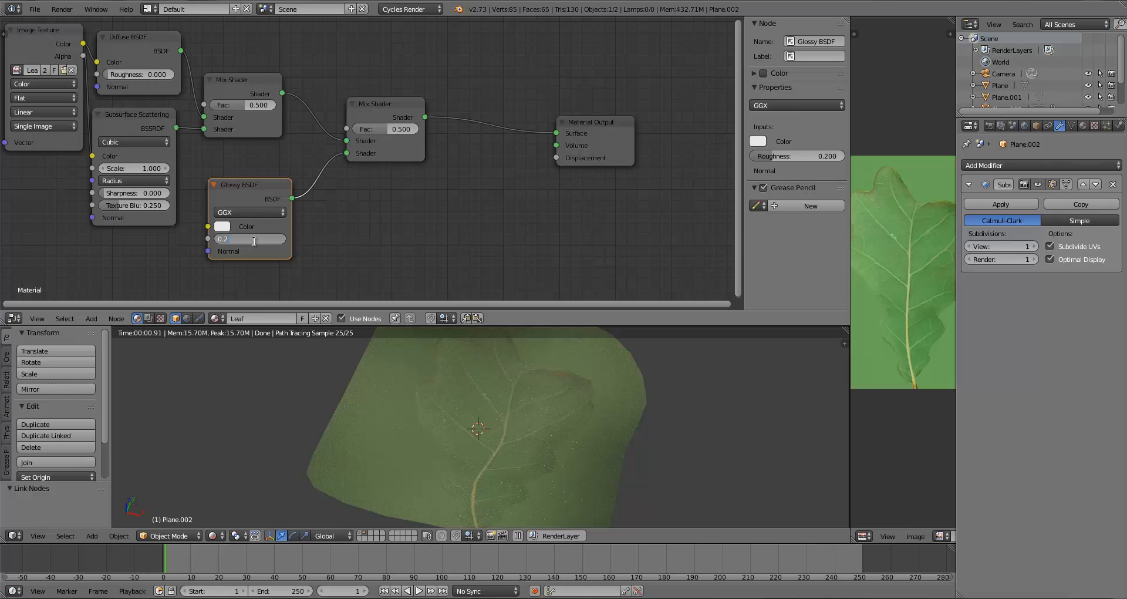
pyautogui.write('.15')
pyautogui.press('Return')
pyautogui.click(385, 129)
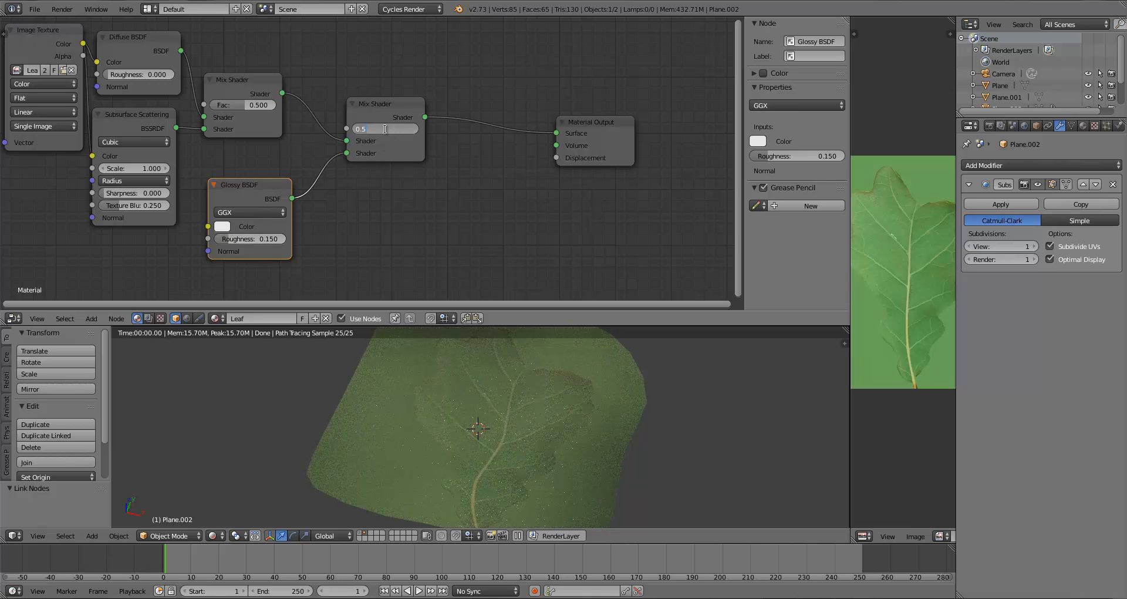
pyautogui.write('.005')
pyautogui.press('Return')
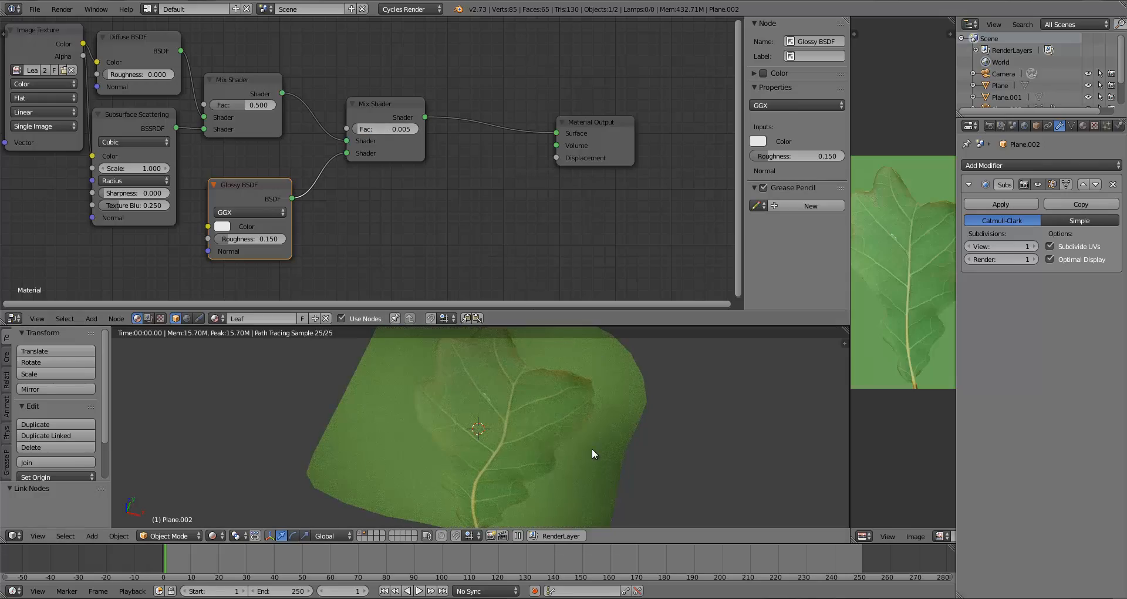
pyautogui.moveTo(586, 434)
pyautogui.mouseDown(button='middle')
pyautogui.moveTo(583, 472)
pyautogui.moveTo(604, 491)
pyautogui.moveTo(650, 369)
pyautogui.moveTo(537, 448)
pyautogui.moveTo(517, 415)
pyautogui.mouseUp(button='middle')
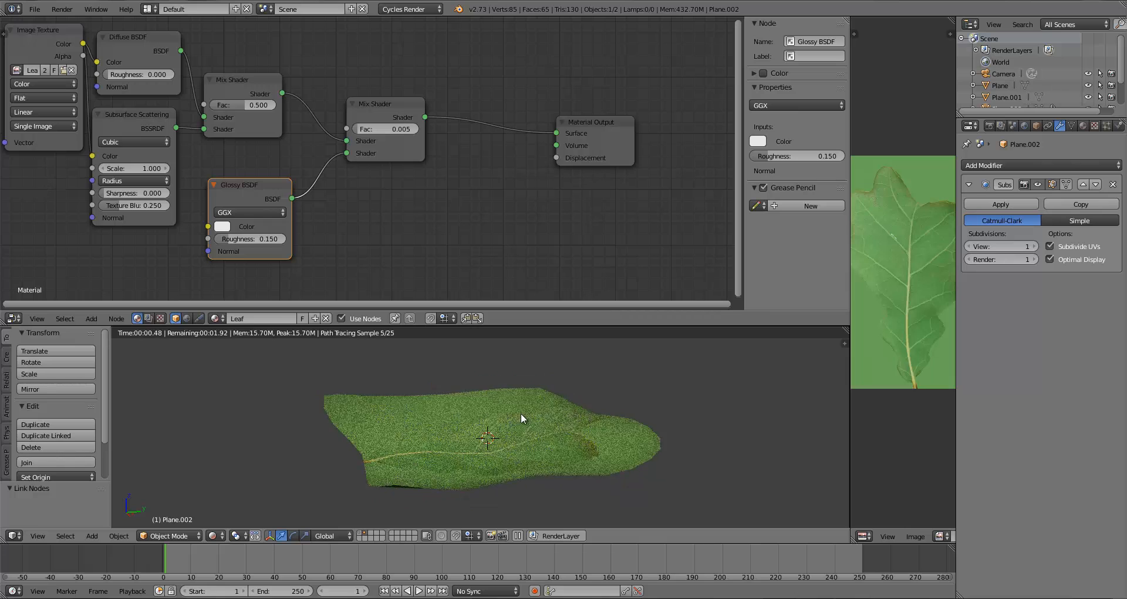
pyautogui.moveTo(544, 455)
pyautogui.mouseDown(button='middle')
pyautogui.moveTo(529, 452)
pyautogui.moveTo(526, 436)
pyautogui.moveTo(611, 420)
pyautogui.moveTo(550, 419)
pyautogui.moveTo(508, 453)
pyautogui.moveTo(557, 447)
pyautogui.moveTo(512, 450)
pyautogui.moveTo(493, 473)
pyautogui.moveTo(502, 454)
pyautogui.mouseUp(button='middle')
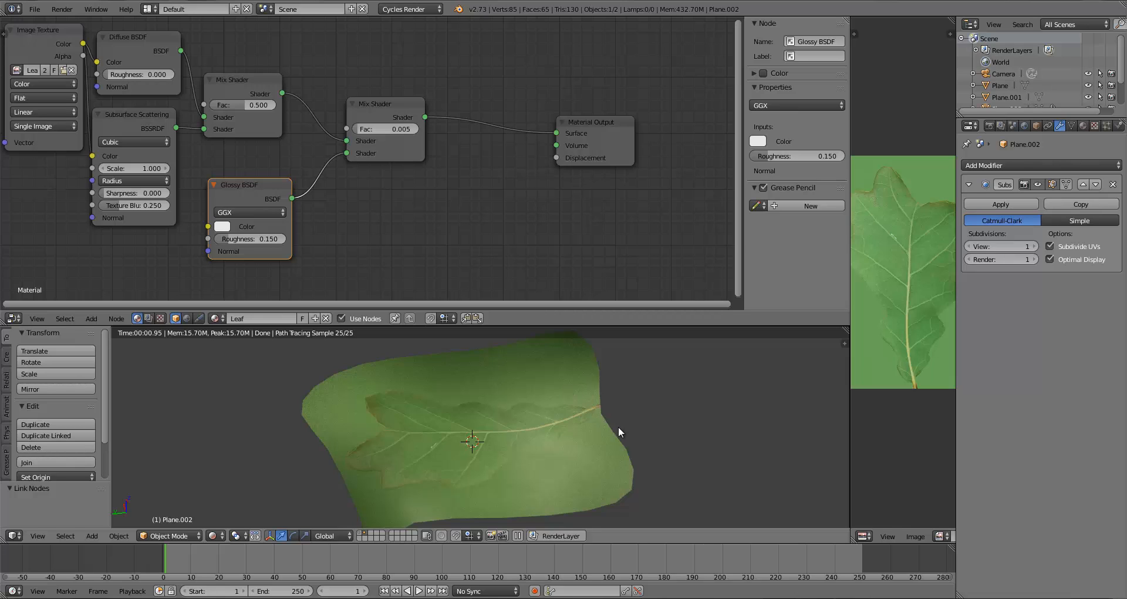
pyautogui.scroll(-4, 614, 441)
pyautogui.moveTo(593, 459); pyautogui.dragTo(456, 361, button='middle')
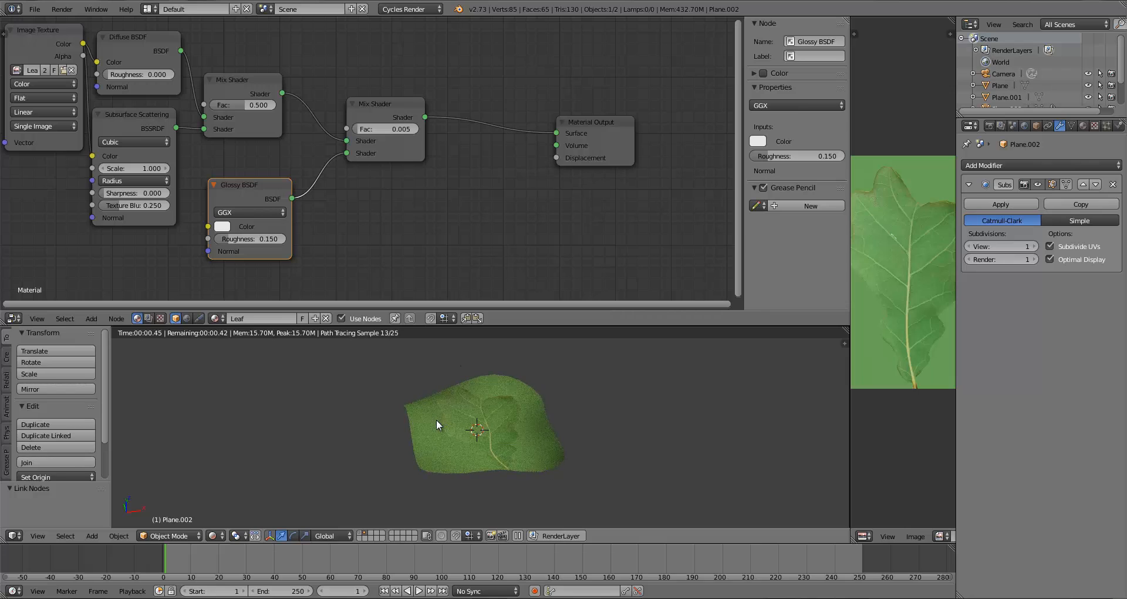
# Arrange the Glossy BSDF, Subsurface Scattering and both Mix Shader nodes into a tighter layout, and deselect them all.
pyautogui.moveTo(363, 114); pyautogui.dragTo(337, 111)
pyautogui.moveTo(253, 205); pyautogui.dragTo(230, 171)
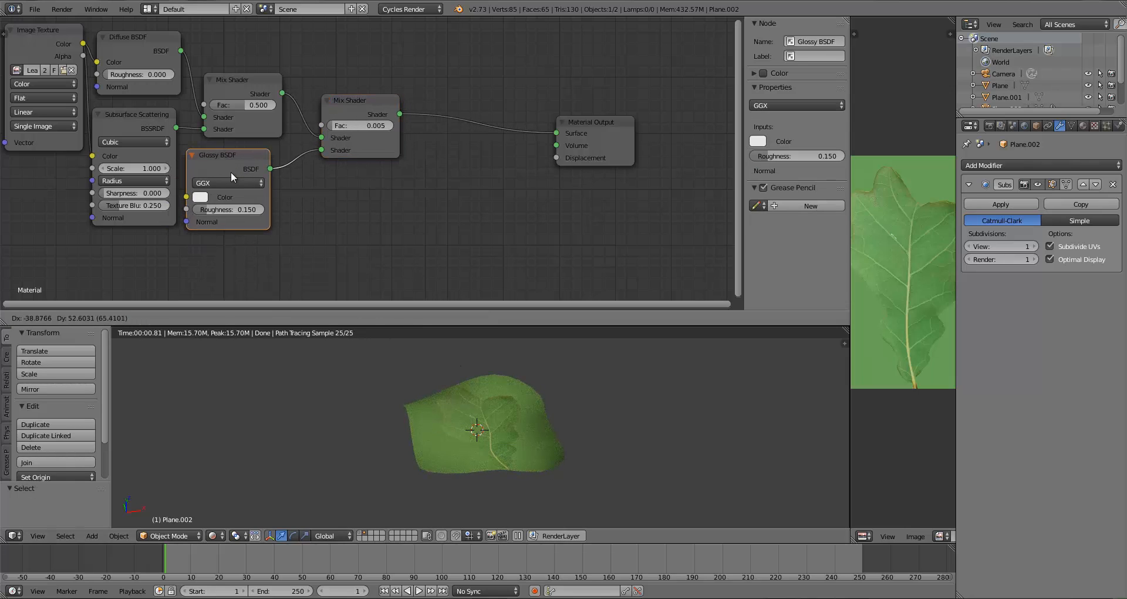
pyautogui.click(230, 85)
pyautogui.moveTo(229, 83); pyautogui.dragTo(218, 79)
pyautogui.moveTo(135, 121); pyautogui.dragTo(140, 122)
pyautogui.moveTo(212, 168); pyautogui.dragTo(223, 165)
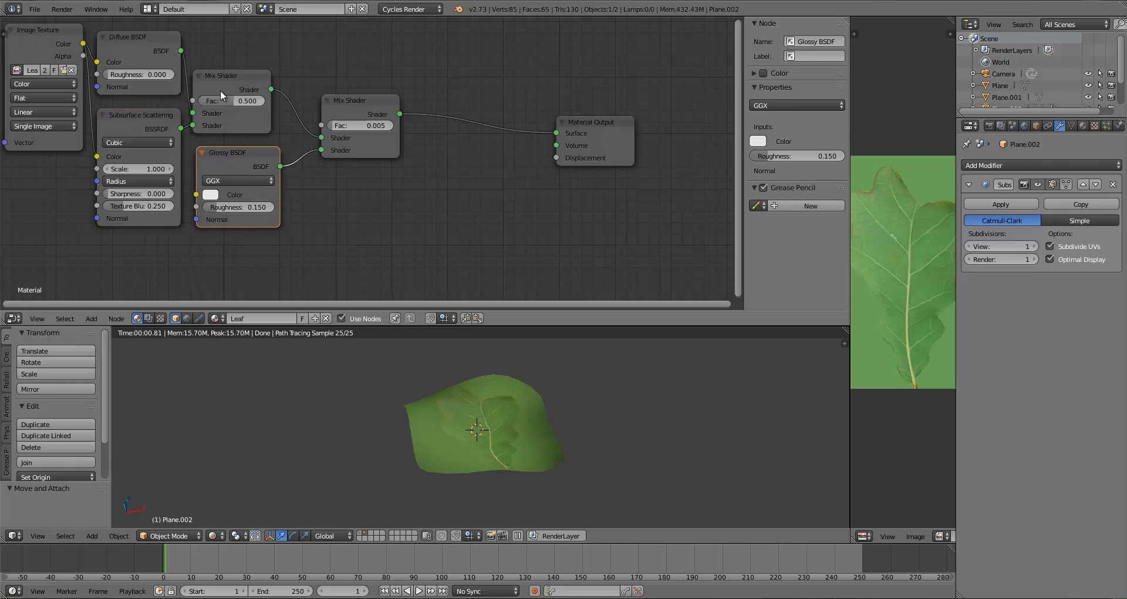
pyautogui.moveTo(229, 77); pyautogui.dragTo(240, 72)
pyautogui.moveTo(339, 107); pyautogui.dragTo(322, 107)
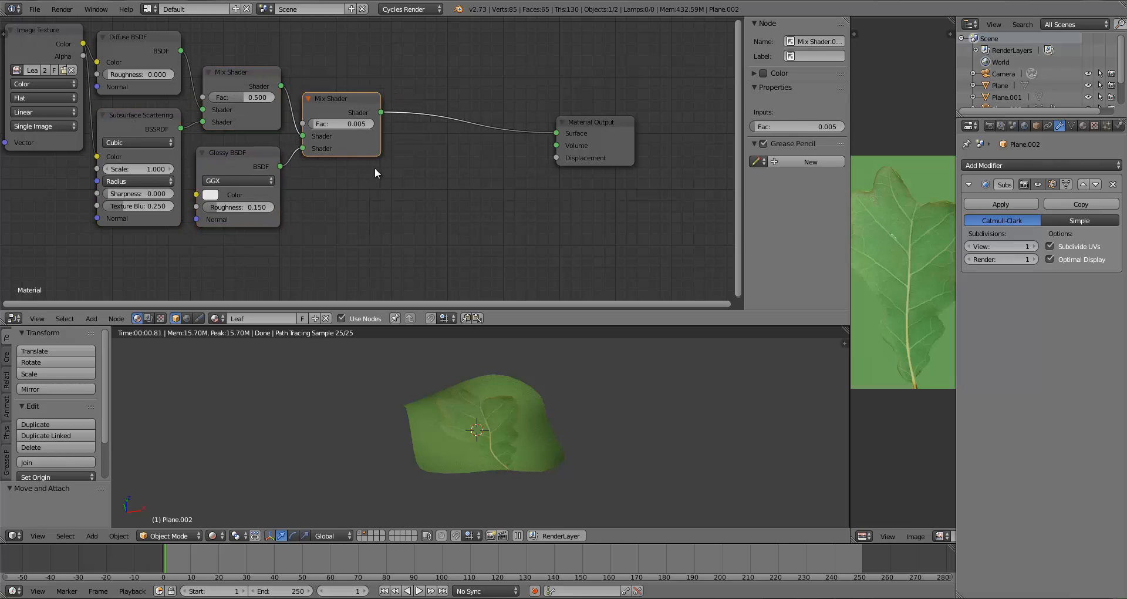
pyautogui.scroll(-1, 374, 167)
pyautogui.press('a')
# Inspect the rendered leaf from its dark underside and from a low side angle, and save over the blend file.
pyautogui.moveTo(590, 431); pyautogui.dragTo(550, 400, button='middle')
pyautogui.press('KP_7')
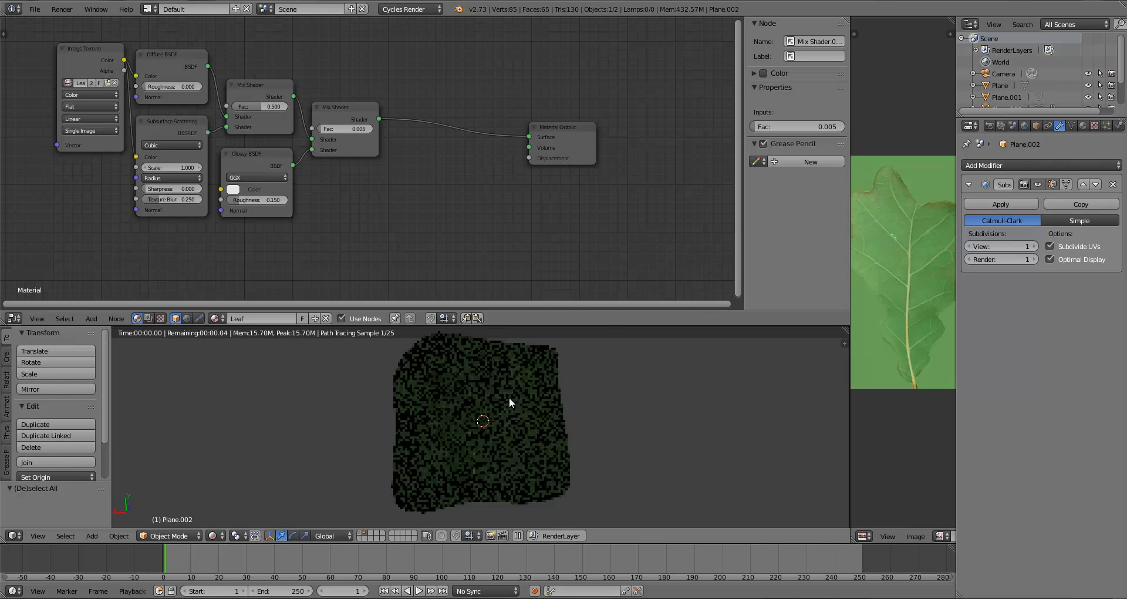
pyautogui.scroll(3, 509, 397)
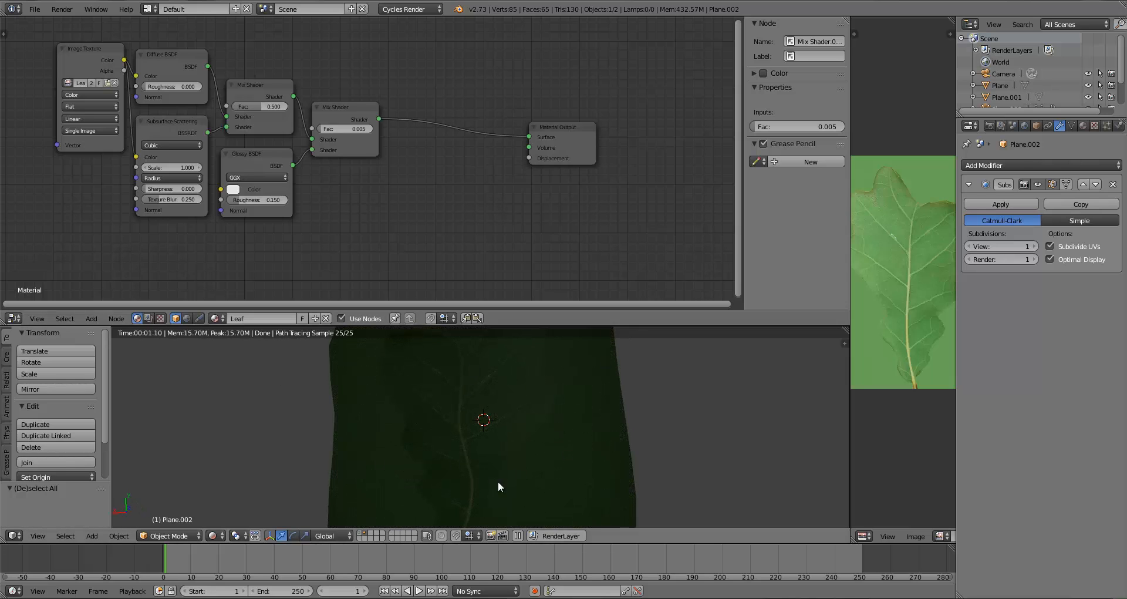
pyautogui.scroll(-3, 485, 471)
pyautogui.moveTo(508, 473)
pyautogui.mouseDown(button='middle')
pyautogui.moveTo(470, 468)
pyautogui.moveTo(470, 448)
pyautogui.moveTo(516, 463)
pyautogui.mouseUp(button='middle')
pyautogui.hotkey('ctrl', 's')
pyautogui.click(449, 423)
# Move all shader nodes as a group away from the Material Output, and shift the Material Output further off for more space.
pyautogui.scroll(-3, 357, 199)
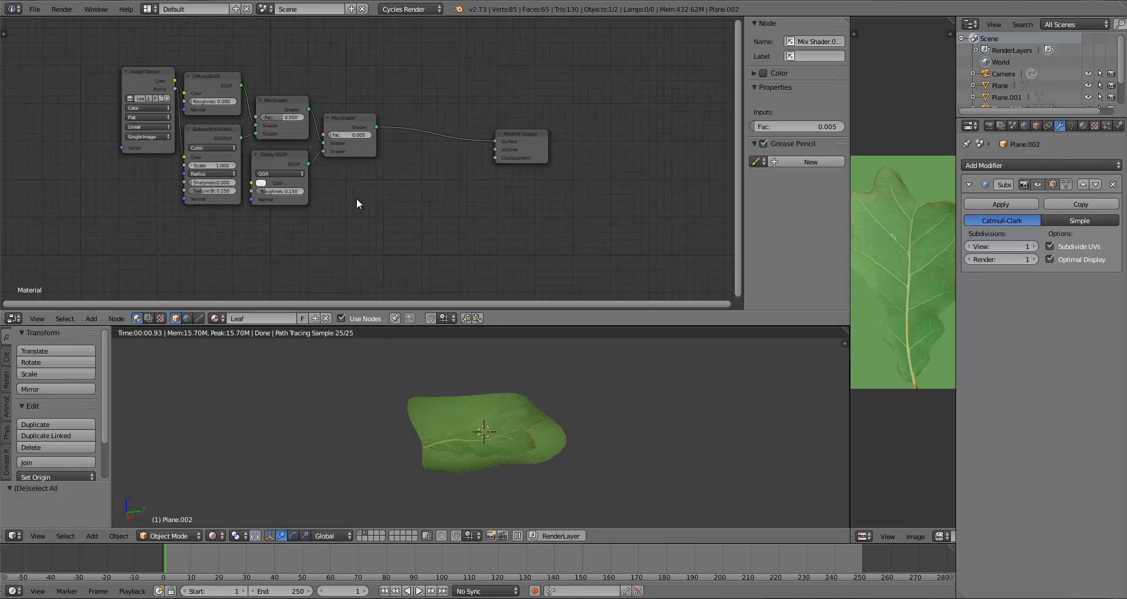
pyautogui.press('b')
pyautogui.moveTo(128, 63); pyautogui.dragTo(429, 246)
pyautogui.press('g')
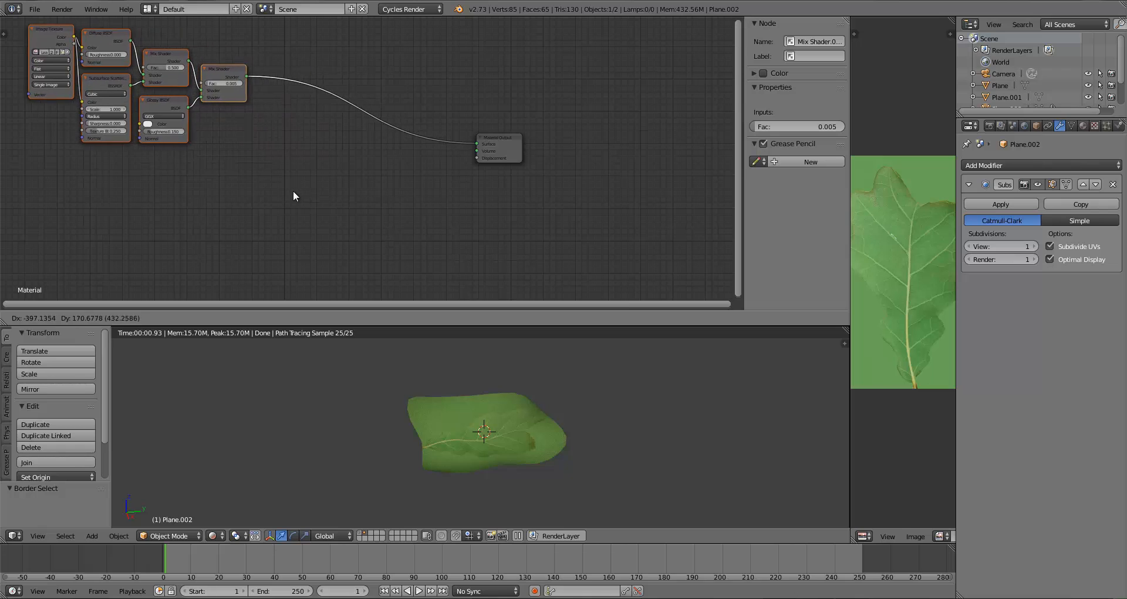
pyautogui.click(277, 188)
pyautogui.moveTo(492, 137); pyautogui.dragTo(697, 260)
pyautogui.press('a')
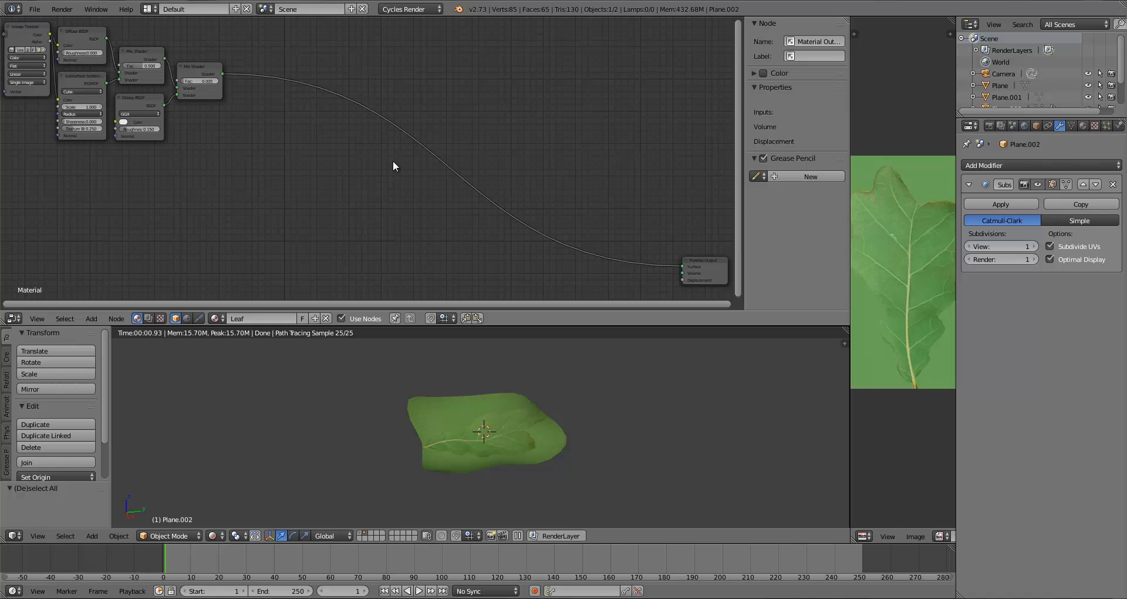
# Insert an Add Shader on the link between the second Mix Shader and the Material Output, and save over the blend file.
pyautogui.hotkey('shift', 'a')
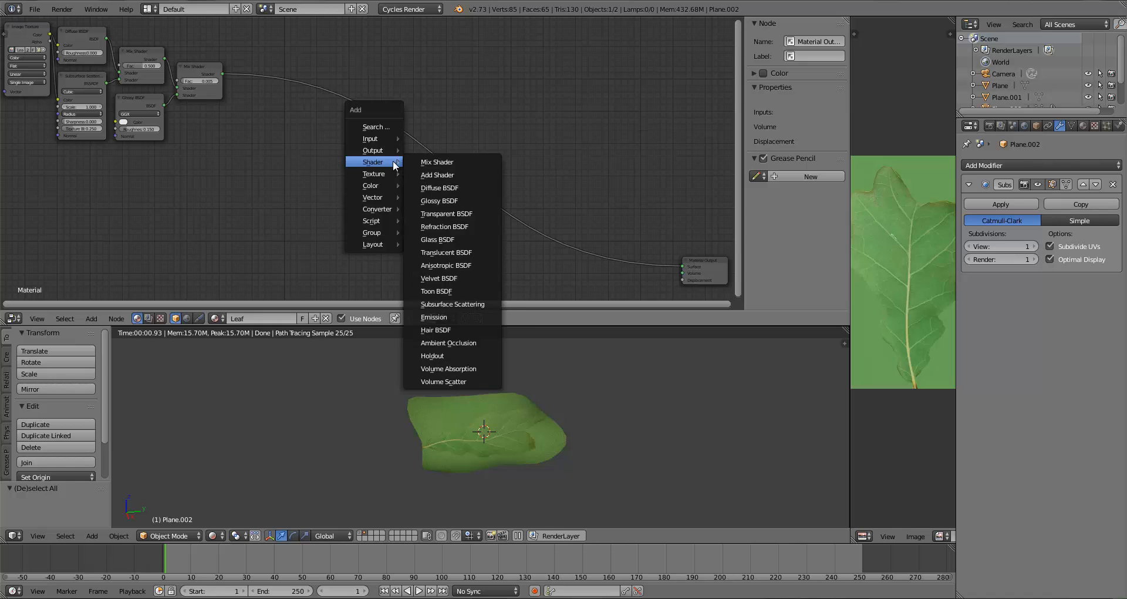
pyautogui.moveTo(378, 162)
pyautogui.click(438, 178)
pyautogui.click(300, 82)
pyautogui.moveTo(325, 94); pyautogui.dragTo(319, 105)
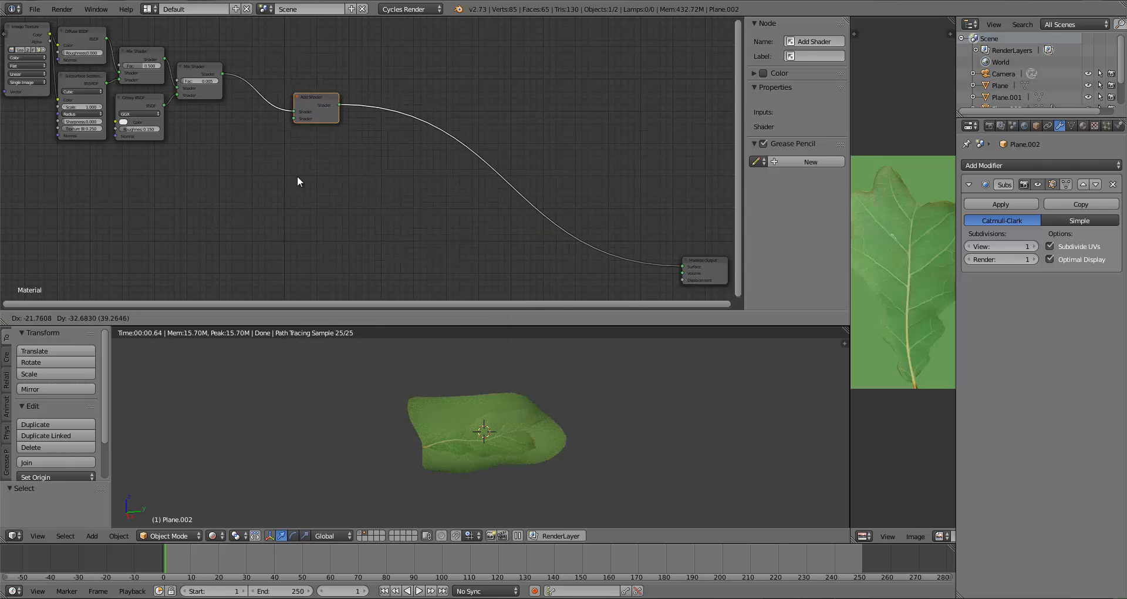
pyautogui.press('a')
pyautogui.hotkey('ctrl', 's')
pyautogui.click(276, 166)
# Add a Translucent BSDF, connect it to the Add Shader's second input, and feed its Color from the Image Texture.
pyautogui.hotkey('shift', 'a')
pyautogui.moveTo(240, 159)
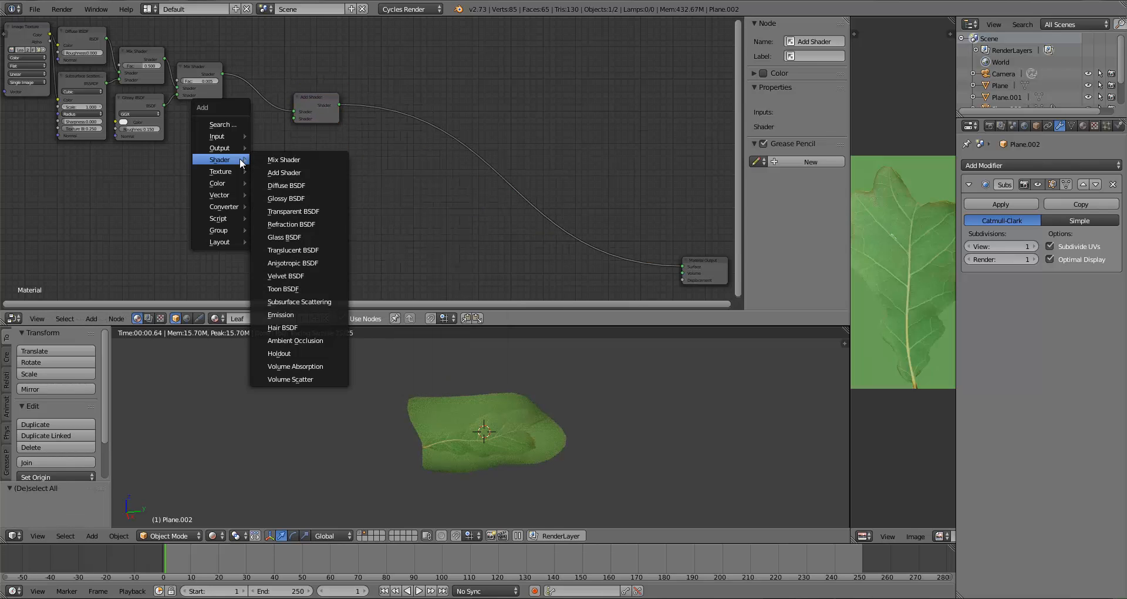
pyautogui.click(296, 251)
pyautogui.click(210, 128)
pyautogui.moveTo(253, 139); pyautogui.dragTo(294, 118)
pyautogui.moveTo(314, 174); pyautogui.dragTo(329, 179, button='middle')
pyautogui.scroll(5, 297, 169)
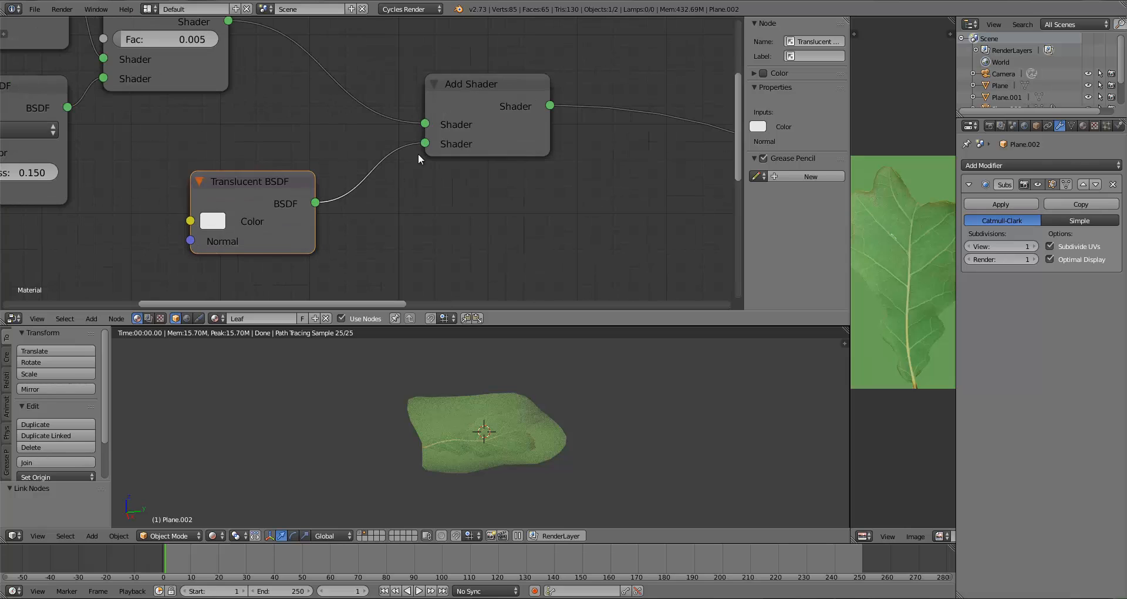
pyautogui.moveTo(425, 144)
pyautogui.mouseDown()
pyautogui.moveTo(356, 152)
pyautogui.moveTo(421, 144)
pyautogui.mouseUp()
pyautogui.scroll(-5, 354, 267)
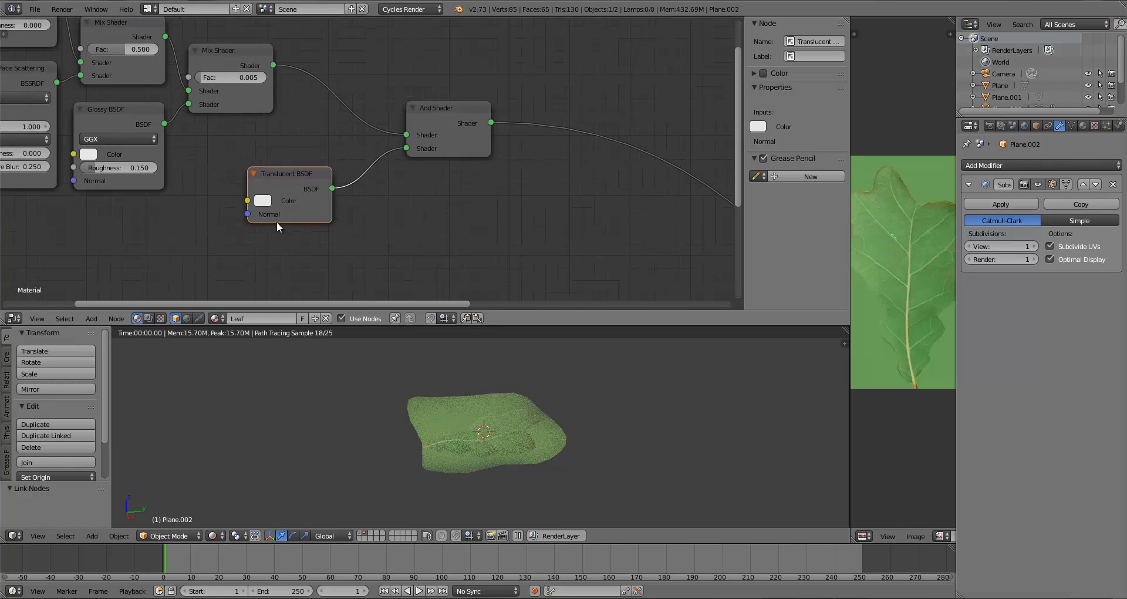
pyautogui.moveTo(192, 50); pyautogui.dragTo(424, 215)
# Delete the Add Shader and place a new Mix Shader in its position.
pyautogui.moveTo(507, 206); pyautogui.dragTo(420, 200, button='middle')
pyautogui.scroll(6, 362, 193)
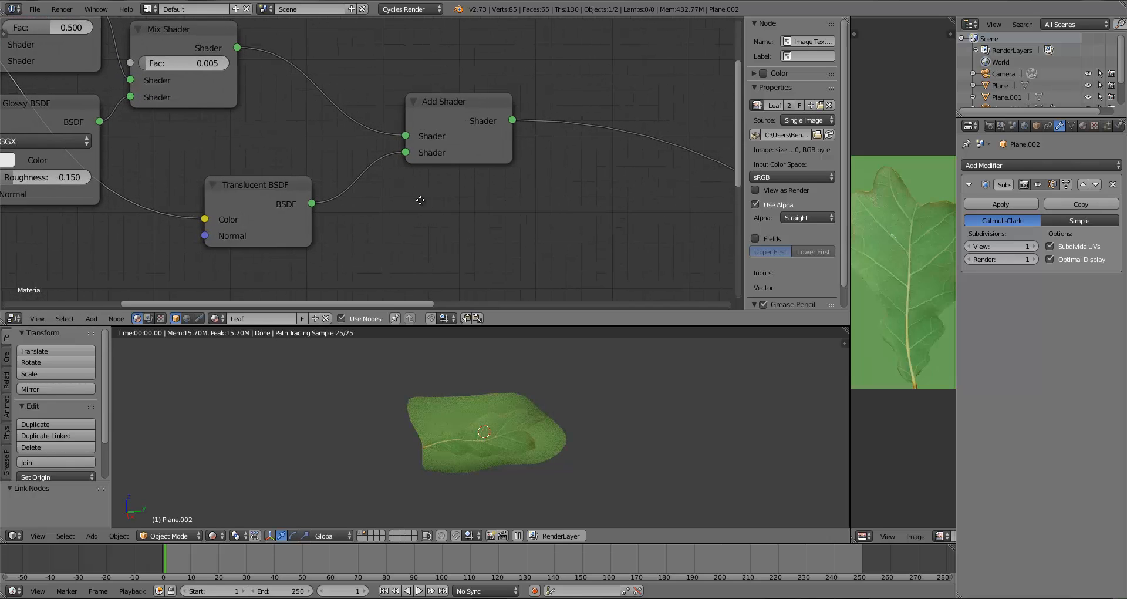
pyautogui.click(461, 141)
pyautogui.press('x')
pyautogui.hotkey('shift', 'a')
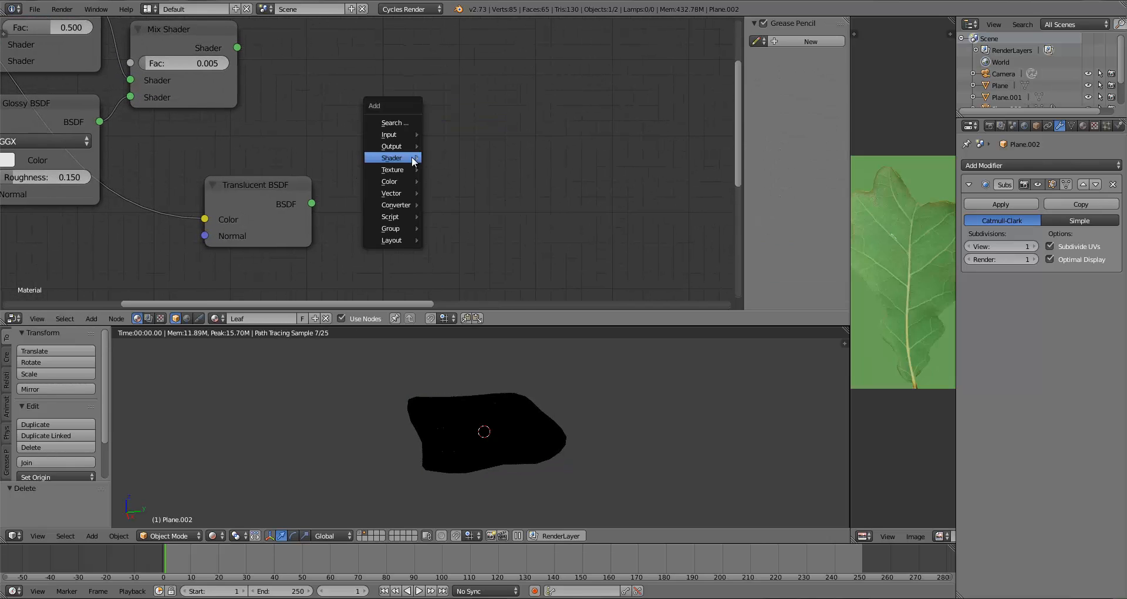
pyautogui.moveTo(414, 158)
pyautogui.click(449, 157)
pyautogui.click(450, 156)
# Connect the glossy mix and the Translucent BSDF to the new Mix Shader, and link its output to the Material Output Surface.
pyautogui.moveTo(237, 46); pyautogui.dragTo(425, 162)
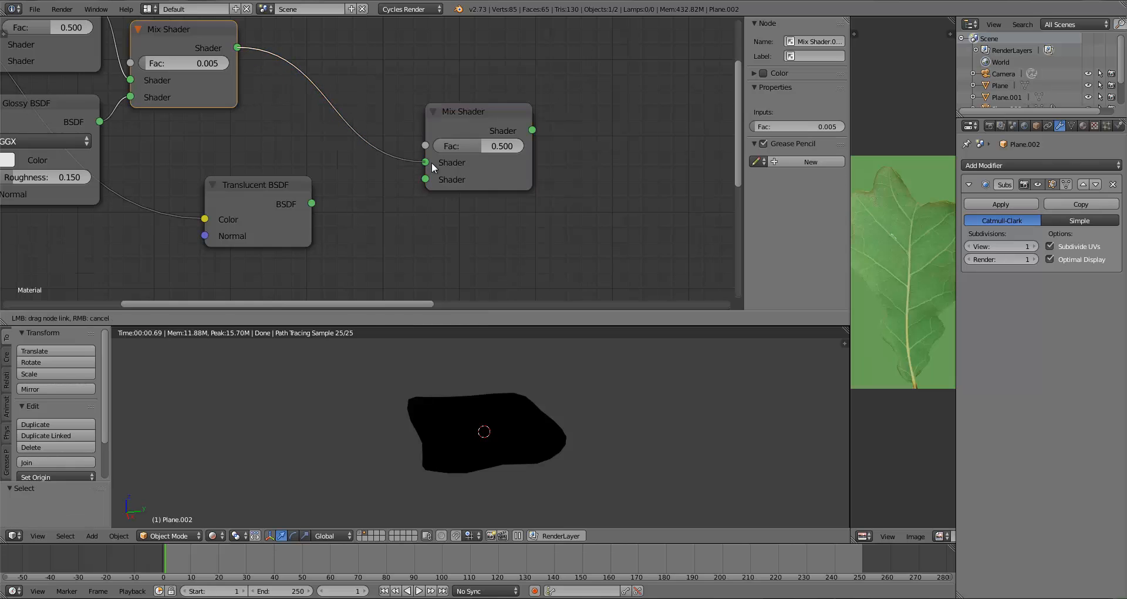
pyautogui.moveTo(312, 203); pyautogui.dragTo(627, 184)
pyautogui.scroll(-4, 477, 250)
pyautogui.moveTo(627, 184); pyautogui.dragTo(443, 142, button='middle')
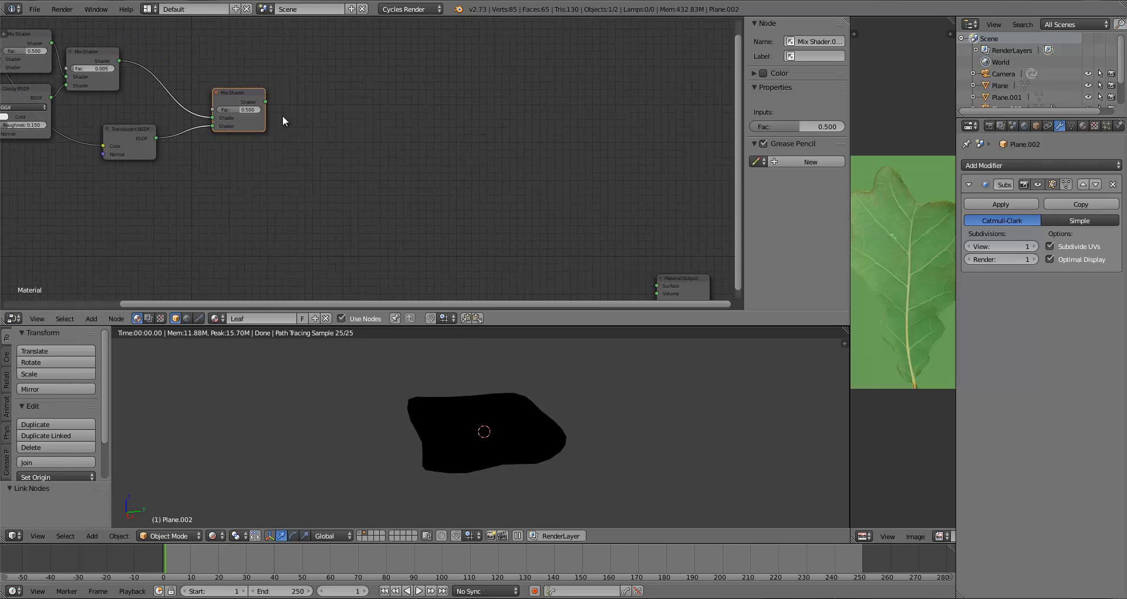
pyautogui.moveTo(266, 102); pyautogui.dragTo(669, 290)
# Examine the leaf with the translucent mix up close and from several angles in the rendered preview.
pyautogui.scroll(5, 546, 446)
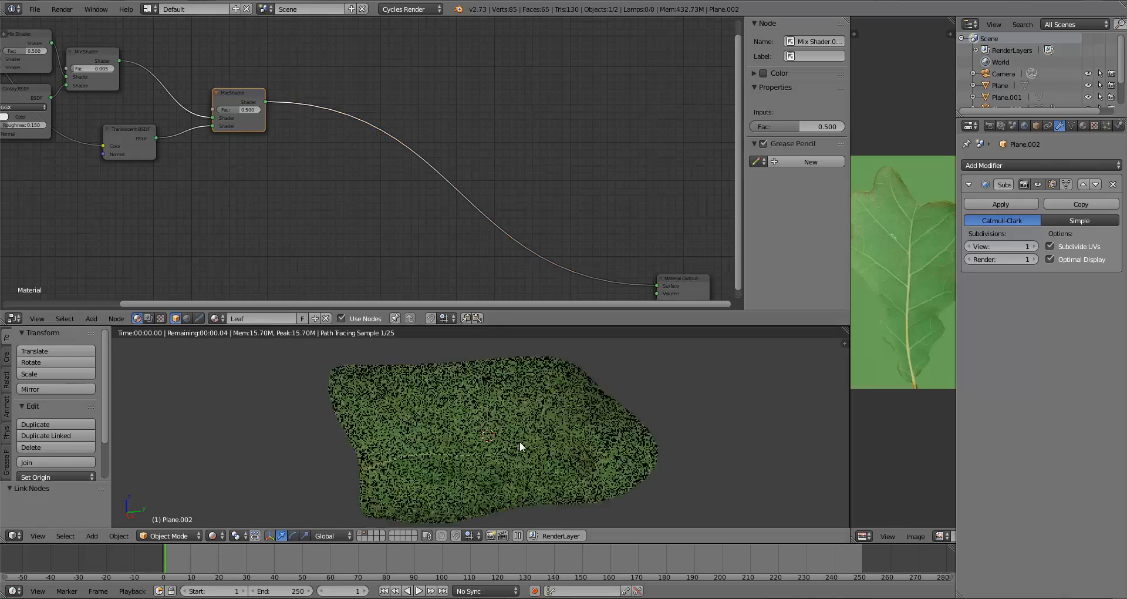
pyautogui.moveTo(519, 441); pyautogui.dragTo(491, 484, button='middle')
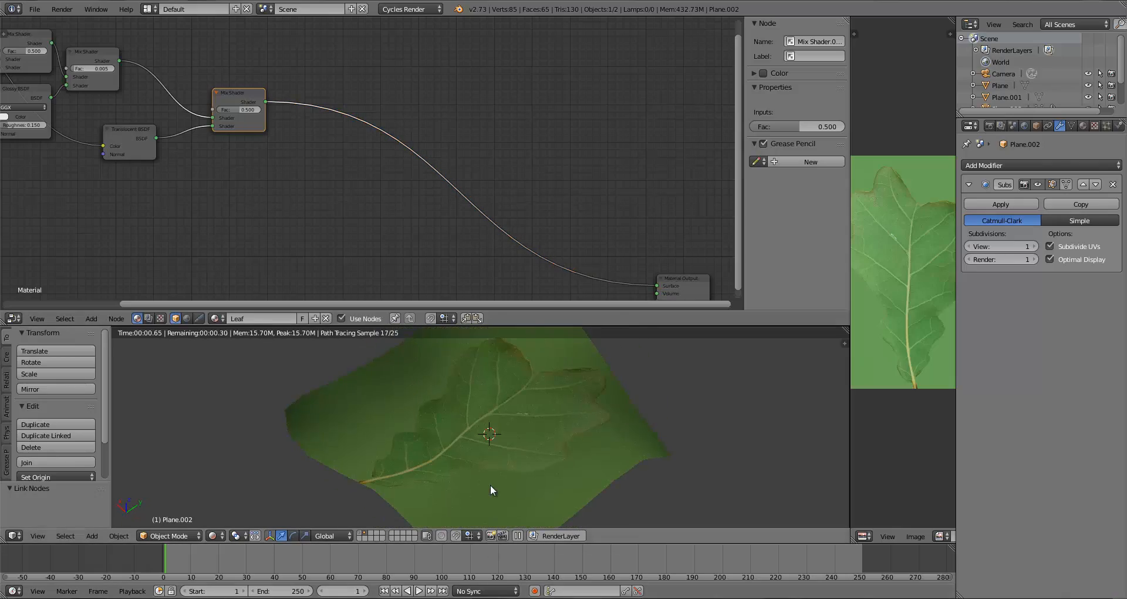
pyautogui.moveTo(506, 404); pyautogui.dragTo(459, 480, button='middle')
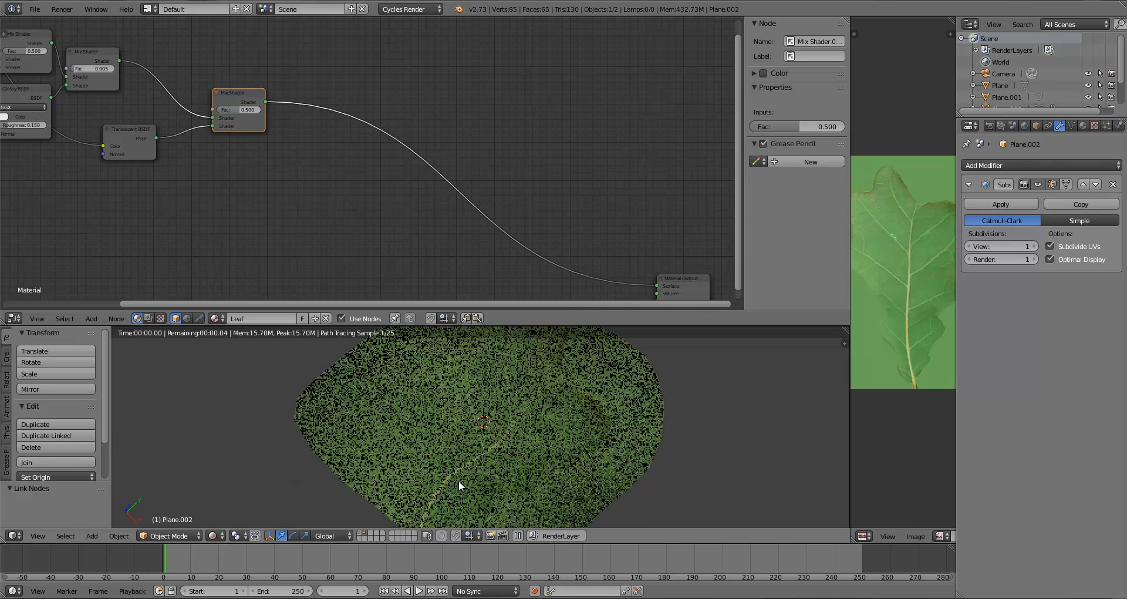
pyautogui.press('x')
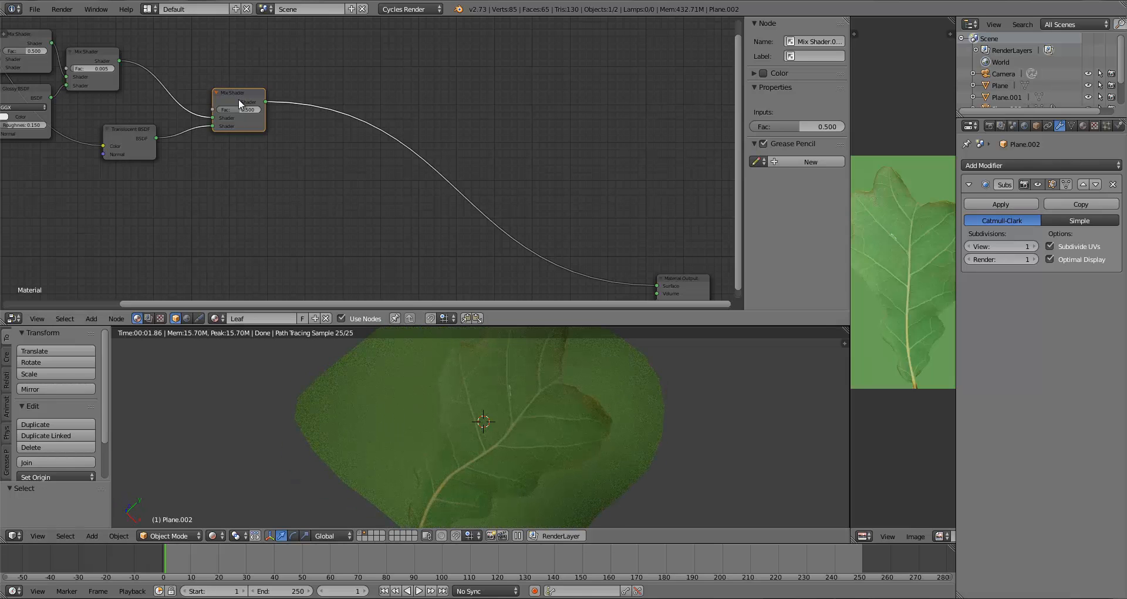
# Replace the final Mix Shader with an Add Shader combining the glossy mix and Translucent BSDF, and link it to the Material Output Surface.
pyautogui.hotkey('shift', 'a')
pyautogui.moveTo(232, 91)
pyautogui.click(293, 106)
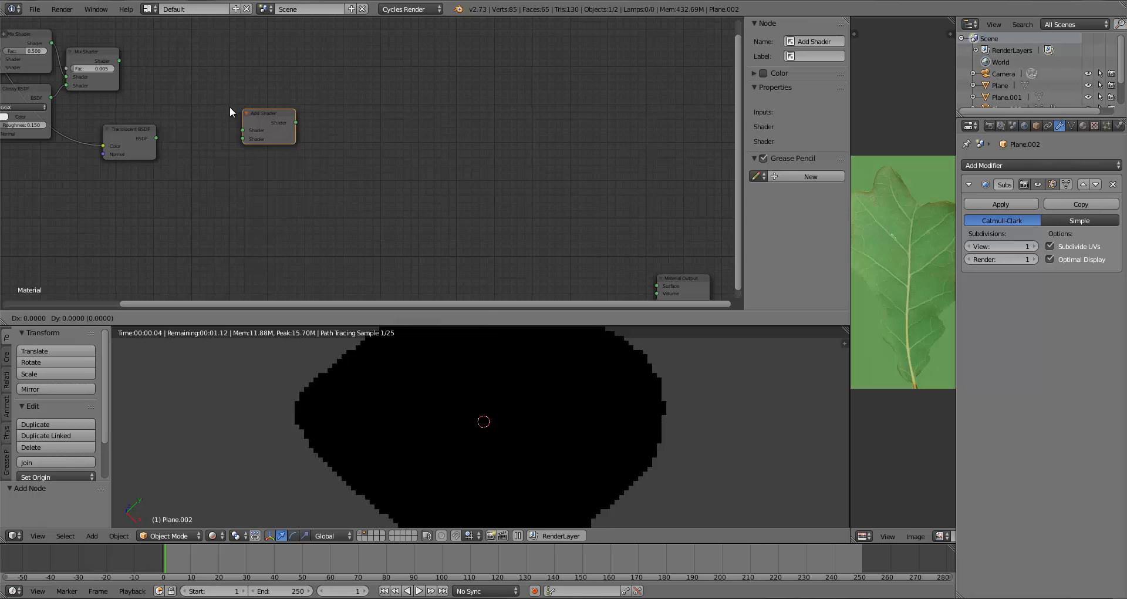
pyautogui.click(221, 94)
pyautogui.moveTo(156, 138); pyautogui.dragTo(226, 124)
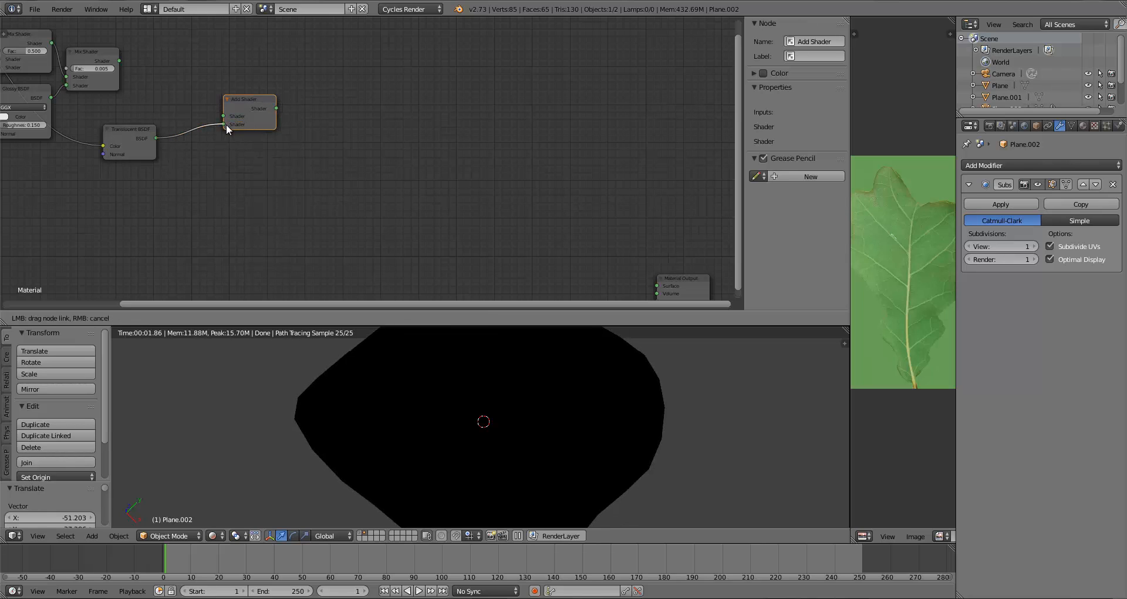
pyautogui.click(116, 66)
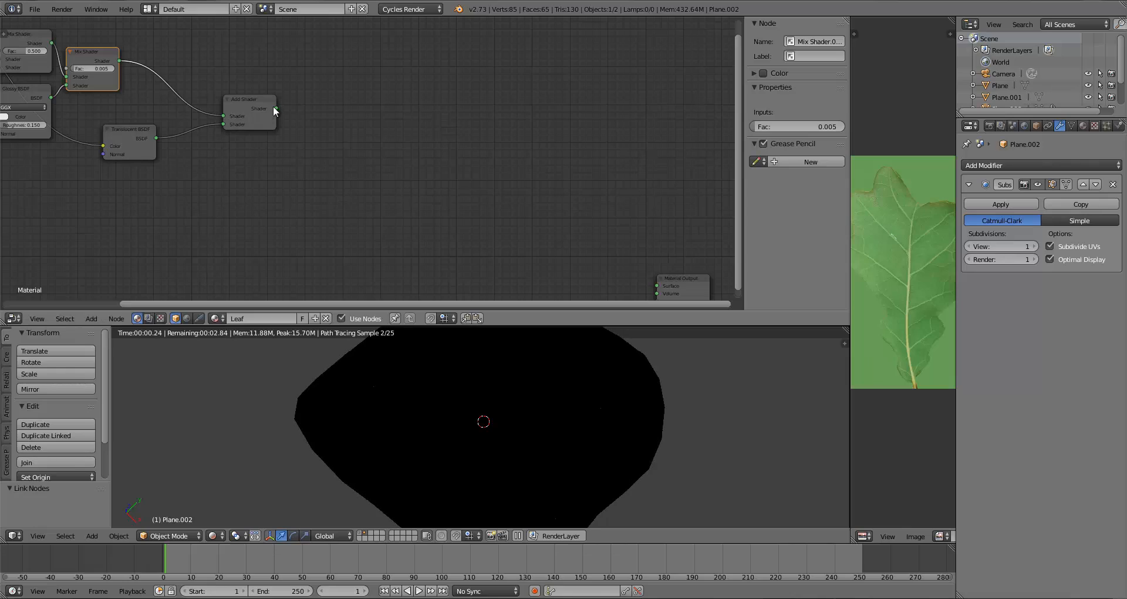
pyautogui.moveTo(276, 108); pyautogui.dragTo(657, 285)
# Examine the leaf with the added translucency from above and from several angles in the rendered preview.
pyautogui.scroll(-6, 566, 459)
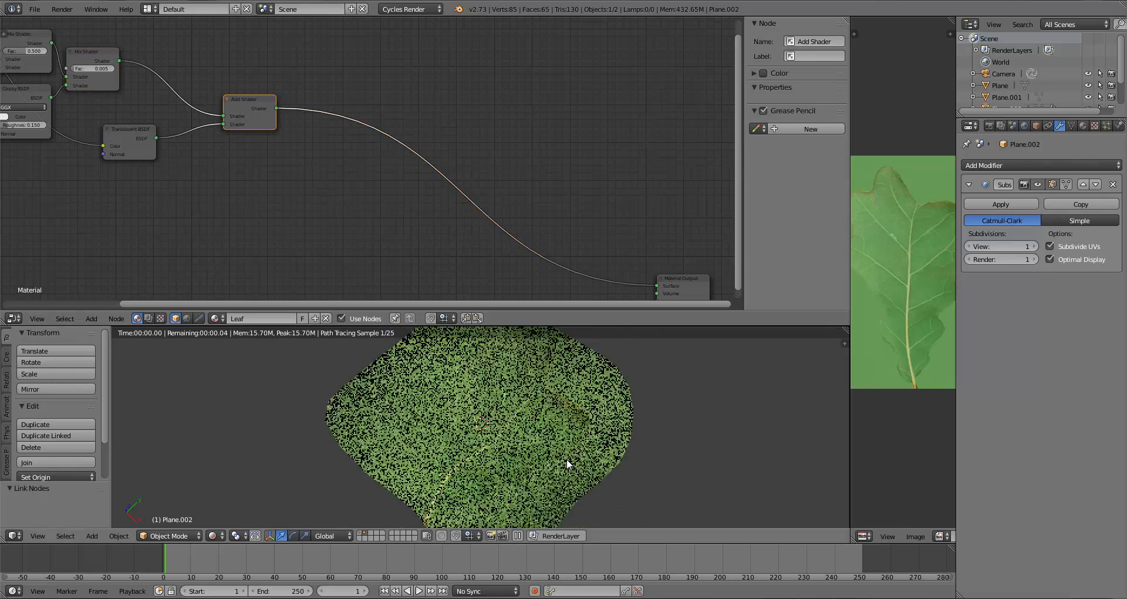
pyautogui.press('KP_7')
pyautogui.scroll(4, 537, 465)
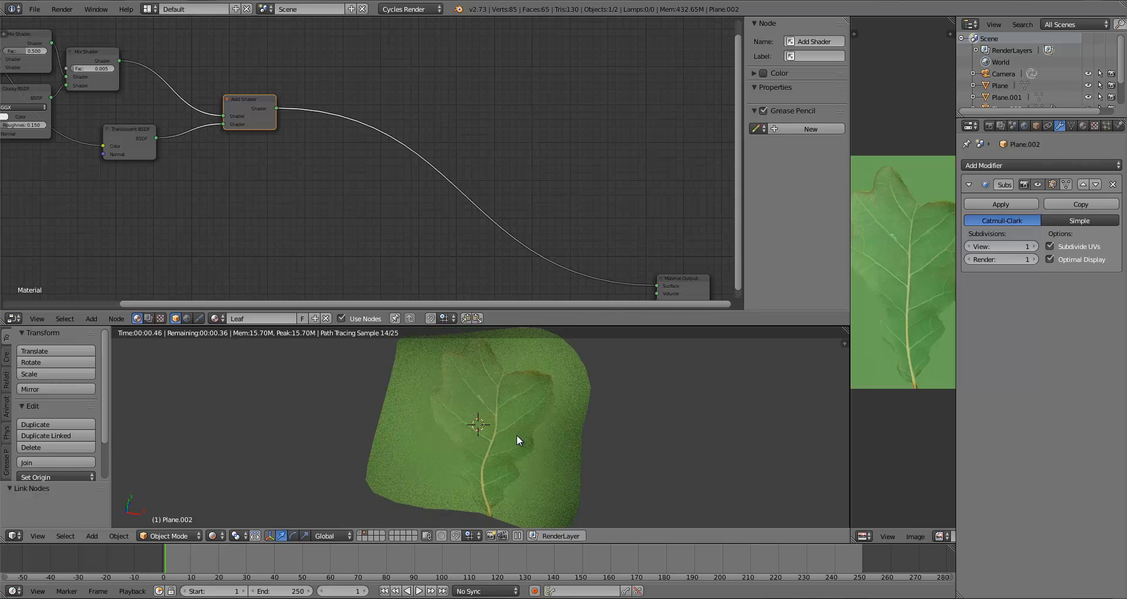
pyautogui.moveTo(525, 442); pyautogui.dragTo(520, 353, button='middle')
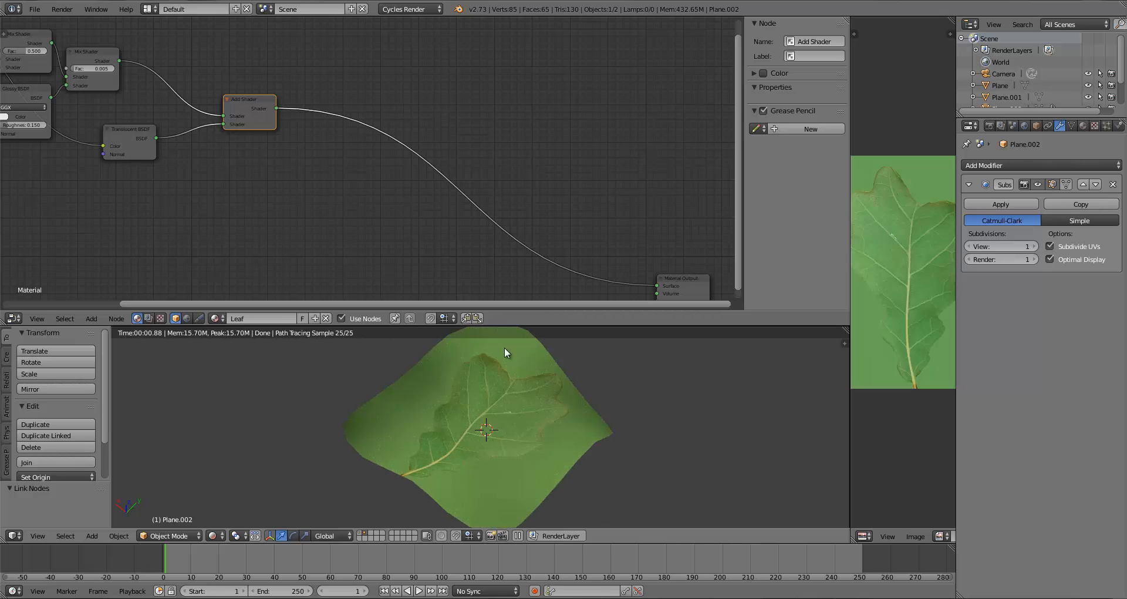
pyautogui.moveTo(498, 434); pyautogui.dragTo(517, 484, button='middle')
# Move the Add Shader and Translucent BSDF nodes farther from the glossy Mix Shader and save over TreeTutorial.blend.
pyautogui.moveTo(237, 182); pyautogui.dragTo(244, 135, button='middle')
pyautogui.press('a')
pyautogui.scroll(-2, 244, 135)
pyautogui.moveTo(601, 209); pyautogui.dragTo(629, 239, button='middle')
pyautogui.scroll(2, 403, 198)
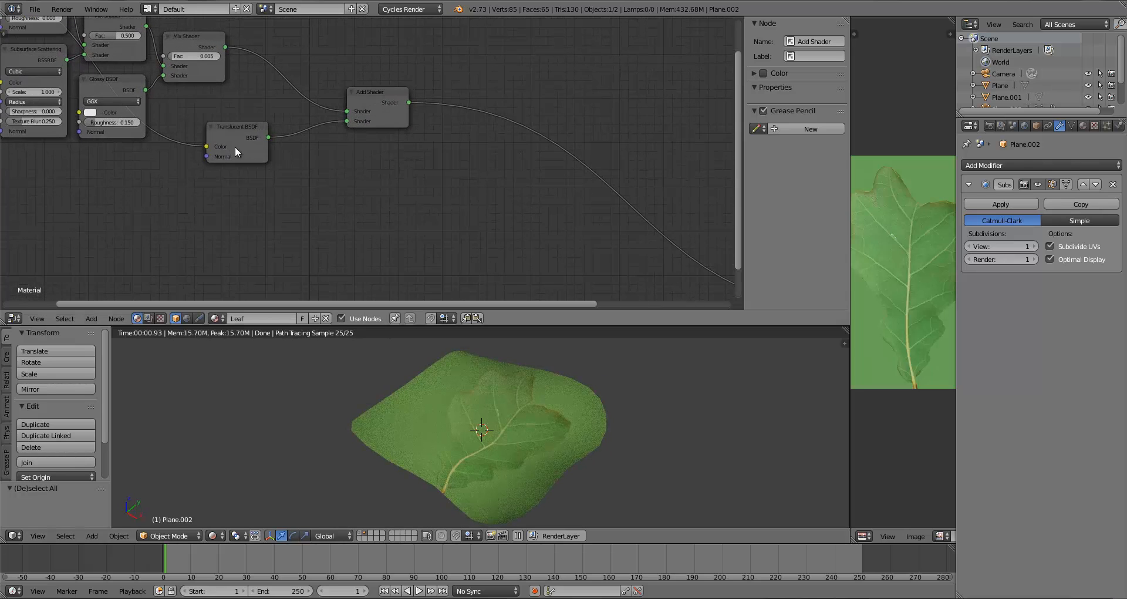
pyautogui.moveTo(234, 152); pyautogui.dragTo(304, 193)
pyautogui.moveTo(377, 101); pyautogui.dragTo(498, 117)
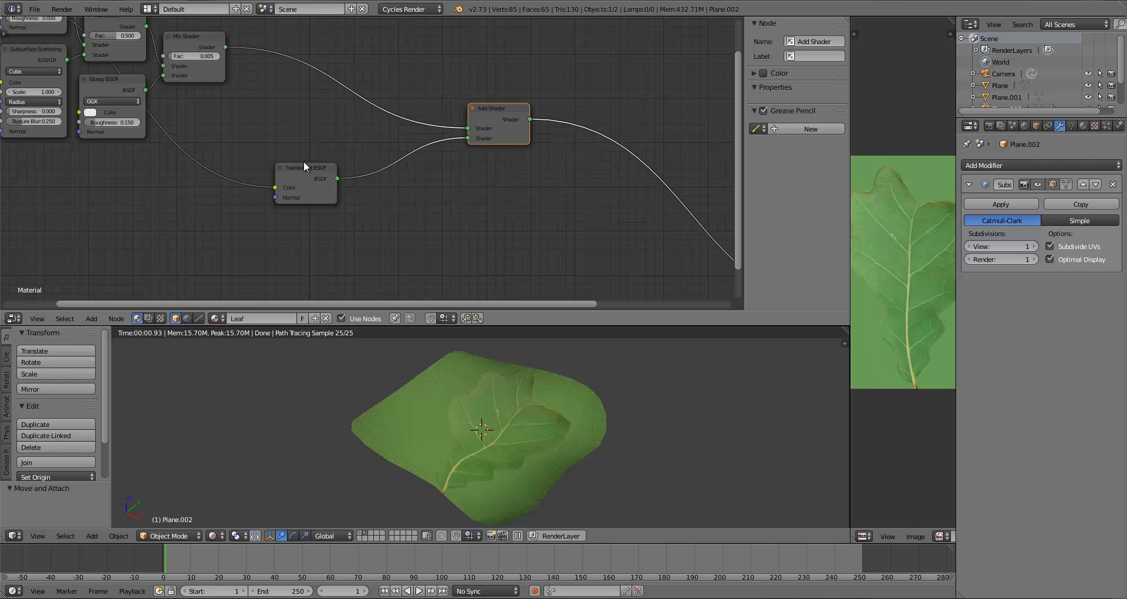
pyautogui.moveTo(304, 167); pyautogui.dragTo(411, 154)
pyautogui.press('a')
pyautogui.hotkey('ctrl', 's')
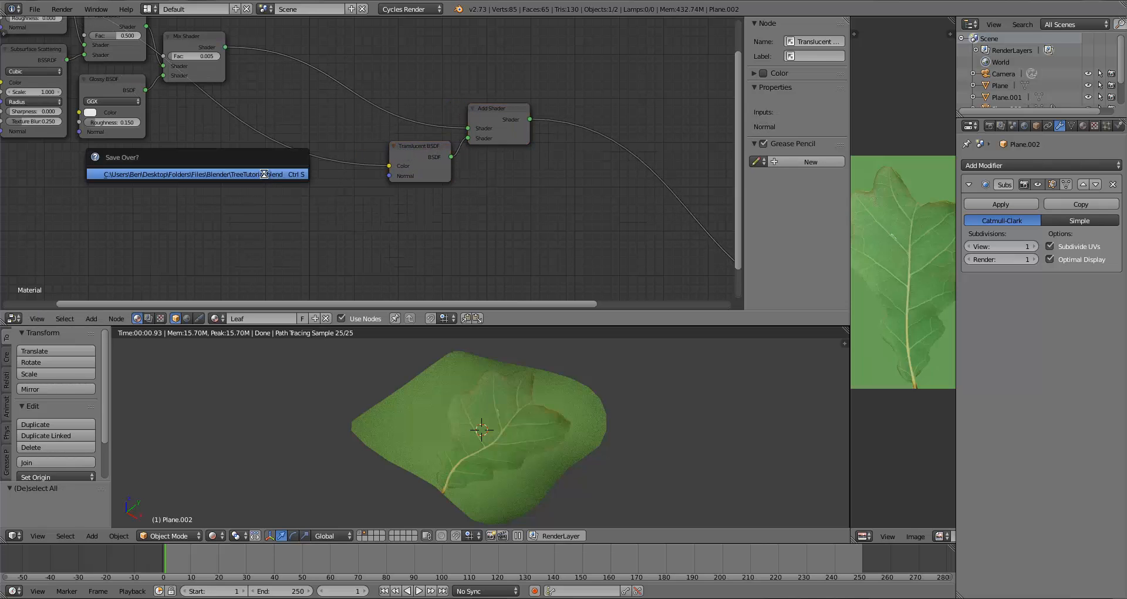
pyautogui.click(264, 174)
# Shift the Translucent BSDF node slightly away from the Add Shader and save the file over itself.
pyautogui.moveTo(591, 418); pyautogui.dragTo(427, 327, button='middle')
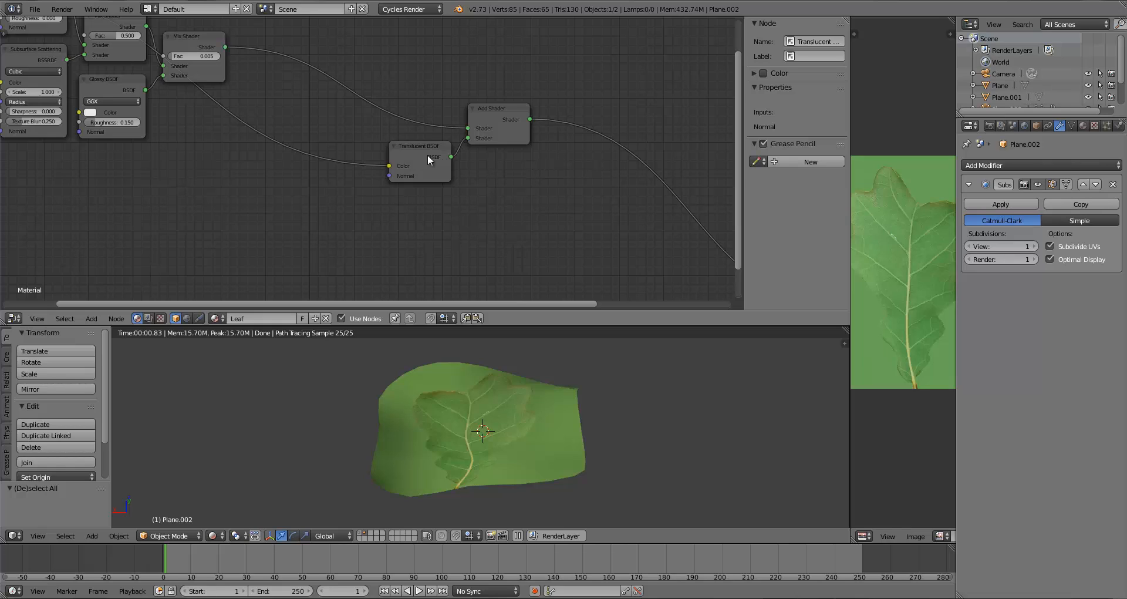
pyautogui.moveTo(427, 153); pyautogui.dragTo(410, 164)
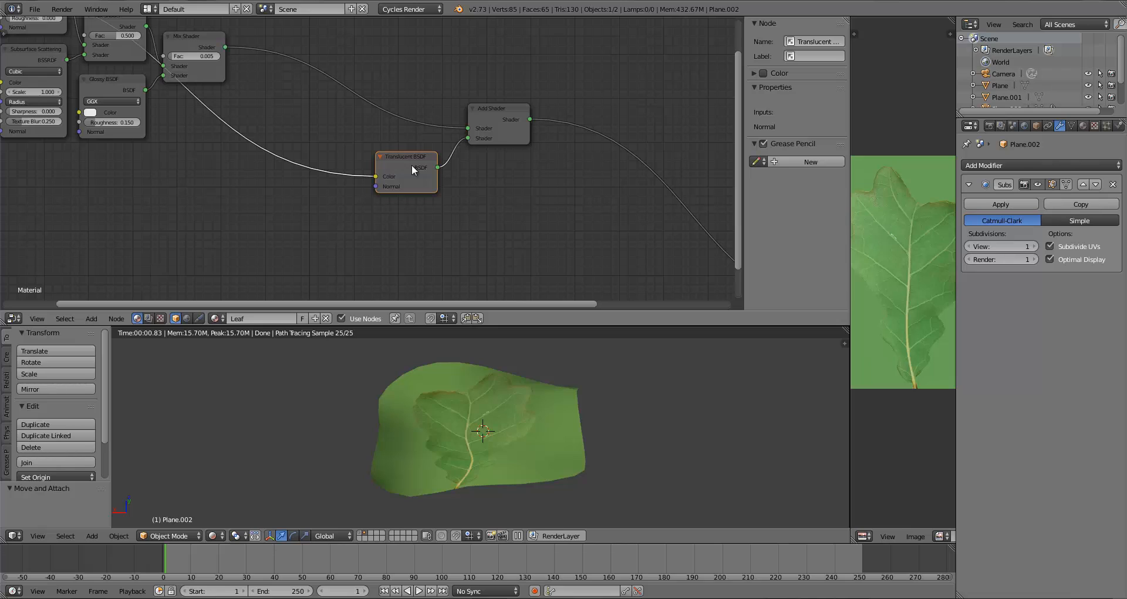
pyautogui.press('a')
pyautogui.hotkey('ctrl', 's')
pyautogui.click(224, 209)
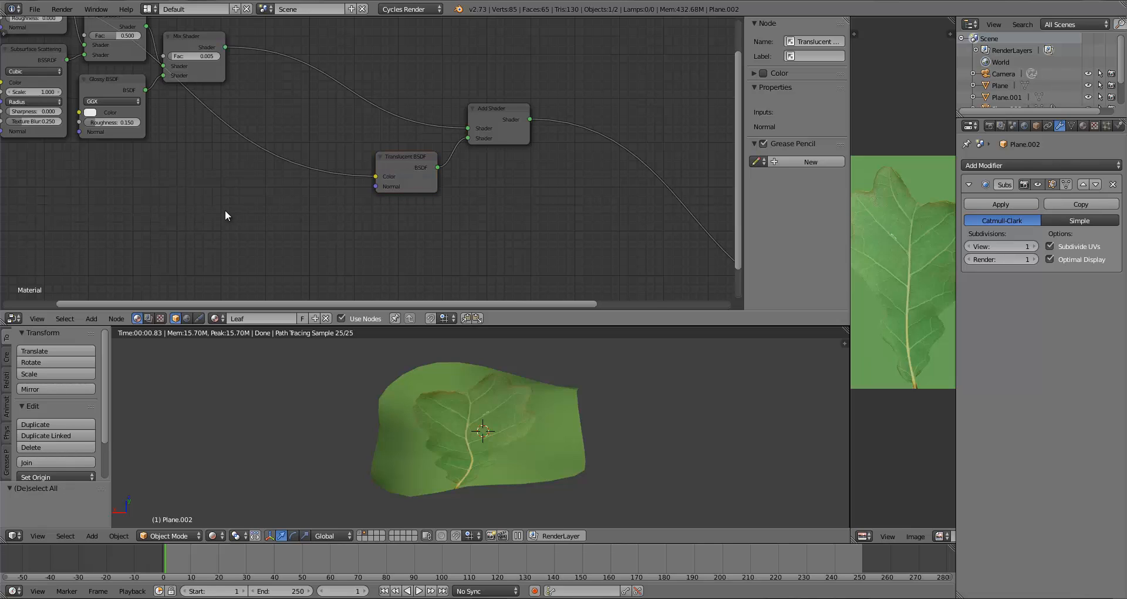
# Raise the Translucent BSDF node slightly in the node layout and save the file again.
pyautogui.moveTo(223, 210); pyautogui.dragTo(308, 248, button='middle')
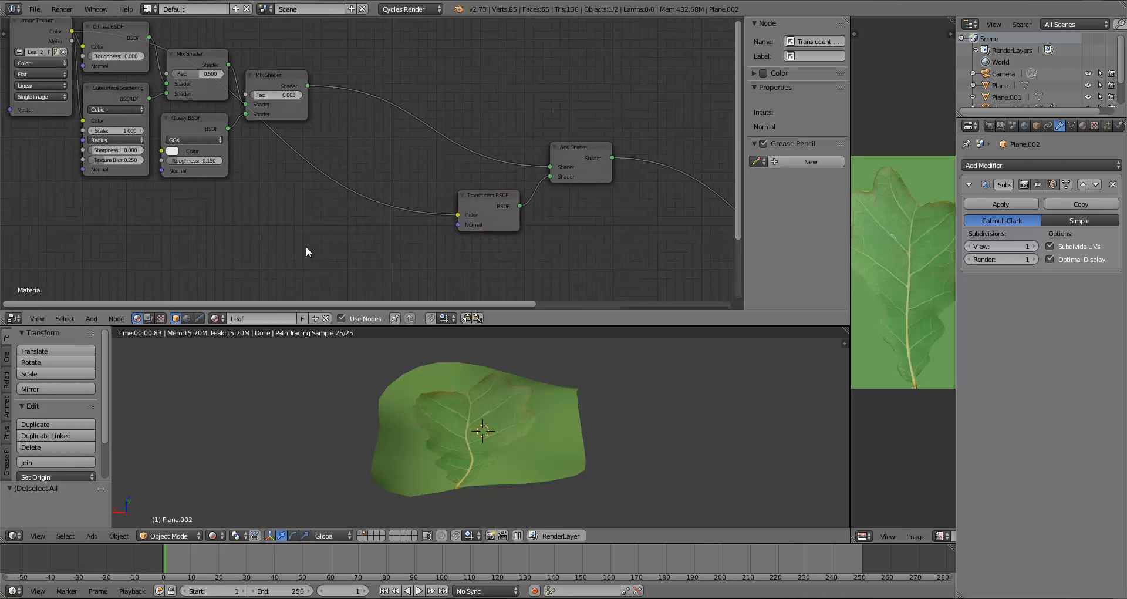
pyautogui.hotkey('shift', 'a')
pyautogui.moveTo(192, 203)
pyautogui.moveTo(479, 206); pyautogui.dragTo(470, 197)
pyautogui.press('a')
pyautogui.hotkey('ctrl', 's')
pyautogui.click(356, 194)
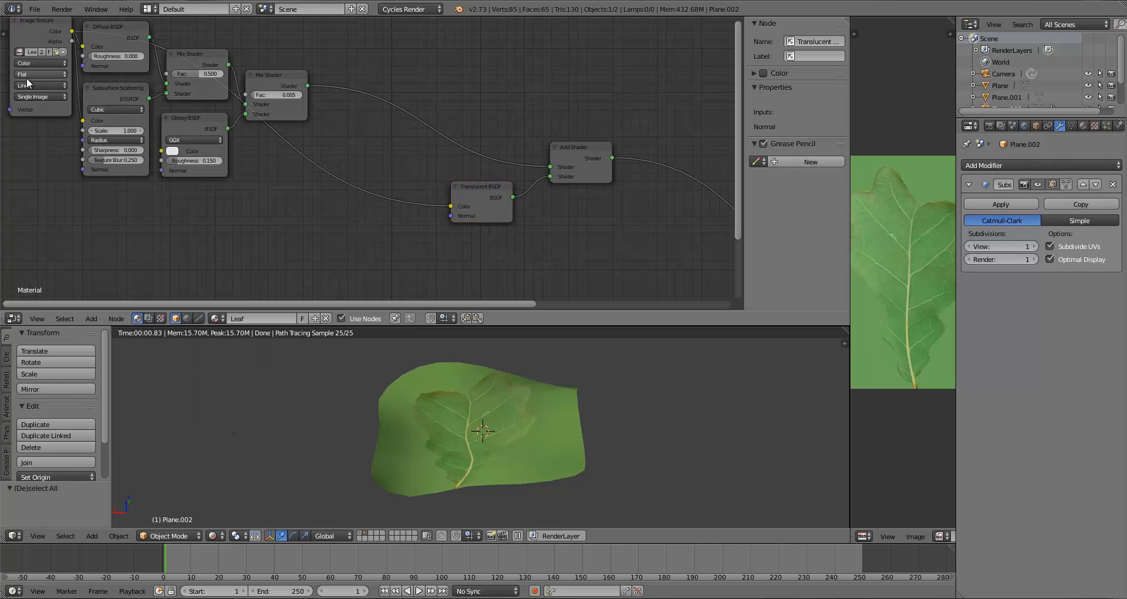
# Move the Image Texture node down beside the Subsurface Scattering node and save over TreeTutorial.blend.
pyautogui.click(37, 40)
pyautogui.moveTo(39, 52); pyautogui.dragTo(37, 176)
pyautogui.press('a')
pyautogui.hotkey('ctrl', 's')
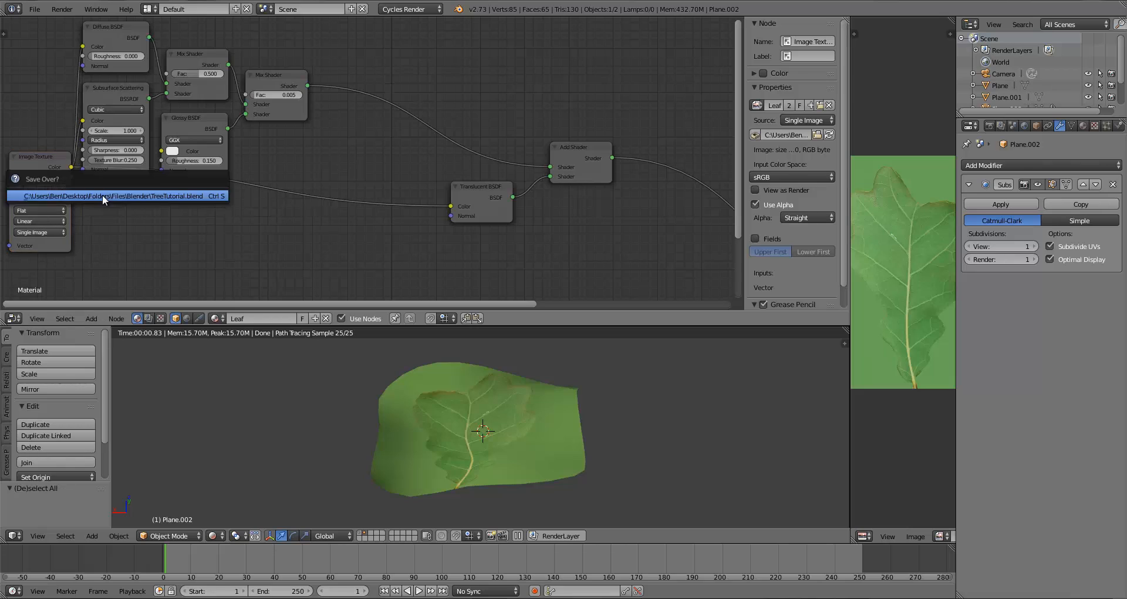
pyautogui.click(102, 196)
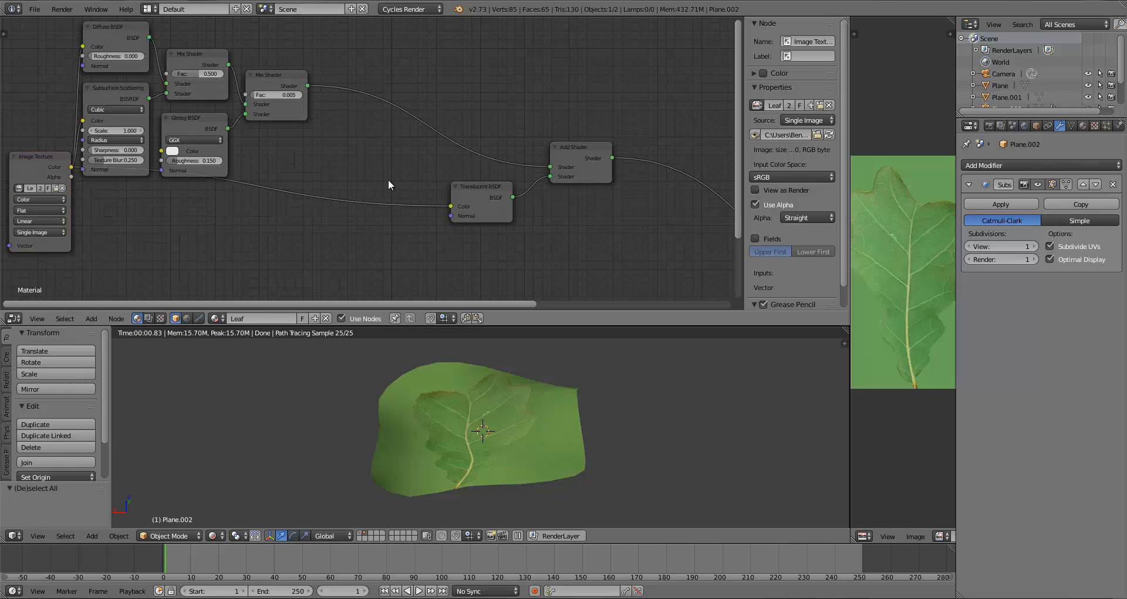
# Nudge the Translucent BSDF node a little closer to the Add Shader and save the file.
pyautogui.moveTo(476, 198); pyautogui.dragTo(485, 200)
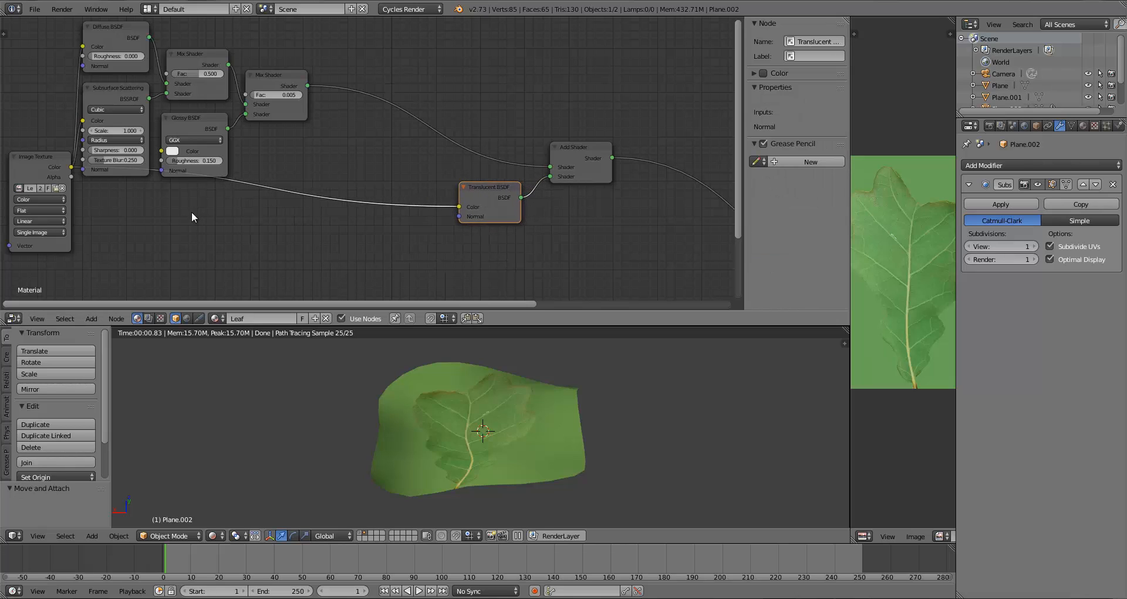
pyautogui.press('a')
pyautogui.hotkey('ctrl', 's')
pyautogui.click(307, 210)
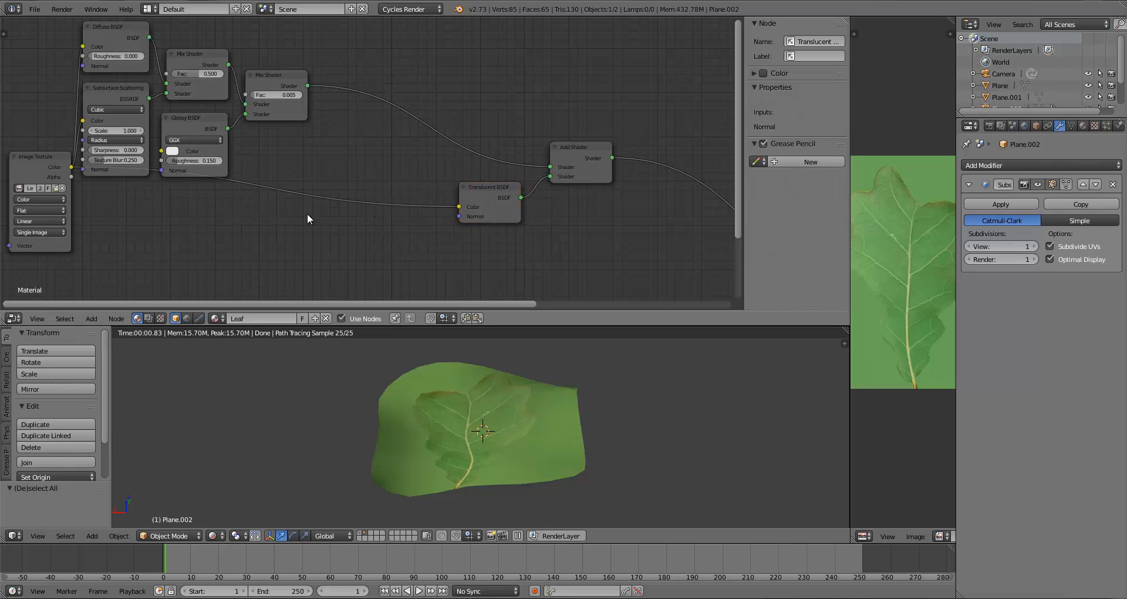
# Add a Bright/Contrast node and wire it between the Image Texture's Color and the Translucent BSDF's Color.
pyautogui.hotkey('shift', 'a')
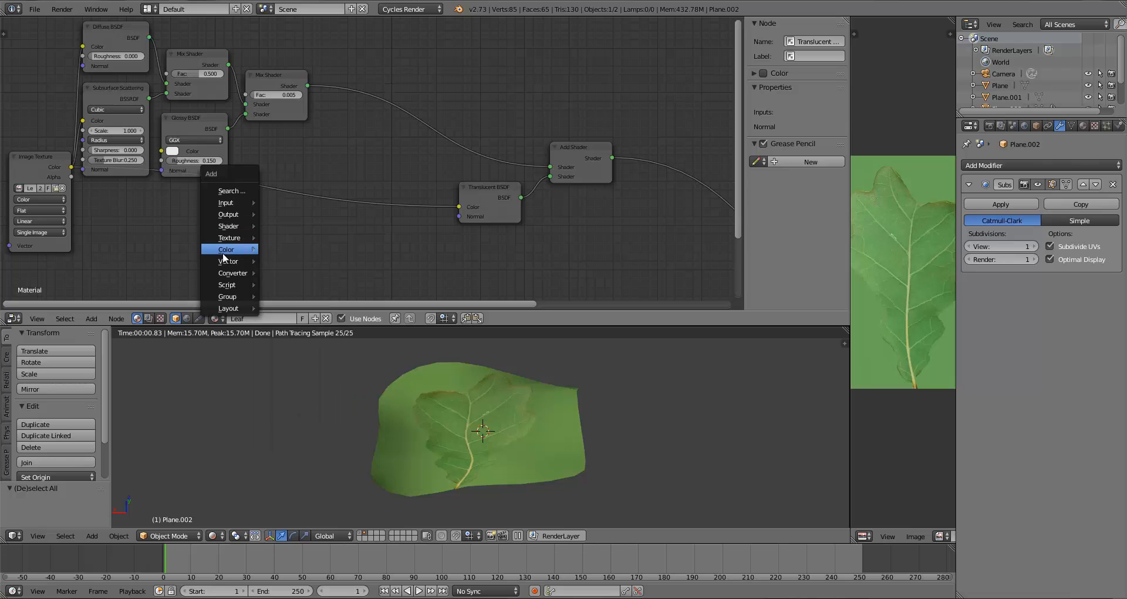
pyautogui.moveTo(226, 249)
pyautogui.click(291, 323)
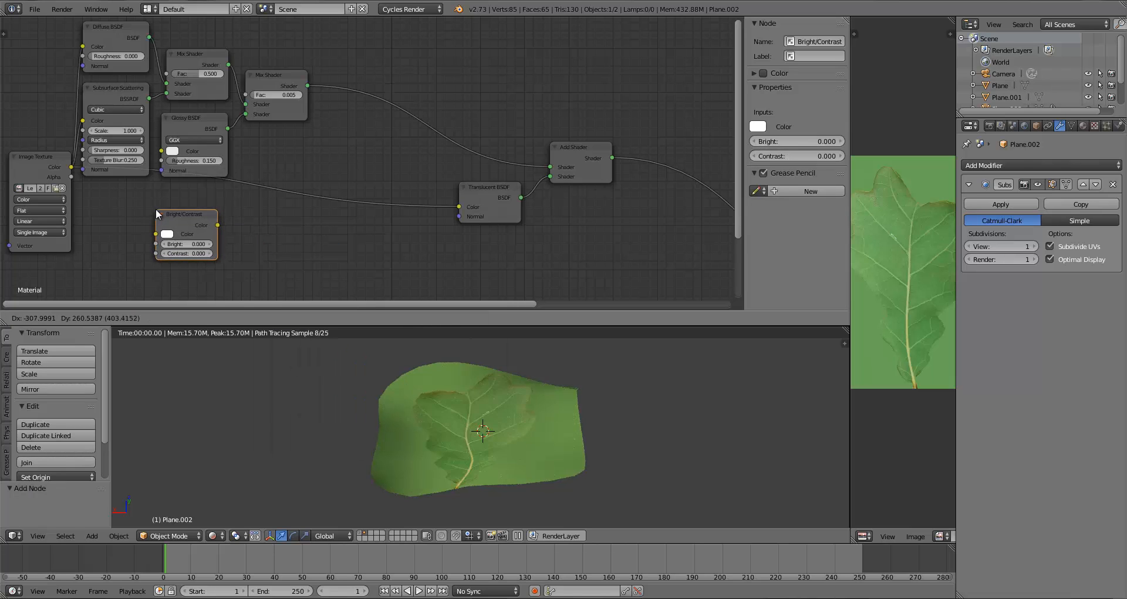
pyautogui.click(156, 209)
pyautogui.moveTo(73, 168); pyautogui.dragTo(461, 205)
pyautogui.press('a')
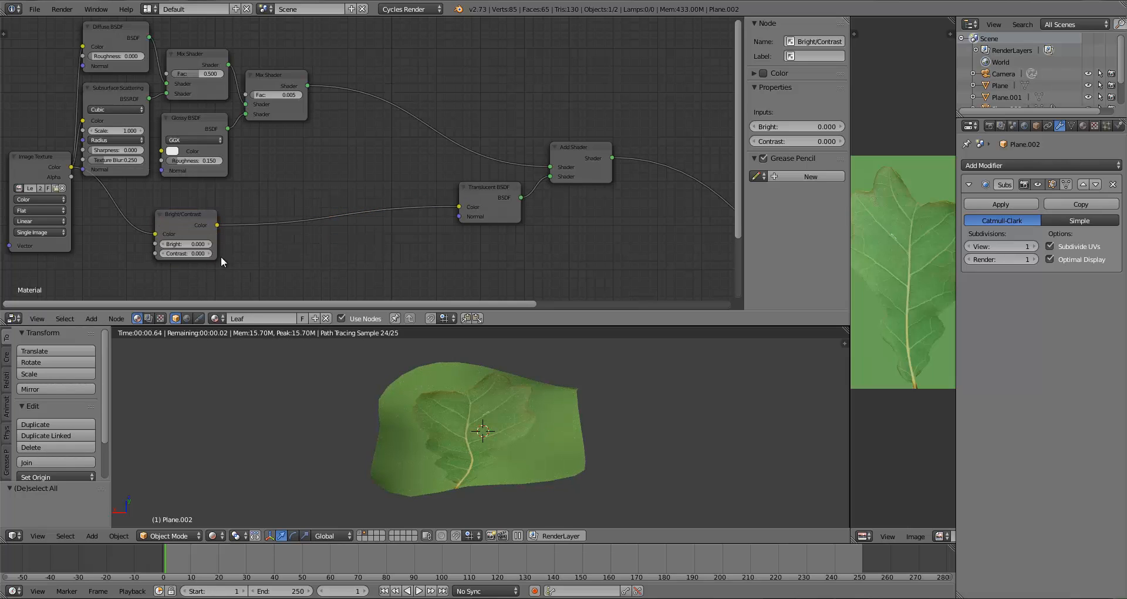
# Set the Bright/Contrast node's Bright to -0.3 and Contrast to -0.6.
pyautogui.click(189, 243)
pyautogui.write('-0.3')
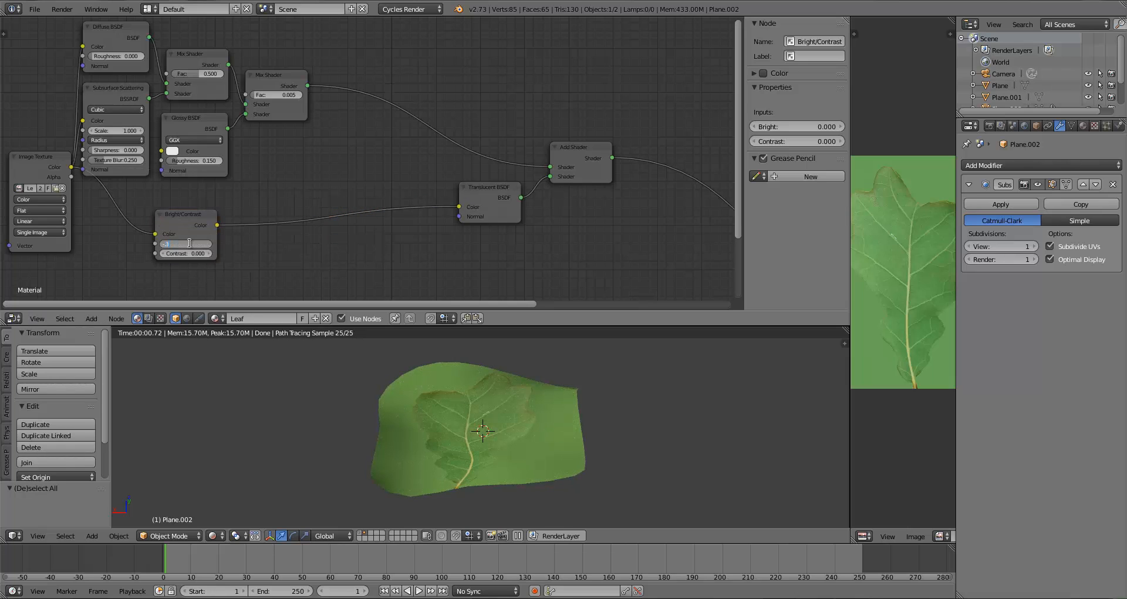
pyautogui.press('Return')
pyautogui.click(187, 251)
pyautogui.write('-0.6')
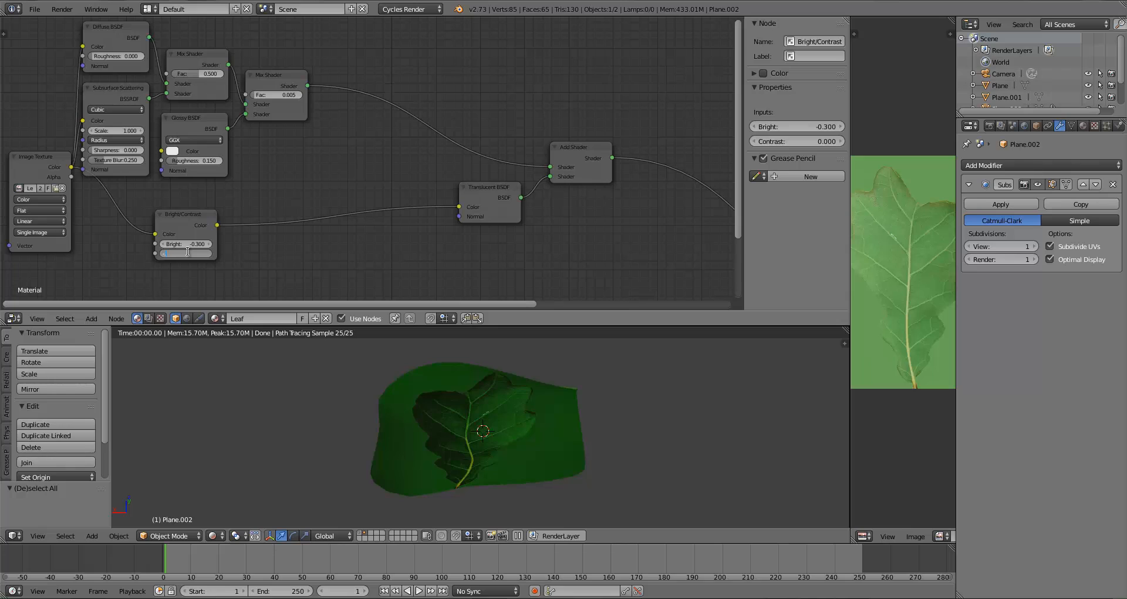
pyautogui.press('Return')
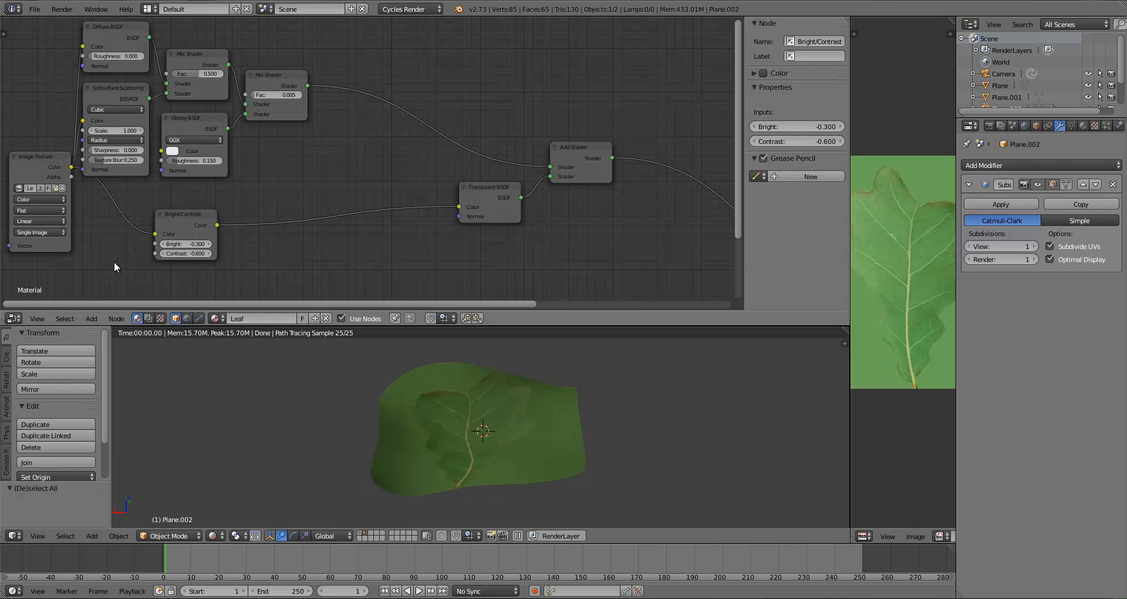
# Set the Bright/Contrast node's Bright to -0.45 and its Contrast to -0.9.
pyautogui.click(186, 244)
pyautogui.press('BackSpace')
pyautogui.write('-.45')
pyautogui.press('Return')
pyautogui.click(181, 254)
pyautogui.press('BackSpace')
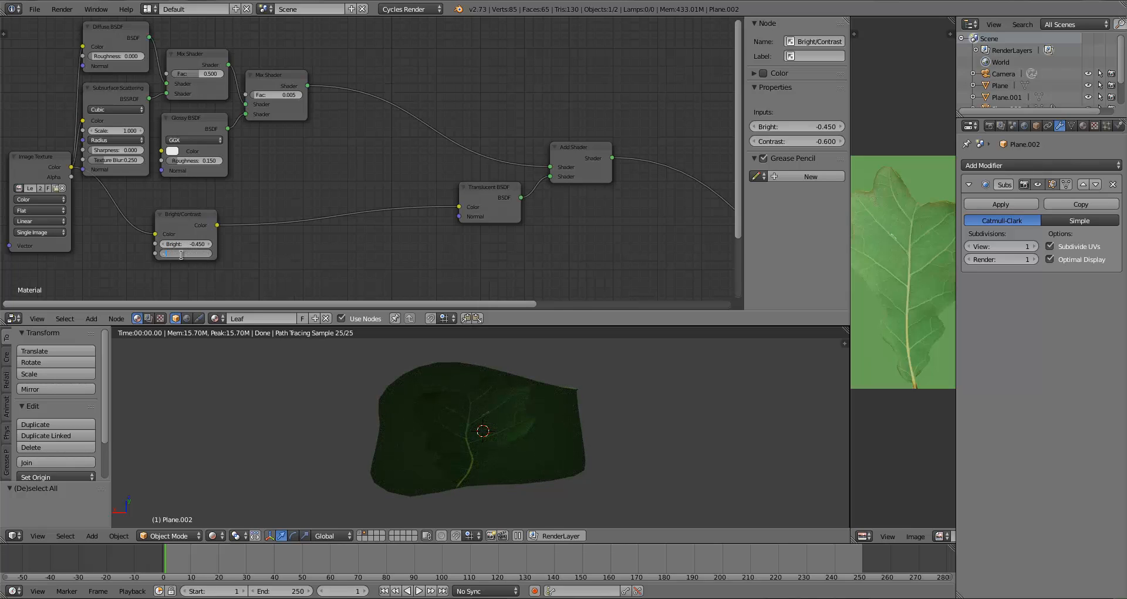
pyautogui.write('-.9')
pyautogui.press('Return')
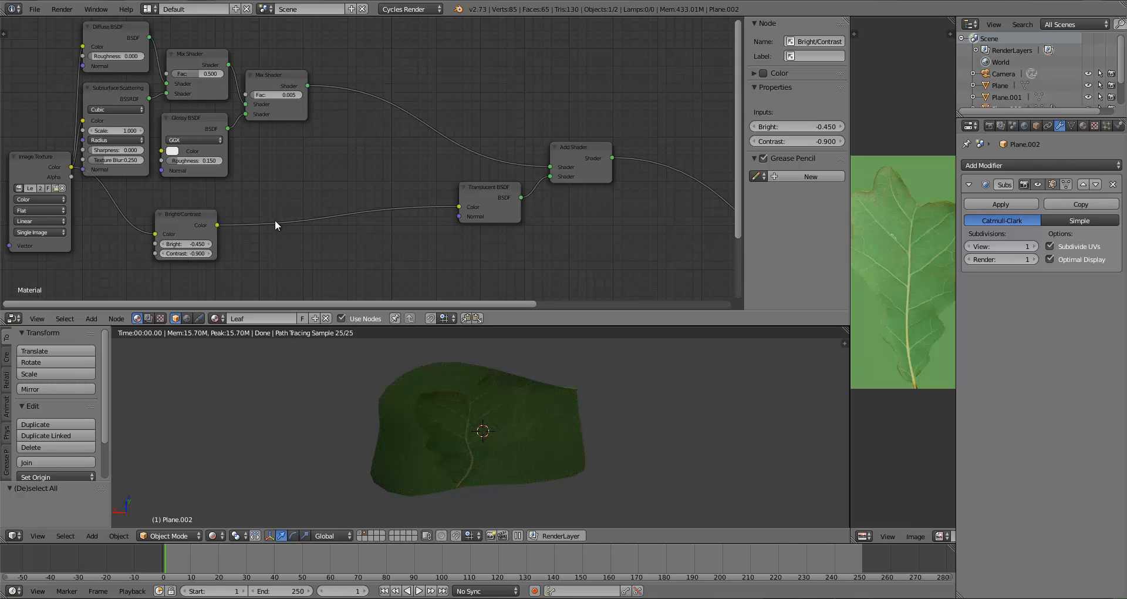
# Lower the Bright/Contrast node and insert a MixRGB node between it and the Translucent BSDF, with Bright/Contrast feeding Color2.
pyautogui.moveTo(186, 222); pyautogui.dragTo(187, 240)
pyautogui.press('a')
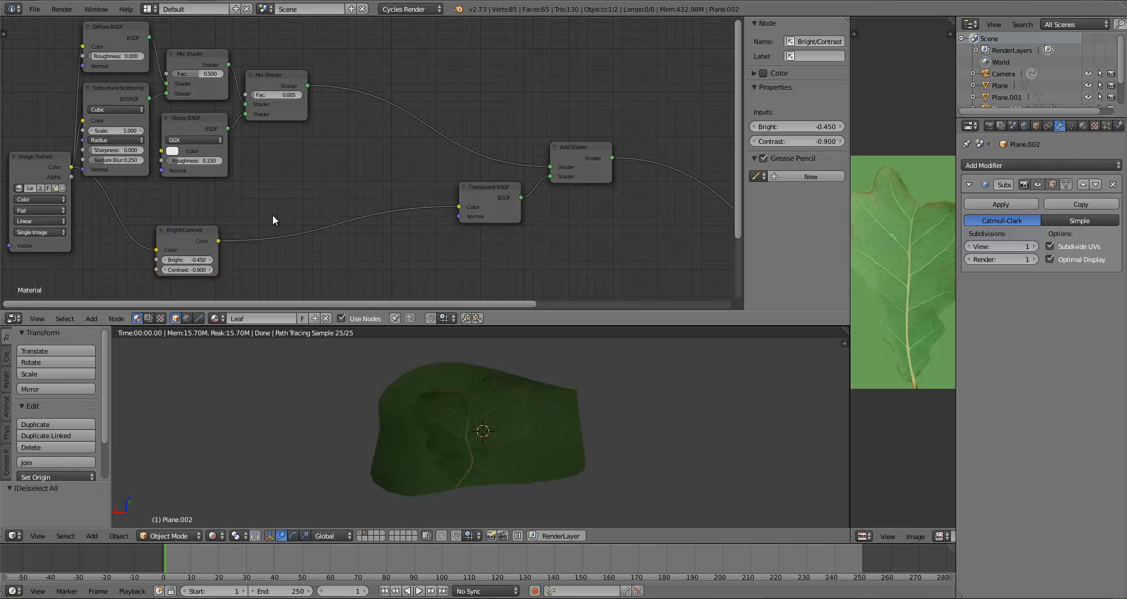
pyautogui.hotkey('shift', 'a')
pyautogui.moveTo(272, 217)
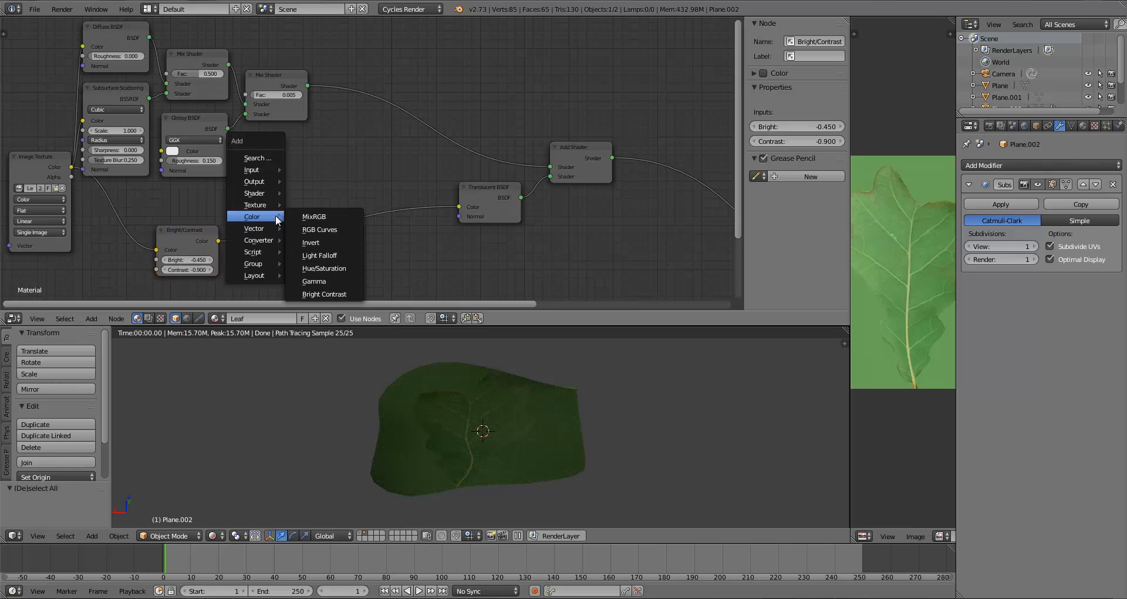
pyautogui.click(311, 216)
pyautogui.click(317, 185)
pyautogui.moveTo(318, 240)
pyautogui.mouseDown()
pyautogui.moveTo(299, 240)
pyautogui.moveTo(316, 251)
pyautogui.mouseUp()
pyautogui.moveTo(180, 227); pyautogui.dragTo(181, 234)
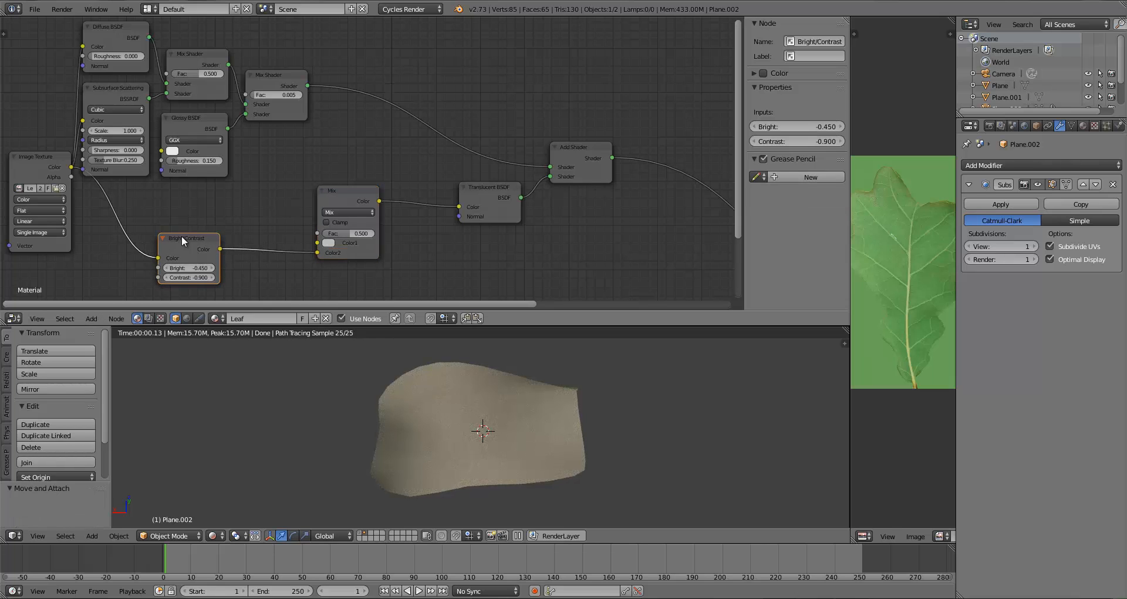
# Connect the Image Texture's Color output to Color1 of the MixRGB node.
pyautogui.moveTo(71, 167); pyautogui.dragTo(315, 242)
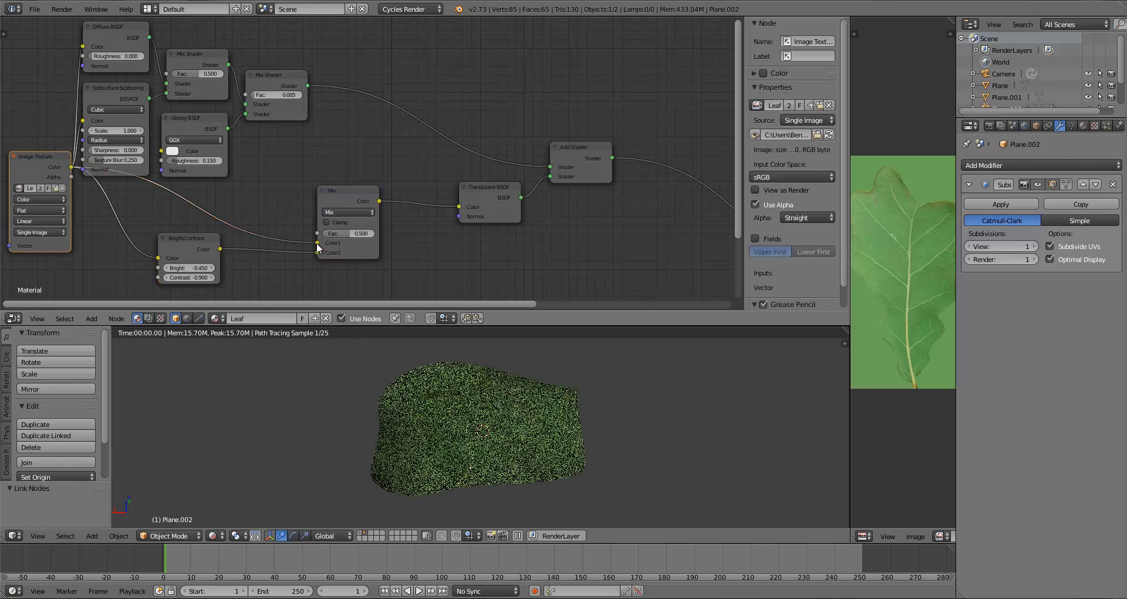
pyautogui.press('a')
pyautogui.press('space')
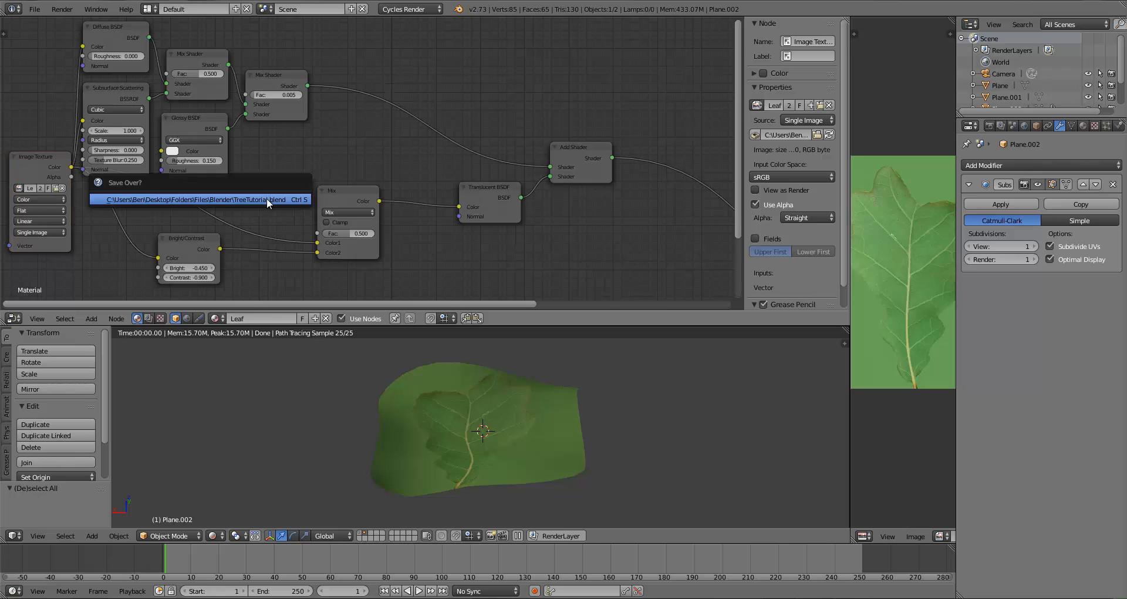
pyautogui.press('Escape')
# Add a second Image Texture node beside the MixRGB node and load LeafTranslucency.png into it.
pyautogui.hotkey('shift', 'a')
pyautogui.moveTo(240, 186)
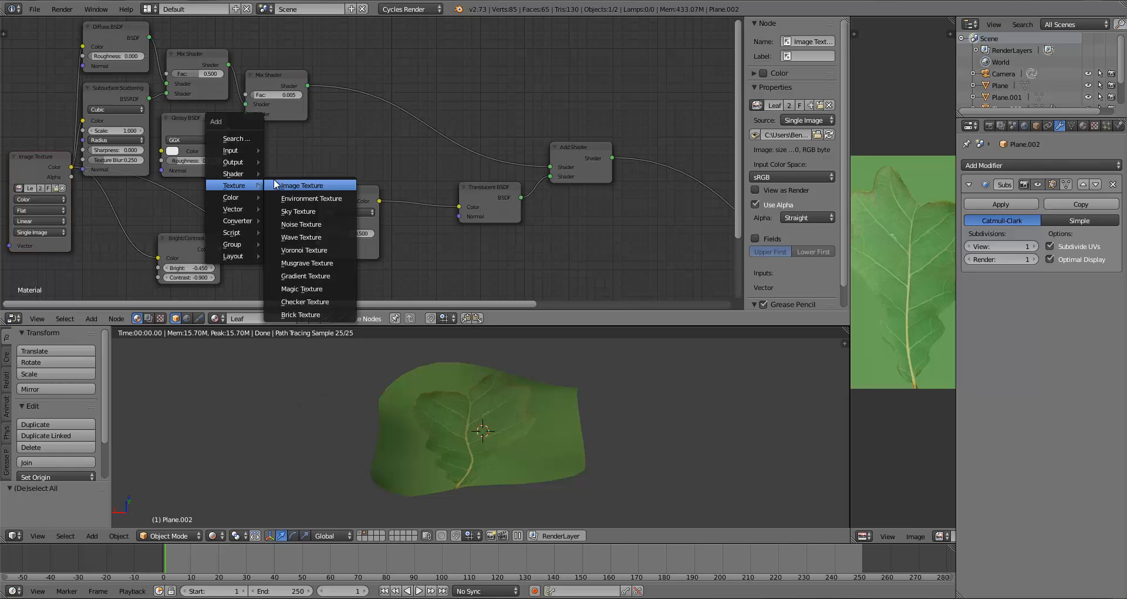
pyautogui.click(293, 186)
pyautogui.click(247, 140)
pyautogui.click(281, 177)
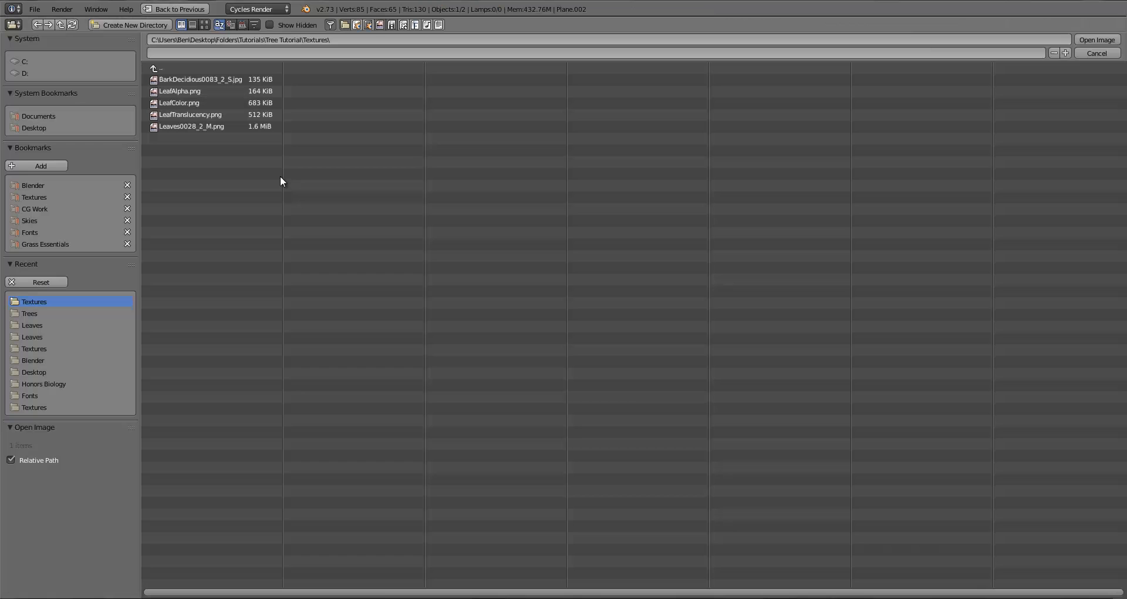
pyautogui.click(189, 114)
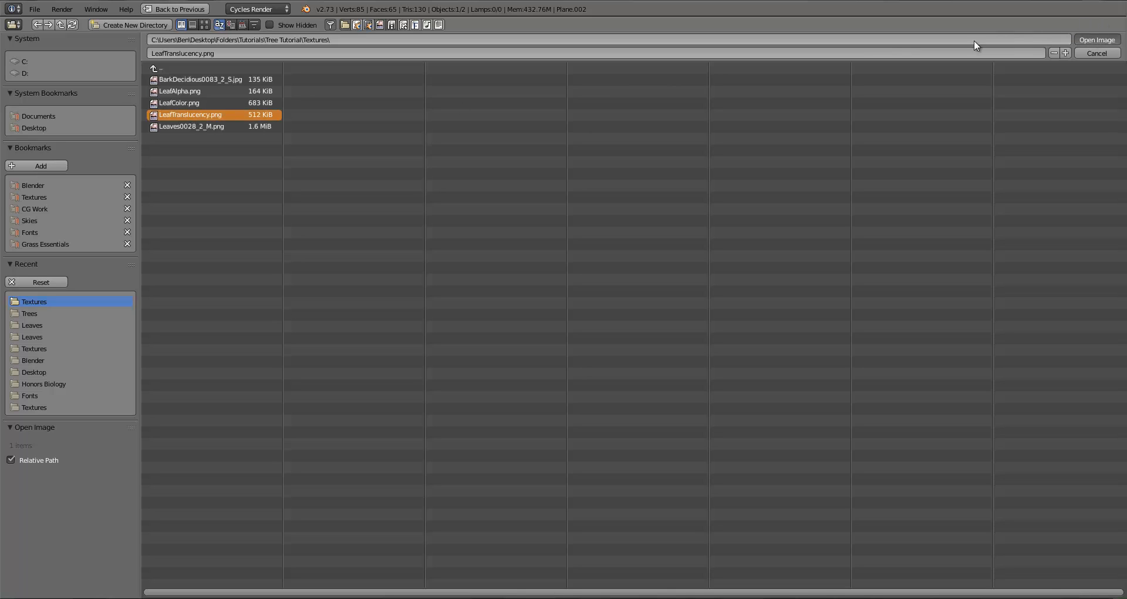
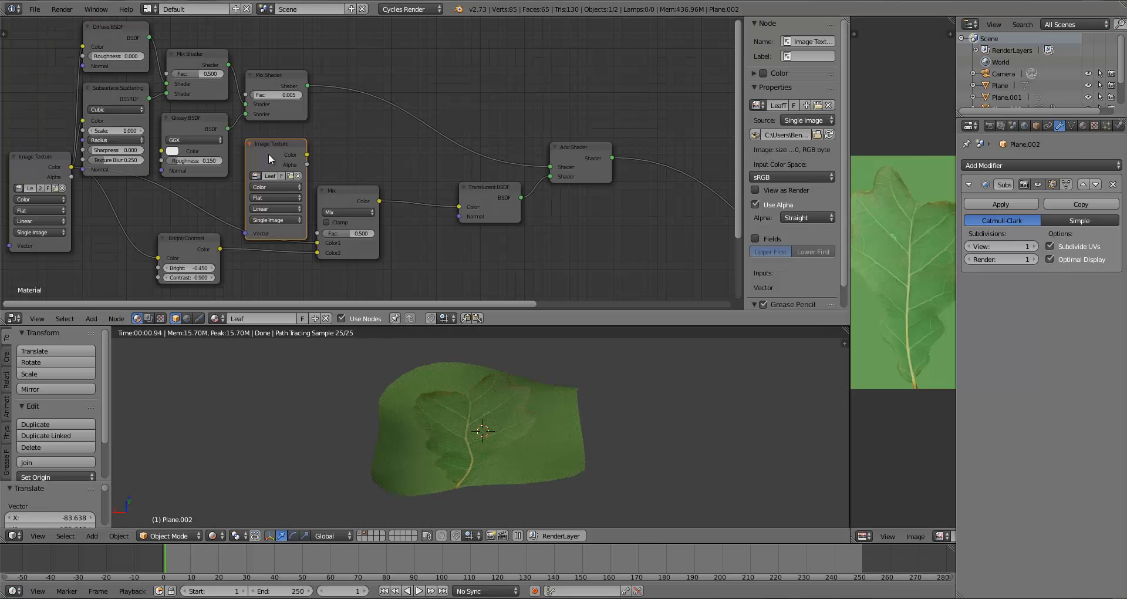
# Connect the LeafTranslucency texture's Color to the MixRGB node's Fac, with Bright/Contrast feeding Color1 and the leaf Image Texture feeding Color2.
pyautogui.moveTo(269, 153); pyautogui.dragTo(255, 152)
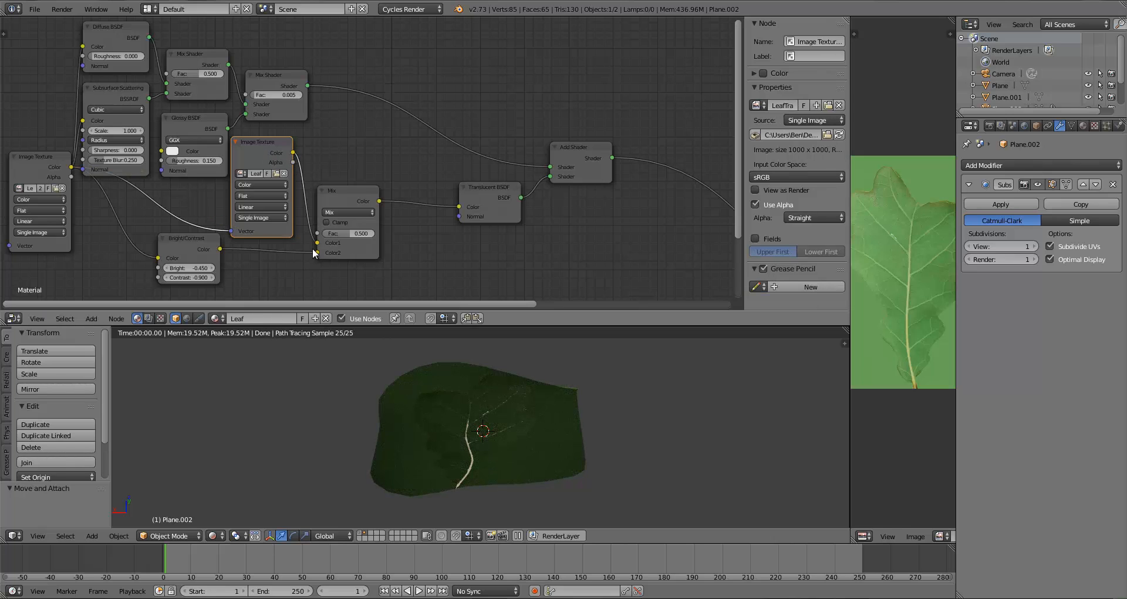
pyautogui.moveTo(72, 168); pyautogui.dragTo(233, 230)
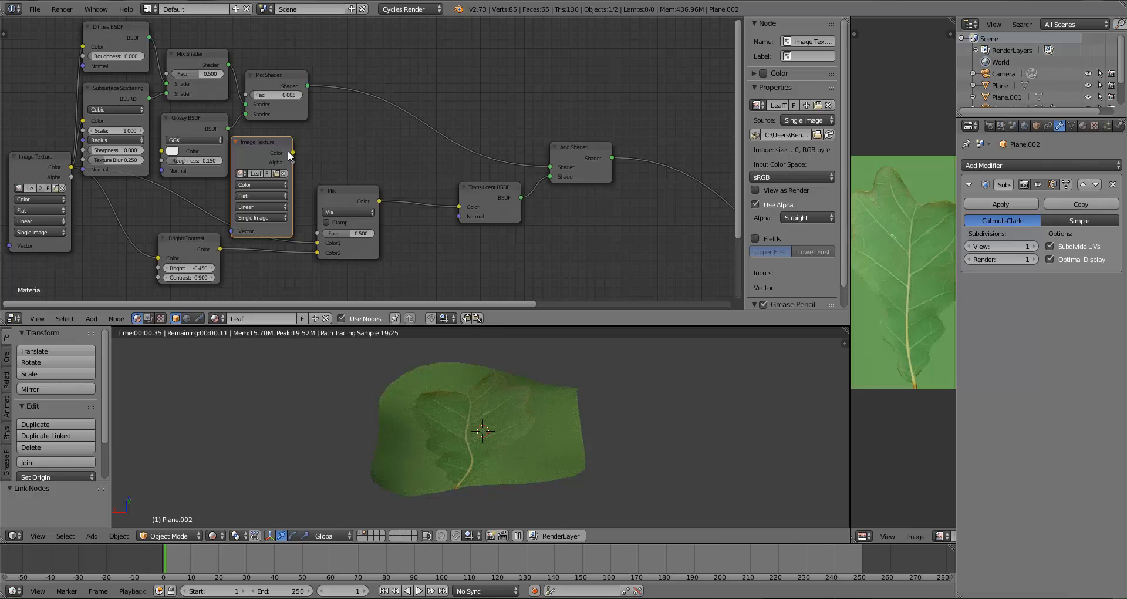
pyautogui.moveTo(293, 153); pyautogui.dragTo(318, 231)
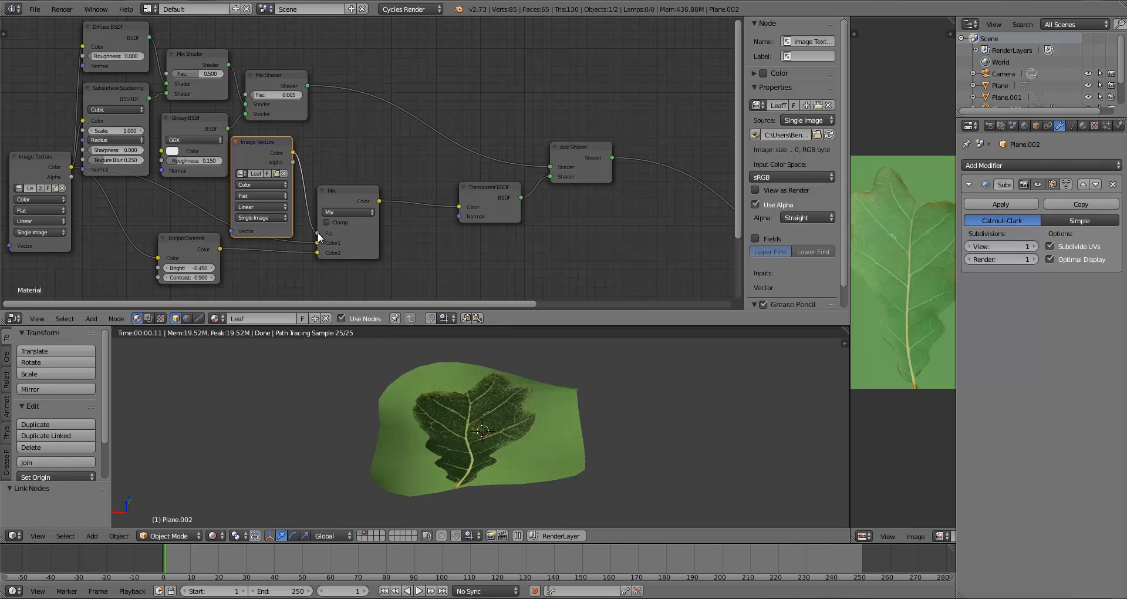
pyautogui.moveTo(317, 252); pyautogui.dragTo(317, 243)
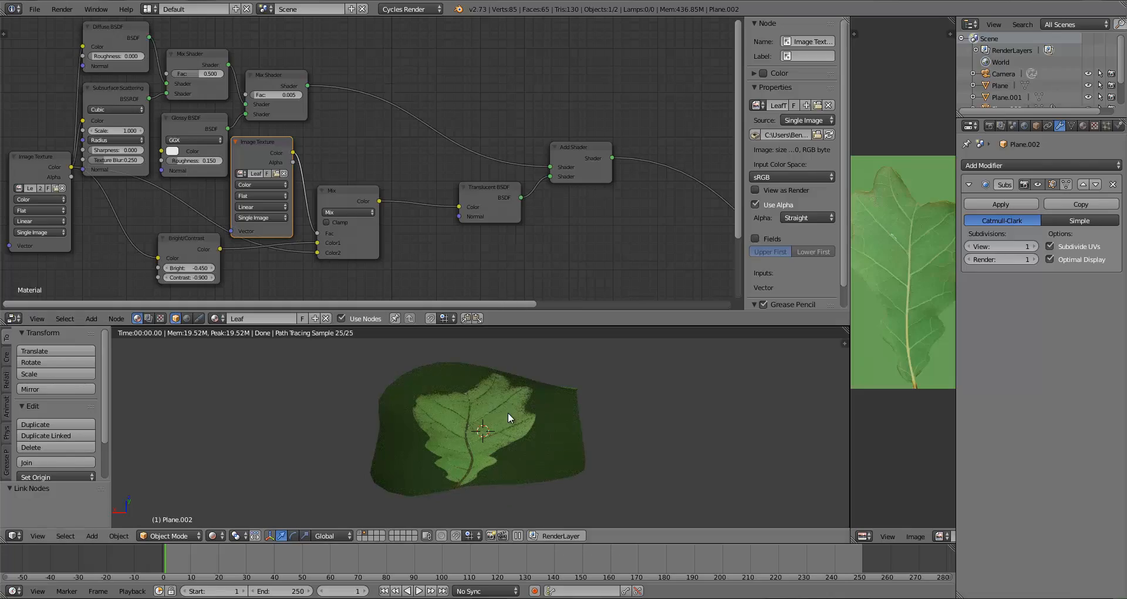
# Examine the rendered leaf's translucency and veins up close, from directly above and from angled views on both sides.
pyautogui.scroll(2, 508, 412)
pyautogui.scroll(1, 508, 418)
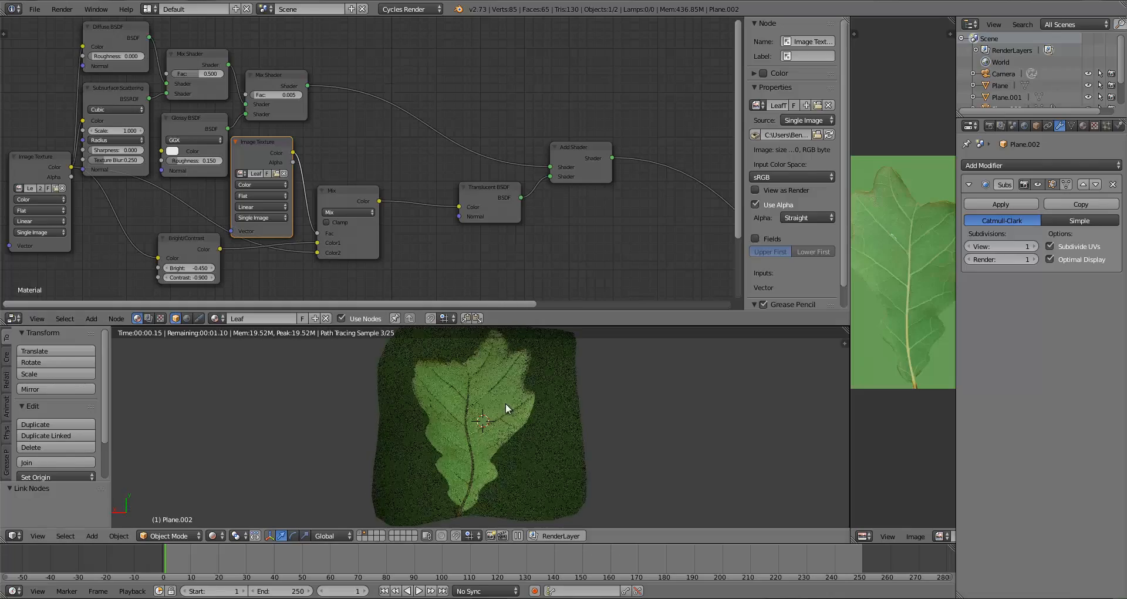
pyautogui.scroll(3, 508, 415)
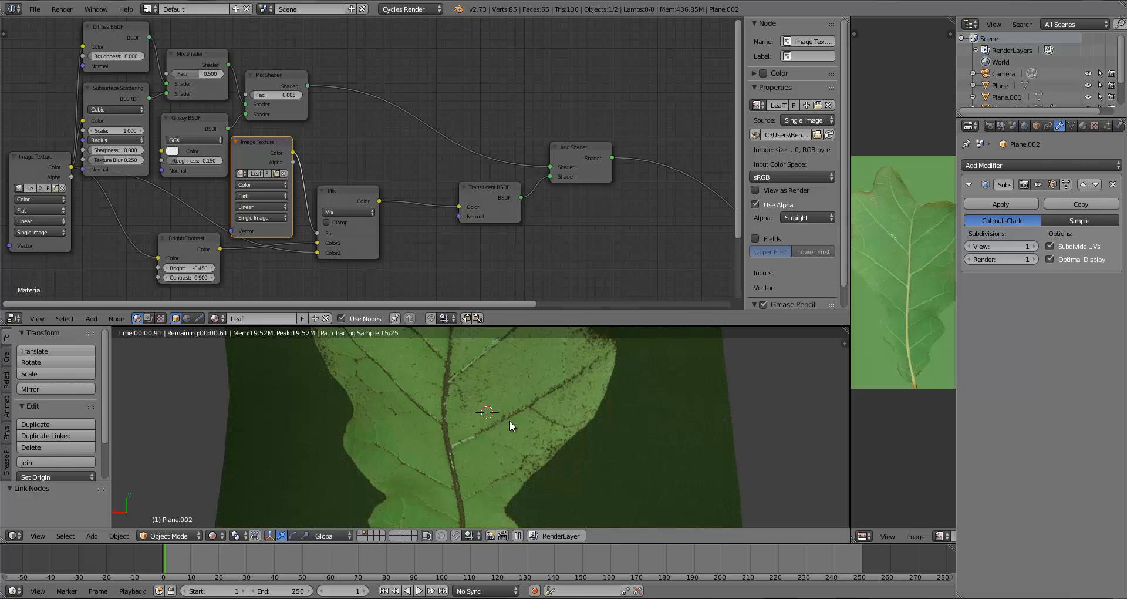
pyautogui.scroll(-3, 510, 420)
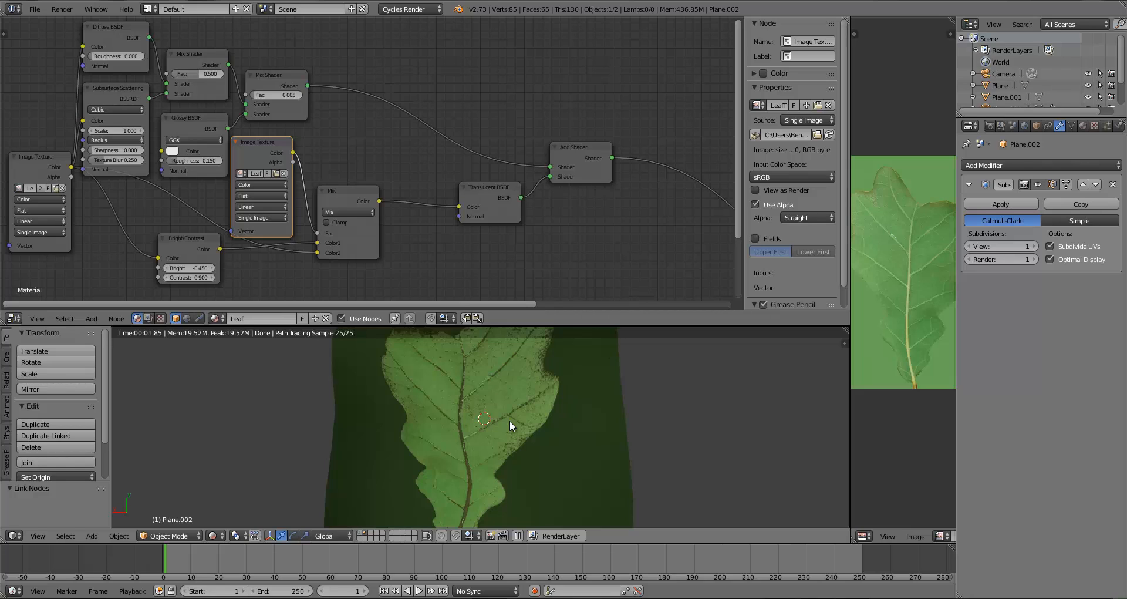
pyautogui.scroll(-1, 509, 420)
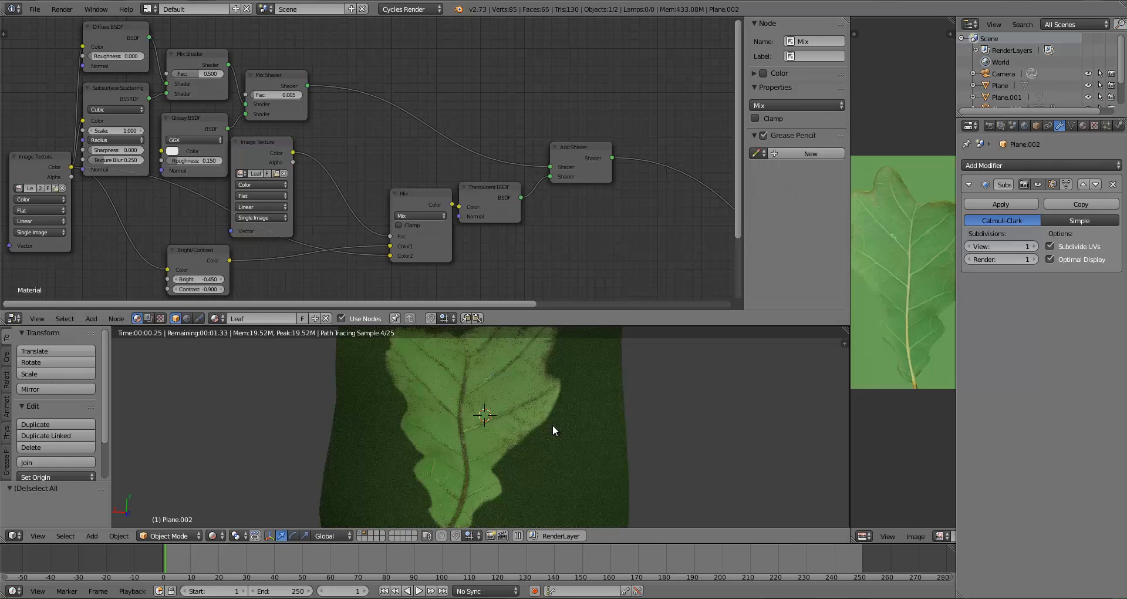
pyautogui.scroll(-1, 551, 414)
pyautogui.scroll(-3, 552, 415)
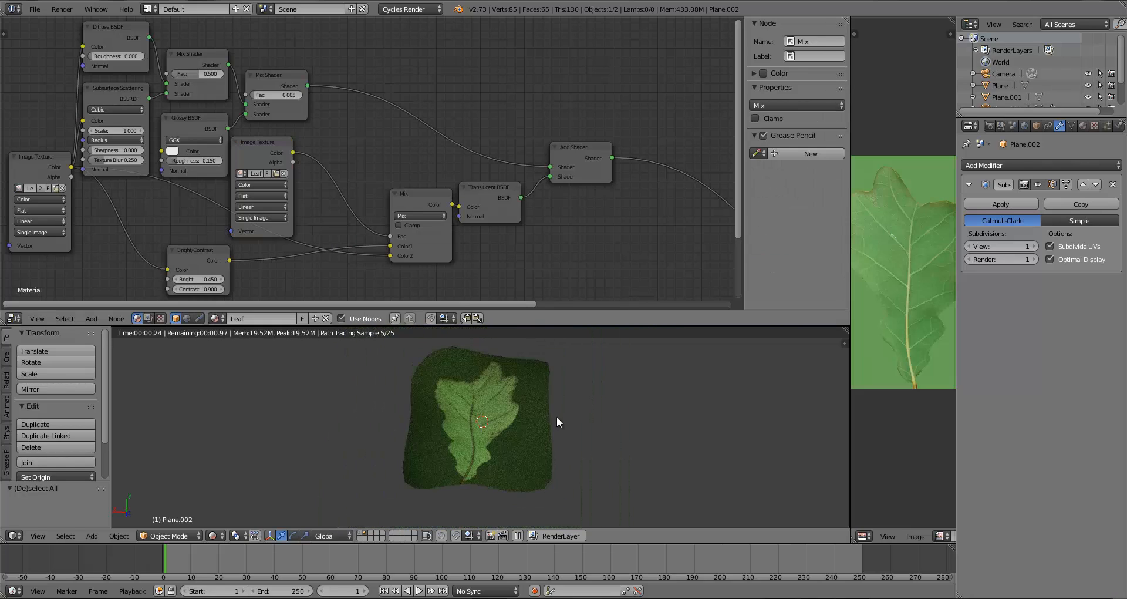
pyautogui.scroll(2, 558, 416)
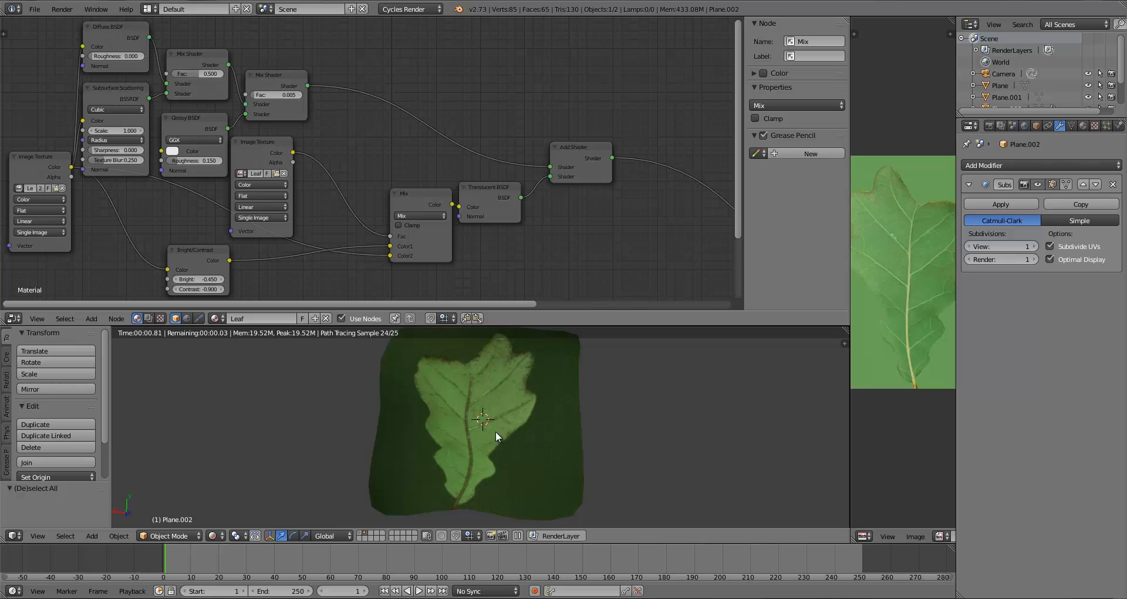
pyautogui.scroll(-3, 495, 430)
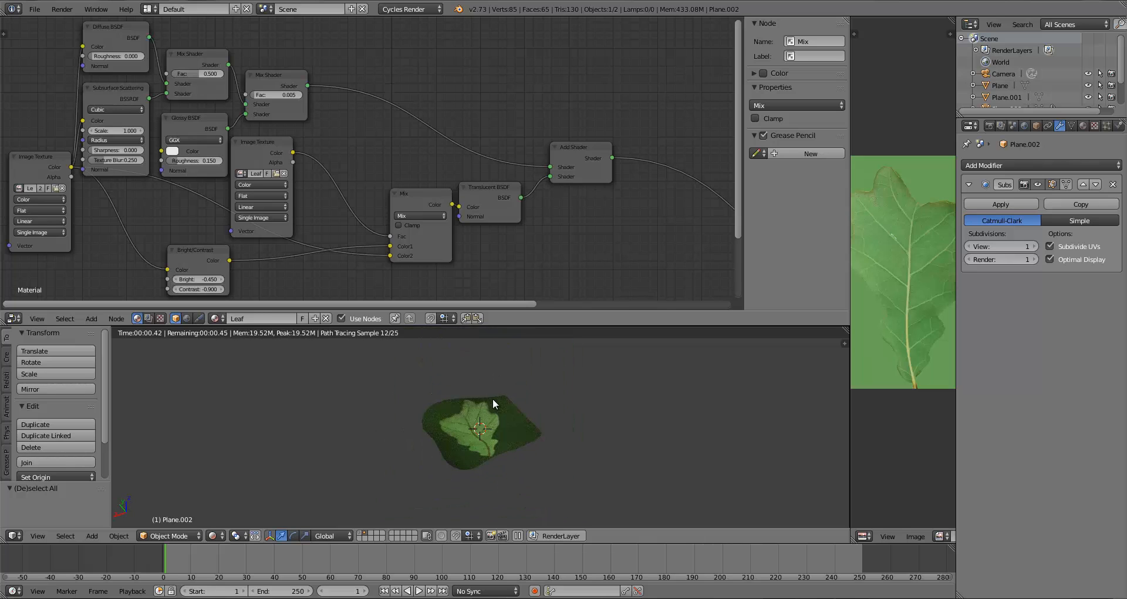
pyautogui.moveTo(493, 403); pyautogui.dragTo(552, 343, button='middle')
pyautogui.scroll(4, 447, 464)
pyautogui.press('KP_7')
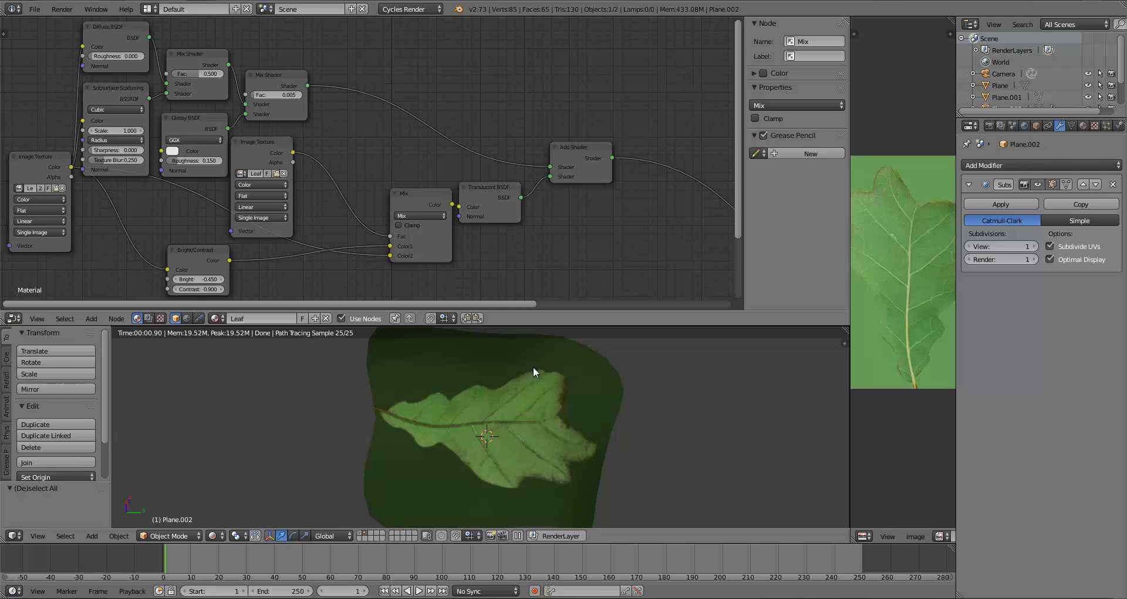
pyautogui.moveTo(413, 383); pyautogui.dragTo(492, 417, button='middle')
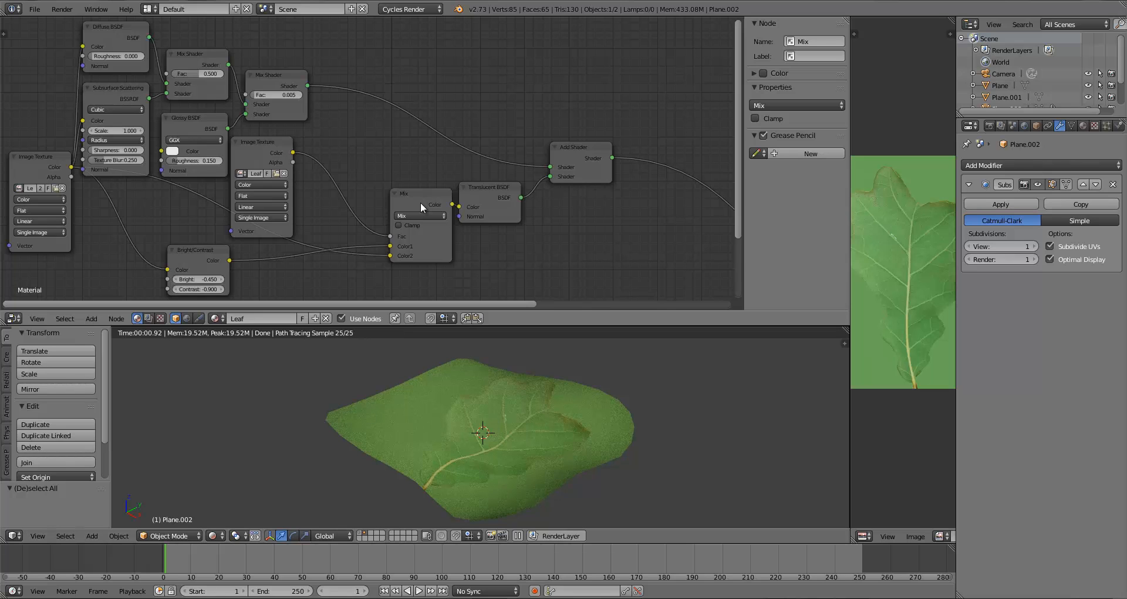
# Move the MixRGB, Translucent BSDF and Add Shader nodes closer to the rest of the node tree.
pyautogui.moveTo(420, 202); pyautogui.dragTo(356, 186)
pyautogui.moveTo(495, 202); pyautogui.dragTo(439, 203)
pyautogui.moveTo(583, 160); pyautogui.dragTo(566, 161)
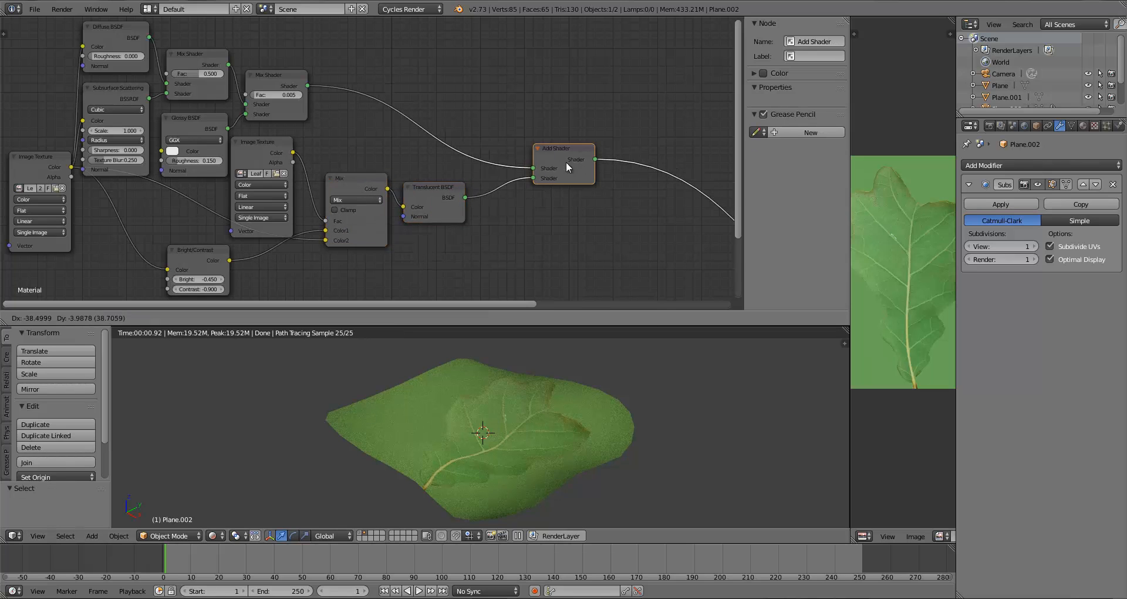
pyautogui.scroll(-6, 591, 228)
pyautogui.moveTo(592, 230); pyautogui.dragTo(500, 192, button='middle')
pyautogui.moveTo(395, 111); pyautogui.dragTo(358, 108)
pyautogui.press('a')
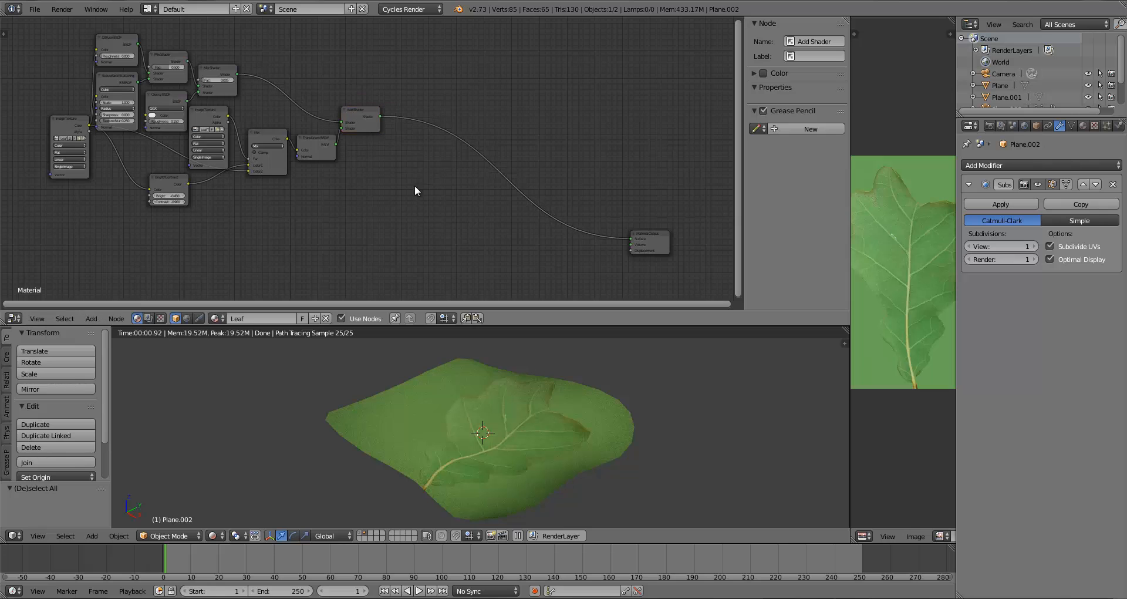
# Add a Mix Shader node after the Add Shader and connect the Add Shader's output to its first Shader input.
pyautogui.hotkey('shift', 'a')
pyautogui.moveTo(399, 175)
pyautogui.click(472, 175)
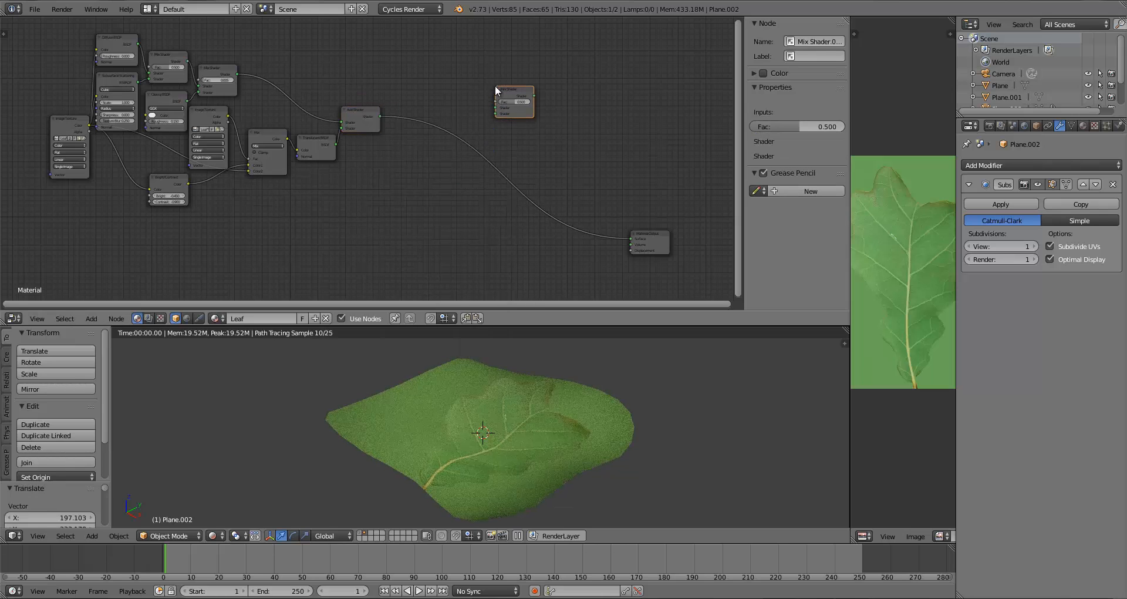
pyautogui.click(495, 85)
pyautogui.moveTo(380, 116); pyautogui.dragTo(583, 106)
# Add a Transparent BSDF node and connect it to the second Shader input of the new Mix Shader.
pyautogui.hotkey('shift', 'a')
pyautogui.moveTo(496, 151)
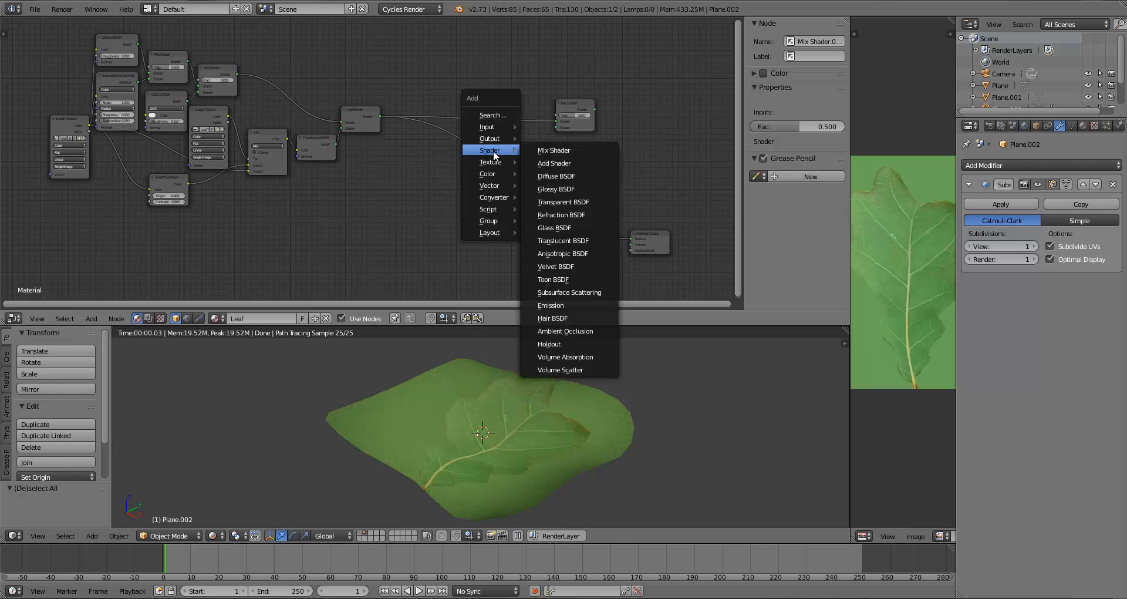
pyautogui.click(563, 202)
pyautogui.click(516, 137)
pyautogui.moveTo(543, 143); pyautogui.dragTo(557, 127)
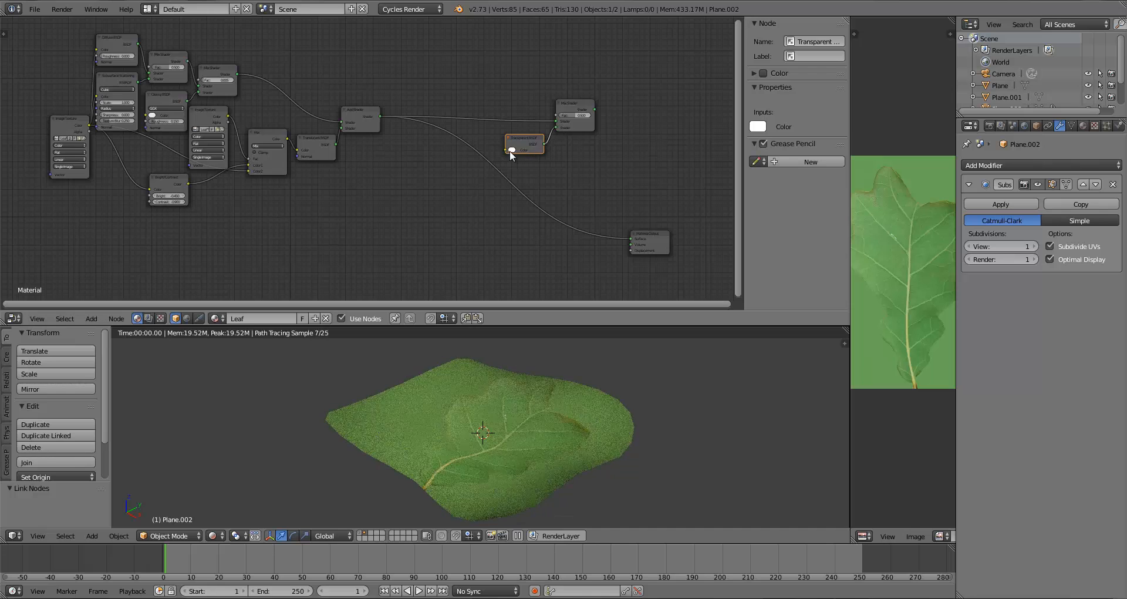
# Space the Mix Shader and Transparent BSDF nodes farther apart and set the Transparent BSDF's color to full white.
pyautogui.scroll(4, 611, 162)
pyautogui.moveTo(614, 162); pyautogui.dragTo(451, 197, button='middle')
pyautogui.scroll(6, 465, 167)
pyautogui.moveTo(530, 91); pyautogui.dragTo(550, 92)
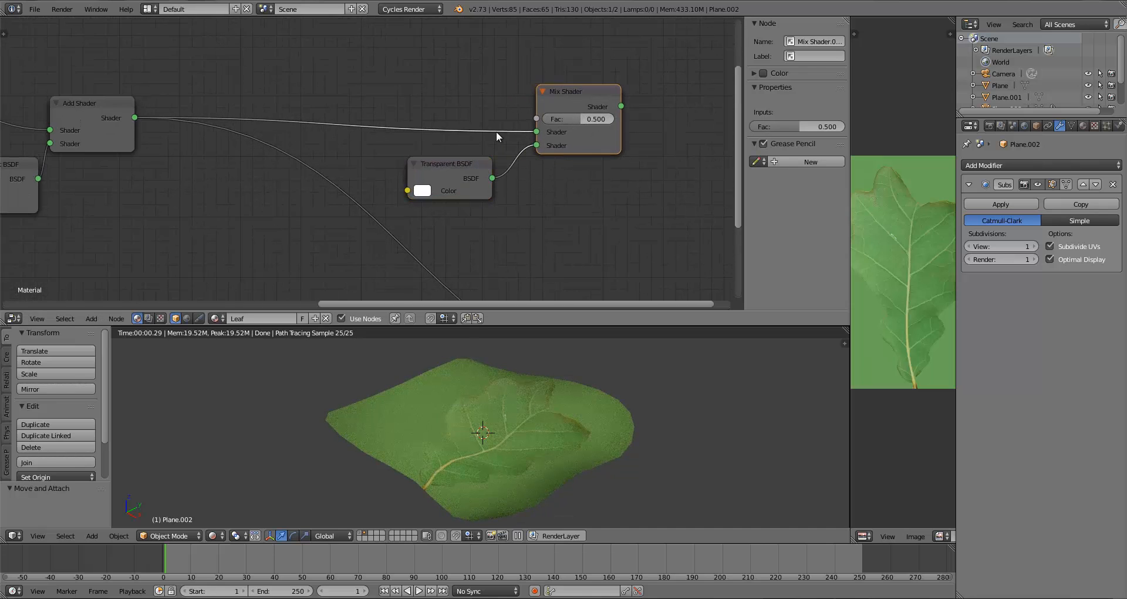
pyautogui.moveTo(446, 176); pyautogui.dragTo(422, 171)
pyautogui.click(398, 185)
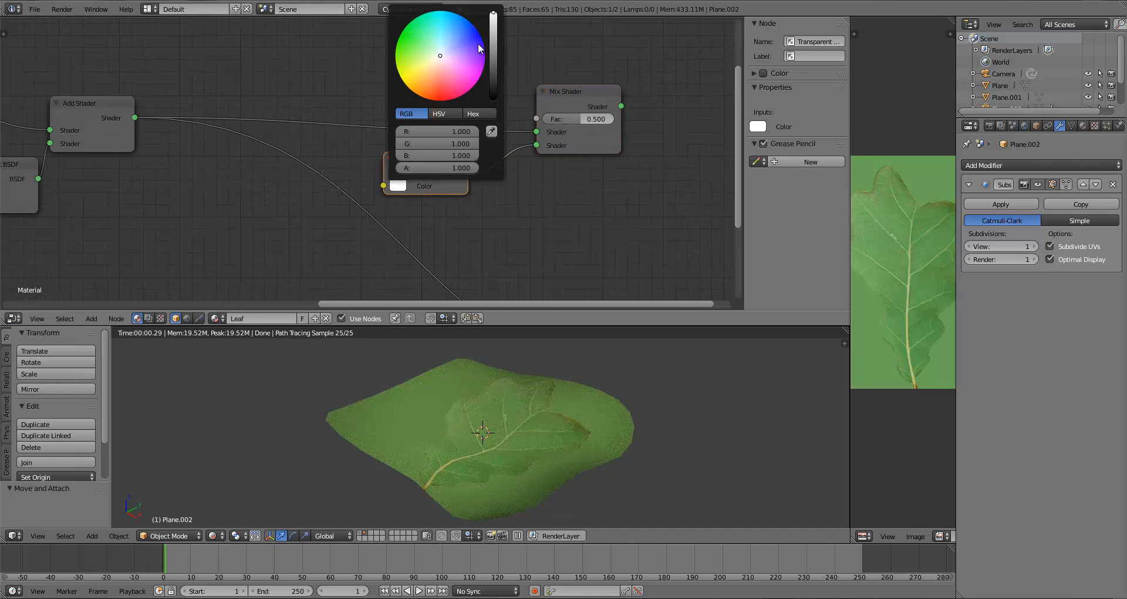
pyautogui.moveTo(496, 14); pyautogui.dragTo(494, 12)
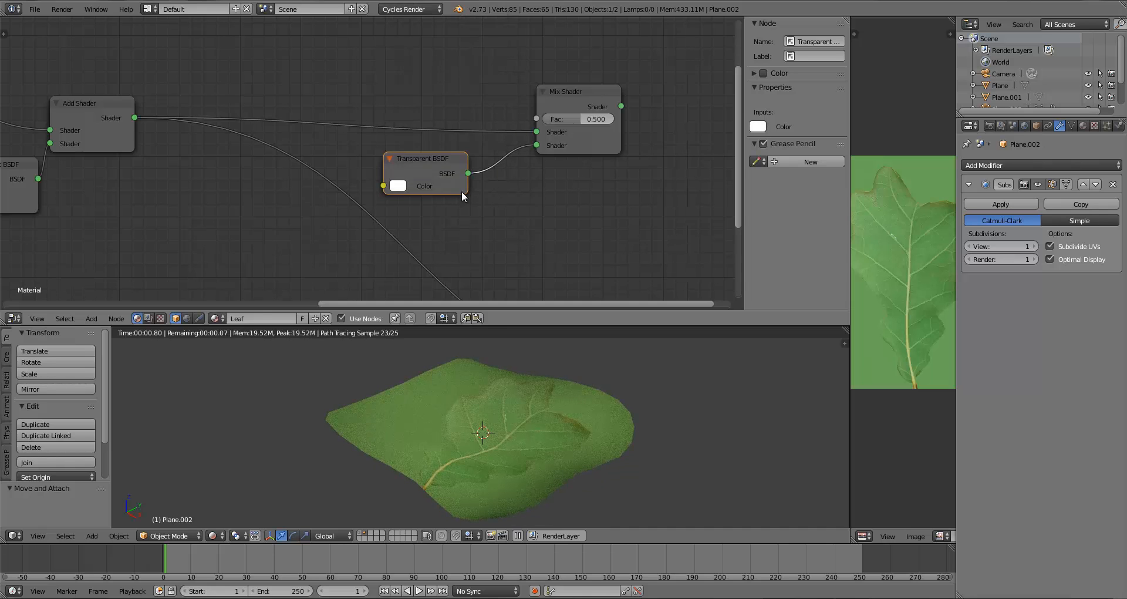
# Add an Image Texture node above the Transparent BSDF and load LeafAlpha.png from the Tree Tutorial textures folder into it.
pyautogui.scroll(-3, 460, 199)
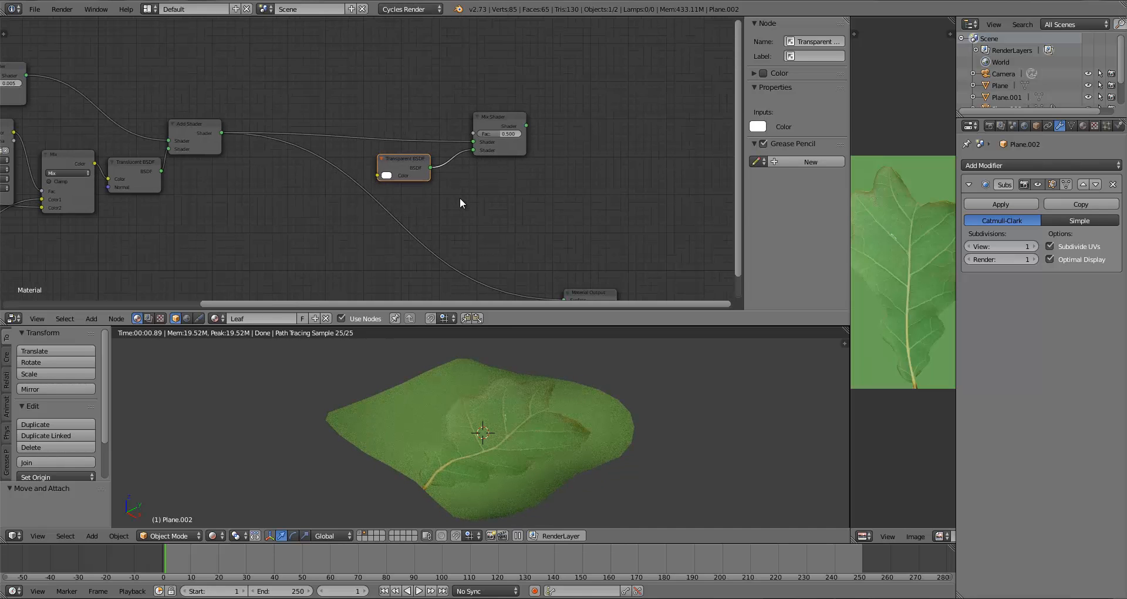
pyautogui.press('a')
pyautogui.scroll(2, 282, 193)
pyautogui.hotkey('shift', 'a')
pyautogui.moveTo(275, 211)
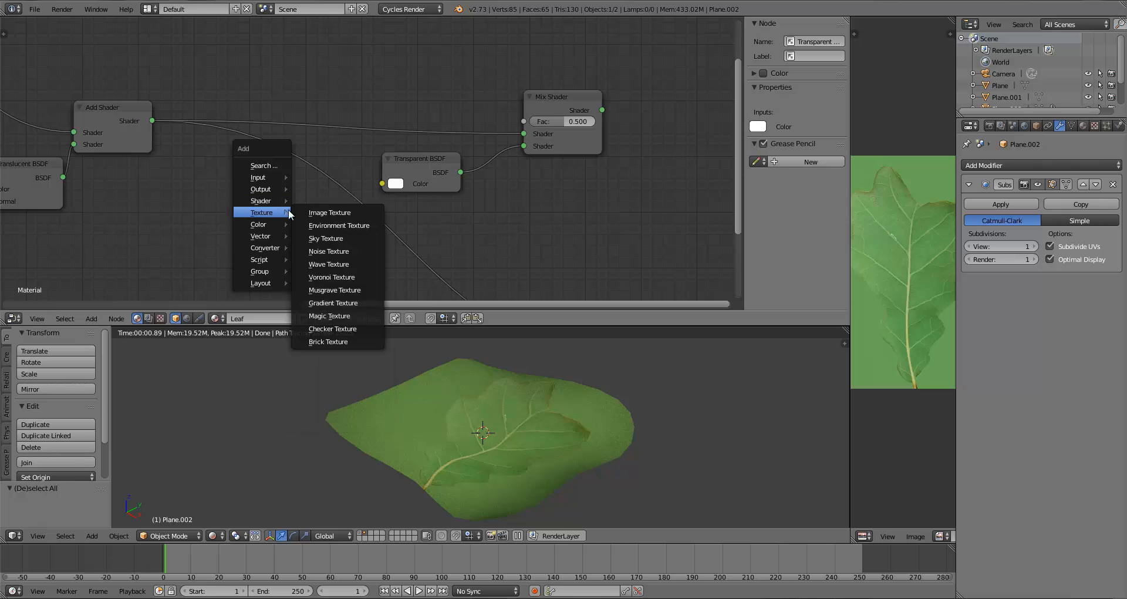
pyautogui.click(355, 211)
pyautogui.click(327, 303)
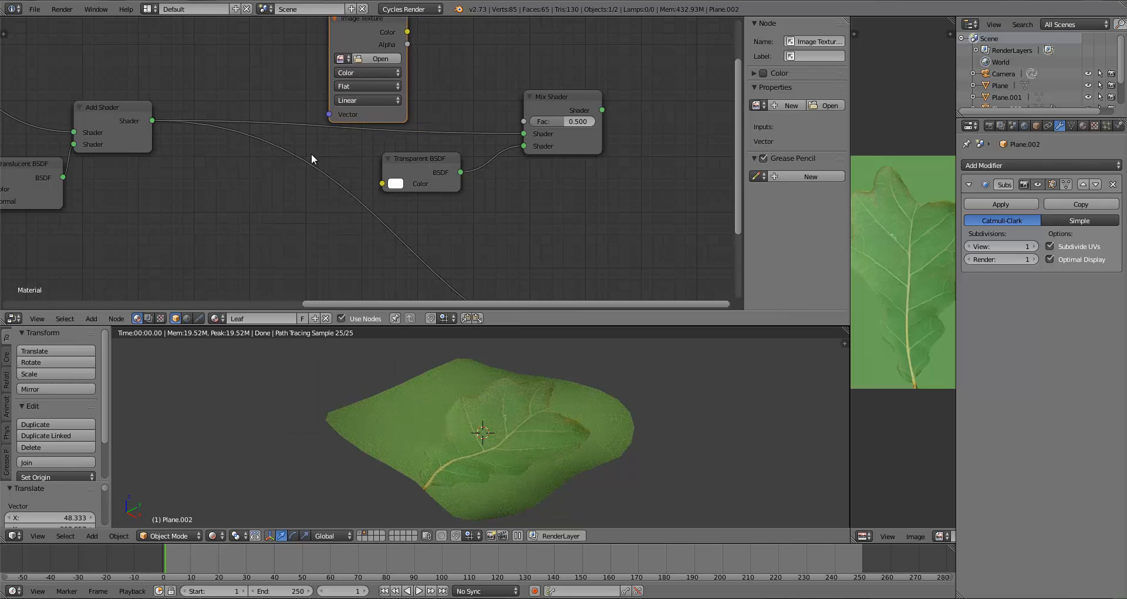
pyautogui.click(380, 58)
pyautogui.click(55, 197)
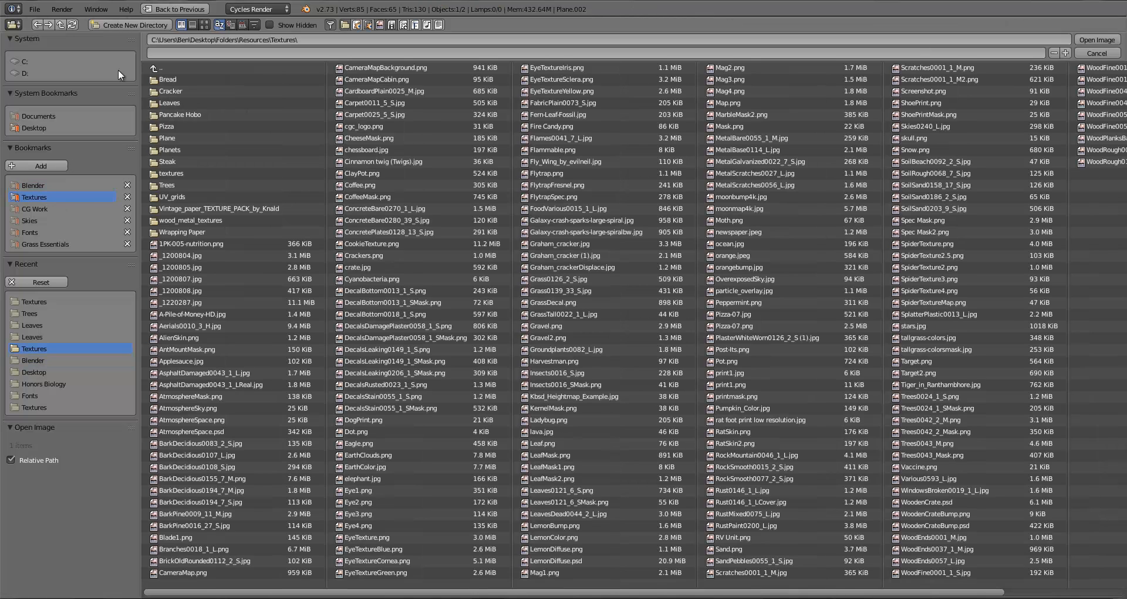
pyautogui.click(39, 300)
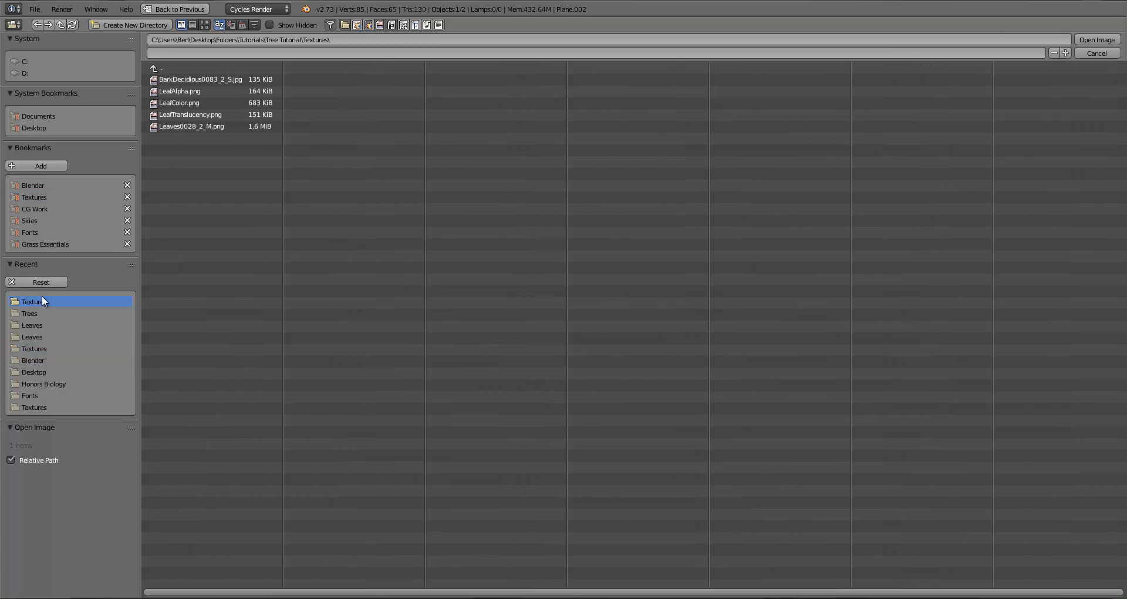
pyautogui.click(189, 92)
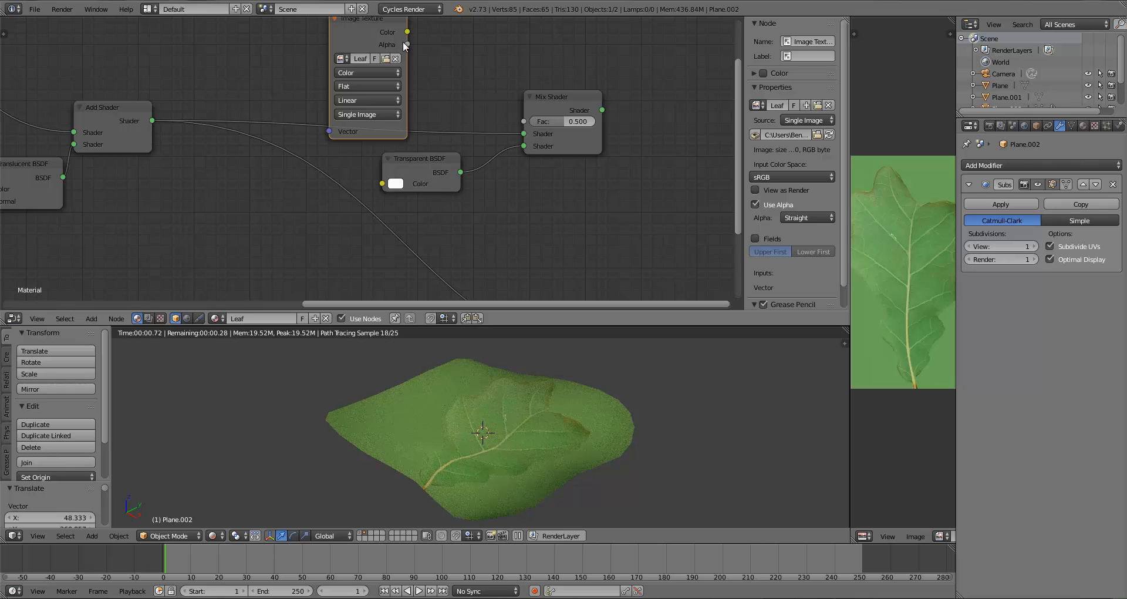
# Connect the LeafAlpha texture's Color to the new Mix Shader's Fac, and the Mix Shader's output to the Material Output's Surface.
pyautogui.moveTo(407, 33); pyautogui.dragTo(530, 122)
pyautogui.scroll(-8, 565, 167)
pyautogui.moveTo(546, 141); pyautogui.dragTo(504, 89, button='middle')
pyautogui.moveTo(450, 80); pyautogui.dragTo(487, 223)
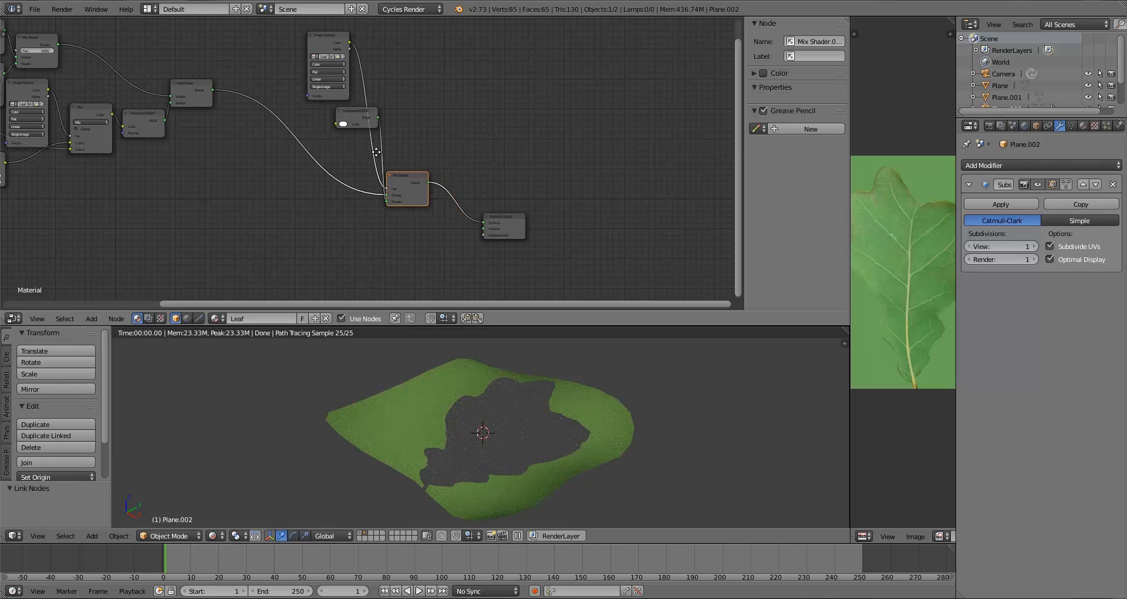
# Rearrange the end nodes and swap the Mix Shader's inputs so Transparent BSDF feeds the first and Add Shader the second.
pyautogui.moveTo(377, 152); pyautogui.dragTo(418, 165, button='middle')
pyautogui.moveTo(351, 53); pyautogui.dragTo(323, 48)
pyautogui.moveTo(446, 199); pyautogui.dragTo(561, 213)
pyautogui.scroll(3, 473, 210)
pyautogui.moveTo(476, 199); pyautogui.dragTo(421, 187, button='middle')
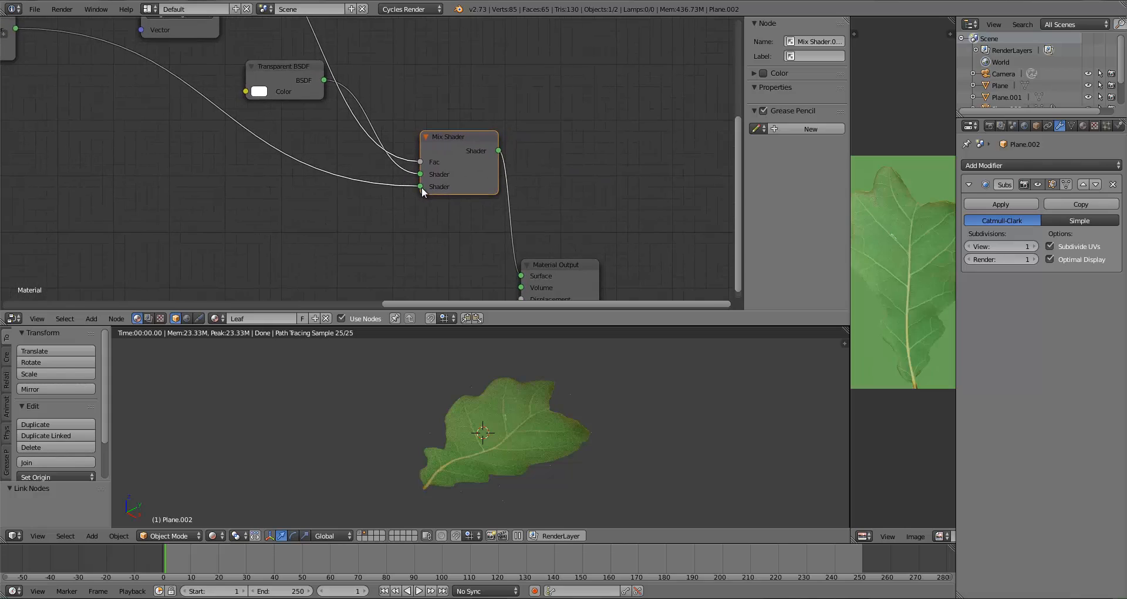
# Check the cut-out leaf from above and from the side, and move the Material Output node farther from the Mix Shader.
pyautogui.scroll(-1, 422, 187)
pyautogui.moveTo(580, 444); pyautogui.dragTo(594, 488, button='middle')
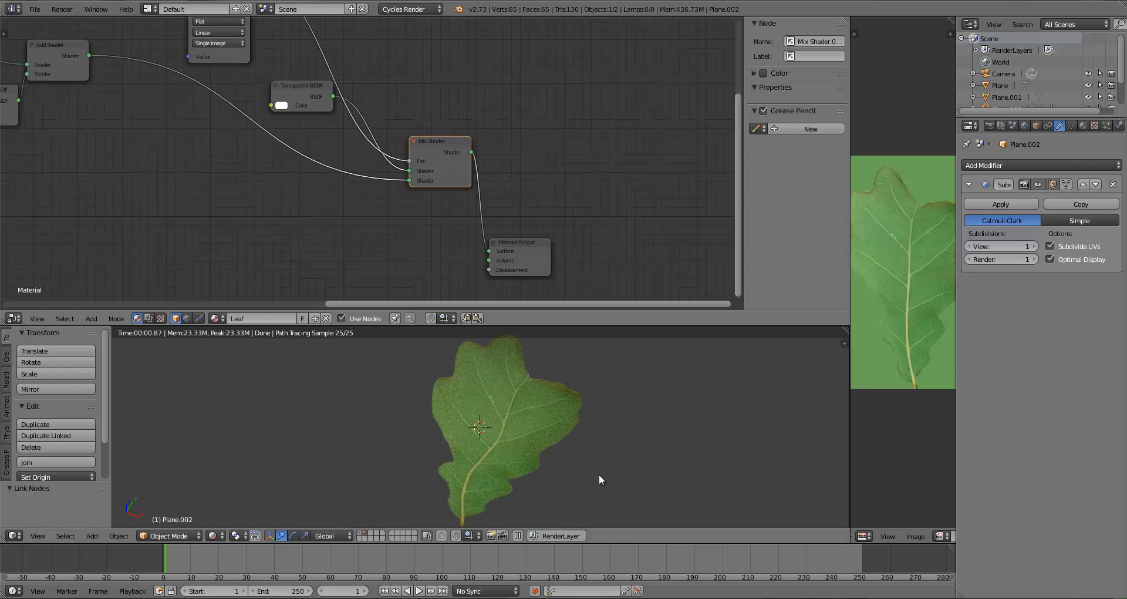
pyautogui.scroll(5, 599, 474)
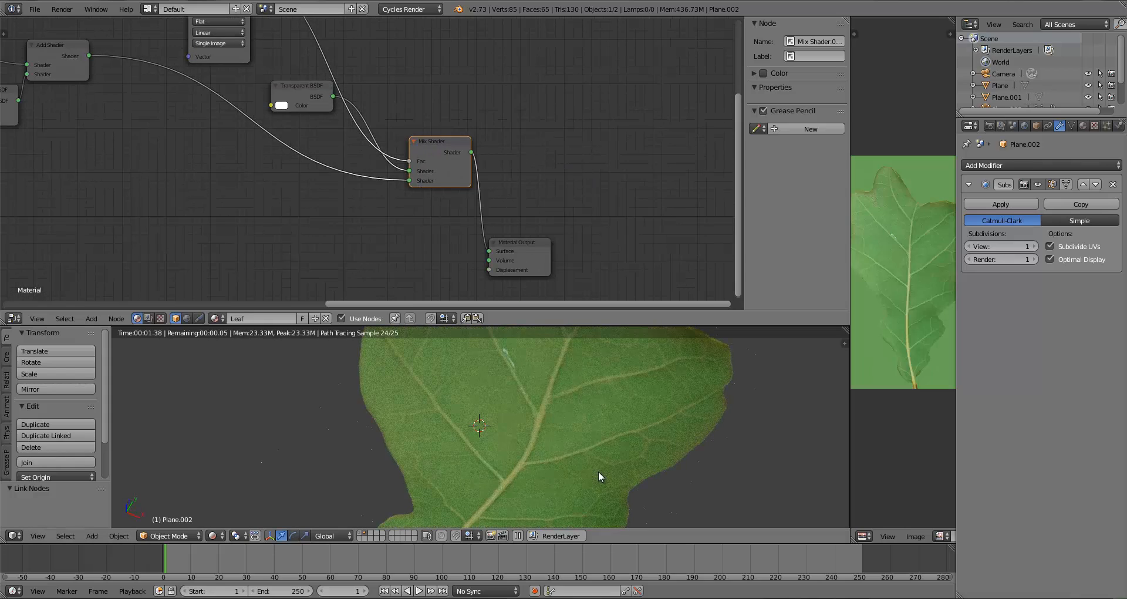
pyautogui.scroll(-3, 598, 470)
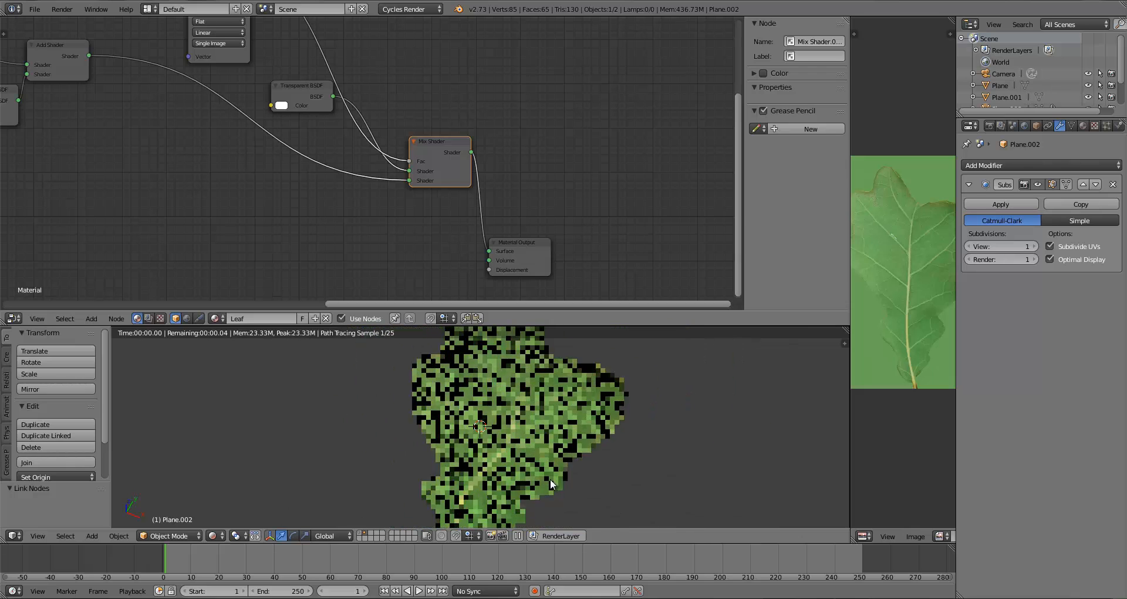
pyautogui.press('KP_3')
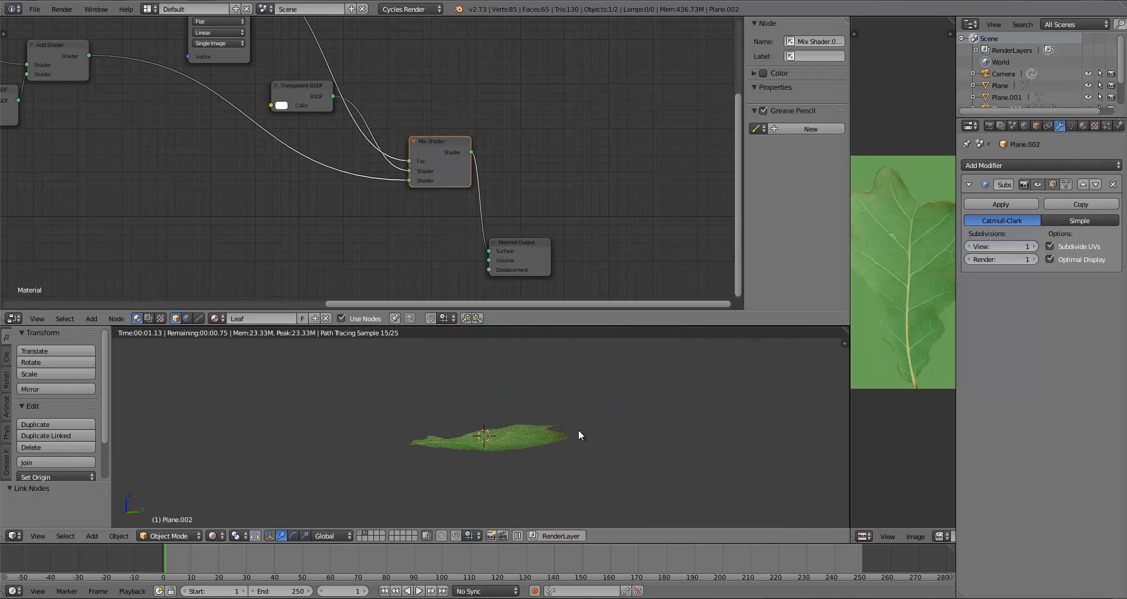
pyautogui.moveTo(579, 429)
pyautogui.mouseDown(button='middle')
pyautogui.moveTo(472, 335)
pyautogui.moveTo(509, 487)
pyautogui.moveTo(500, 462)
pyautogui.mouseUp(button='middle')
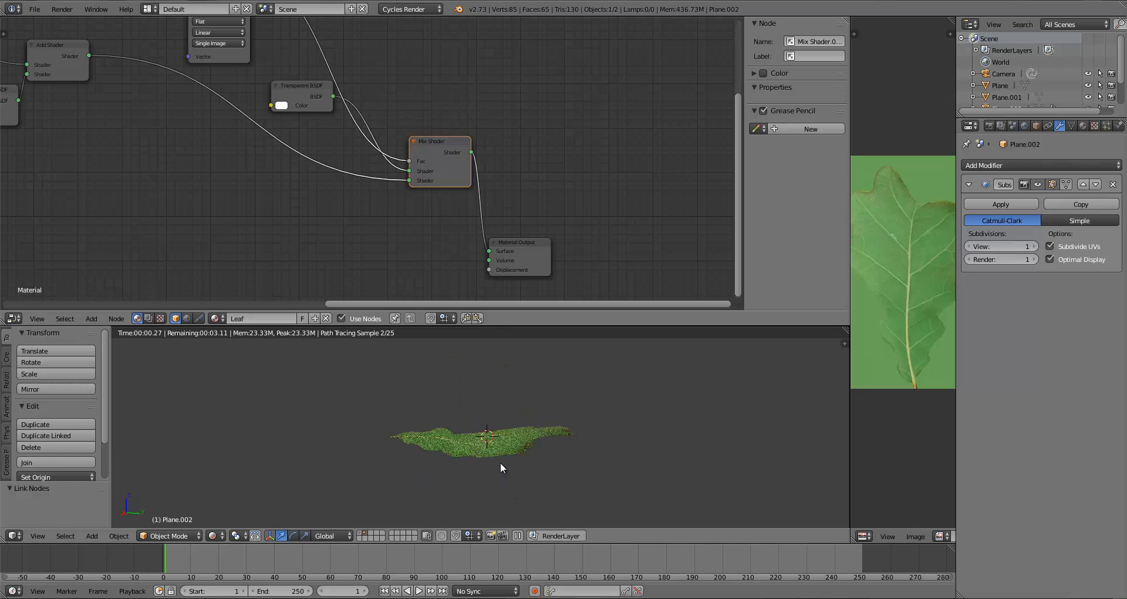
pyautogui.moveTo(506, 260); pyautogui.dragTo(615, 223)
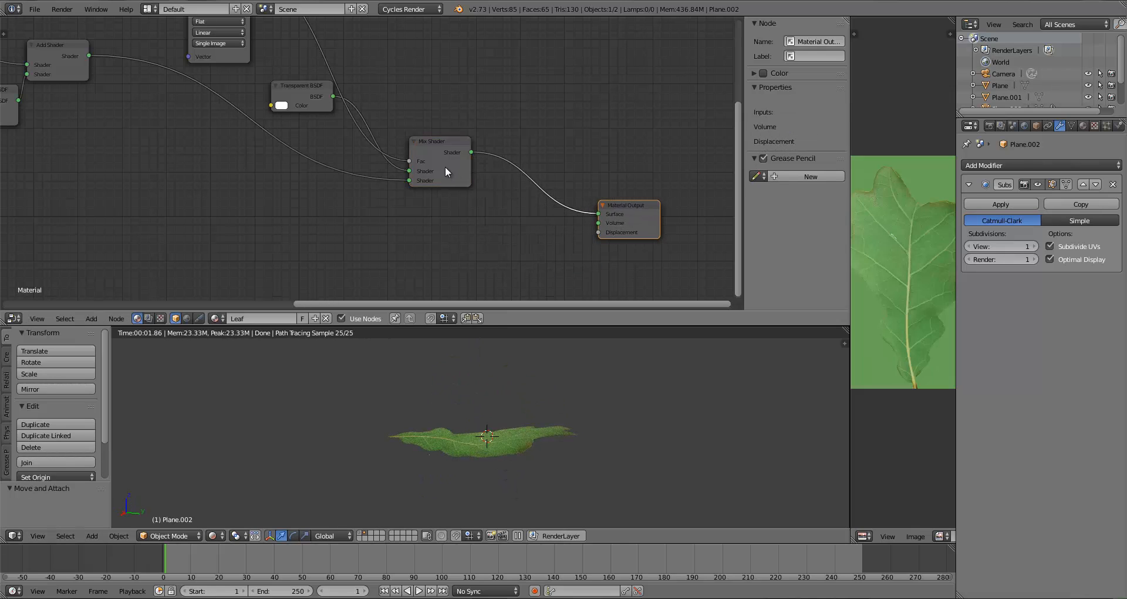
# Add a Math node below the Mix Shader and connect its Value output to the Material Output's Displacement.
pyautogui.moveTo(444, 146); pyautogui.dragTo(434, 145)
pyautogui.scroll(-4, 434, 145)
pyautogui.press('a')
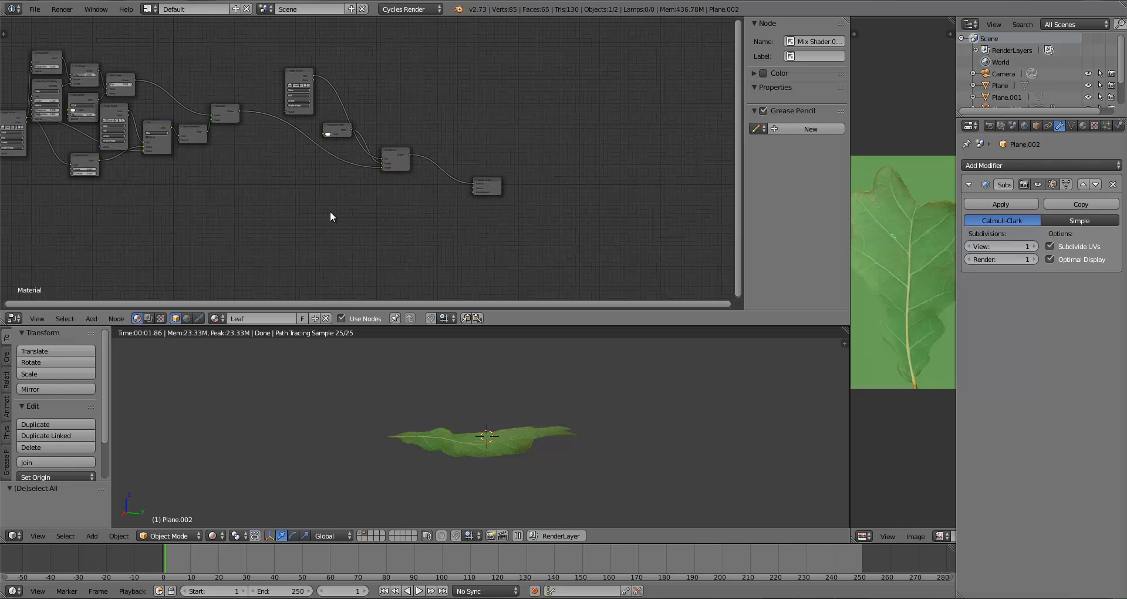
pyautogui.hotkey('ctrl', 's')
pyautogui.click(333, 212)
pyautogui.hotkey('shift', 'a')
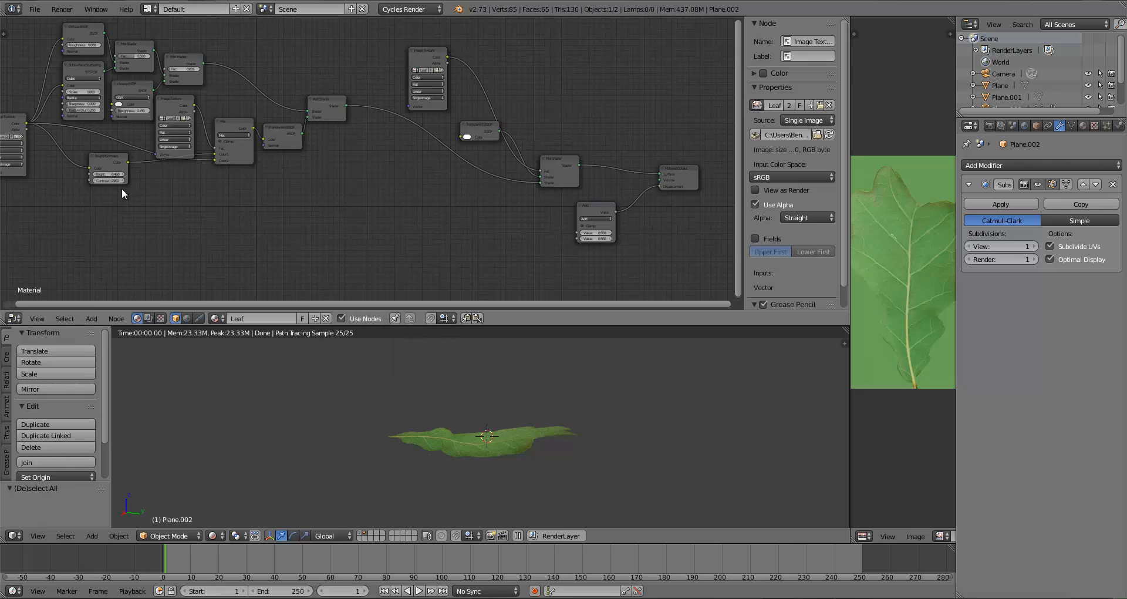
# Connect the leaf Image Texture's Color to the Math node's first Value input and reposition the Math node beside the Material Output.
pyautogui.scroll(1, 207, 178)
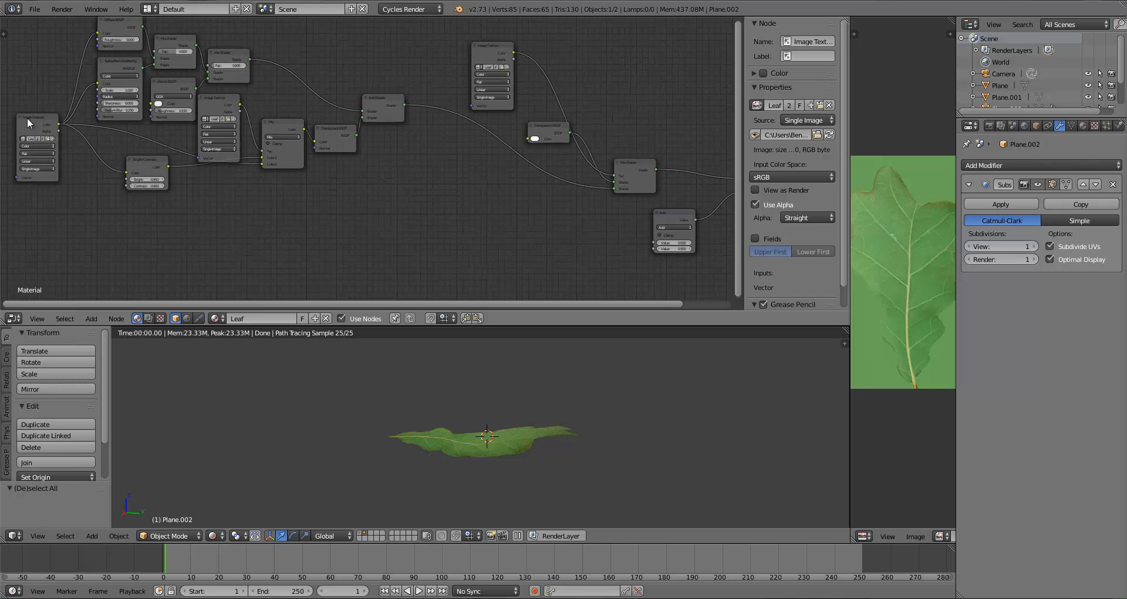
pyautogui.click(27, 117)
pyautogui.moveTo(58, 124); pyautogui.dragTo(654, 242)
pyautogui.moveTo(500, 210); pyautogui.dragTo(301, 185, button='middle')
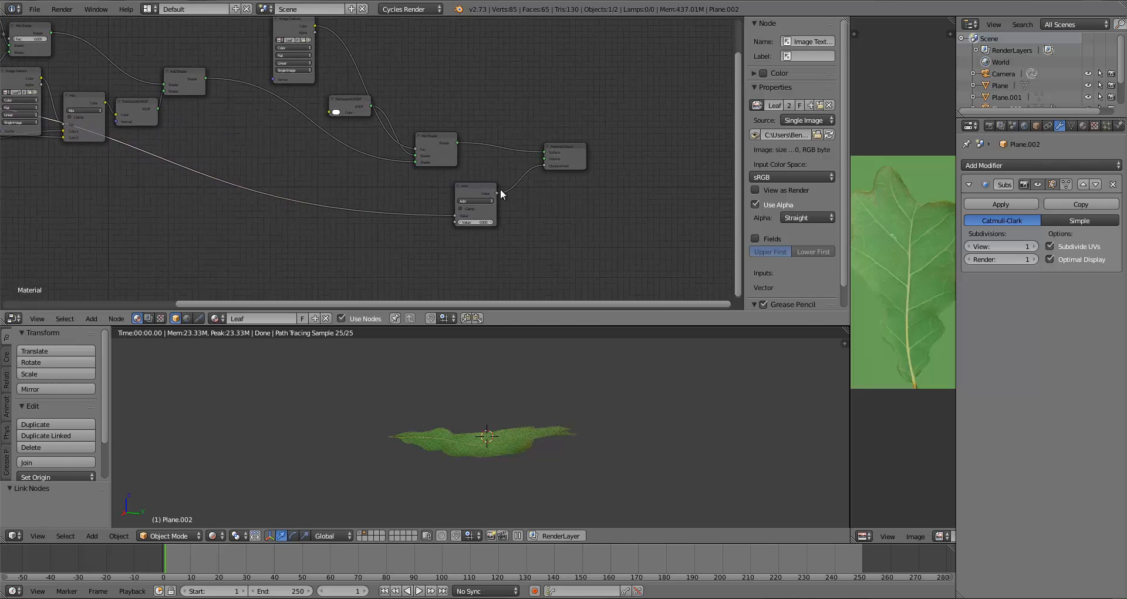
pyautogui.moveTo(472, 192); pyautogui.dragTo(473, 207)
# Change the Math node's operation to Multiply and set its second value to 0.05.
pyautogui.click(499, 194)
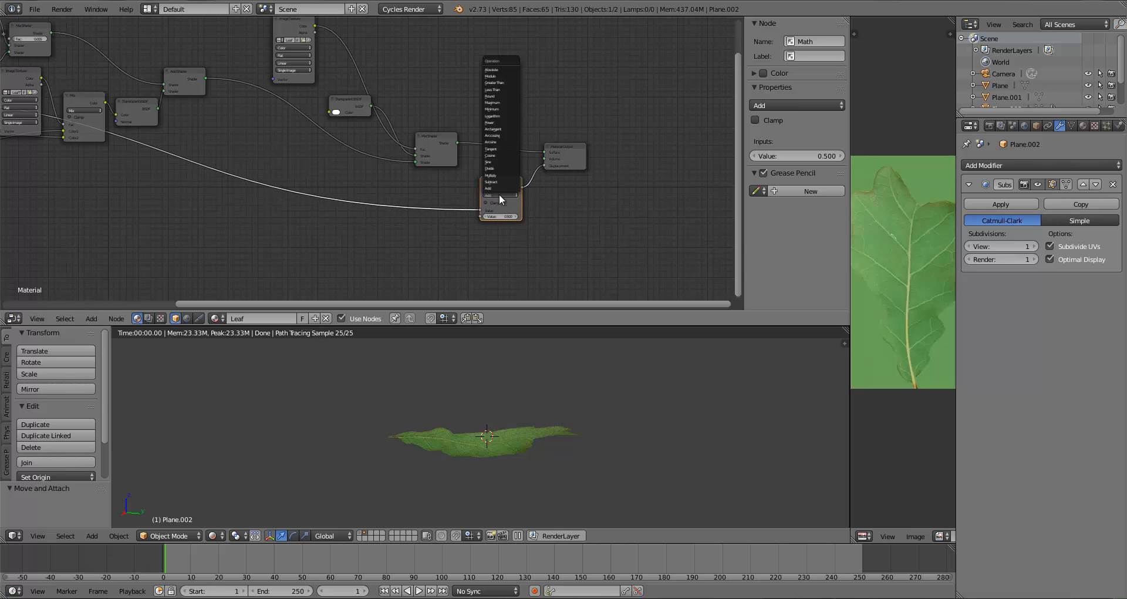
pyautogui.scroll(8, 540, 224)
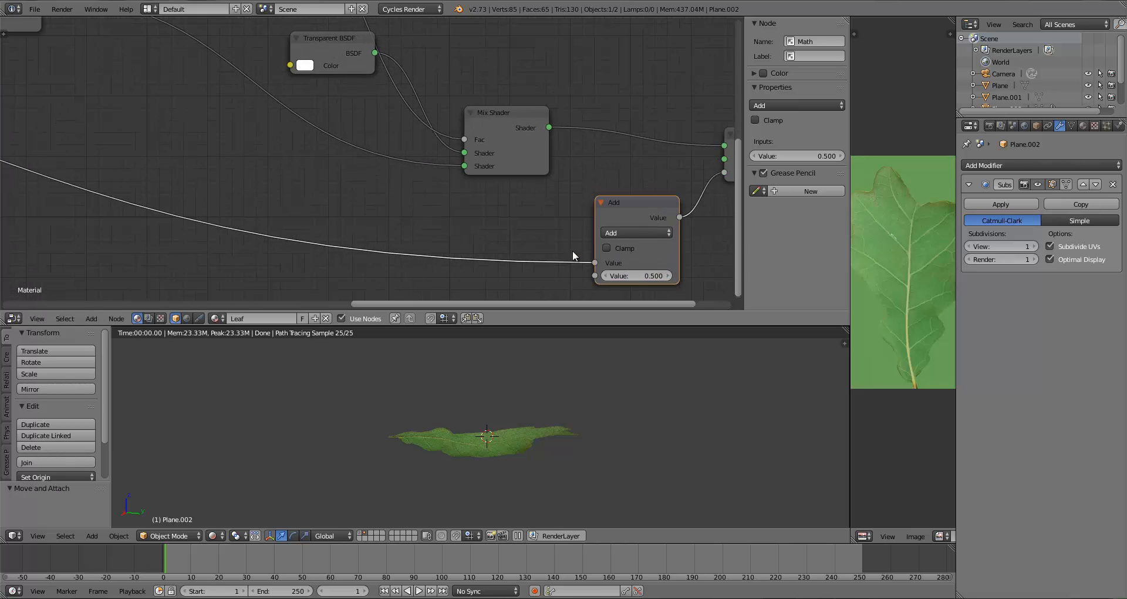
pyautogui.moveTo(575, 249); pyautogui.dragTo(470, 198, button='middle')
pyautogui.click(508, 181)
pyautogui.click(508, 222)
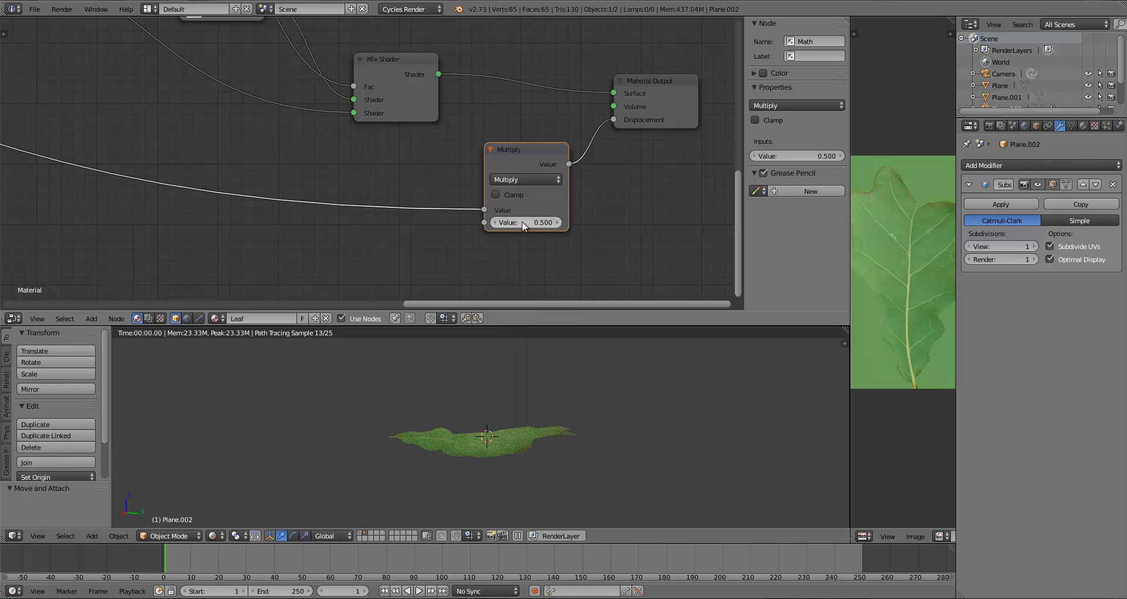
pyautogui.click(521, 221)
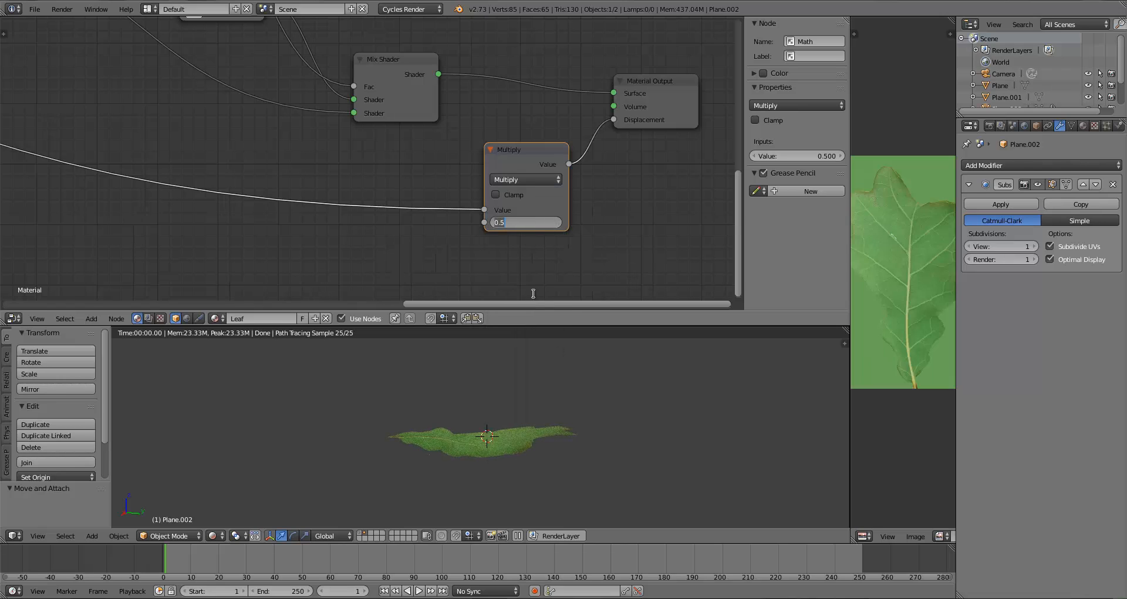
pyautogui.write('0.05')
pyautogui.press('Return')
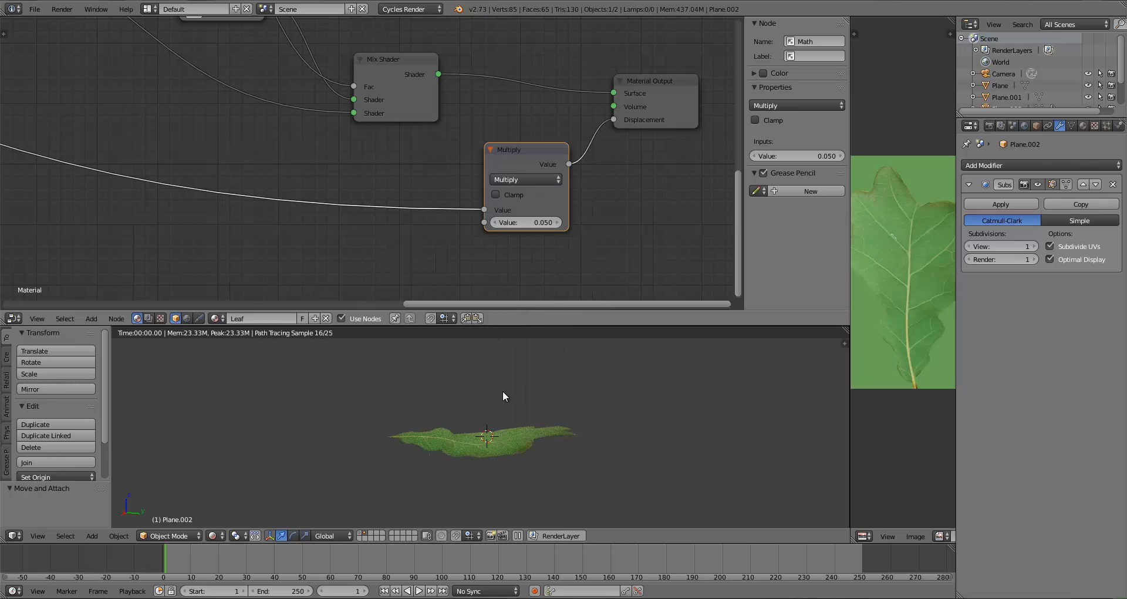
# Set the Multiply node's second value to 1 and check the leaf's bump from several angles.
pyautogui.scroll(5, 527, 448)
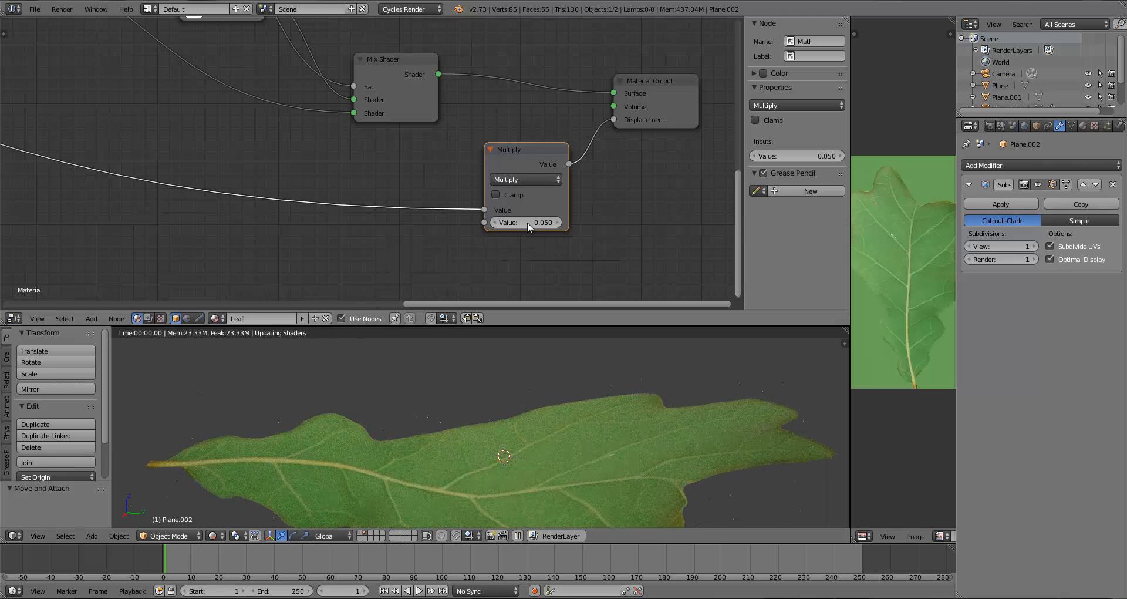
pyautogui.hotkey('ctrl', 's')
pyautogui.click(573, 490)
pyautogui.click(528, 222)
pyautogui.write('1')
pyautogui.press('Return')
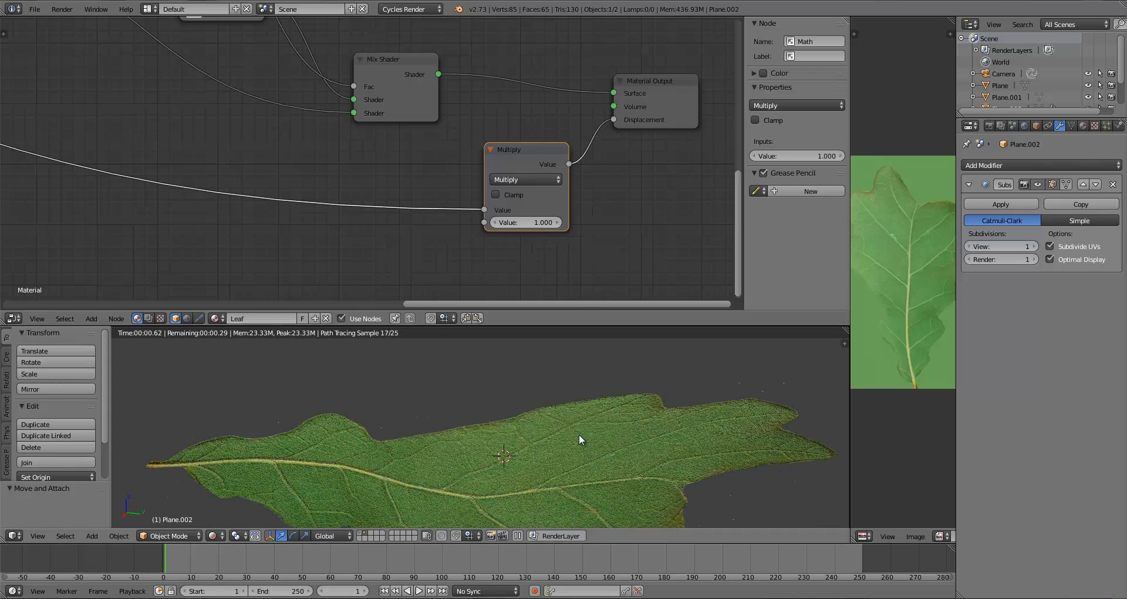
pyautogui.moveTo(540, 464); pyautogui.dragTo(638, 489, button='middle')
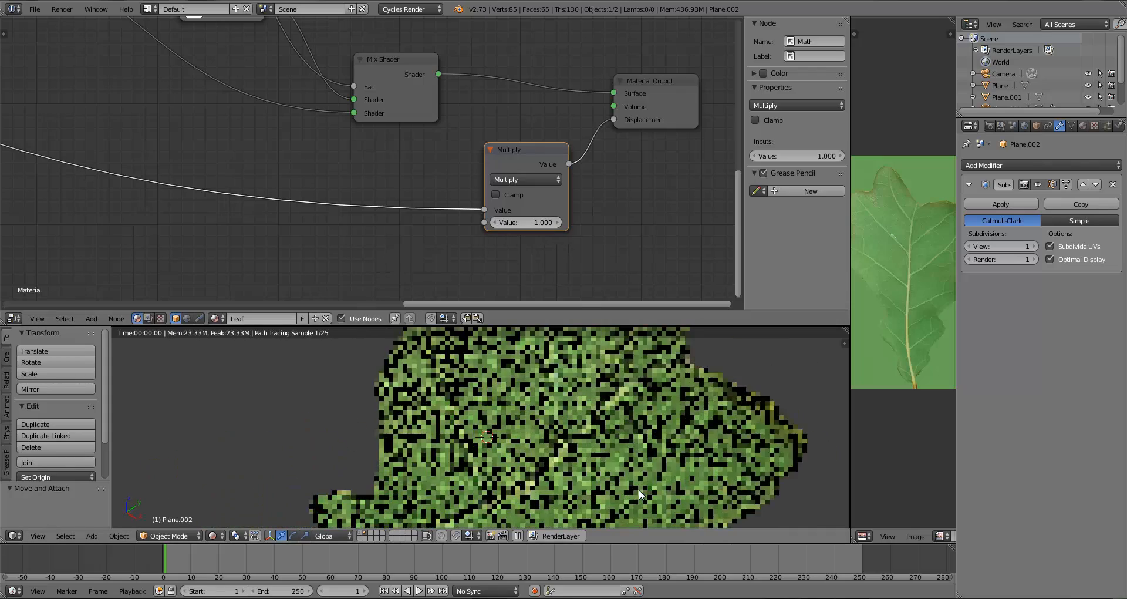
pyautogui.moveTo(604, 424); pyautogui.dragTo(544, 329, button='middle')
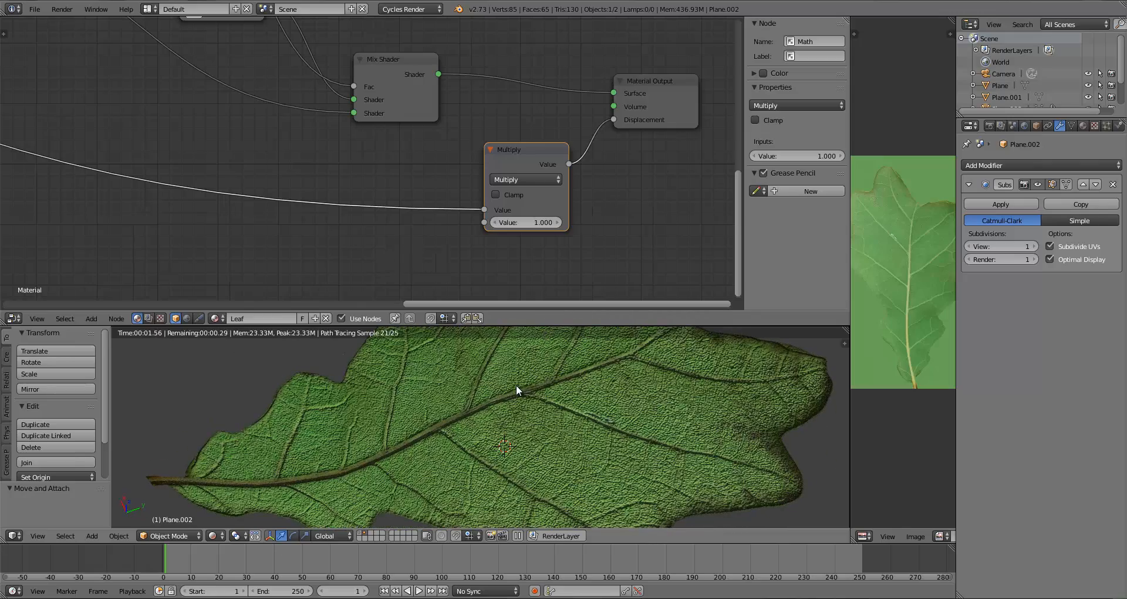
pyautogui.moveTo(516, 385); pyautogui.dragTo(554, 508, button='middle')
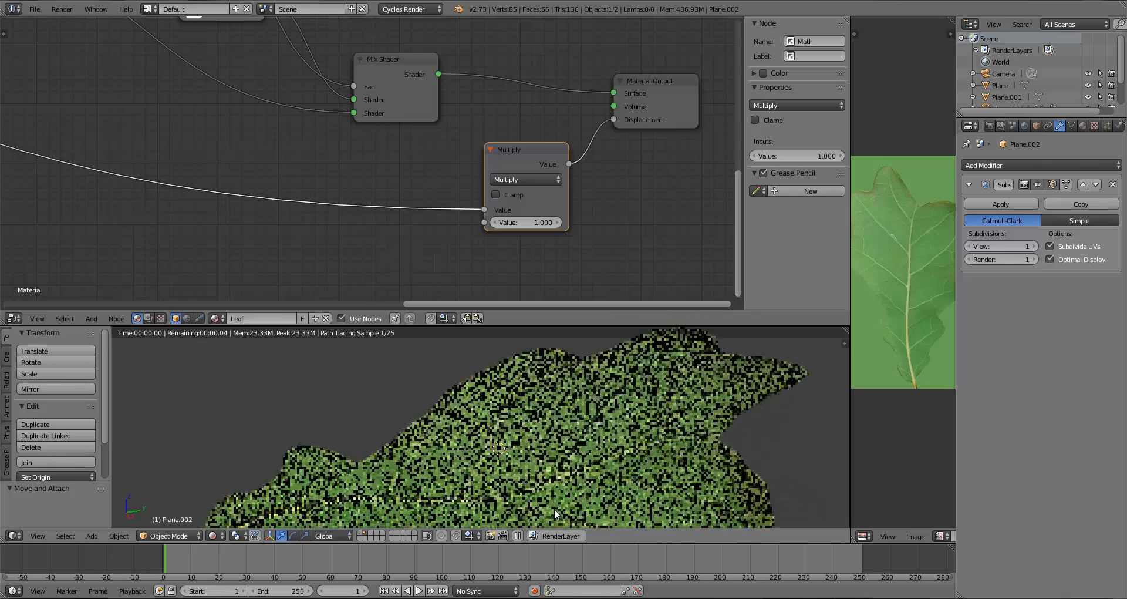
# Set the Multiply node's second value to -1 and inspect the vein relief on both sides of the leaf.
pyautogui.click(533, 223)
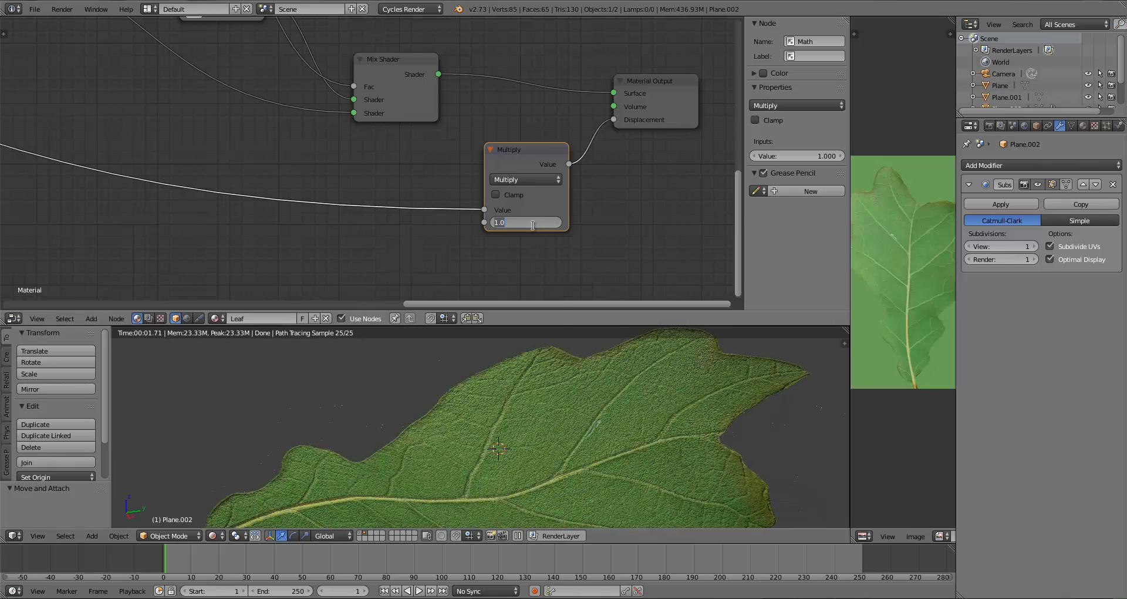
pyautogui.write('-1')
pyautogui.press('Return')
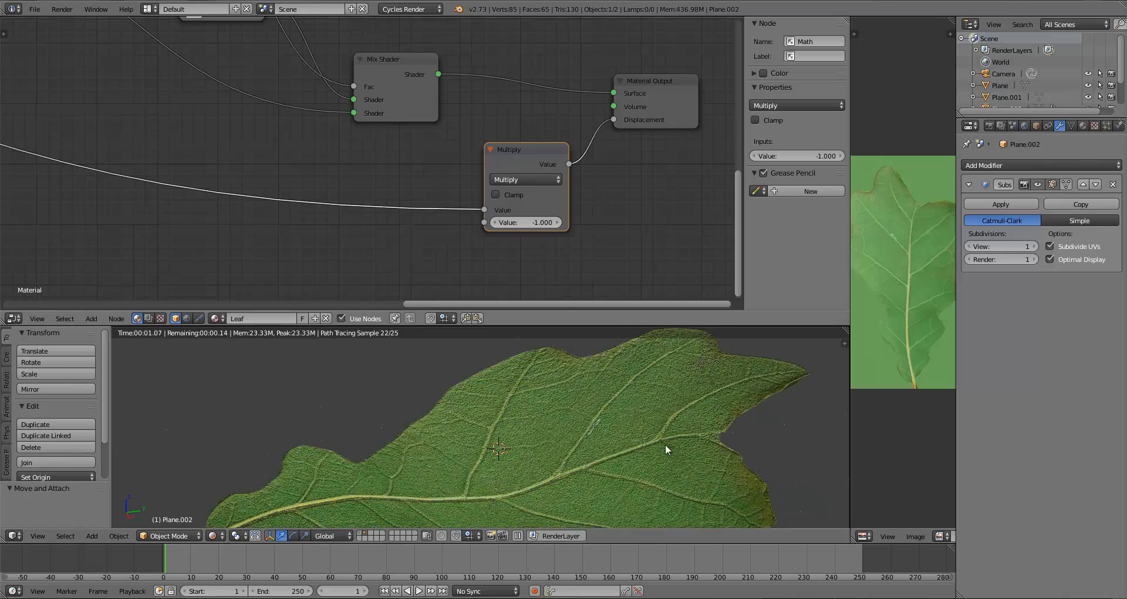
pyautogui.moveTo(664, 443); pyautogui.dragTo(520, 423, button='middle')
pyautogui.scroll(2, 432, 396)
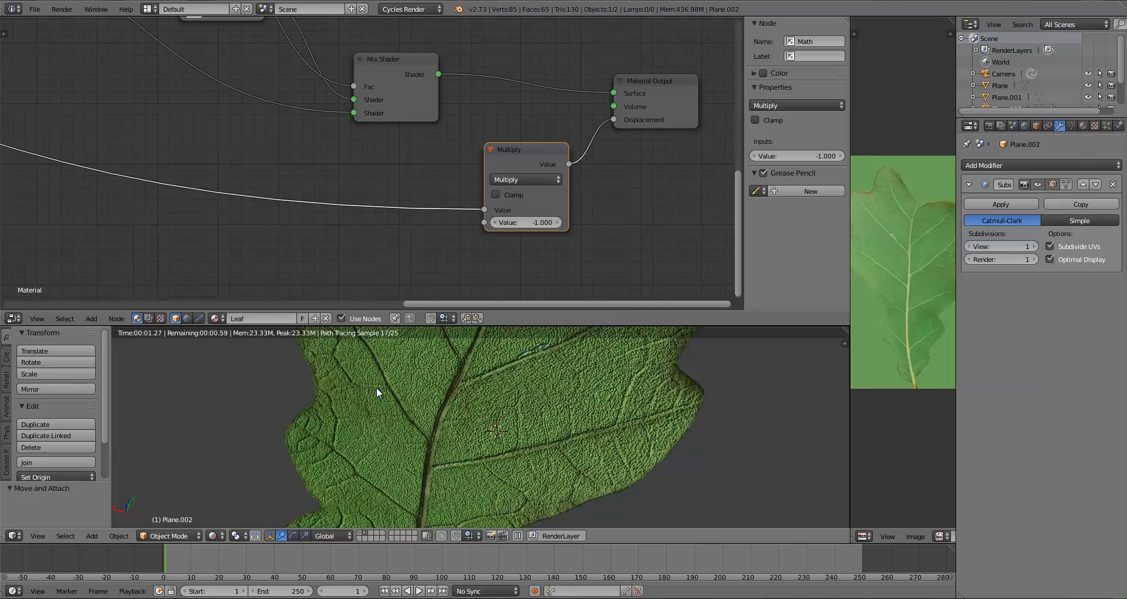
pyautogui.moveTo(376, 386); pyautogui.dragTo(593, 512, button='middle')
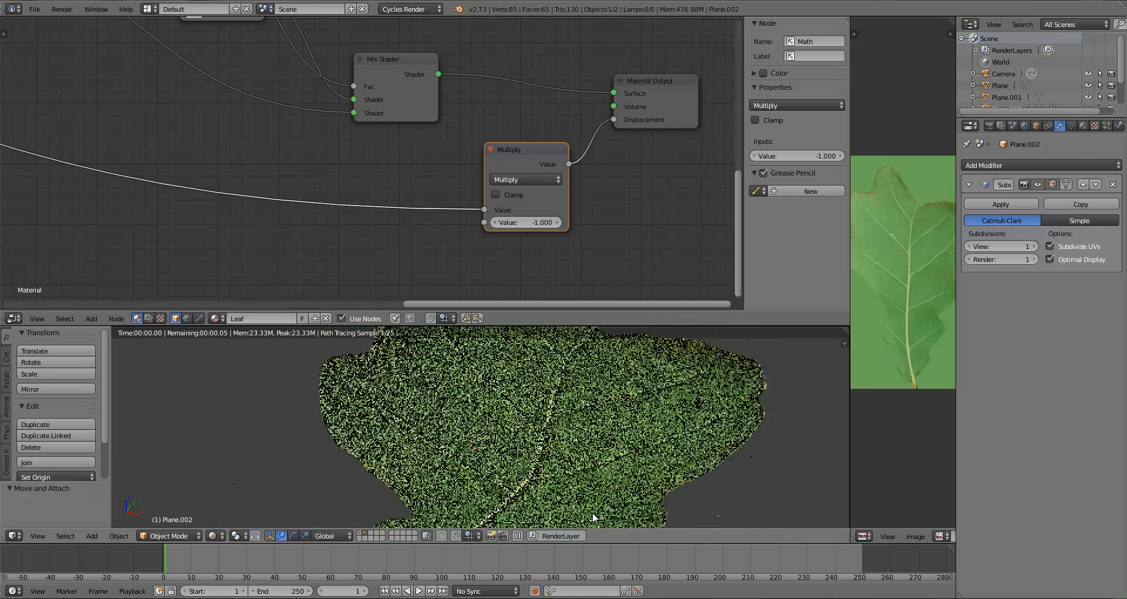
pyautogui.scroll(-2, 593, 487)
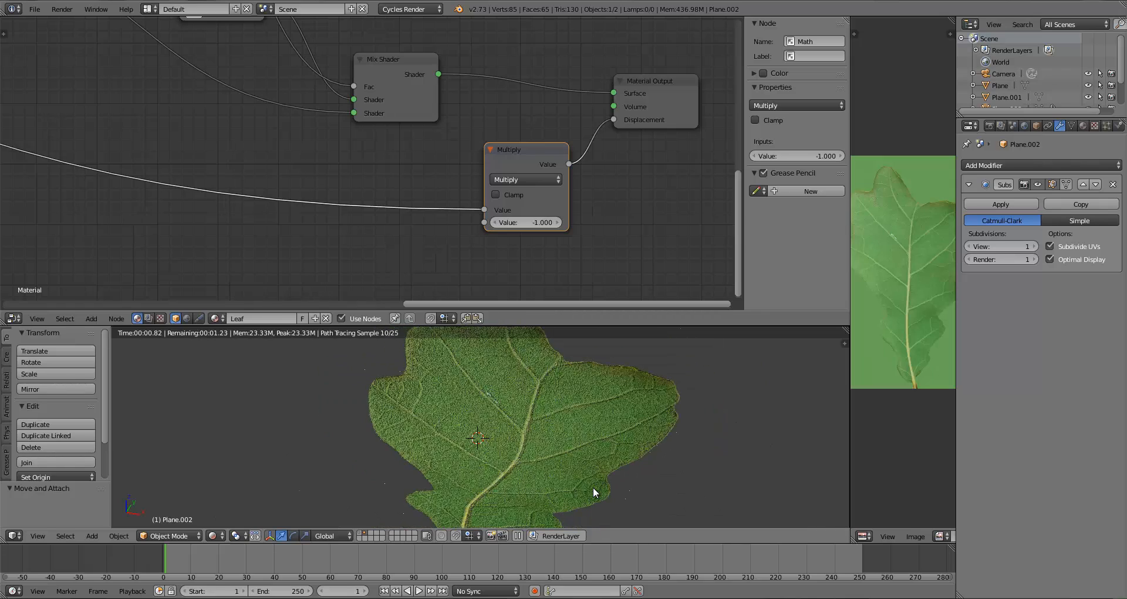
pyautogui.scroll(-2, 593, 487)
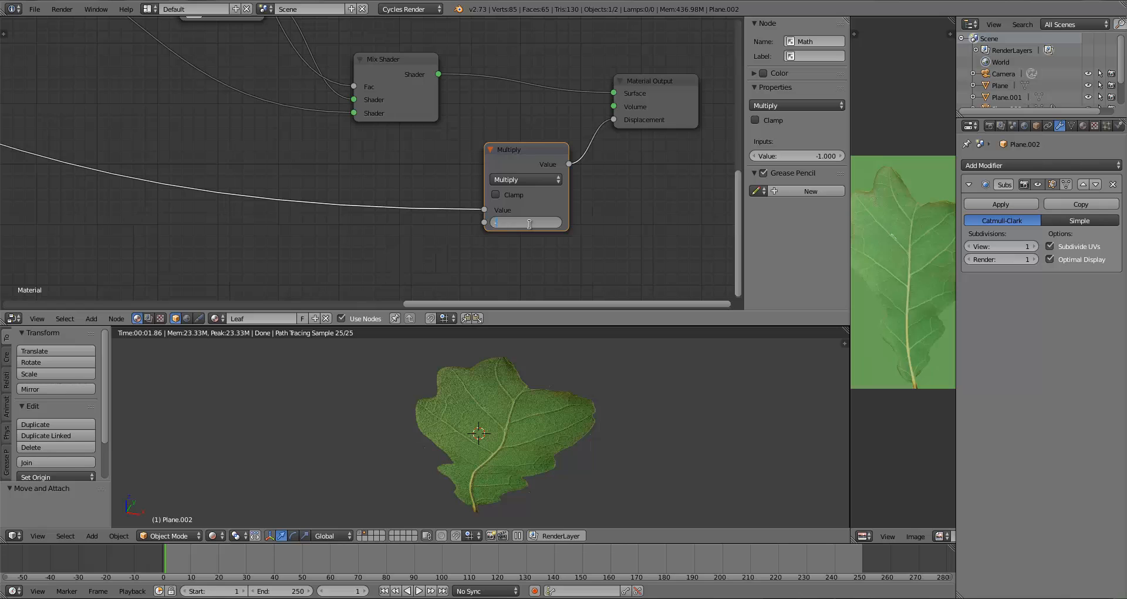
# Set the Multiply node's second value to -0.05 and check the rendered leaf surface from another angle.
pyautogui.write('0.05')
pyautogui.press('Return')
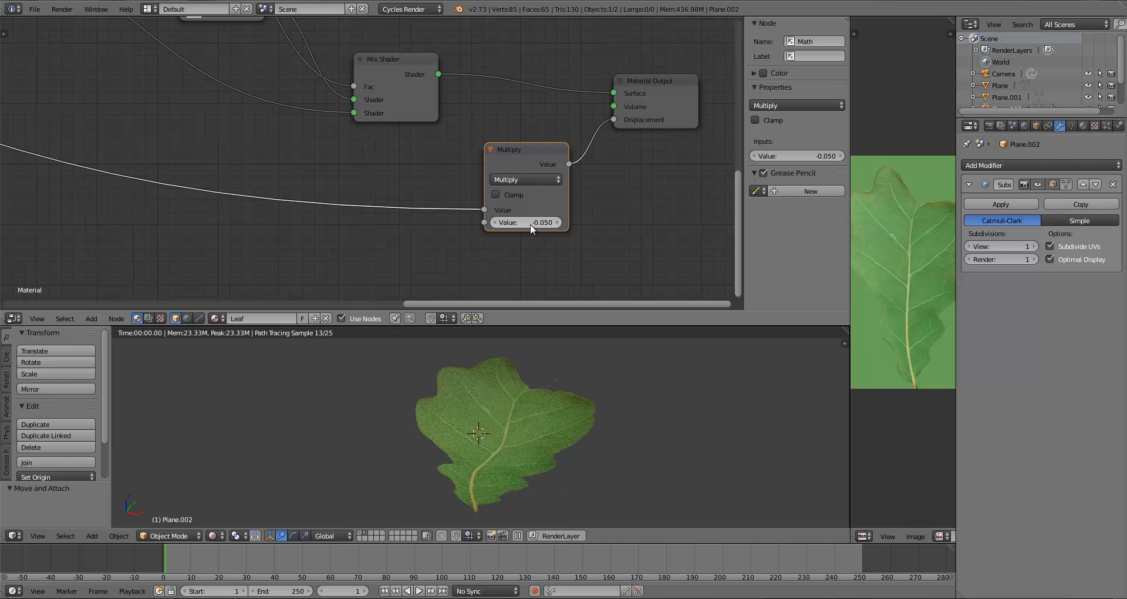
pyautogui.scroll(2, 593, 387)
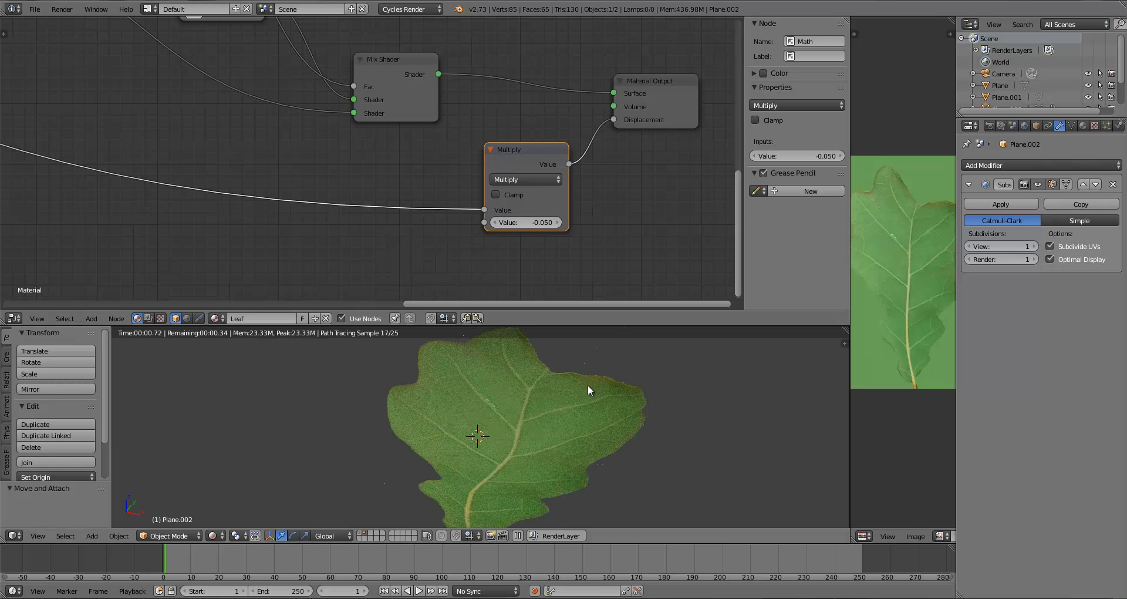
pyautogui.moveTo(587, 386); pyautogui.dragTo(484, 463, button='middle')
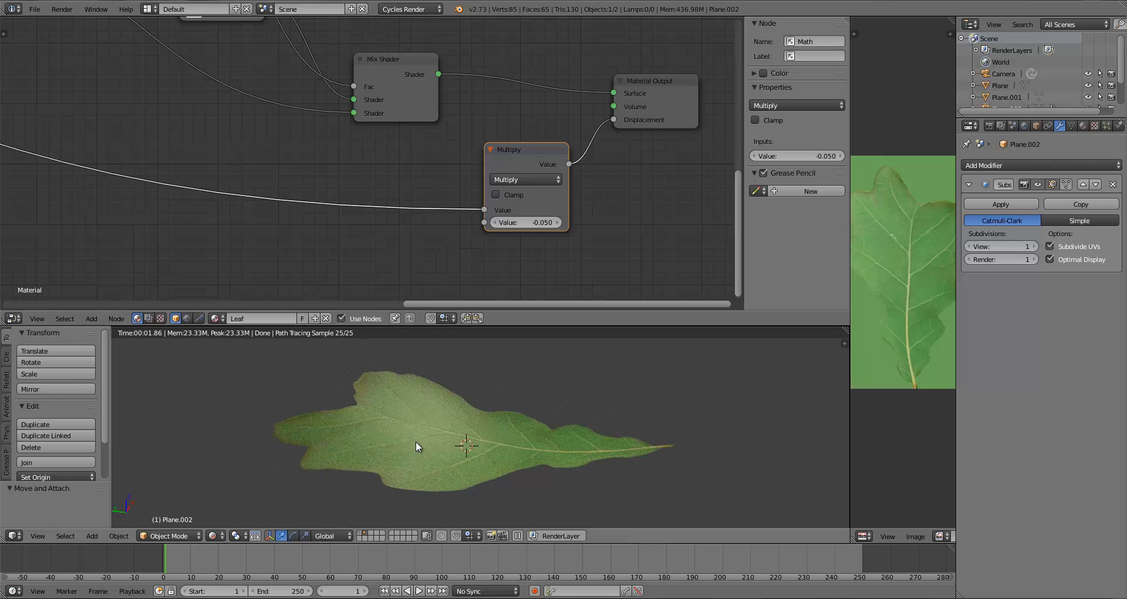
pyautogui.scroll(-3, 415, 441)
# Set the Glossy BSDF's roughness to 0.1.
pyautogui.scroll(-8, 182, 229)
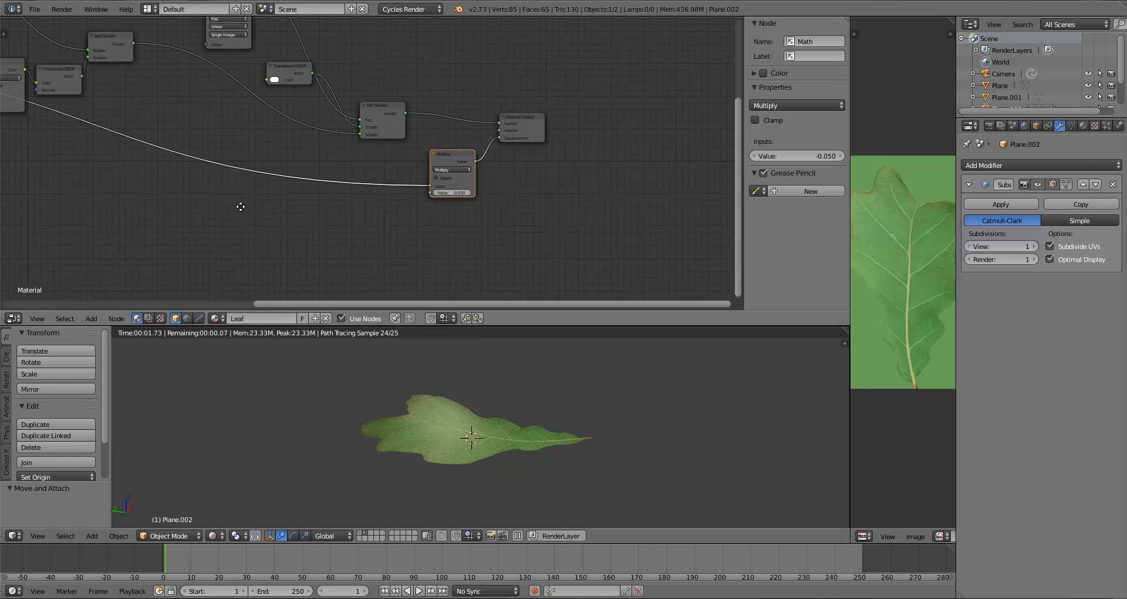
pyautogui.moveTo(241, 206); pyautogui.dragTo(427, 259, button='middle')
pyautogui.moveTo(249, 183); pyautogui.dragTo(409, 226, button='middle')
pyautogui.scroll(5, 290, 187)
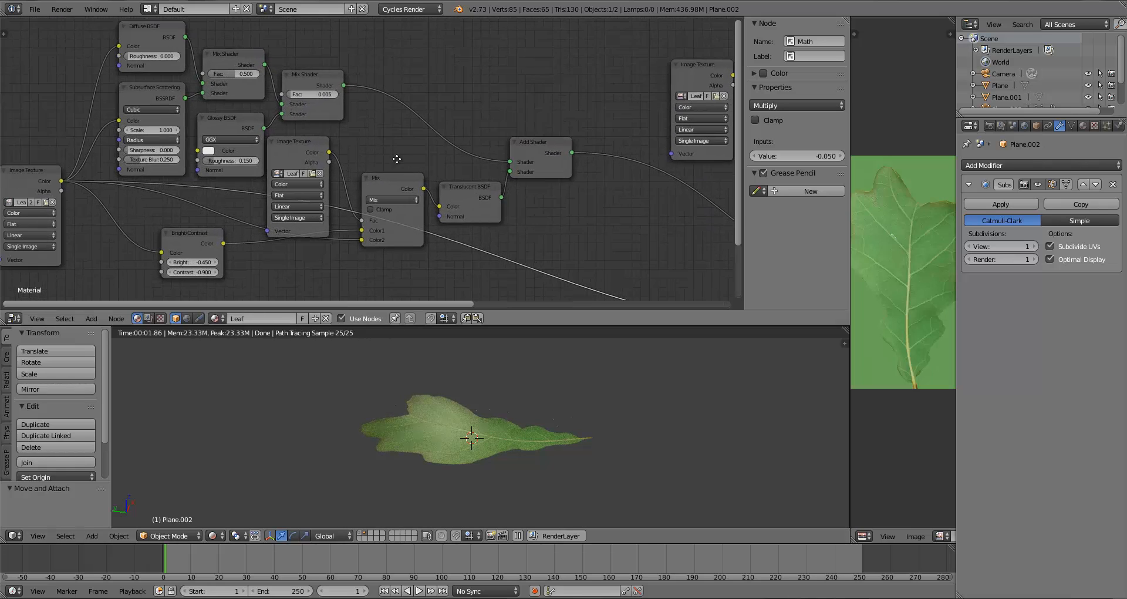
pyautogui.scroll(2, 296, 202)
pyautogui.click(229, 194)
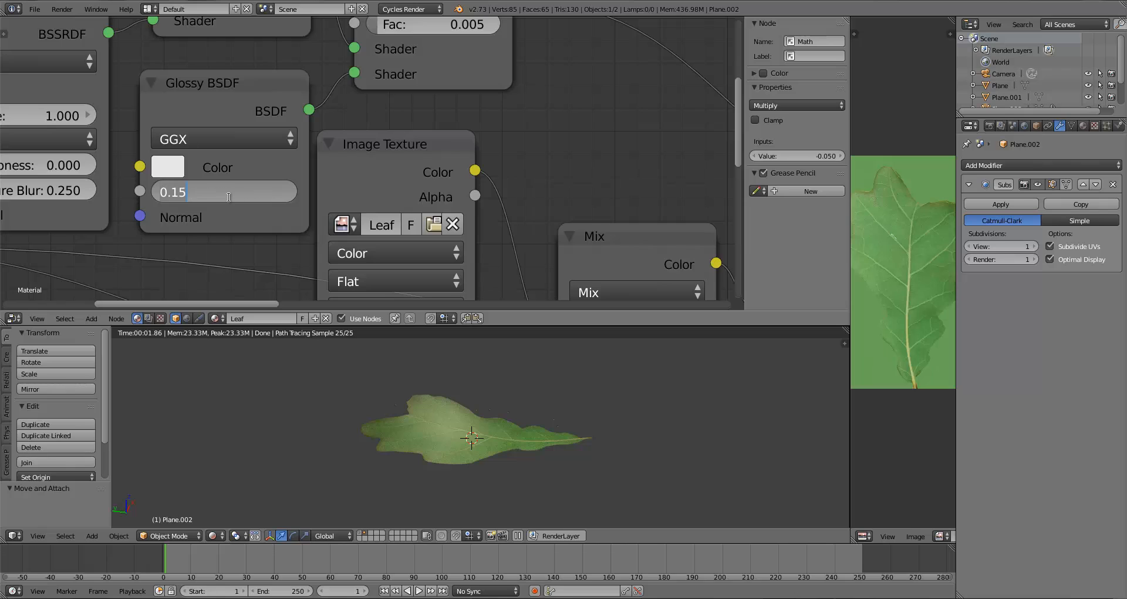
pyautogui.write('.1')
pyautogui.press('Return')
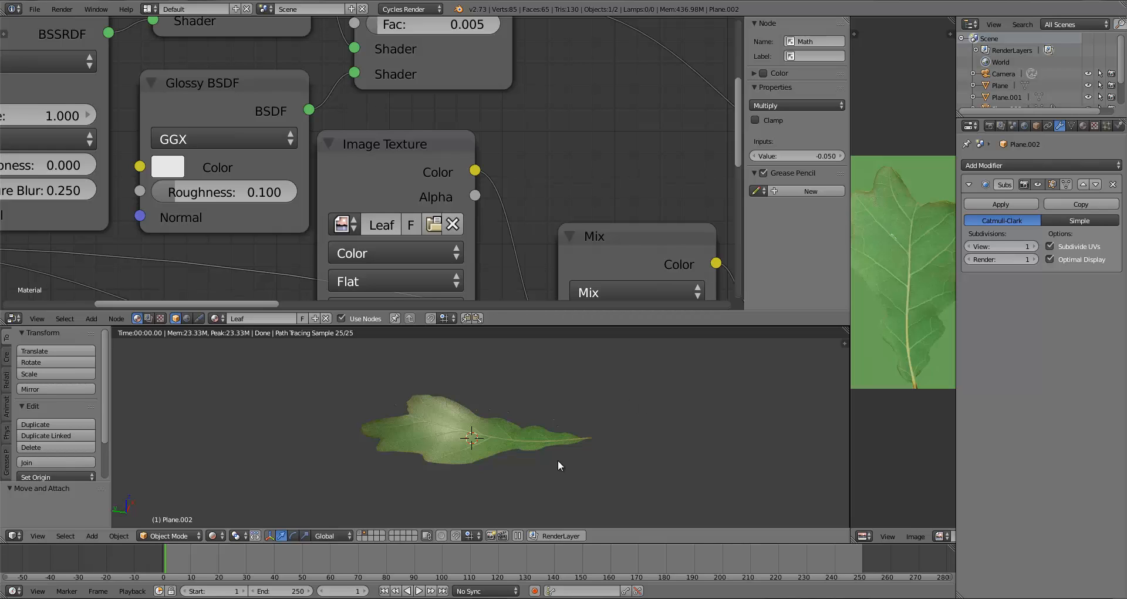
# Switch the 3D view from rendered to solid shading and deselect all objects.
pyautogui.scroll(-12, 536, 439)
pyautogui.moveTo(545, 424); pyautogui.dragTo(462, 457, button='middle')
pyautogui.scroll(10, 460, 460)
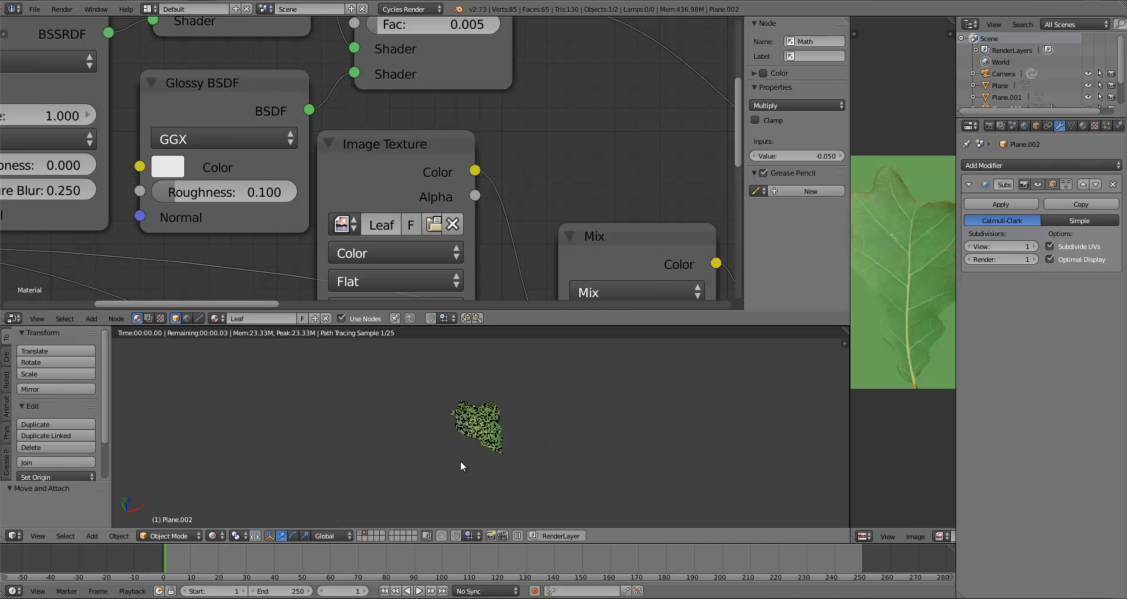
pyautogui.press('z')
pyautogui.press('z')
pyautogui.press('a')
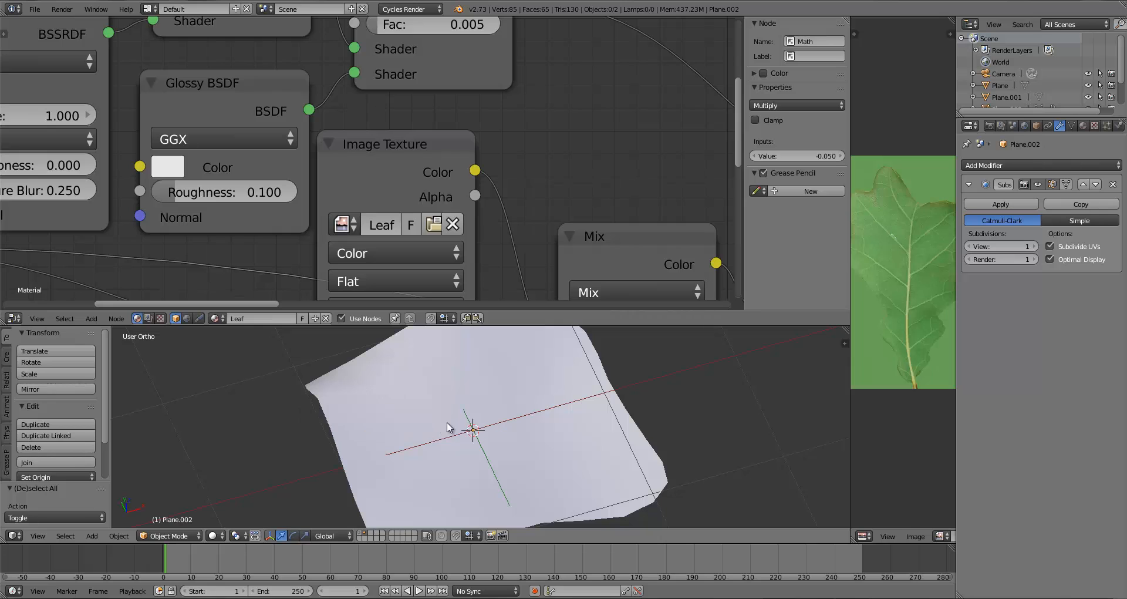
# Rearrange the workspace by enlarging the 3D view, removing the image area and keeping a full-width node editor above.
pyautogui.moveTo(826, 326); pyautogui.dragTo(584, 136)
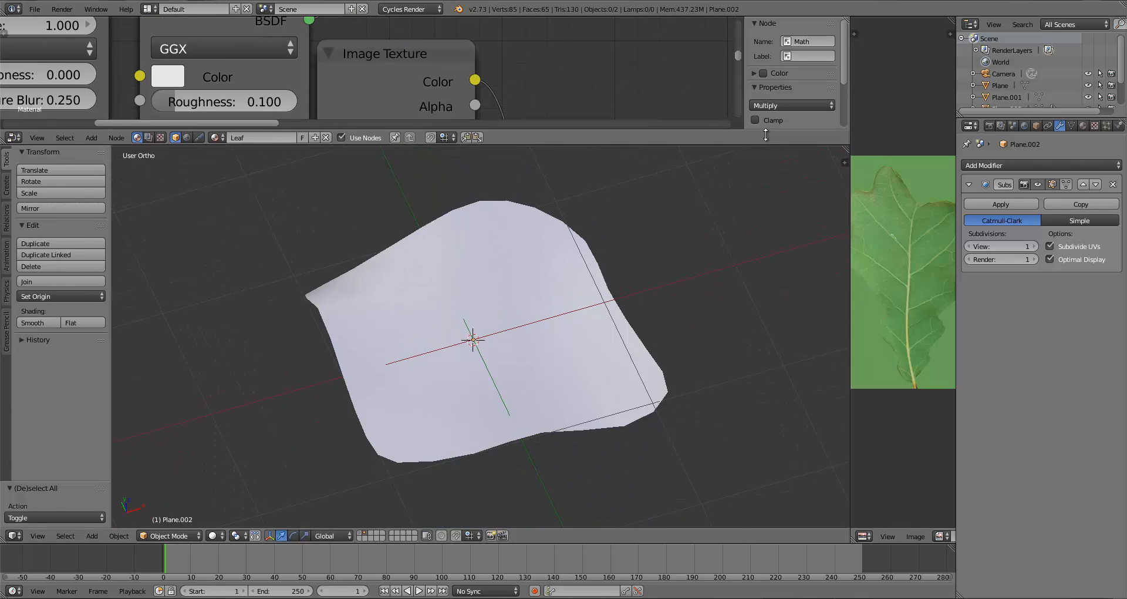
pyautogui.scroll(-6, 583, 103)
pyautogui.scroll(-3, 784, 163)
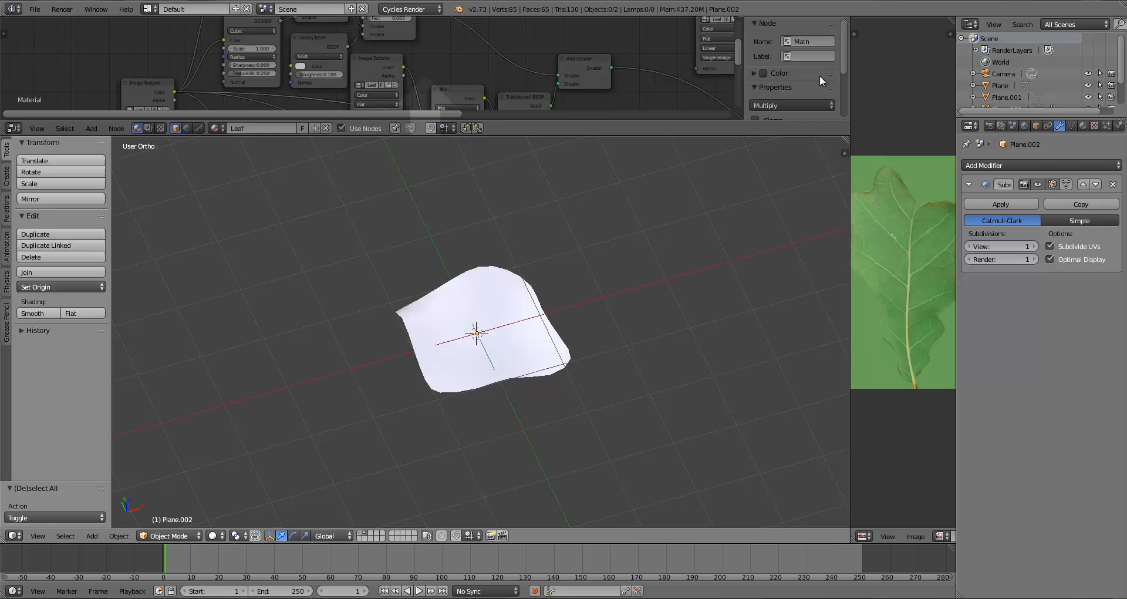
pyautogui.moveTo(820, 75); pyautogui.dragTo(820, 74)
pyautogui.moveTo(846, 20); pyautogui.dragTo(939, 190)
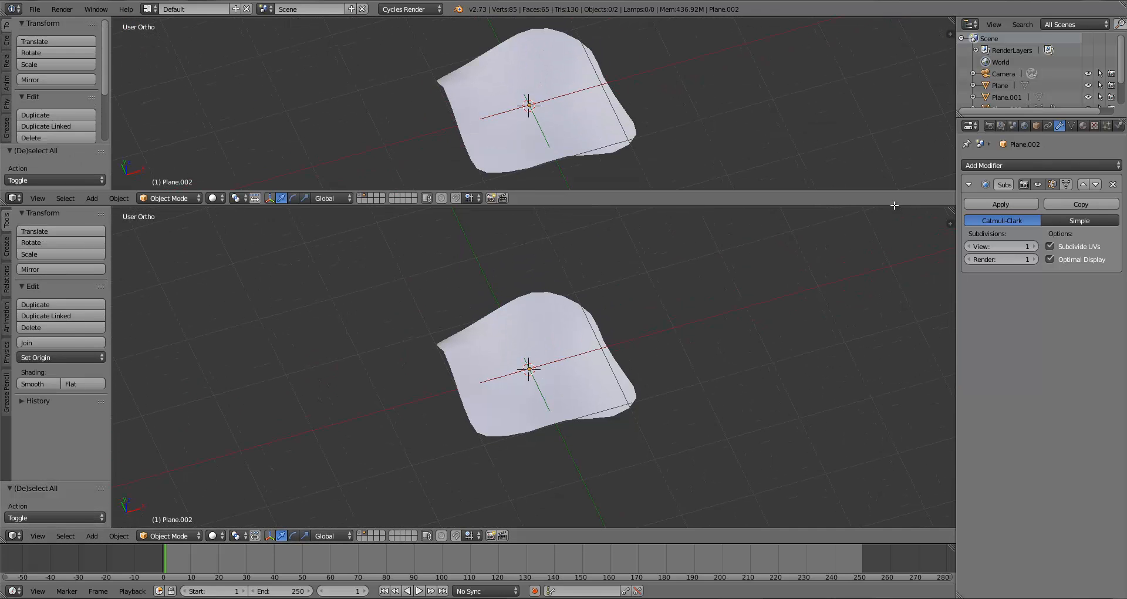
pyautogui.click(12, 198)
pyautogui.click(59, 351)
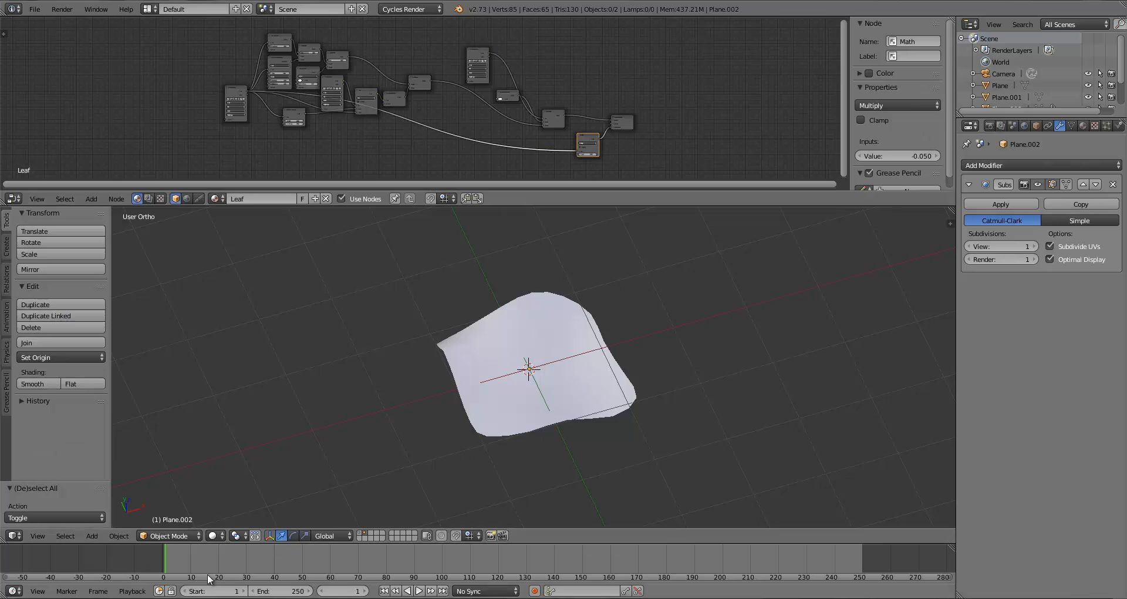
# Show the scene layer that holds the full tree and view the tree from the front.
pyautogui.click(360, 535)
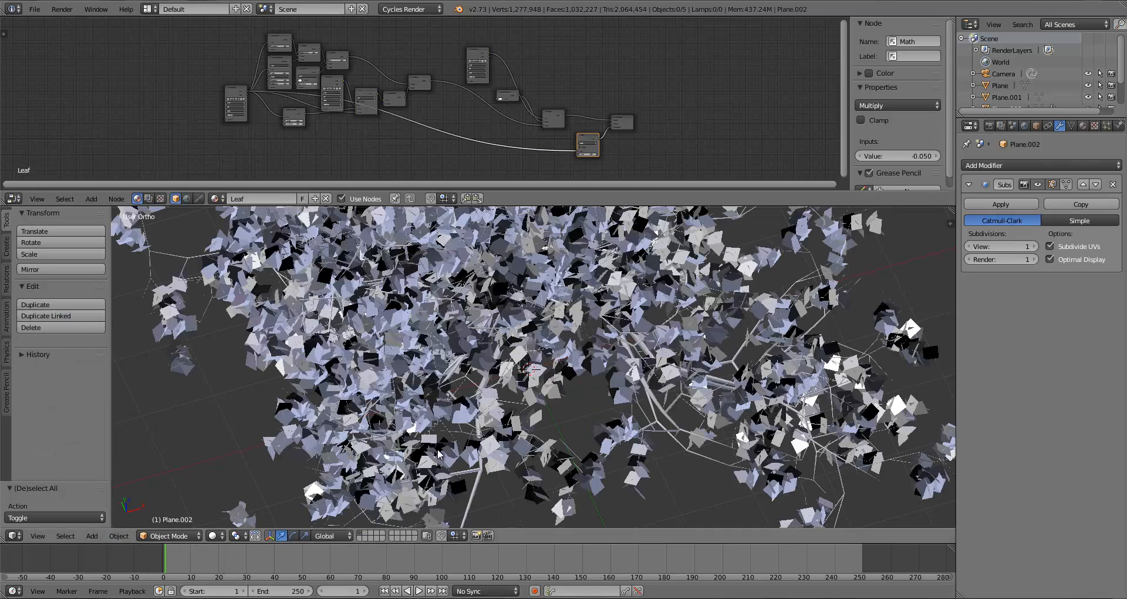
pyautogui.moveTo(478, 415); pyautogui.dragTo(432, 404, button='middle')
pyautogui.scroll(-10, 431, 405)
pyautogui.press('KP_1')
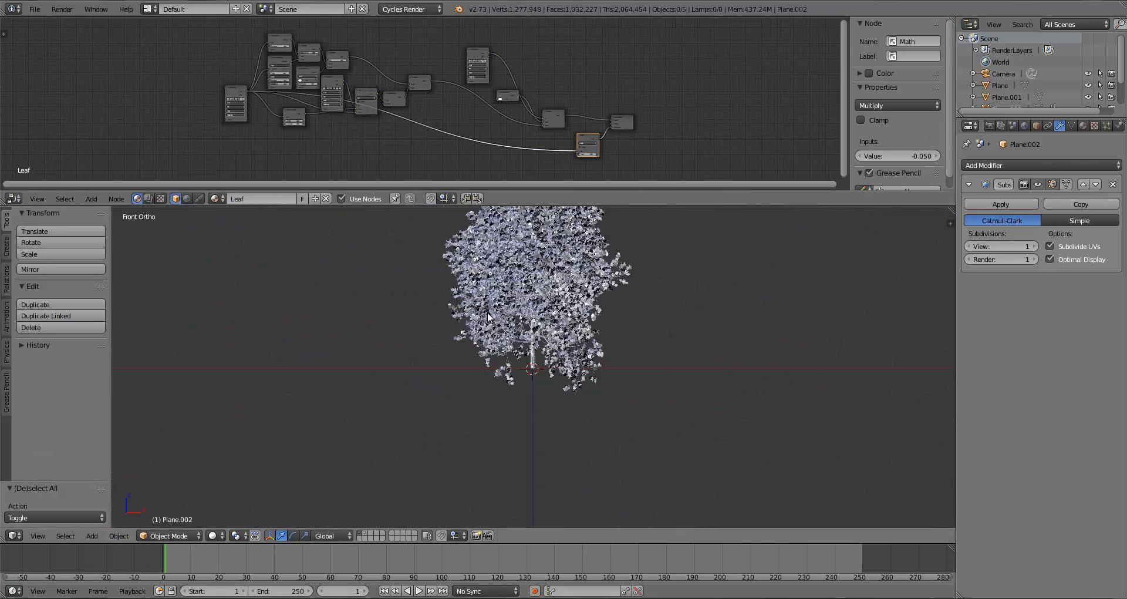
# Select the leaves object of the full tree.
pyautogui.keyDown('shift'); pyautogui.moveTo(487, 315); pyautogui.dragTo(469, 402, button='middle'); pyautogui.keyUp('shift')
pyautogui.scroll(3, 592, 281)
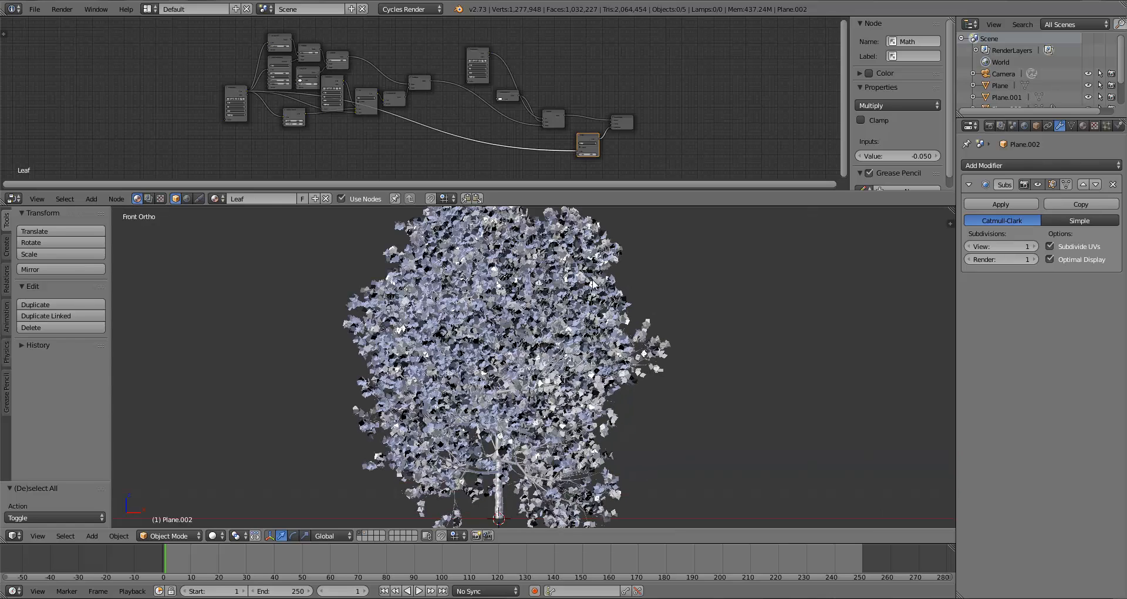
pyautogui.rightClick(593, 285)
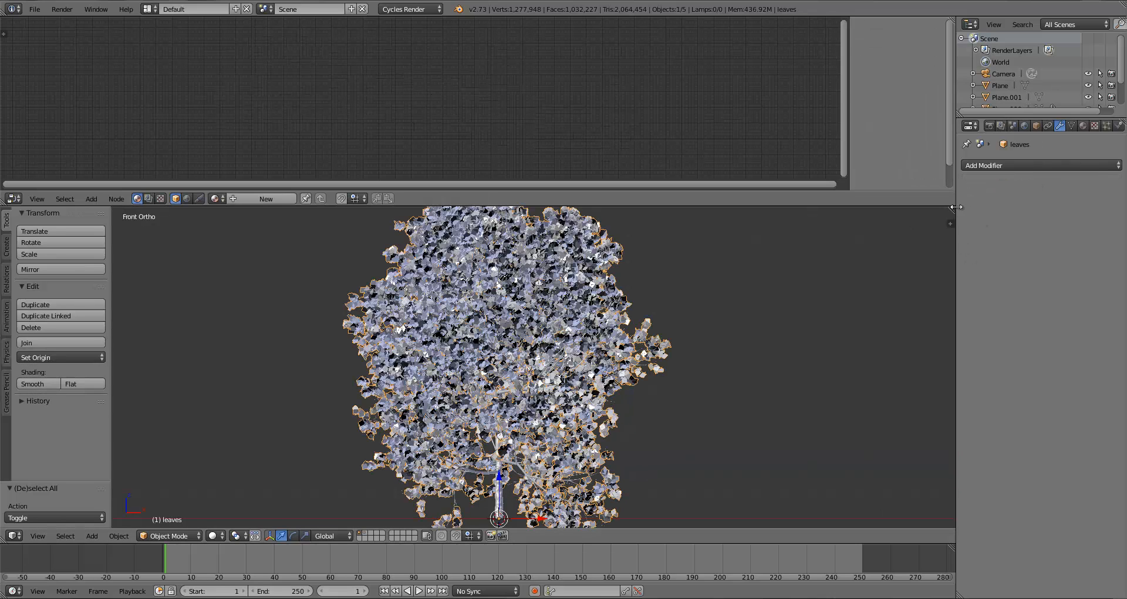
# Split the 3D view, show LeafColor.png in a UV/Image Editor beside it, and save over the existing blend file.
pyautogui.moveTo(891, 226); pyautogui.dragTo(593, 229)
pyautogui.click(605, 535)
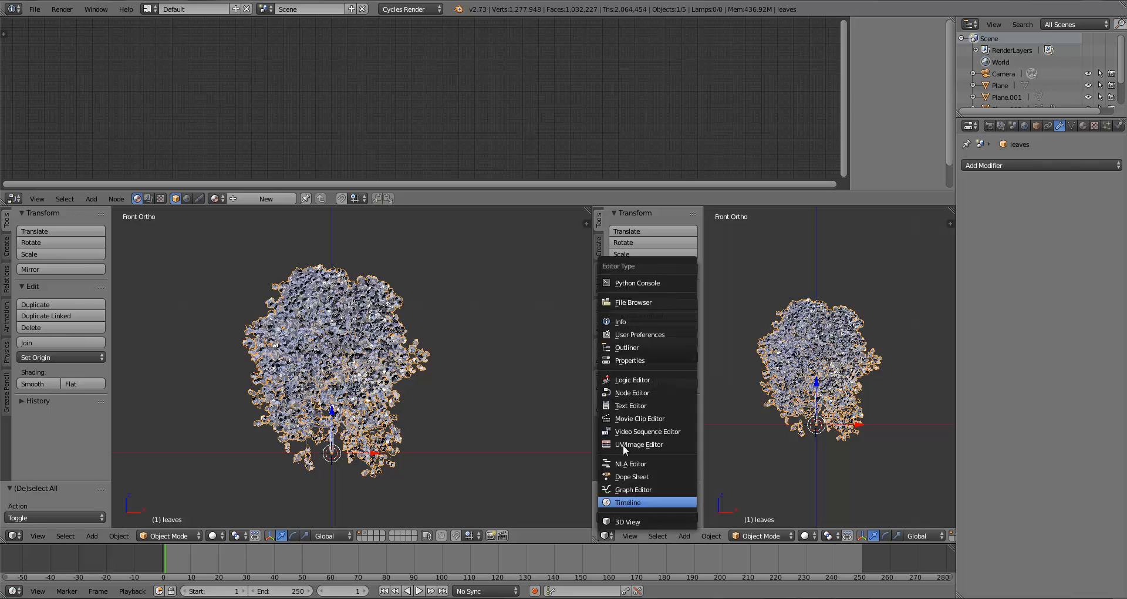
pyautogui.click(622, 445)
pyautogui.scroll(3, 495, 428)
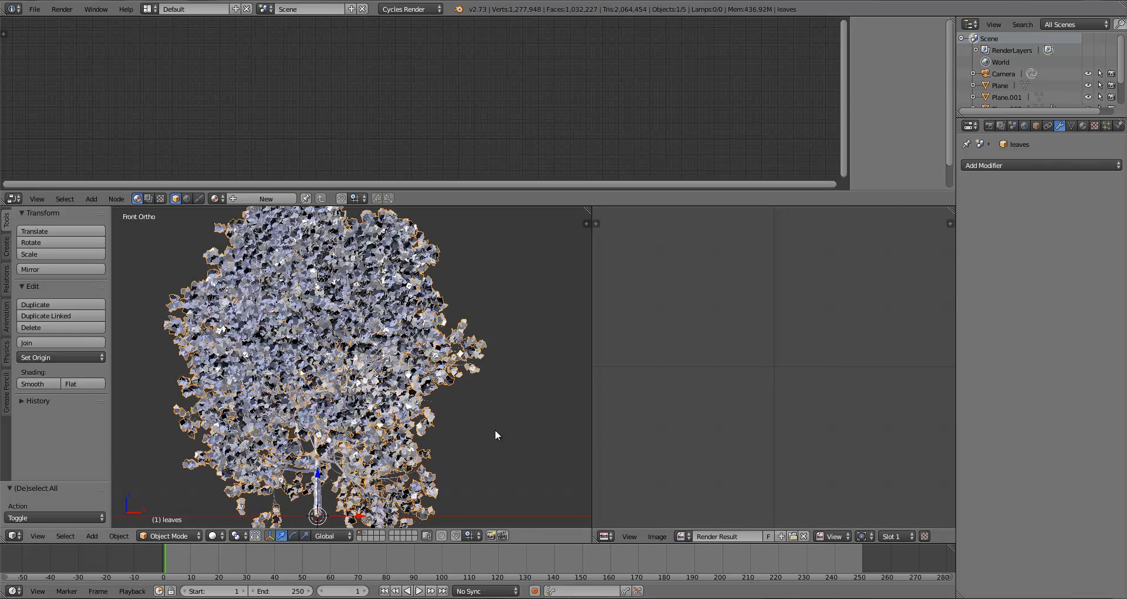
pyautogui.scroll(2, 497, 381)
pyautogui.click(683, 536)
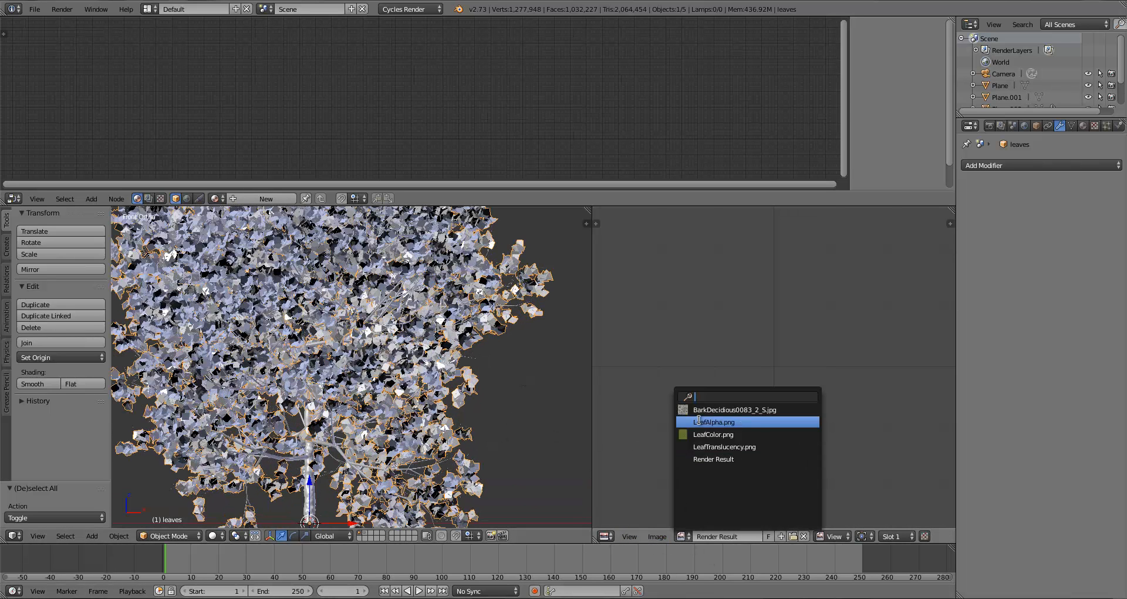
pyautogui.click(697, 433)
pyautogui.hotkey('ctrl', 's')
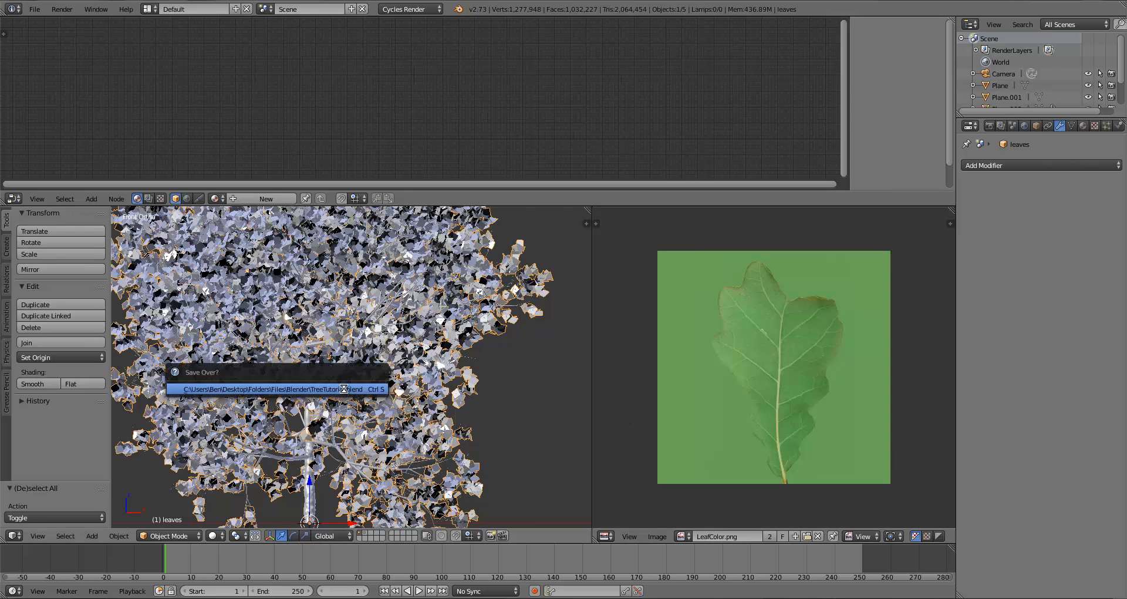
pyautogui.click(344, 391)
# Enter Edit Mode on the leaves and scale their UVs along X to match the width of the LeafColor.png image.
pyautogui.press('Tab')
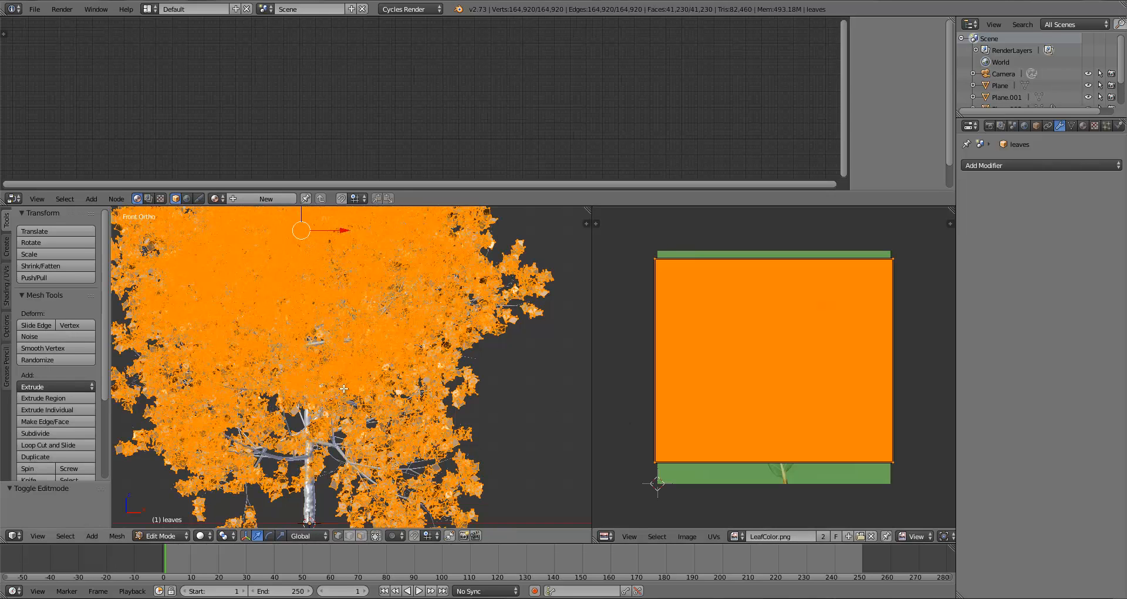
pyautogui.press('s')
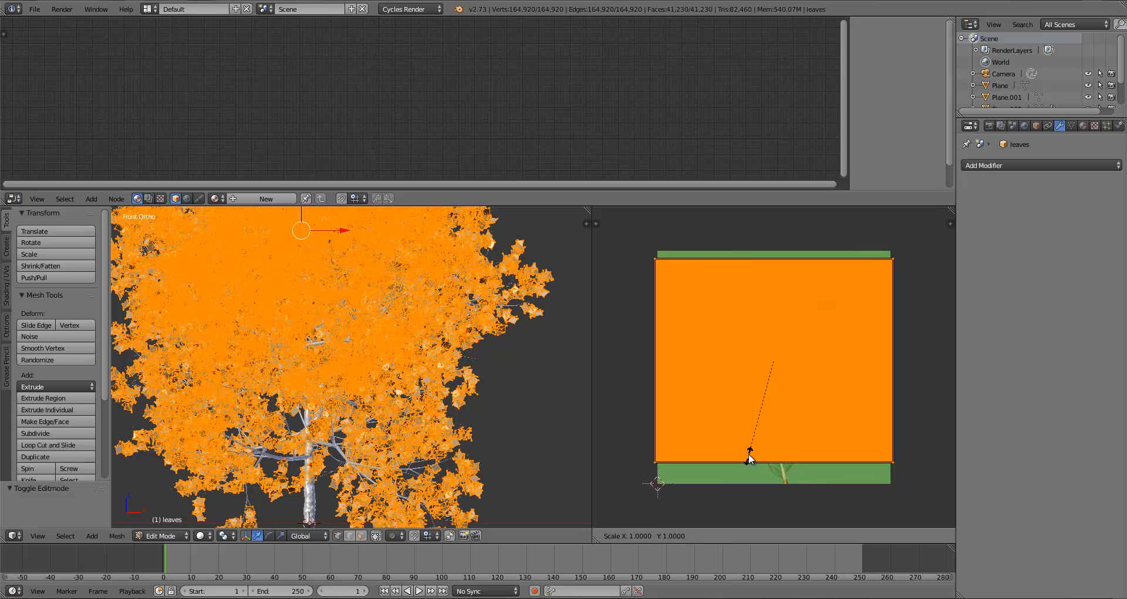
pyautogui.press('x')
pyautogui.click(750, 448)
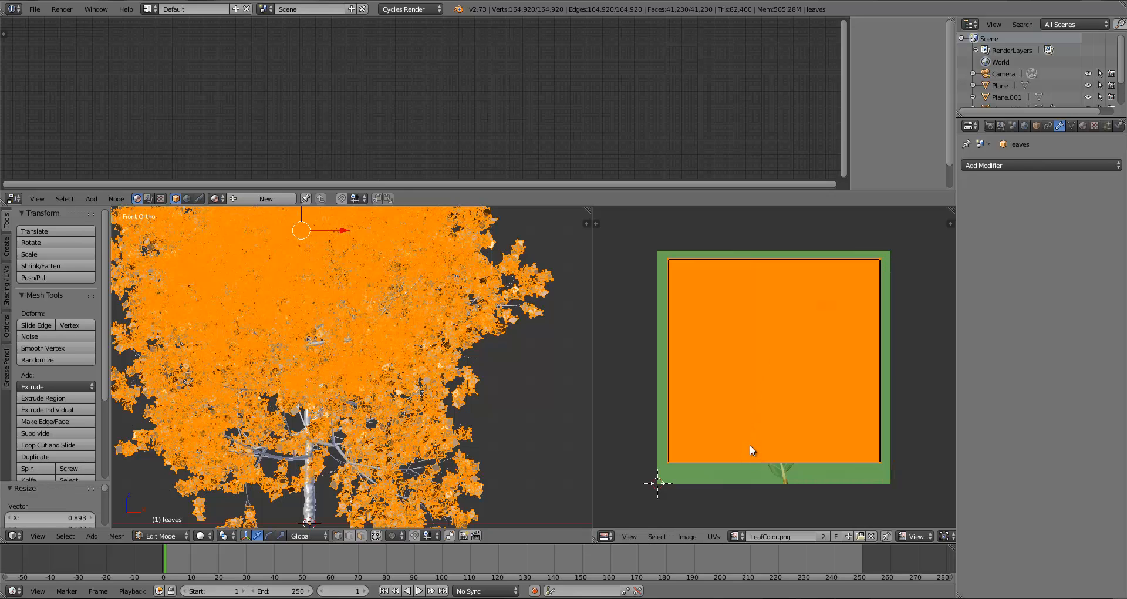
pyautogui.press('s')
pyautogui.press('x')
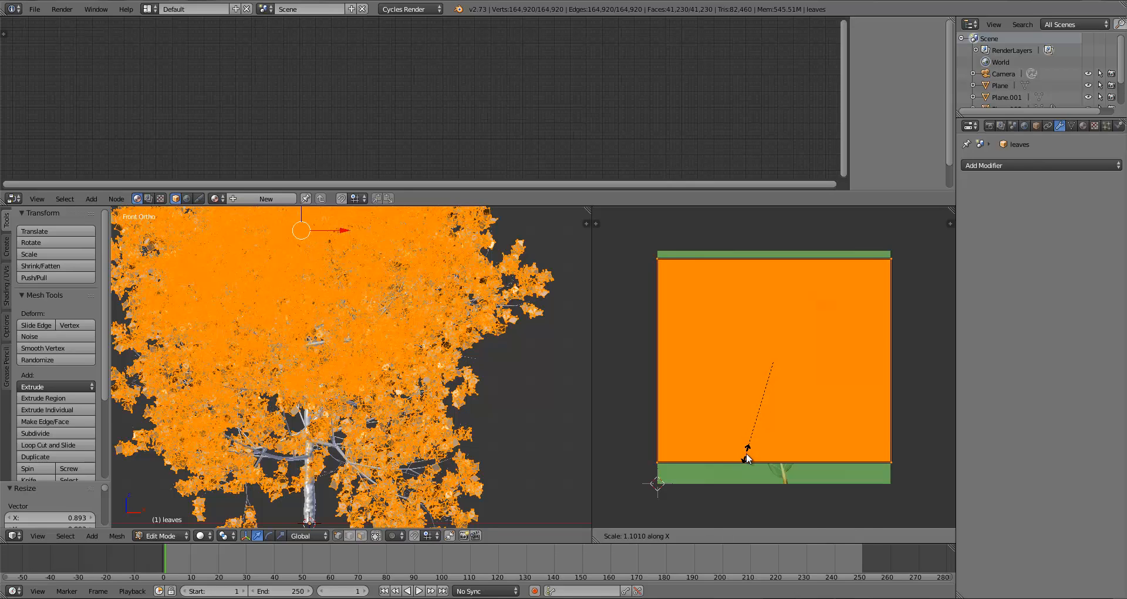
pyautogui.click(746, 453)
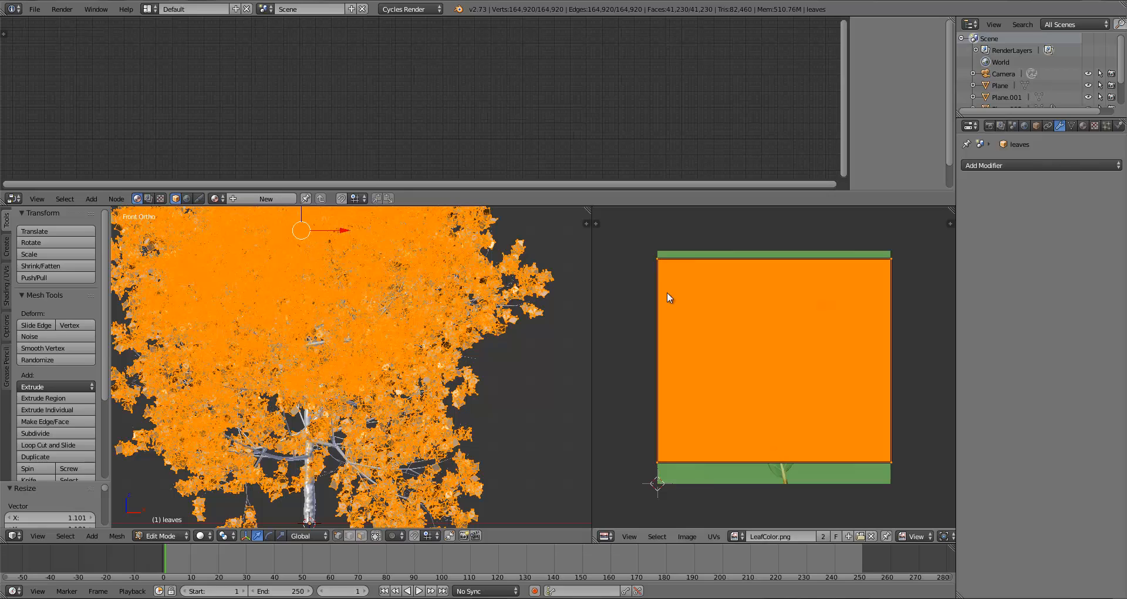
pyautogui.press('s')
pyautogui.press('y')
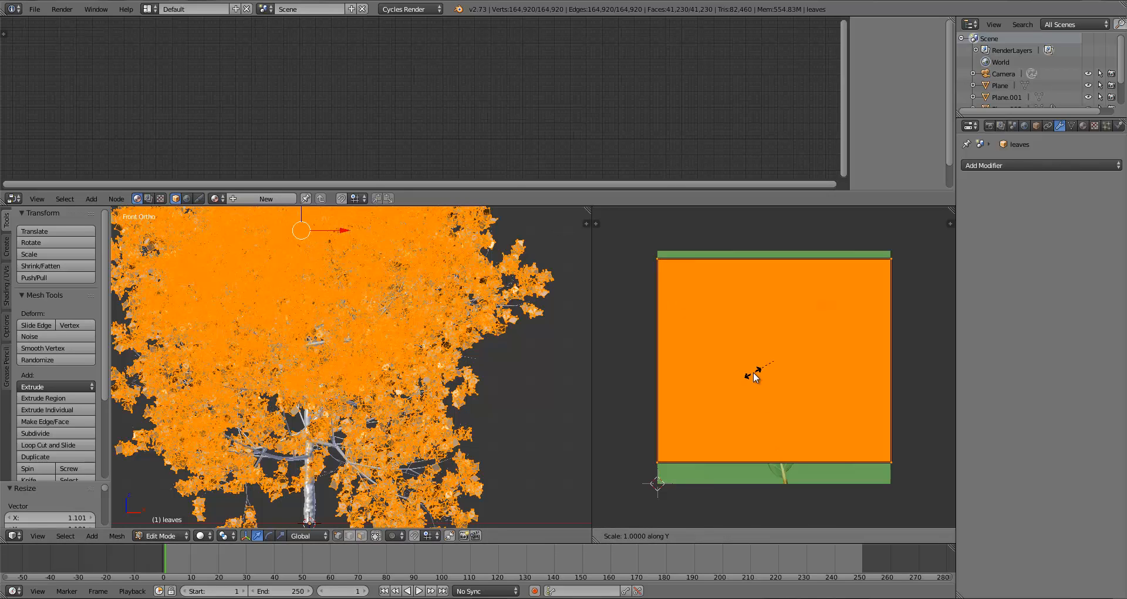
pyautogui.rightClick(749, 375)
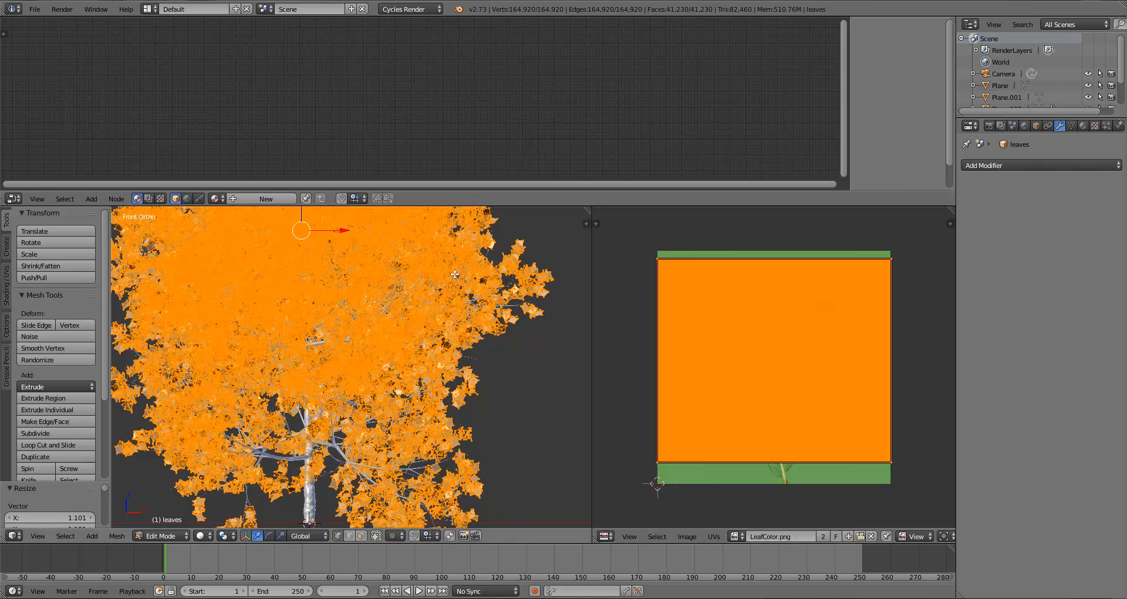
pyautogui.press('Tab')
pyautogui.press('Tab')
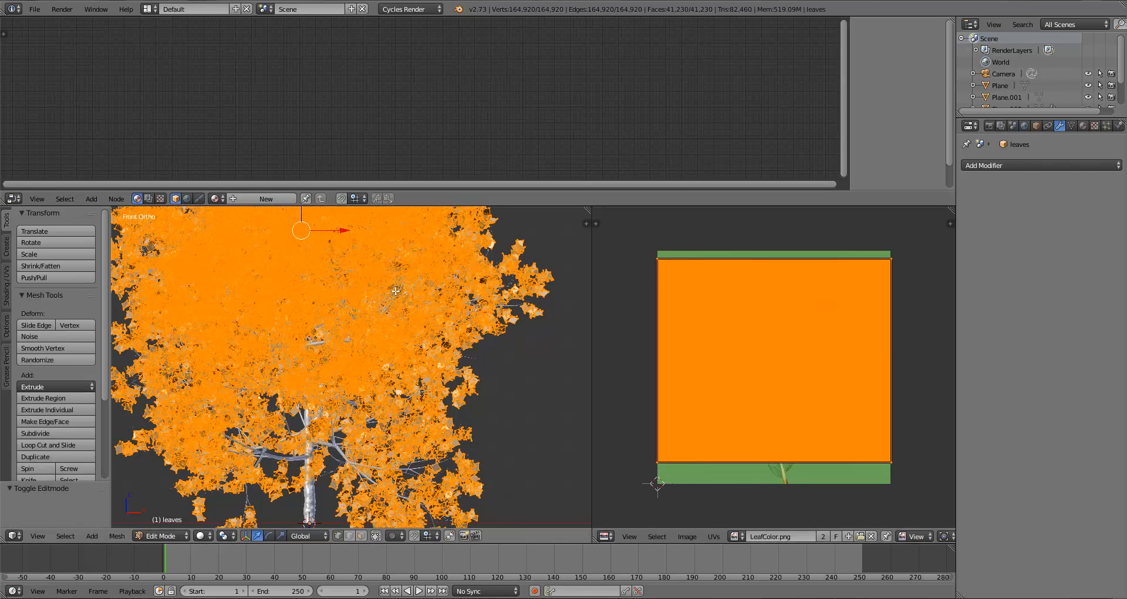
# Switch to wireframe in Object Mode and hide the trunk and the branches so that only the leaves are shown.
pyautogui.press('z')
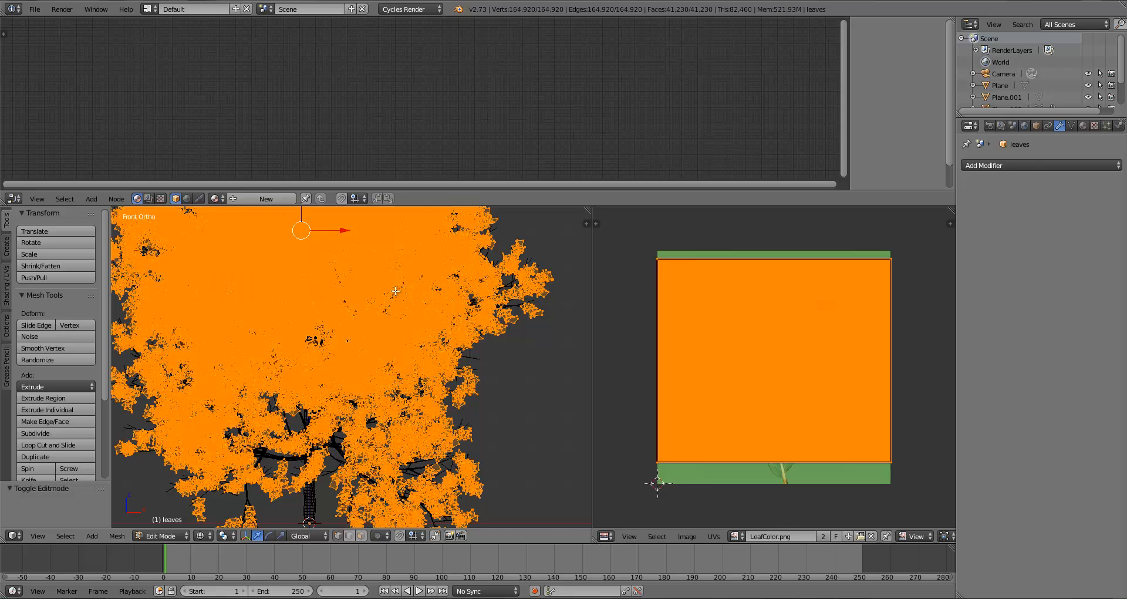
pyautogui.press('Tab')
pyautogui.rightClick(313, 505)
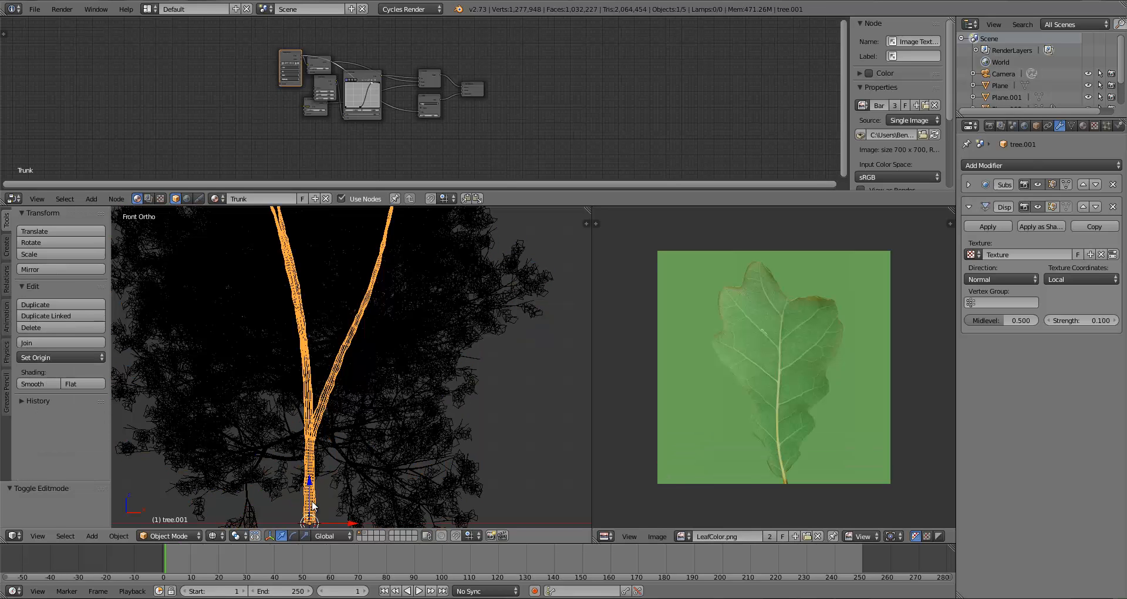
pyautogui.press('h')
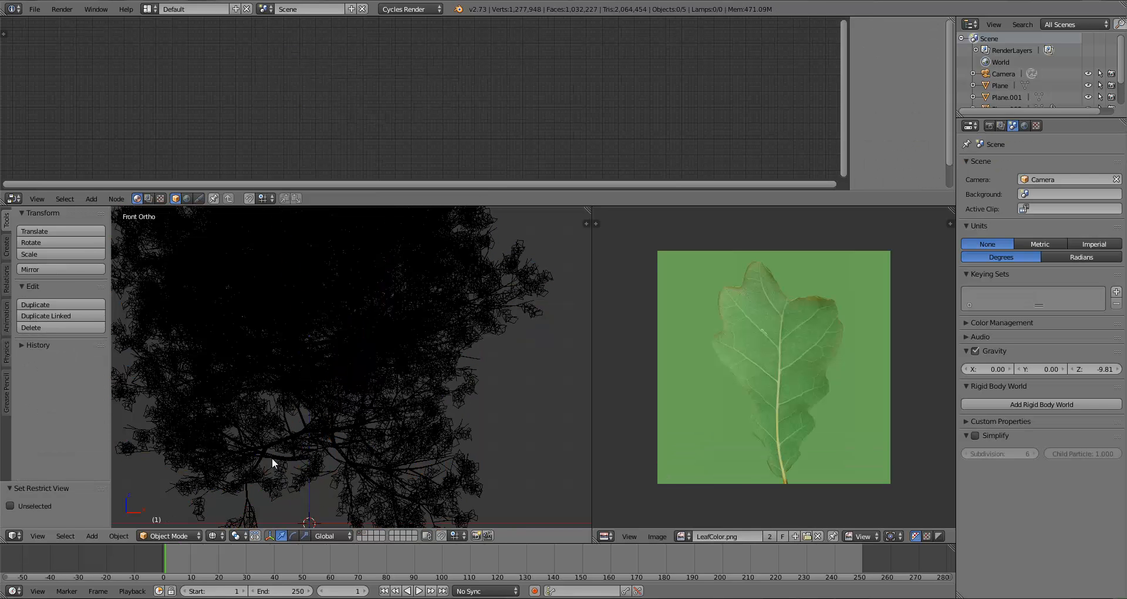
pyautogui.rightClick(272, 459)
pyautogui.press('h')
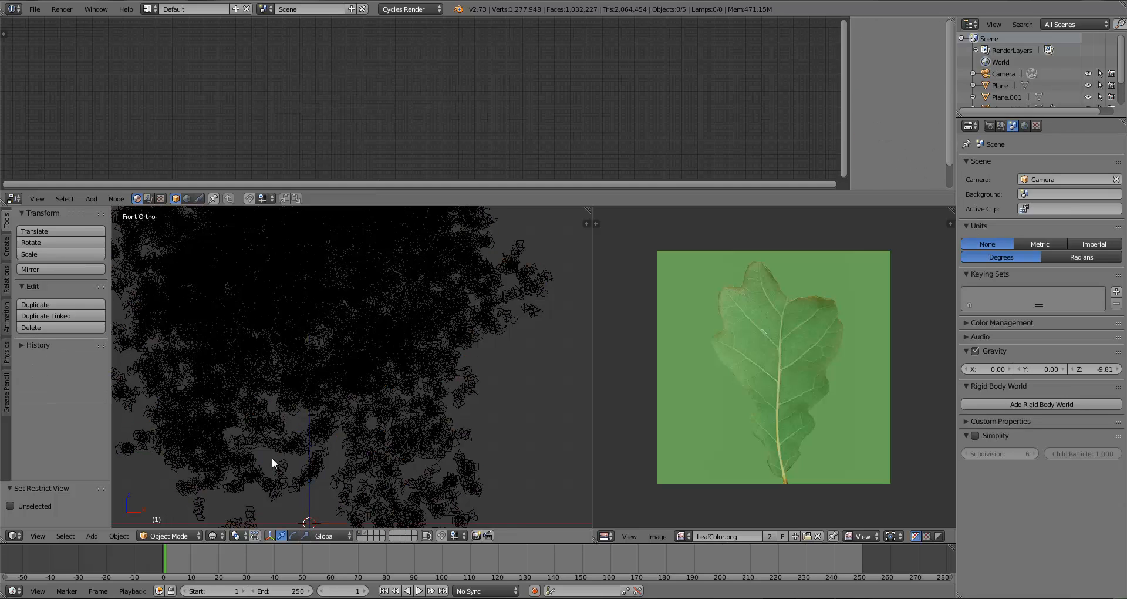
# Edit the leaves' UVs in the maximized UV editor so they cover the whole LeafColor.png image, then restore the layout.
pyautogui.rightClick(391, 391)
pyautogui.press('Tab')
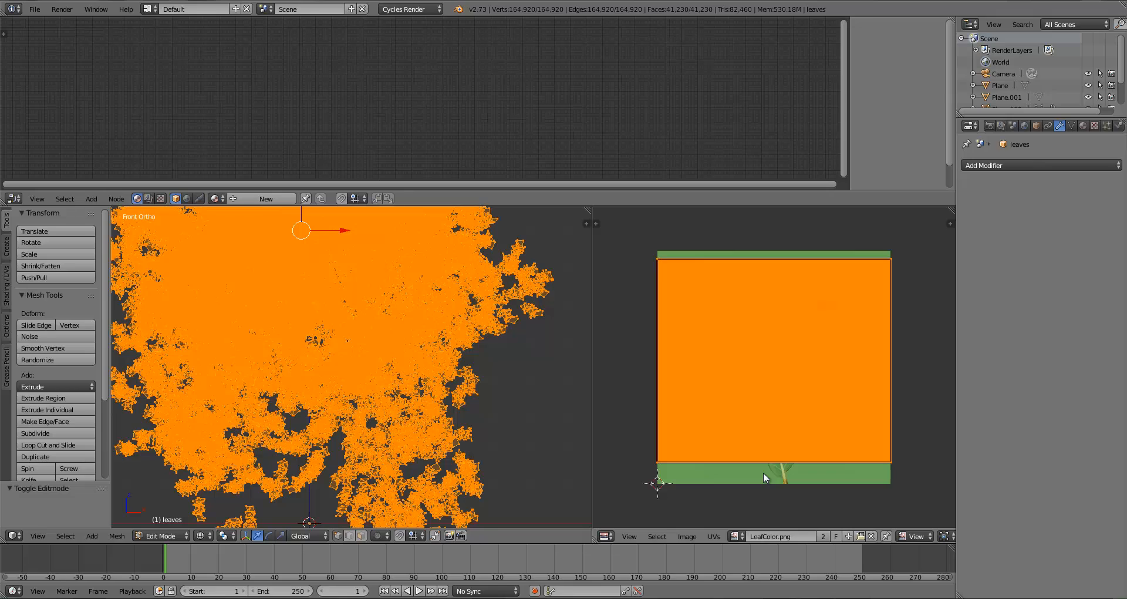
pyautogui.hotkey('ctrl', 'Up')
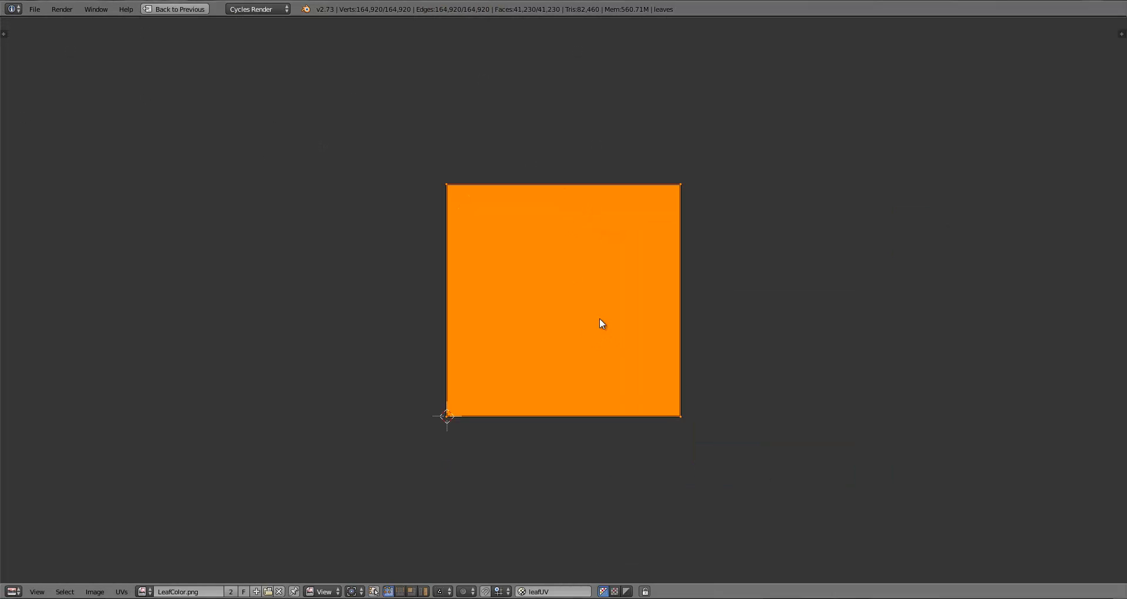
pyautogui.hotkey('ctrl', 'Up')
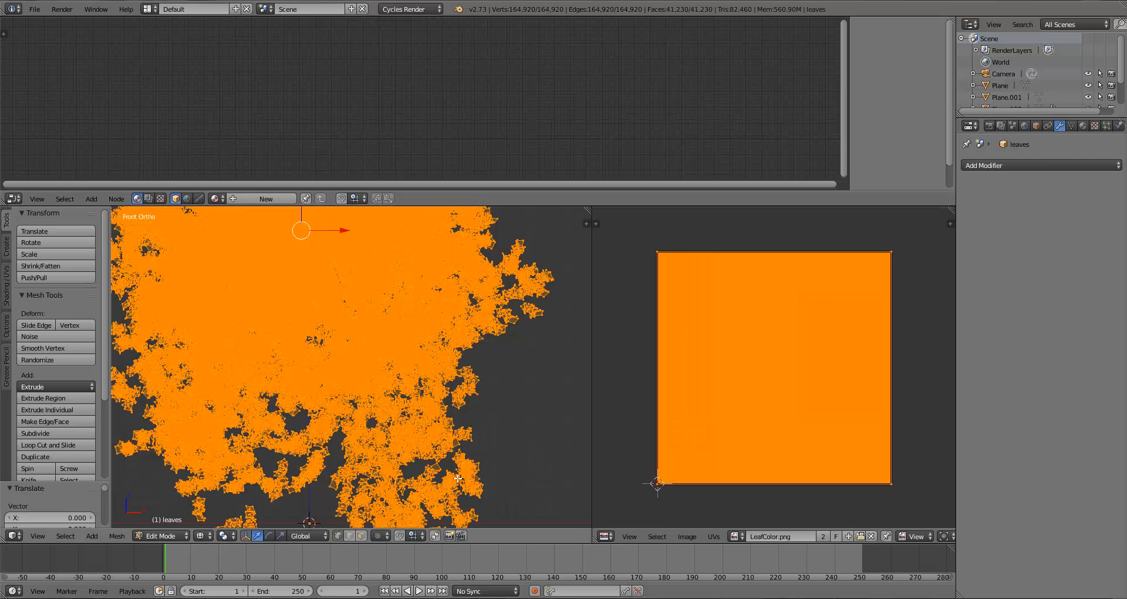
# Leave Edit Mode, deselect the leaves and return the 3D view to solid shading.
pyautogui.scroll(-3, 496, 435)
pyautogui.moveTo(517, 404); pyautogui.dragTo(443, 395, button='middle')
pyautogui.scroll(-3, 449, 394)
pyautogui.press('Tab')
pyautogui.scroll(7, 443, 398)
pyautogui.press('a')
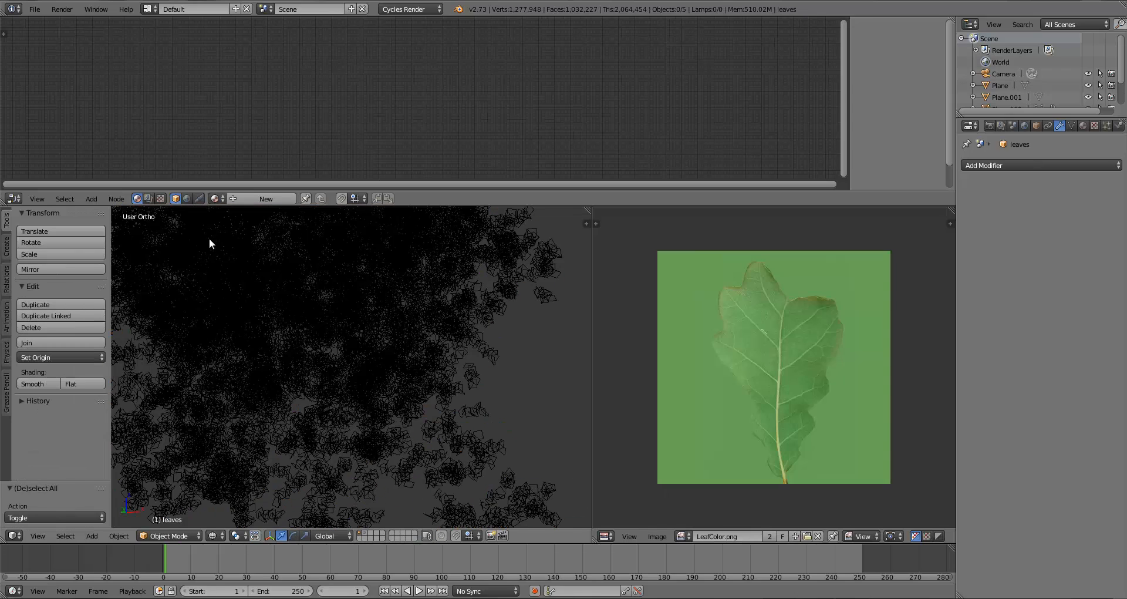
pyautogui.press('z')
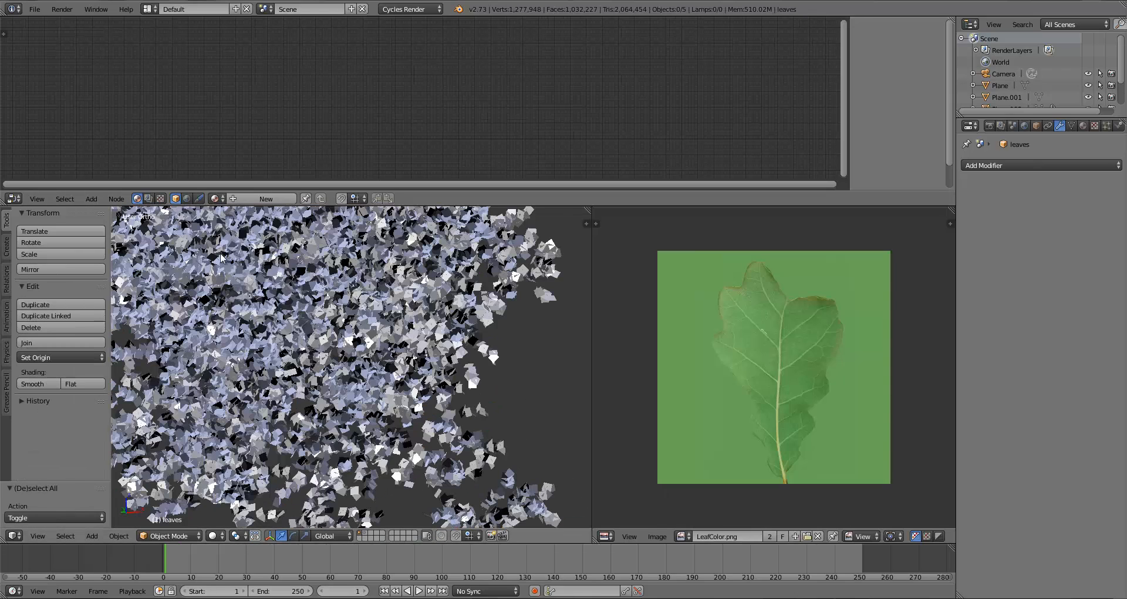
# Assign the existing Leaf material to the leaves, then unhide the trunk and branches and deselect everything.
pyautogui.click(215, 198)
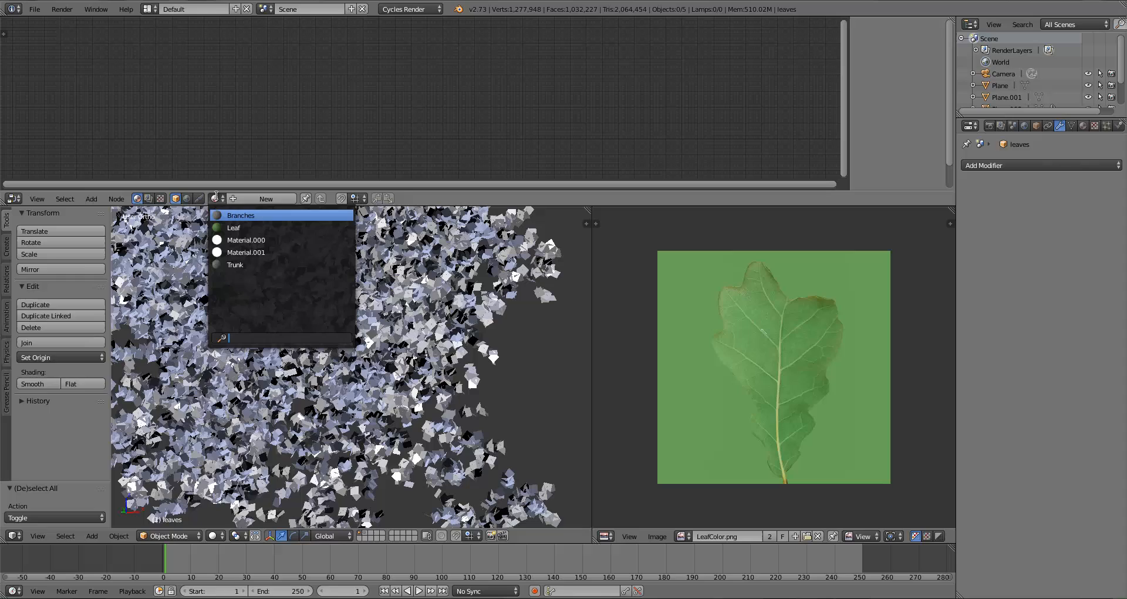
pyautogui.click(234, 228)
pyautogui.scroll(-5, 429, 346)
pyautogui.rightClick(428, 346)
pyautogui.moveTo(429, 348); pyautogui.dragTo(380, 347, button='middle')
pyautogui.press('a')
pyautogui.hotkey('alt', 'h')
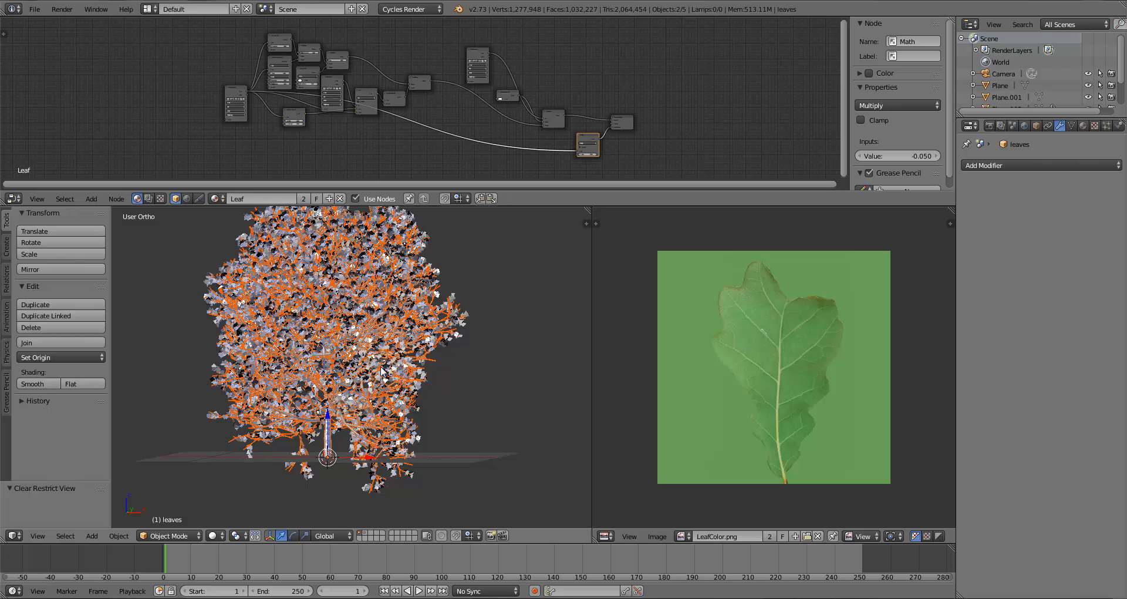
pyautogui.press('a')
pyautogui.press('F6')
pyautogui.press('Escape')
# Remove the image and node editor areas to enlarge the 3D view, and look at the tree through the camera.
pyautogui.press('KP_1')
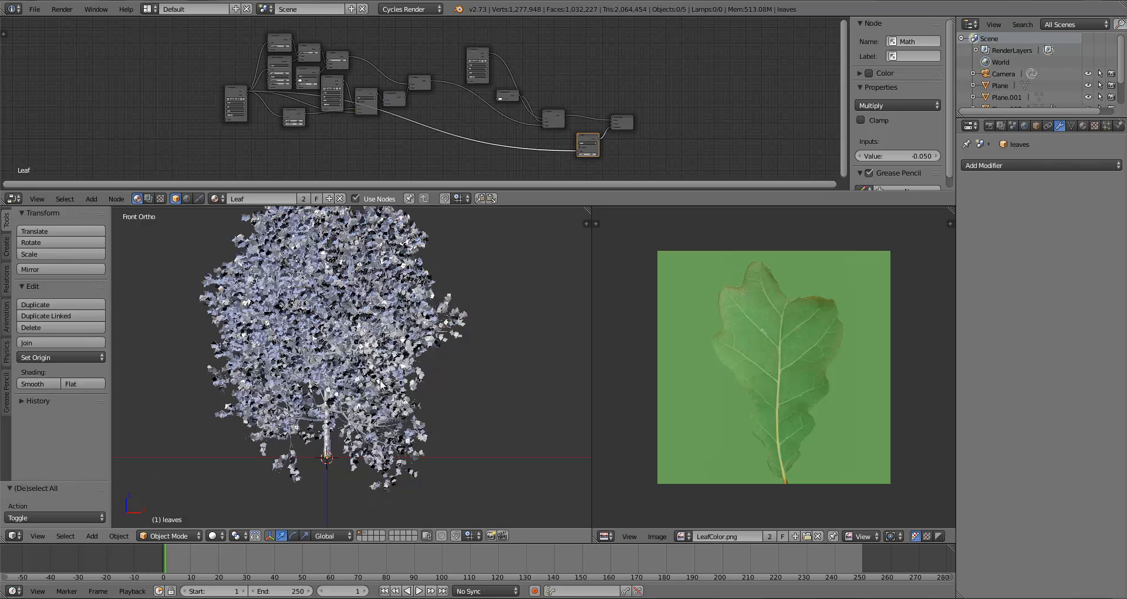
pyautogui.press('KP_0')
pyautogui.press('Right')
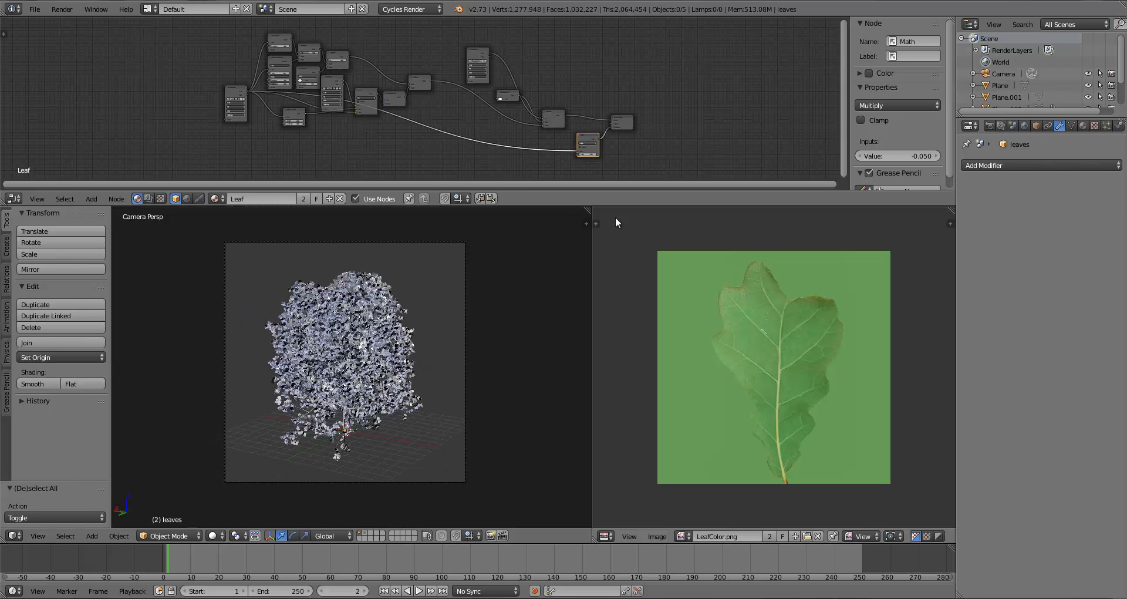
pyautogui.moveTo(603, 215); pyautogui.dragTo(952, 235)
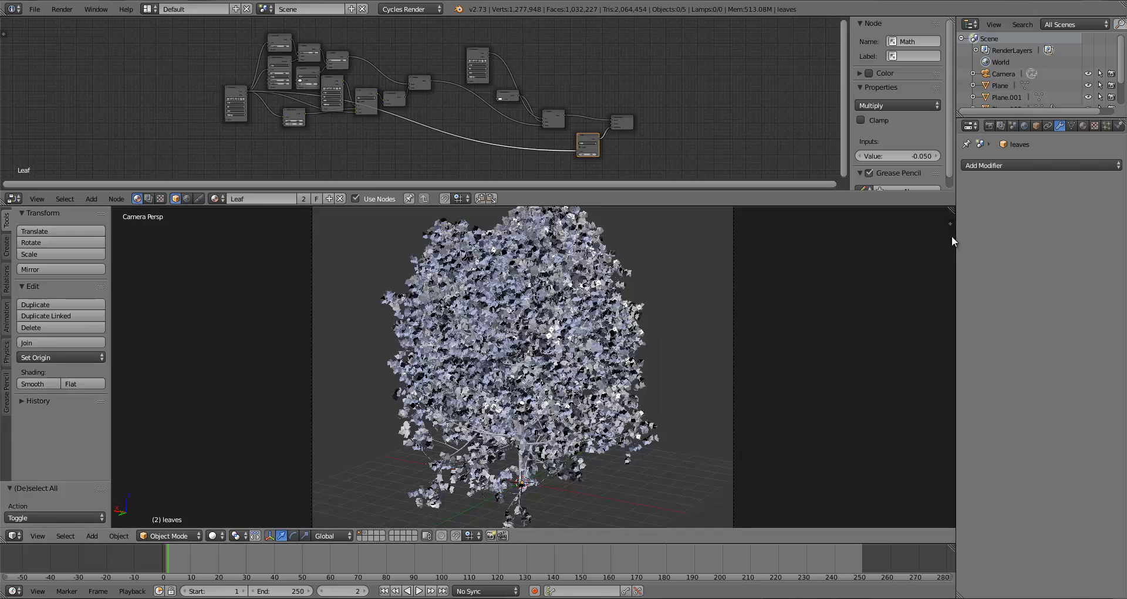
pyautogui.hotkey('ctrl', 'Up')
pyautogui.press('KP_1')
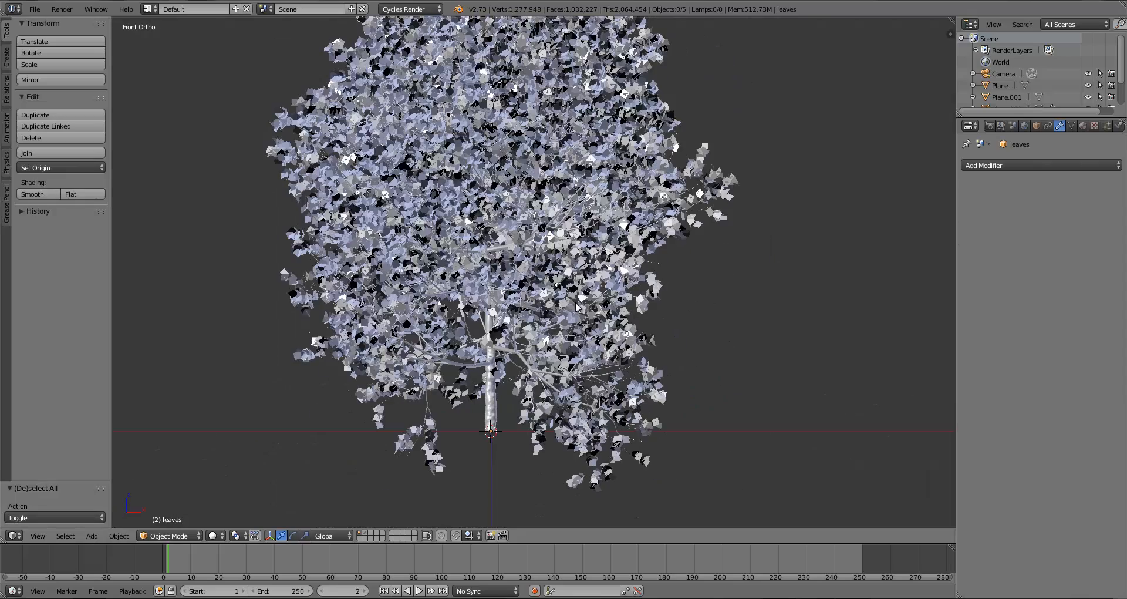
pyautogui.scroll(-6, 567, 305)
pyautogui.moveTo(567, 306); pyautogui.dragTo(496, 319, button='middle')
pyautogui.scroll(3, 497, 319)
pyautogui.press('KP_0')
# Fit the camera view closer and save over the existing TreeTutorial.blend file.
pyautogui.hotkey('ctrl', 's')
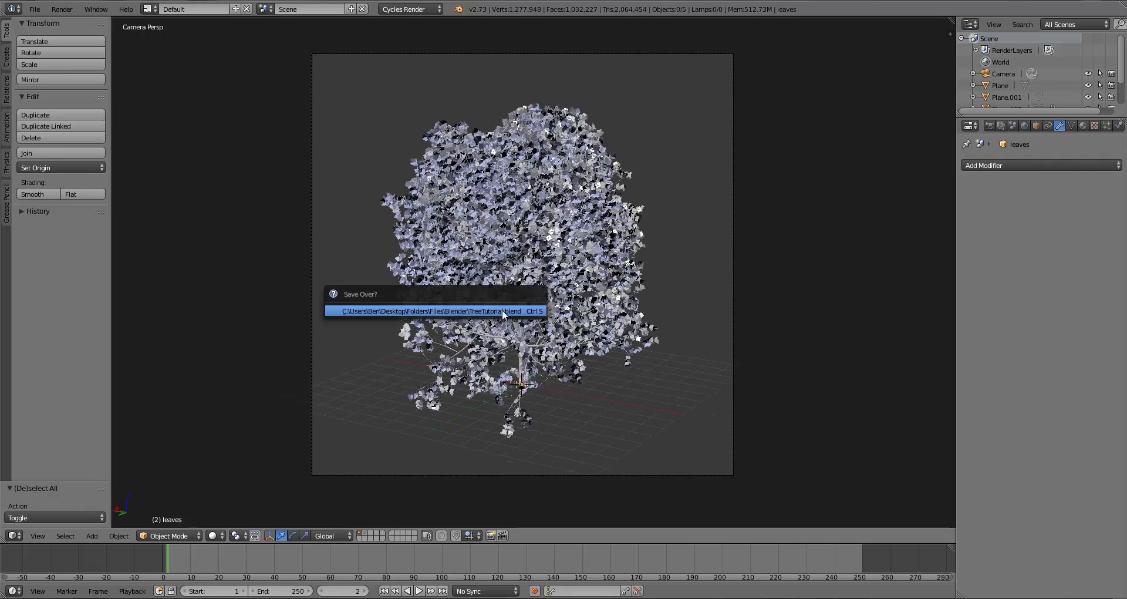
pyautogui.click(502, 309)
pyautogui.scroll(1, 502, 308)
pyautogui.hotkey('ctrl', 's')
pyautogui.click(544, 319)
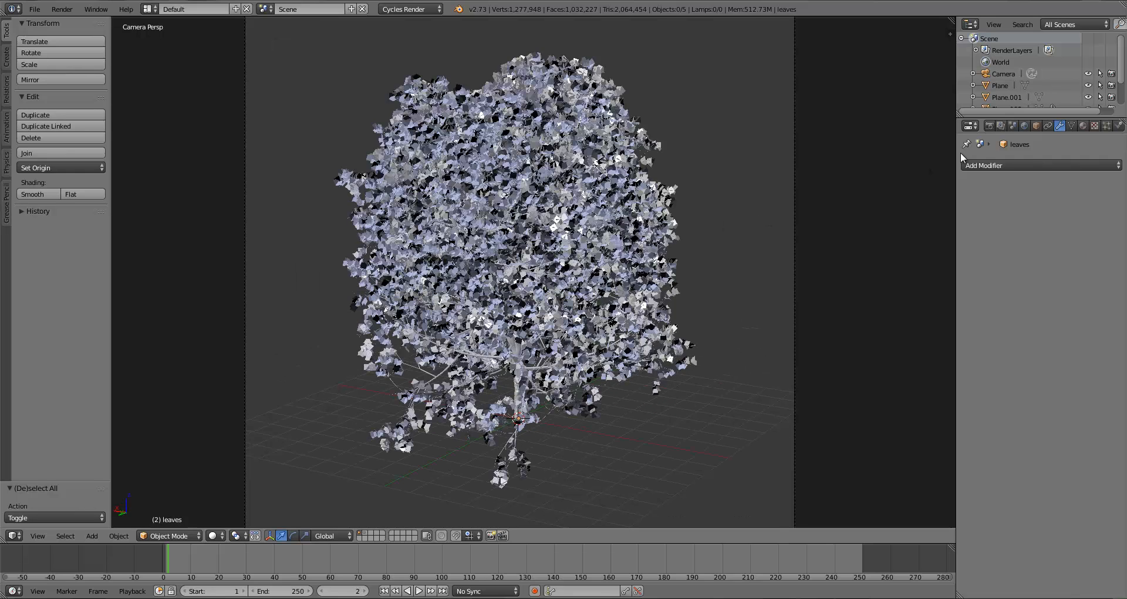
# Expand the Light Paths options in the render settings and set the maximum transparency bounces to 24.
pyautogui.click(989, 126)
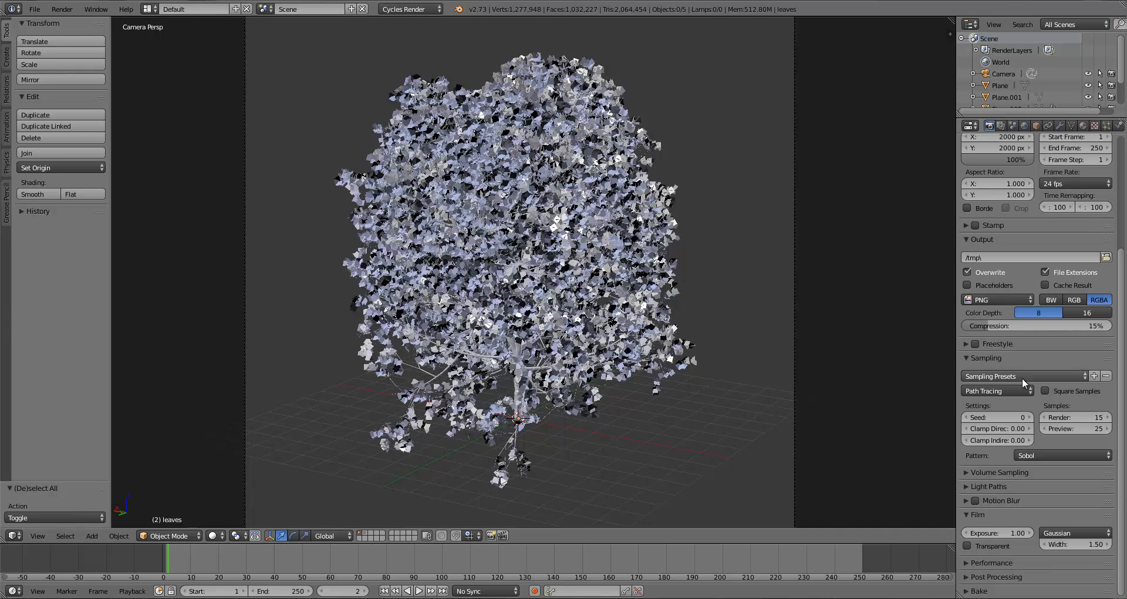
pyautogui.click(981, 487)
pyautogui.scroll(-5, 1004, 465)
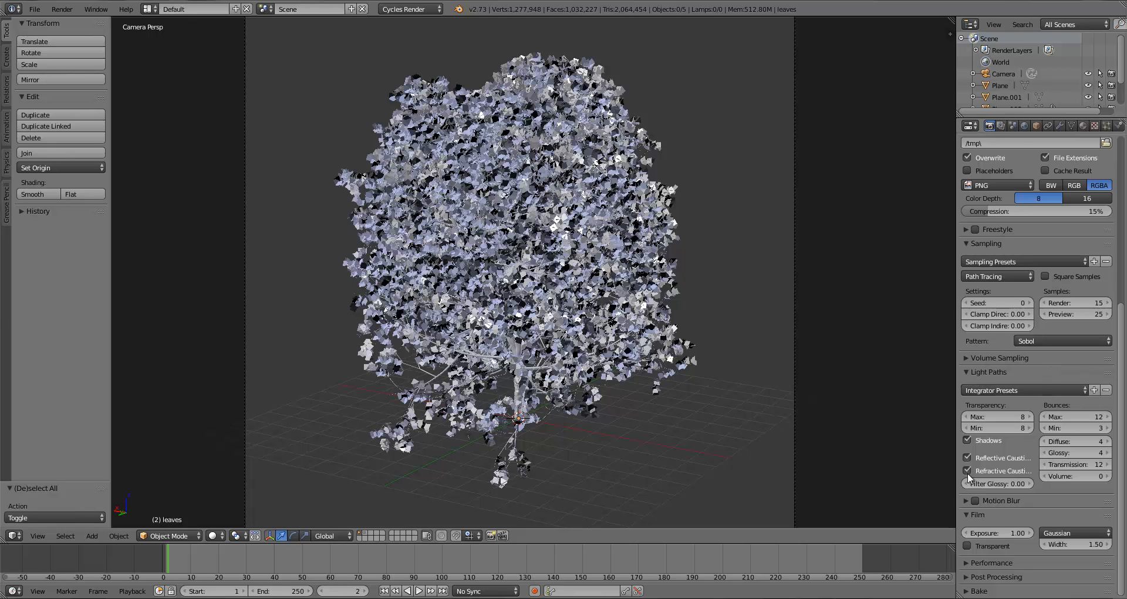
pyautogui.click(979, 370)
pyautogui.click(975, 373)
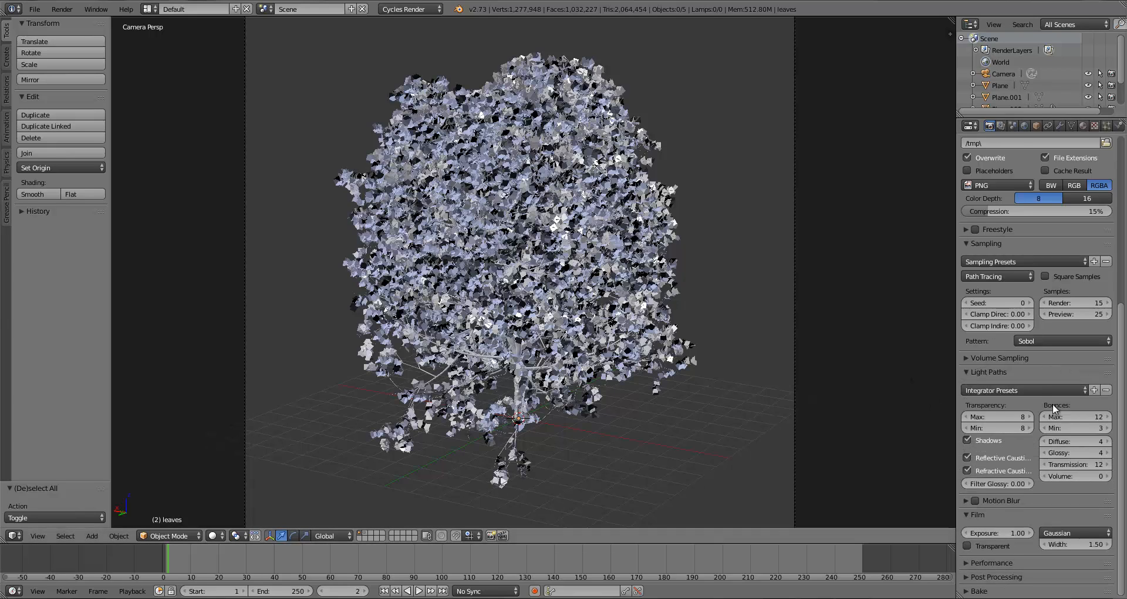
pyautogui.click(998, 416)
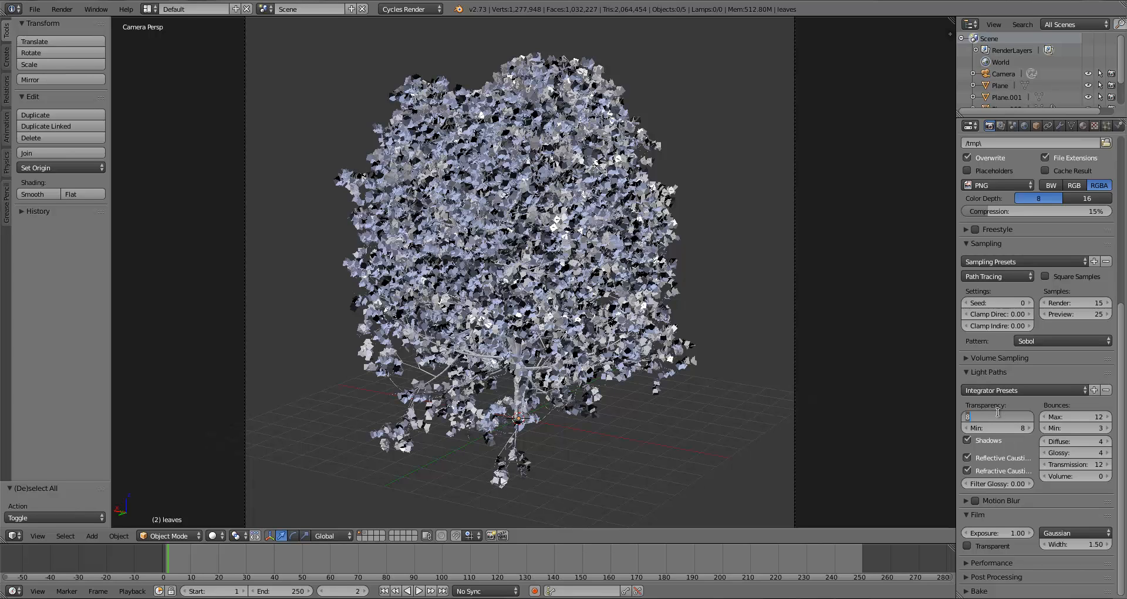
pyautogui.write('24')
pyautogui.press('Return')
# Set the overall maximum light bounces and the transmission bounces to 24 each.
pyautogui.click(1084, 416)
pyautogui.write('24')
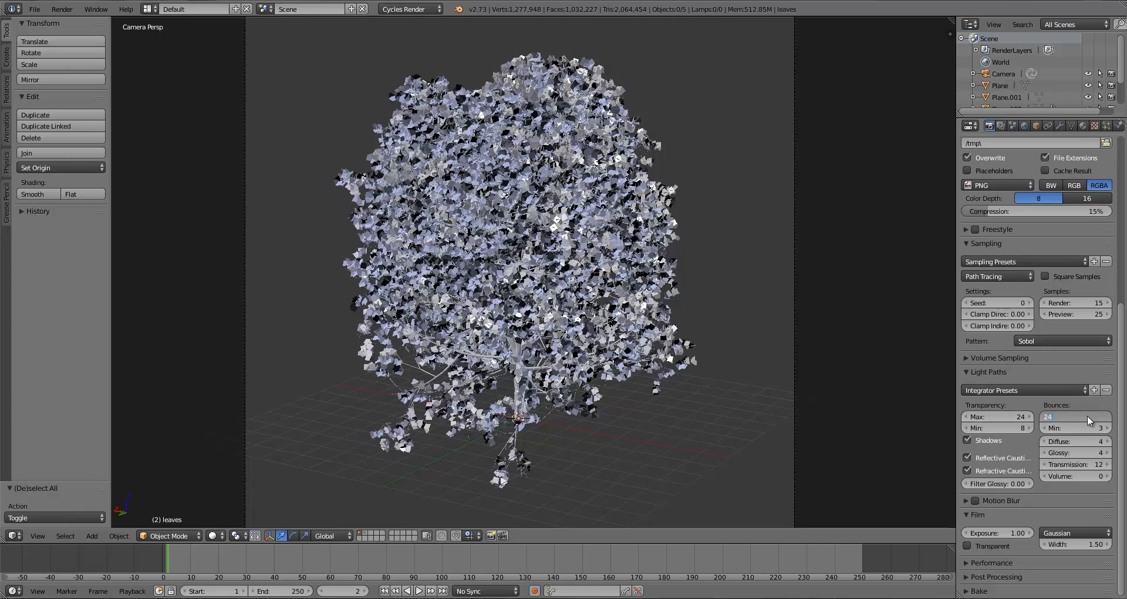
pyautogui.press('Return')
pyautogui.click(1075, 464)
pyautogui.write('24')
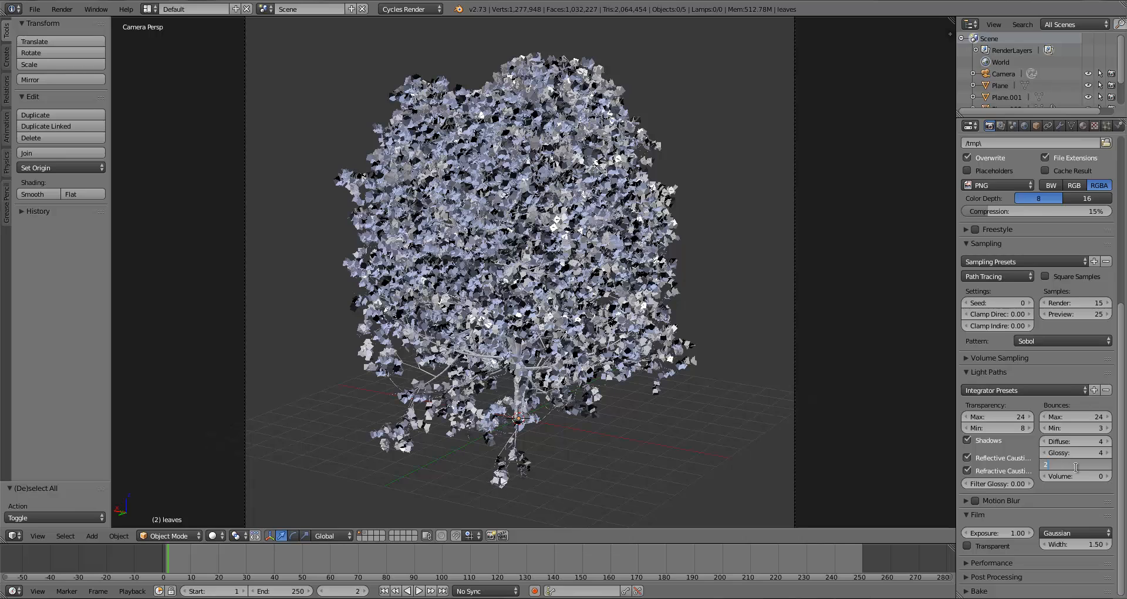
pyautogui.press('Return')
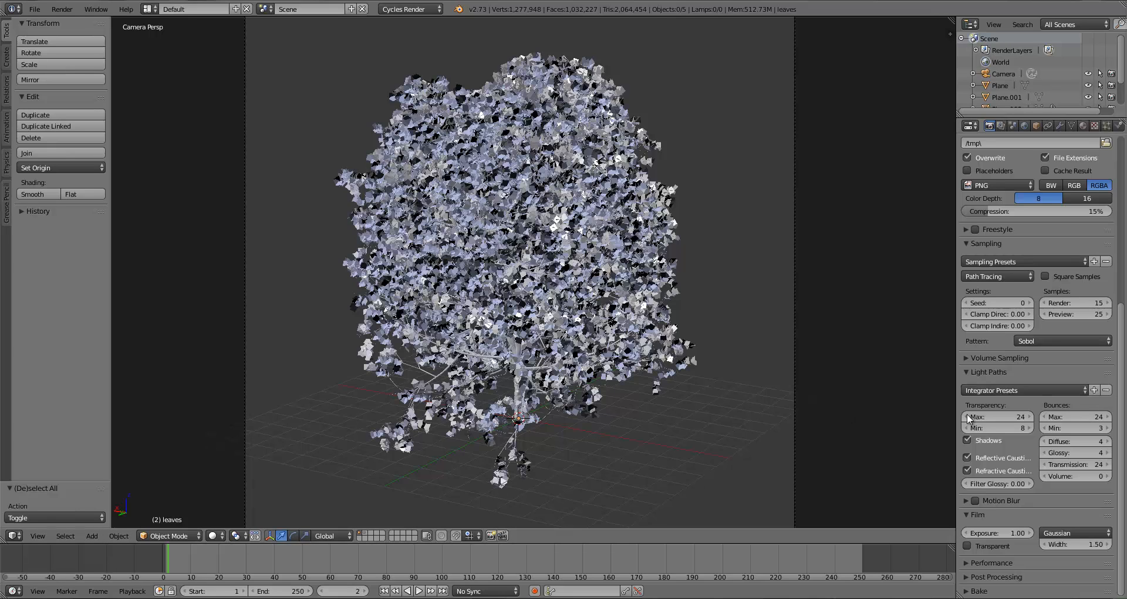
# Save the light path changes over the existing TreeTutorial.blend file.
pyautogui.scroll(8, 1048, 394)
pyautogui.scroll(2, 1048, 393)
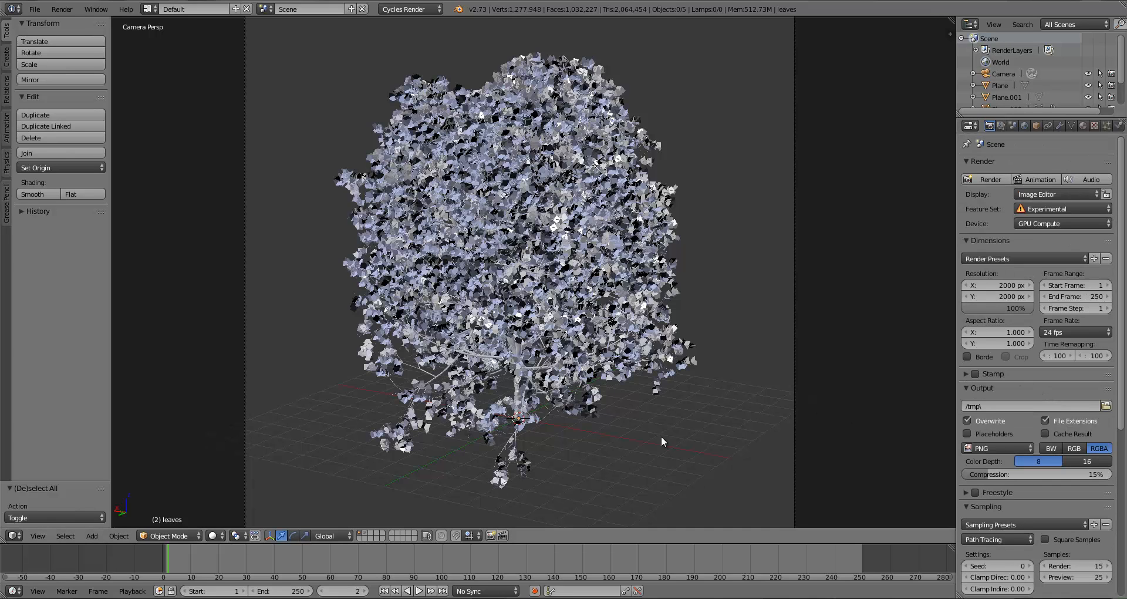
pyautogui.hotkey('ctrl', 's')
pyautogui.click(543, 249)
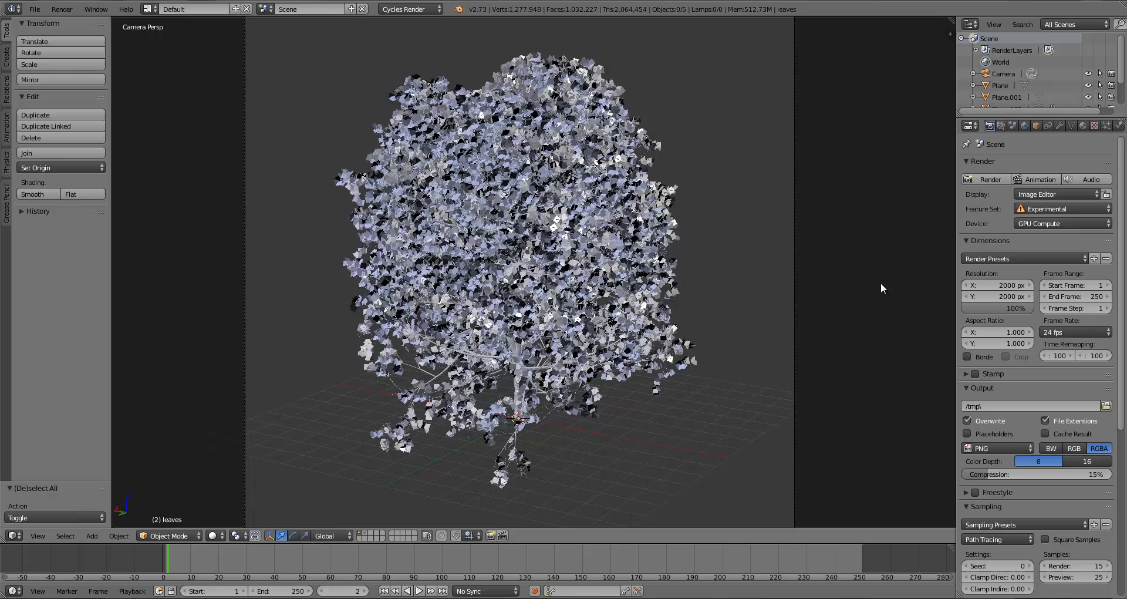
# Set the render resolution percentage to 35% and save over the existing file.
pyautogui.click(995, 310)
pyautogui.write('35')
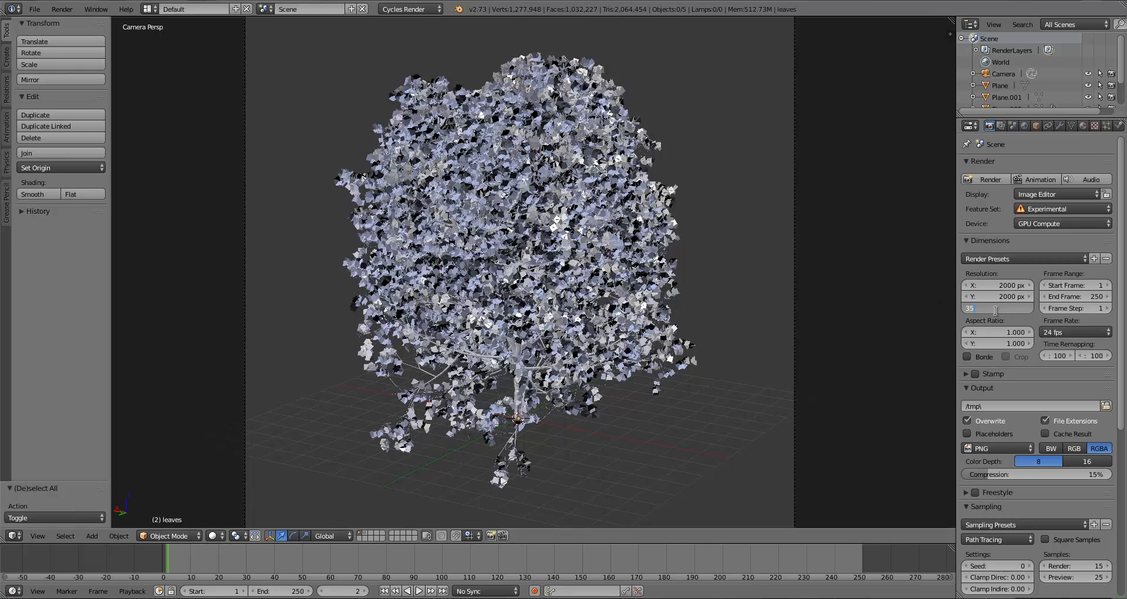
pyautogui.press('Return')
pyautogui.hotkey('ctrl', 's')
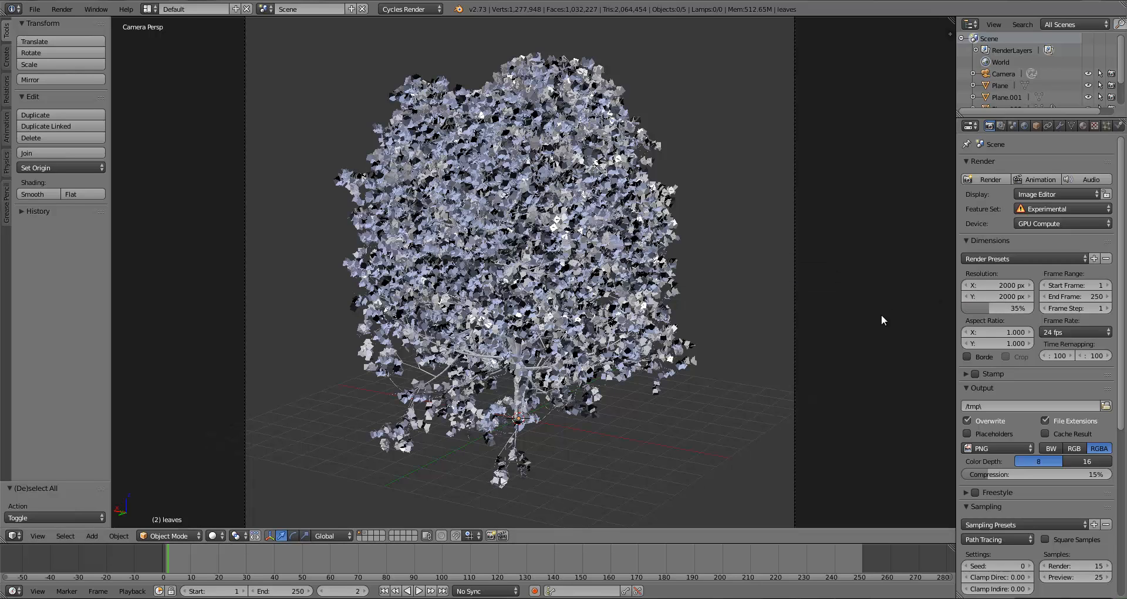
pyautogui.hotkey('ctrl', 's')
pyautogui.click(730, 290)
# Draw a render border in the camera view around the lower branches beside the trunk.
pyautogui.scroll(-7, 1041, 329)
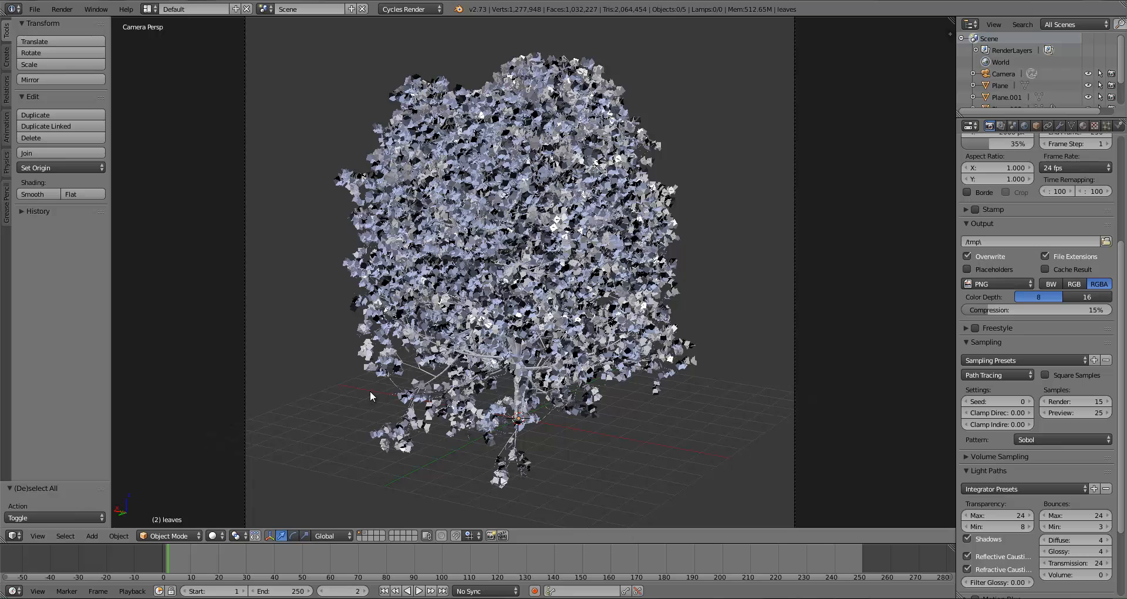
pyautogui.hotkey('ctrl', 'b')
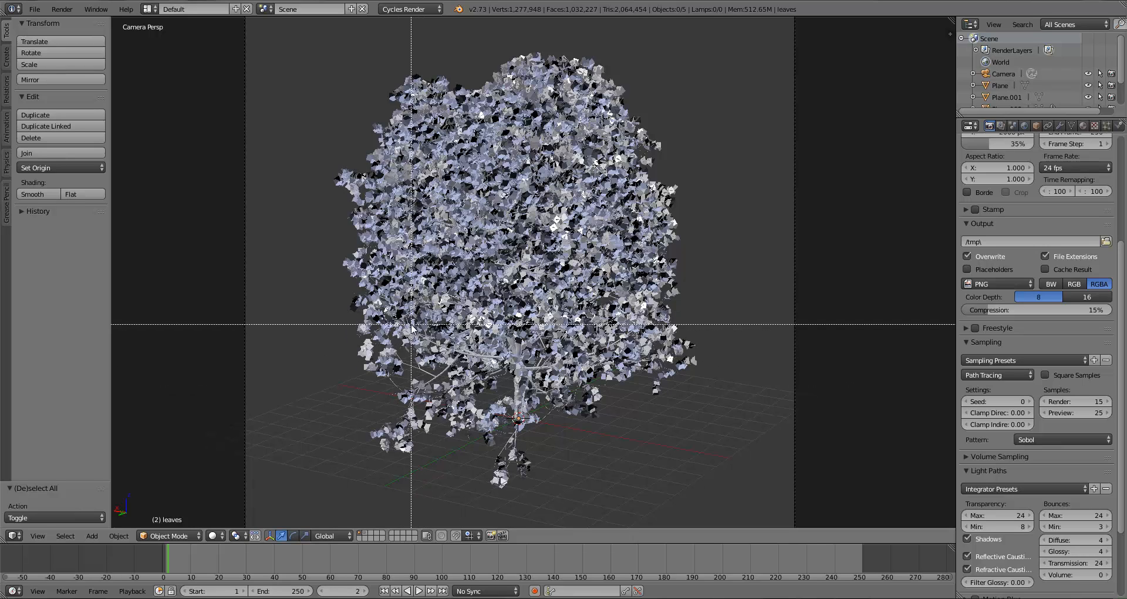
pyautogui.moveTo(411, 324); pyautogui.dragTo(514, 418)
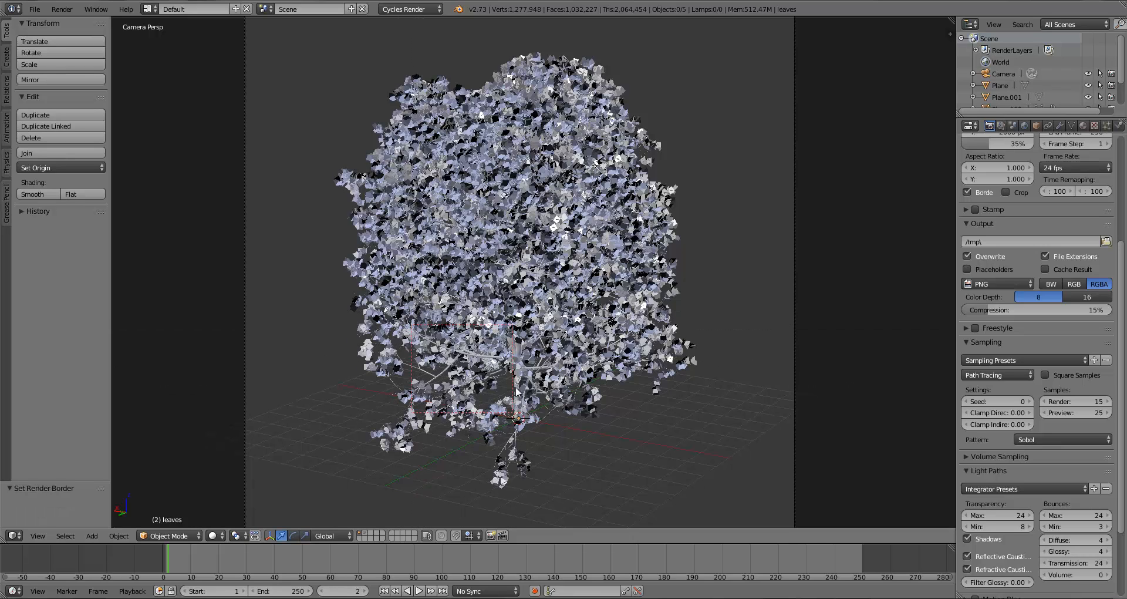
# Set the Cycles render samples to 50.
pyautogui.click(1077, 402)
pyautogui.write('50')
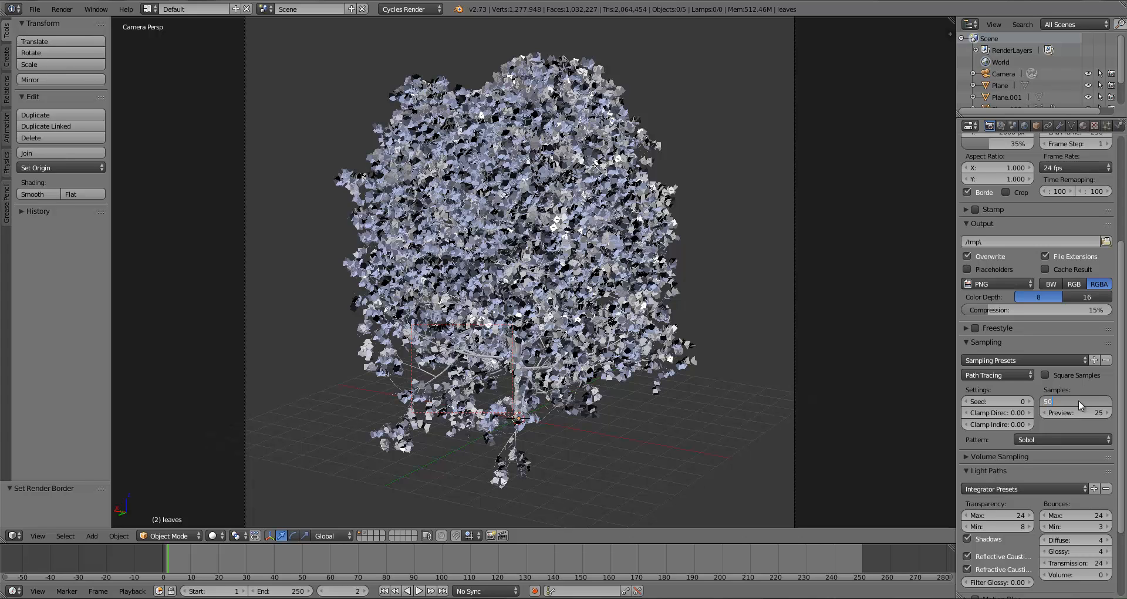
pyautogui.press('Return')
pyautogui.scroll(5, 1104, 309)
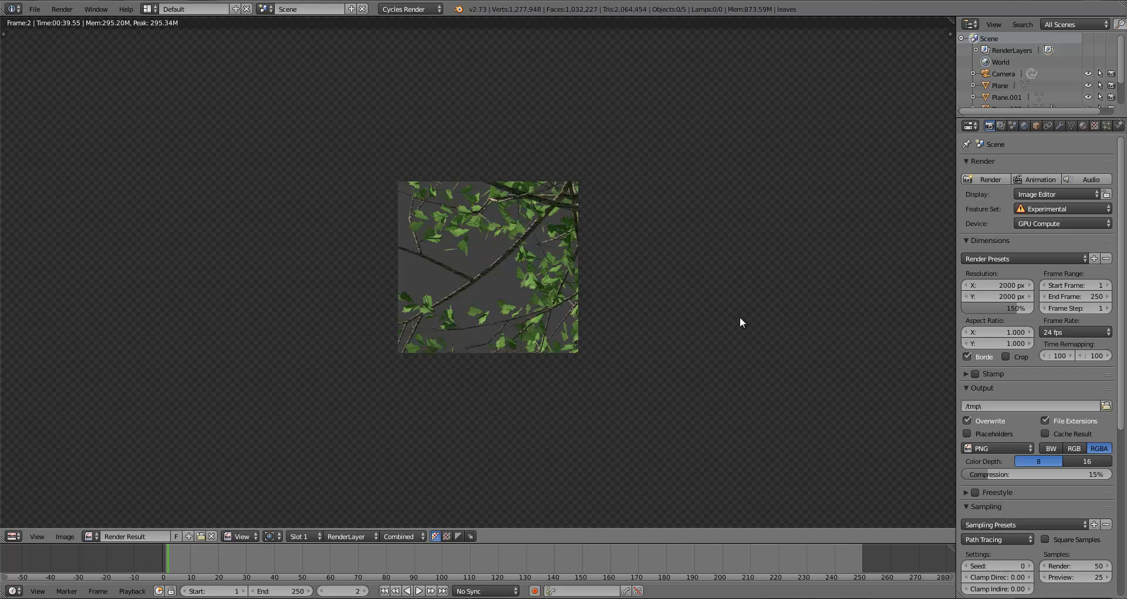
# Examine the rendered border region up close, checking the leaf shapes, leaf texture and bark on the branches.
pyautogui.scroll(3, 533, 283)
pyautogui.moveTo(541, 380); pyautogui.dragTo(496, 353, button='middle')
pyautogui.scroll(5, 534, 263)
pyautogui.scroll(-2, 497, 353)
pyautogui.scroll(1, 487, 333)
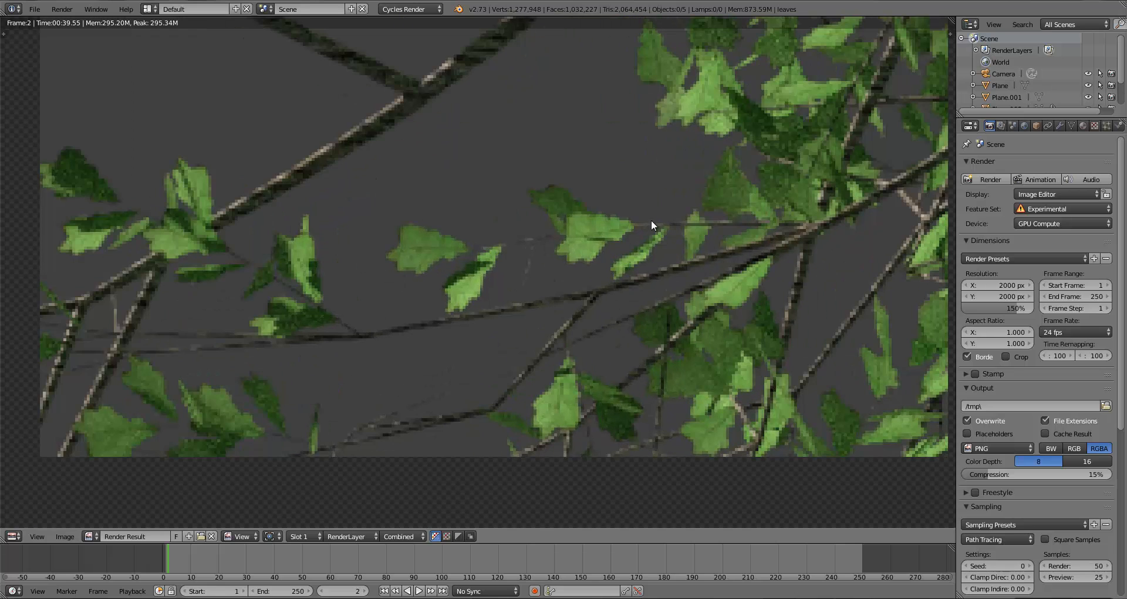
pyautogui.moveTo(464, 301); pyautogui.dragTo(429, 352, button='middle')
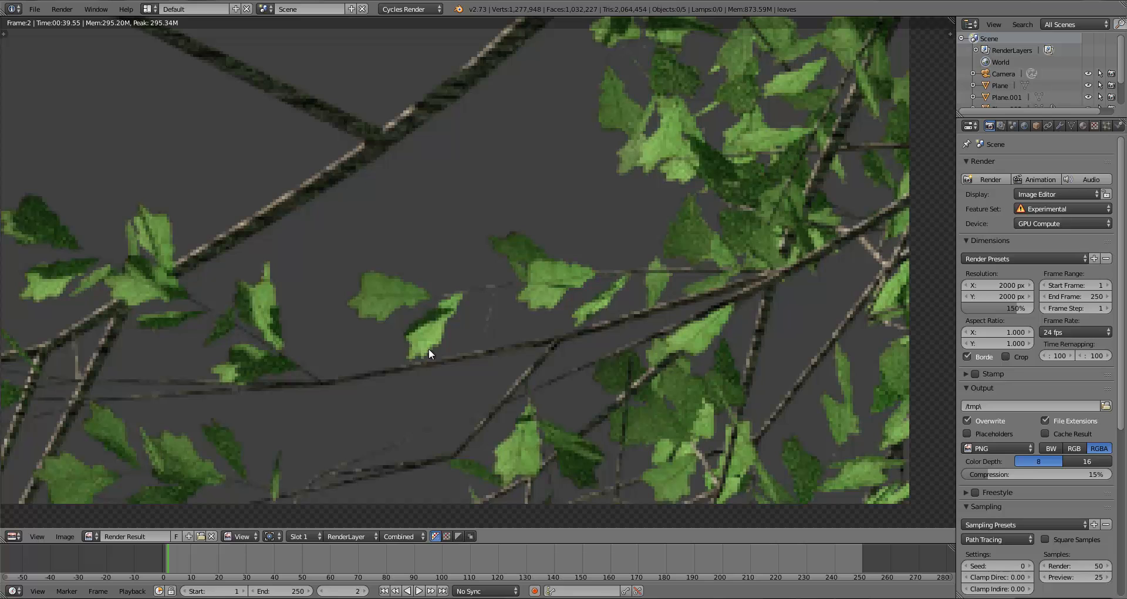
pyautogui.moveTo(429, 352); pyautogui.dragTo(234, 282, button='middle')
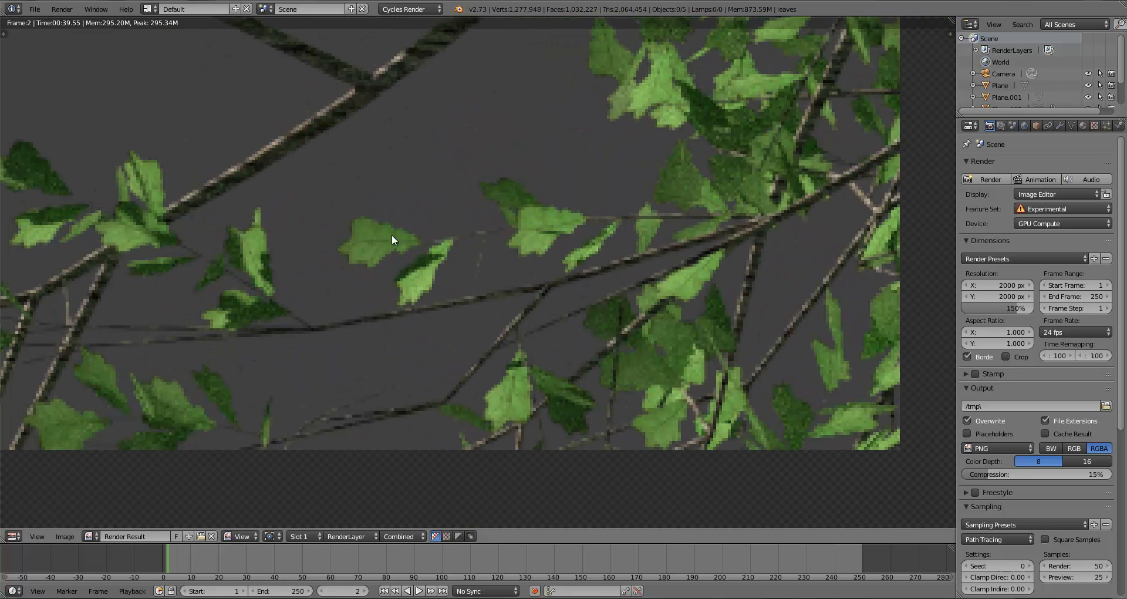
pyautogui.scroll(-6, 498, 279)
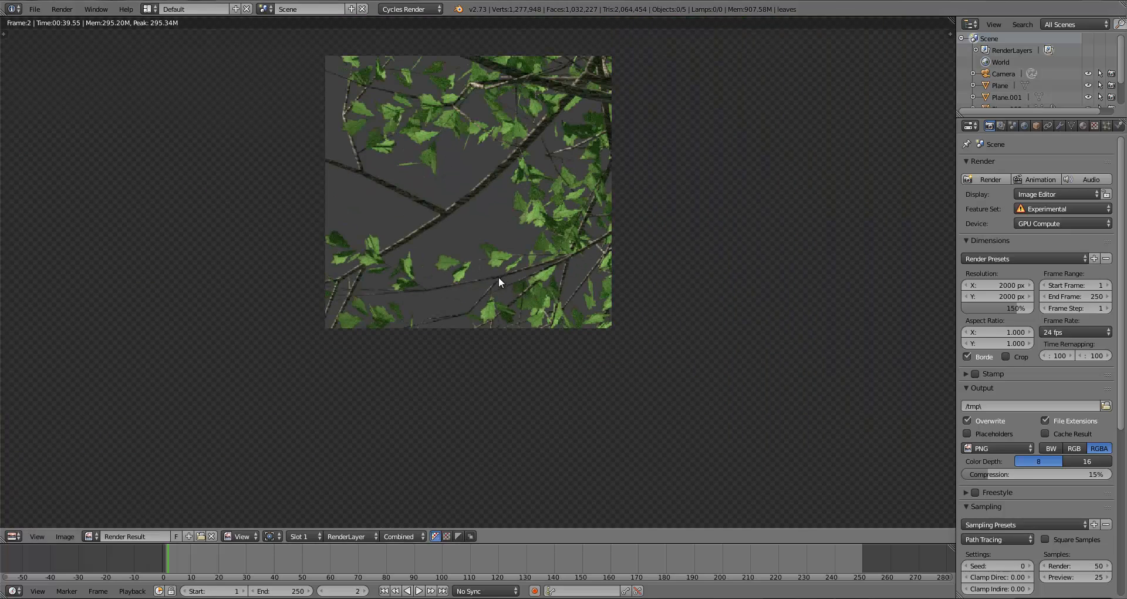
pyautogui.scroll(2, 499, 277)
pyautogui.scroll(-4, 498, 335)
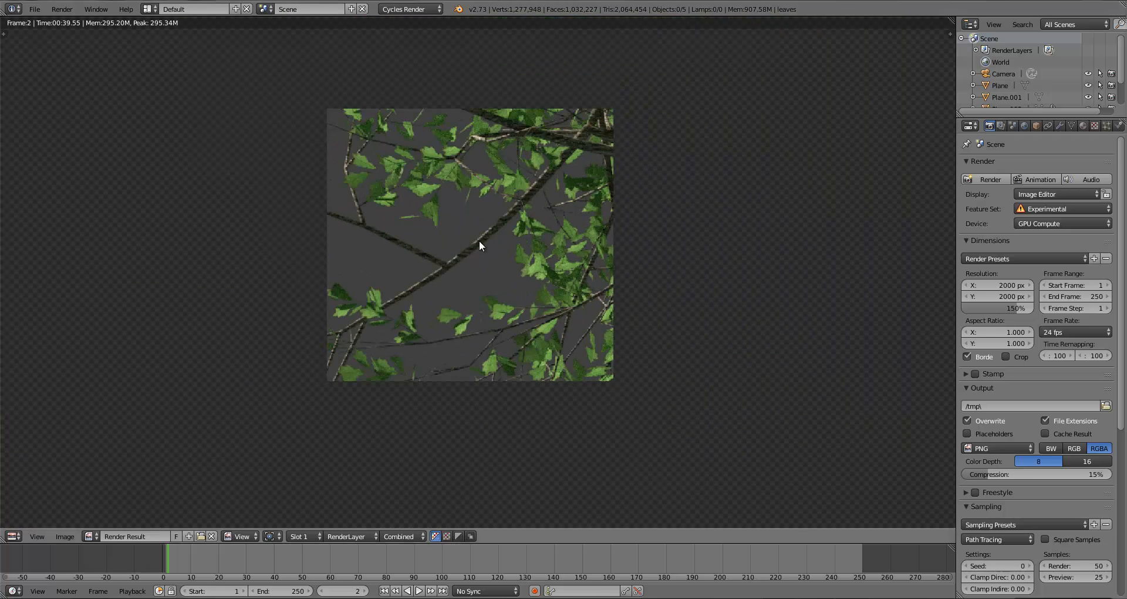
pyautogui.scroll(3, 477, 253)
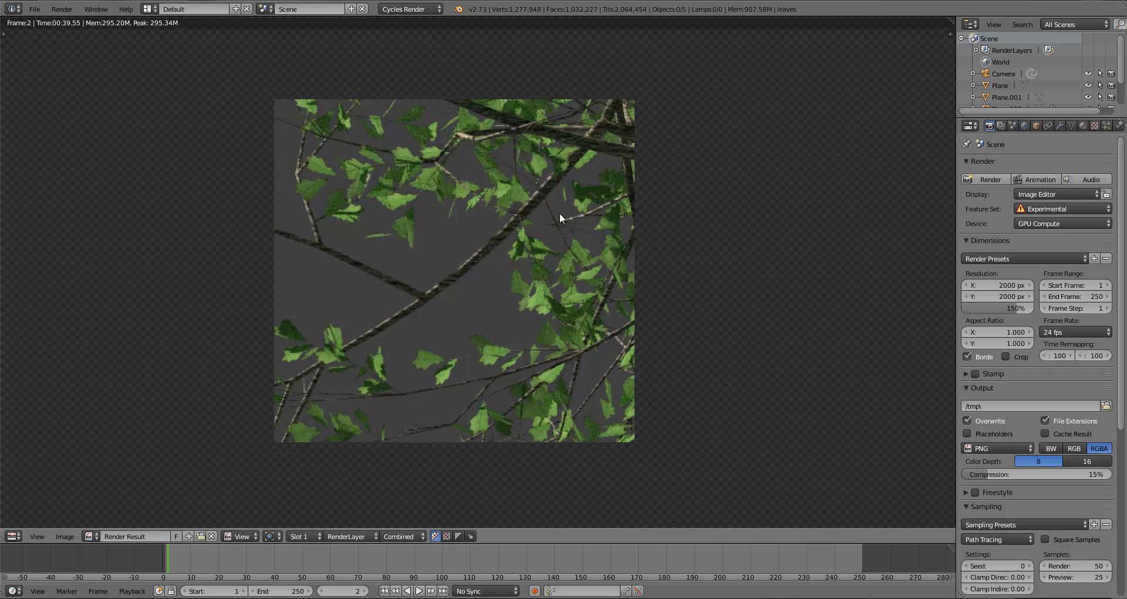
pyautogui.scroll(1, 516, 220)
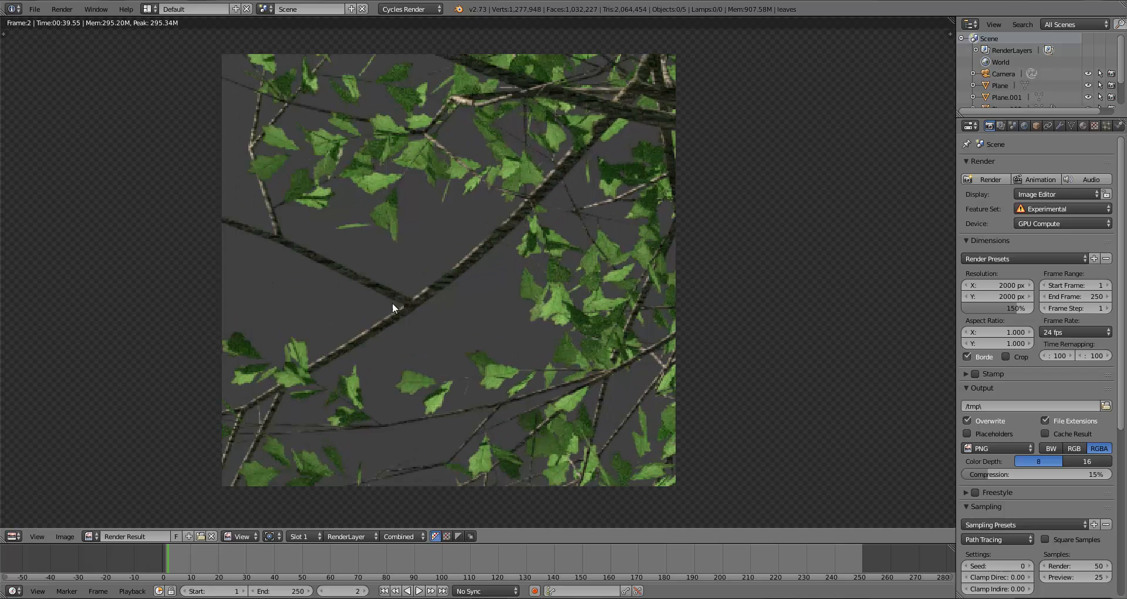
pyautogui.scroll(-2, 338, 365)
pyautogui.moveTo(539, 238); pyautogui.dragTo(525, 266, button='middle')
pyautogui.scroll(-3, 534, 244)
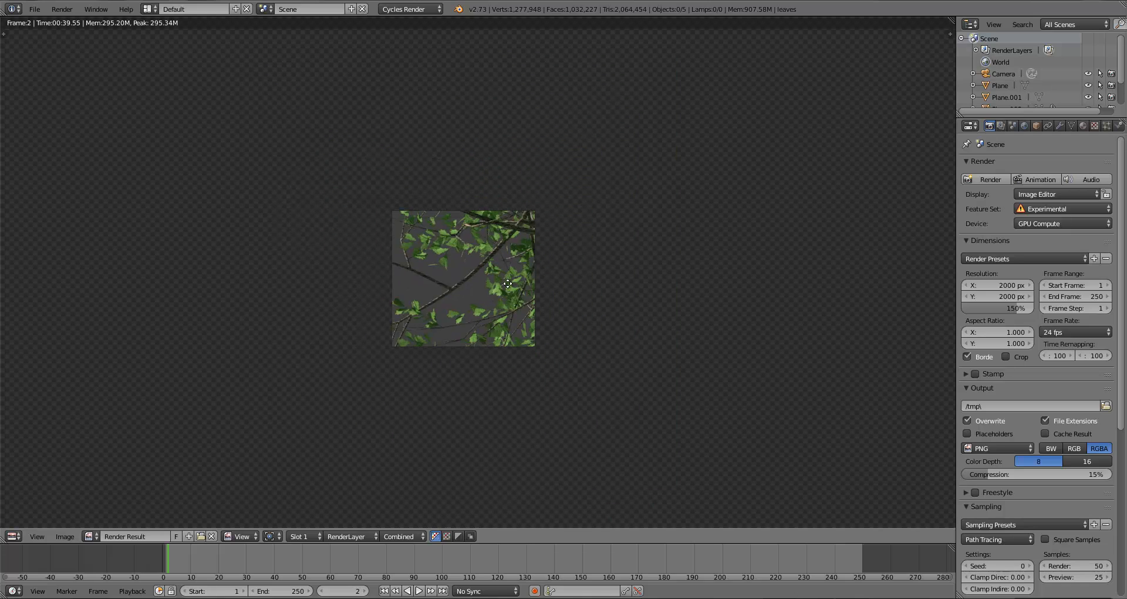
pyautogui.scroll(1, 508, 283)
pyautogui.scroll(1, 508, 283)
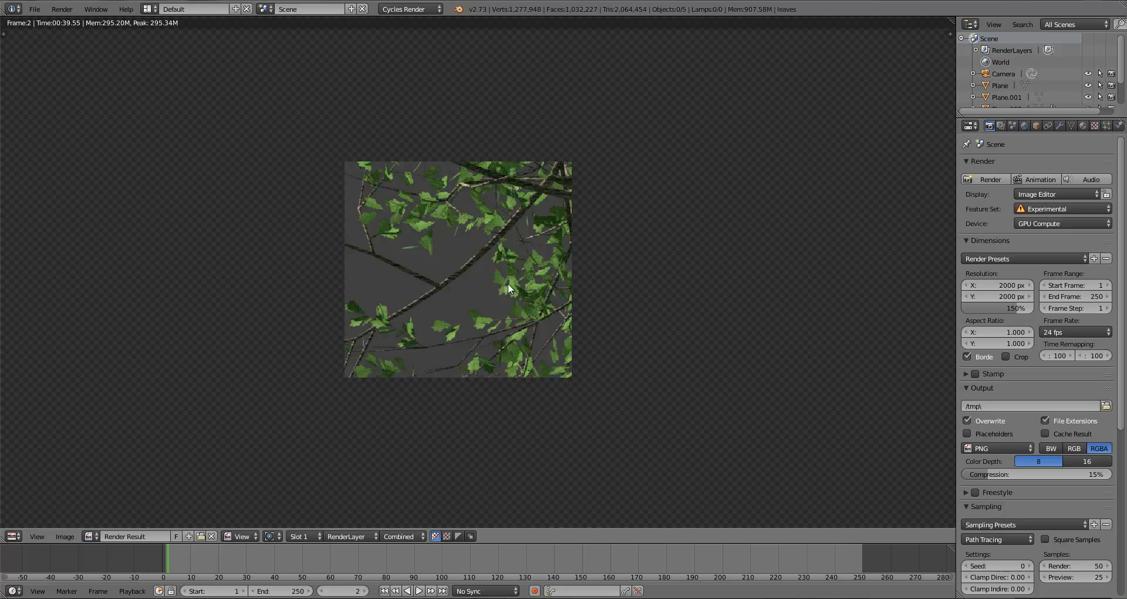
pyautogui.scroll(-1, 509, 282)
pyautogui.moveTo(363, 314); pyautogui.dragTo(392, 308, button='middle')
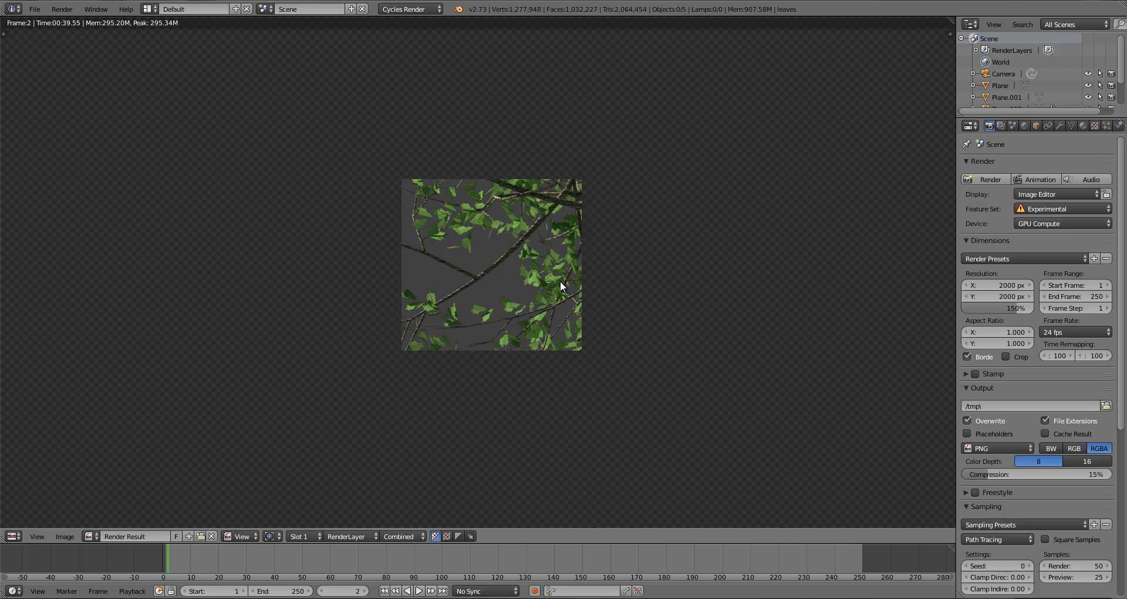
# Leave the render result, return to the 3D view and save over the existing file.
pyautogui.press('Escape')
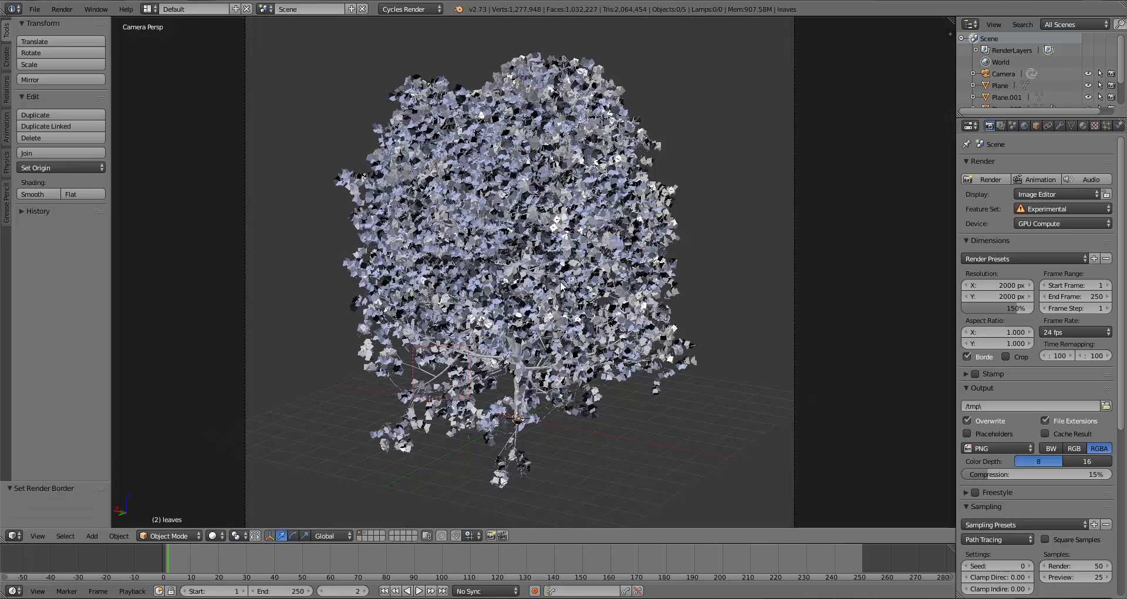
pyautogui.hotkey('ctrl', 's')
pyautogui.click(560, 282)
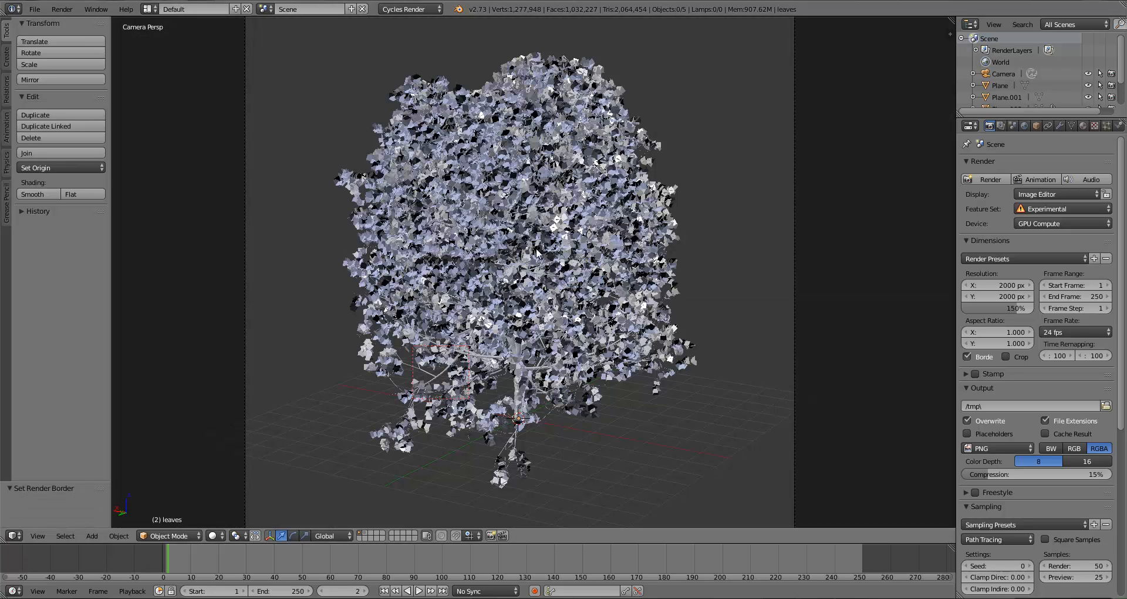